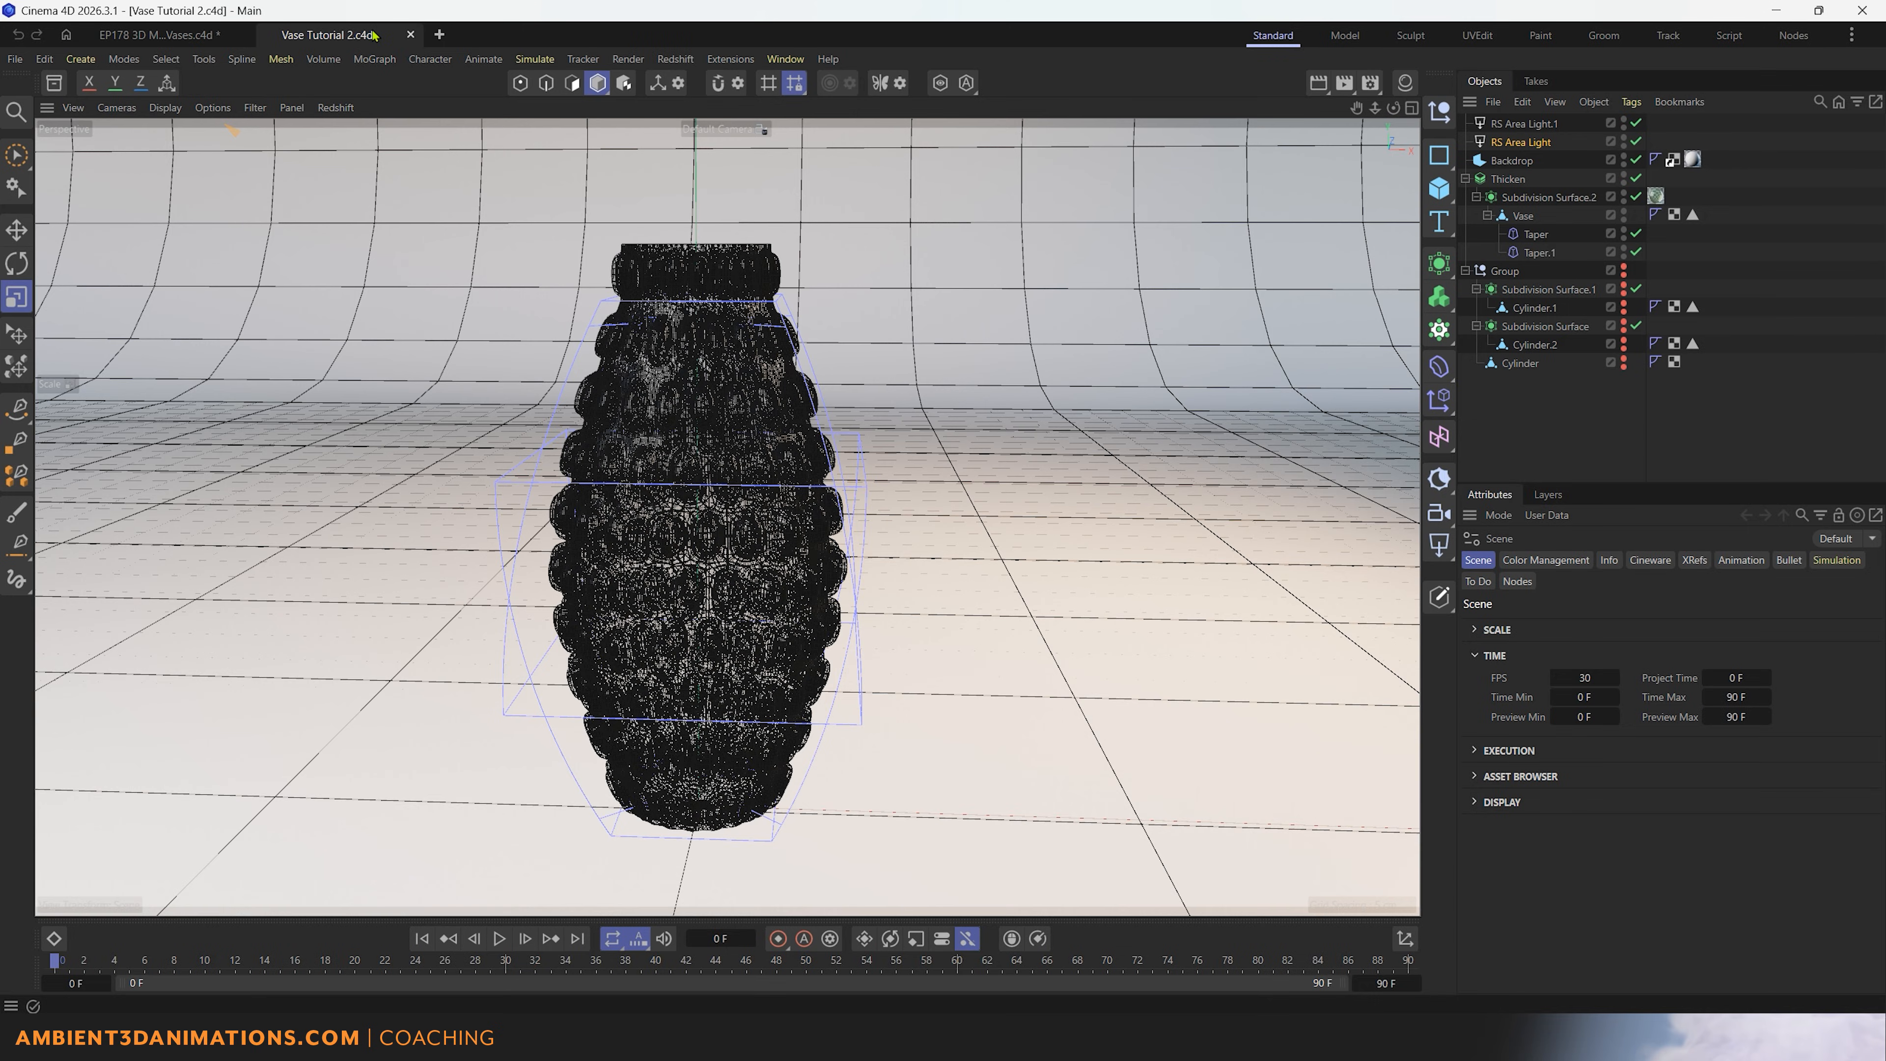
# Step: Preview the glass vase in the viewport with the Redshift IPR, and stop the preview
pyautogui.click(329, 108)
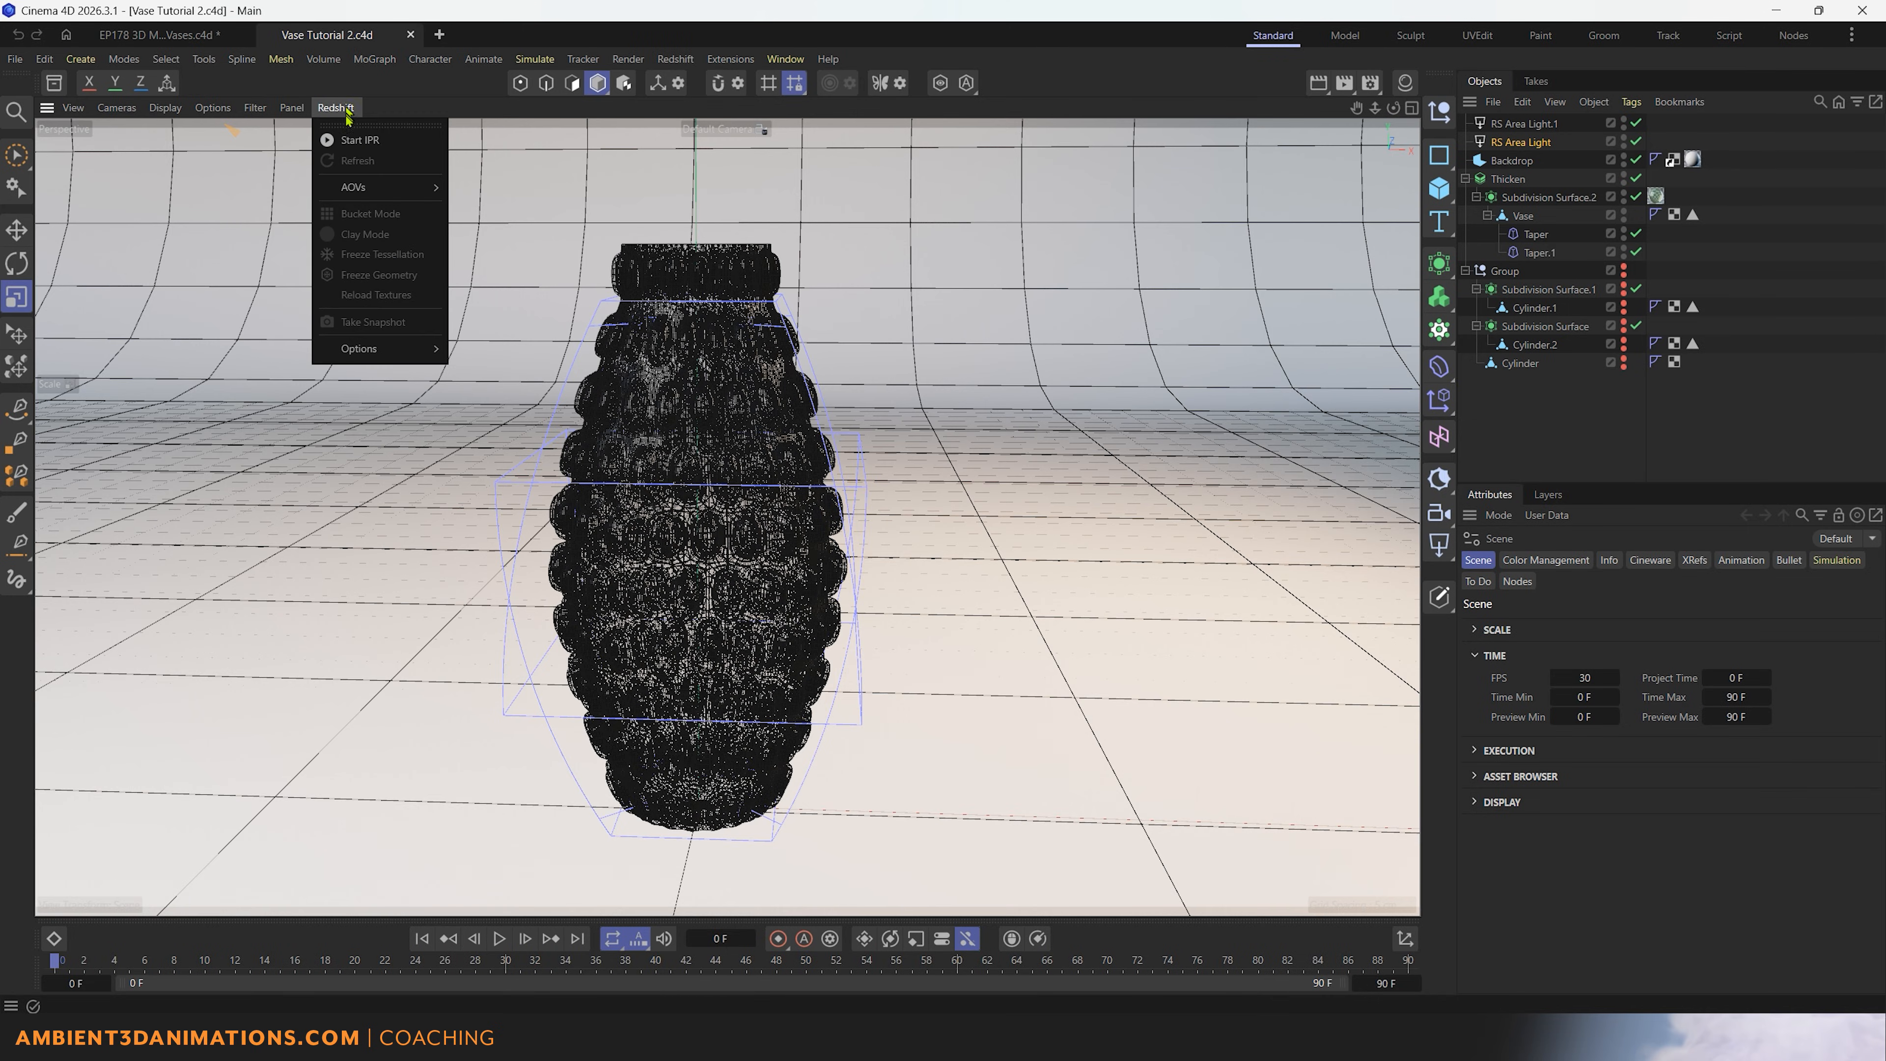
pyautogui.click(353, 143)
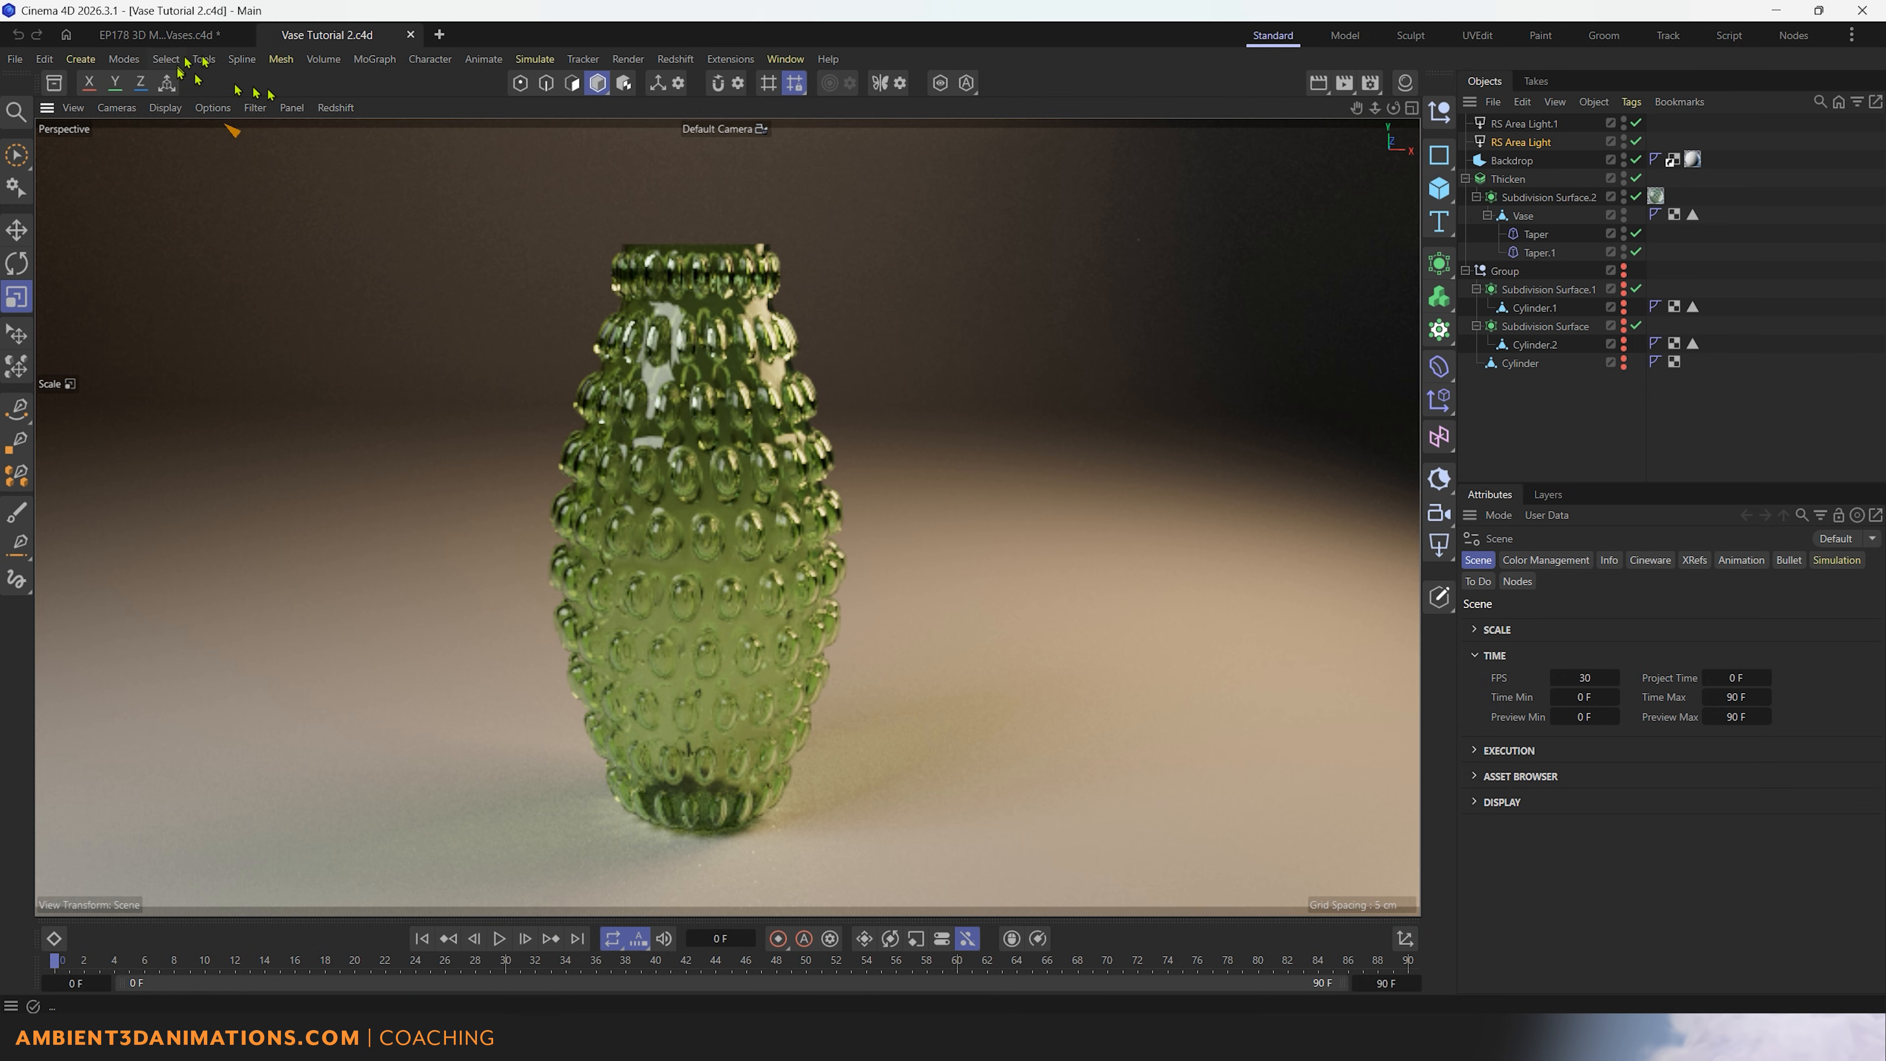
pyautogui.click(334, 112)
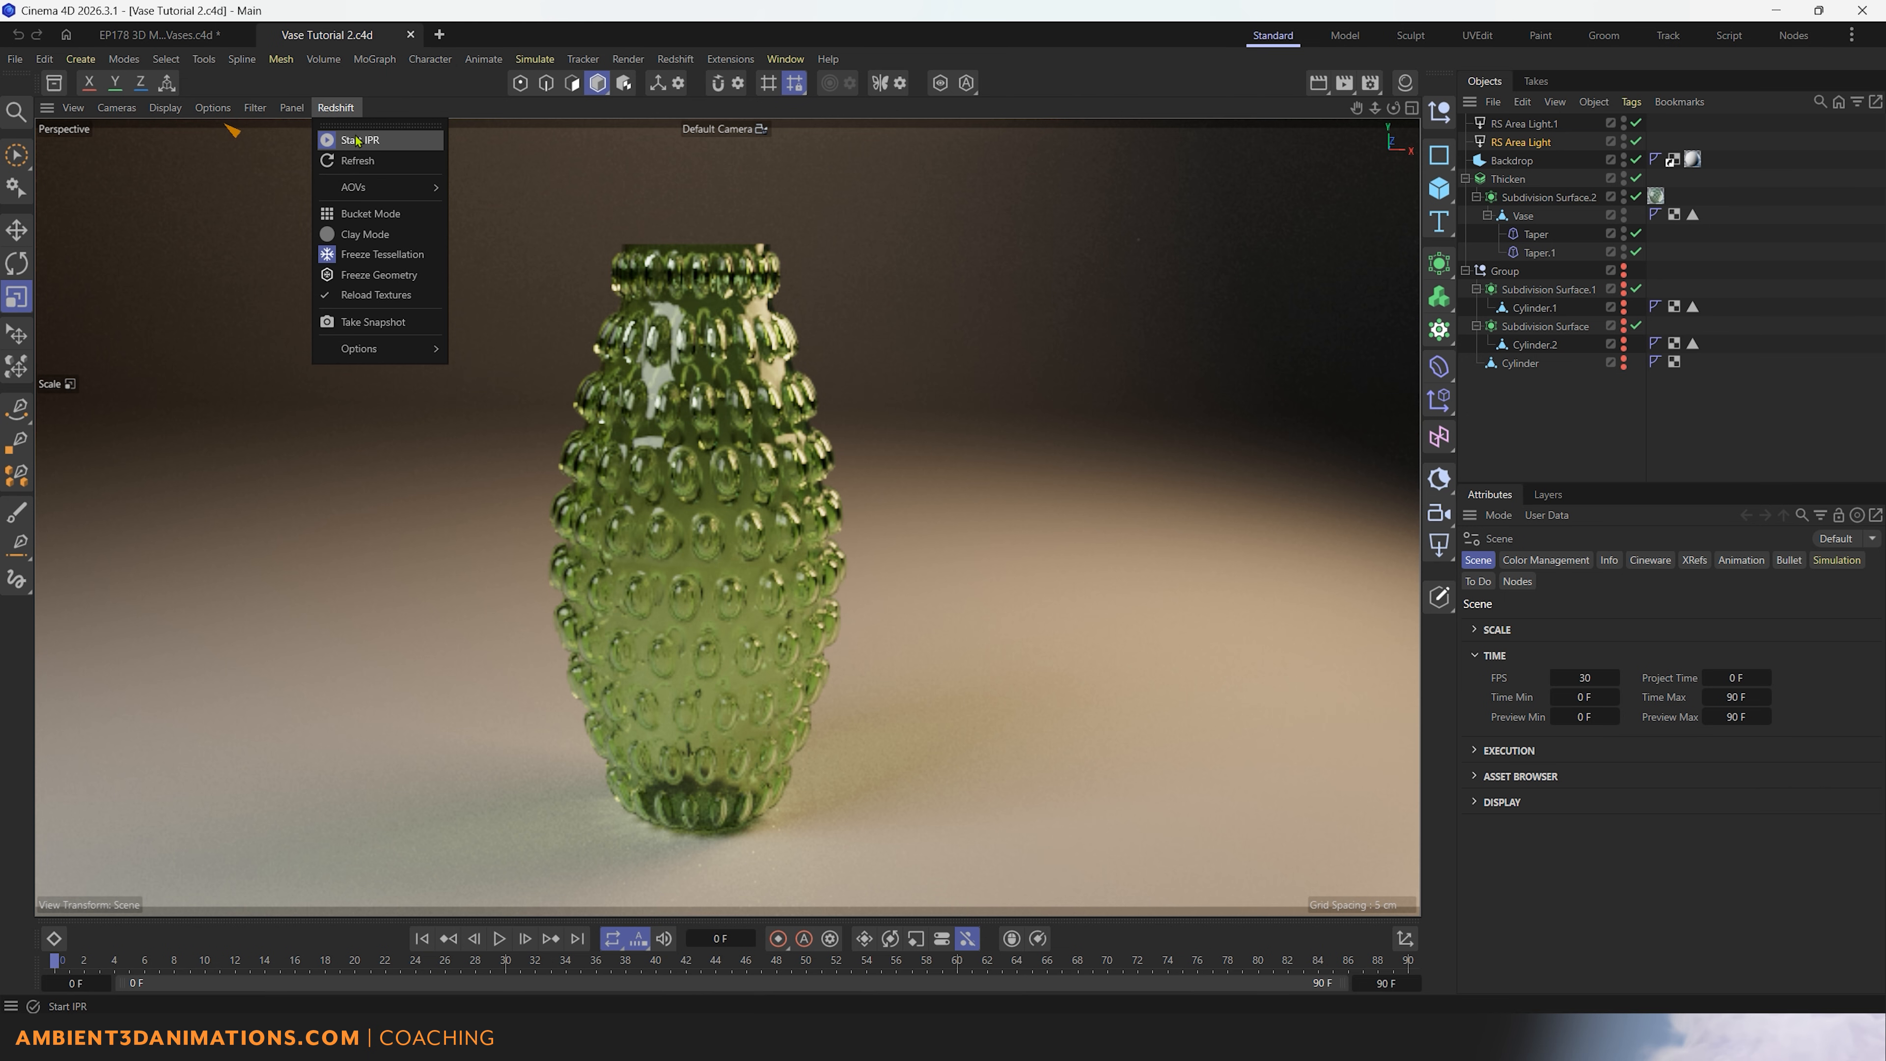
pyautogui.click(357, 141)
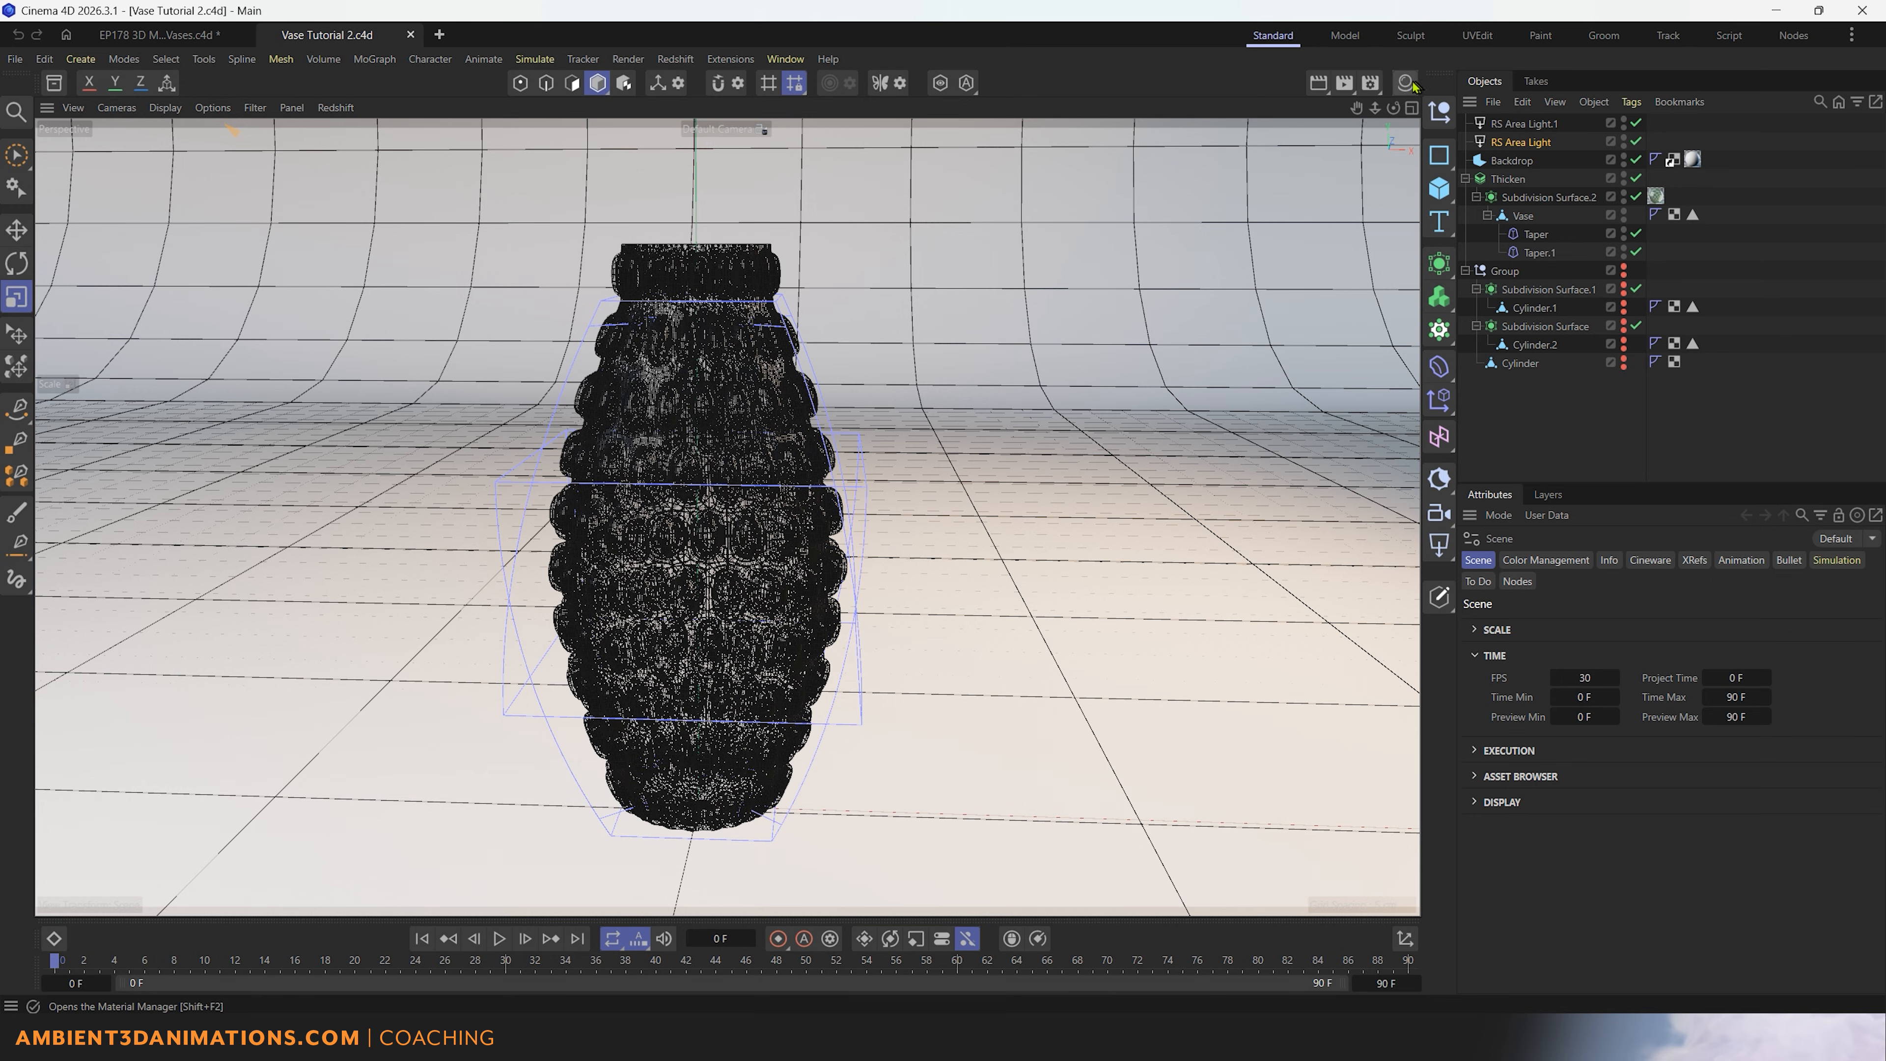
# Step: Open the render settings and compare Redshift's Basic and Advanced modes, ending in the Advanced caustics settings
pyautogui.click(1372, 84)
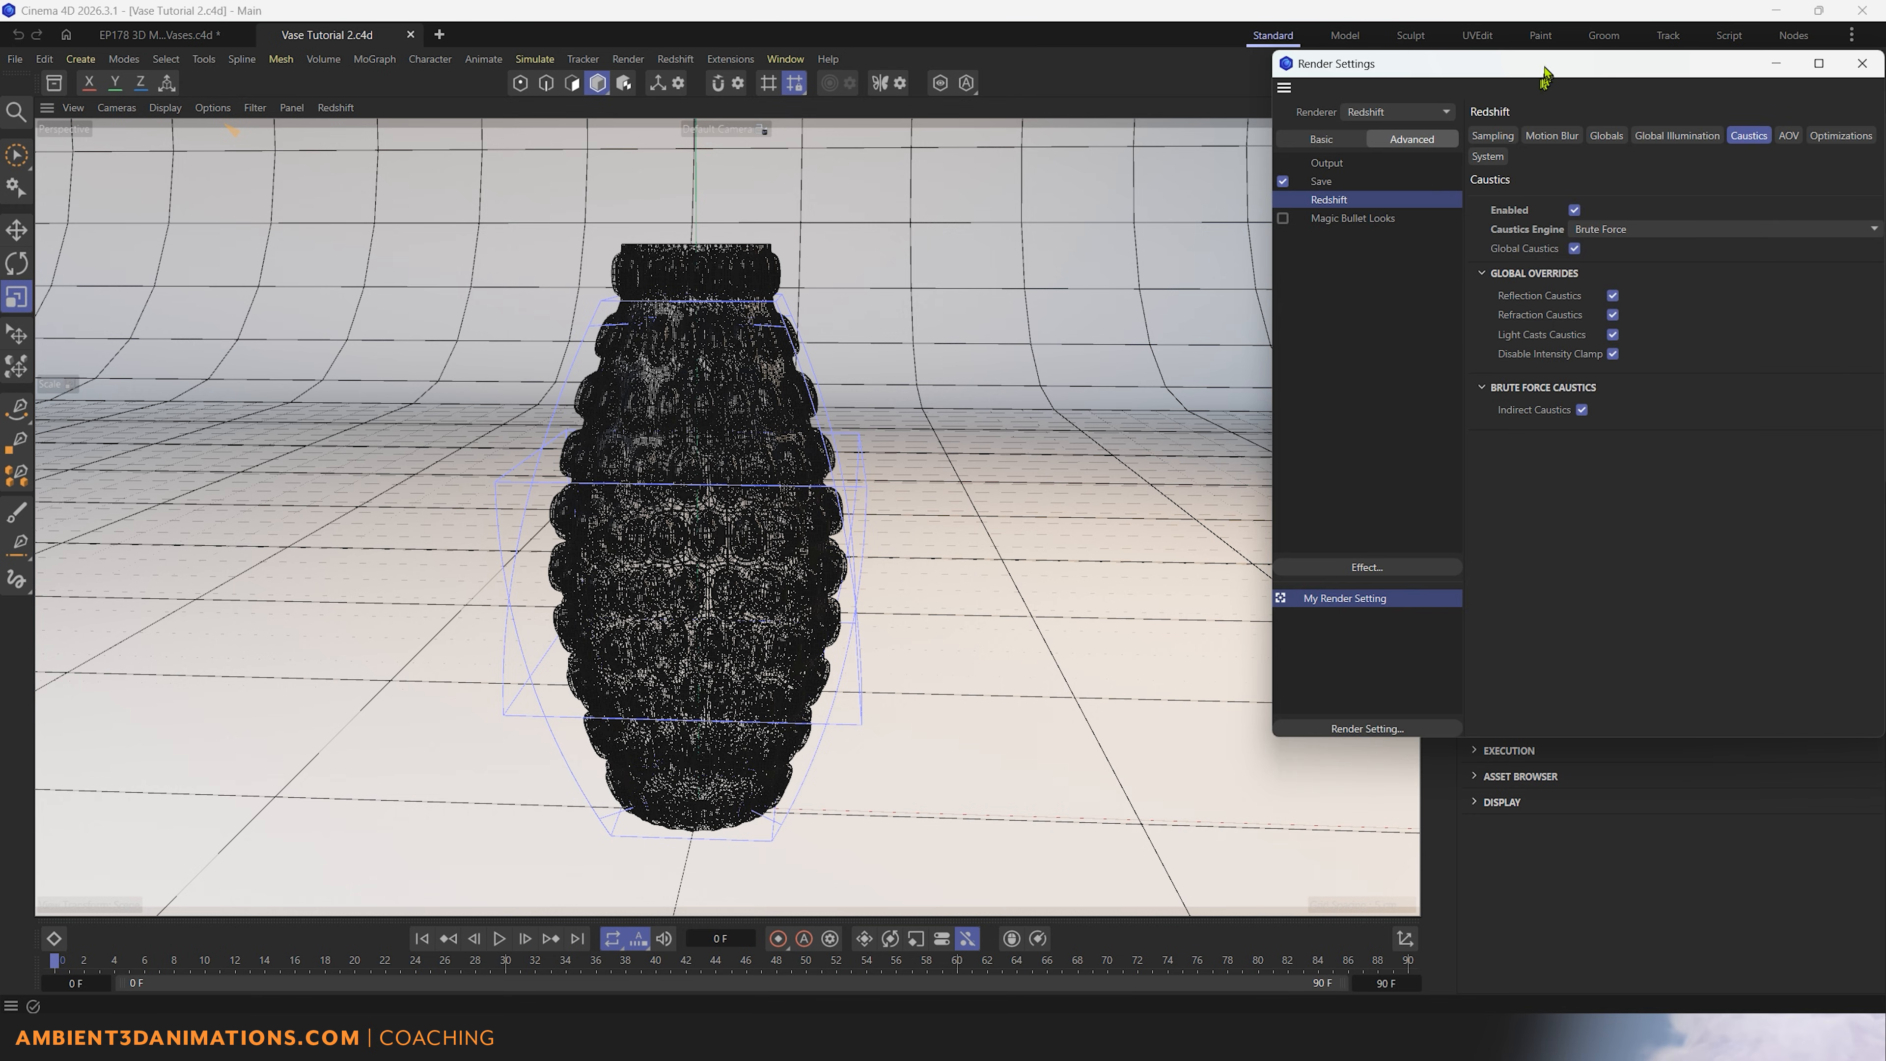
pyautogui.moveTo(1545, 71); pyautogui.dragTo(922, 140)
pyautogui.moveTo(1110, 134); pyautogui.dragTo(1097, 134)
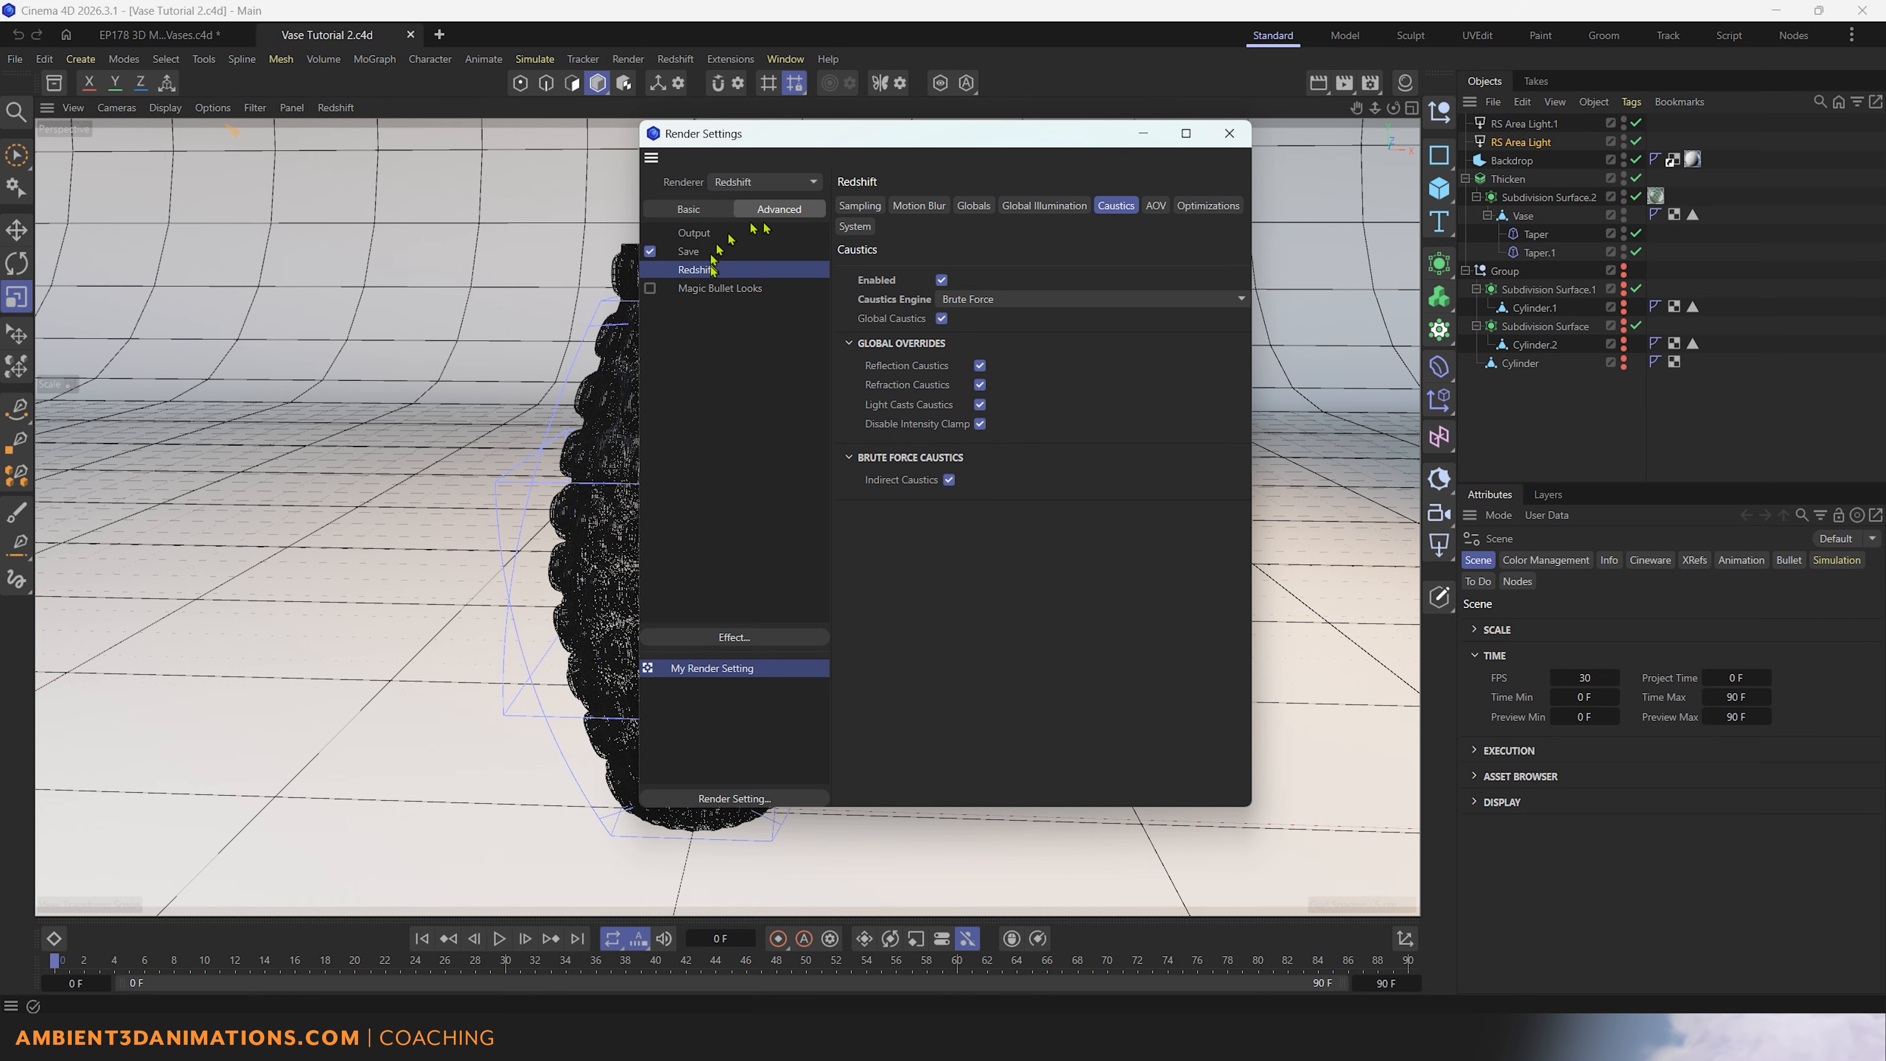
pyautogui.click(691, 210)
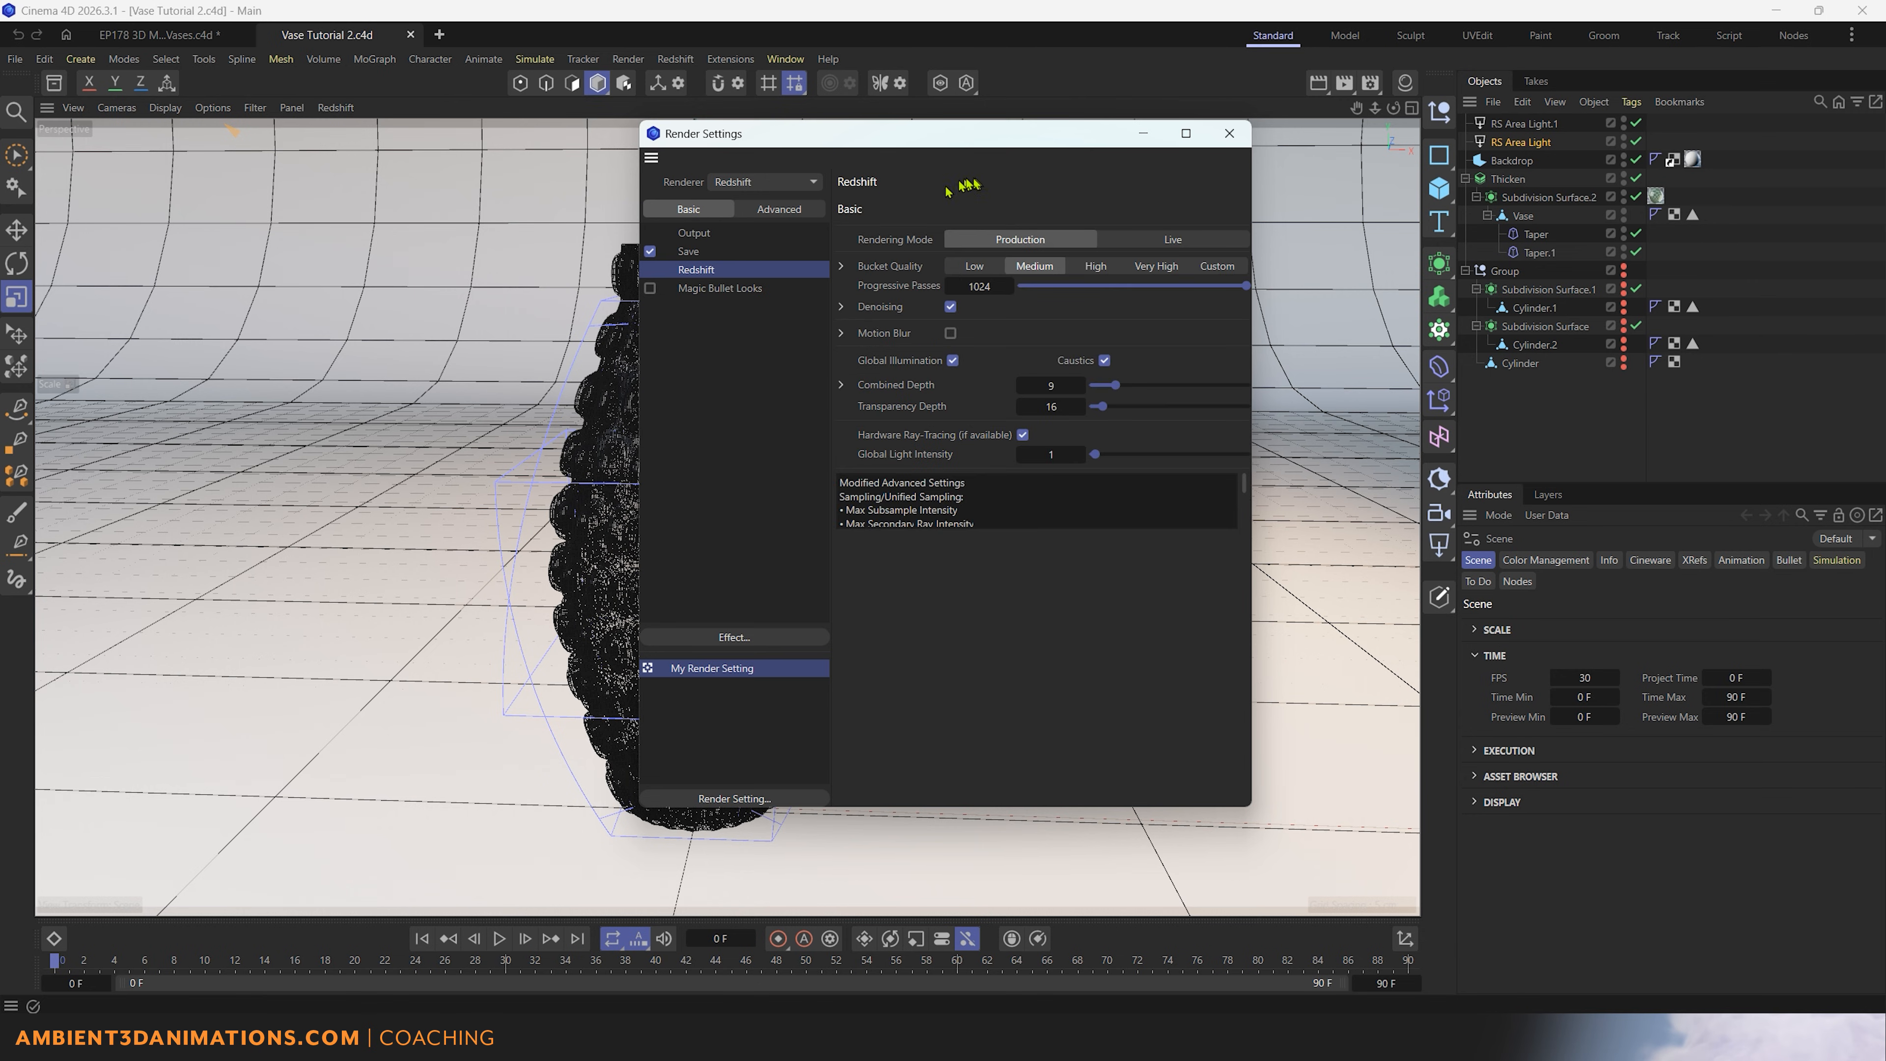
pyautogui.click(798, 213)
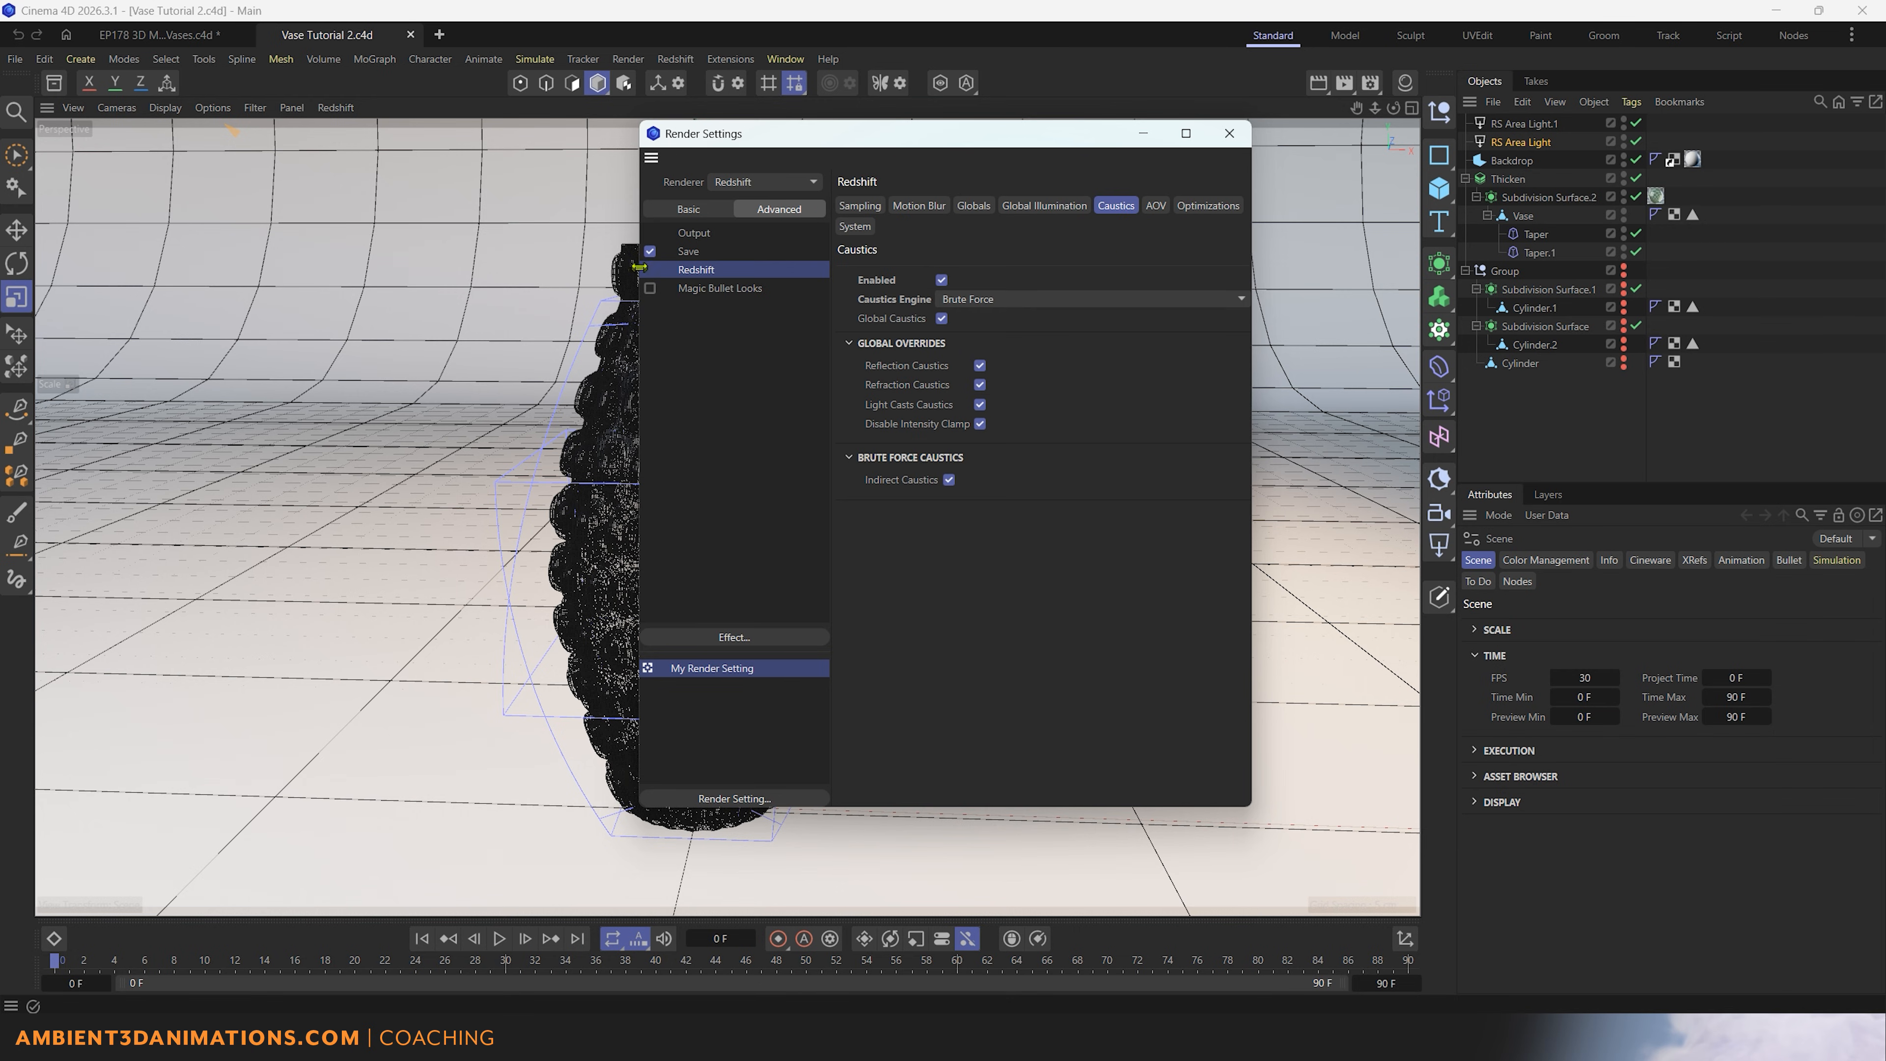
pyautogui.click(689, 214)
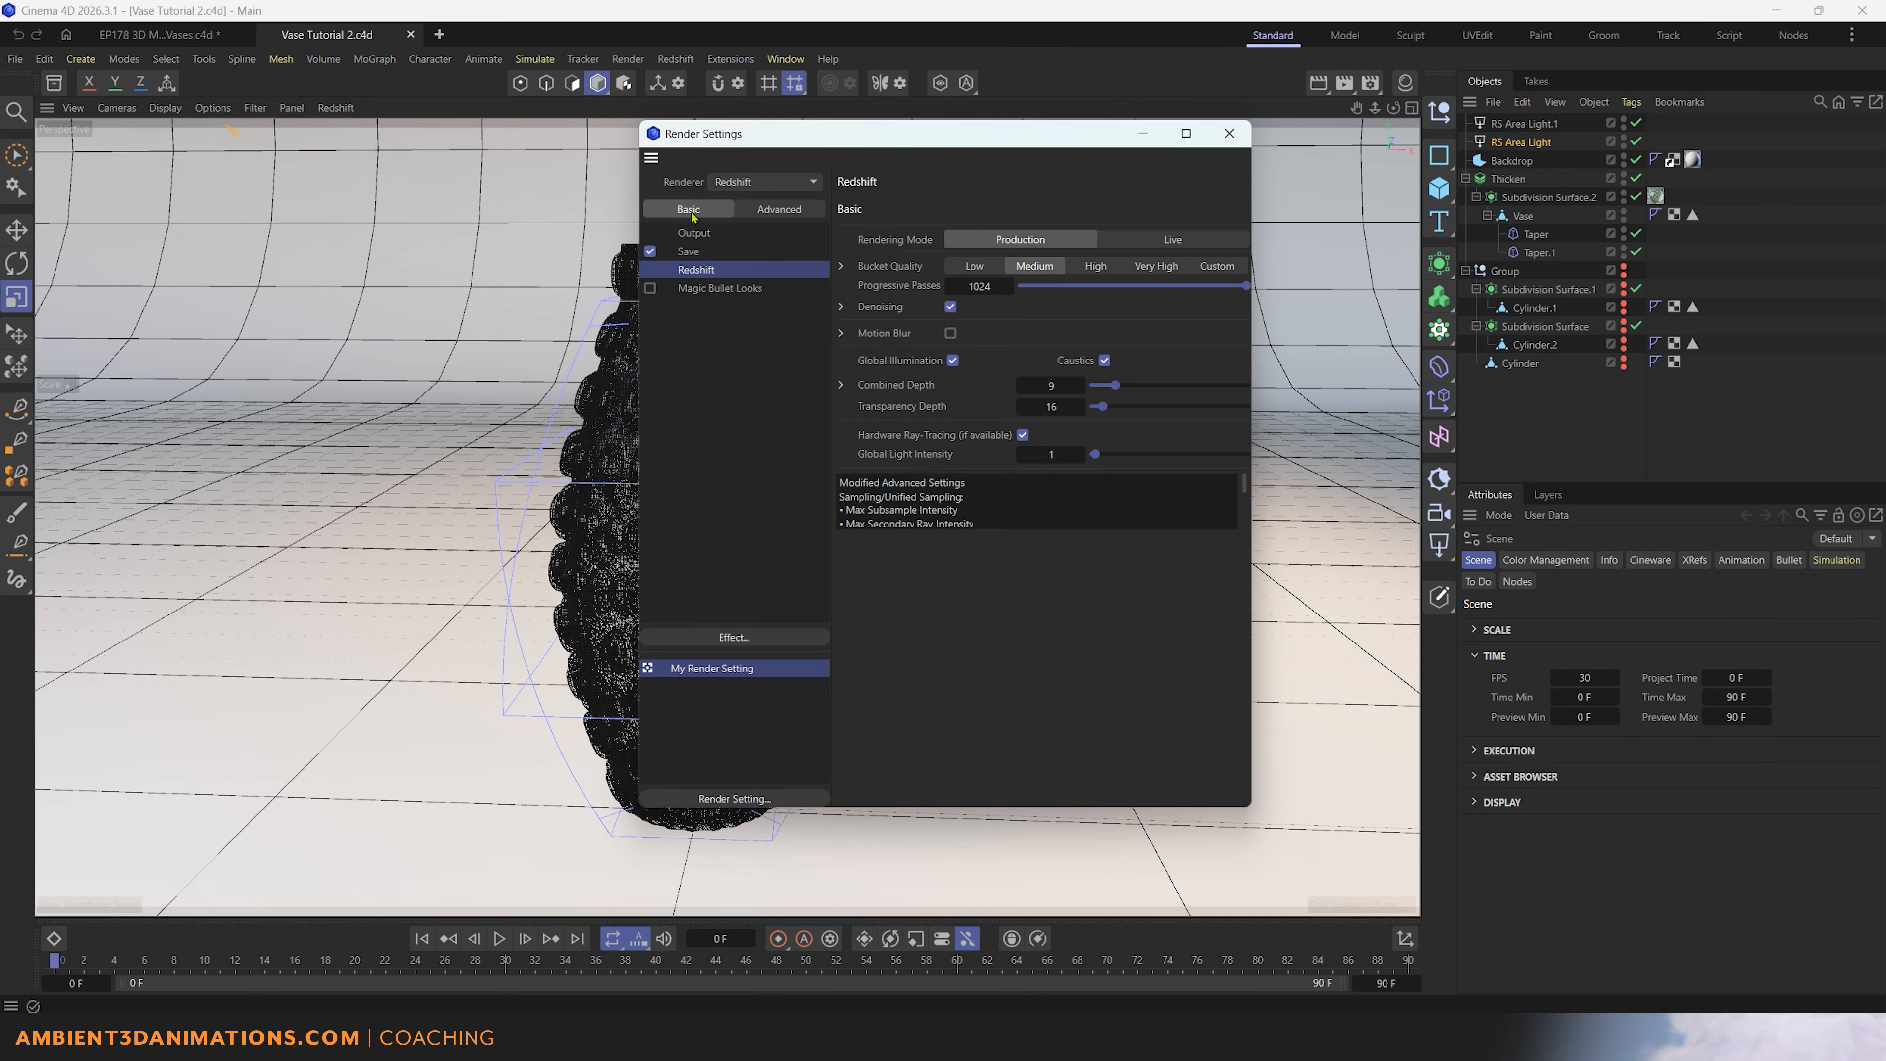
pyautogui.click(791, 212)
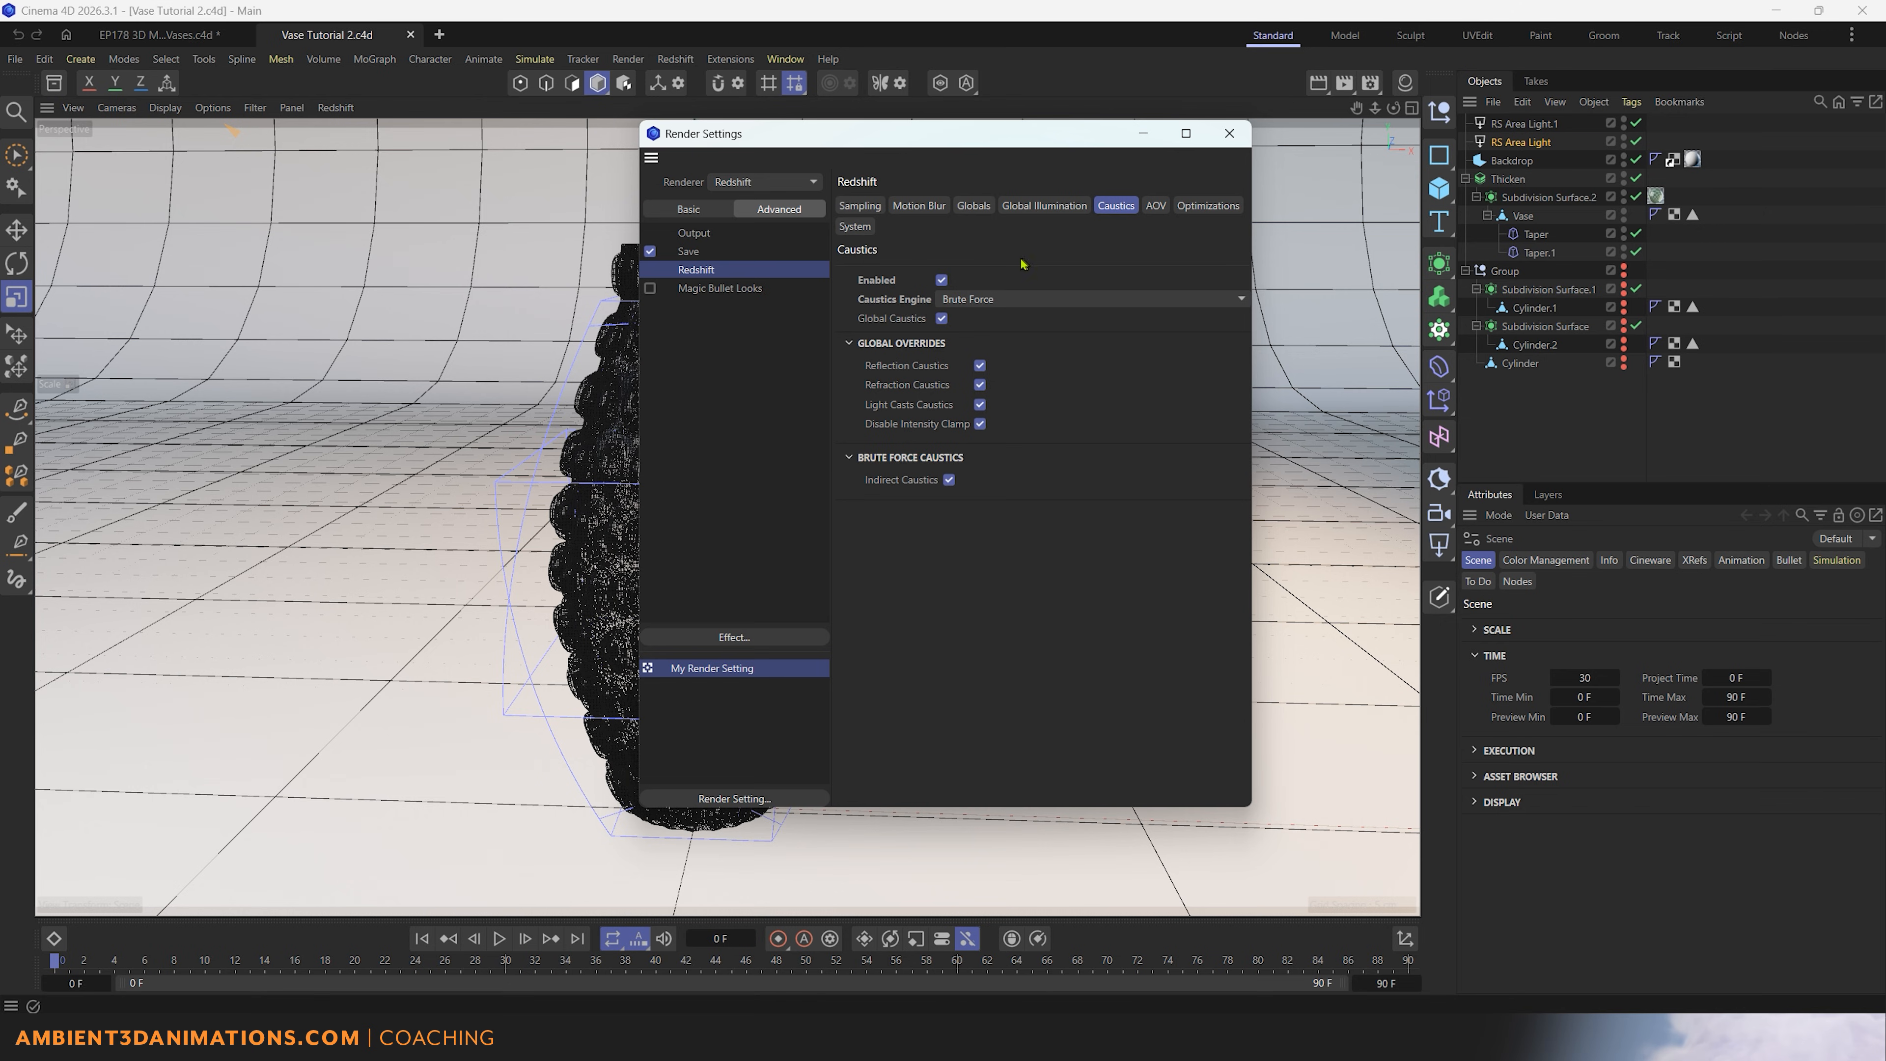
# Step: Toggle caustics off and back on, and review the available caustics engines while keeping Brute Force
pyautogui.click(942, 280)
pyautogui.click(941, 280)
pyautogui.click(999, 300)
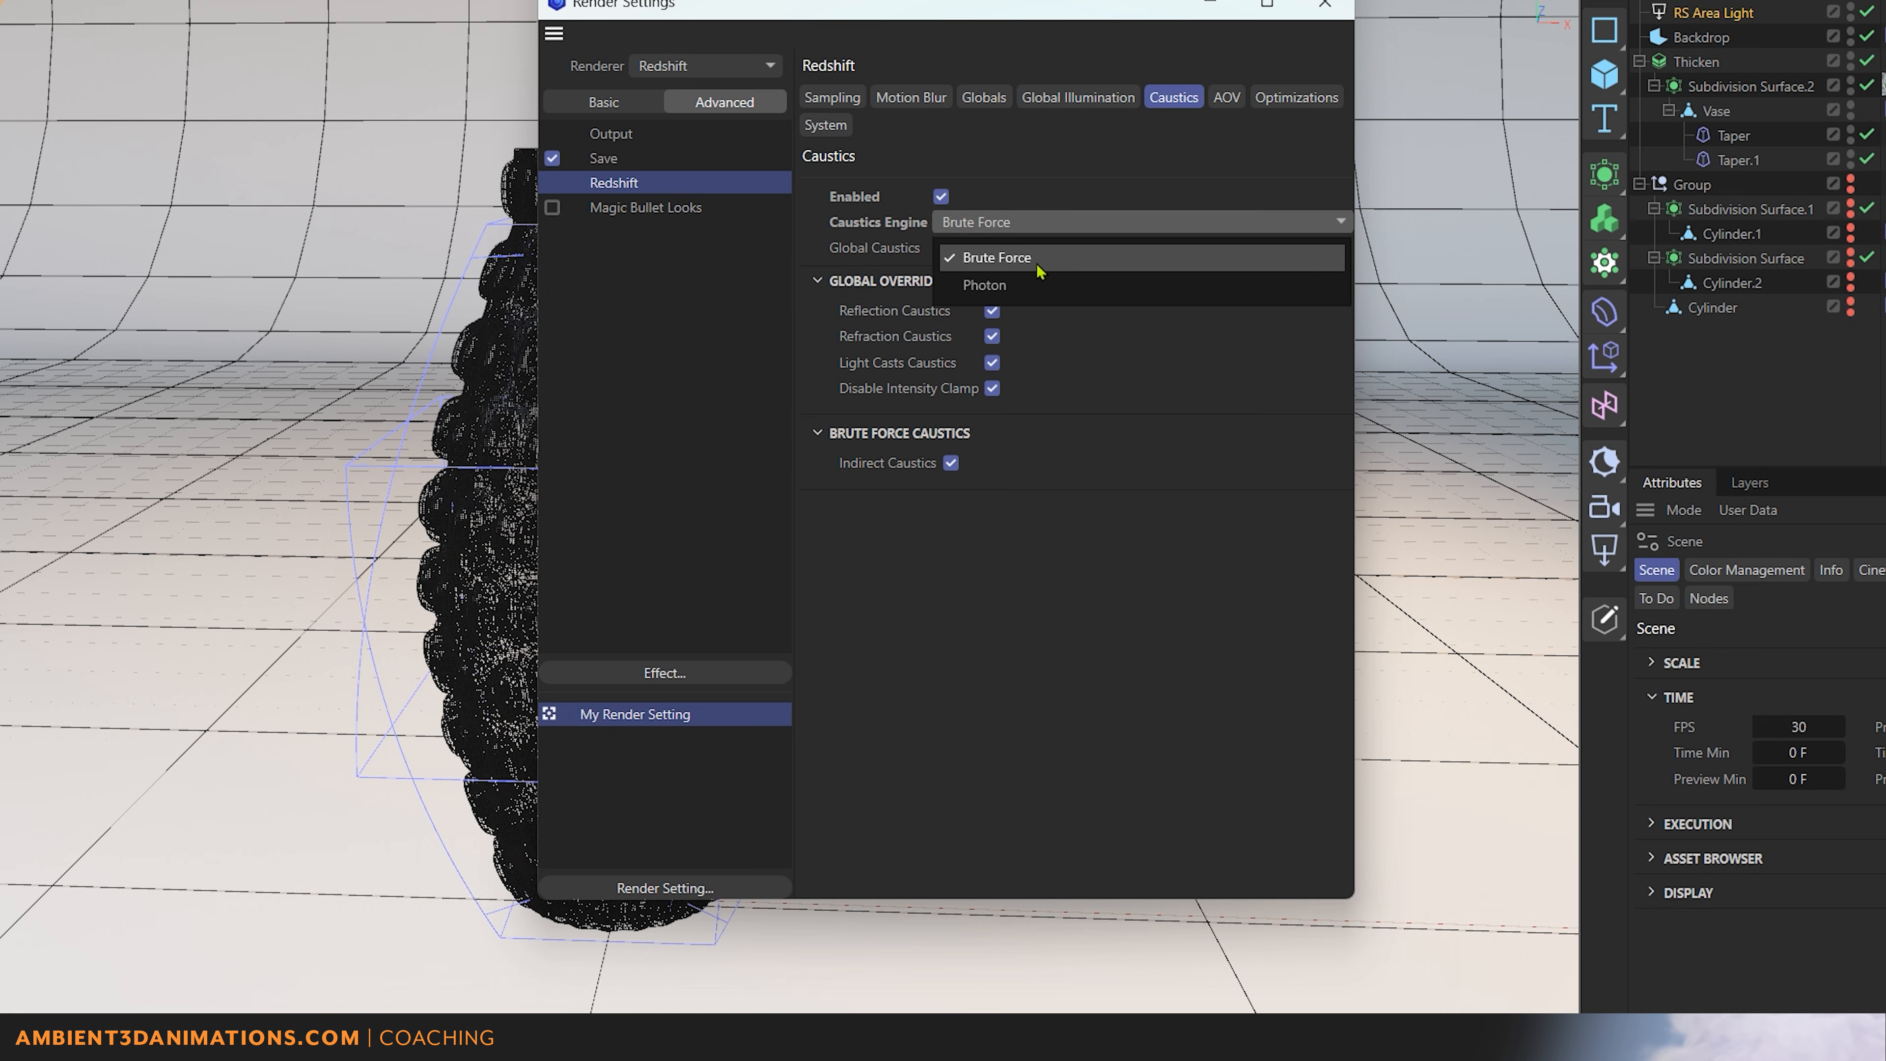
pyautogui.click(1201, 155)
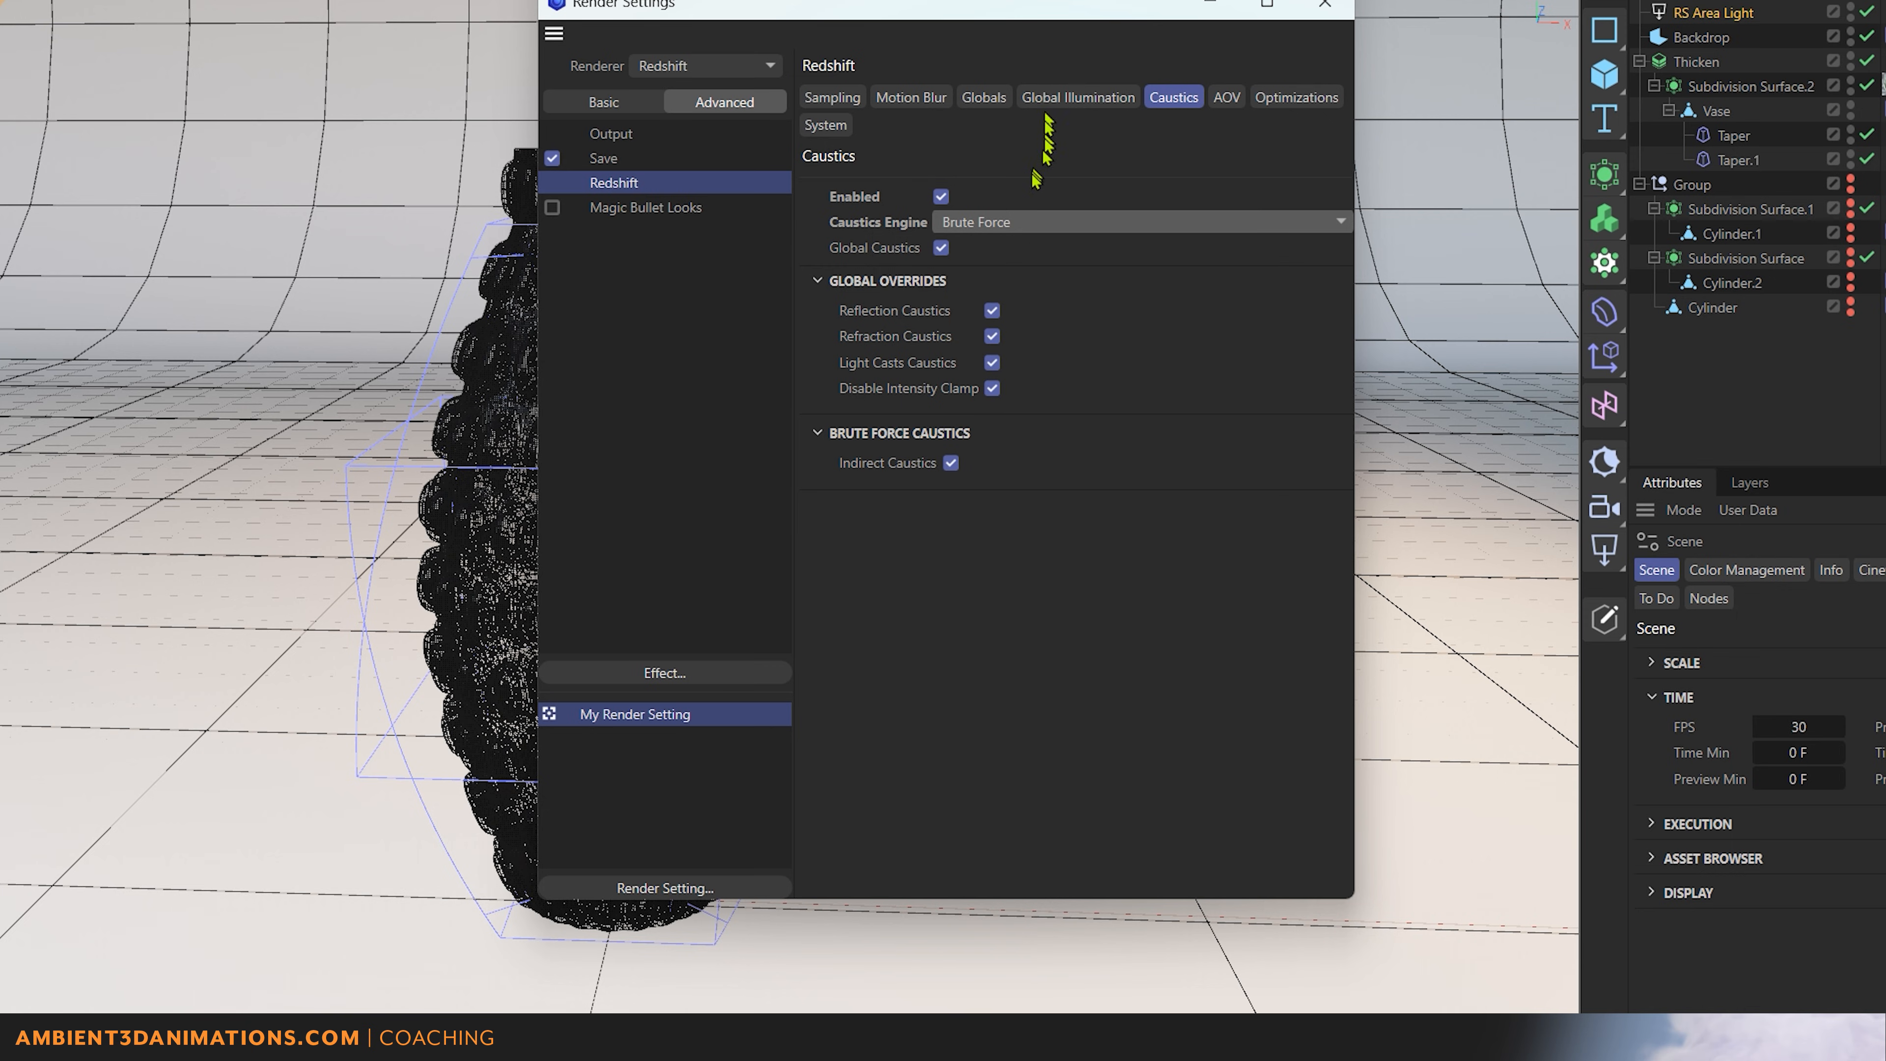
# Step: Temporarily disable Automatic Sampling to inspect the Brute Force Rays option in the caustics settings, and restore Automatic Sampling
pyautogui.click(831, 97)
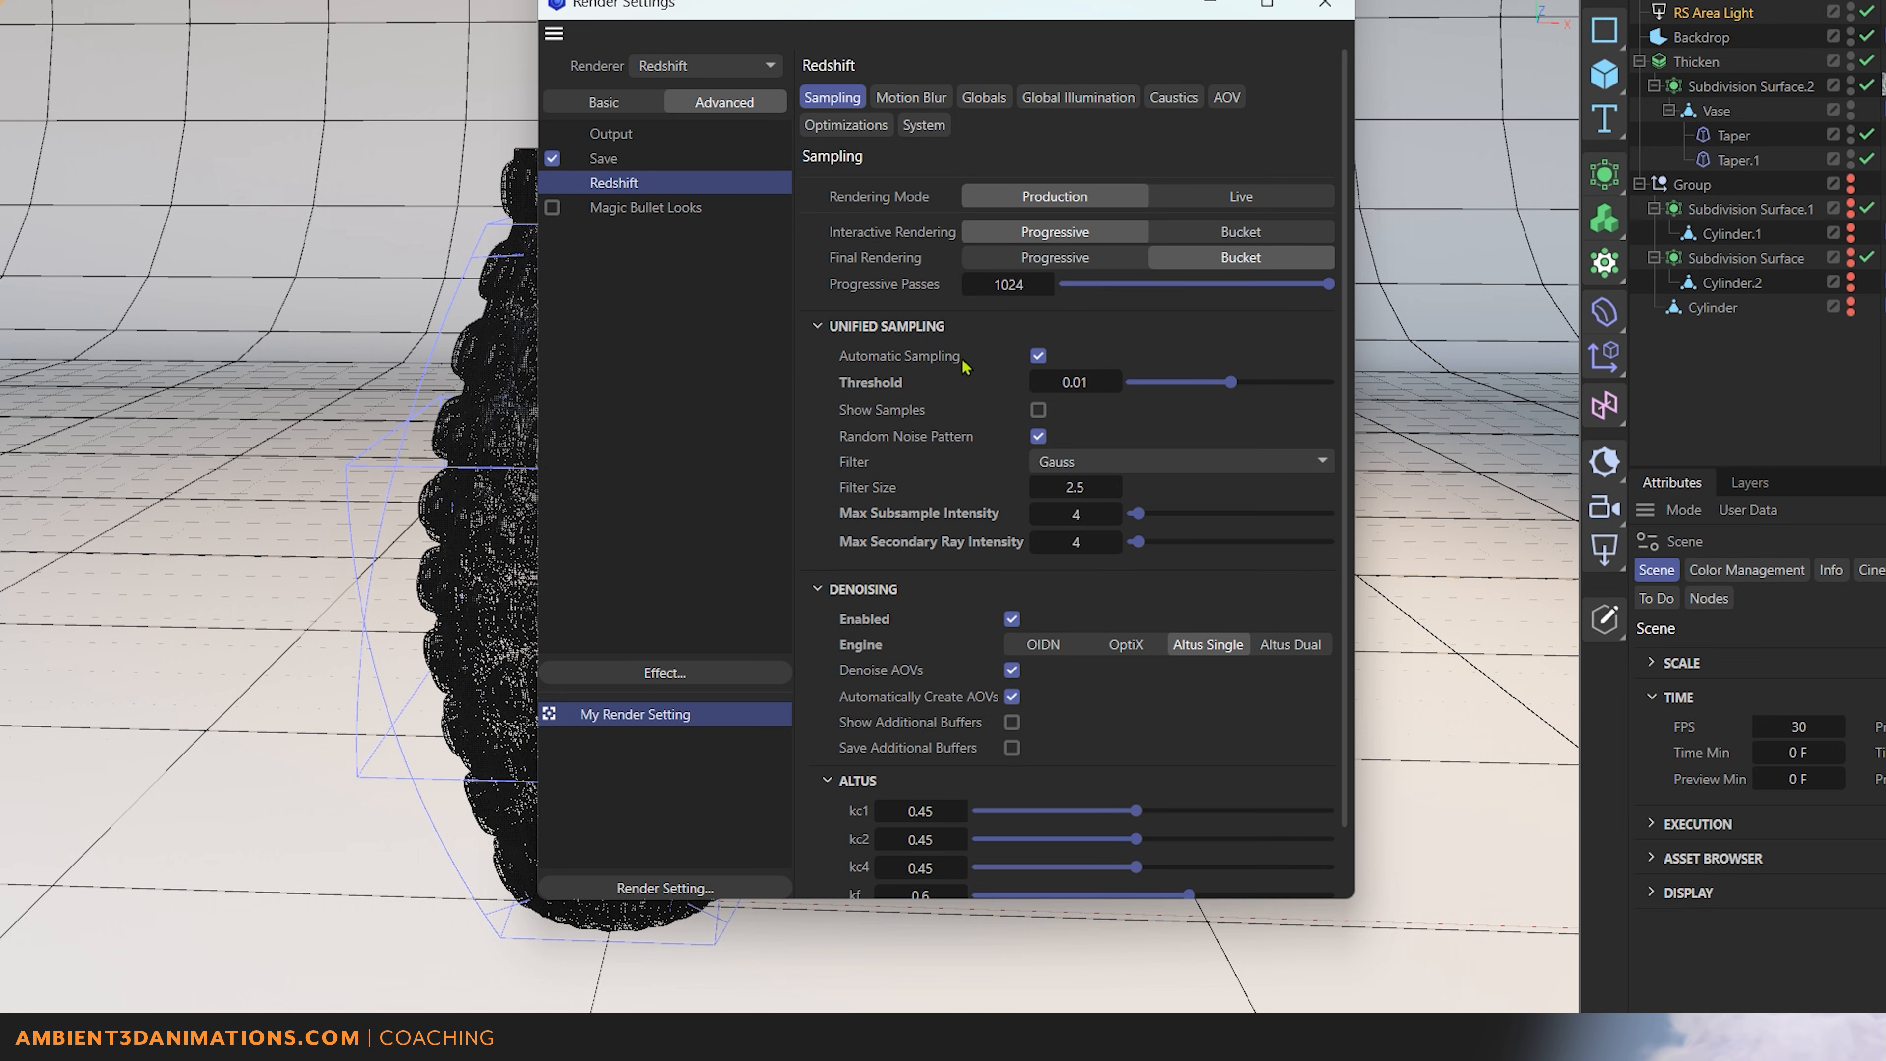
pyautogui.click(1038, 356)
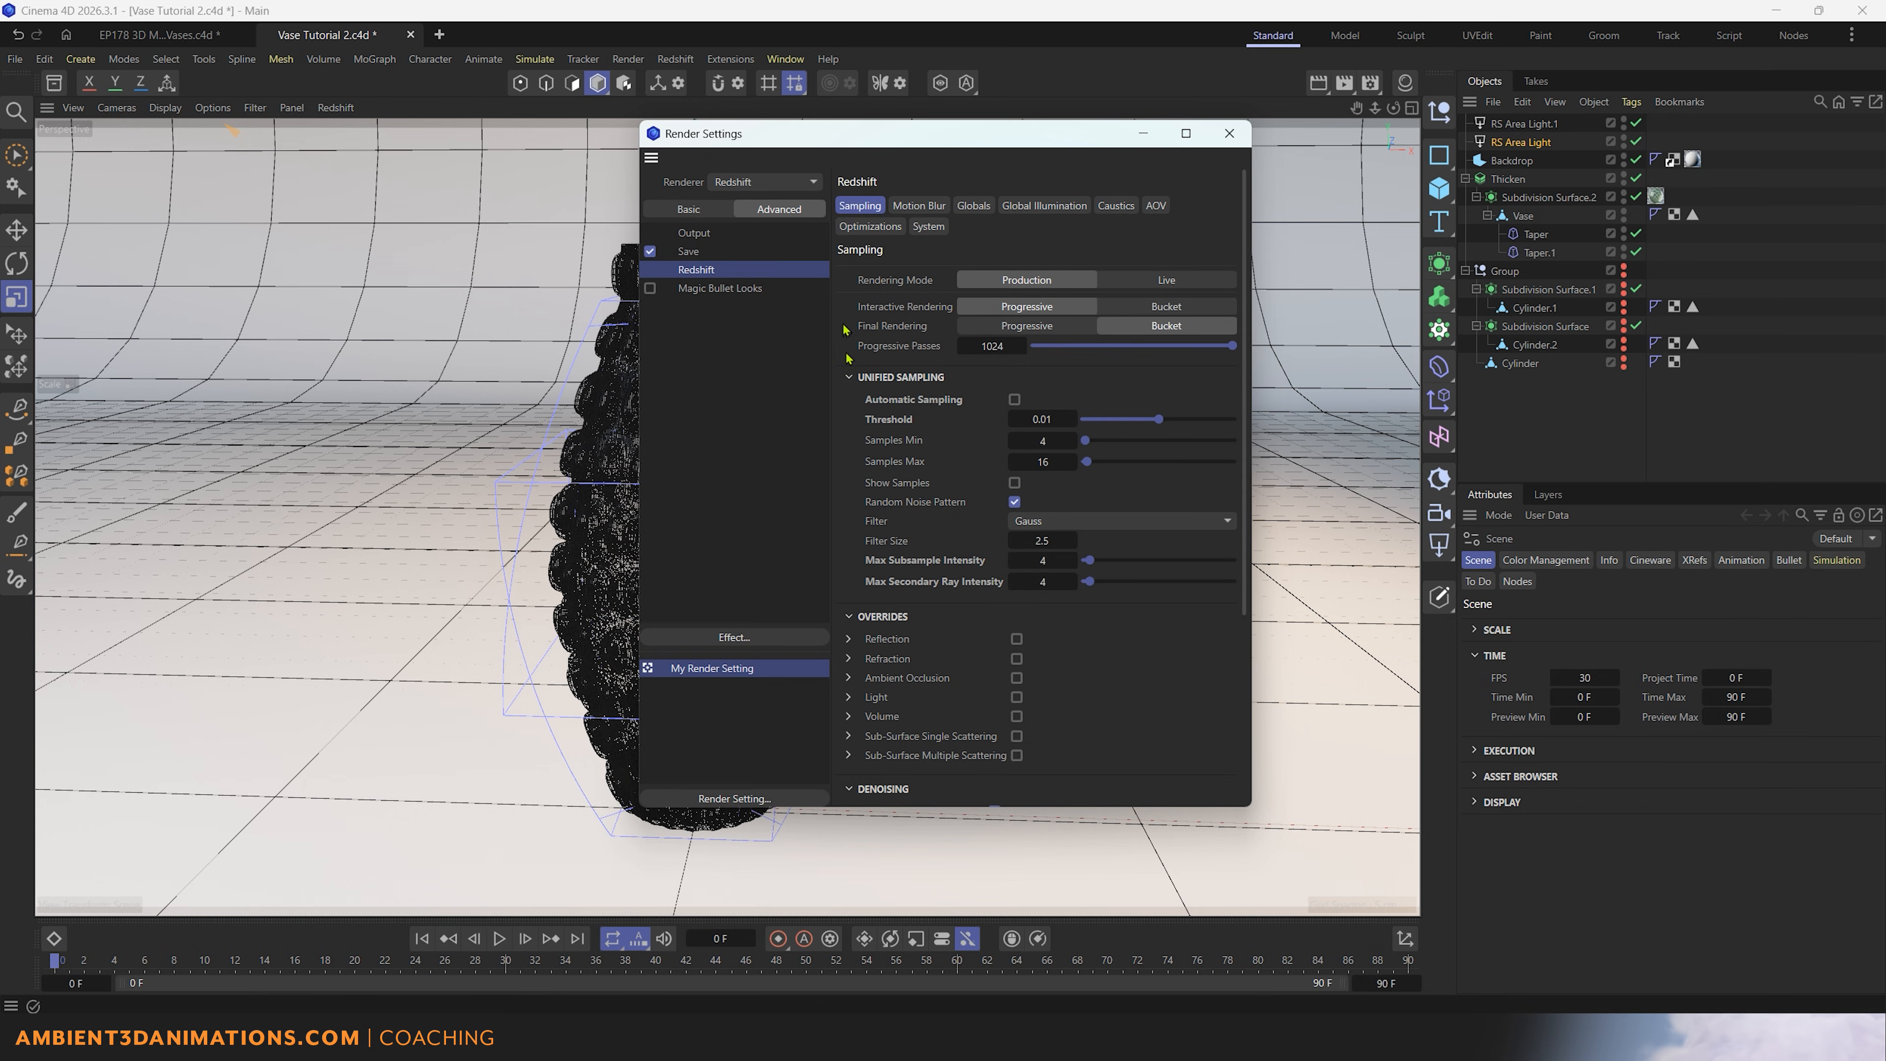
pyautogui.click(1116, 206)
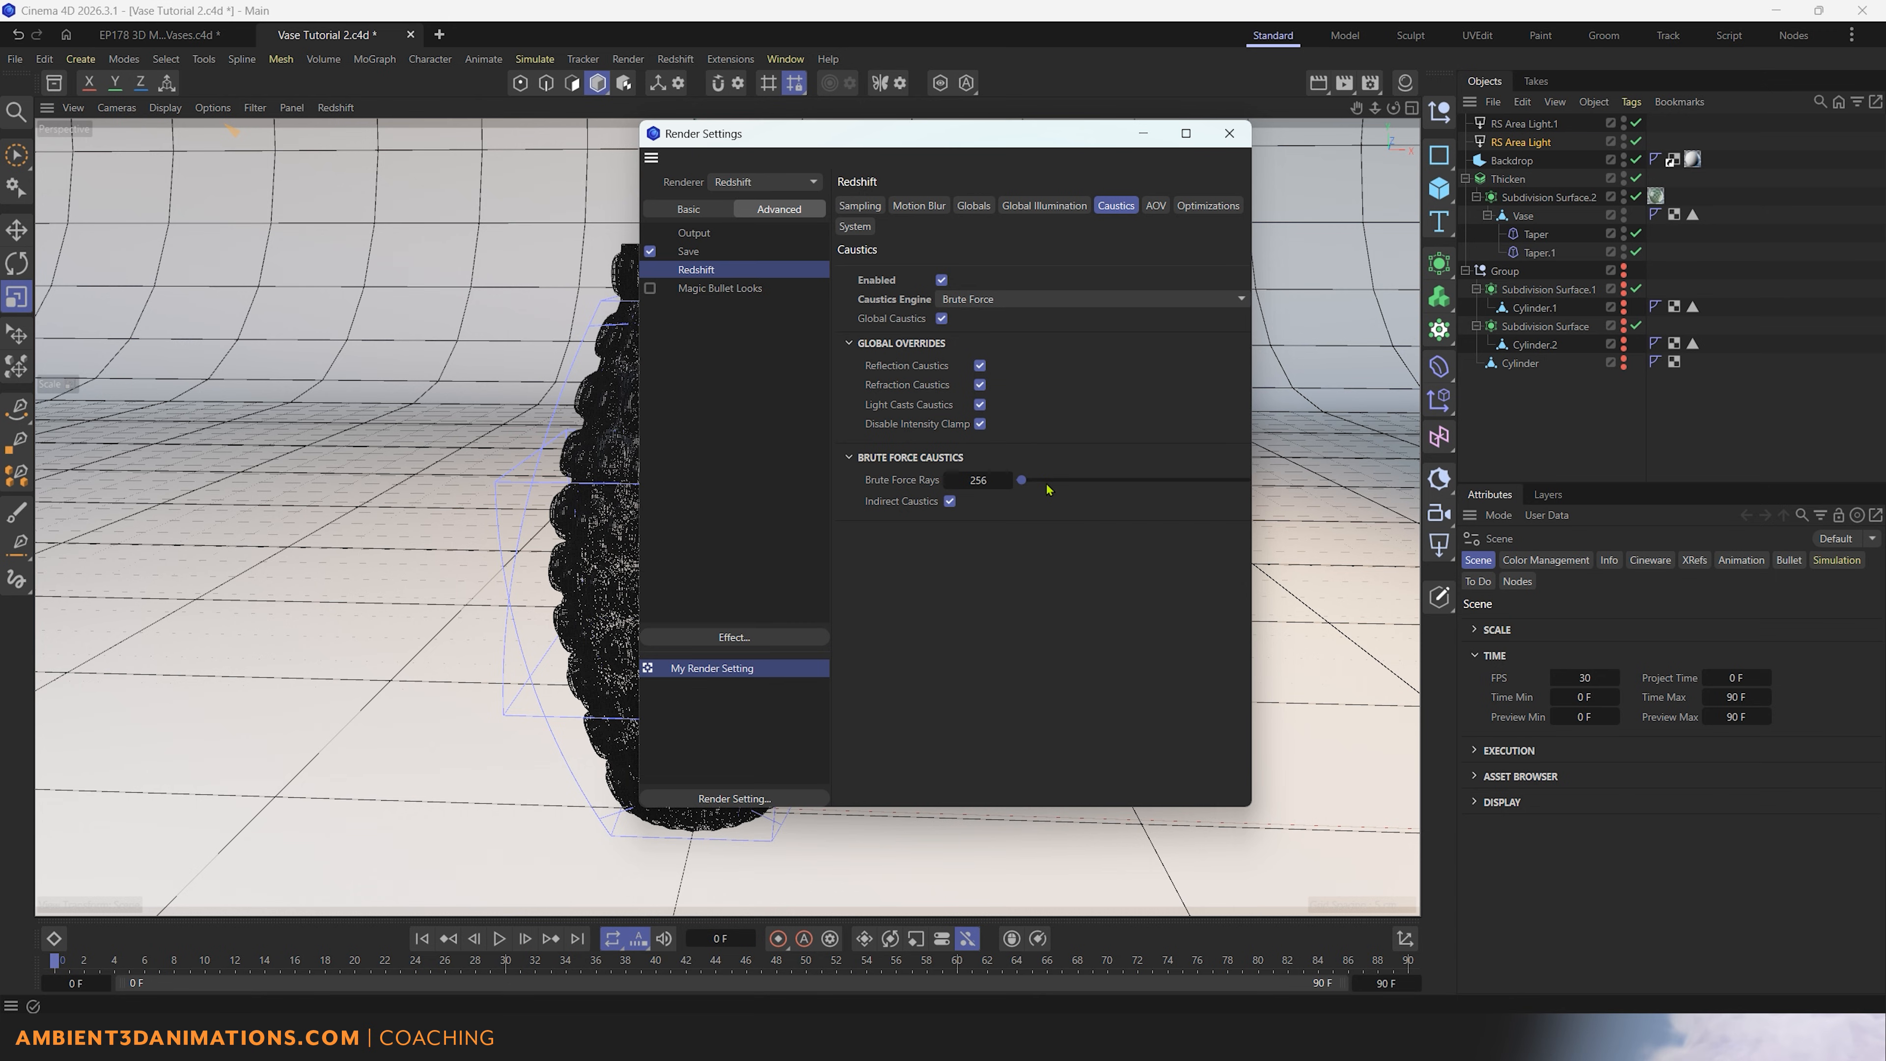
pyautogui.click(860, 206)
pyautogui.click(1015, 400)
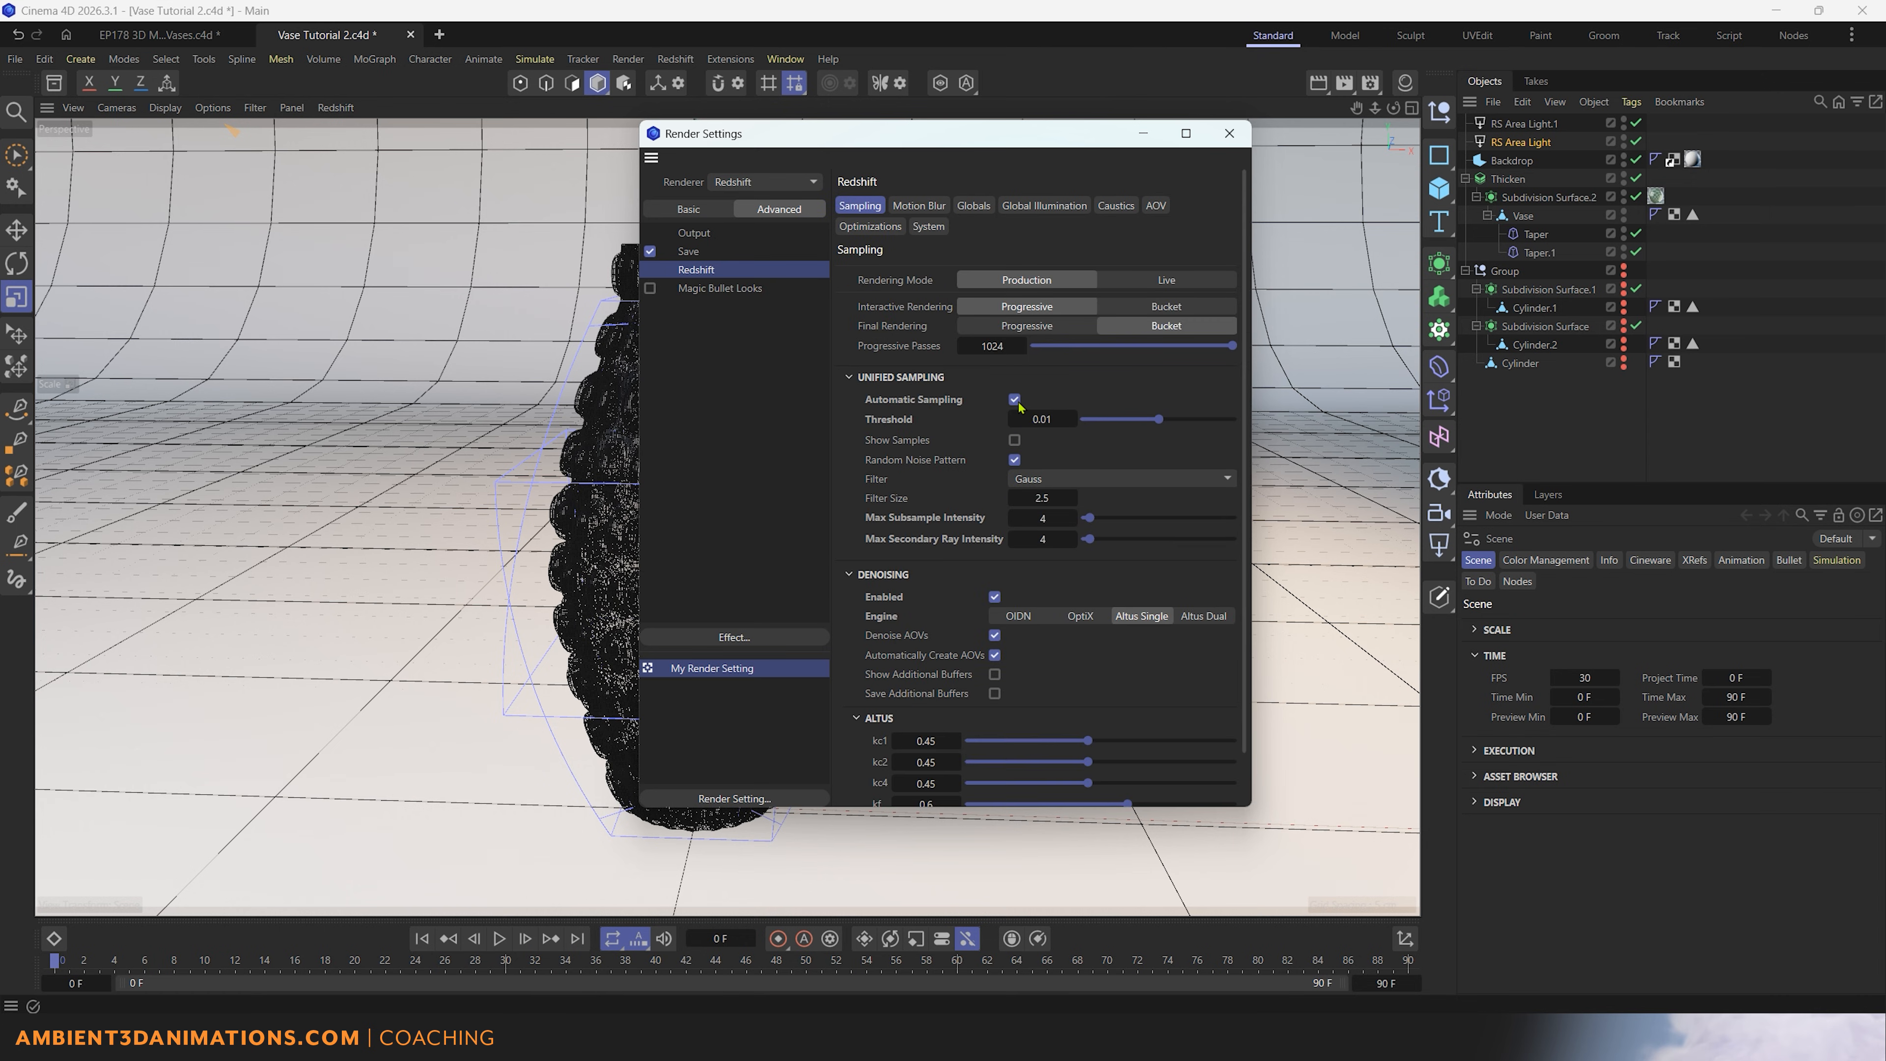
pyautogui.click(1115, 205)
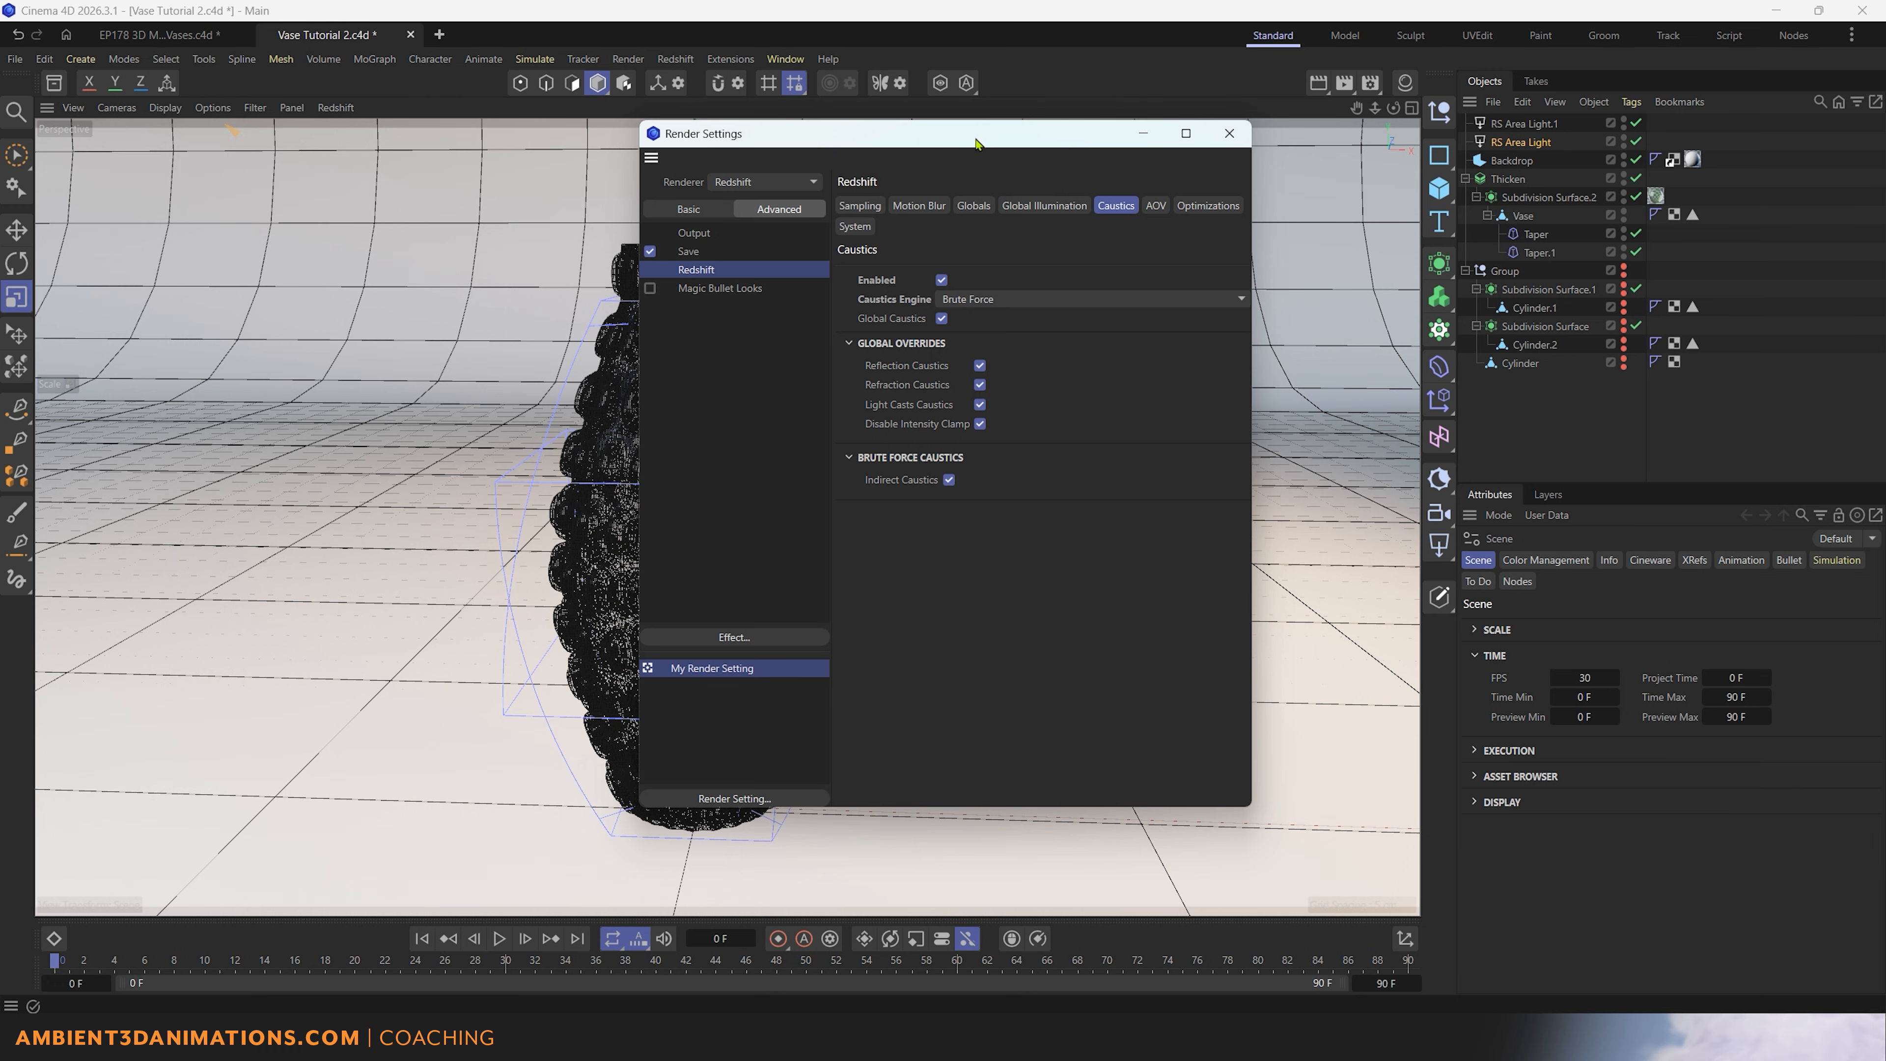
# Step: Move the render settings clear of the vase, toggle Automatic Sampling off and on, and return to the caustics settings
pyautogui.moveTo(976, 143); pyautogui.dragTo(1210, 145)
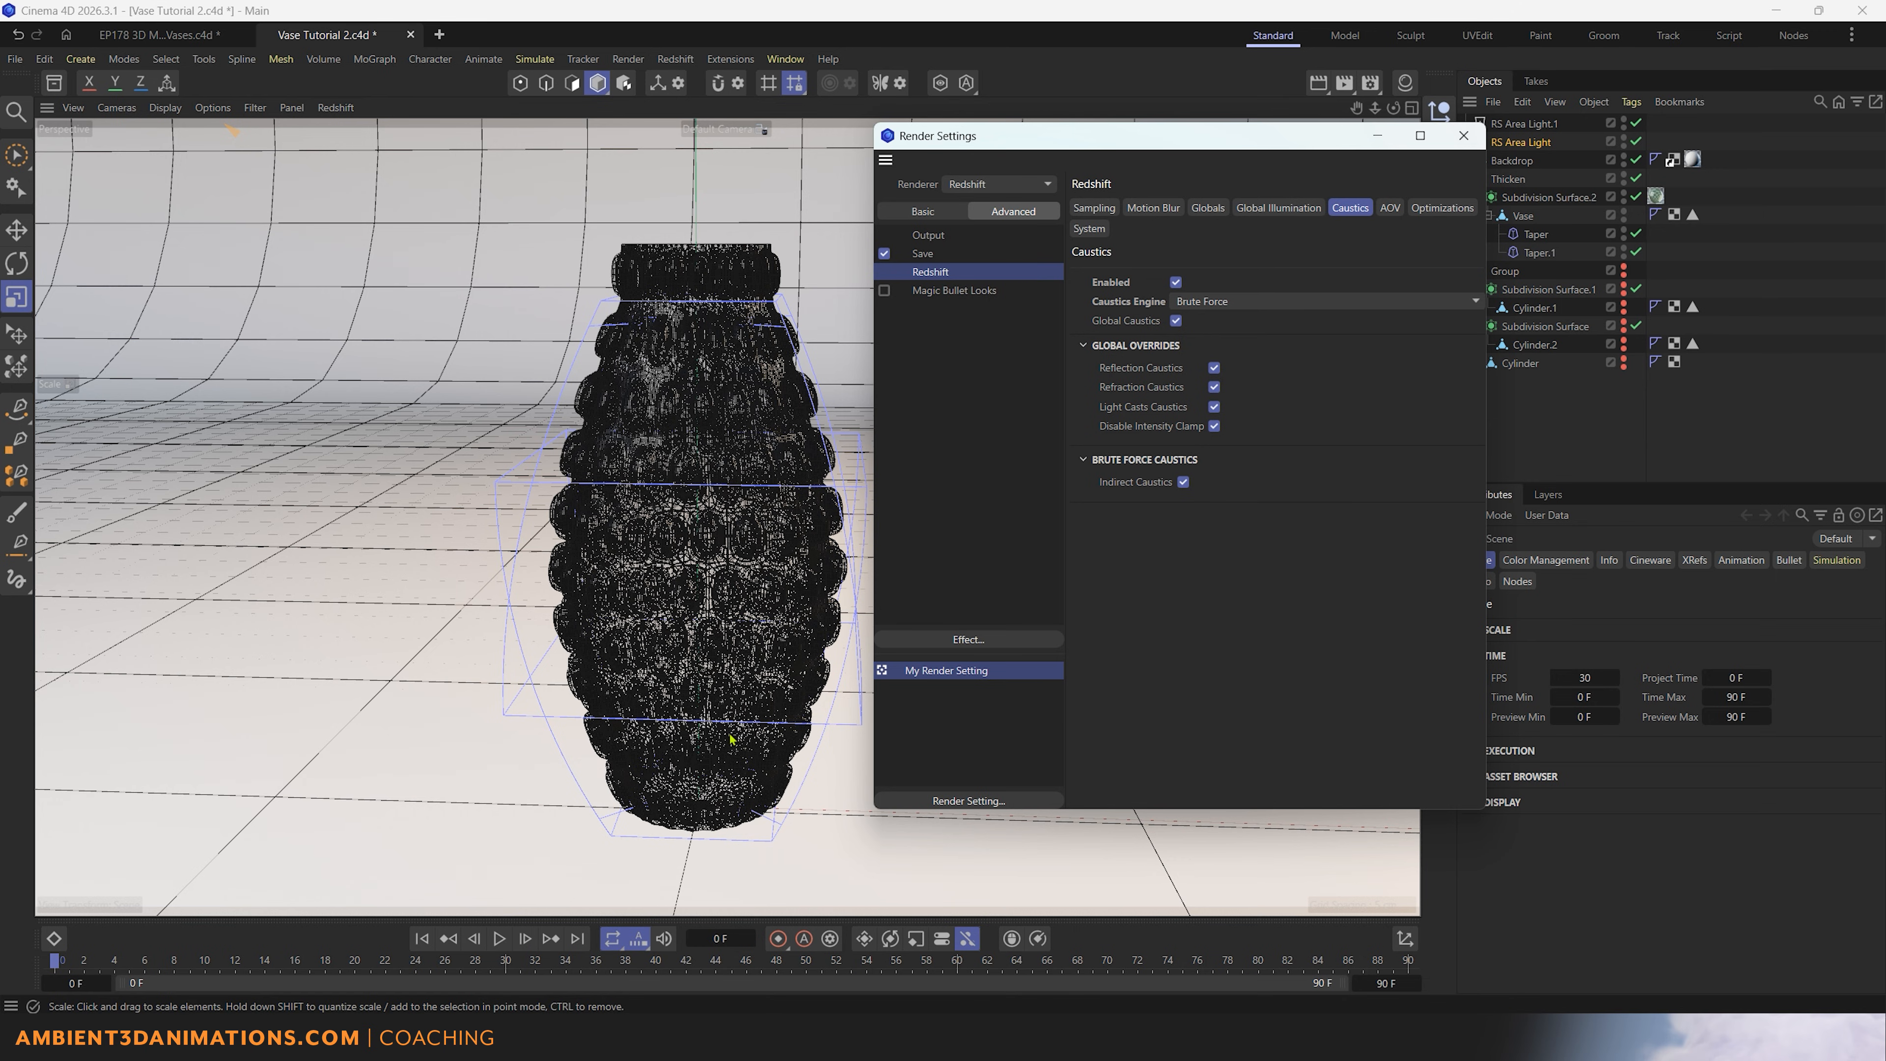
pyautogui.click(1094, 207)
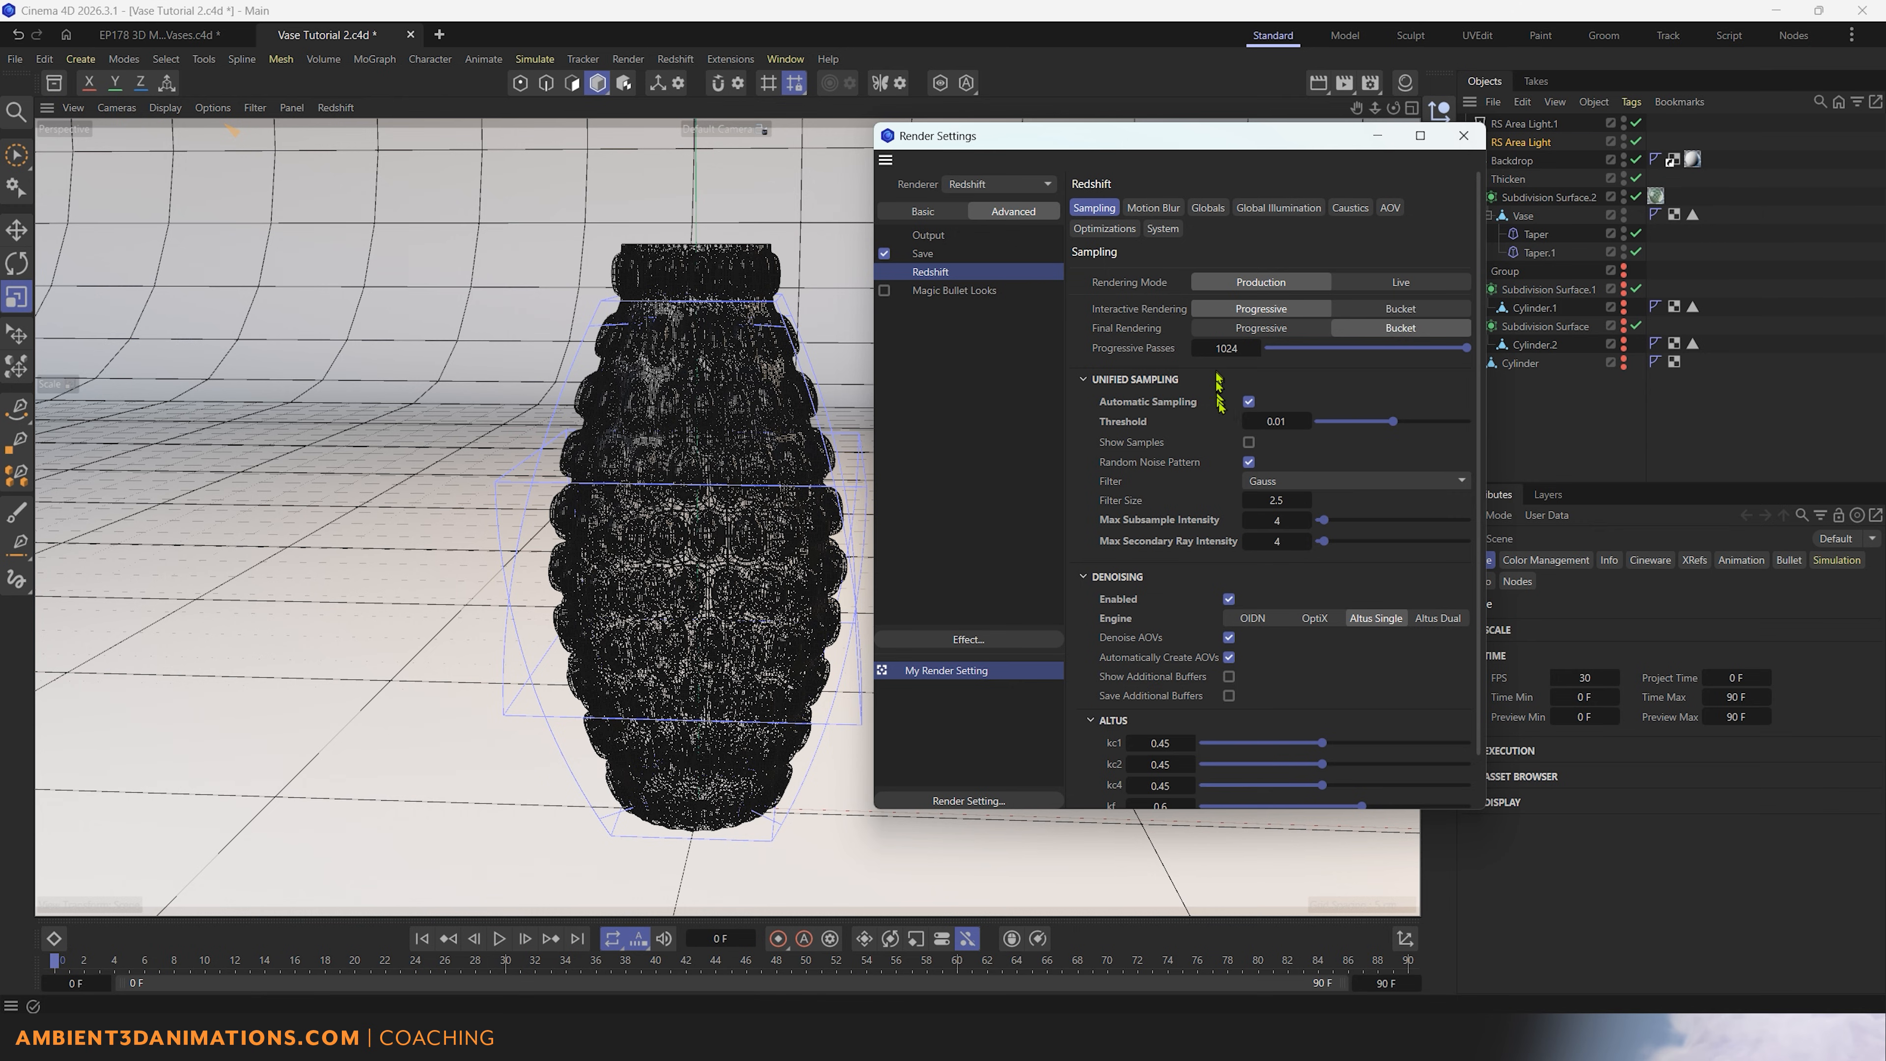
pyautogui.click(1248, 402)
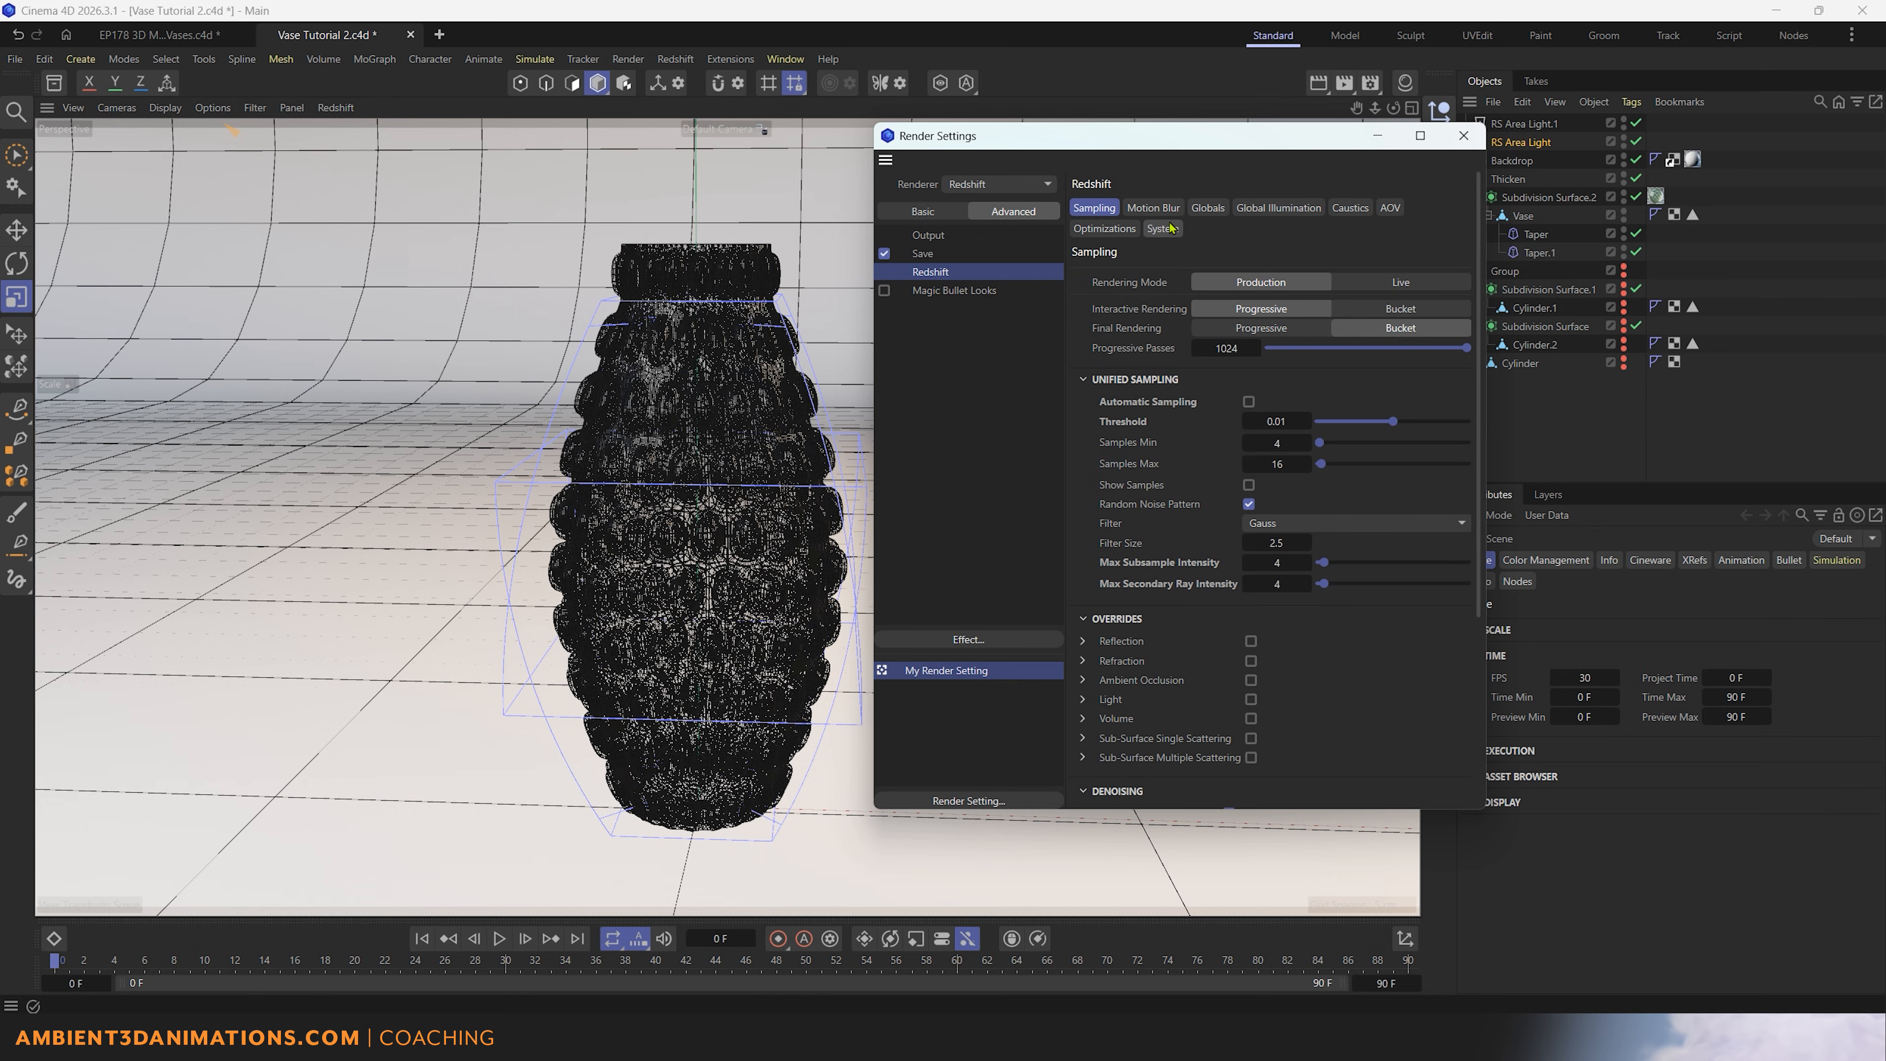
pyautogui.click(1248, 401)
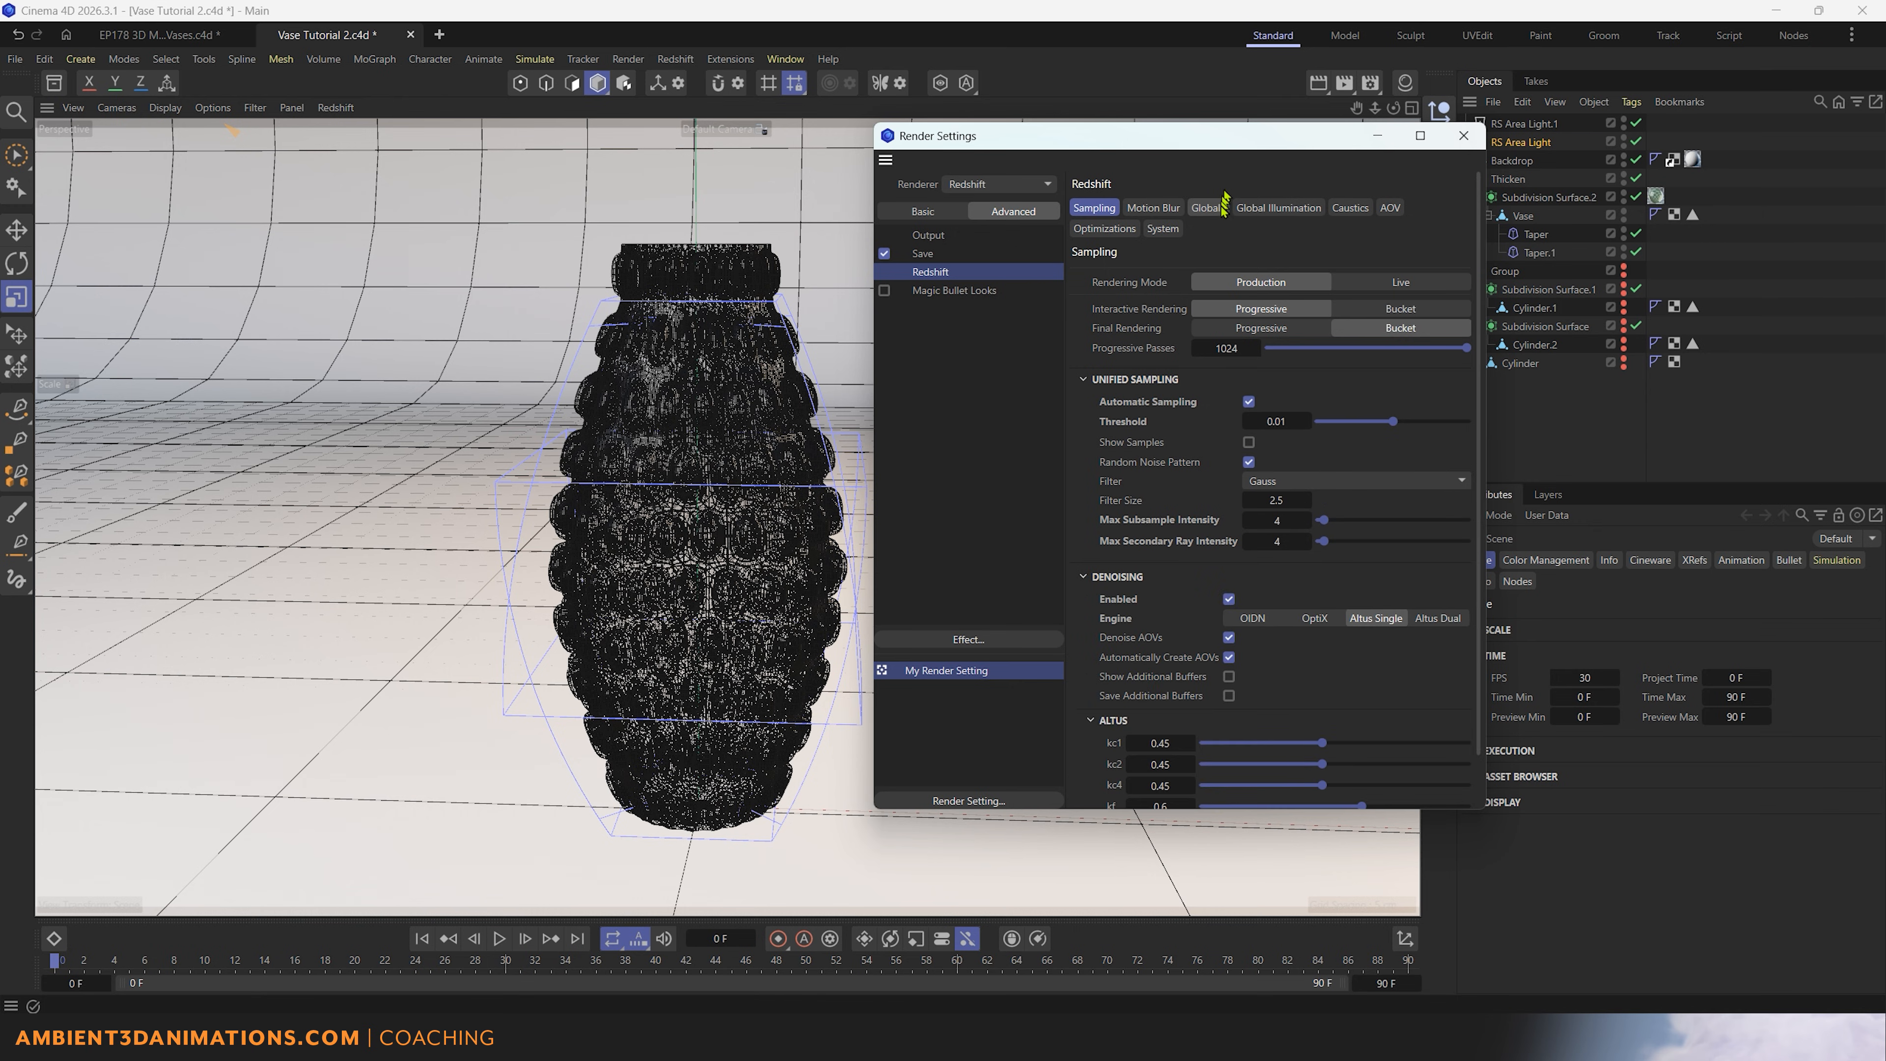
pyautogui.click(1349, 207)
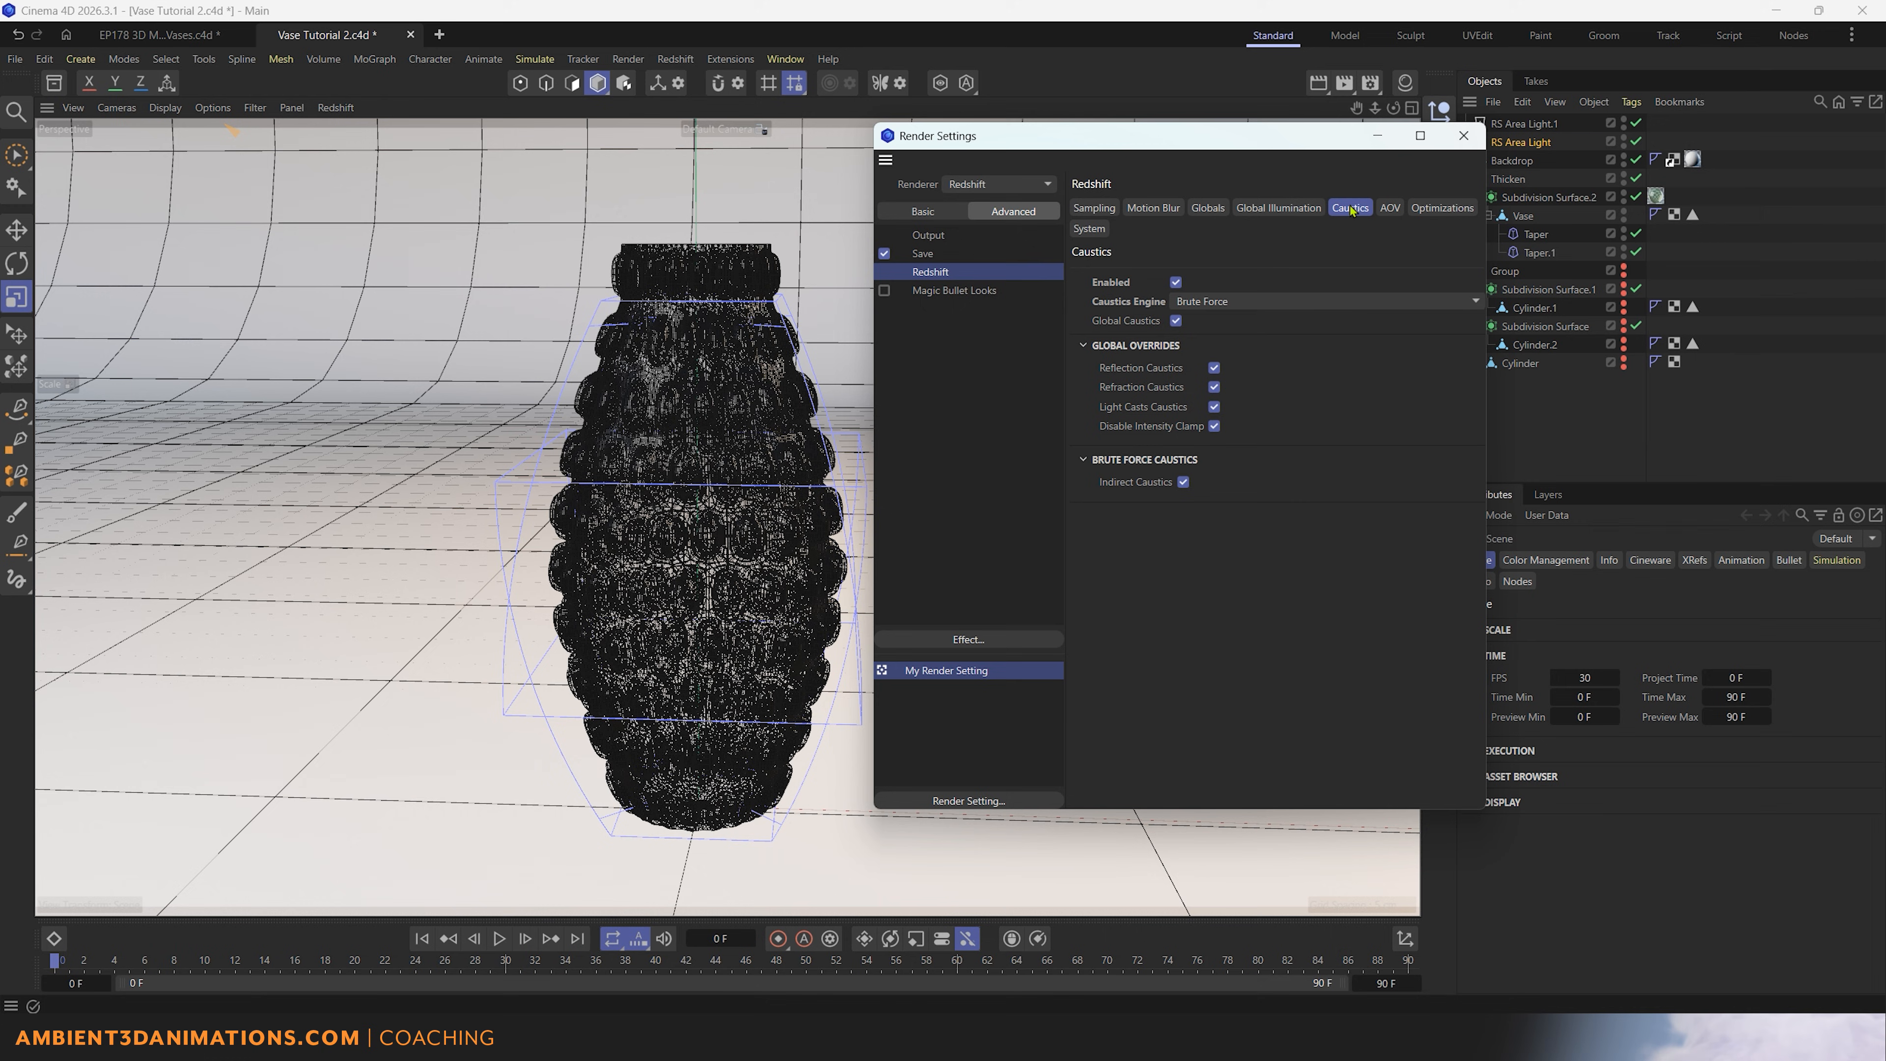
# Step: Try the Photon caustics engine to review its photon and trace depth settings, and switch back to Brute Force
pyautogui.click(1283, 301)
pyautogui.click(1266, 348)
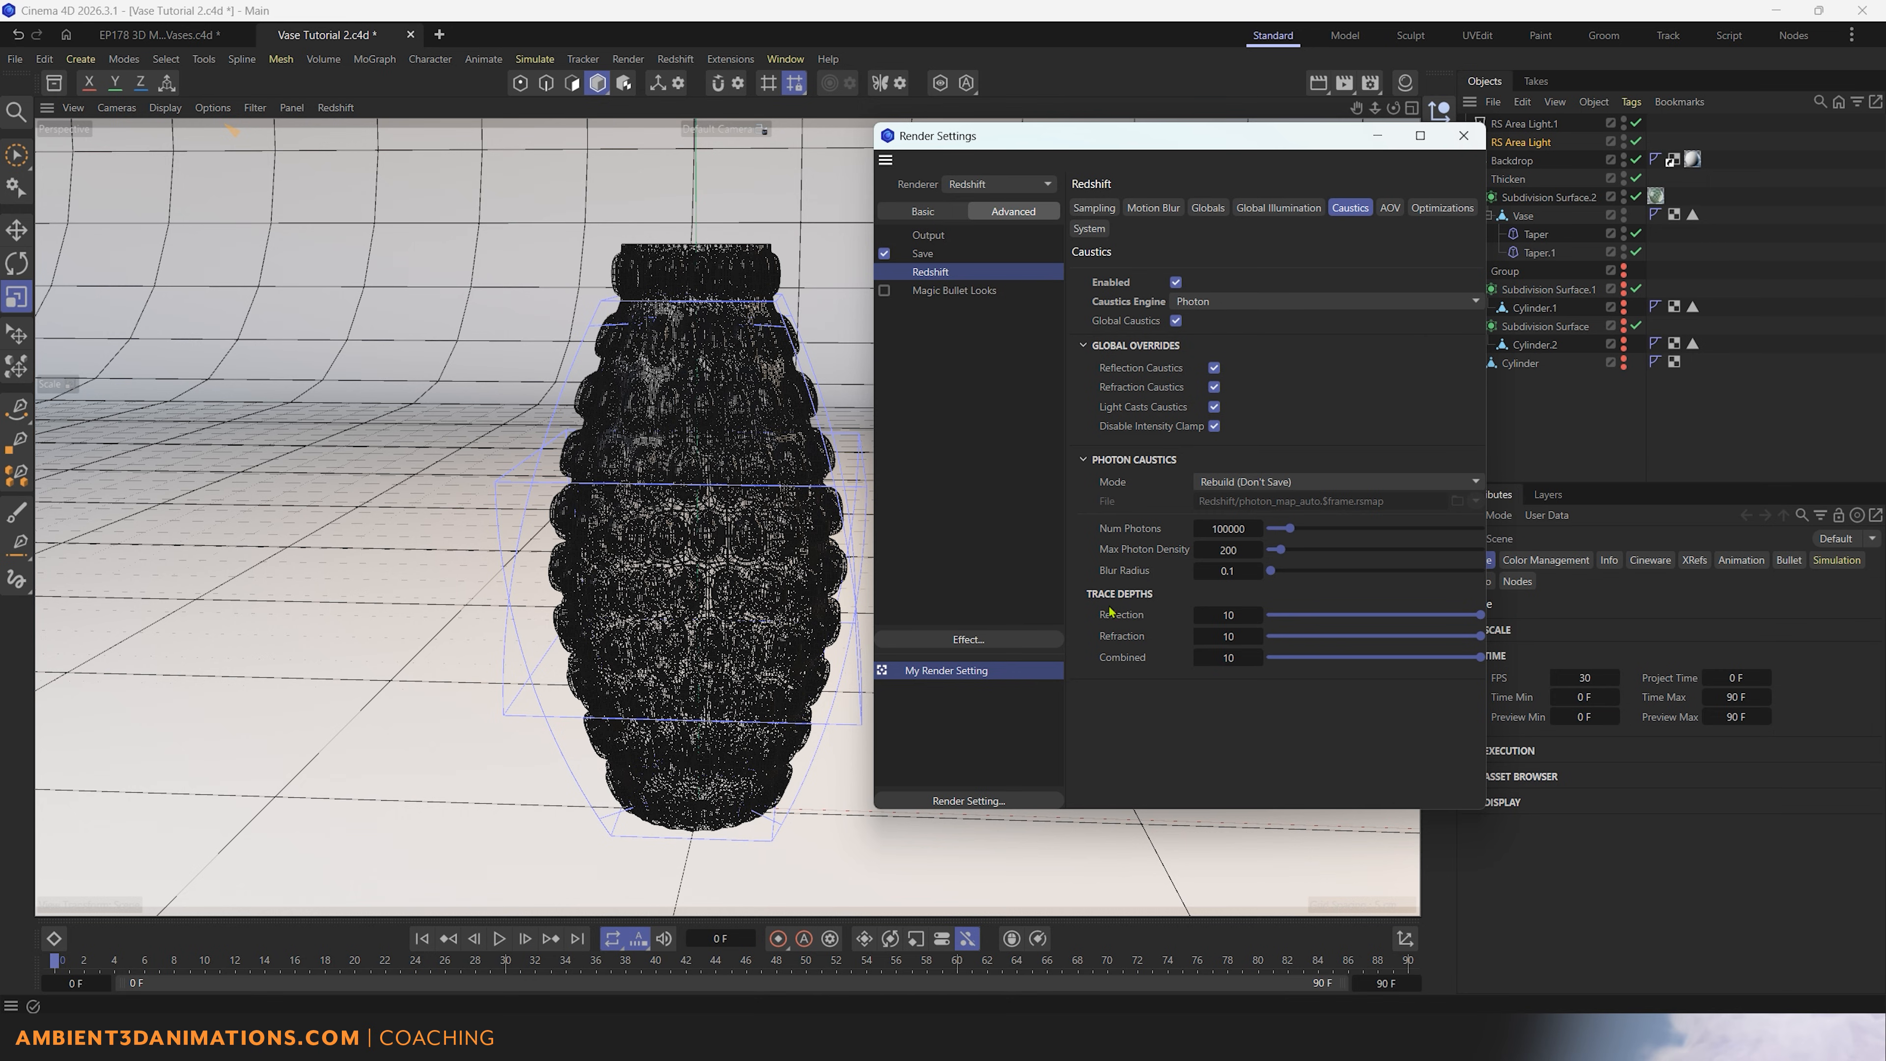
pyautogui.click(1200, 305)
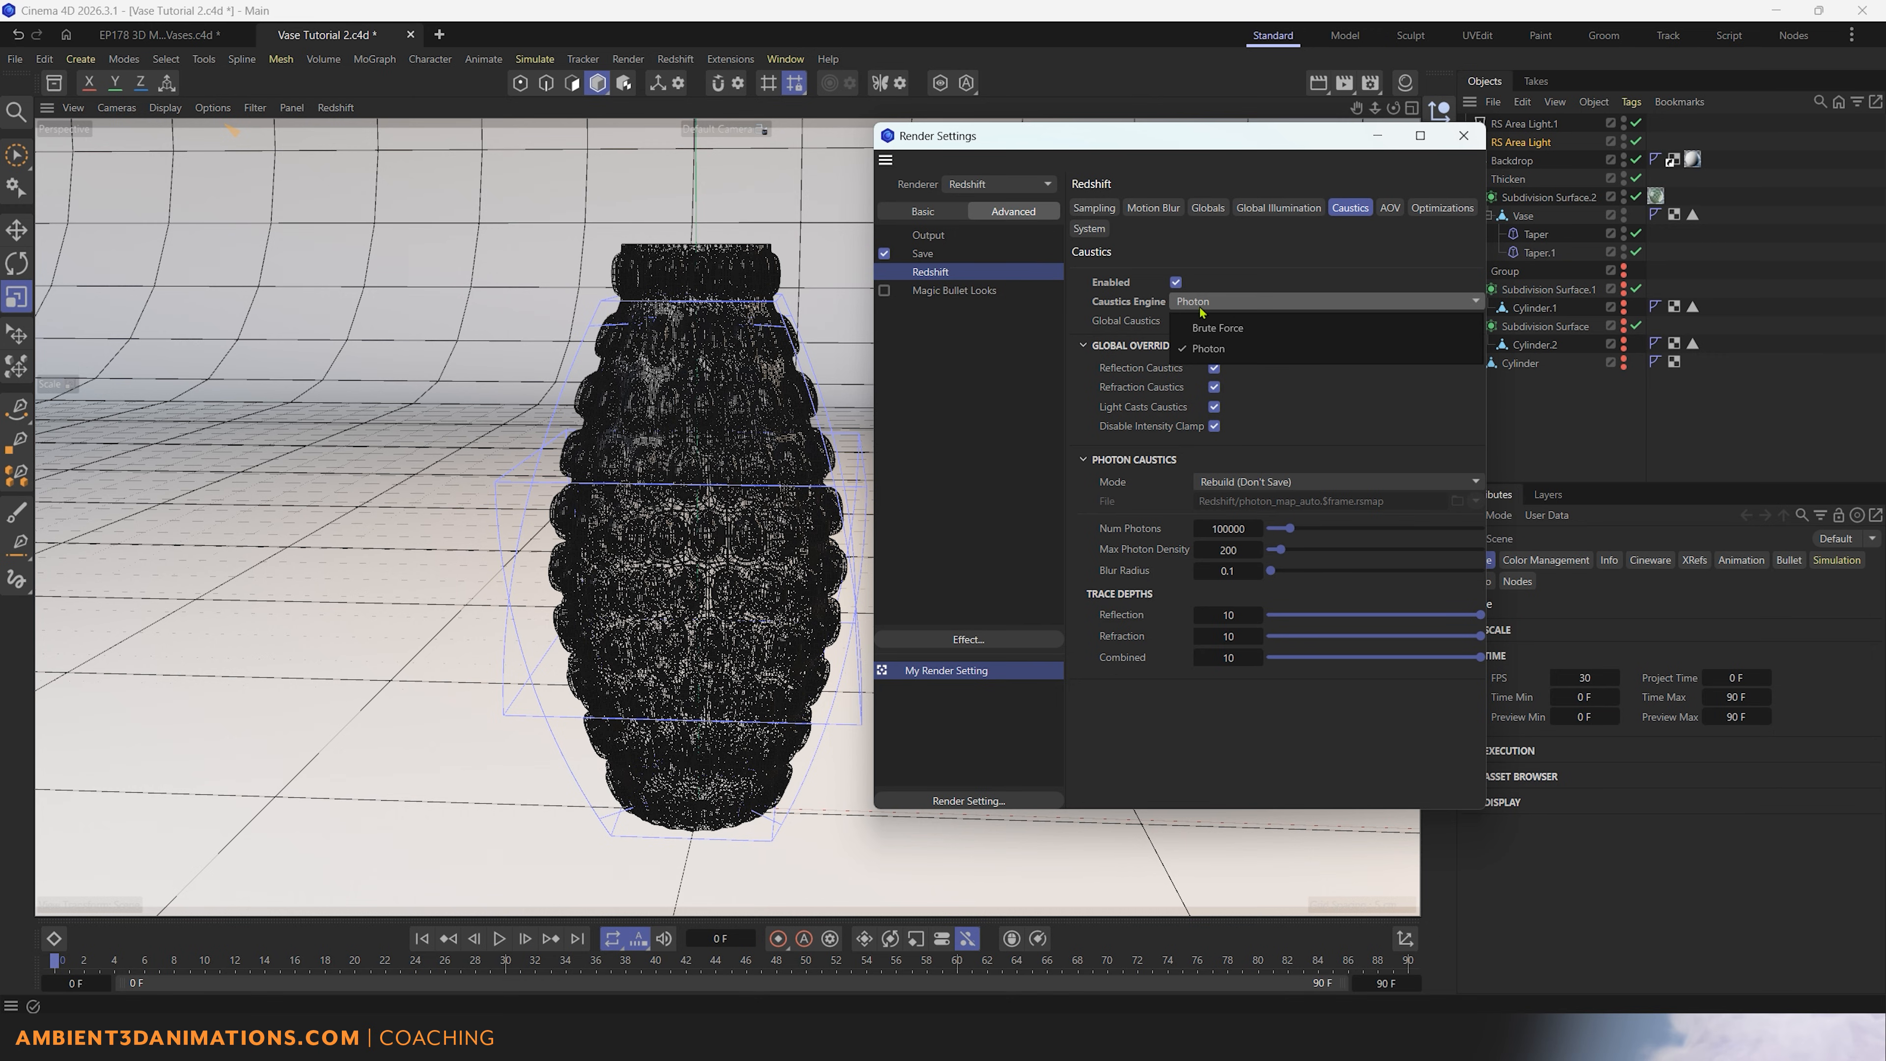
pyautogui.click(1214, 329)
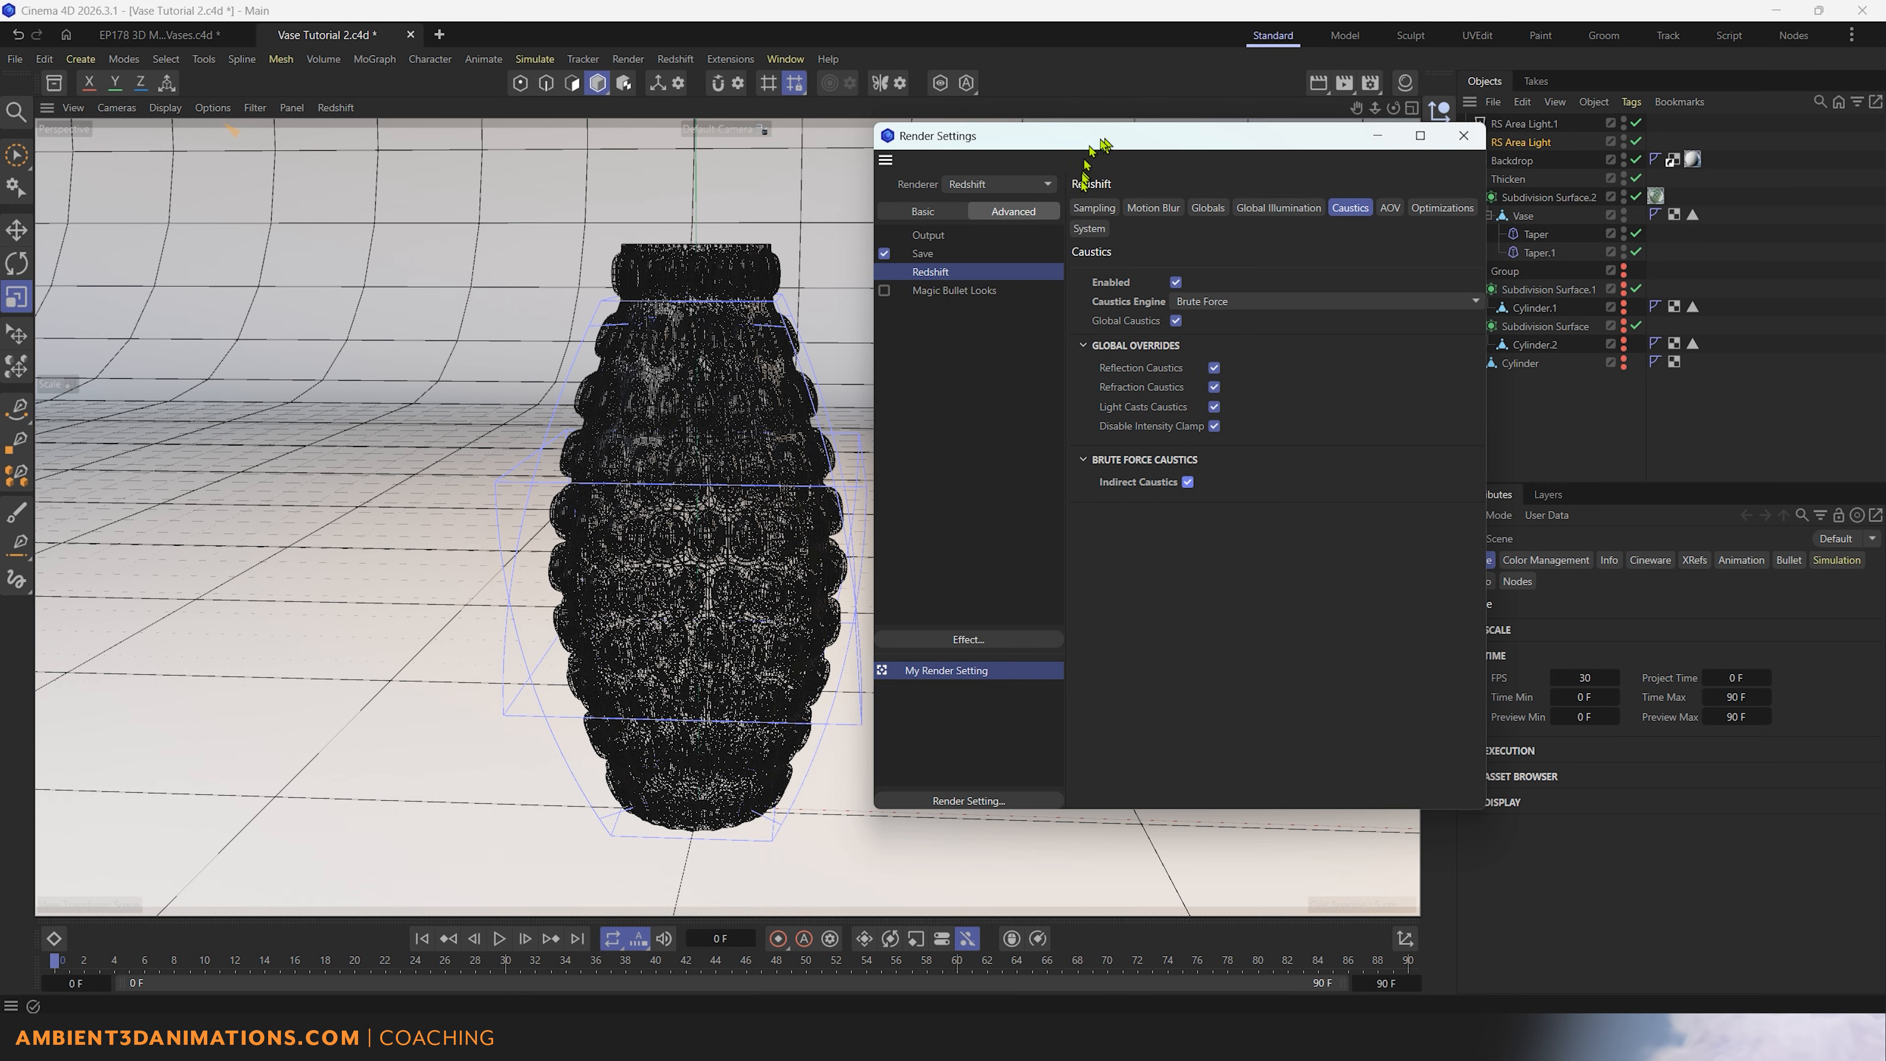
# Step: Disable Automatic Sampling and set the Redshift caustics engine to Photon
pyautogui.click(1094, 207)
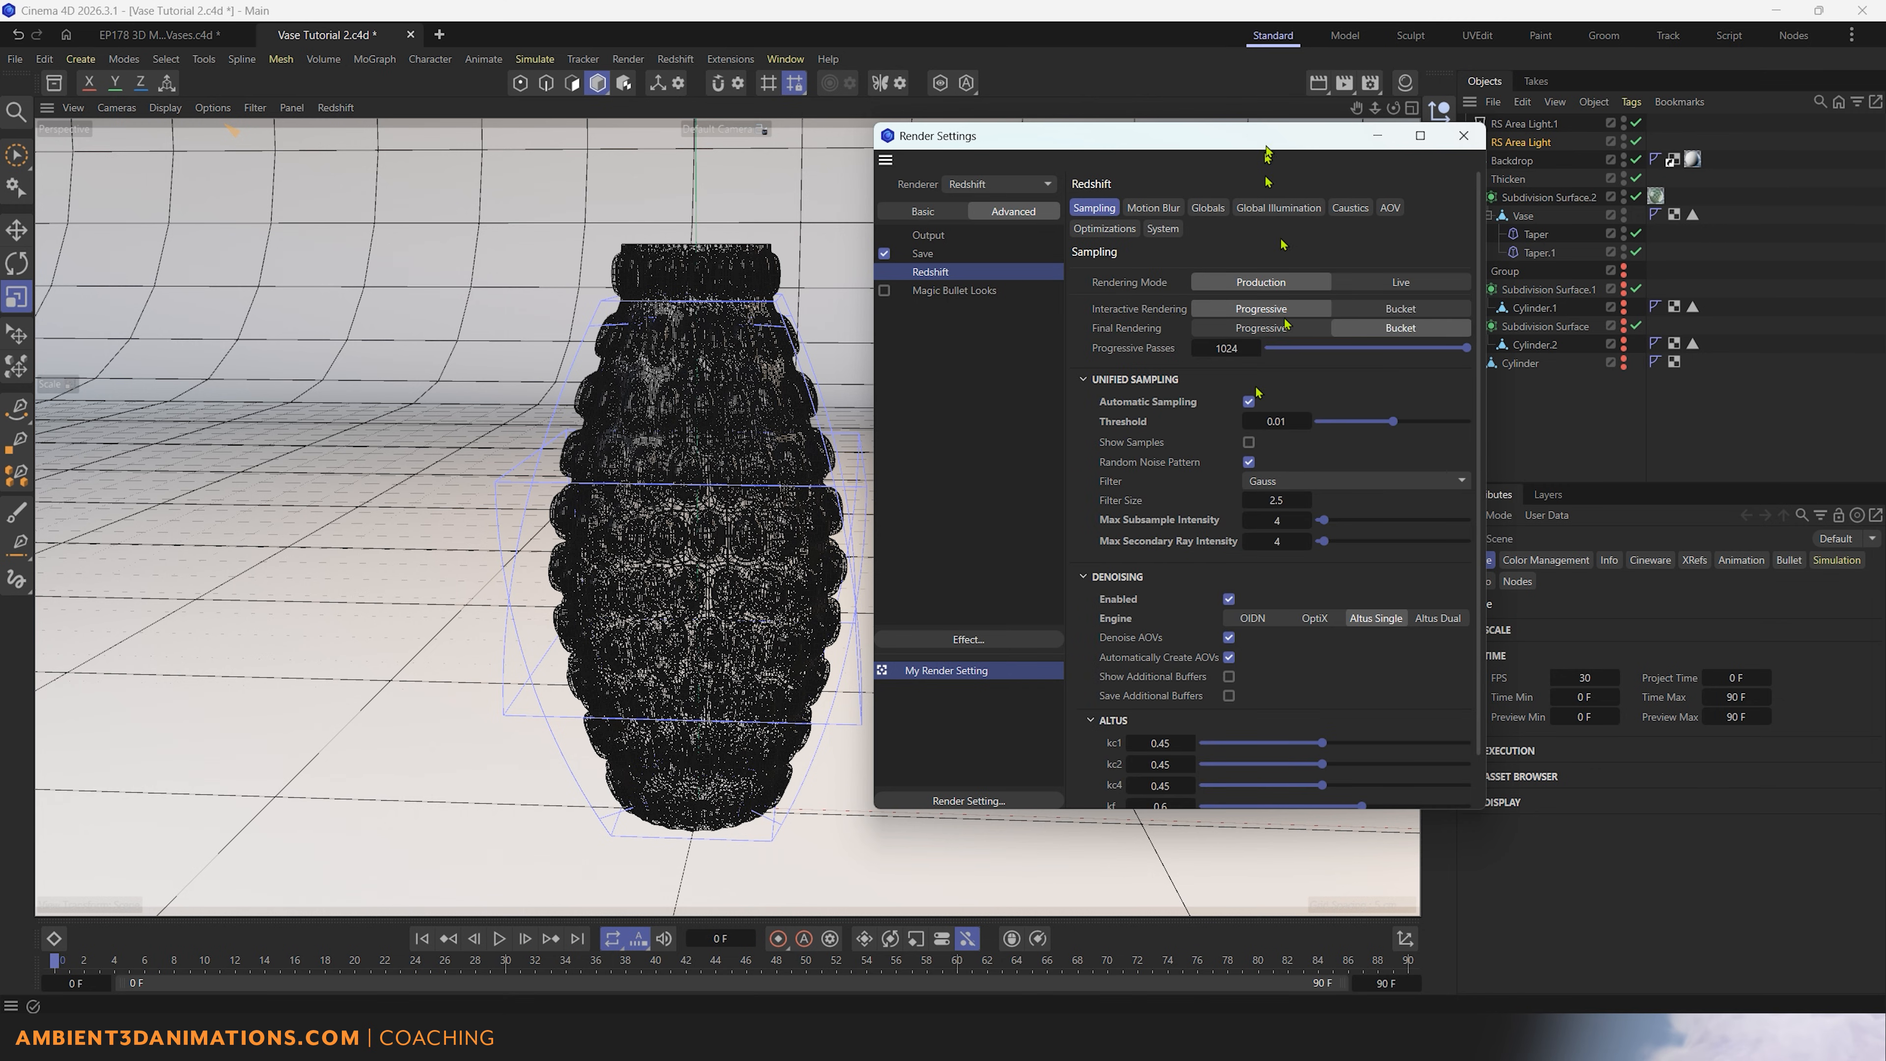
pyautogui.click(1249, 402)
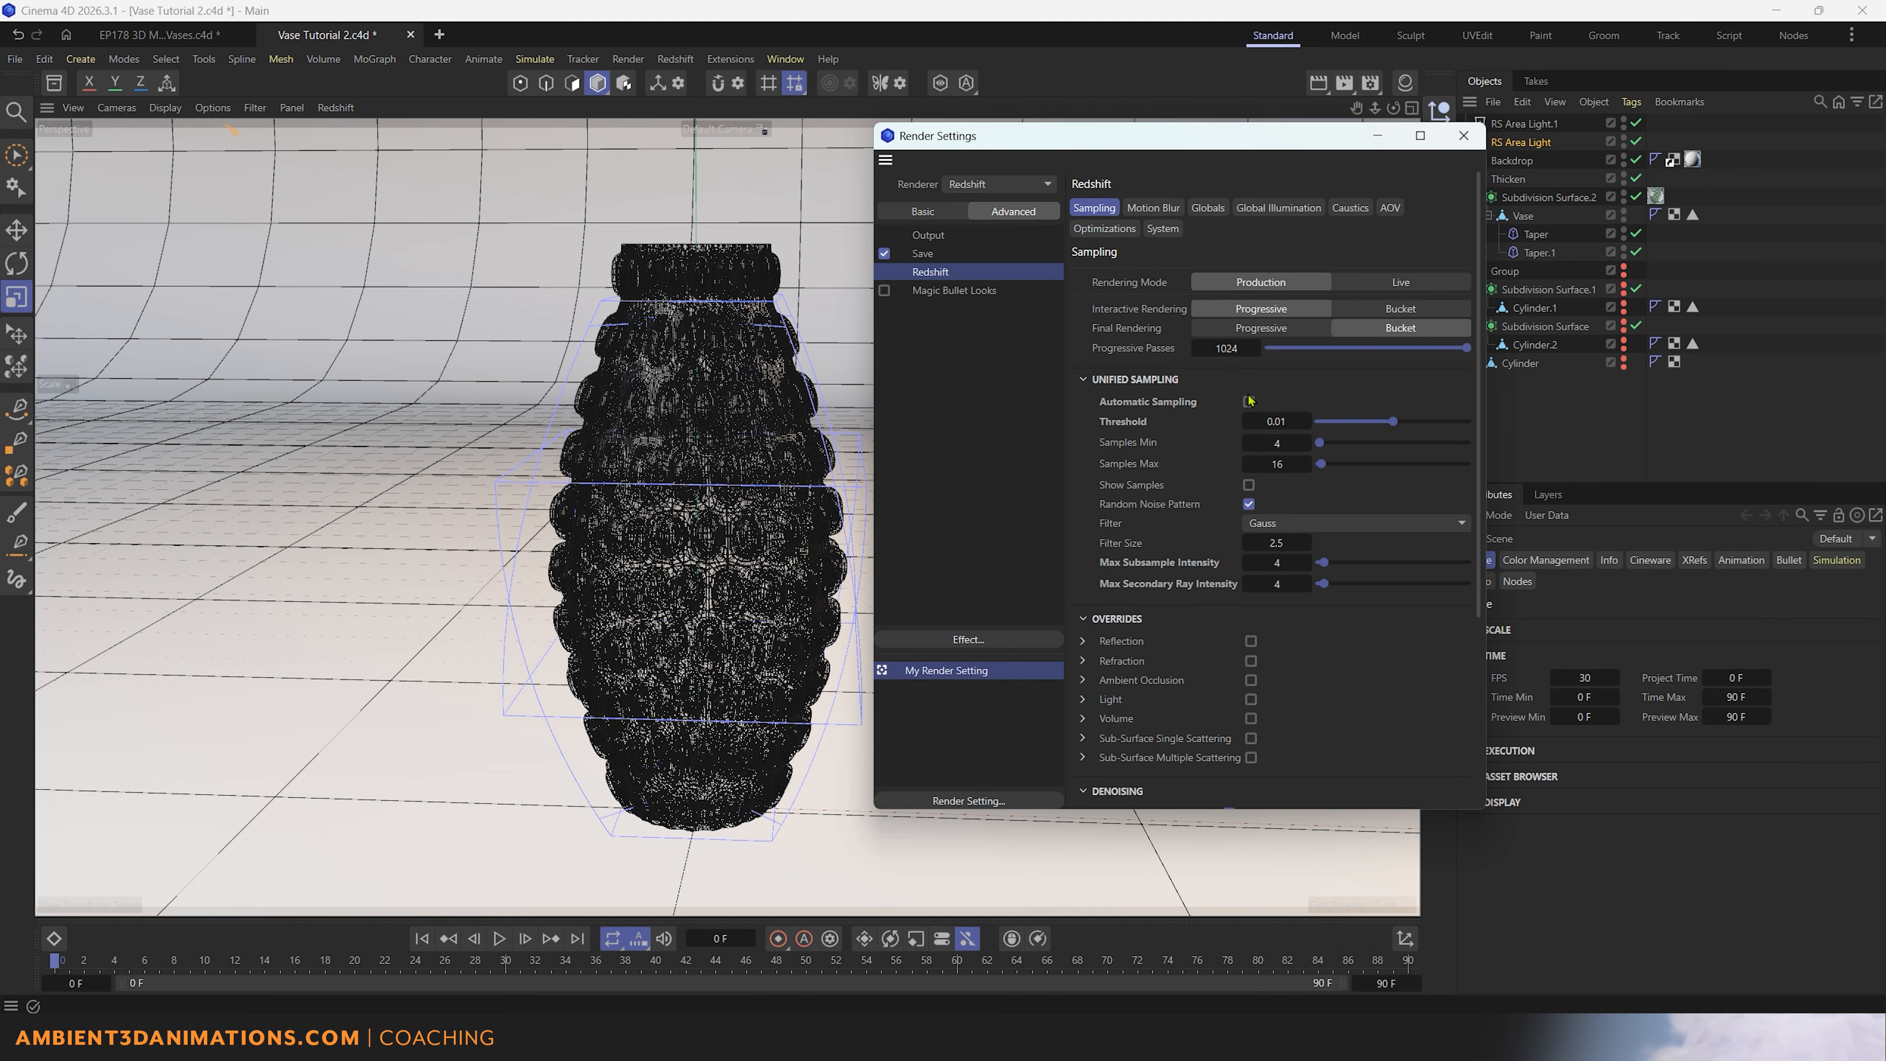
pyautogui.click(1348, 208)
pyautogui.click(1252, 302)
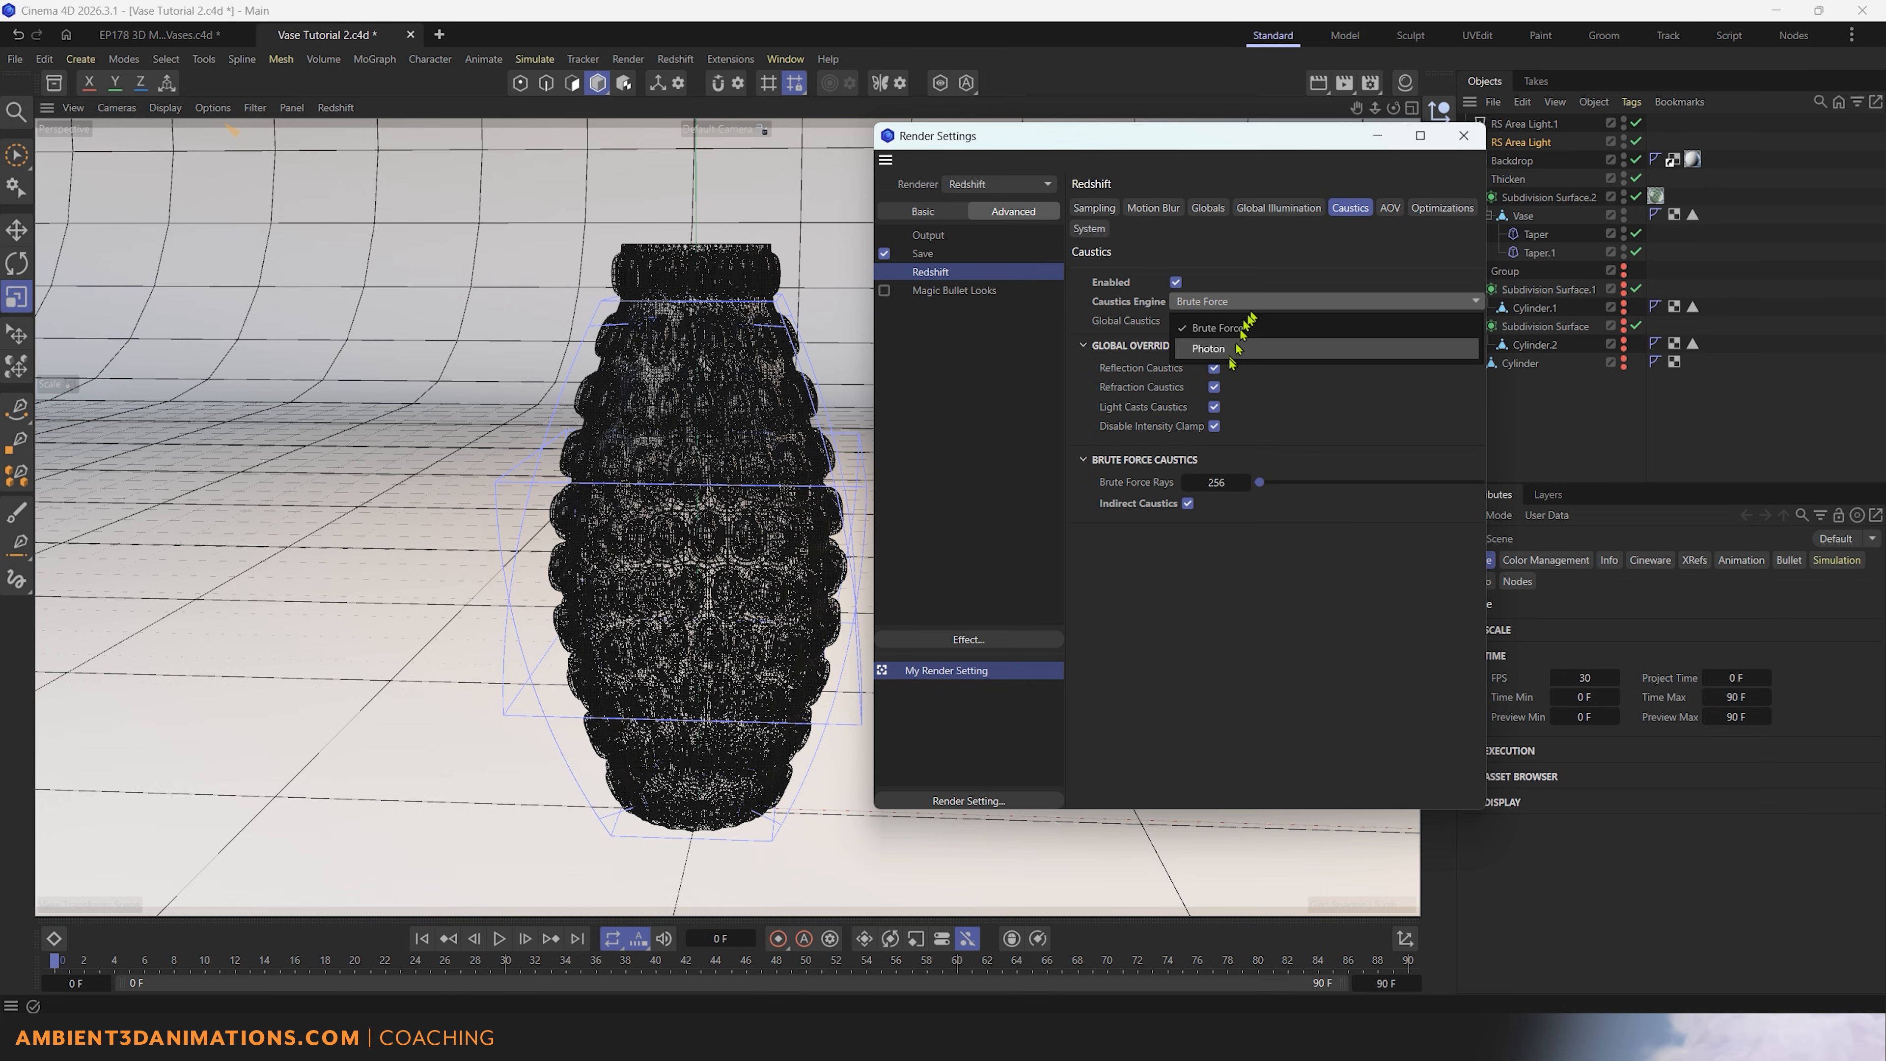
pyautogui.click(1228, 358)
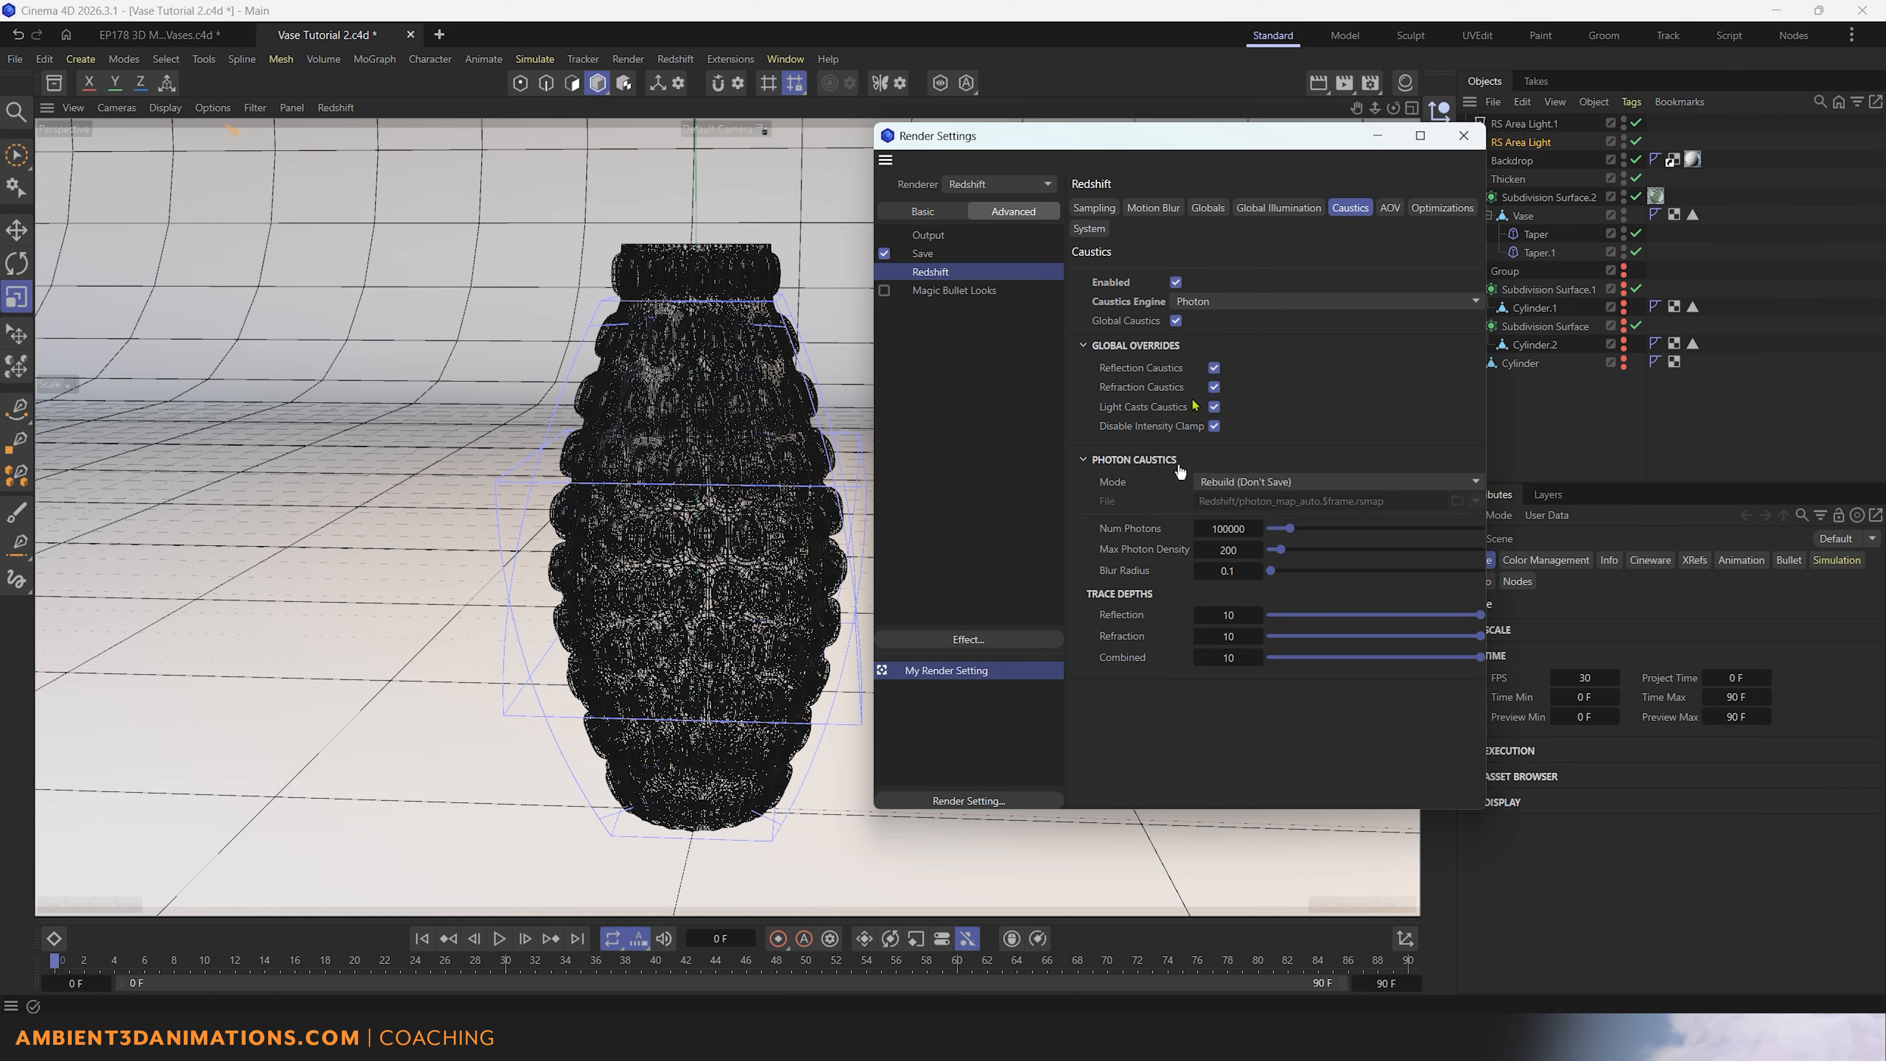
pyautogui.moveTo(1320, 150); pyautogui.dragTo(882, 181)
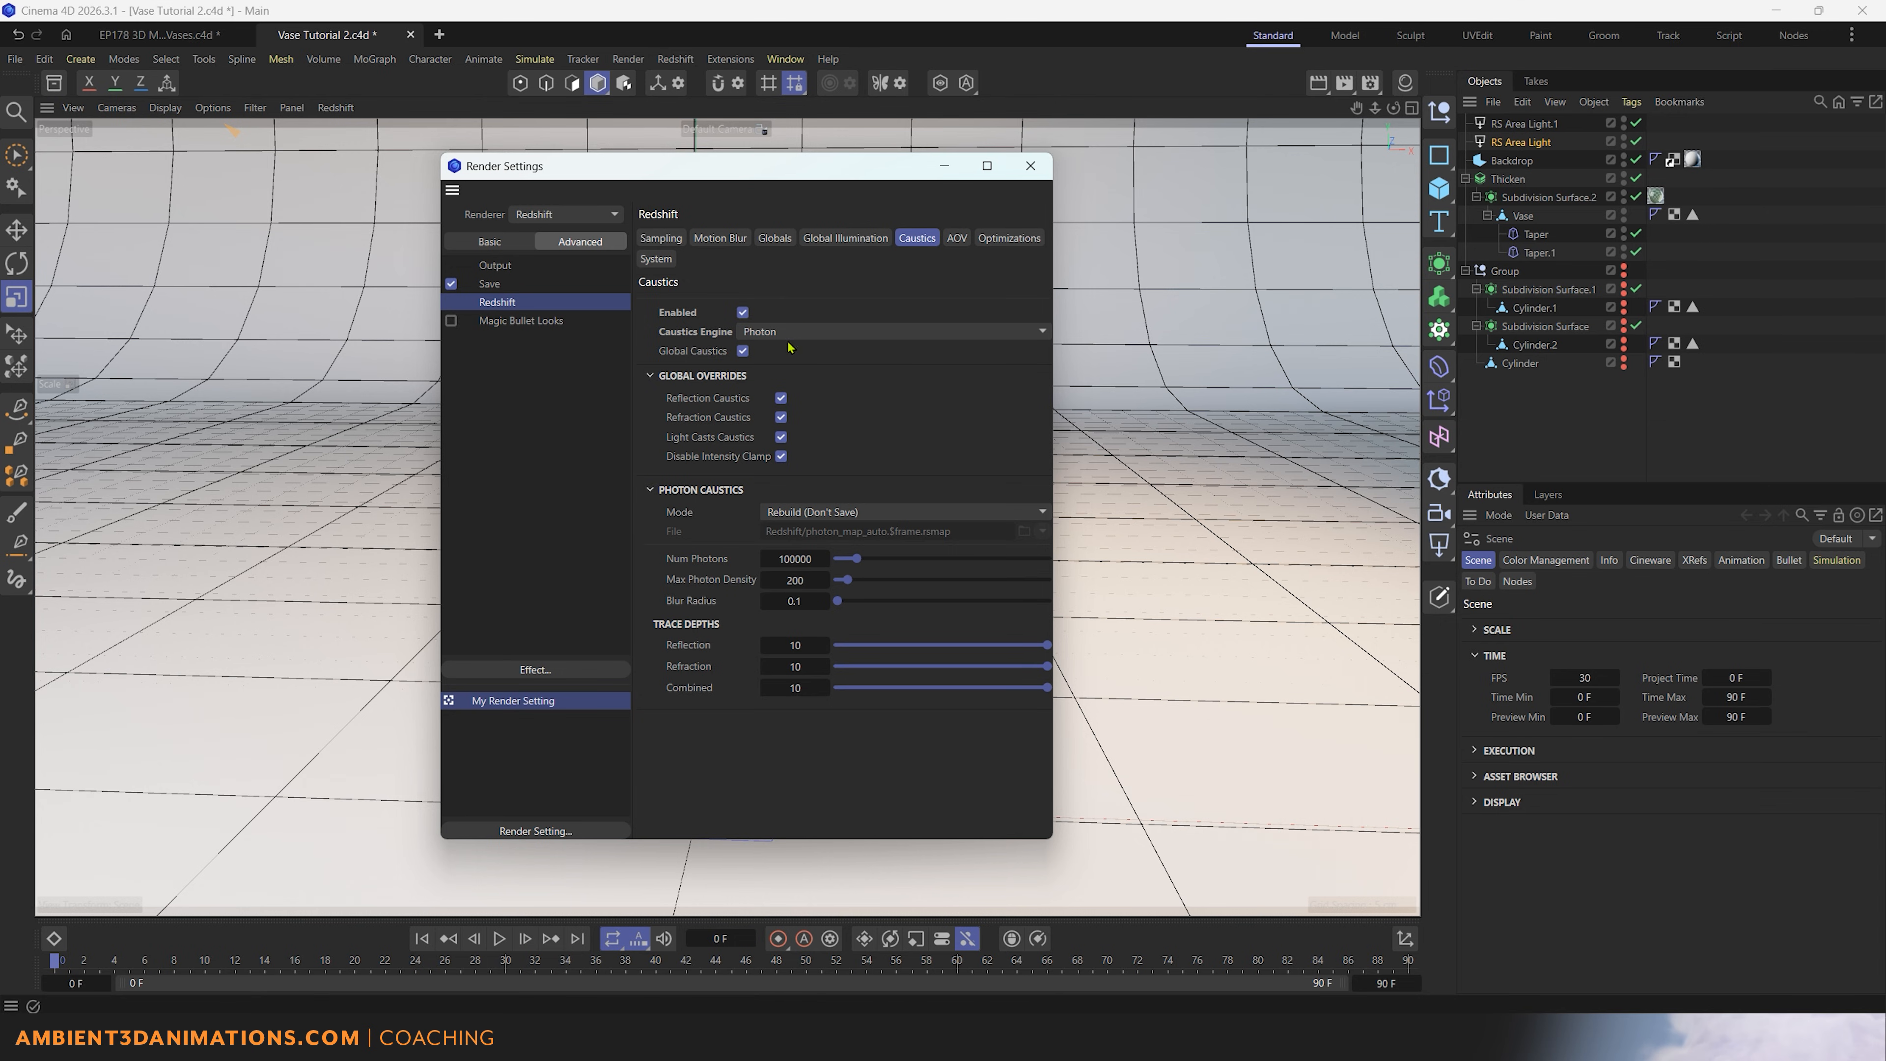
pyautogui.click(1449, 551)
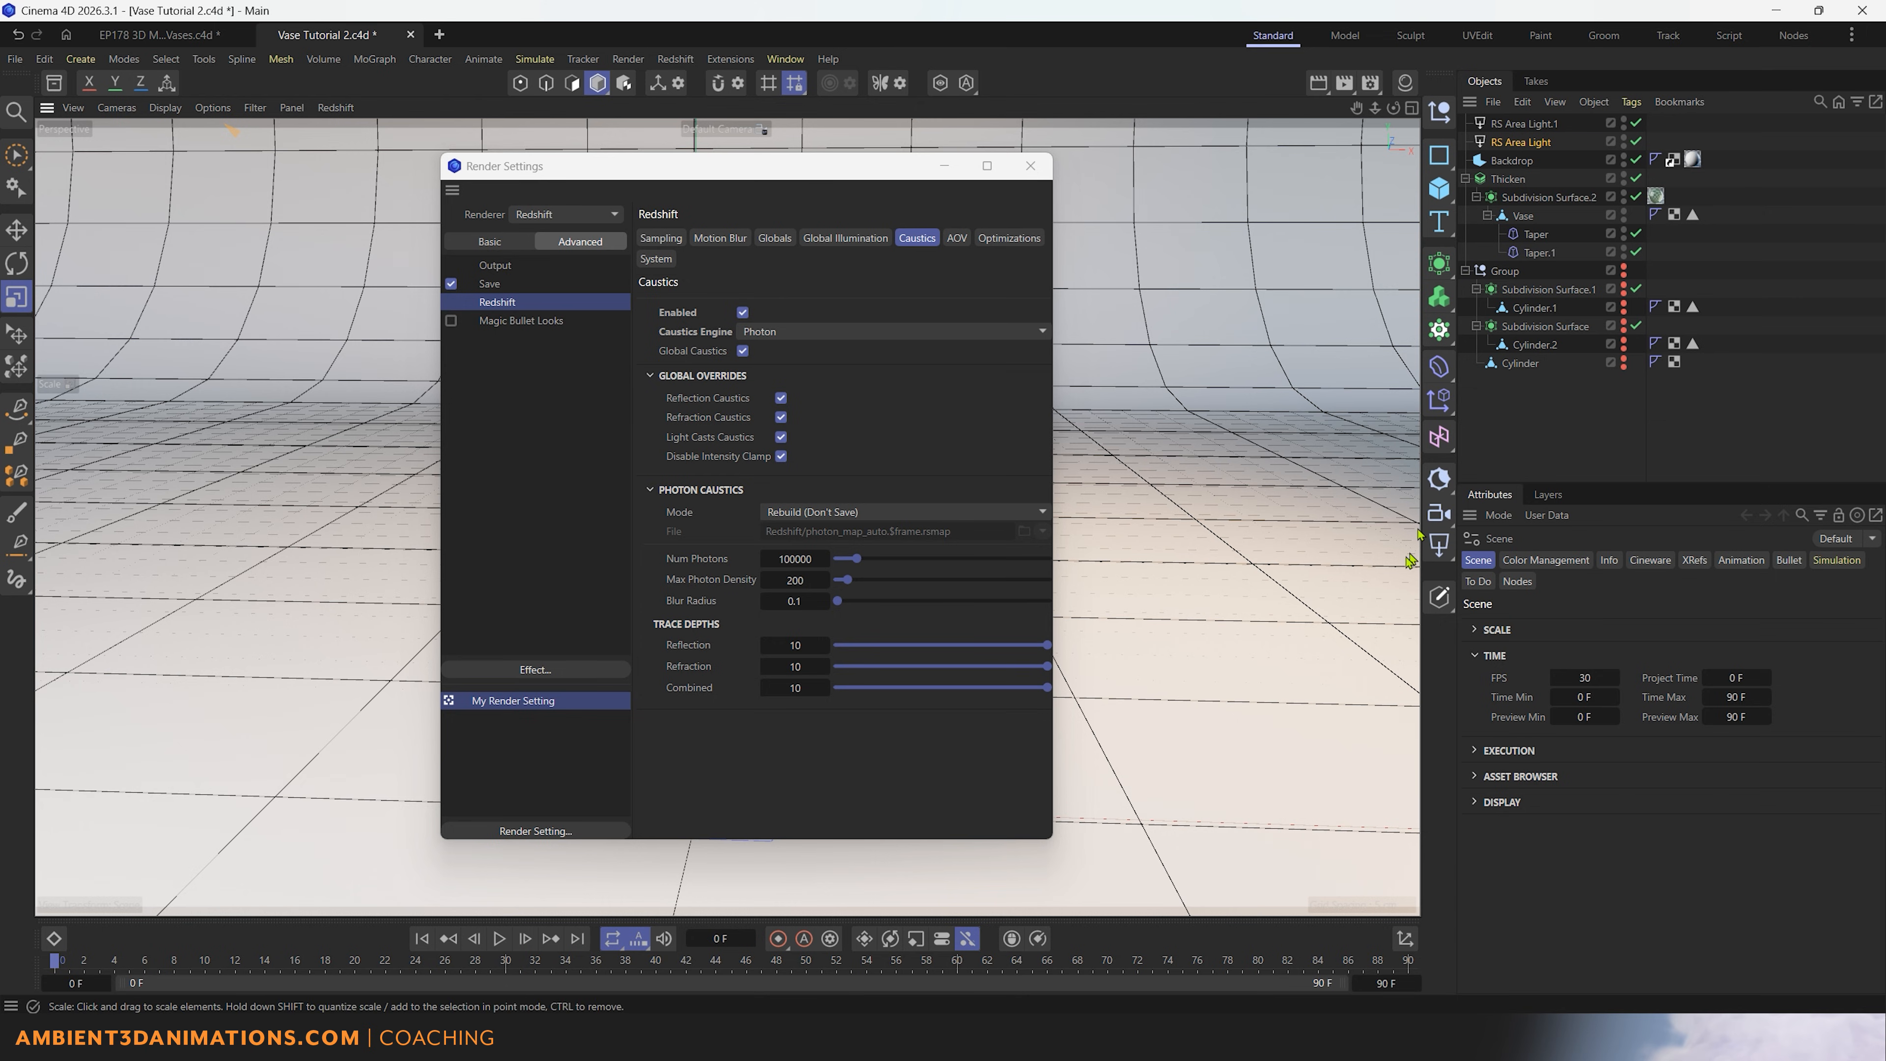
pyautogui.click(1438, 477)
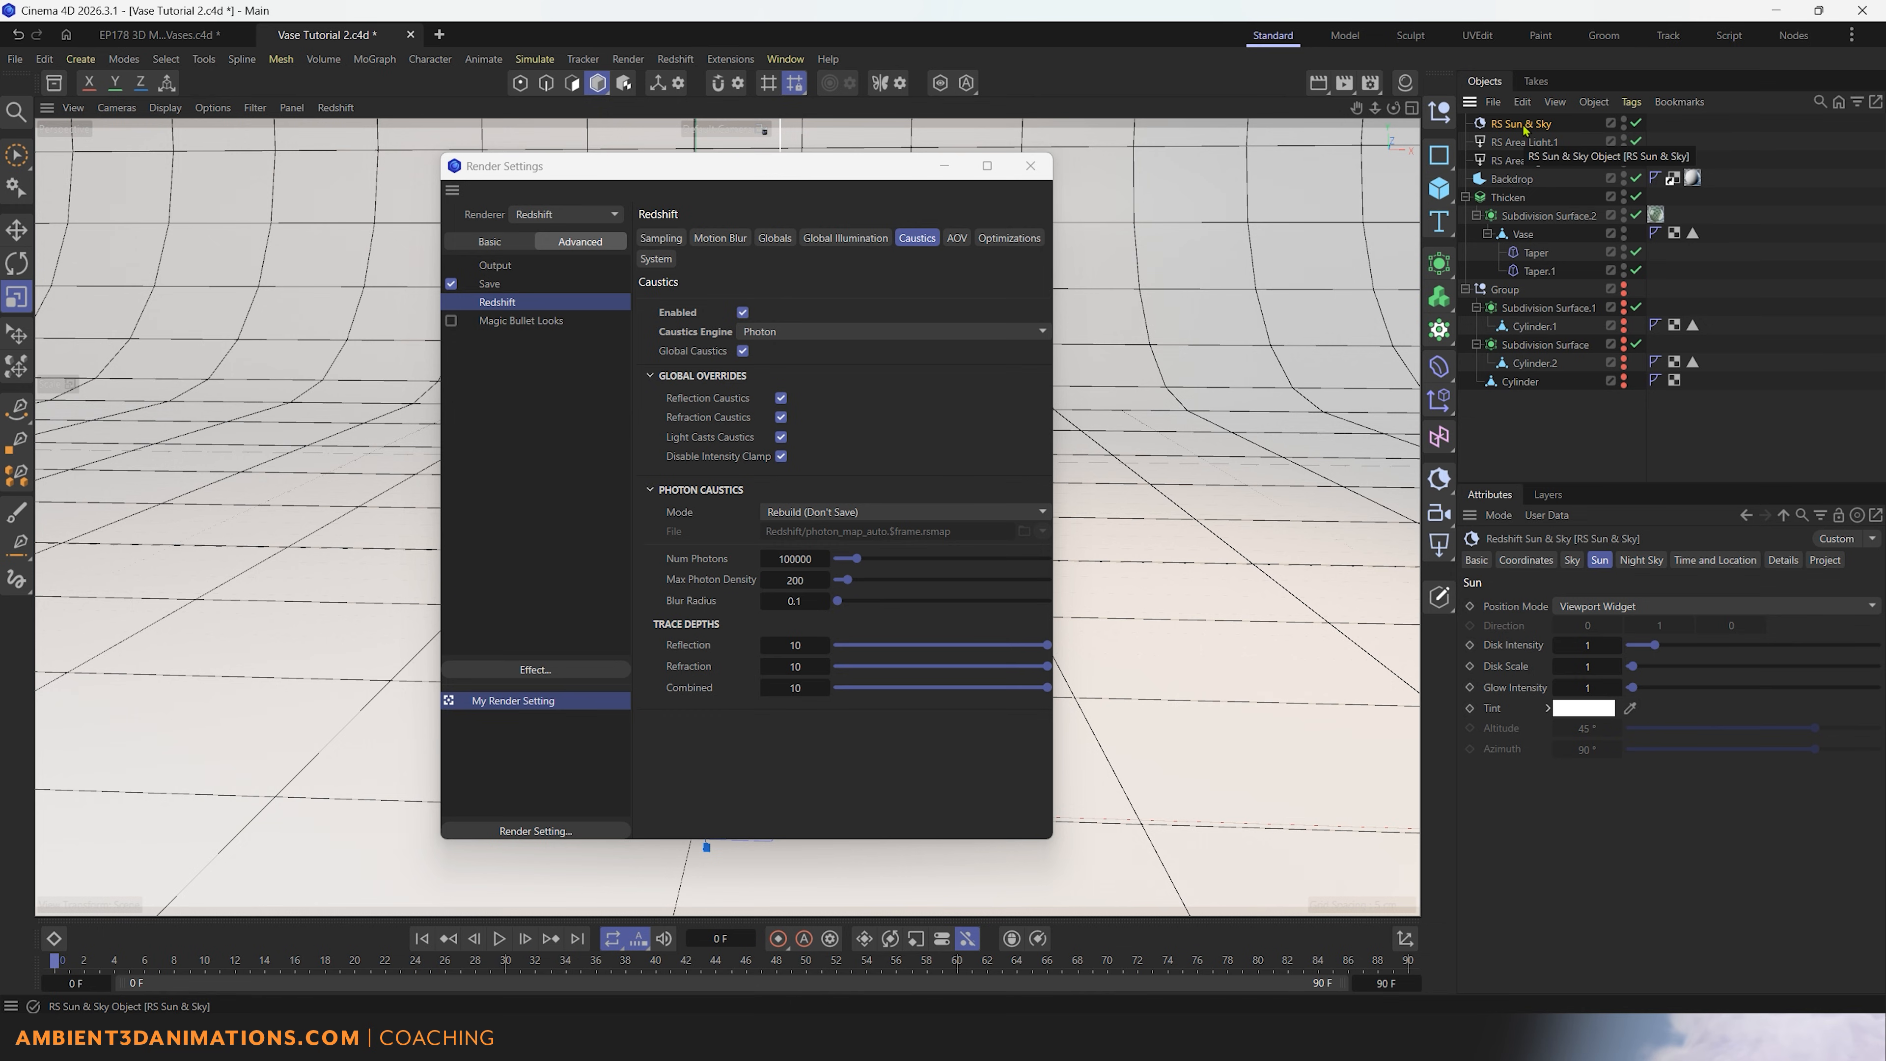
pyautogui.press('Delete')
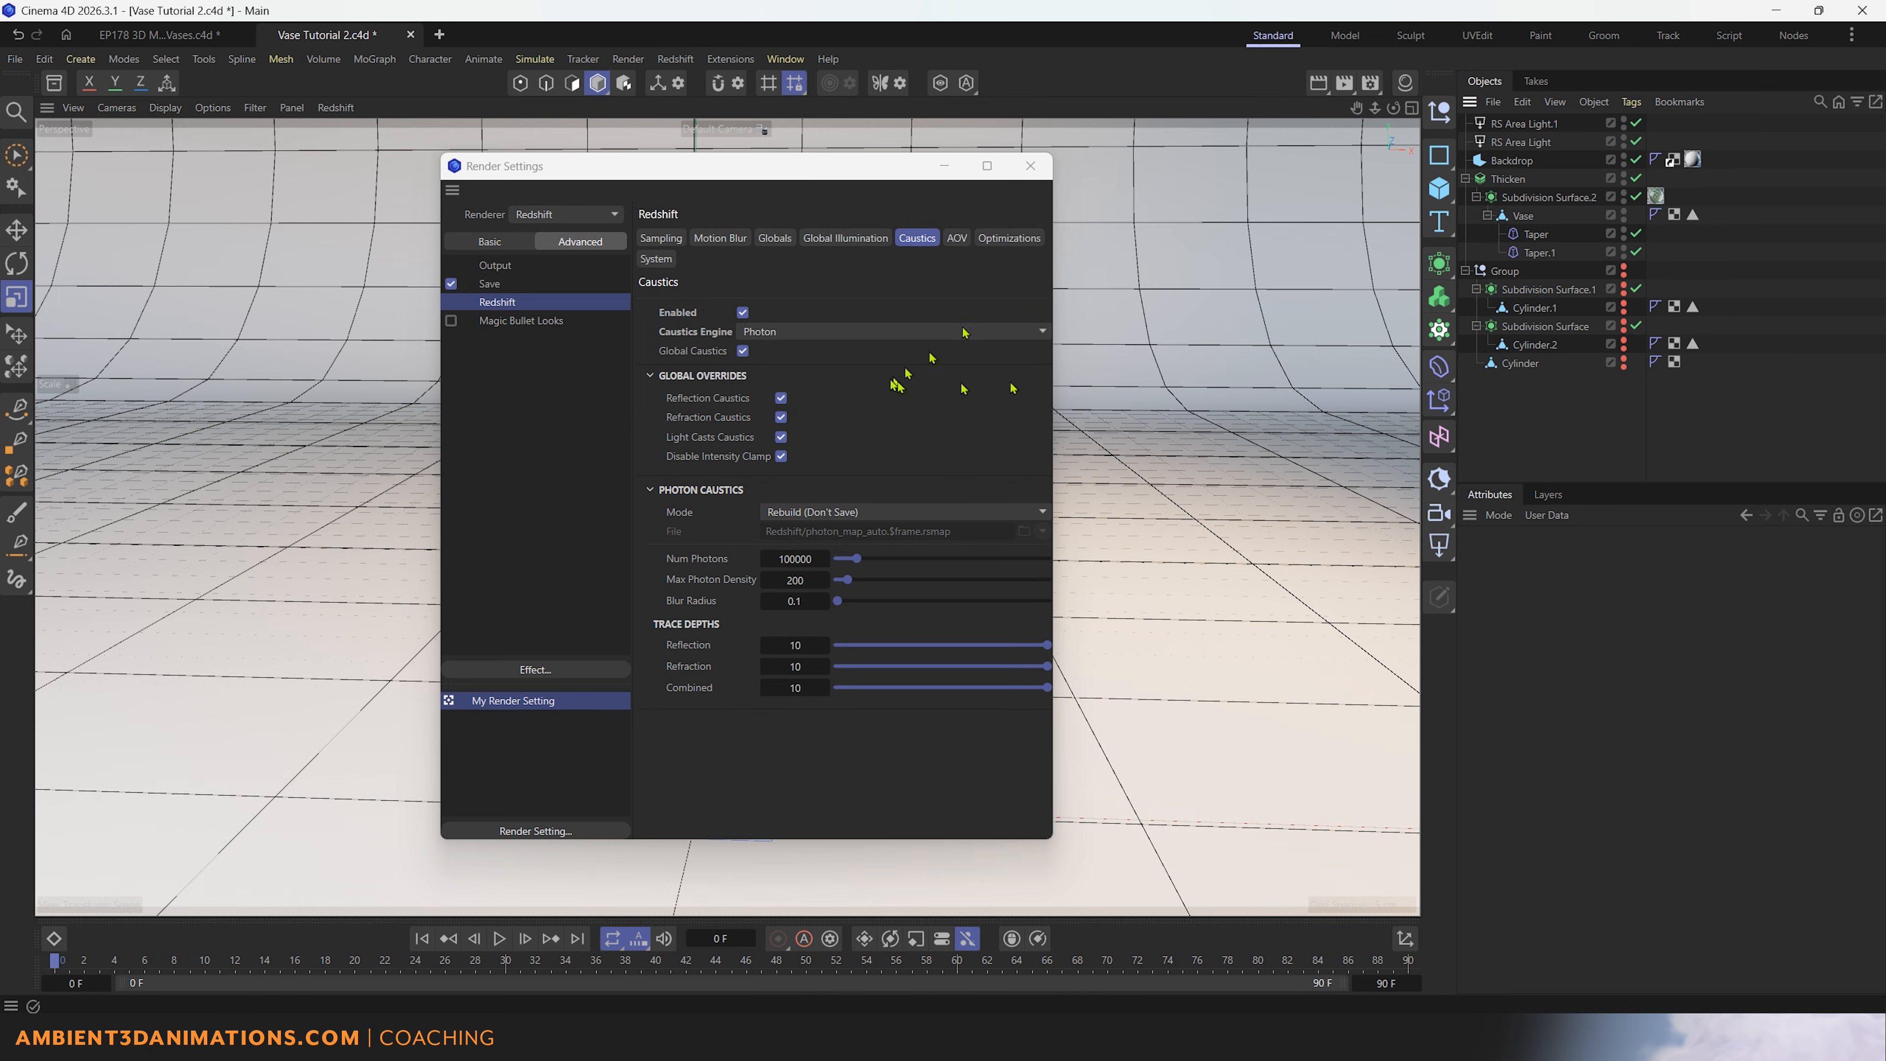
# Step: Review the available Redshift environment and light types and the caustics engine choices, keeping the Photon engine
pyautogui.click(1438, 479)
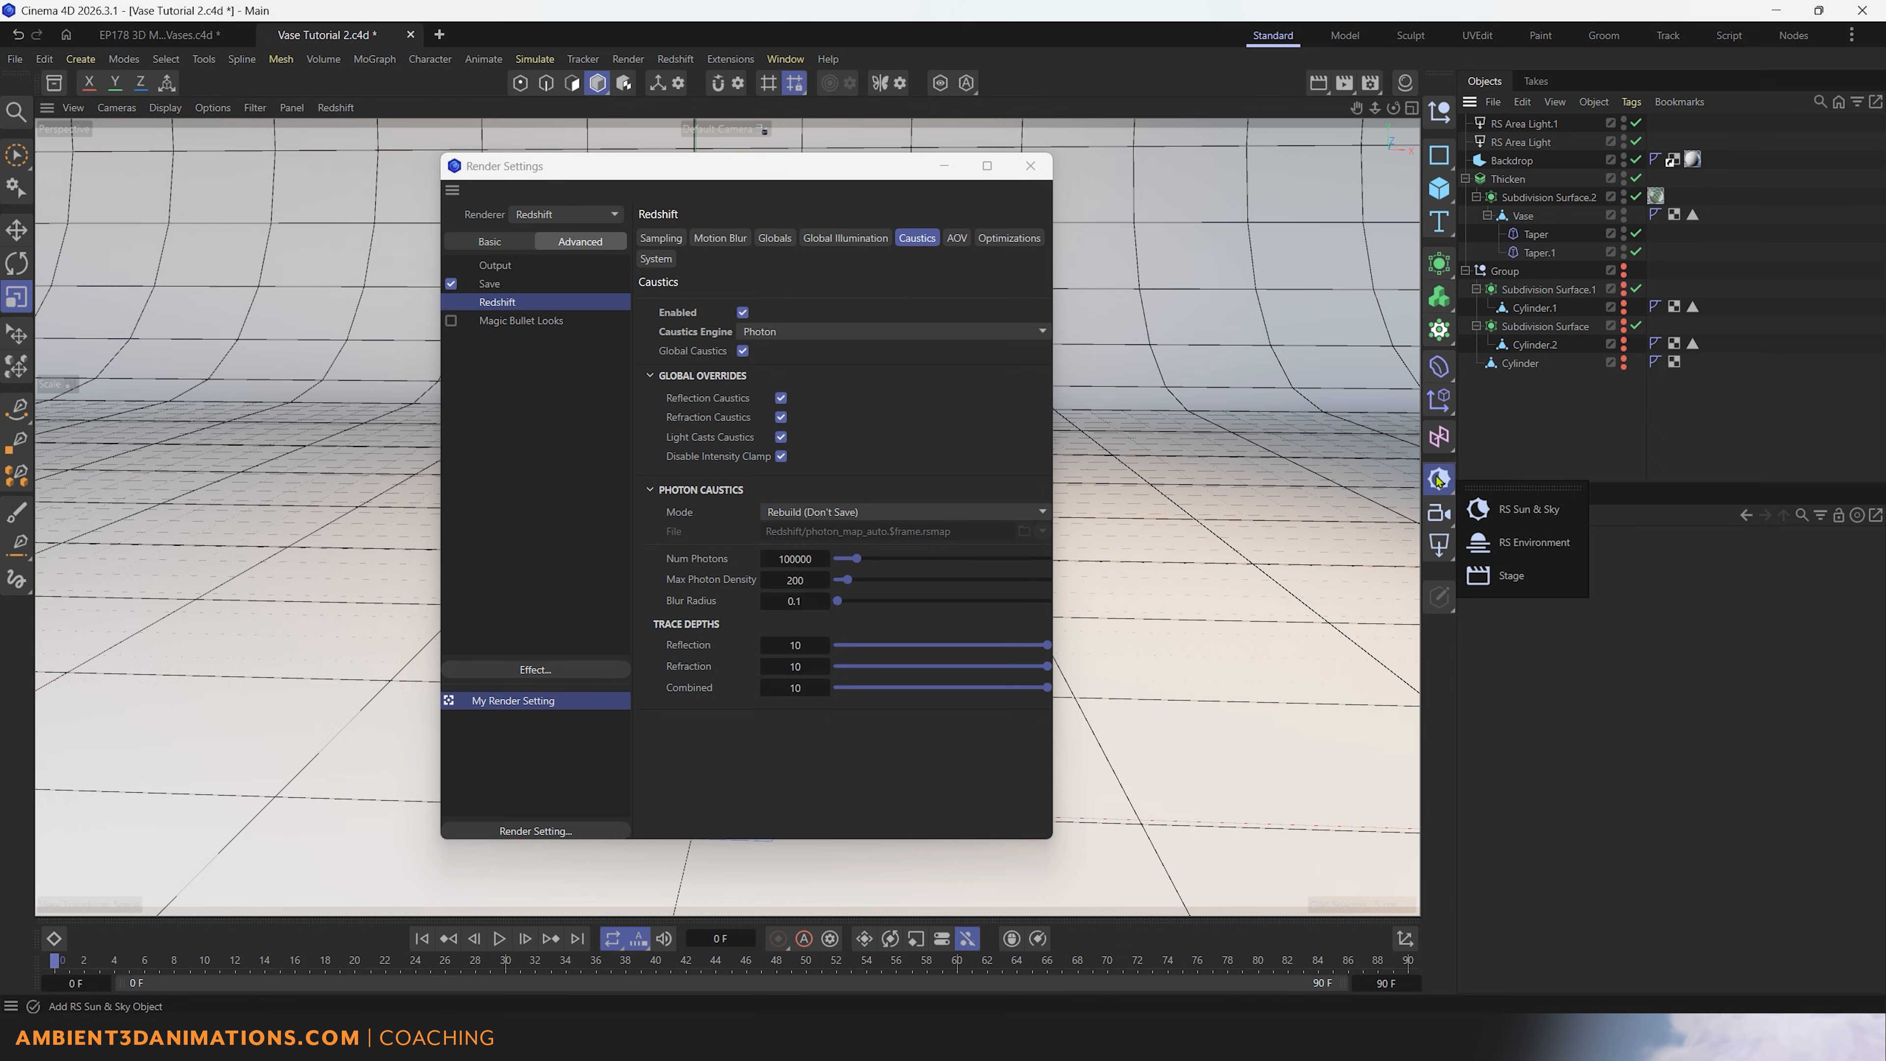
pyautogui.click(1443, 553)
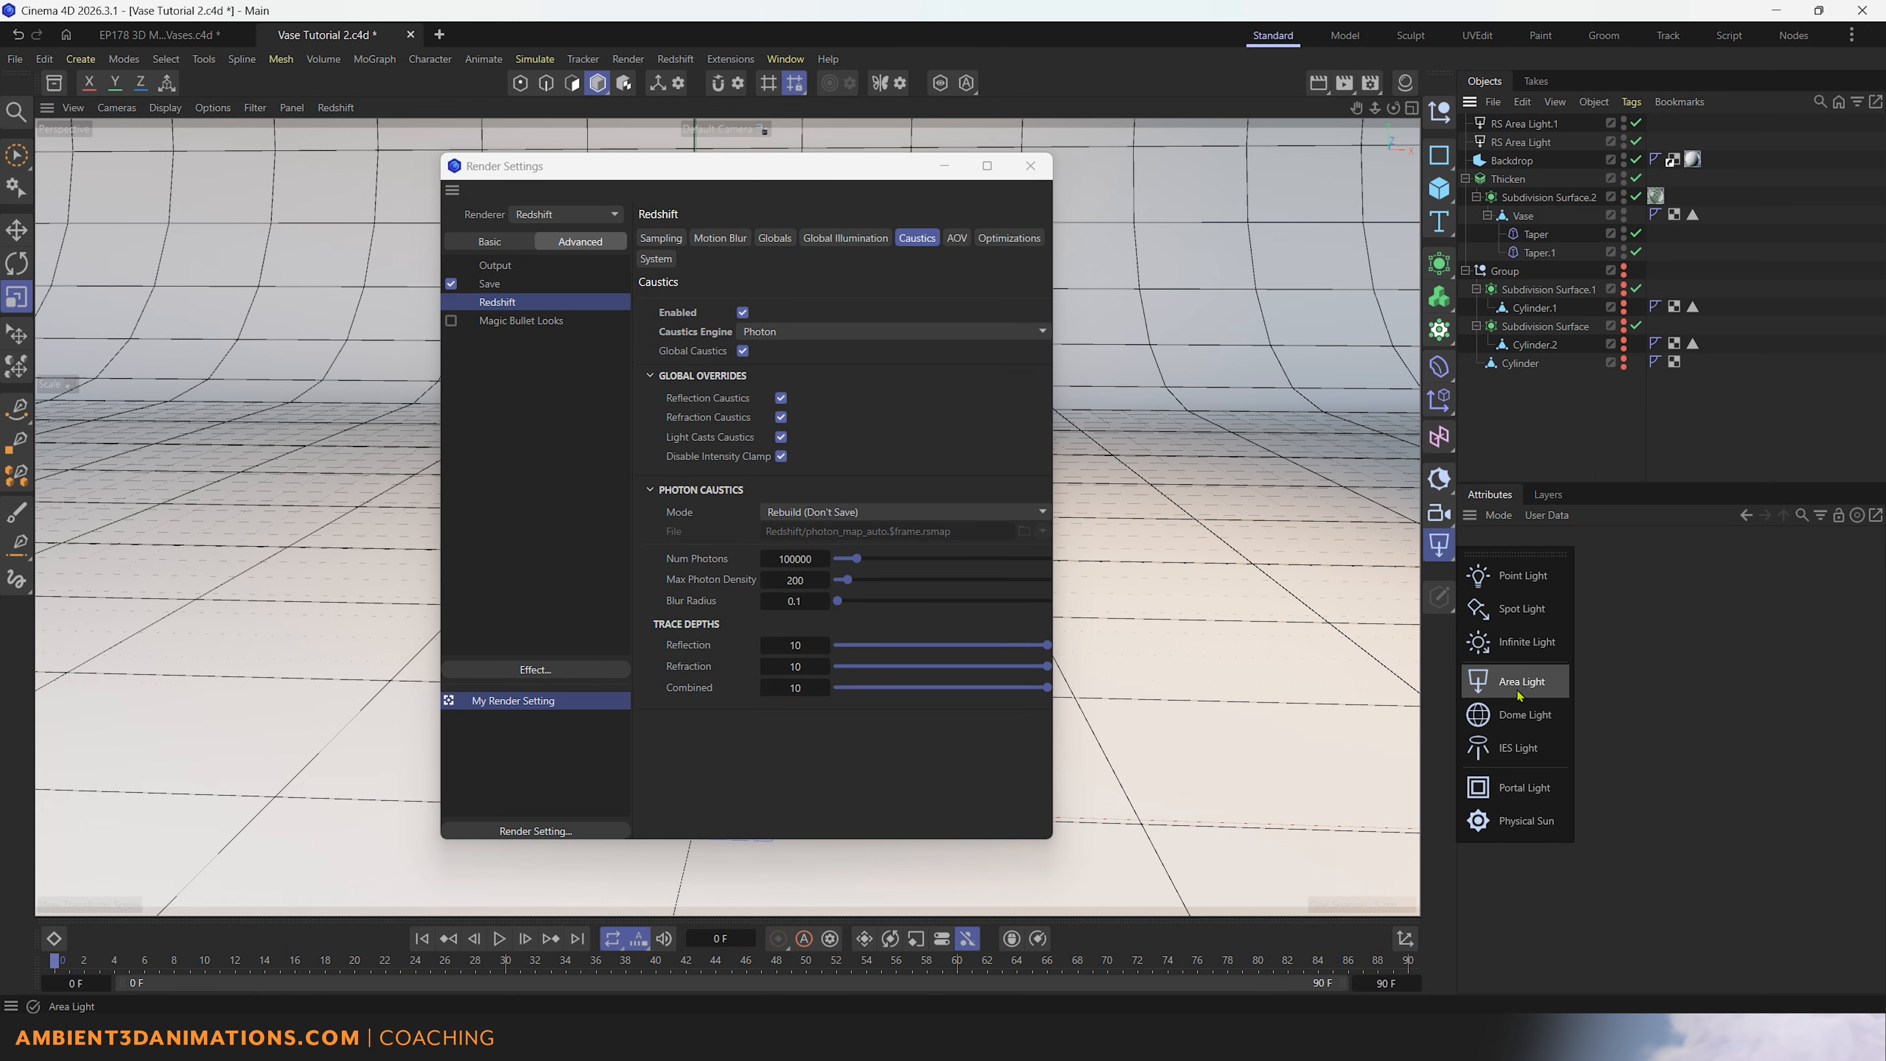
pyautogui.click(927, 727)
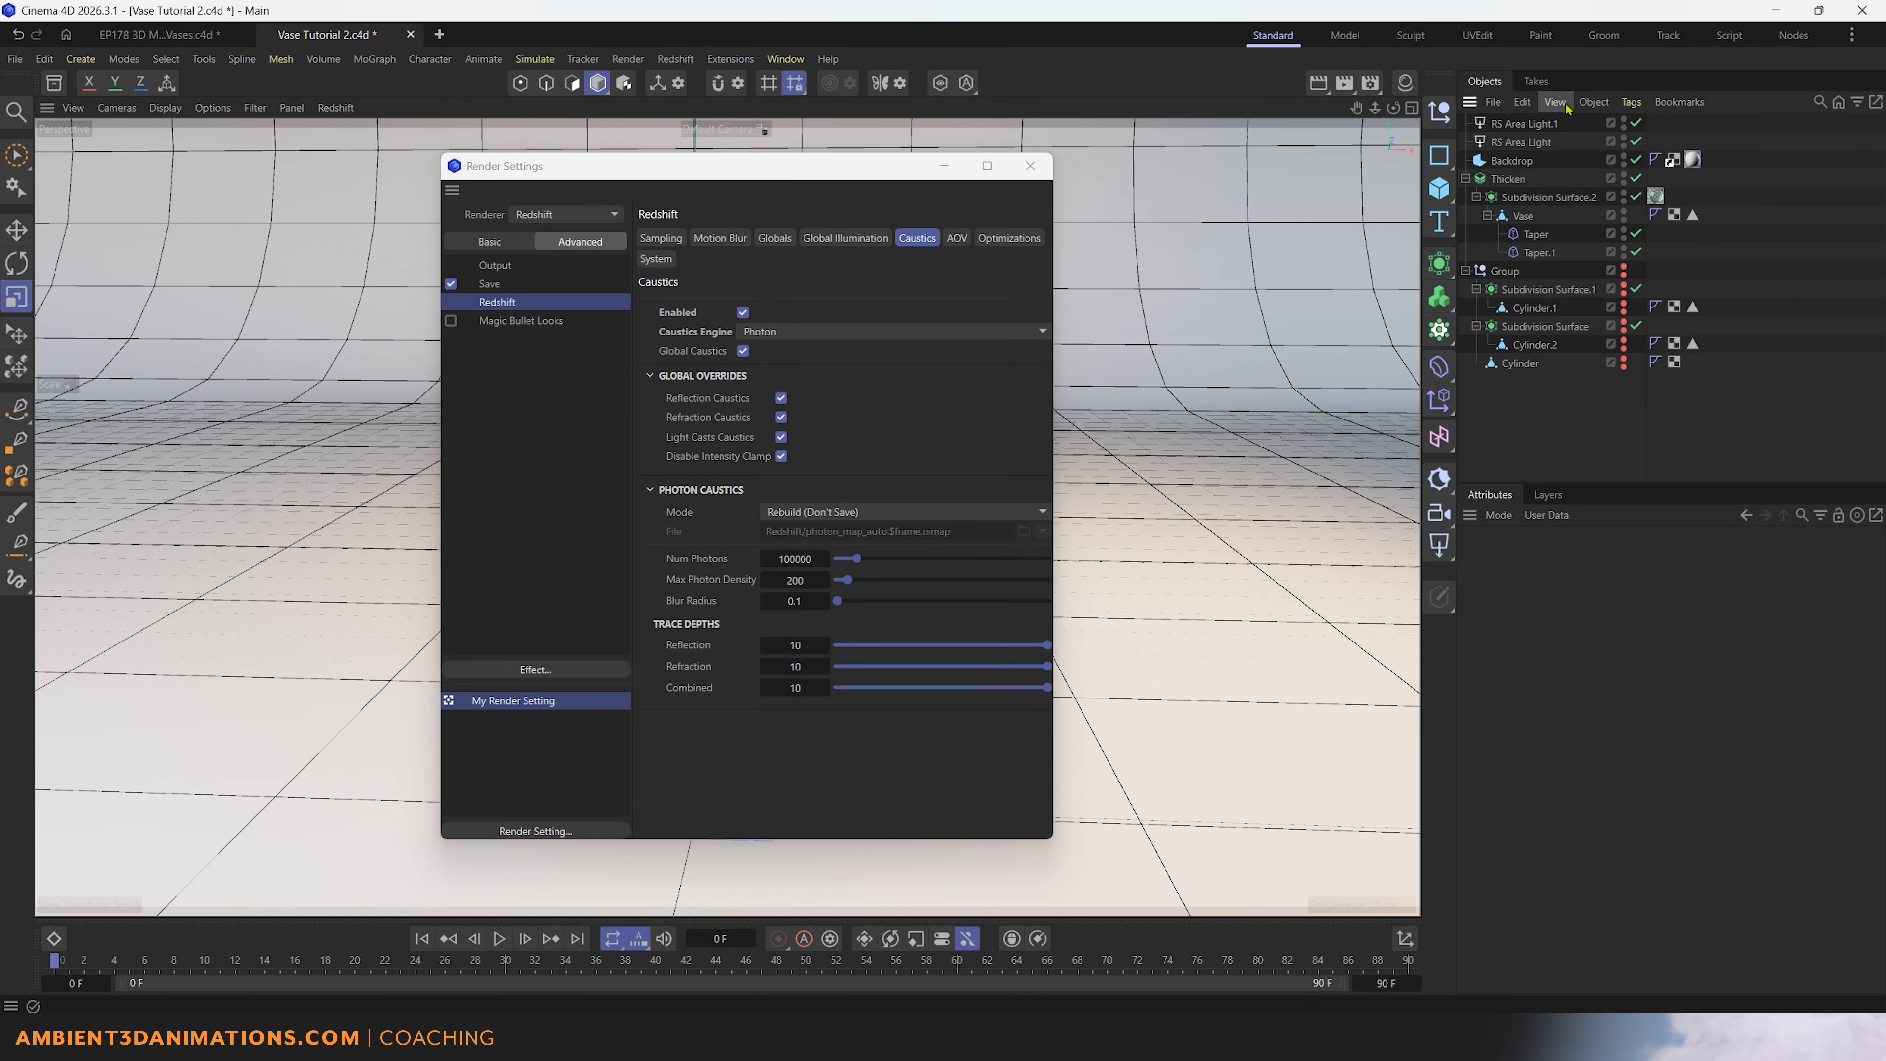
pyautogui.click(854, 331)
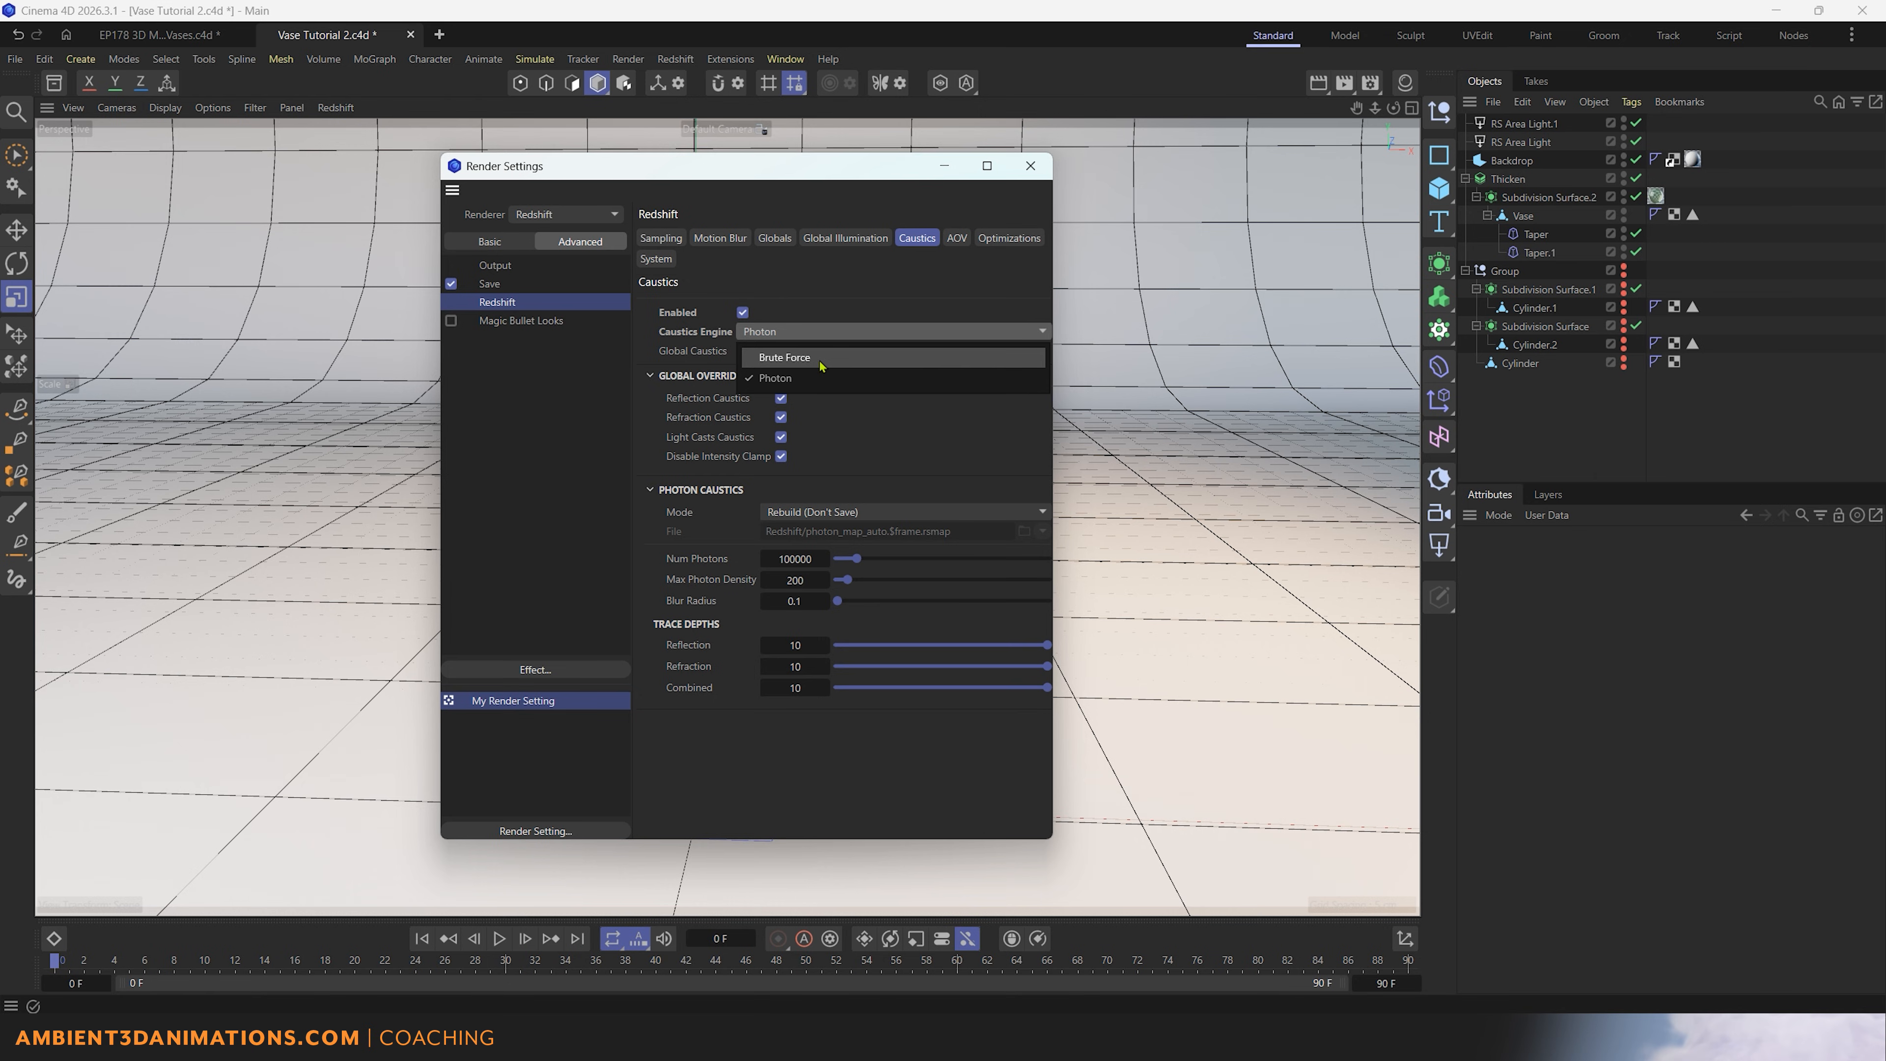
pyautogui.click(888, 438)
pyautogui.click(919, 338)
pyautogui.click(905, 284)
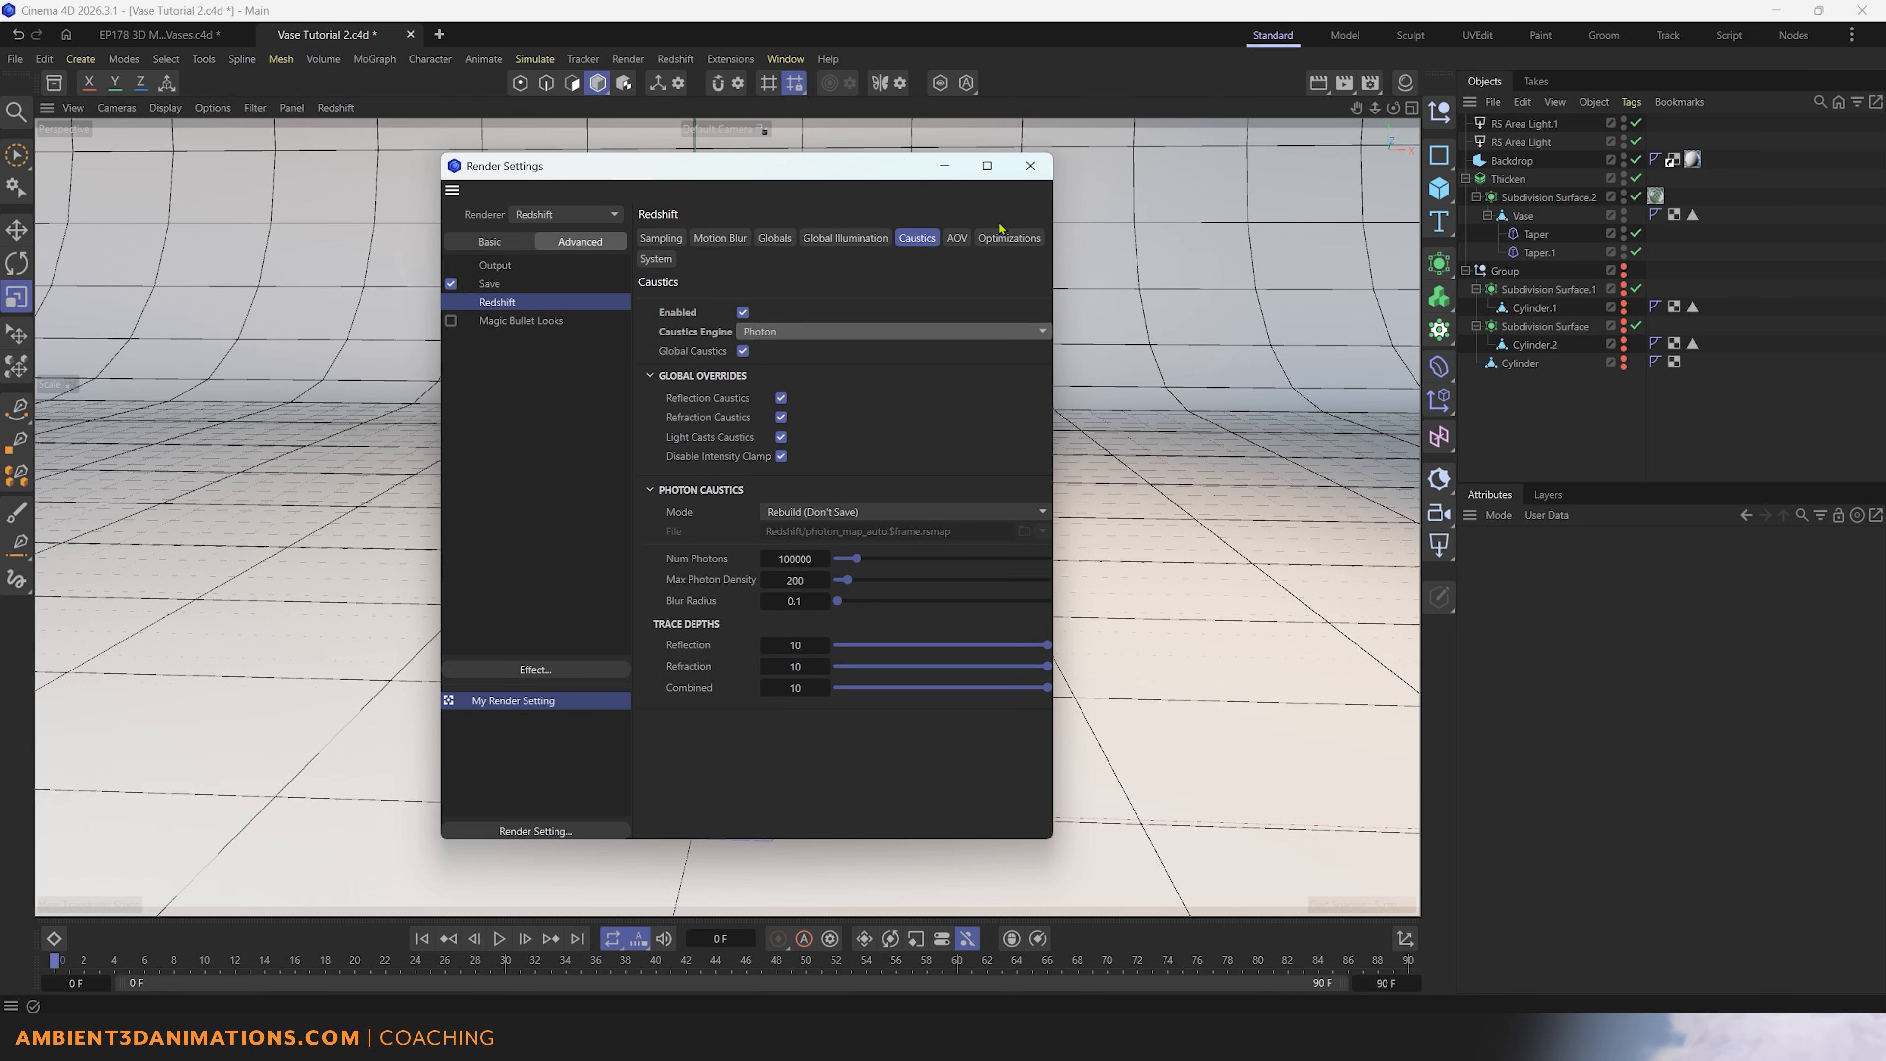
# Step: Bring up the Redshift AOV settings, and view the finished vase renders in SketchBook and the image viewer
pyautogui.click(962, 239)
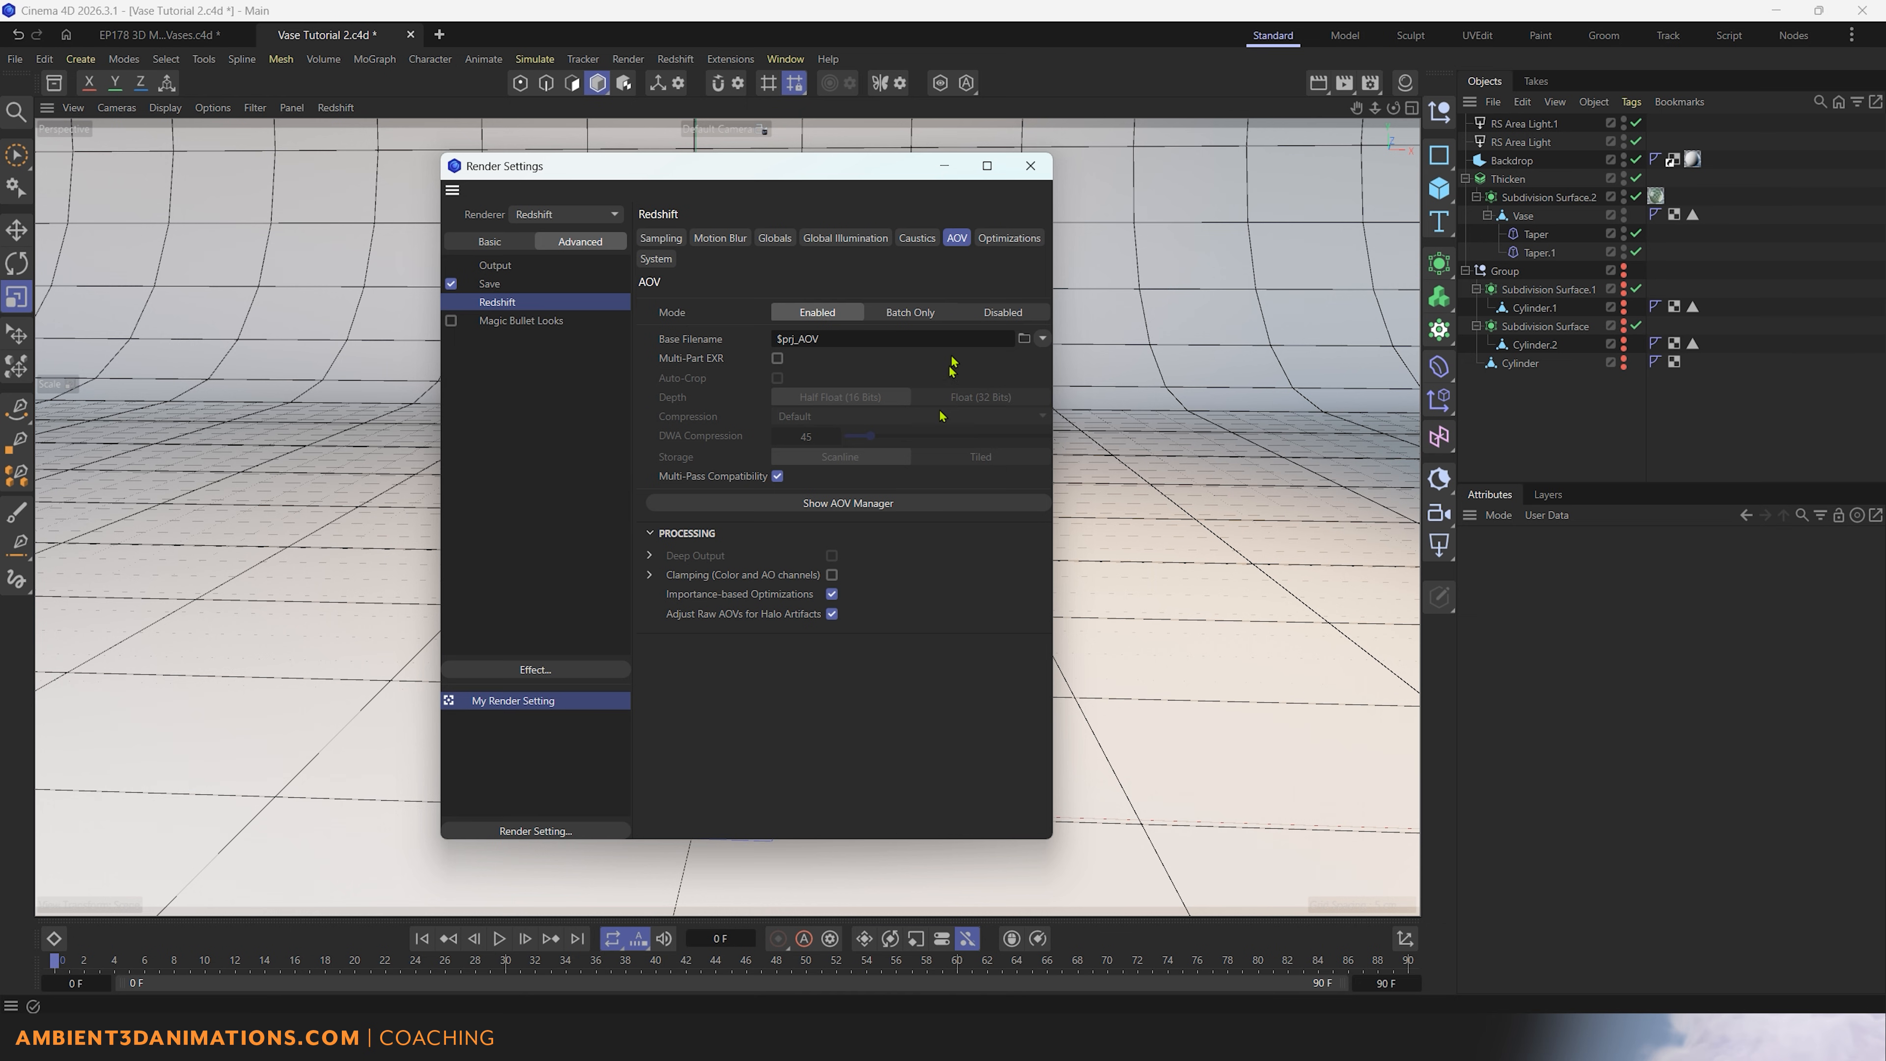
pyautogui.click(1167, 948)
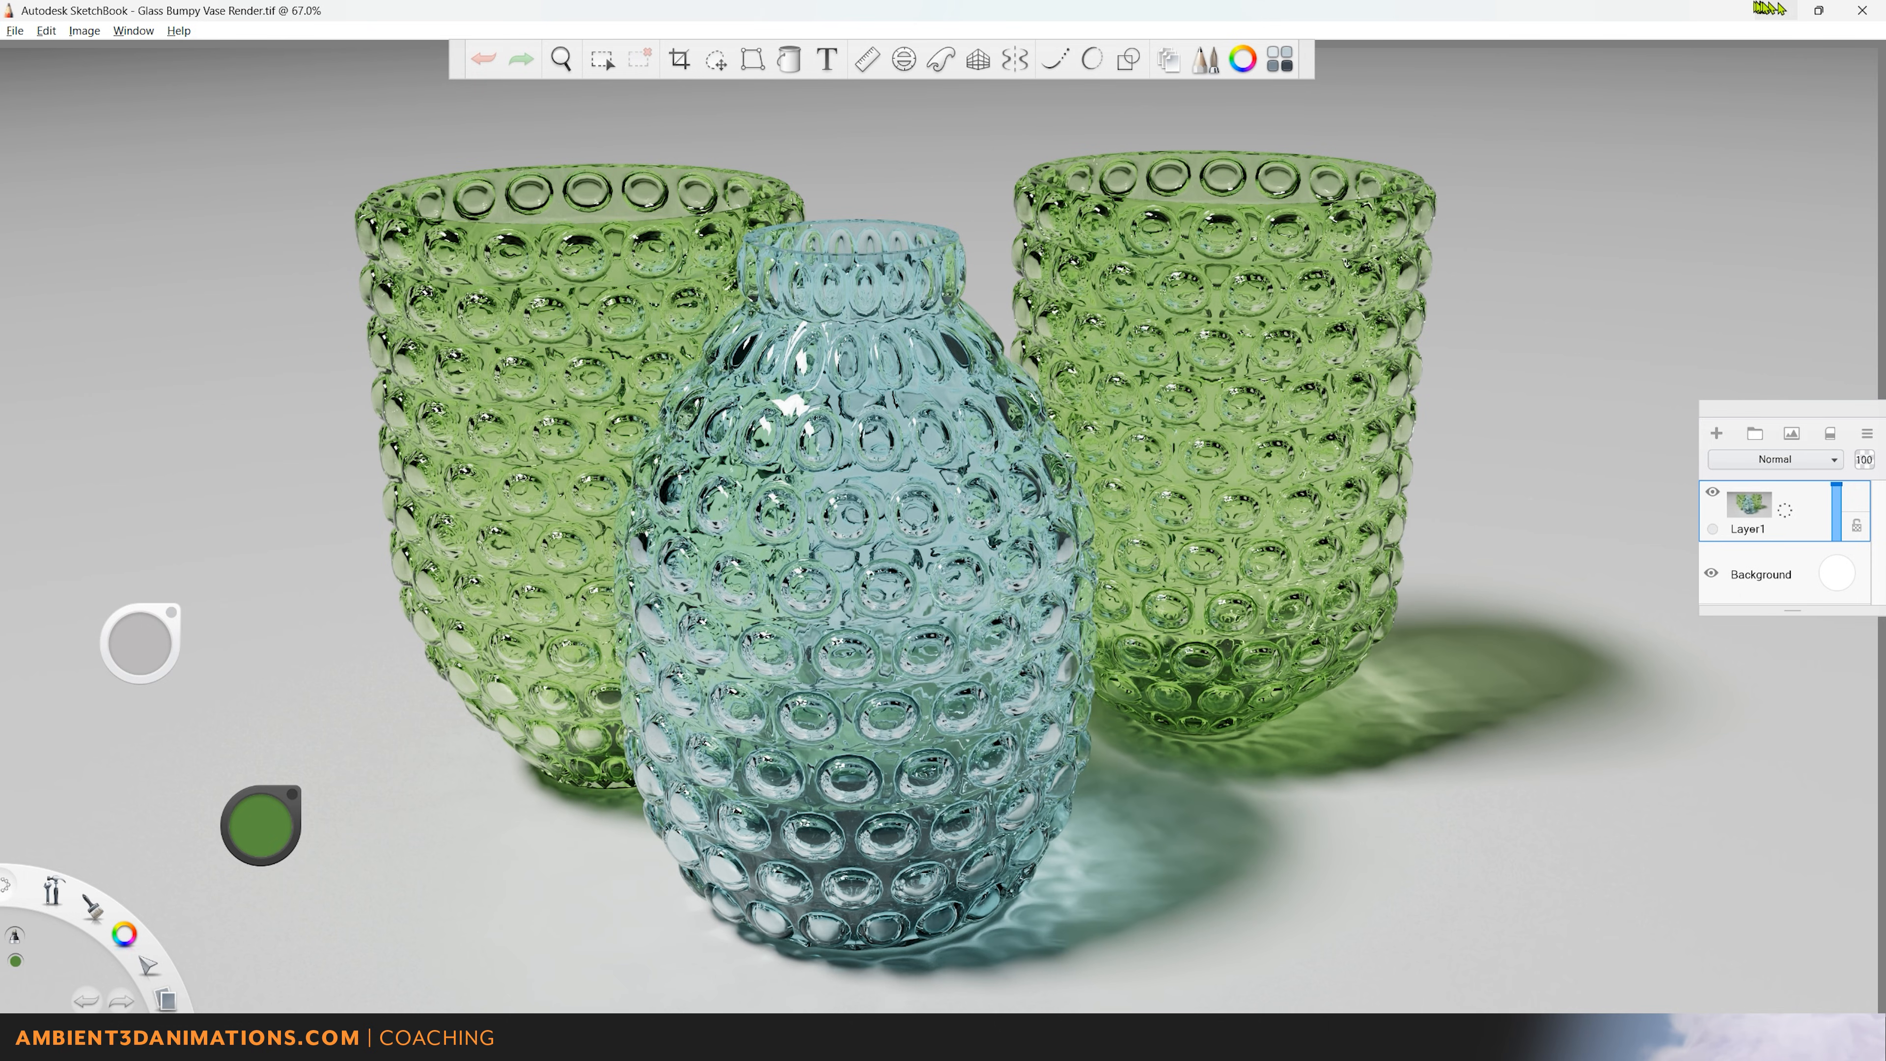
pyautogui.click(1215, 950)
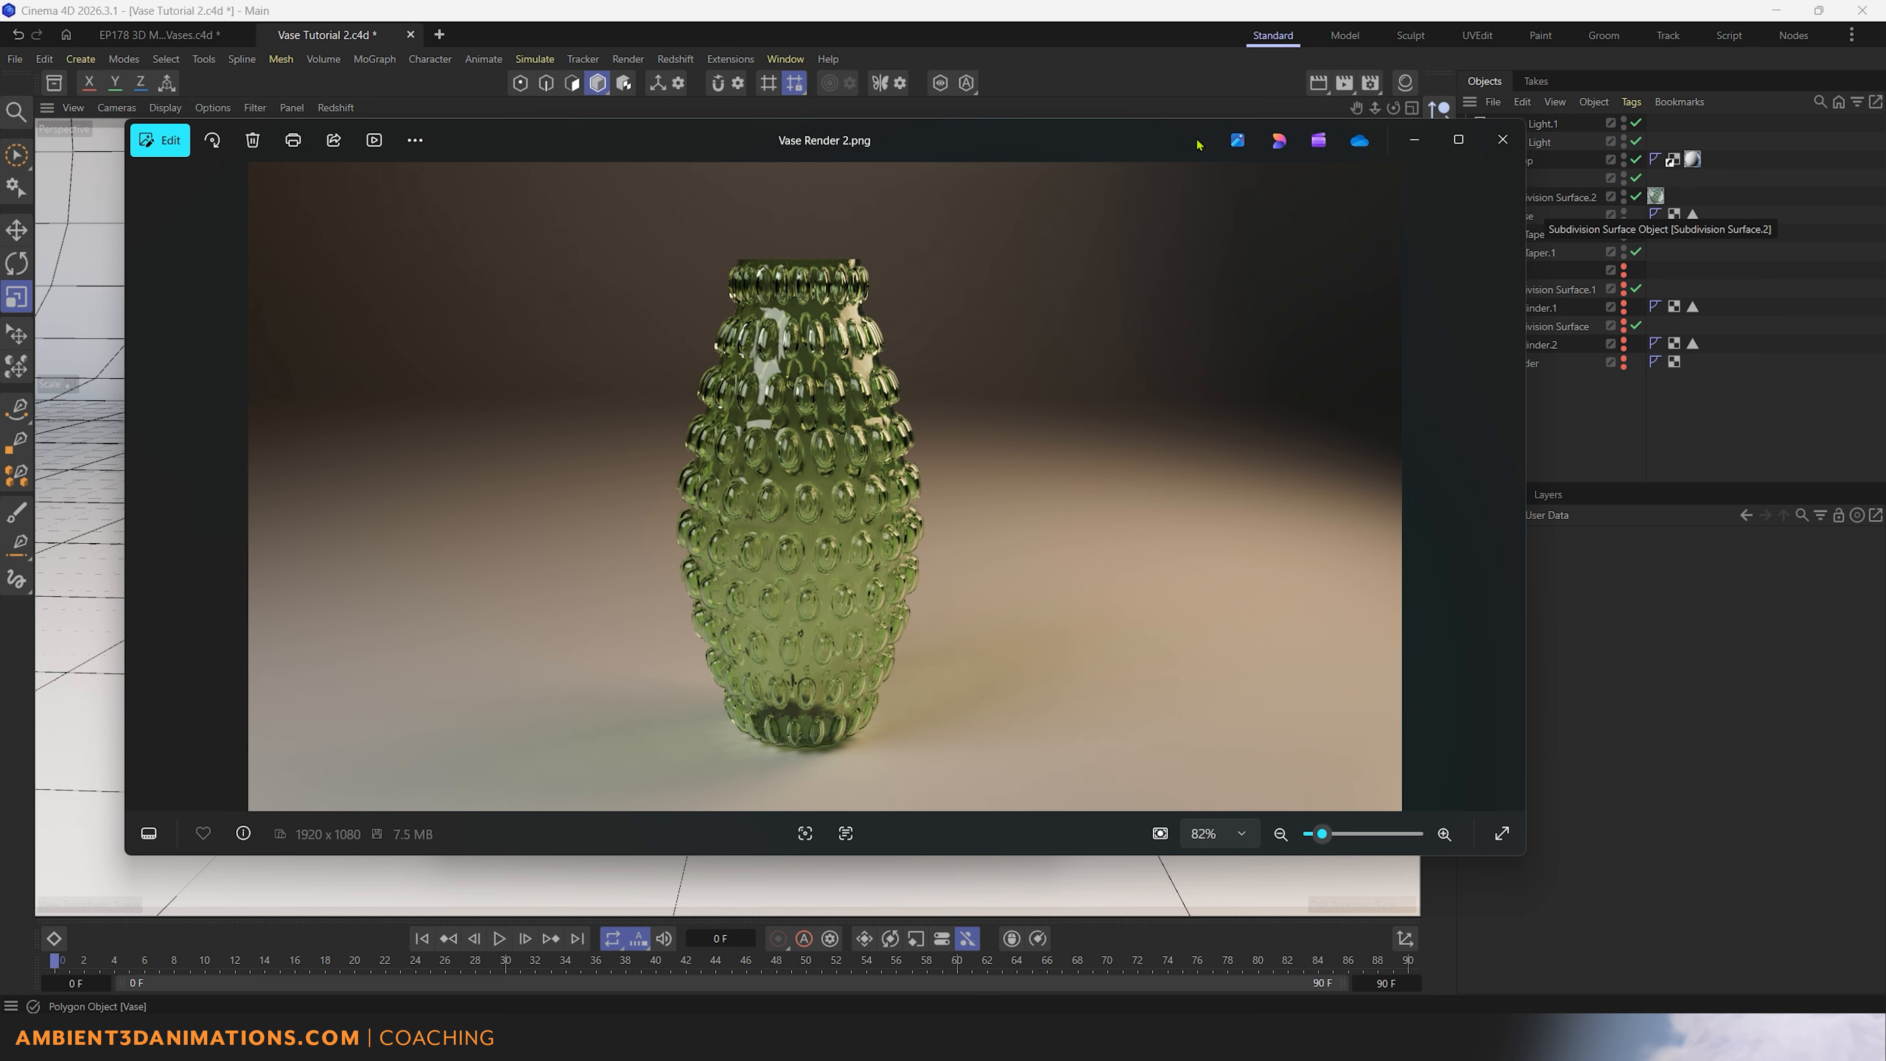
pyautogui.moveTo(1198, 144); pyautogui.dragTo(1151, 139)
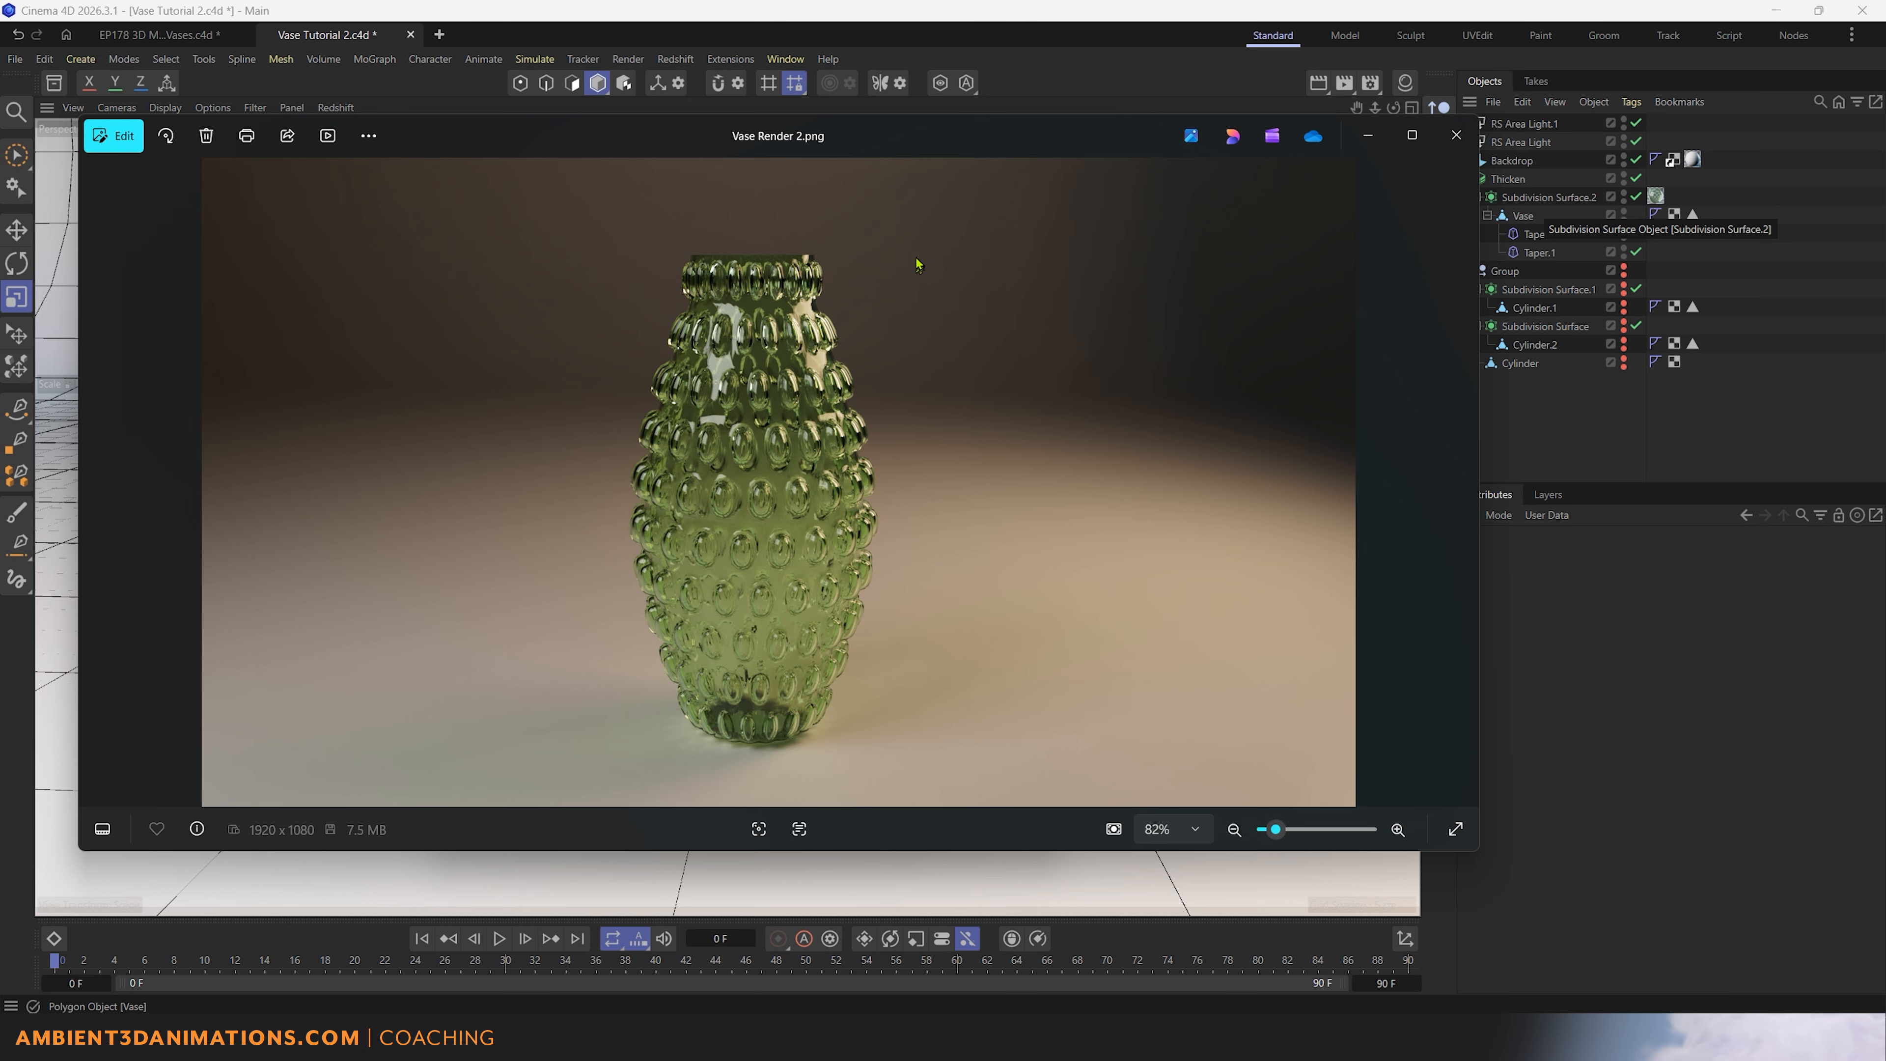
pyautogui.click(1456, 135)
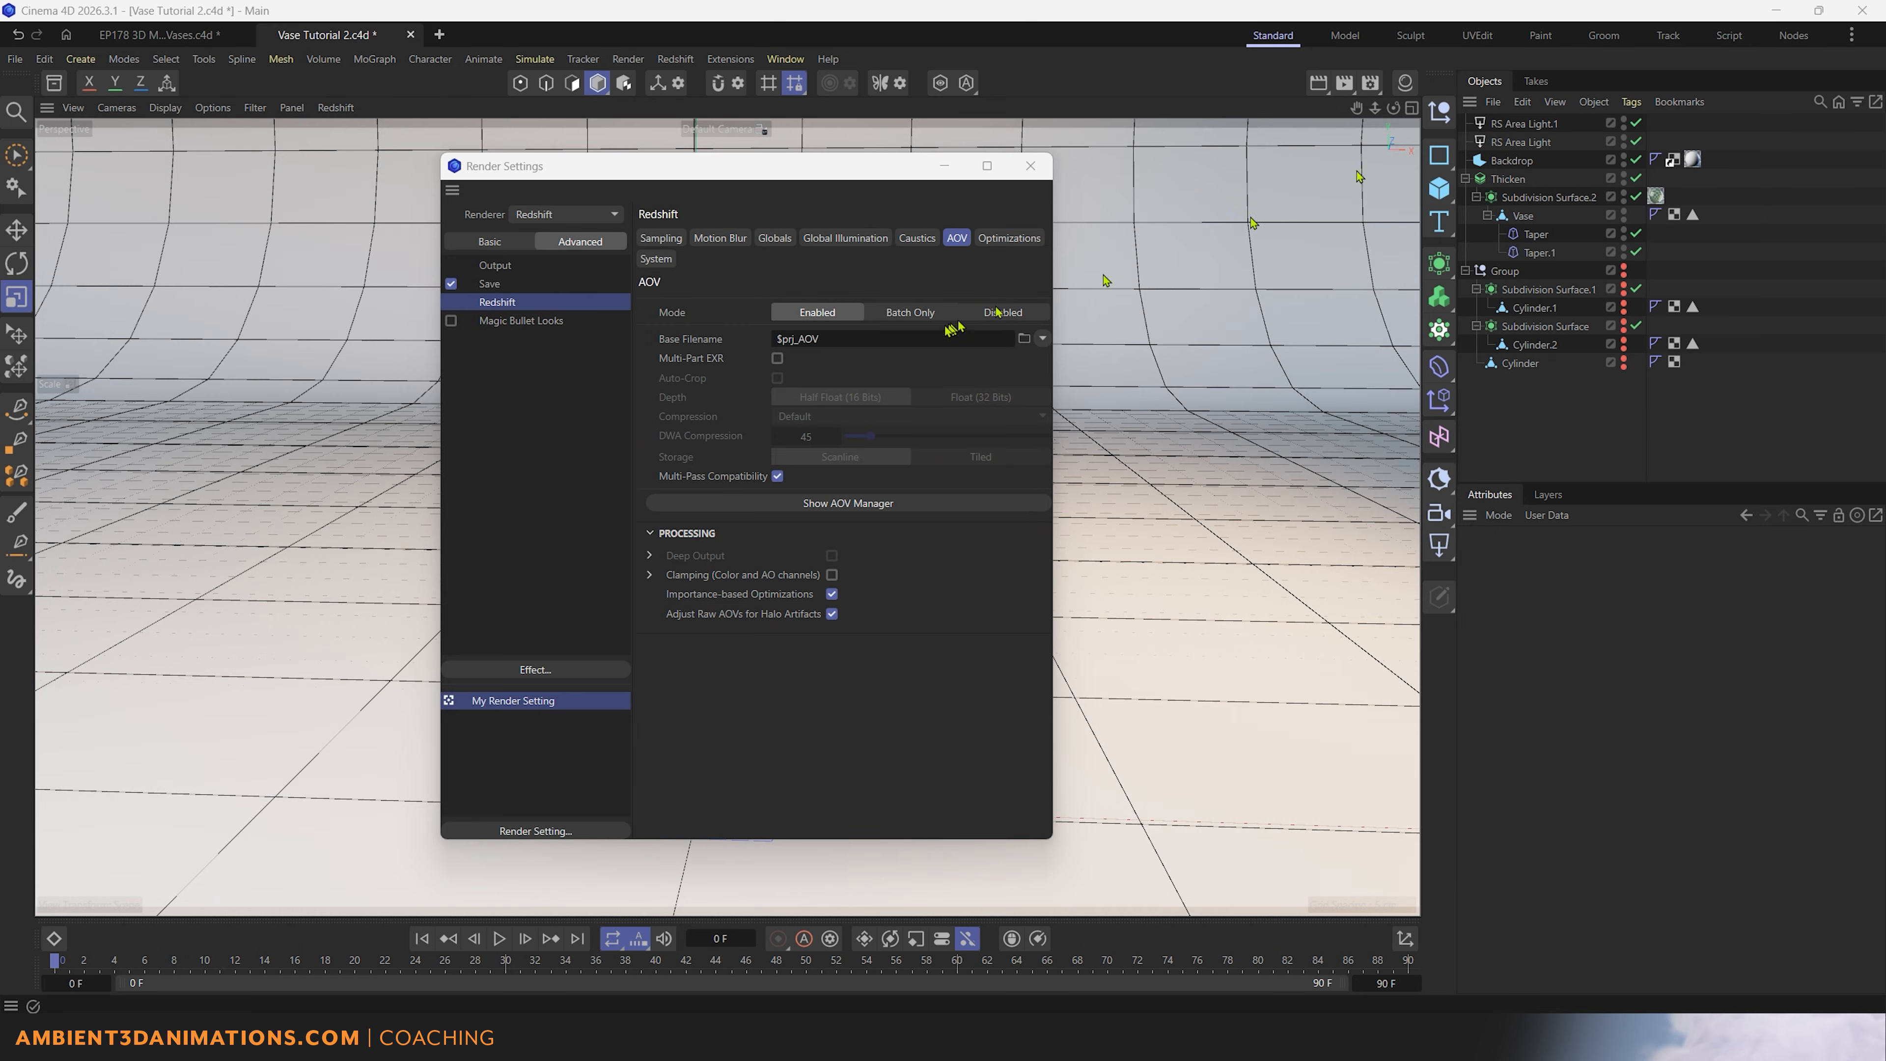
# Step: Open the RS AOV Manager, move it clear of the render settings, and add a Caustics AOV to inspect its options
pyautogui.click(779, 503)
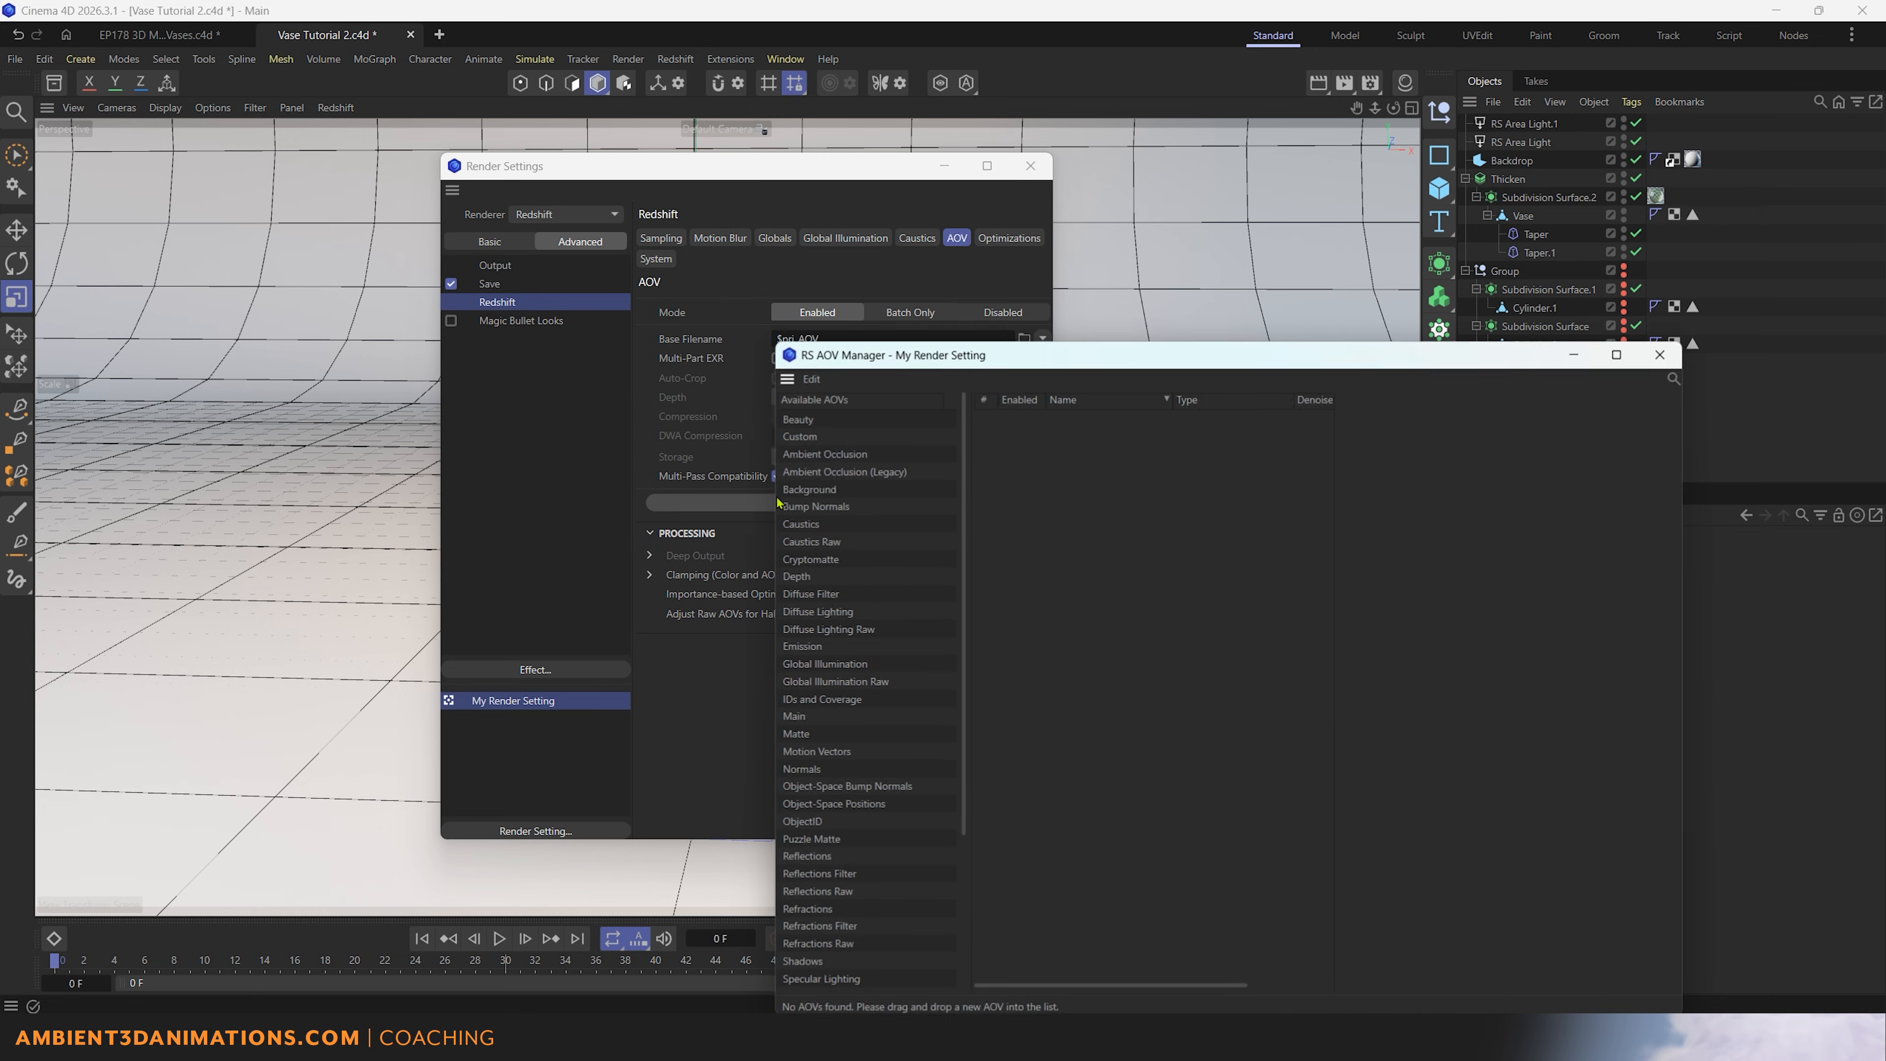
pyautogui.moveTo(1123, 369); pyautogui.dragTo(999, 218)
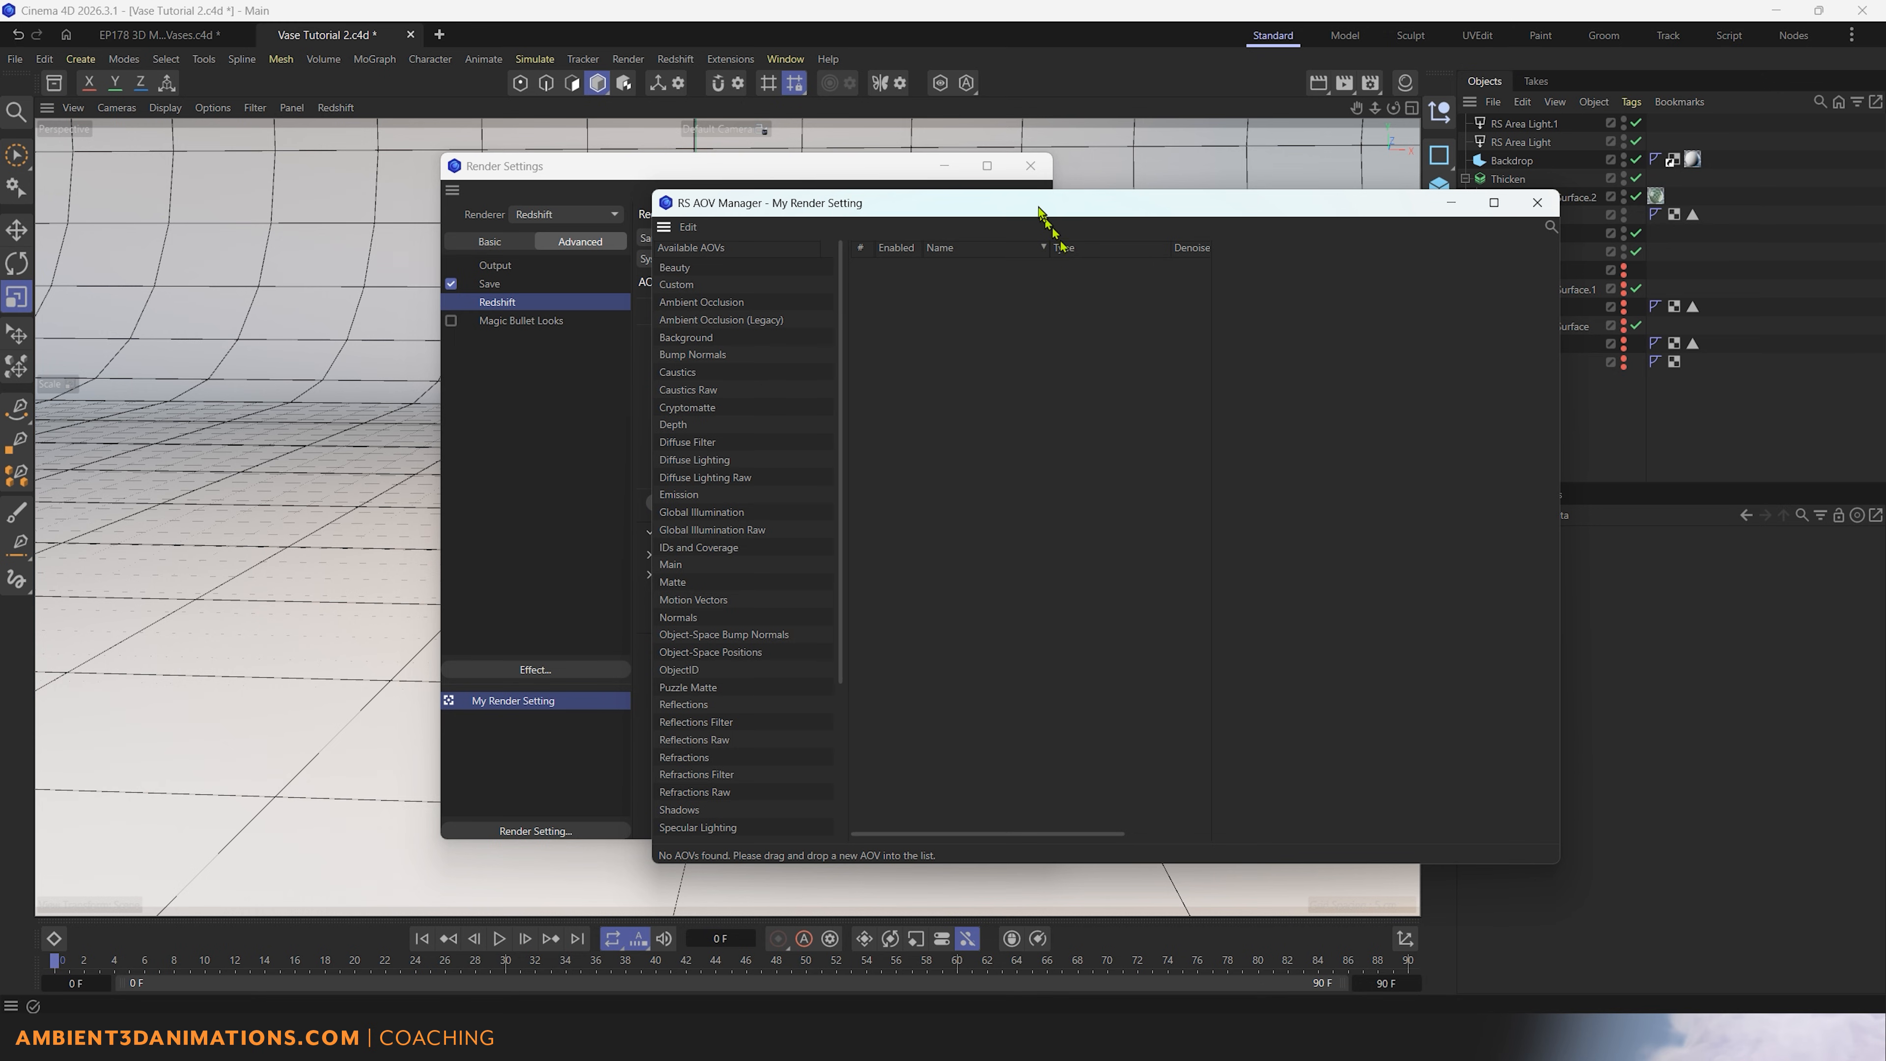
pyautogui.moveTo(1038, 212); pyautogui.dragTo(1153, 154)
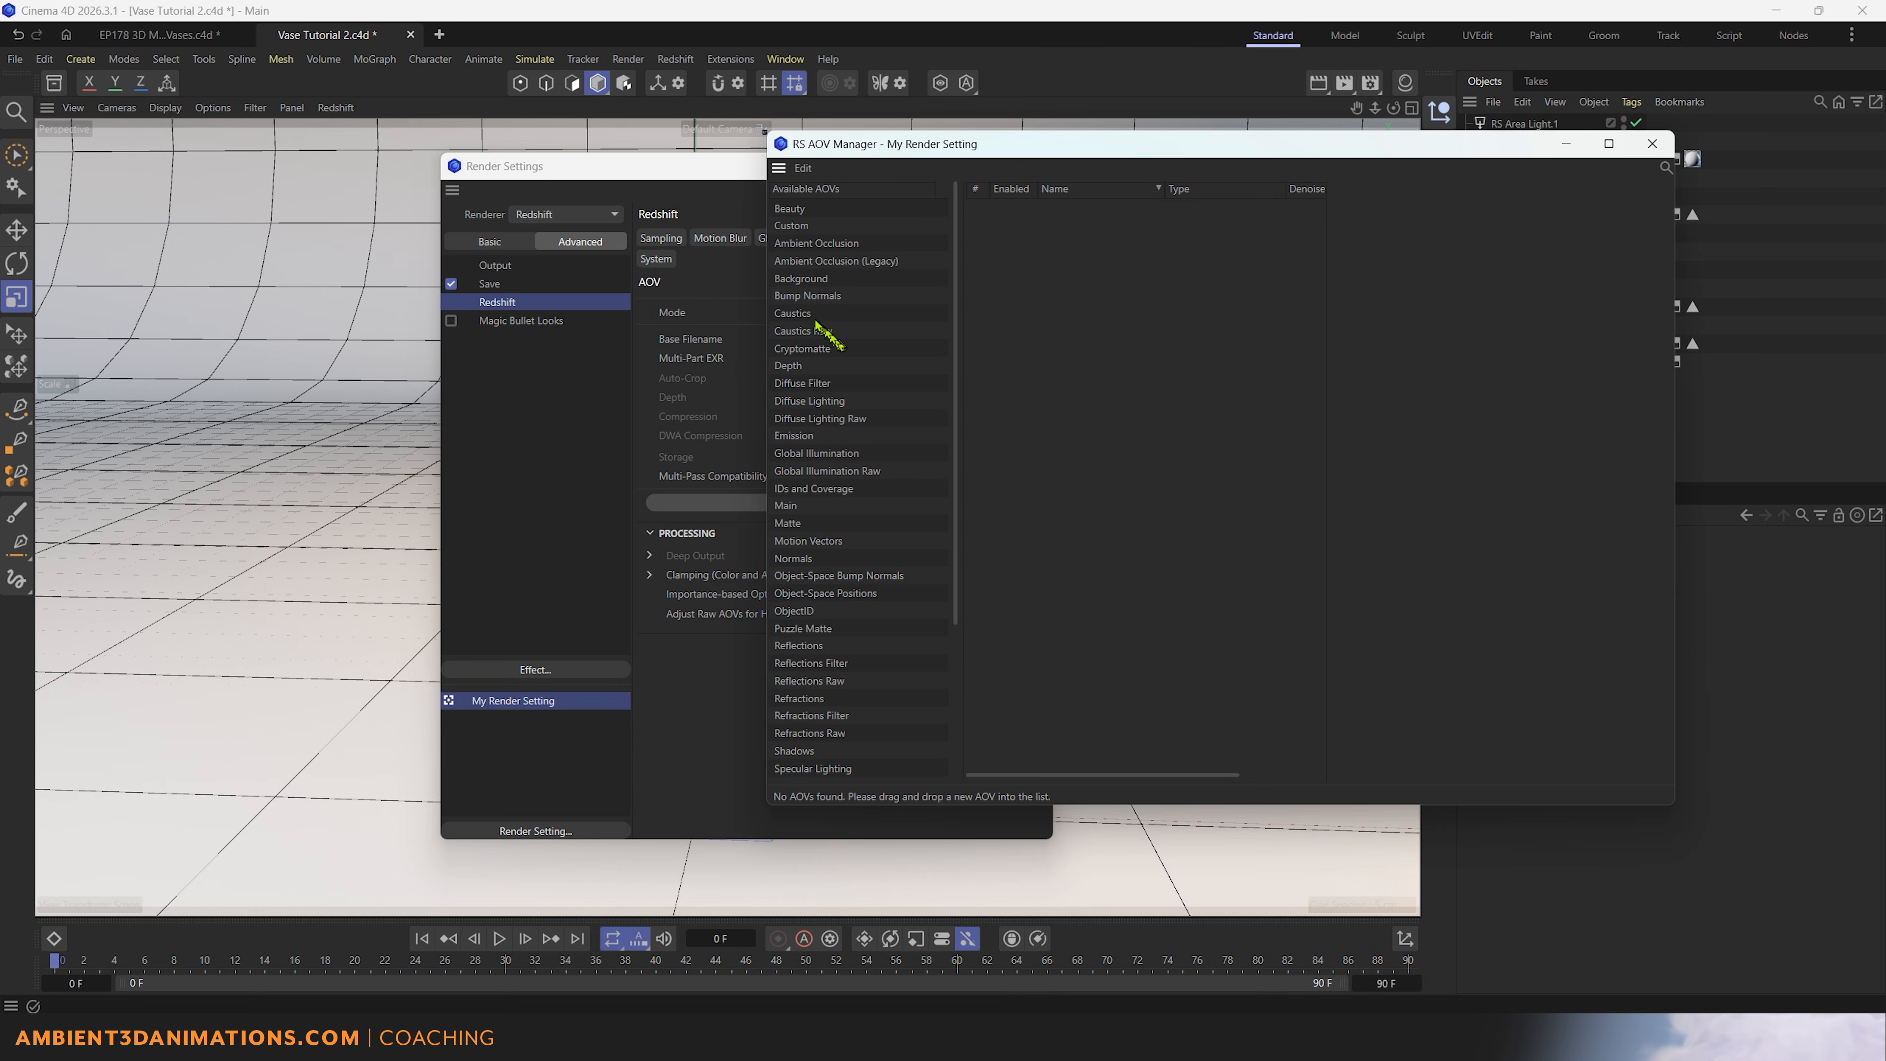
pyautogui.moveTo(806, 318); pyautogui.dragTo(1101, 314)
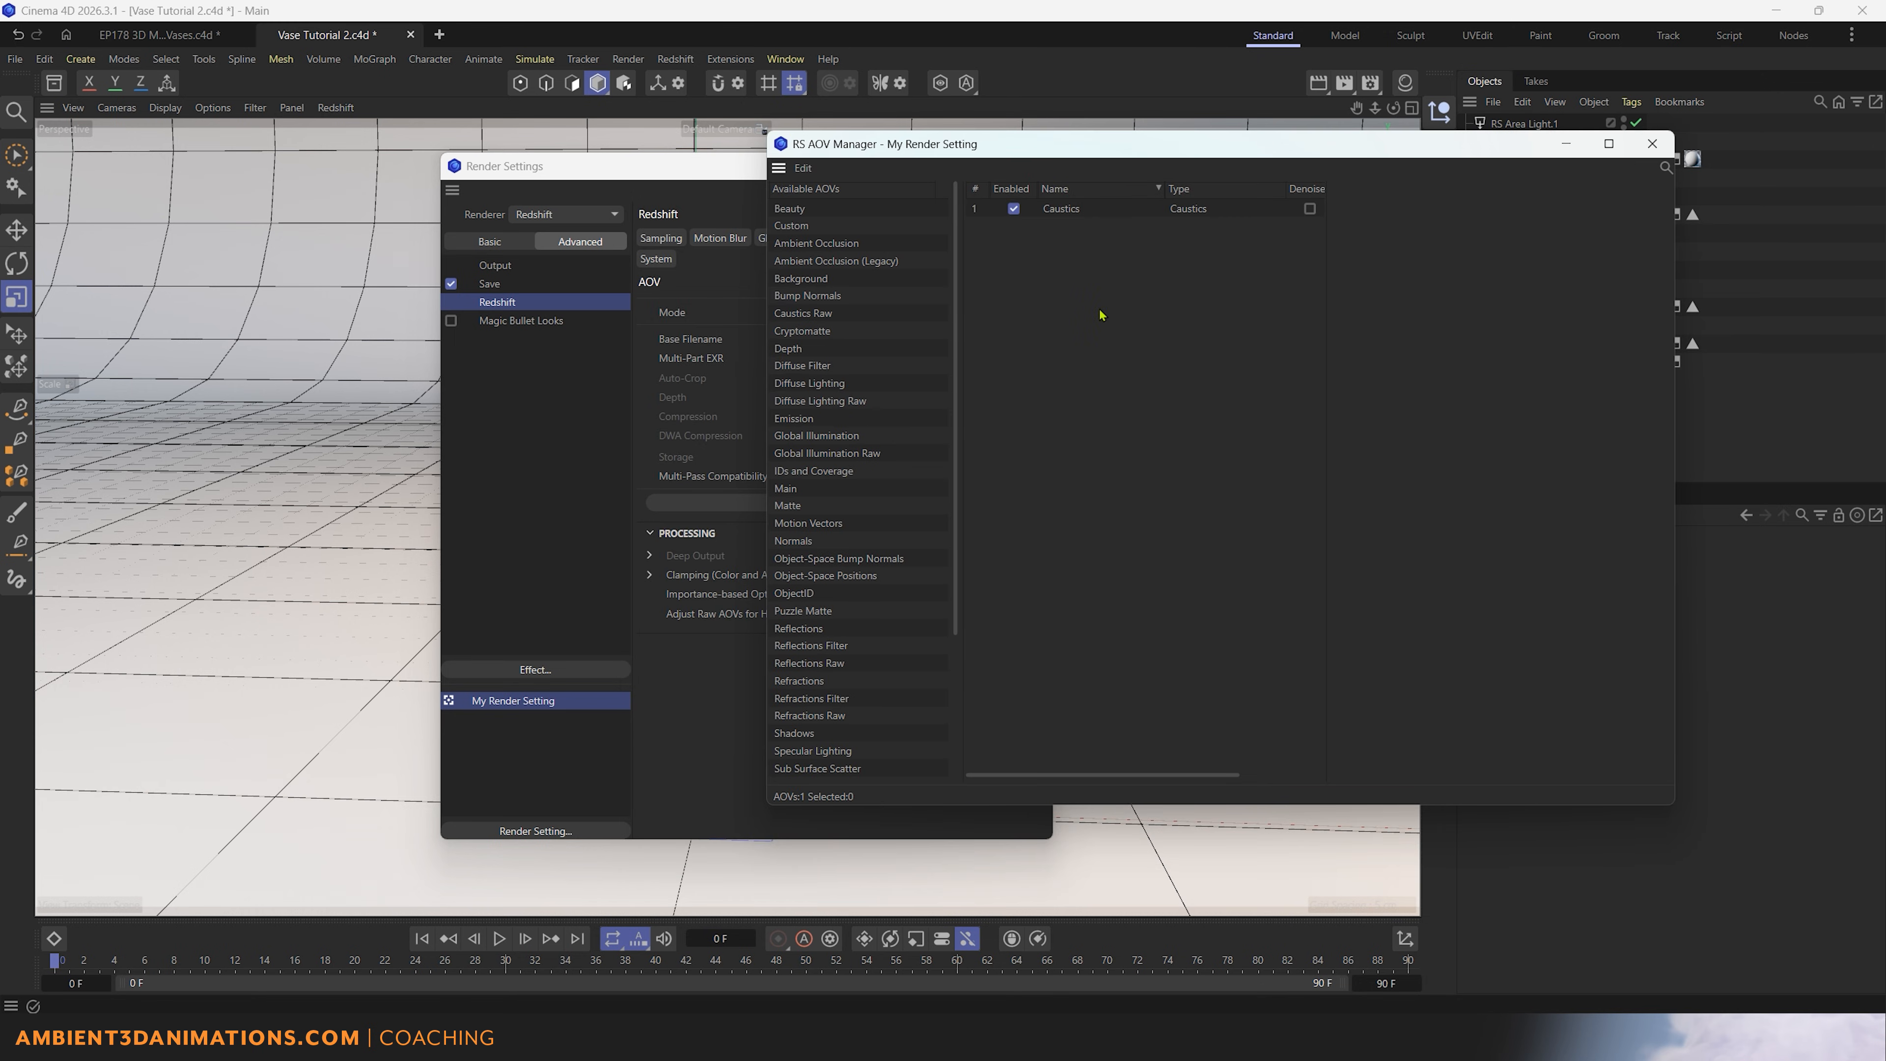
pyautogui.click(1071, 210)
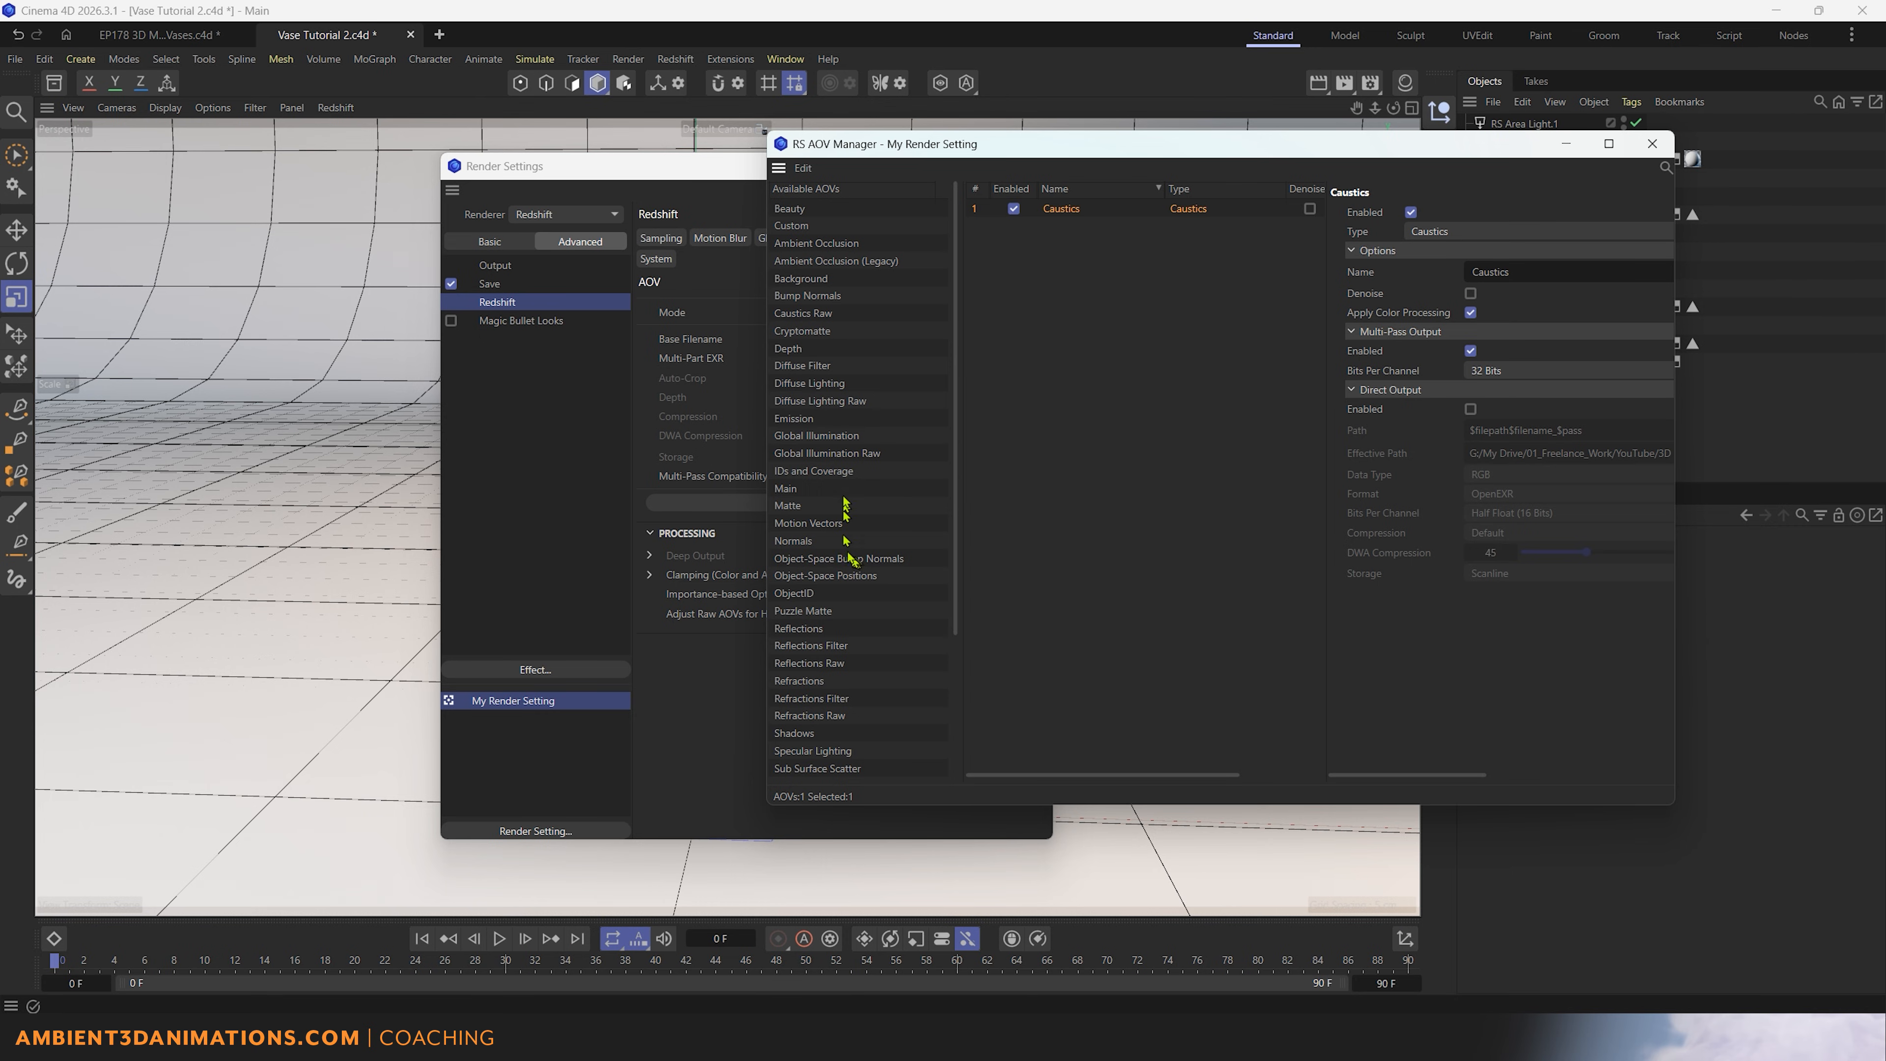
# Step: Add a Global Illumination AOV to inspect its options, and delete both AOVs before closing the manager
pyautogui.click(787, 438)
pyautogui.moveTo(787, 438); pyautogui.dragTo(1085, 426)
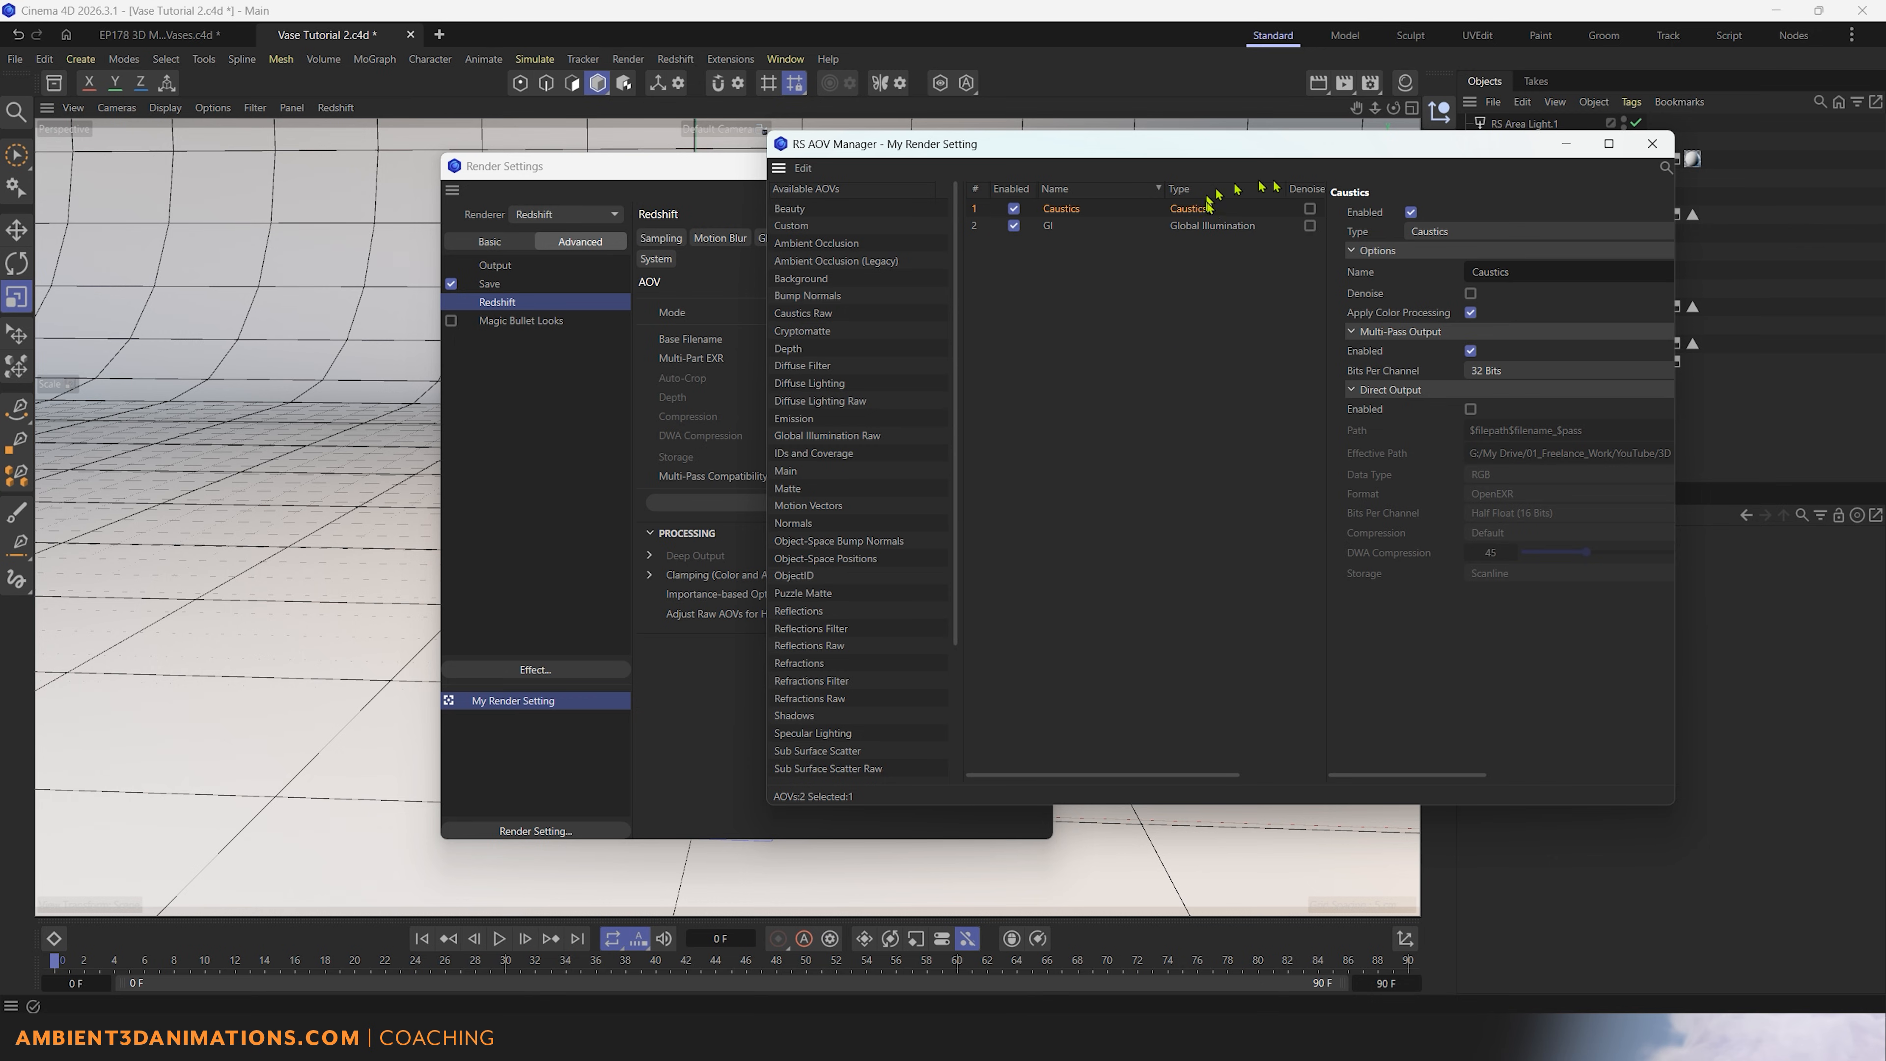
pyautogui.click(1213, 229)
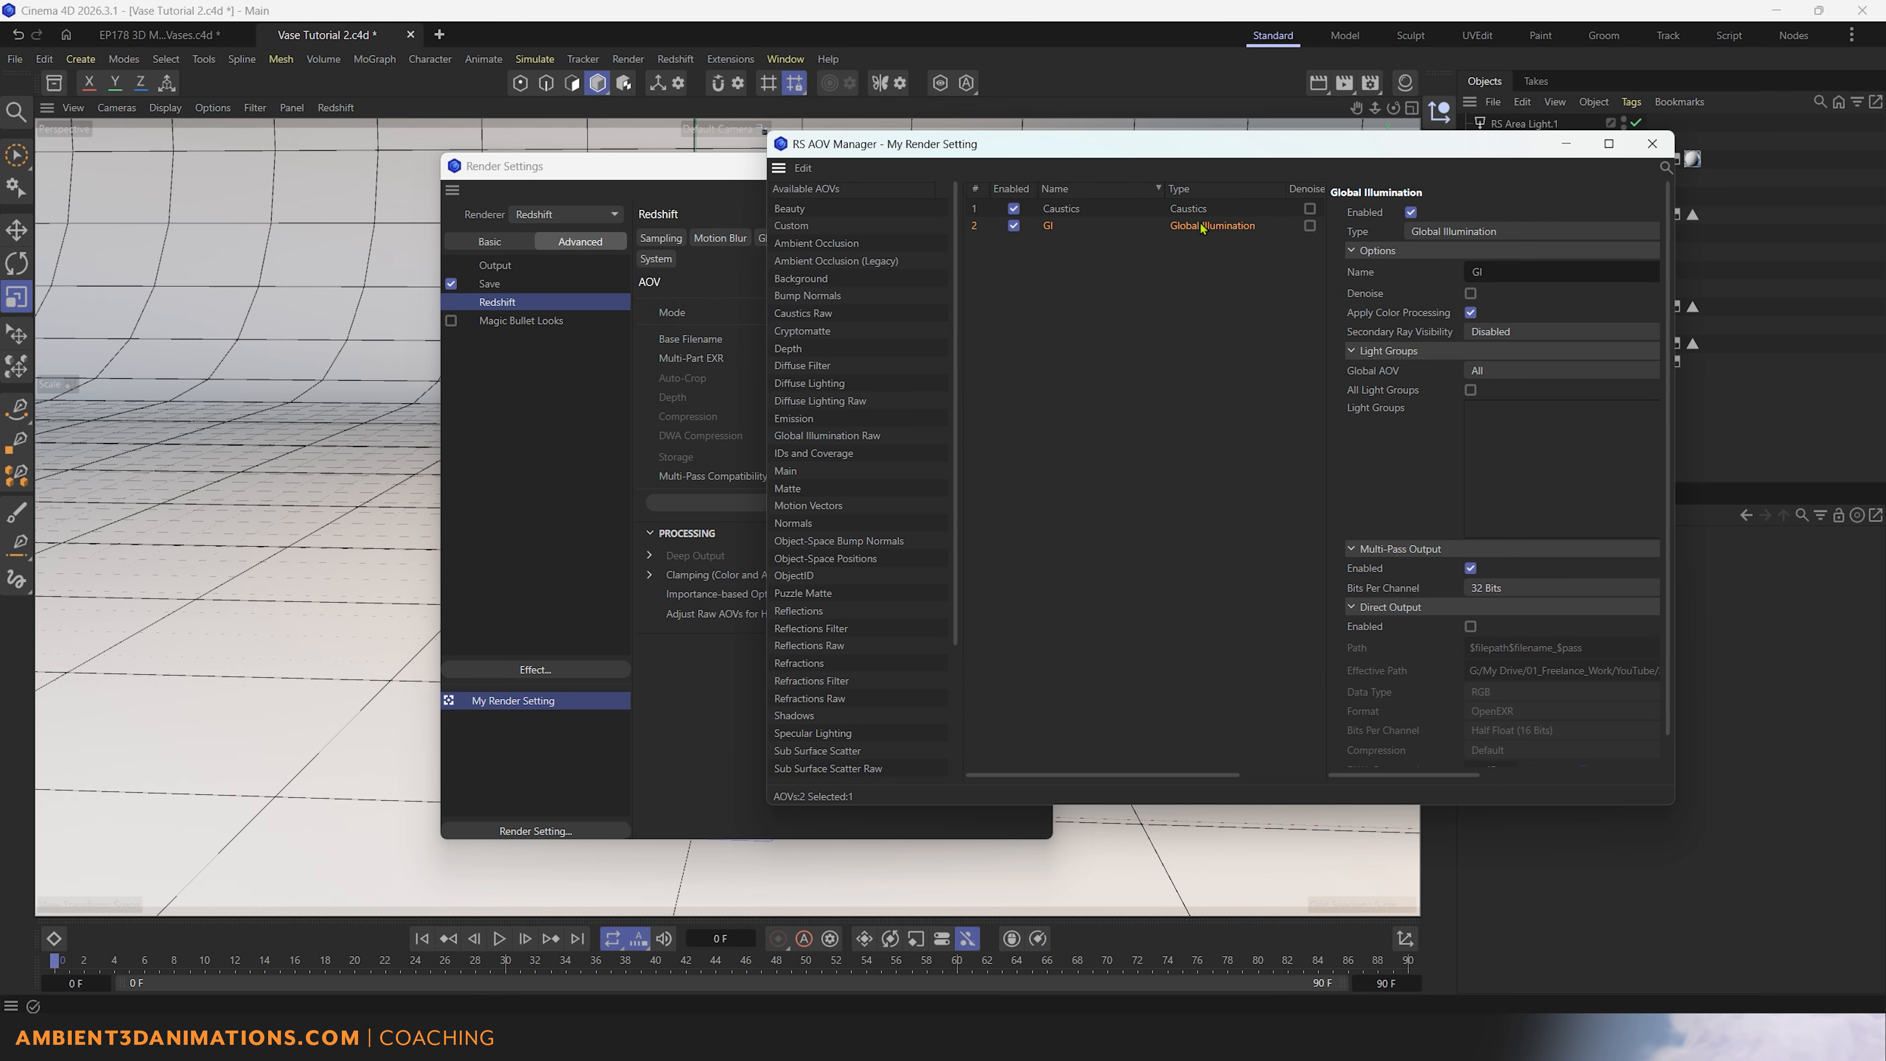
pyautogui.press('Delete')
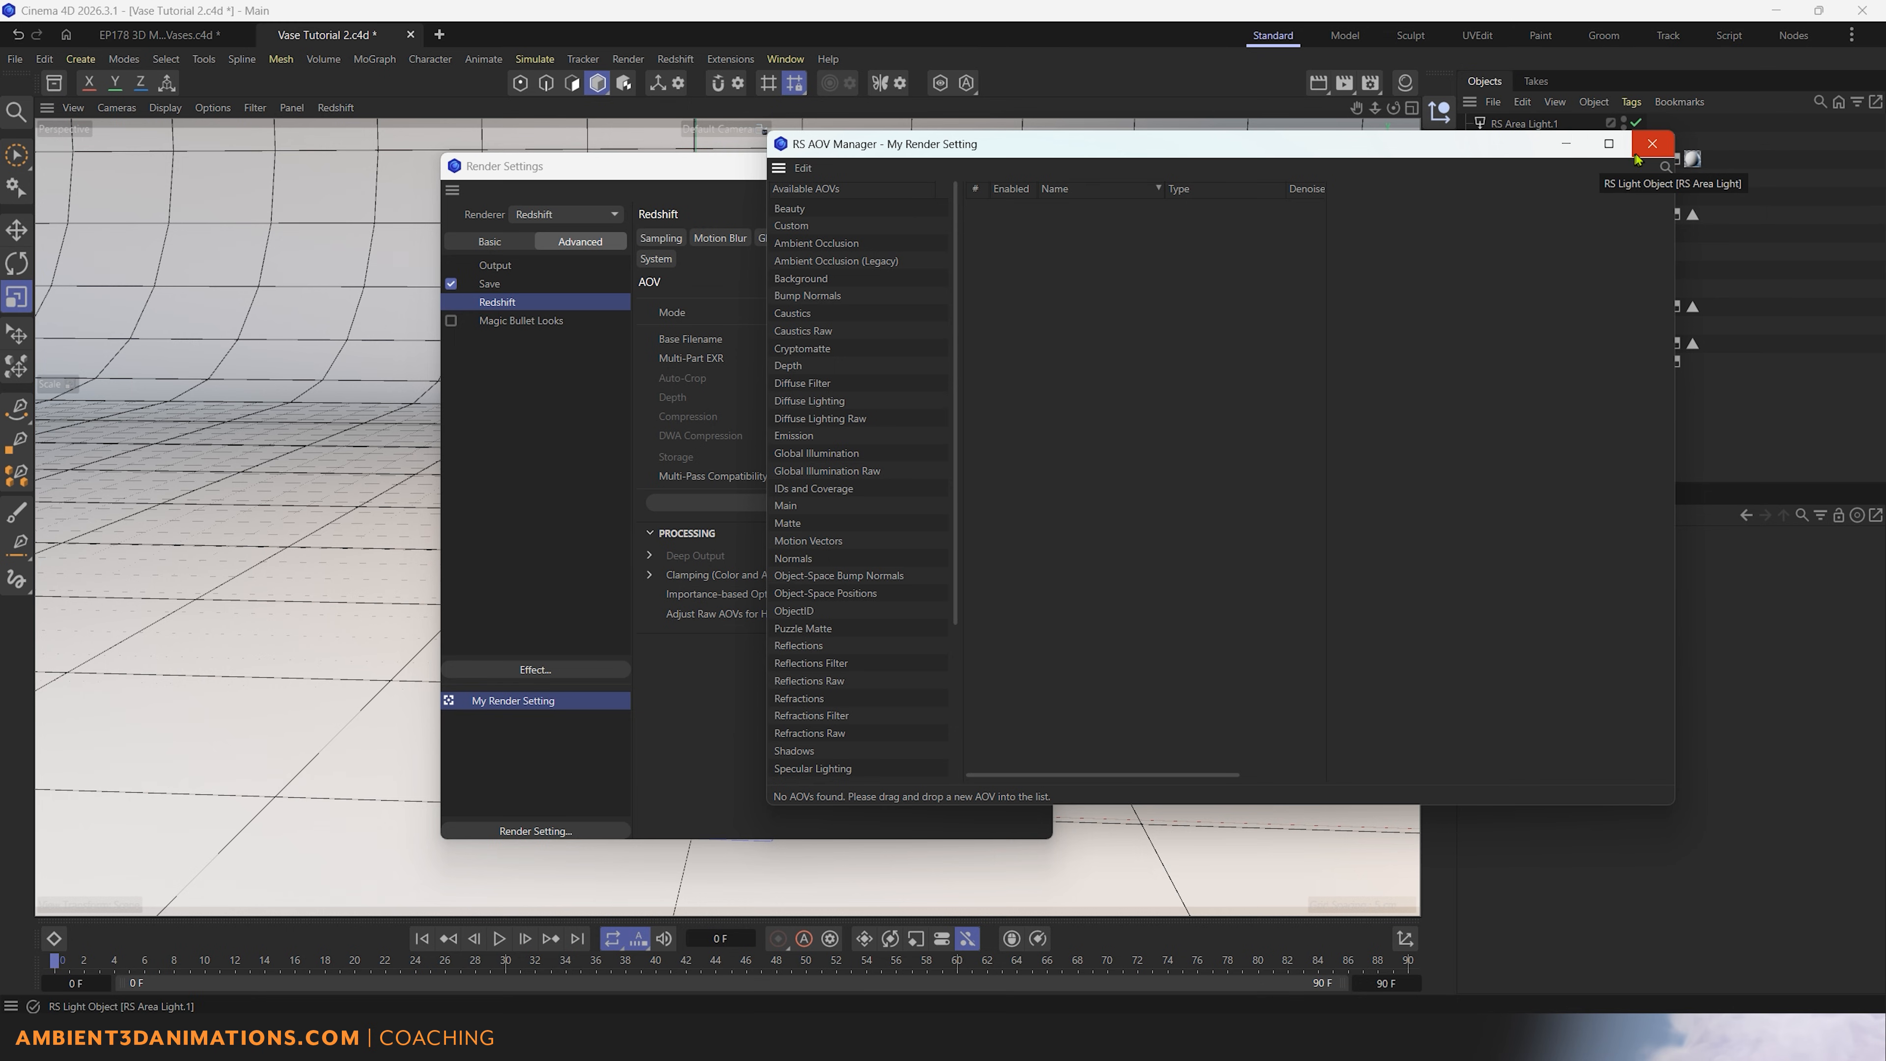
pyautogui.click(1649, 149)
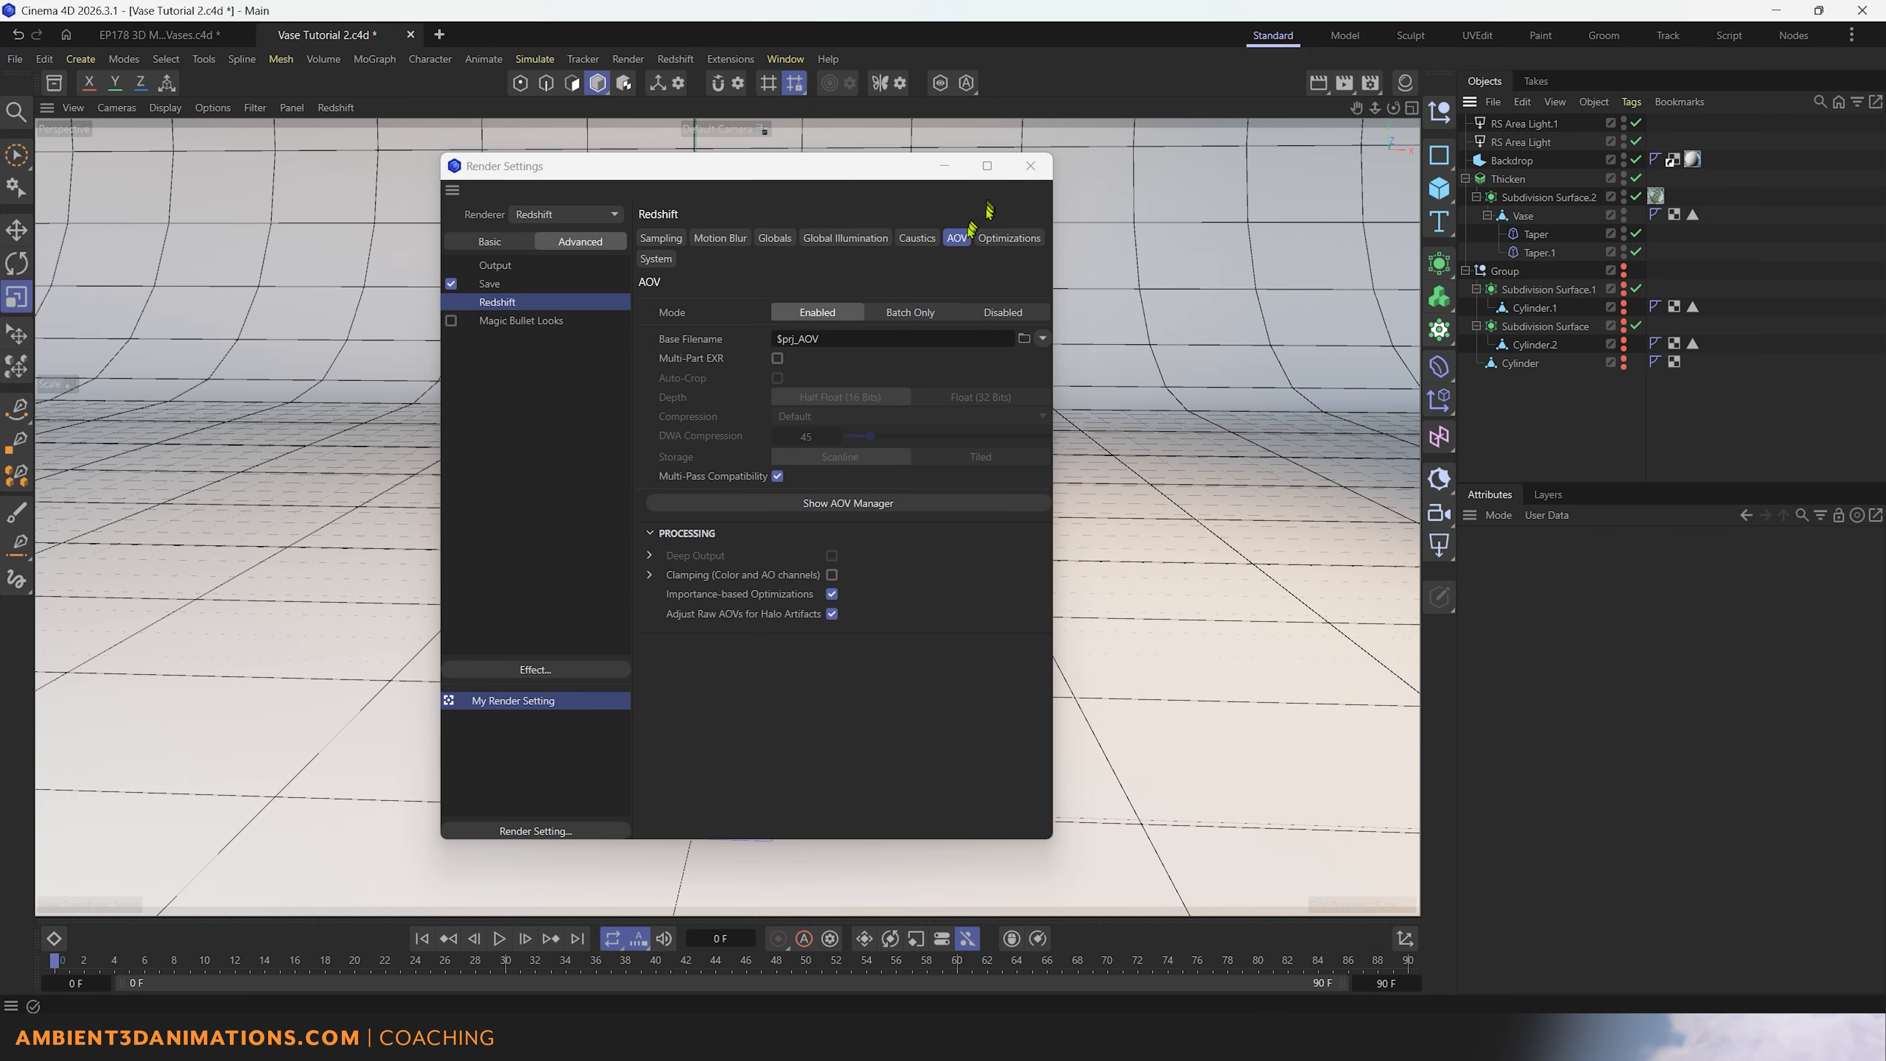
# Step: Return to the caustics settings and check the available caustics engines without changing the selection
pyautogui.click(927, 239)
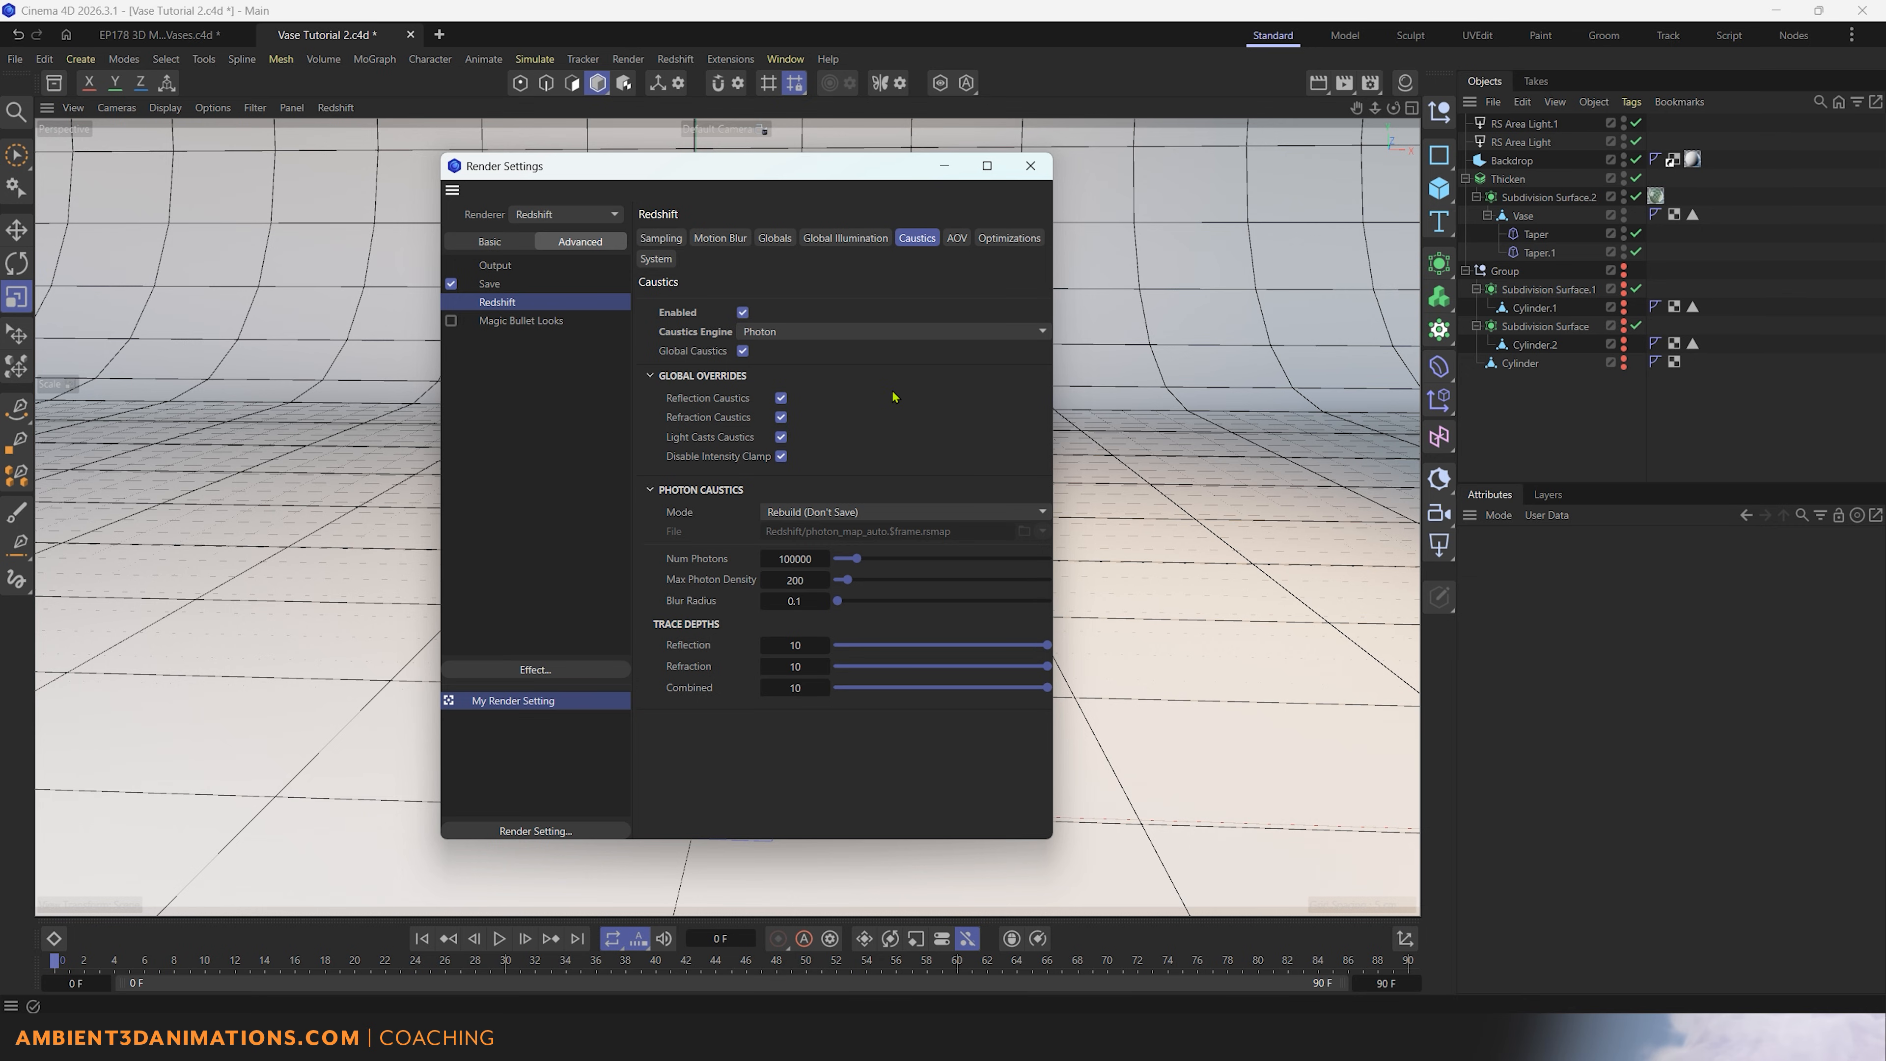
pyautogui.click(887, 334)
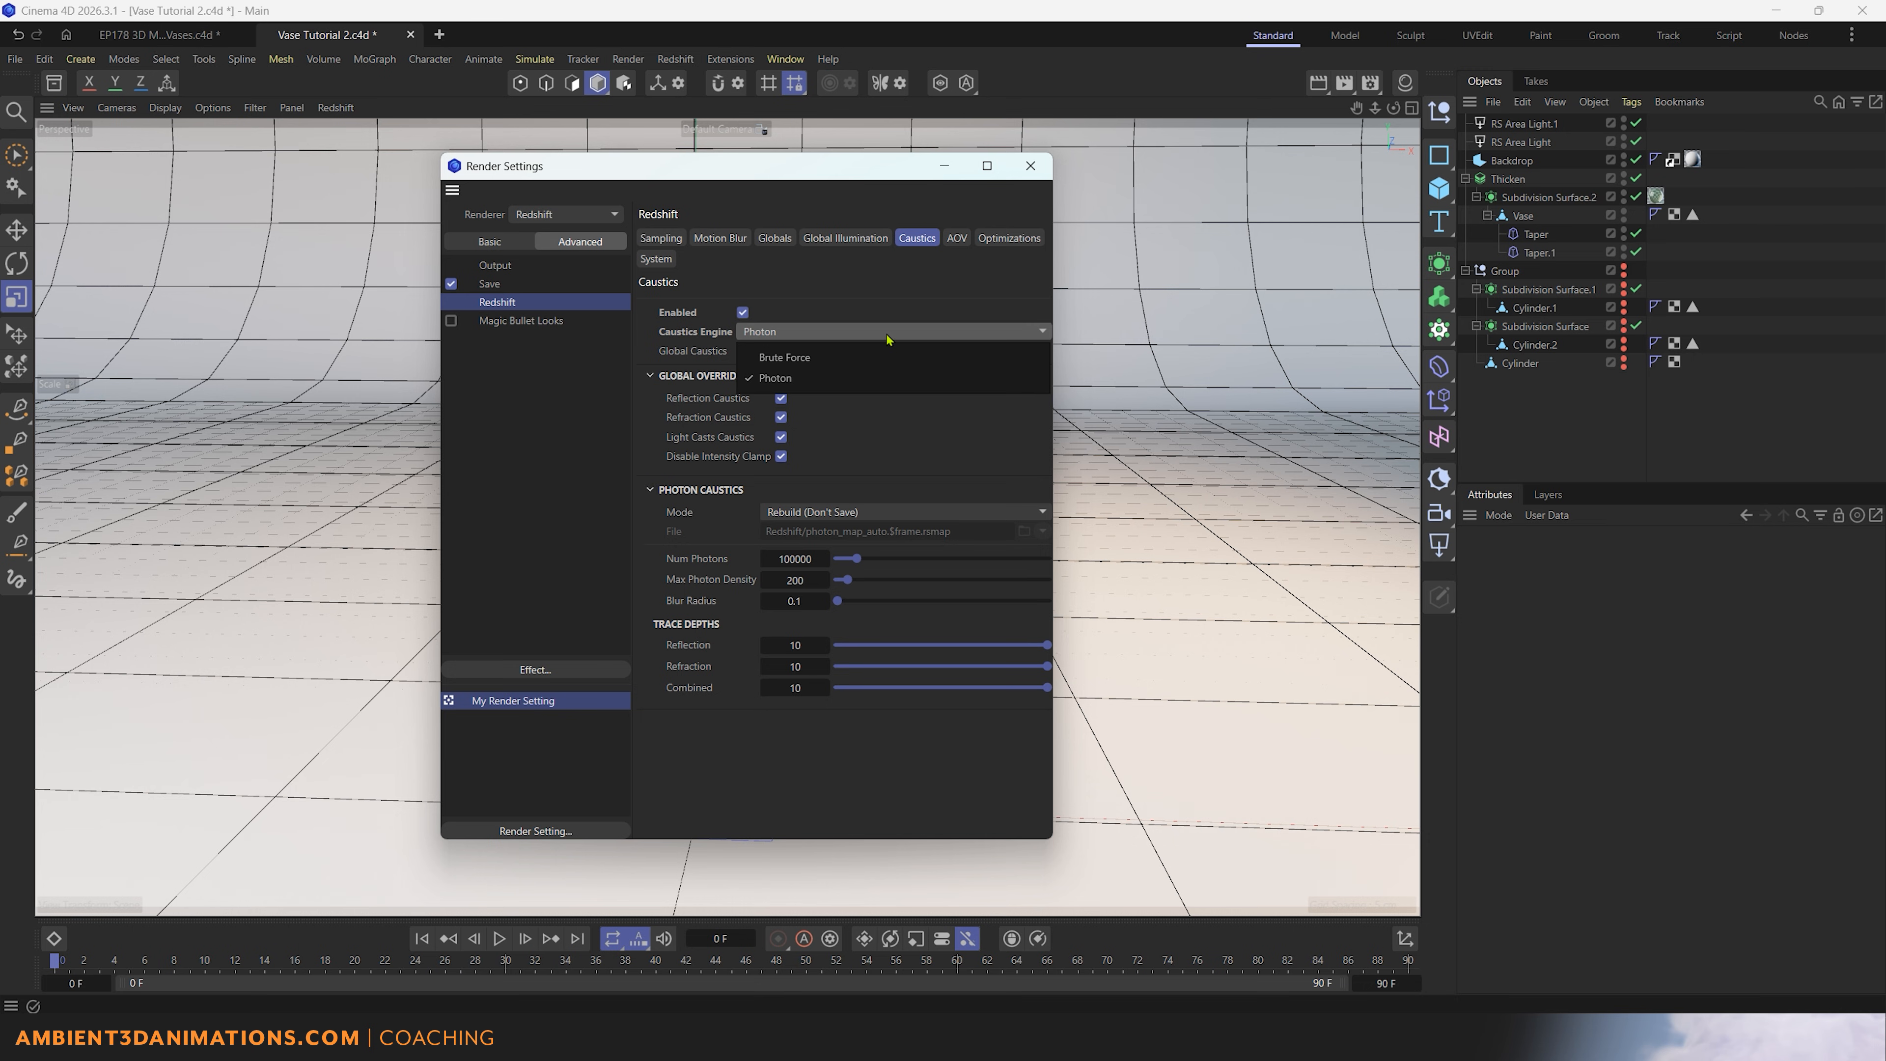
pyautogui.click(888, 339)
# Step: Move the render settings clear of the vase, start the Redshift IPR in the perspective view, and close the settings
pyautogui.moveTo(815, 167); pyautogui.dragTo(1657, 446)
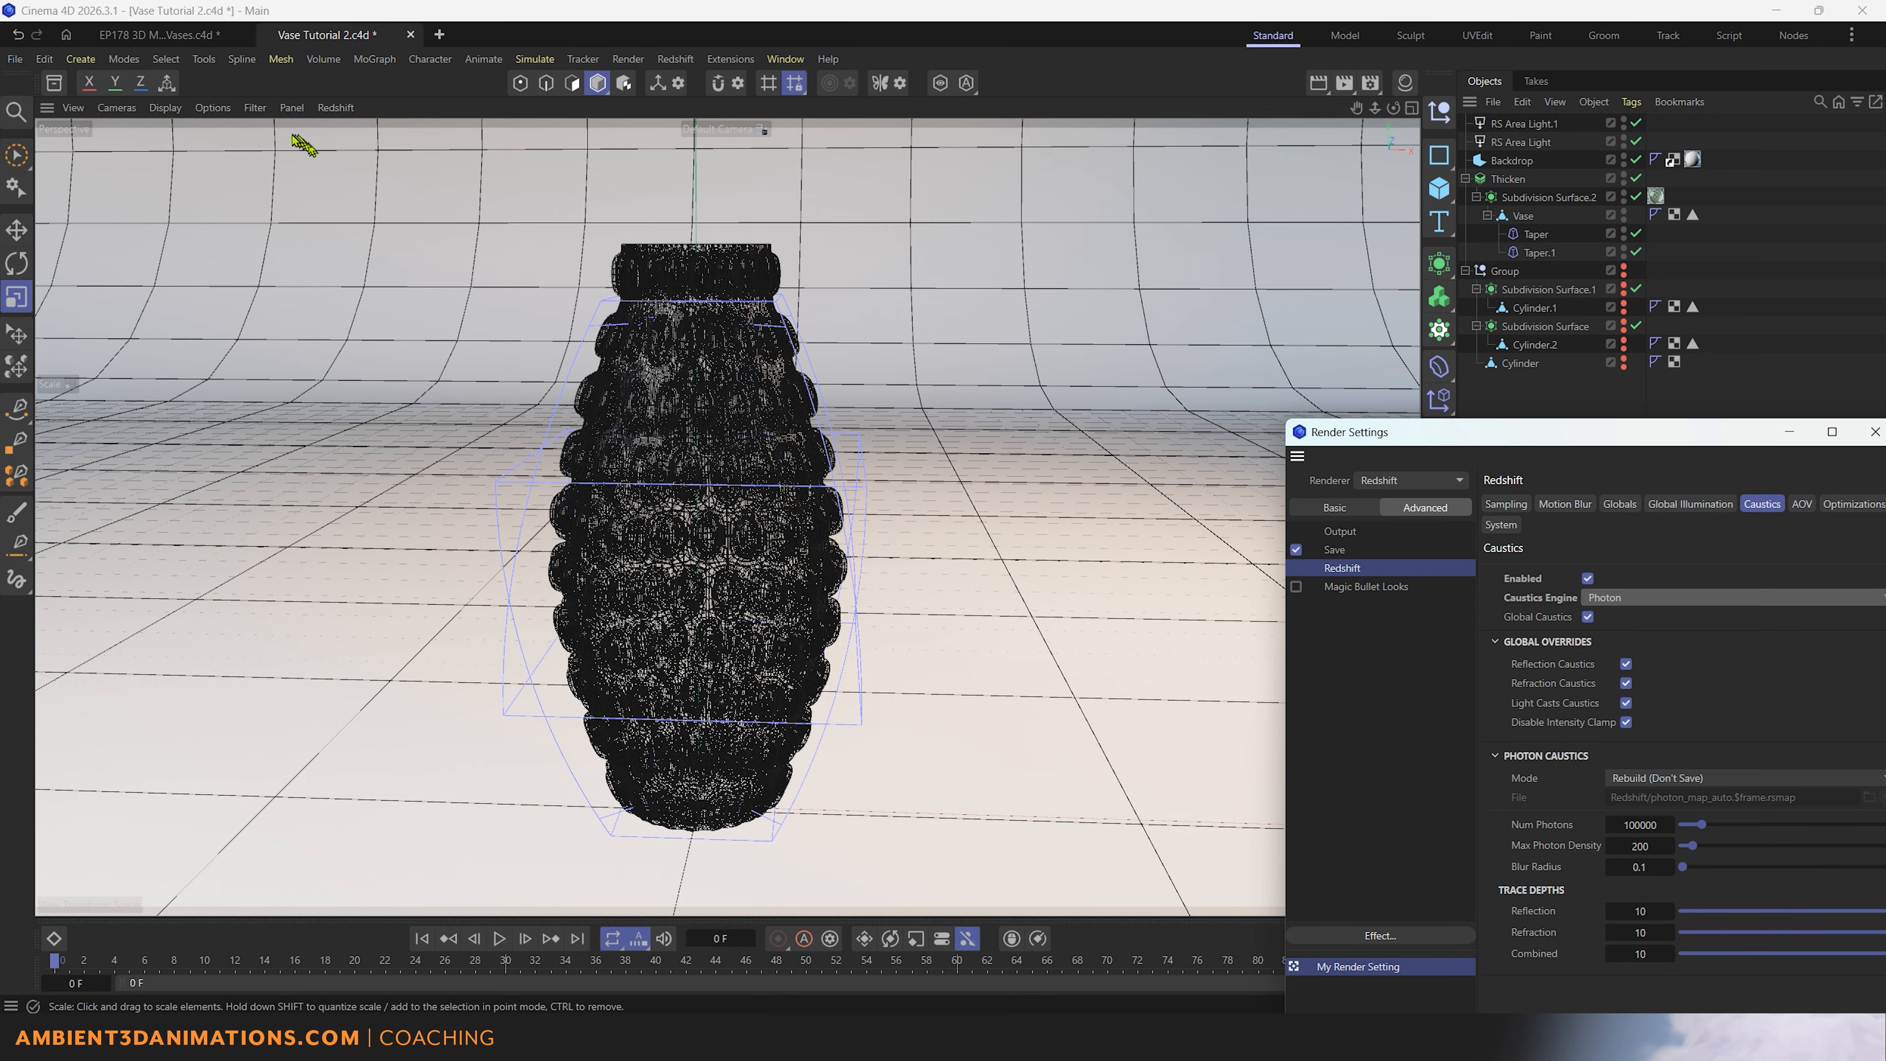
pyautogui.click(350, 109)
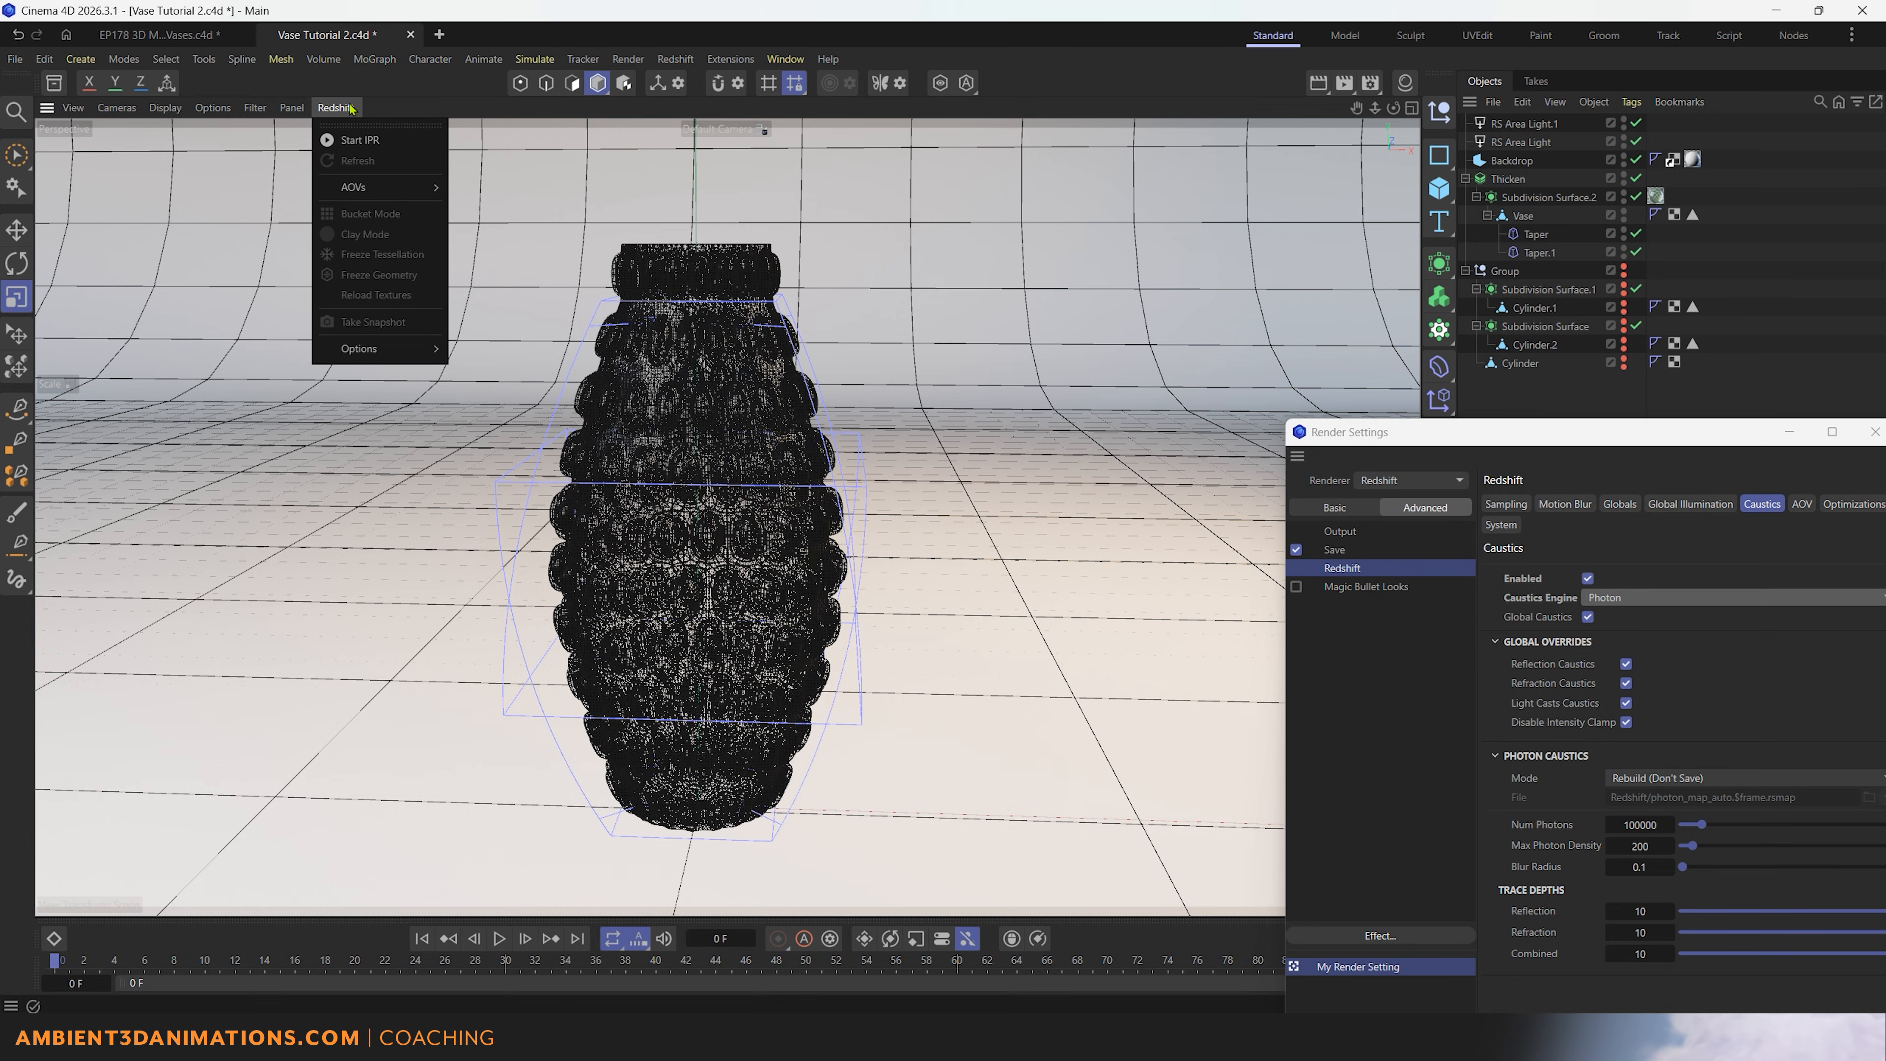
pyautogui.click(366, 141)
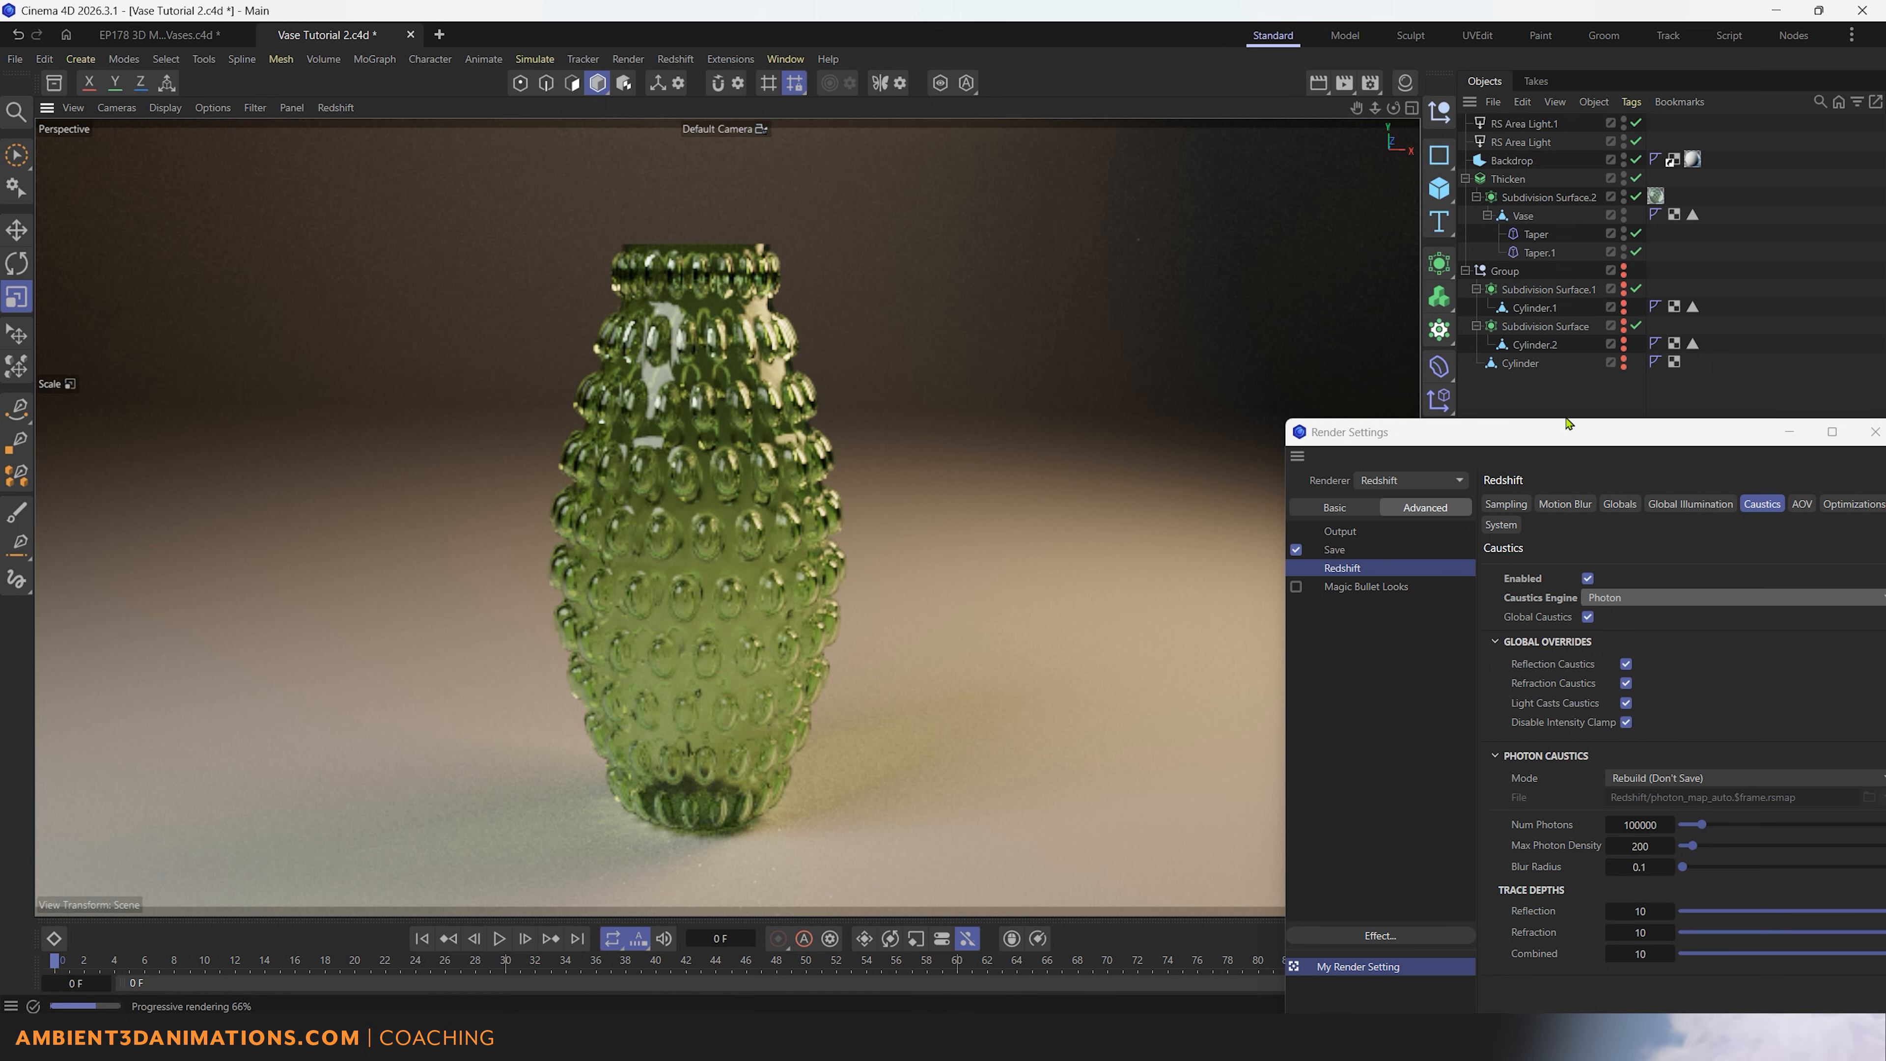
pyautogui.moveTo(1562, 427); pyautogui.dragTo(1309, 347)
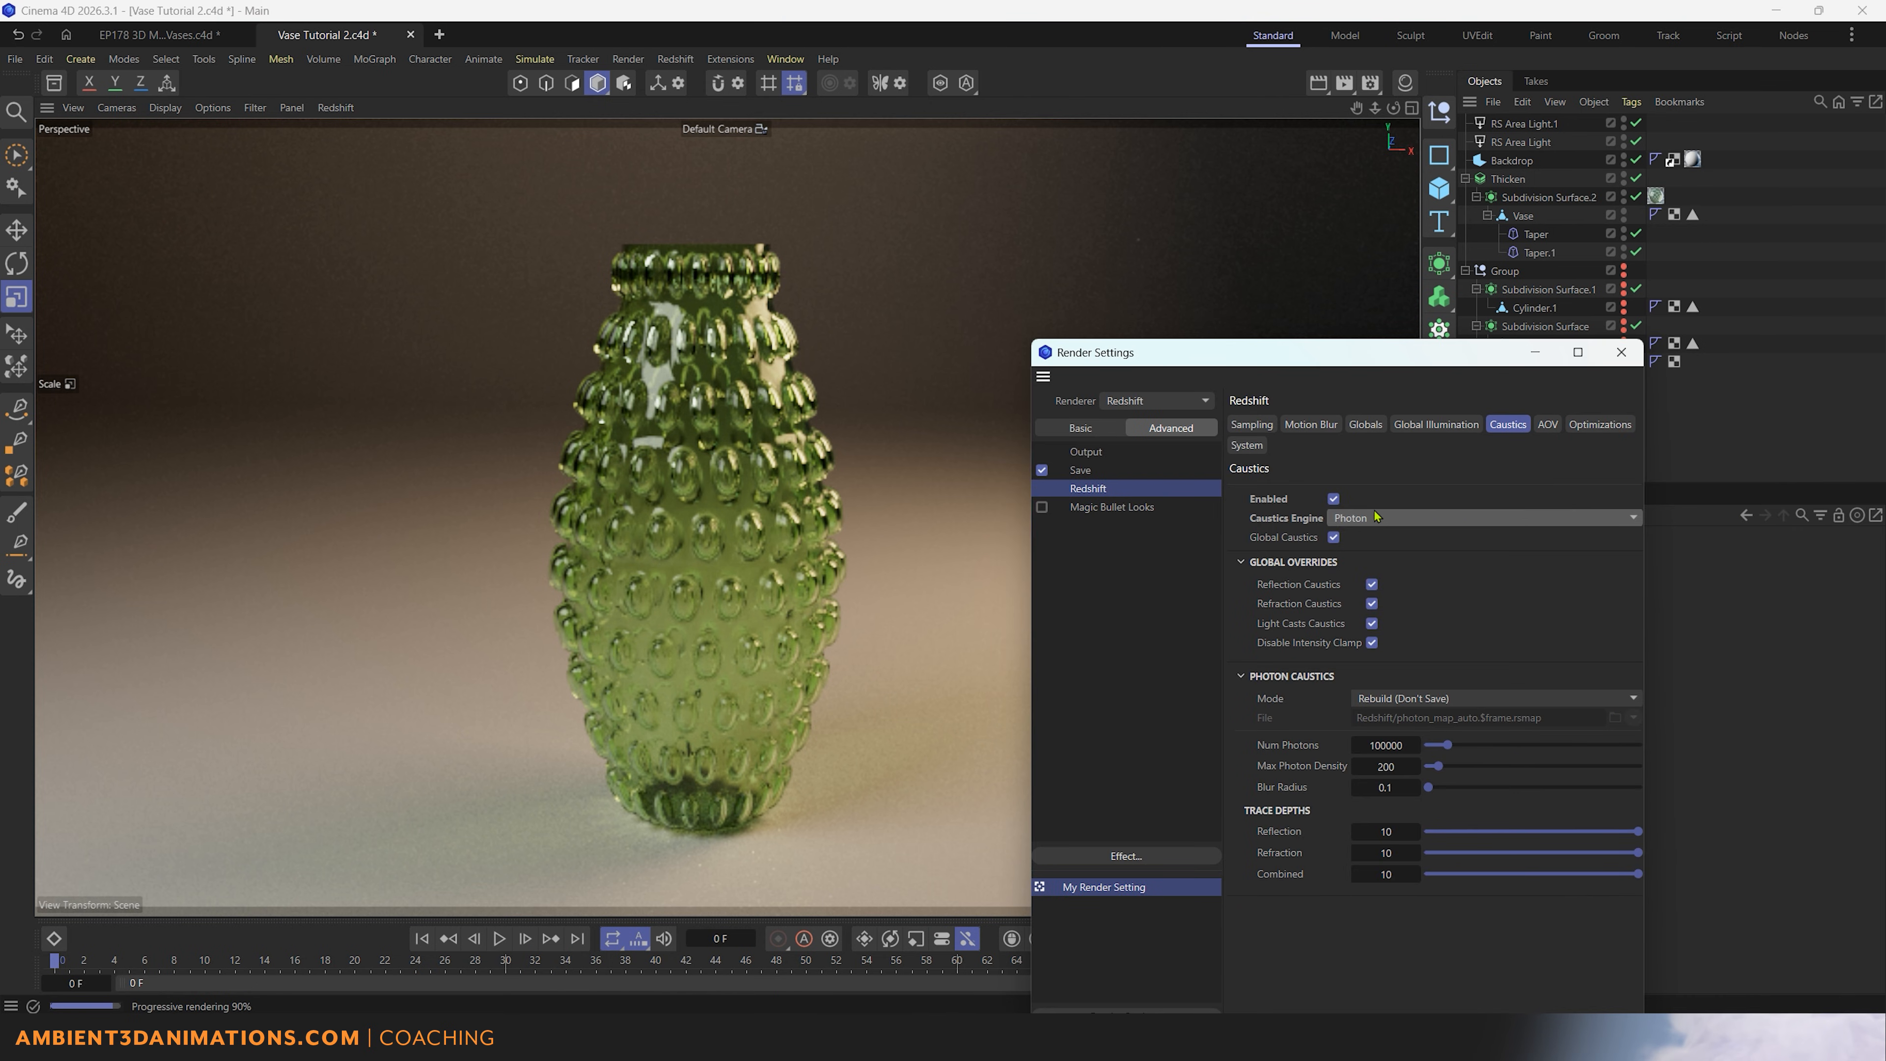
pyautogui.click(1620, 351)
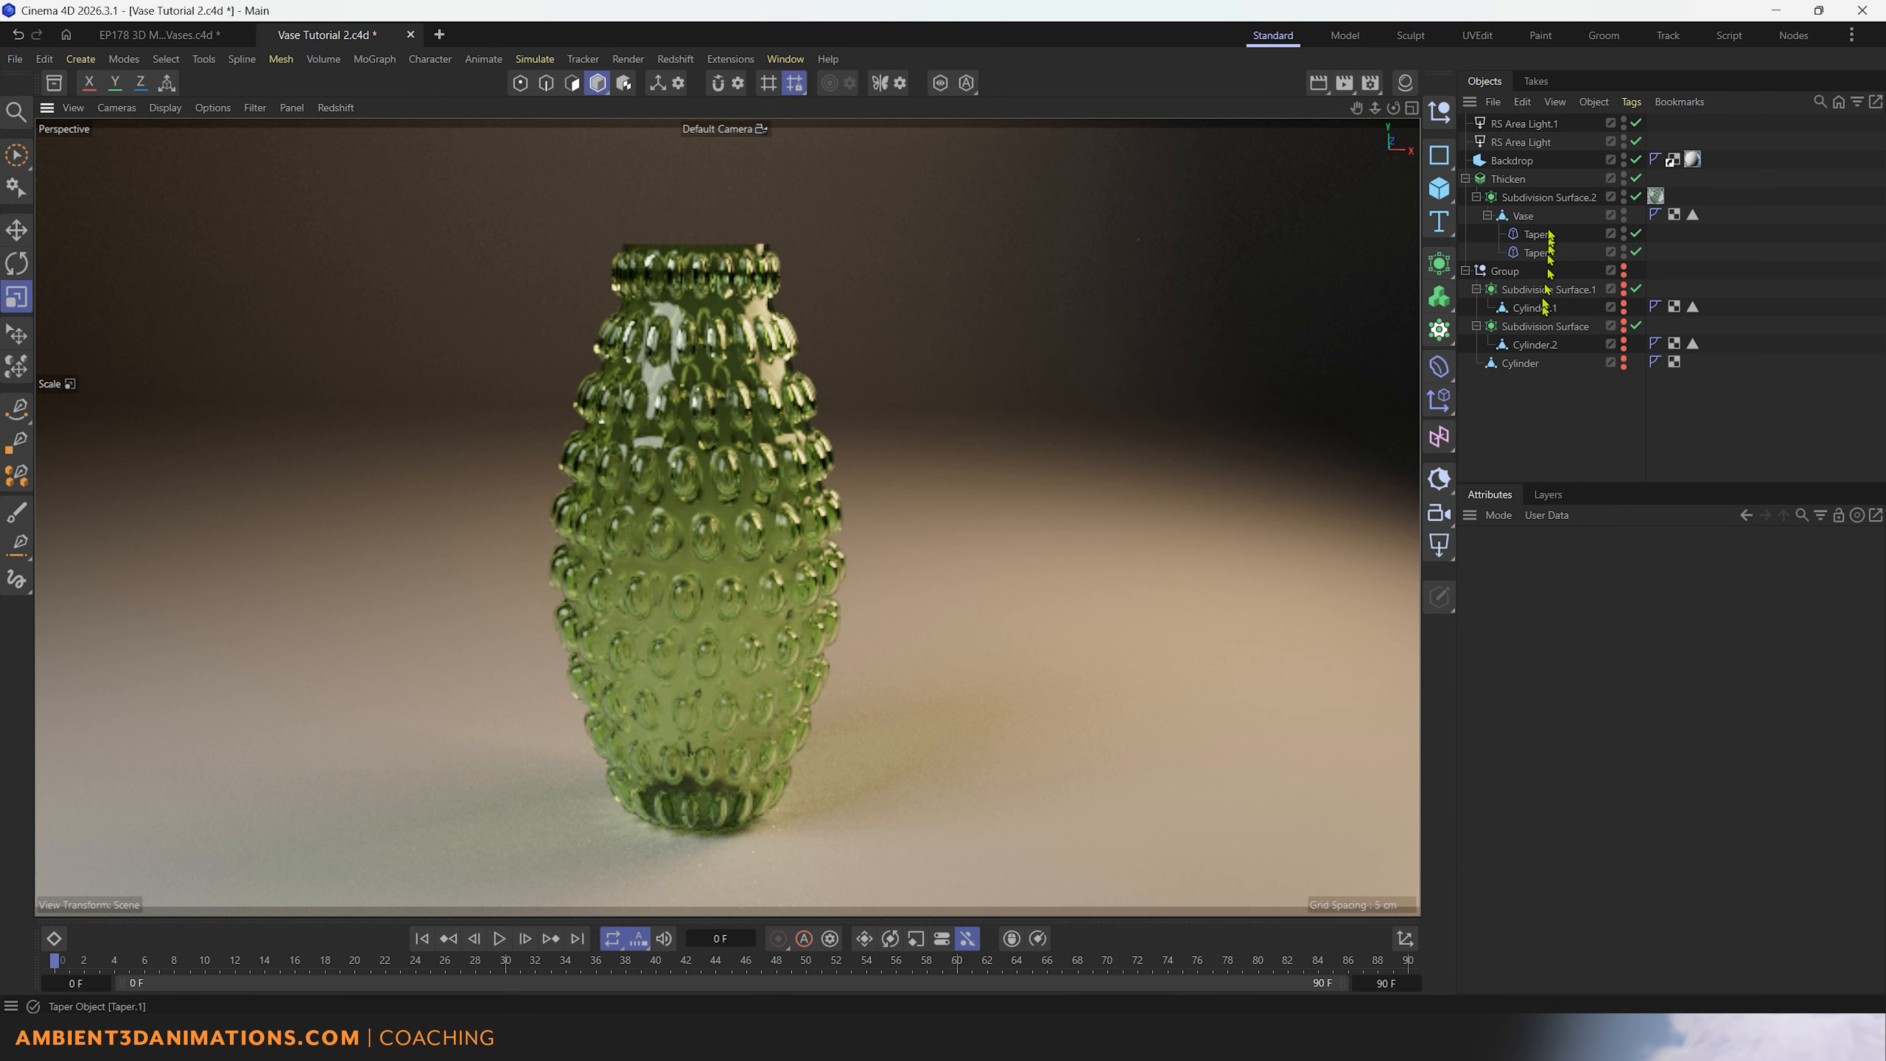
# Step: Select RS Area Light and check its placement relative to the vase in the four-view layout
pyautogui.click(1520, 141)
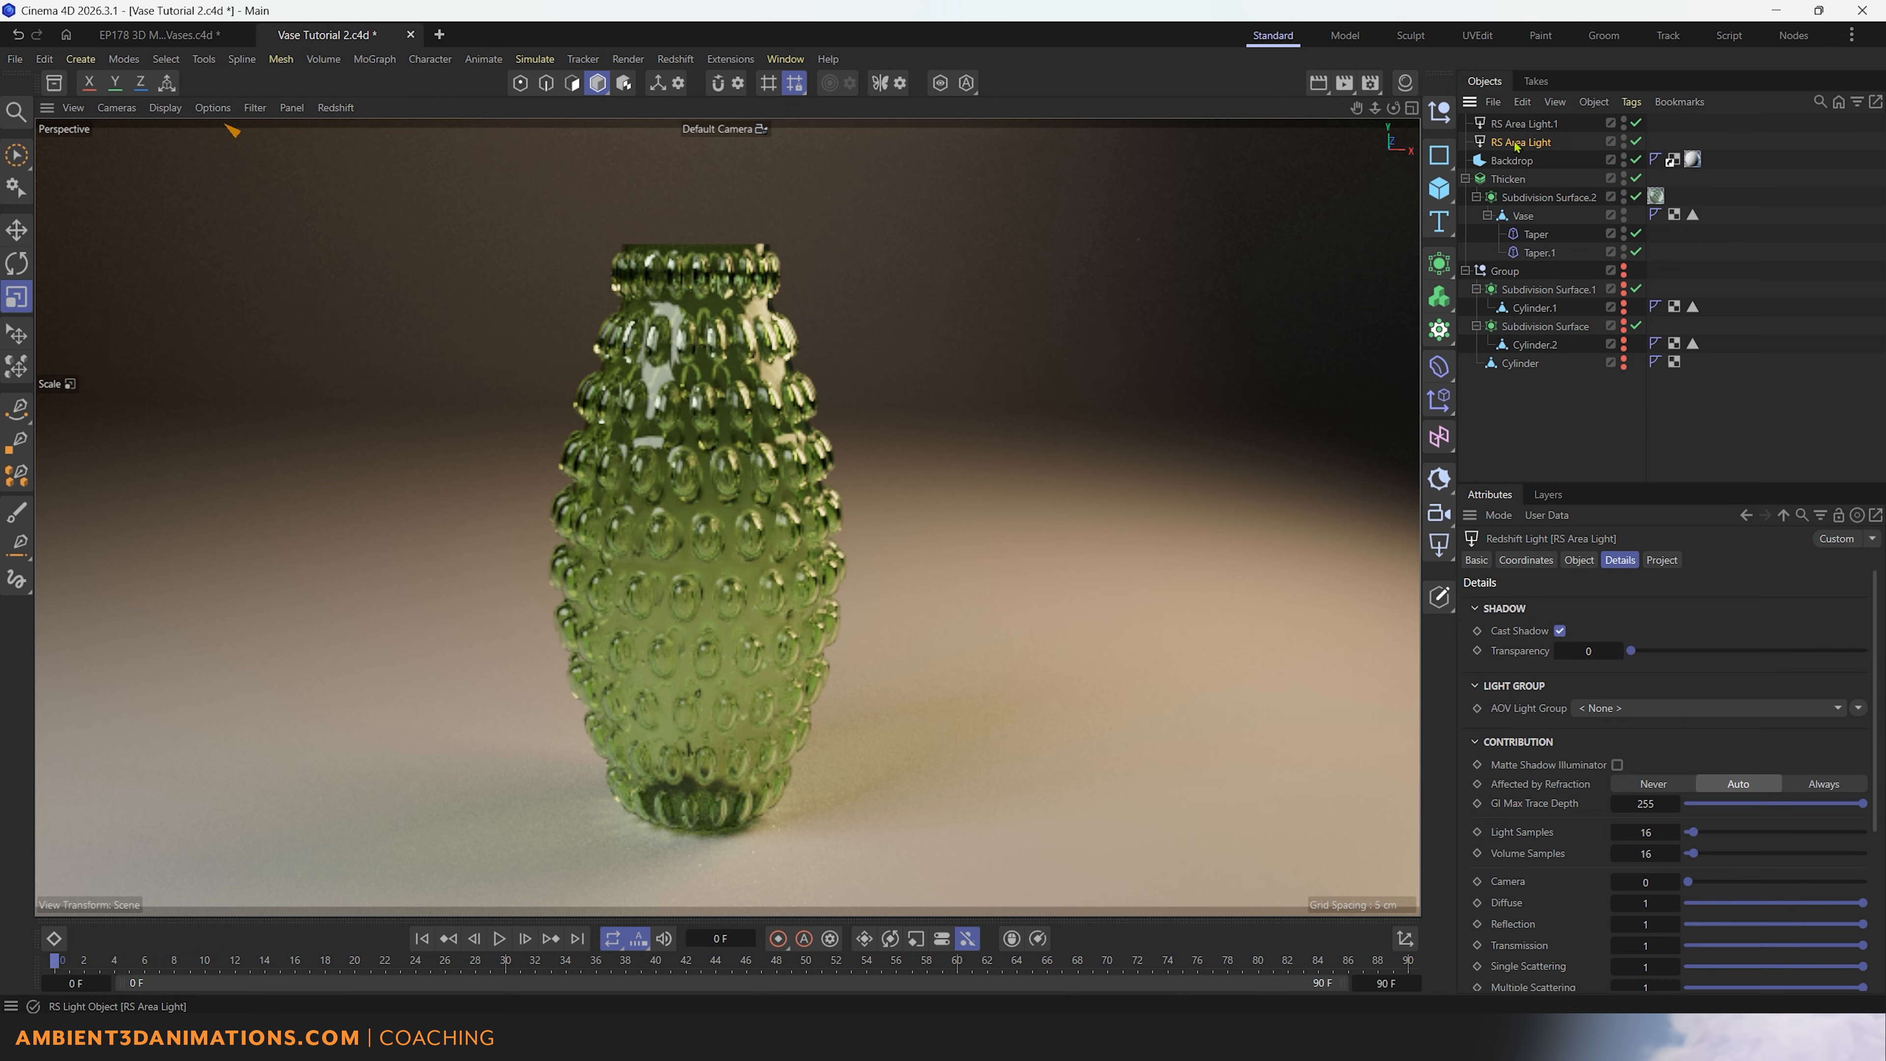
pyautogui.middleClick(947, 586)
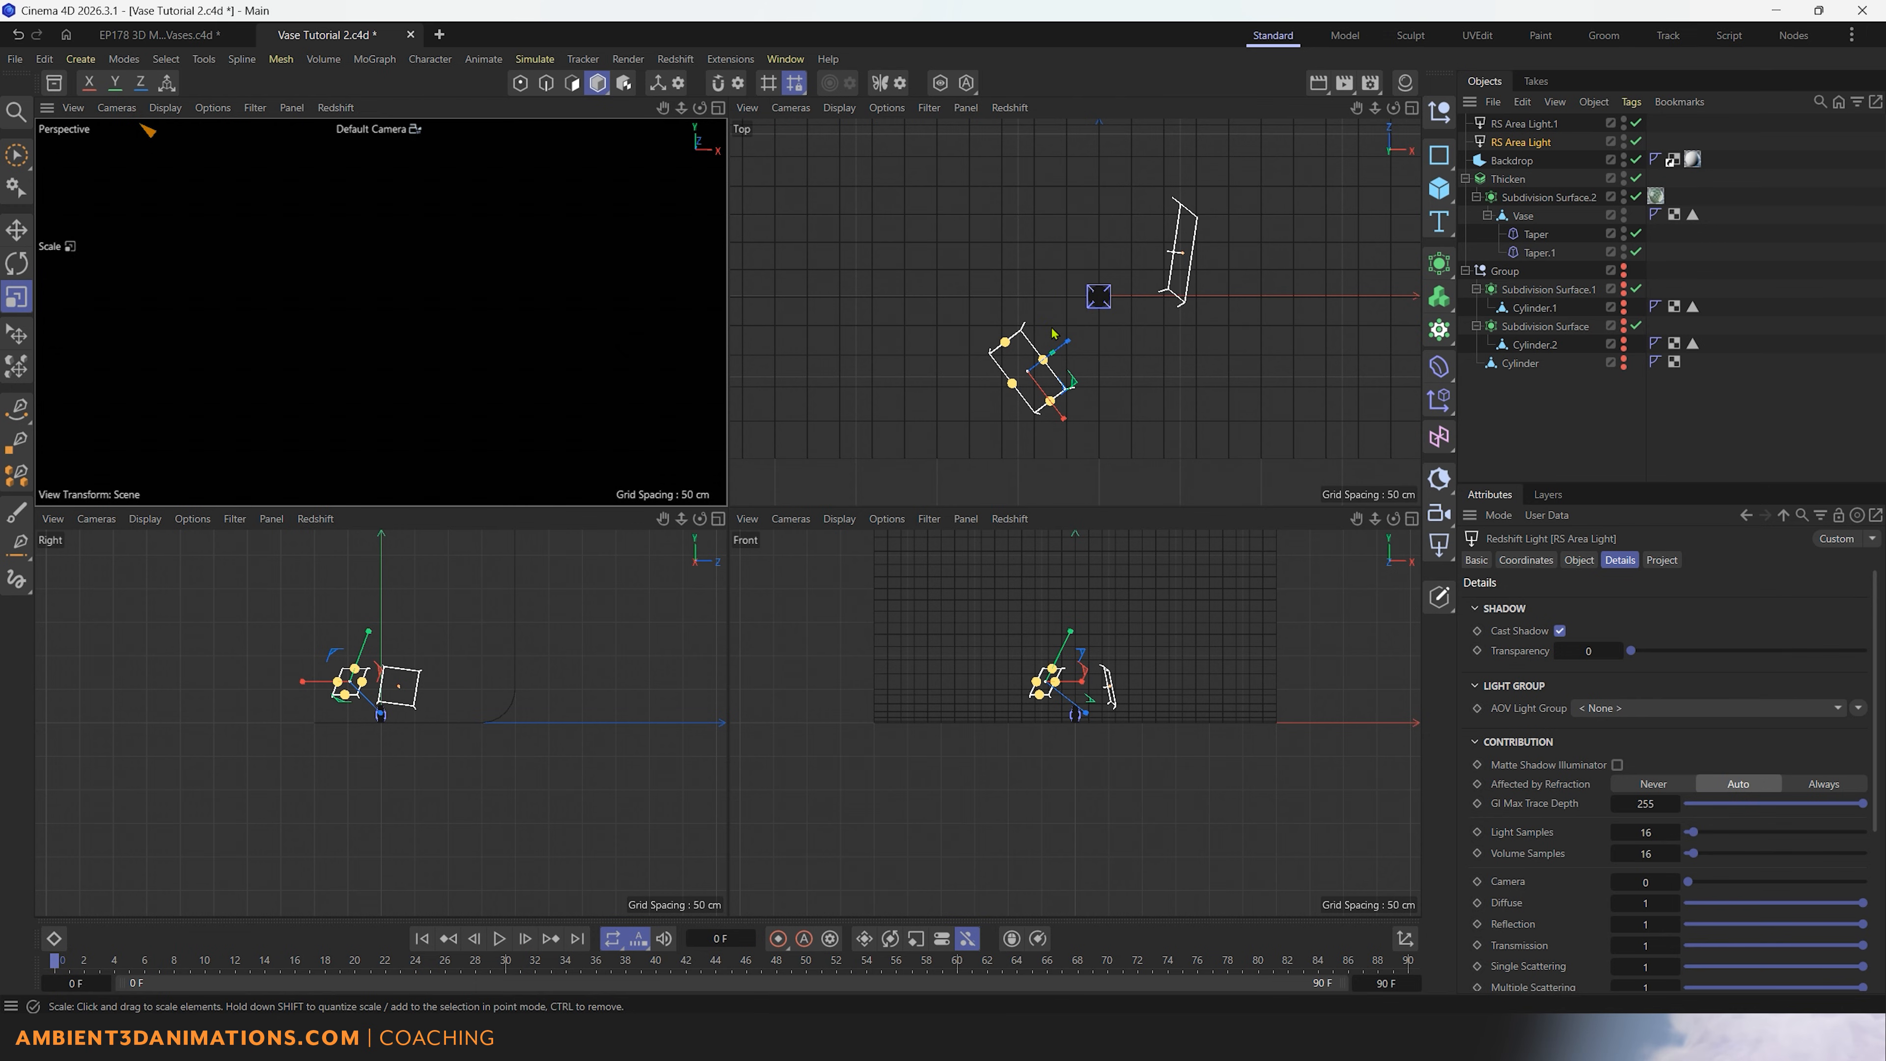
pyautogui.scroll(2, 1128, 245)
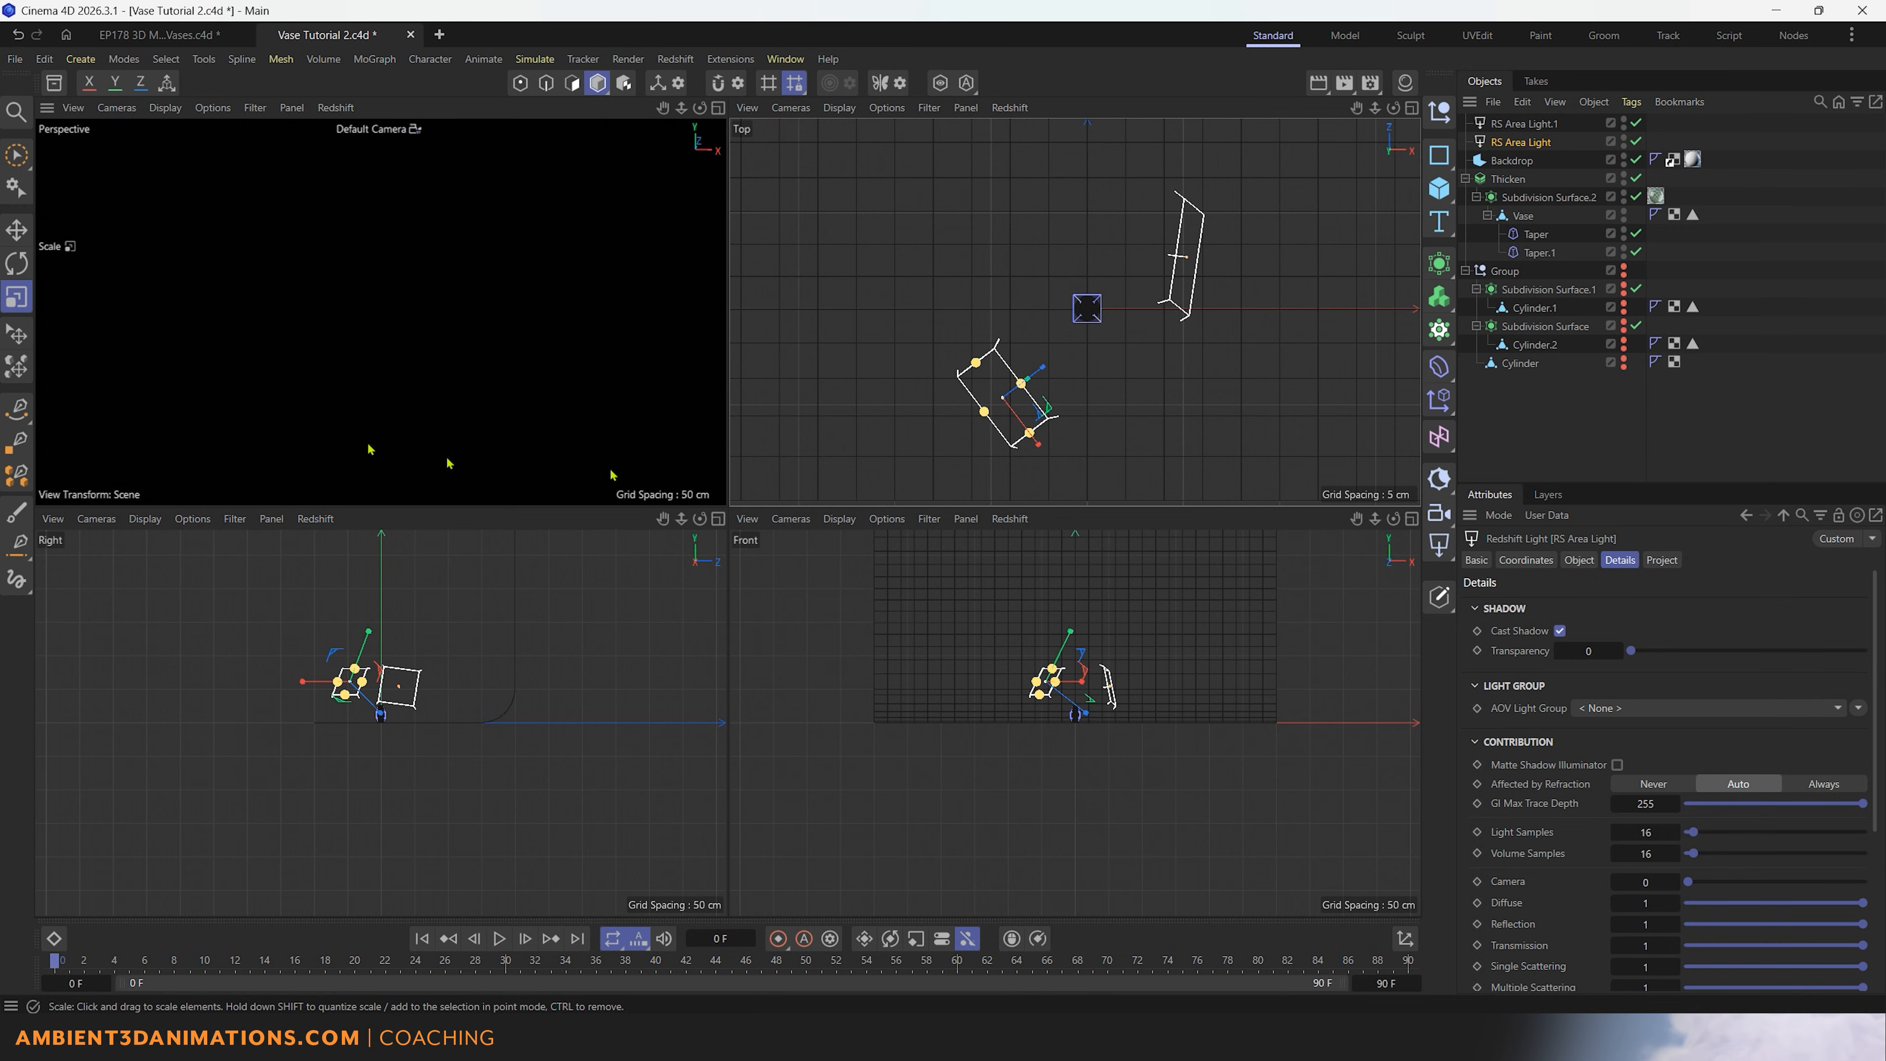
pyautogui.middleClick(262, 386)
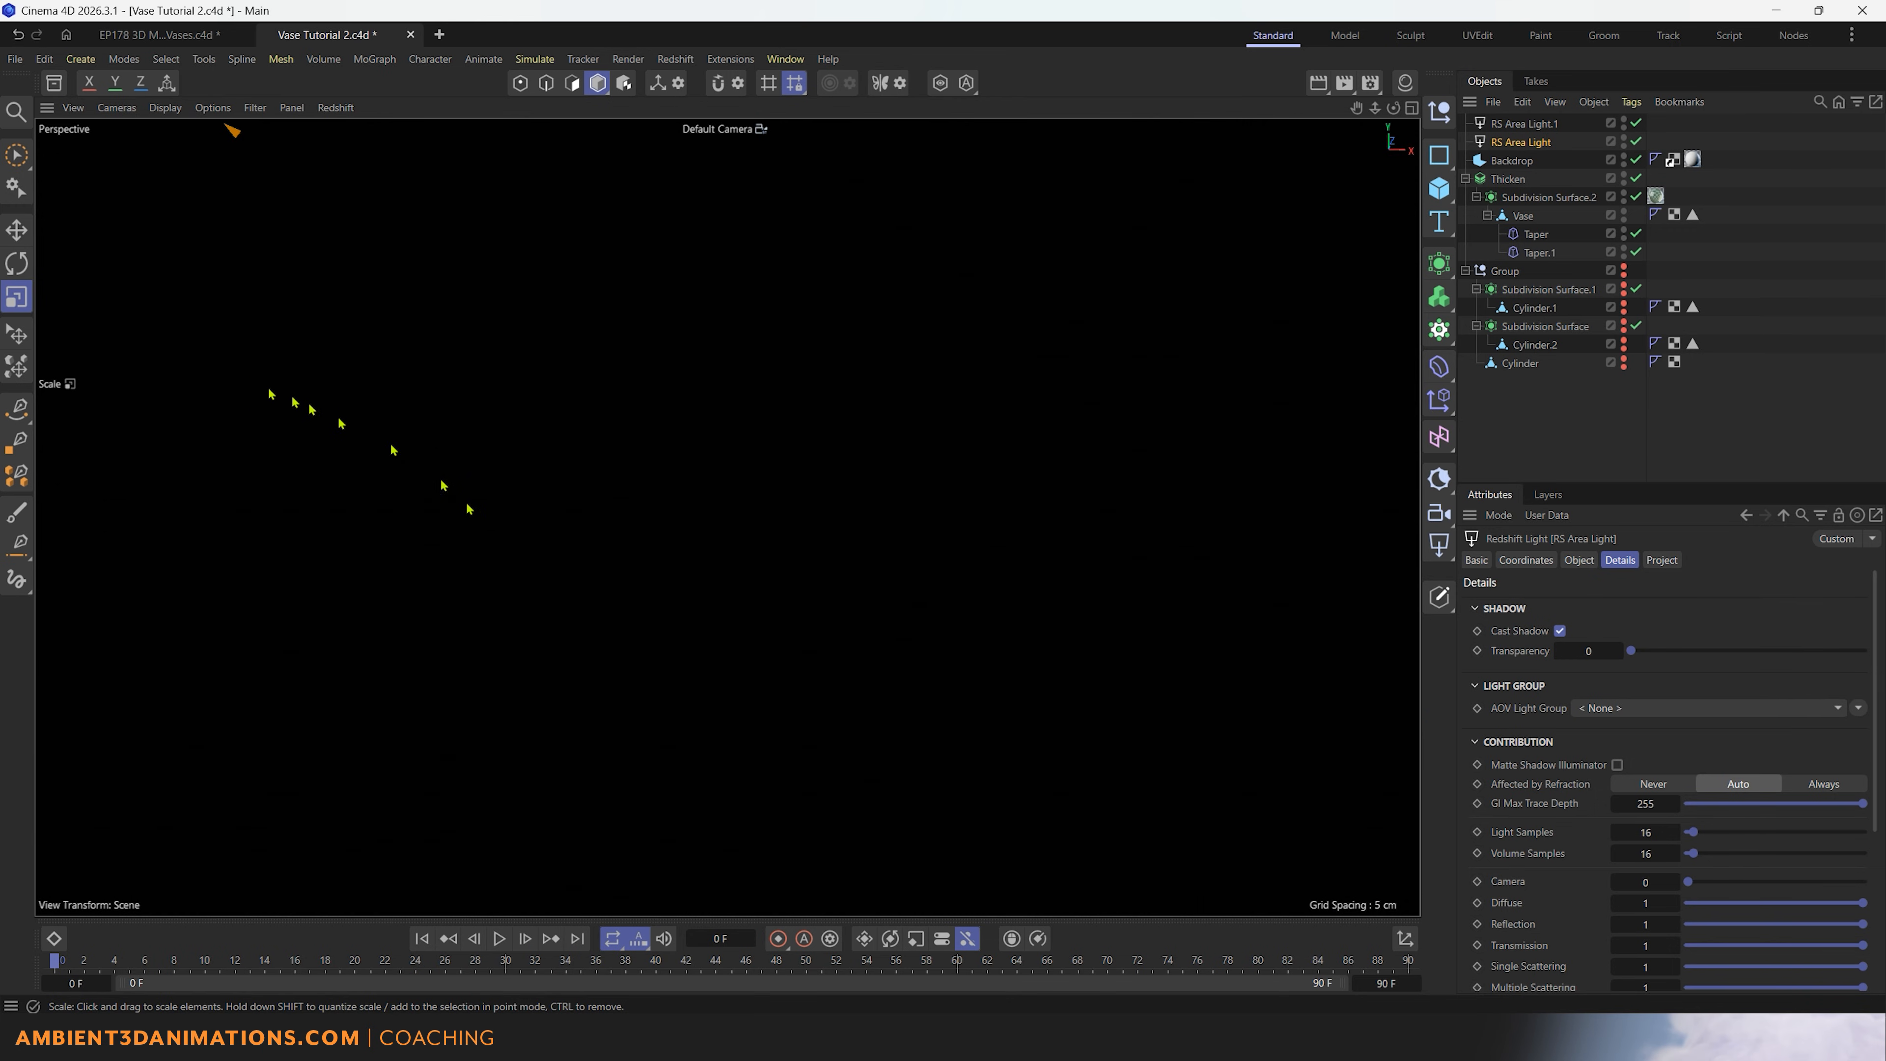
# Step: Restart the Redshift IPR in the full-size perspective view
pyautogui.click(335, 107)
pyautogui.click(346, 142)
pyautogui.click(342, 108)
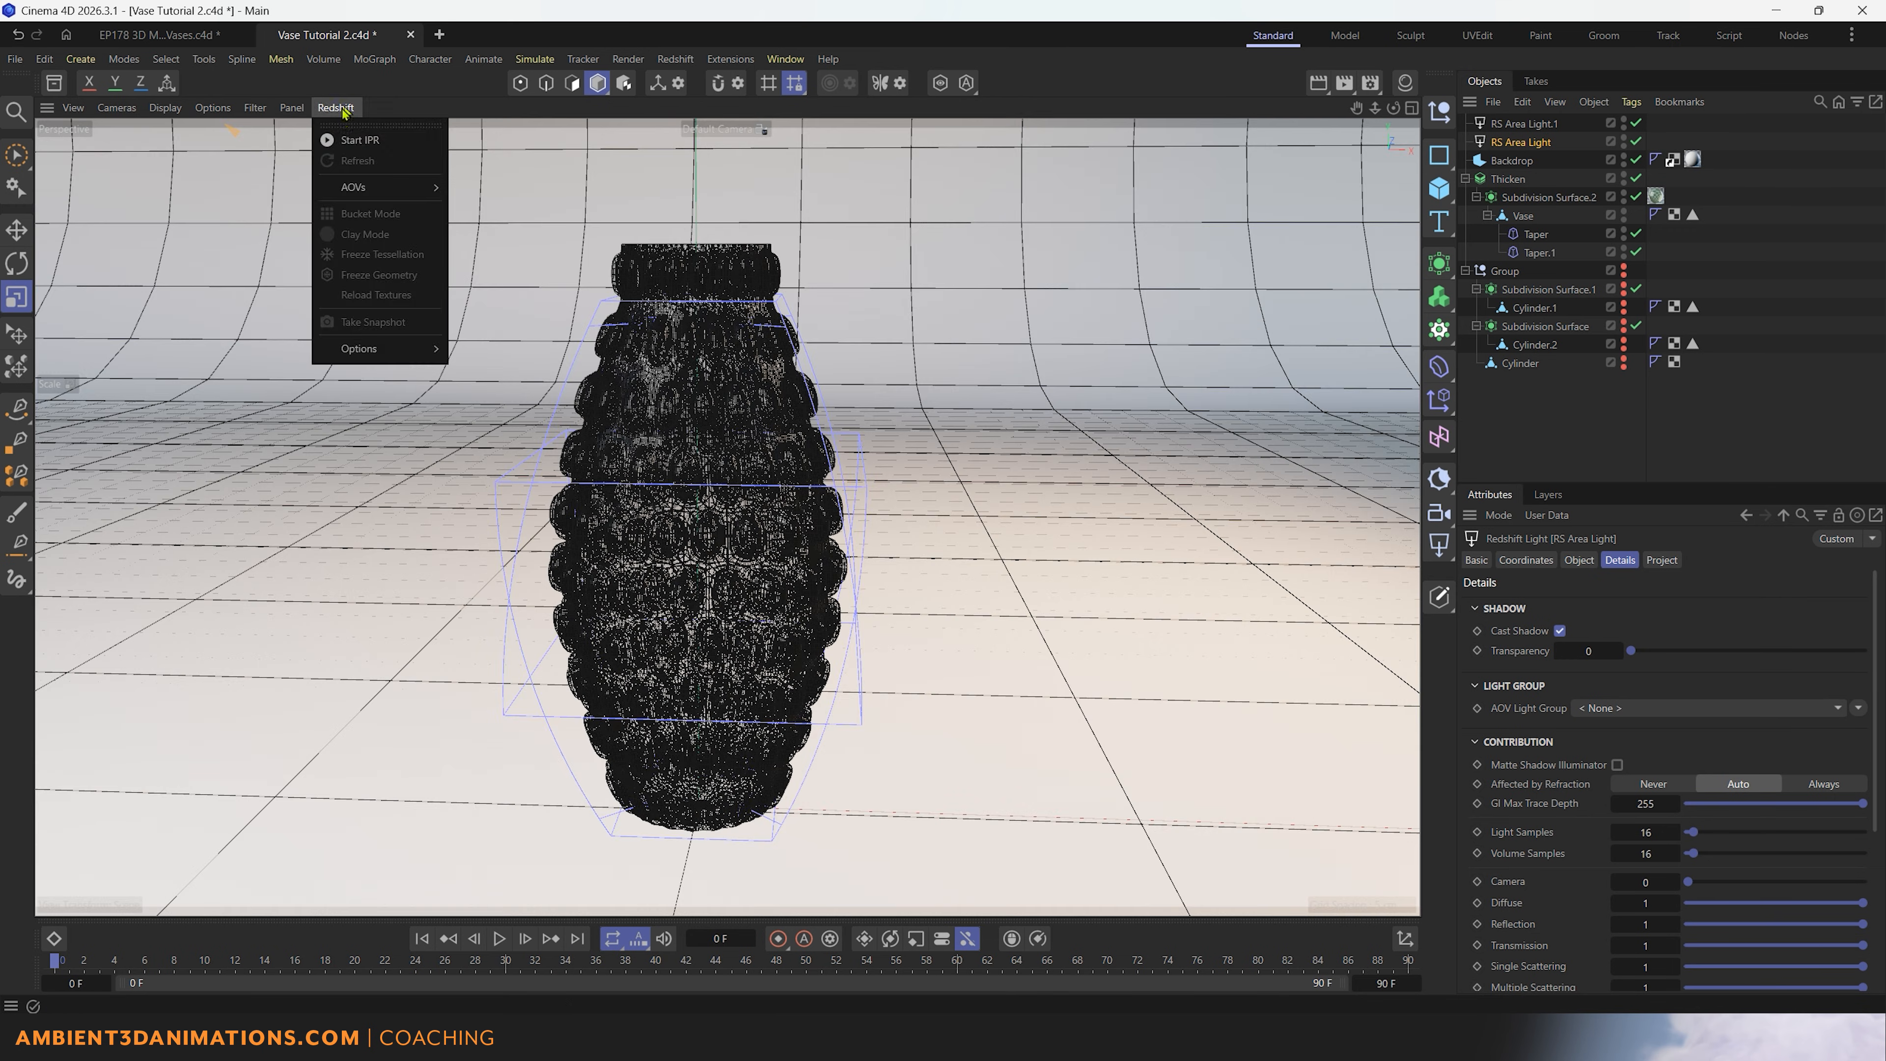
pyautogui.click(345, 141)
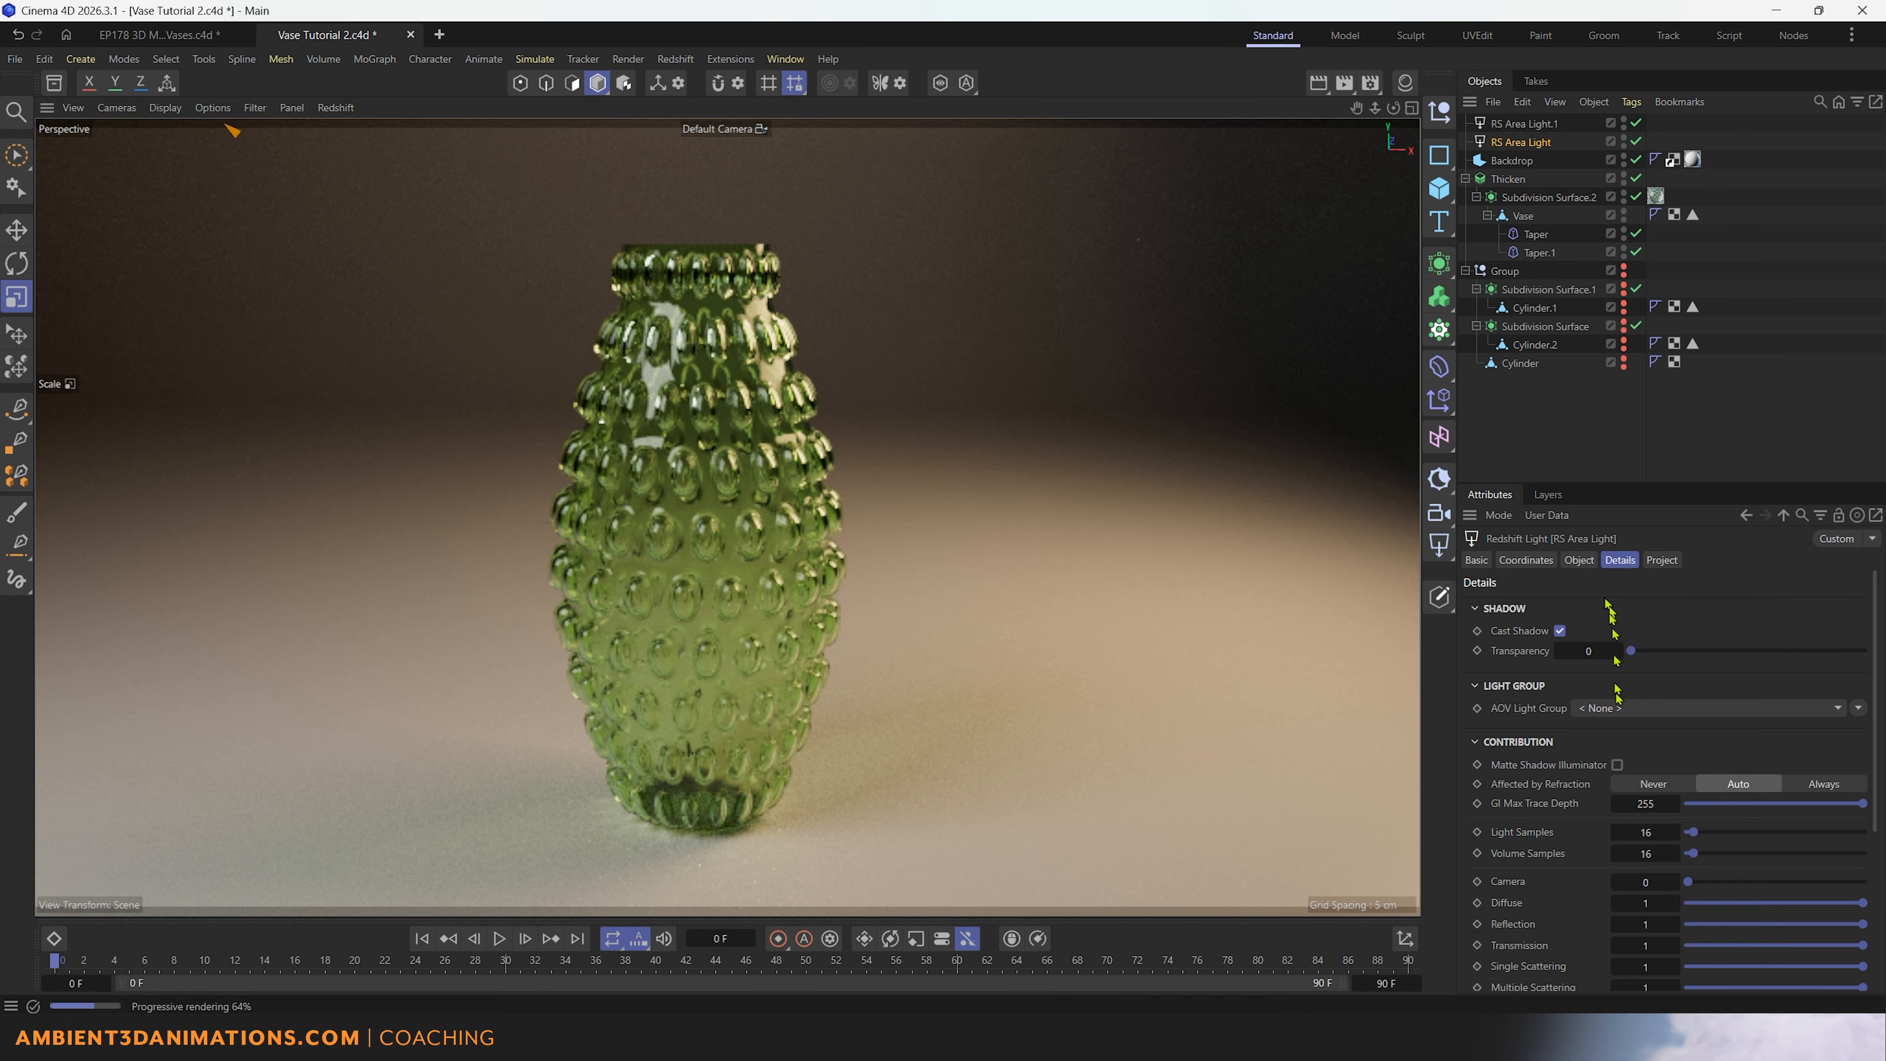
# Step: Reduce the Spread of RS Area Light to about 0.407 in its shape settings
pyautogui.click(1584, 561)
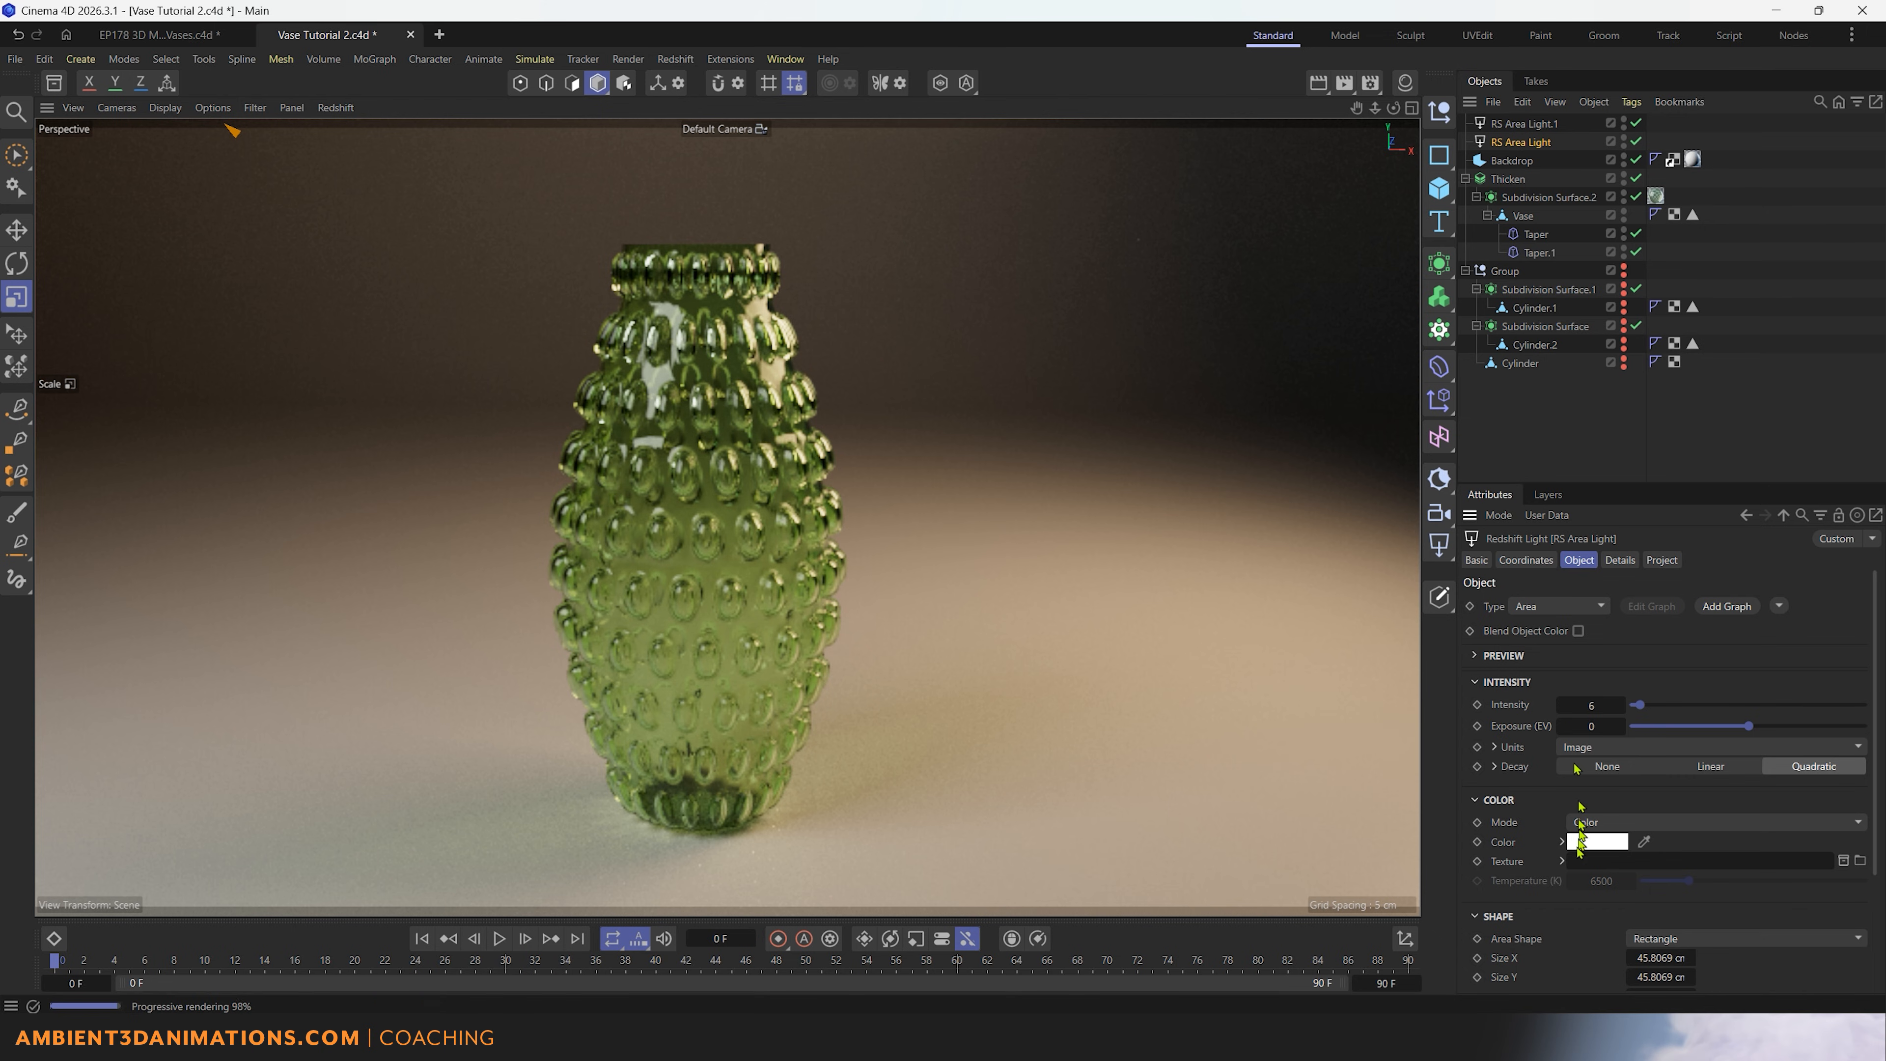
pyautogui.scroll(-3, 1530, 921)
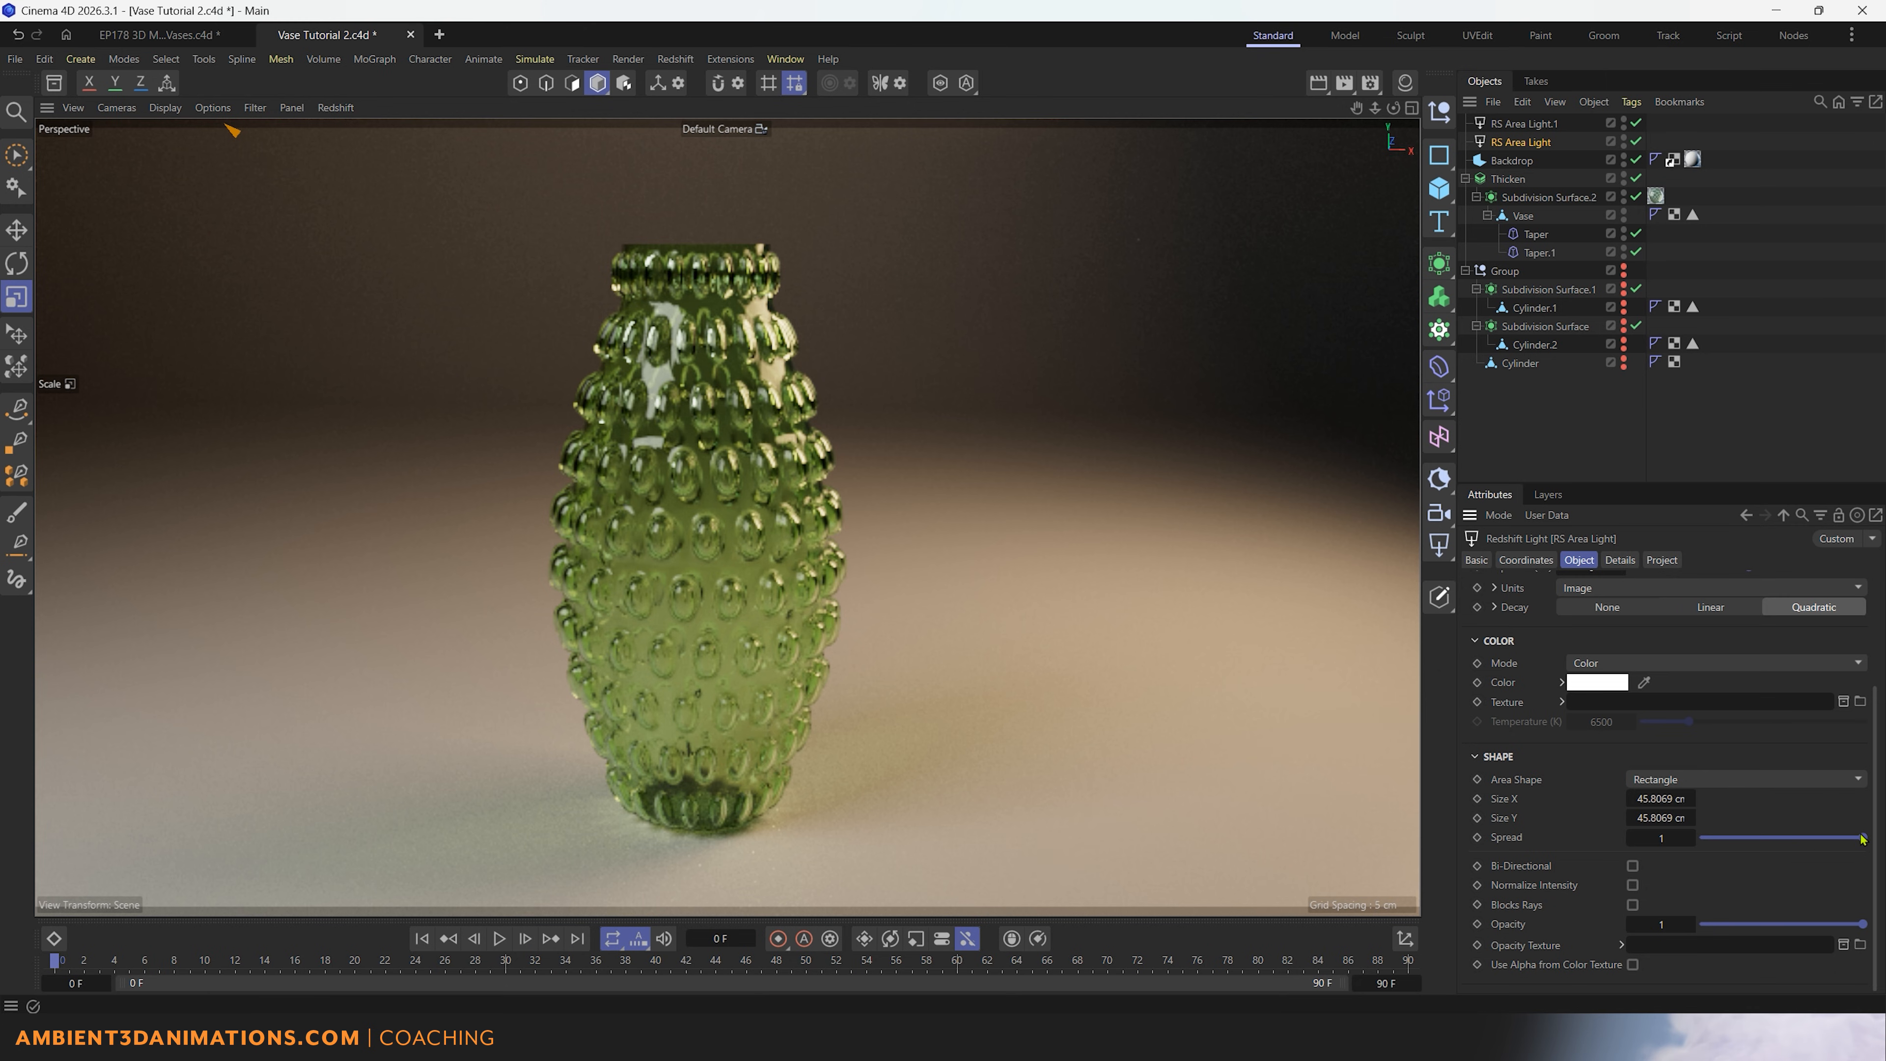
pyautogui.moveTo(1862, 838); pyautogui.dragTo(1768, 839)
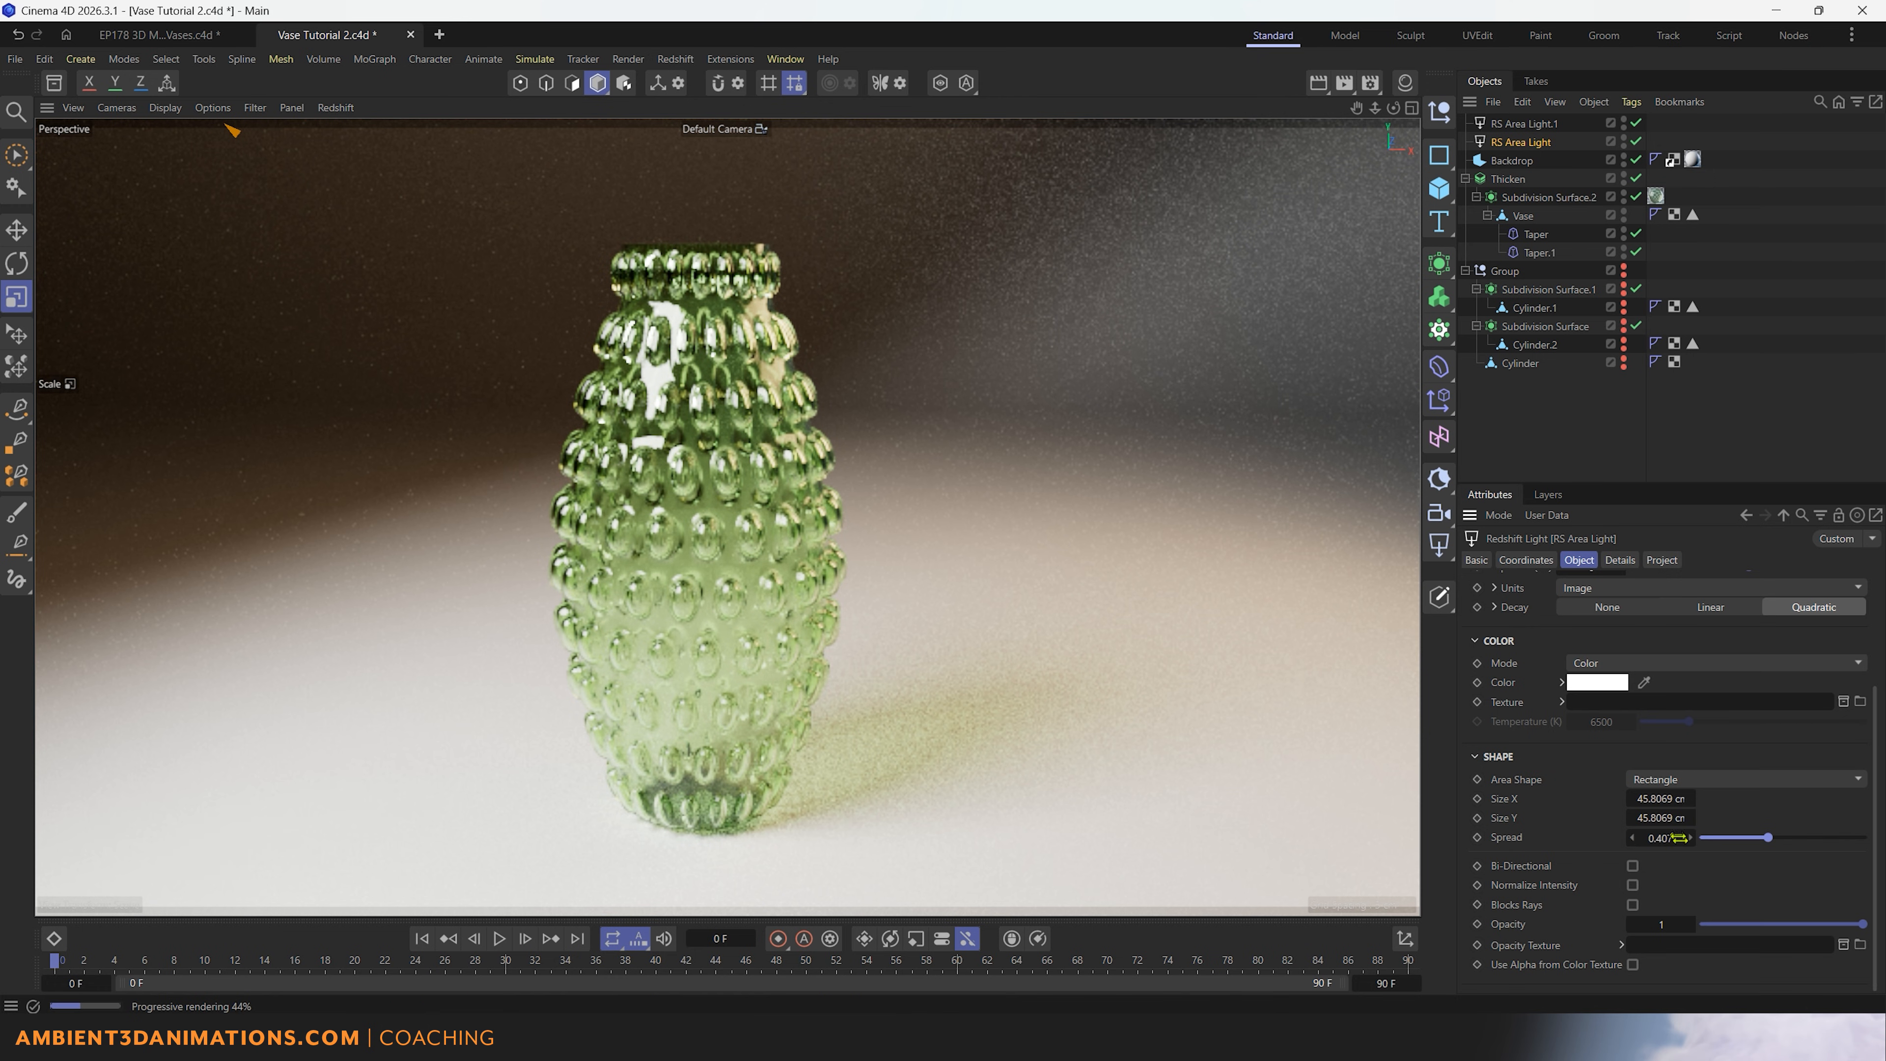
# Step: Reduce the Spread of RS Area Light to about 0.308 and set its intensity to 2
pyautogui.moveTo(1766, 838); pyautogui.dragTo(1752, 838)
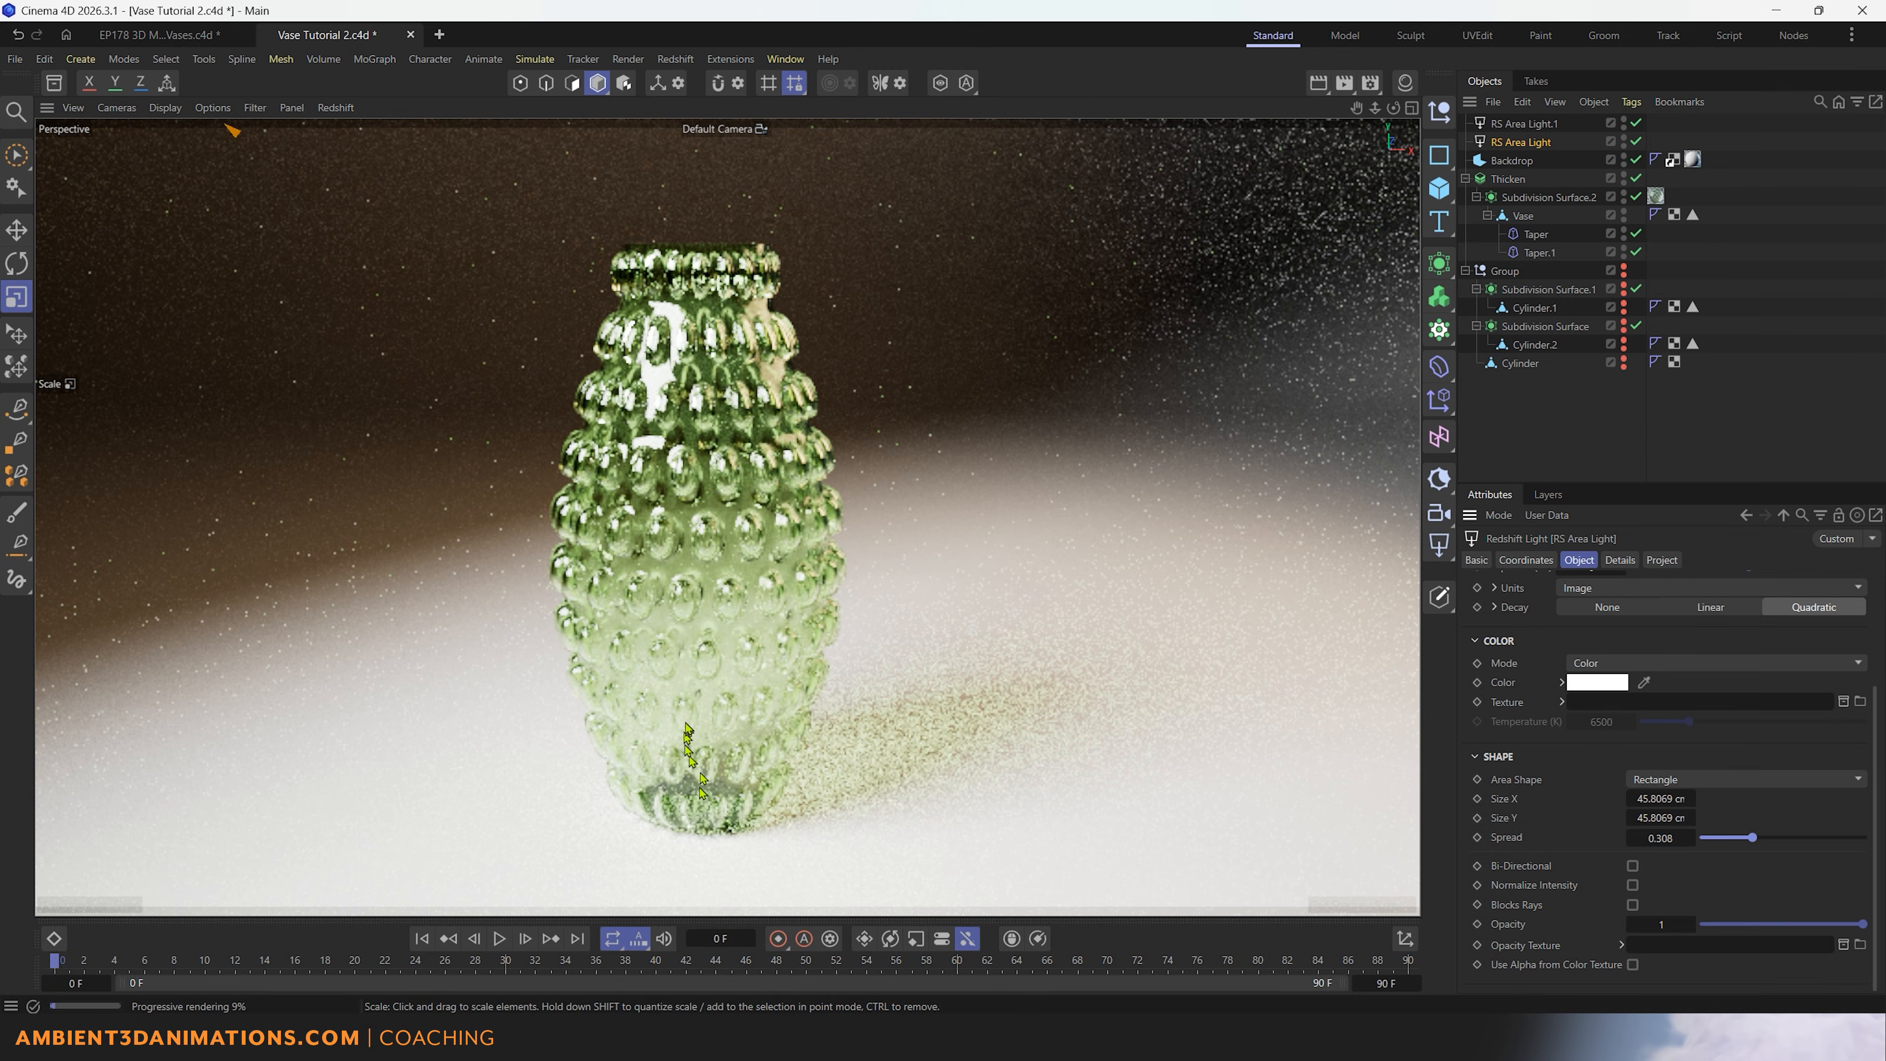
pyautogui.scroll(3, 1519, 798)
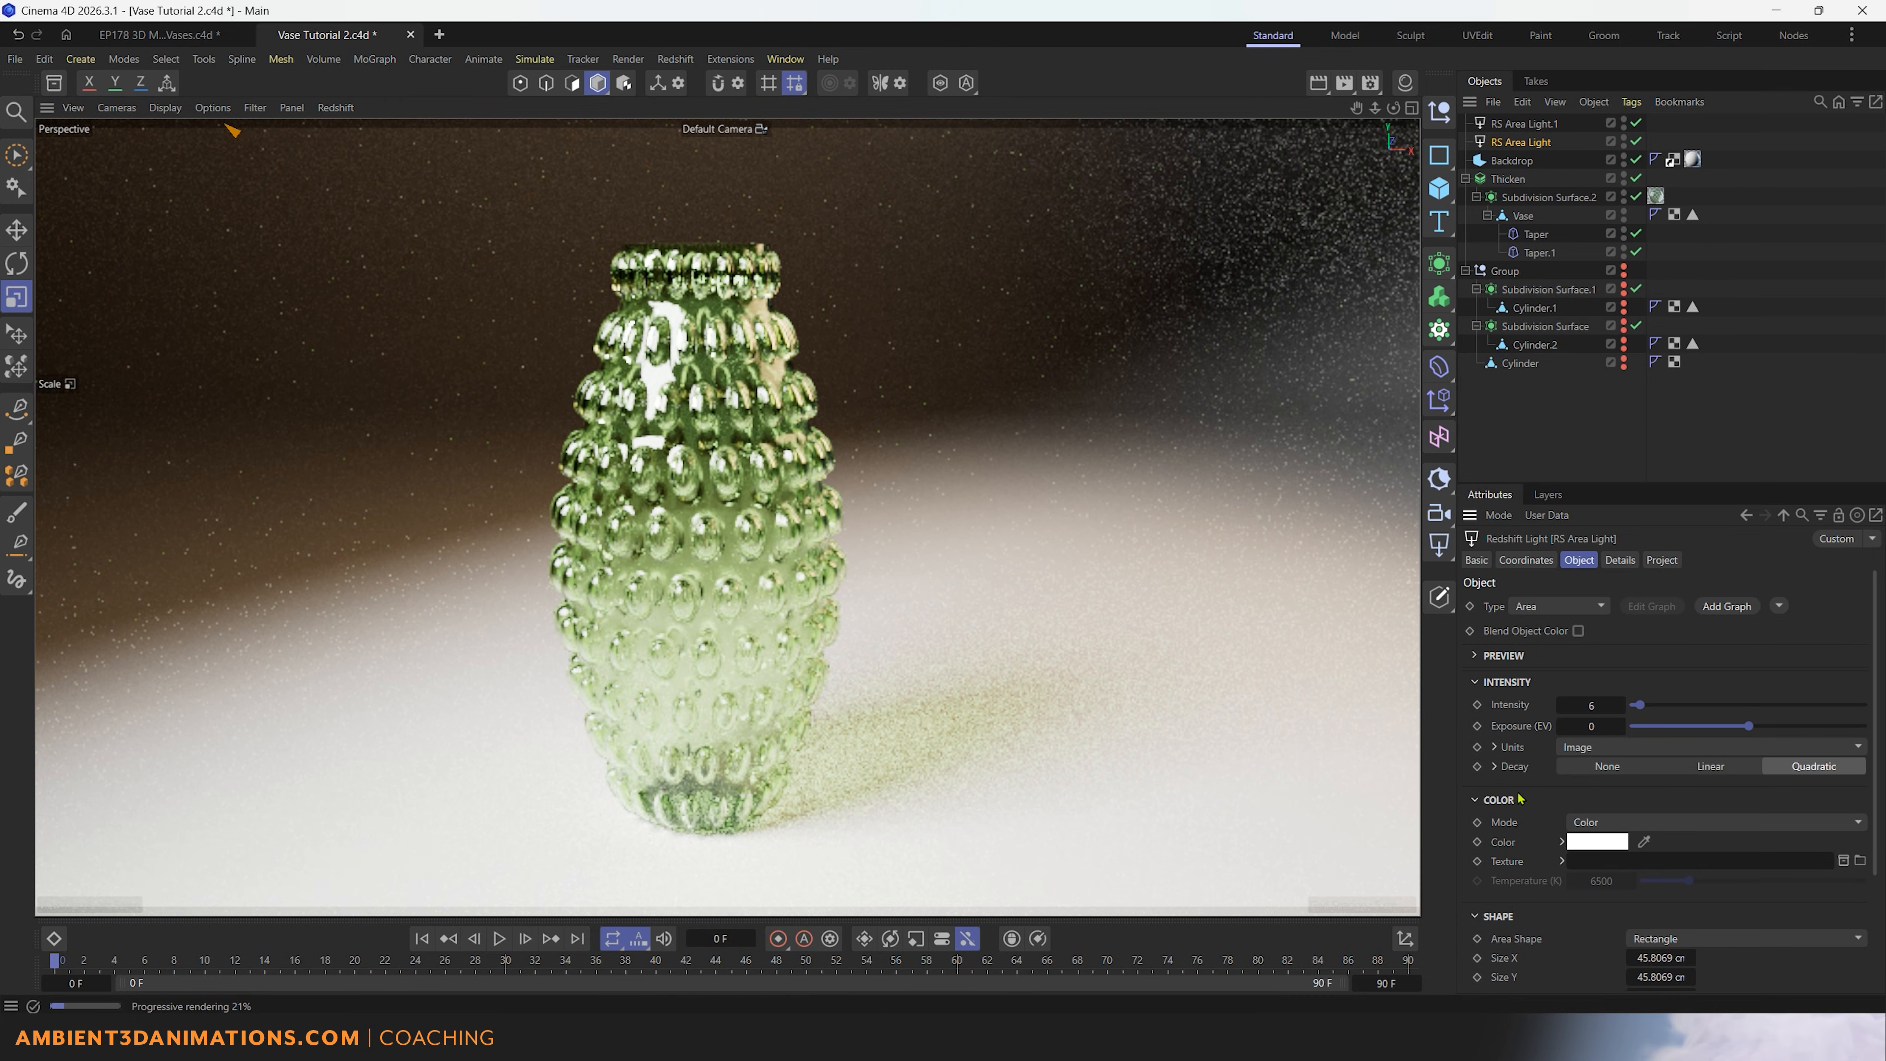
pyautogui.click(1604, 703)
pyautogui.press('BackSpace')
pyautogui.write('2')
pyautogui.press('Return')
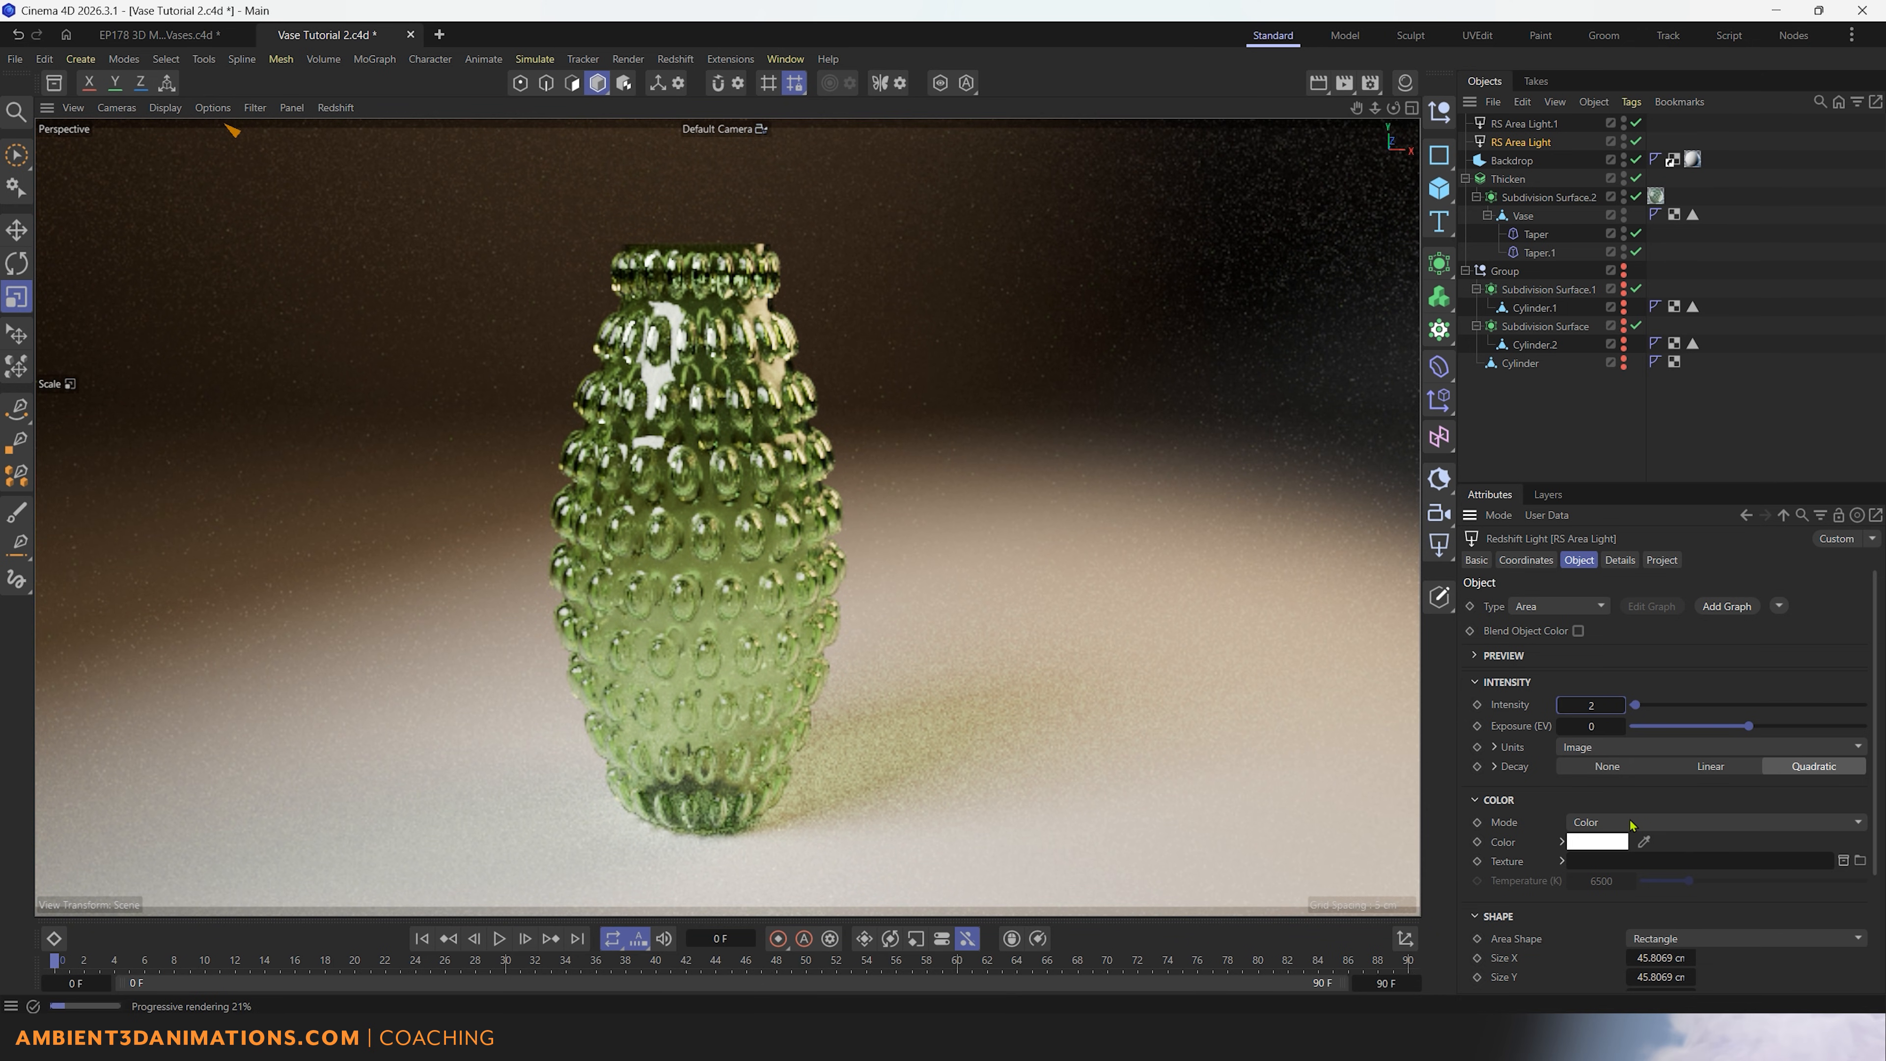
# Step: Switch the color mode of RS Area Light to Temperature and set the temperature to 4500 K
pyautogui.click(1629, 822)
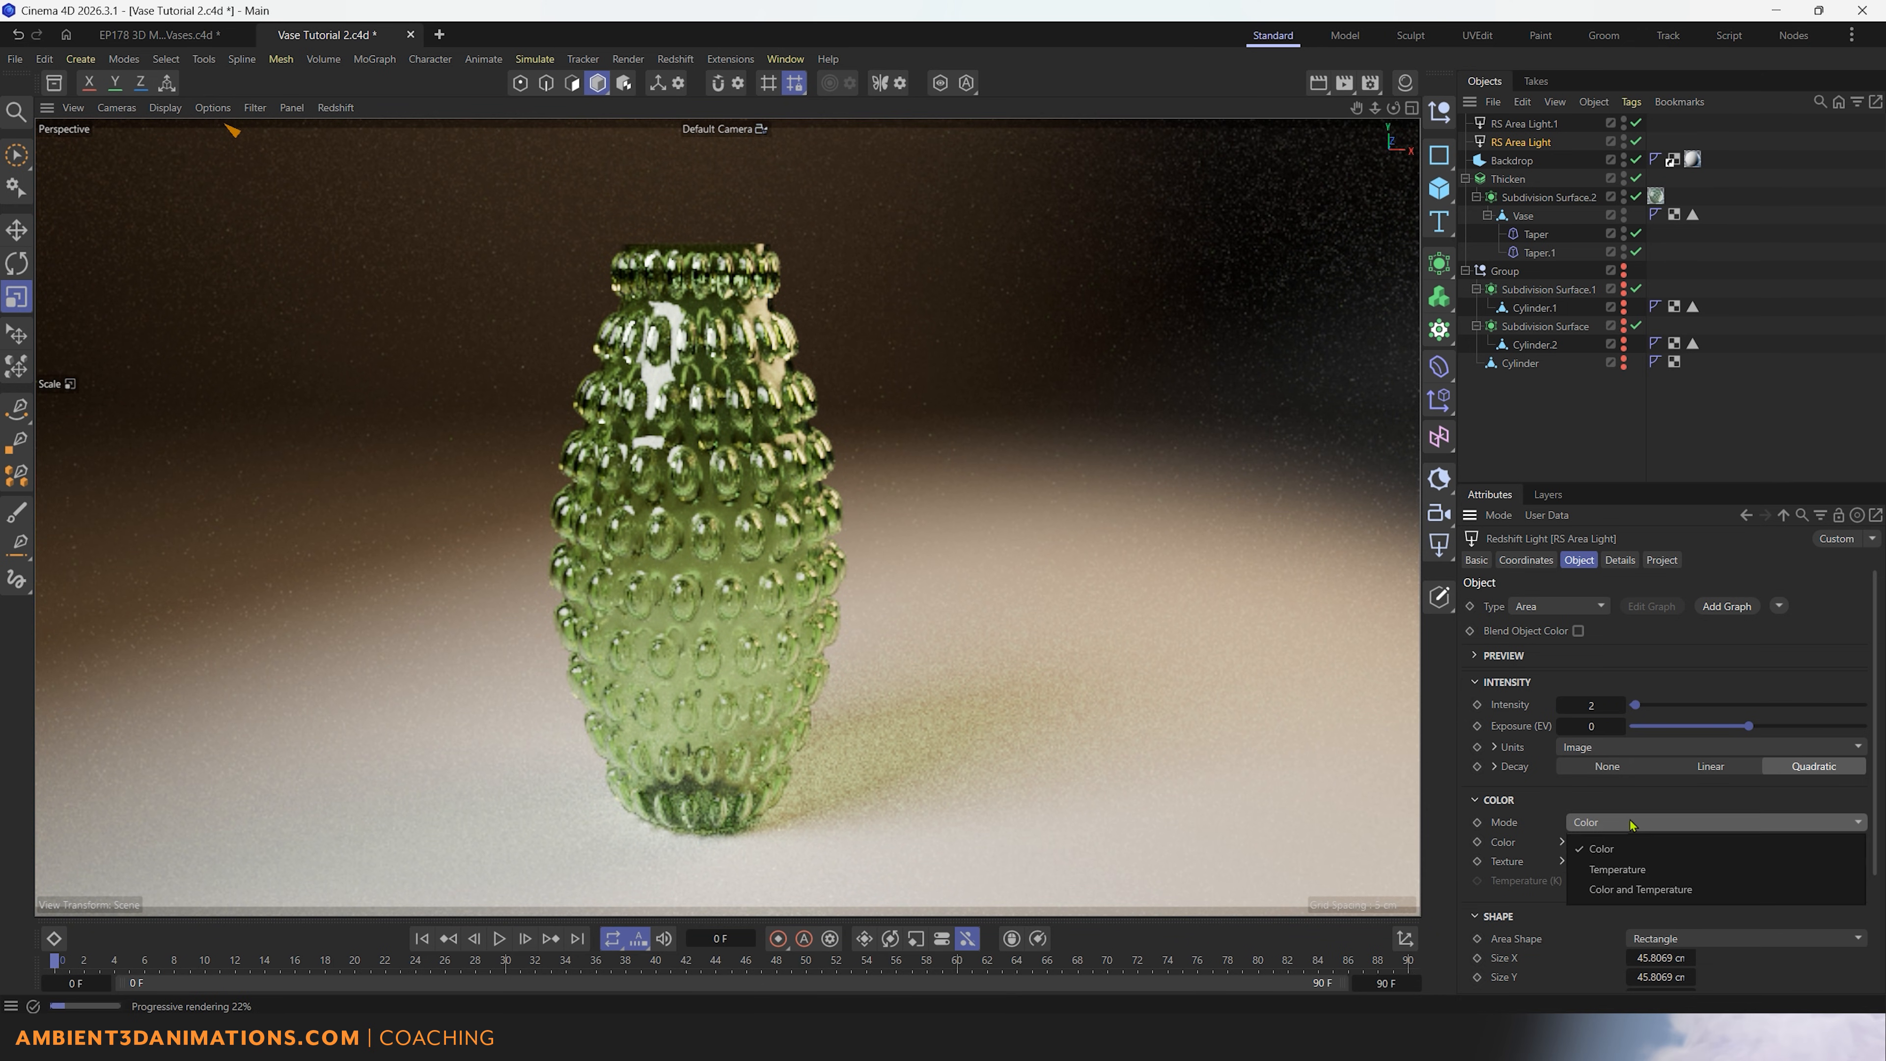
pyautogui.click(1628, 870)
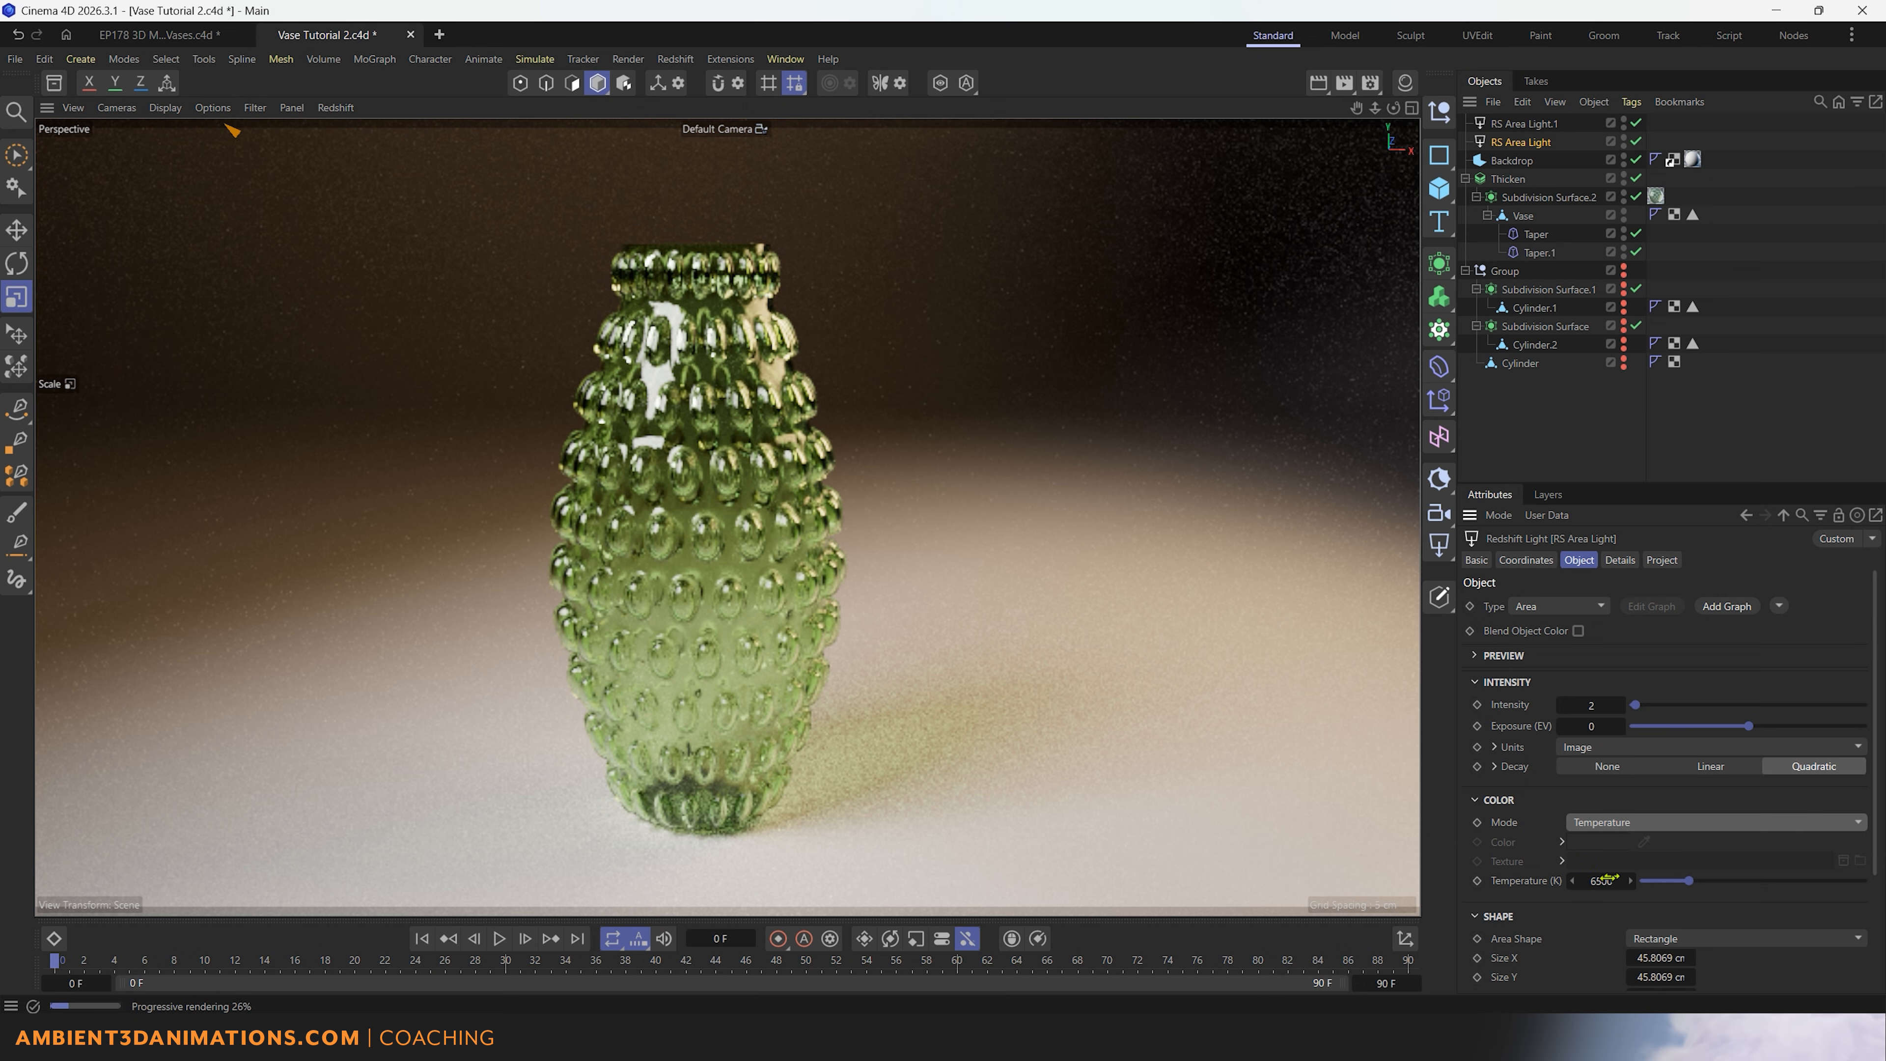
pyautogui.click(1669, 881)
pyautogui.moveTo(1670, 886); pyautogui.dragTo(1679, 885)
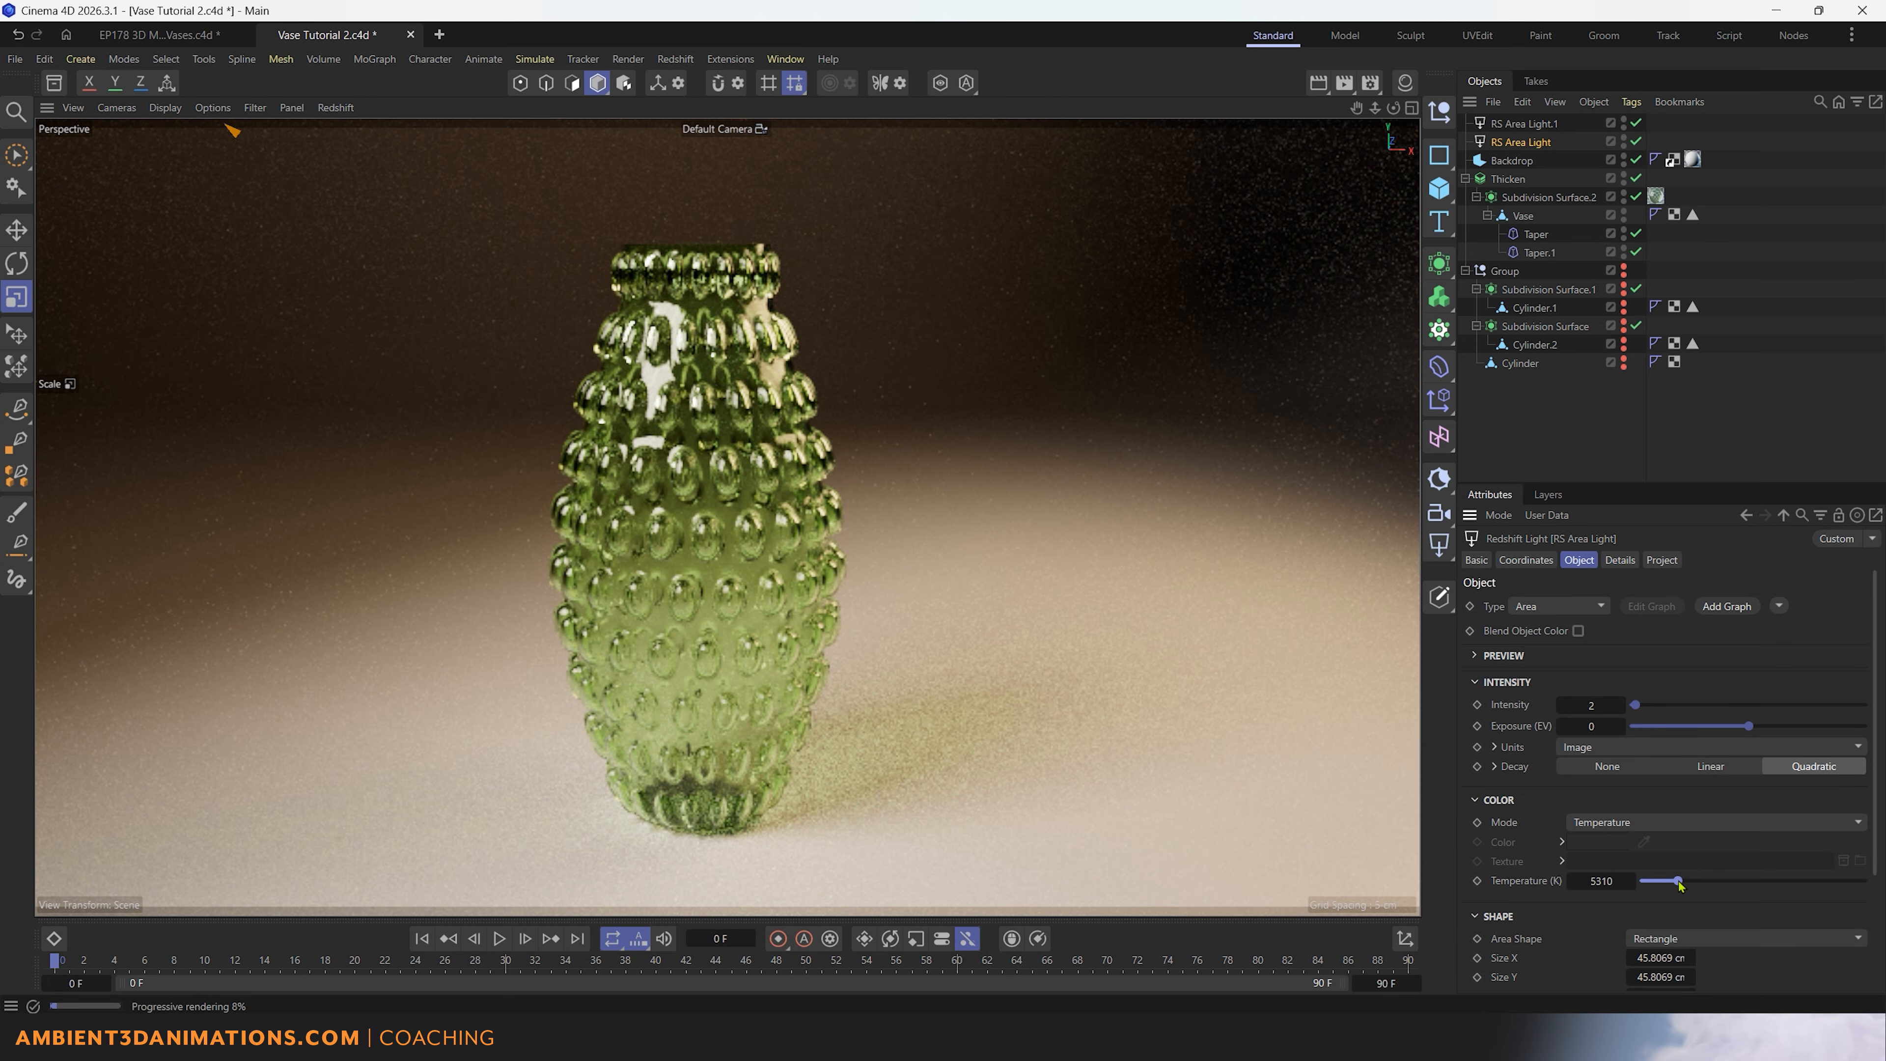
pyautogui.moveTo(1606, 882); pyautogui.dragTo(1608, 881)
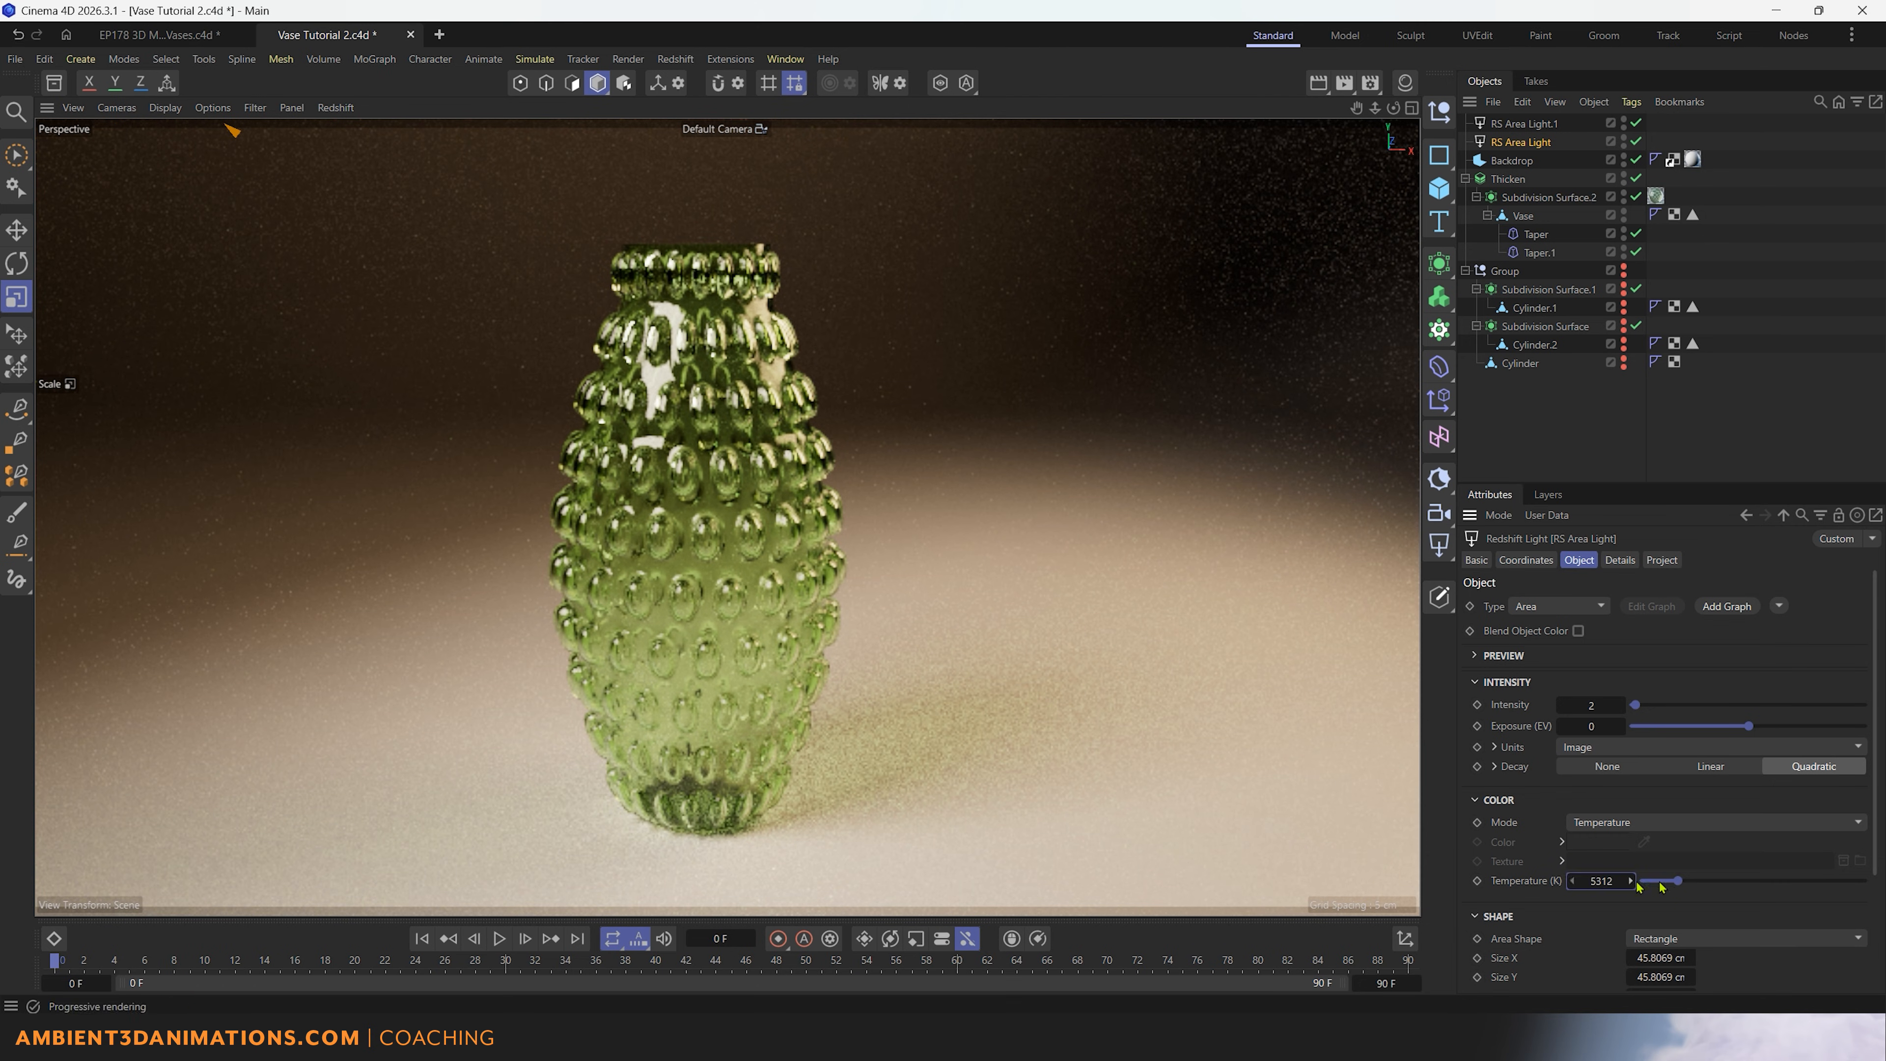
pyautogui.click(1604, 882)
pyautogui.press('BackSpace')
pyautogui.write('4500')
pyautogui.press('Return')
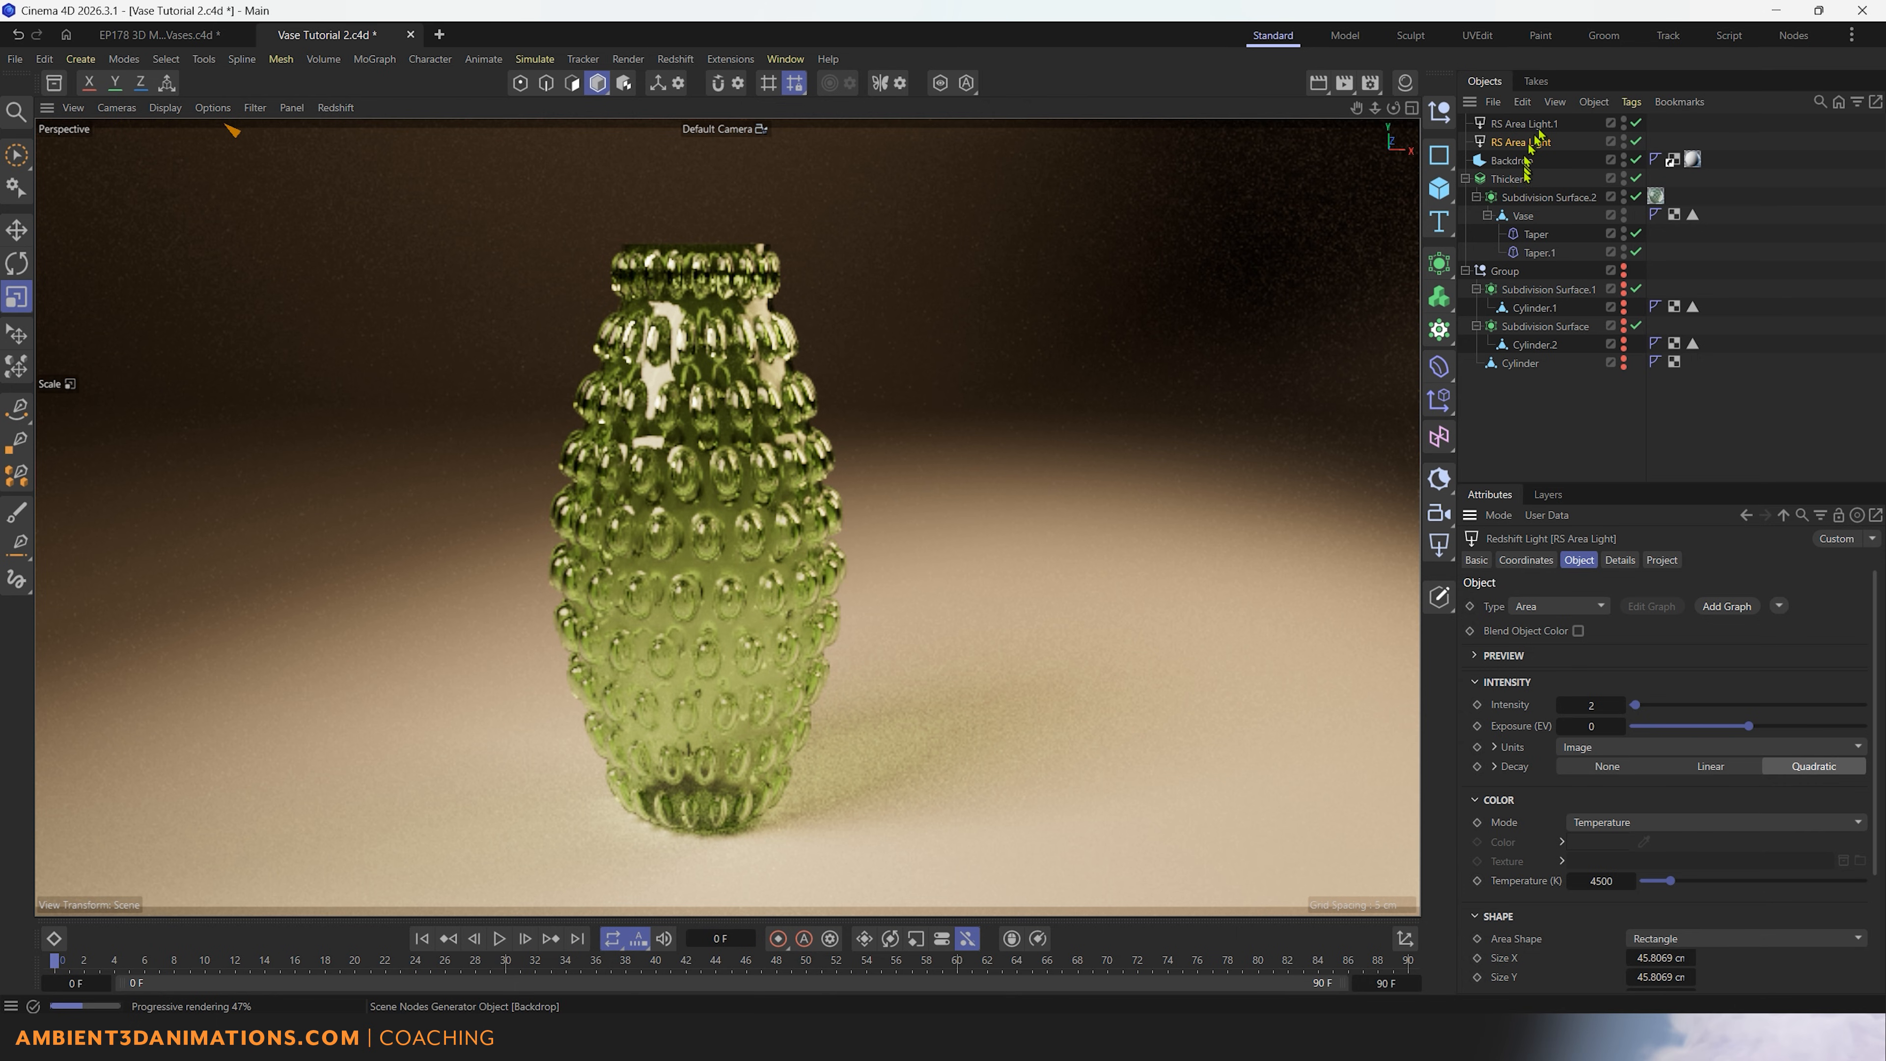
# Step: Set the Spread of RS Area Light to 0.3 in its shape settings
pyautogui.scroll(-3, 1518, 884)
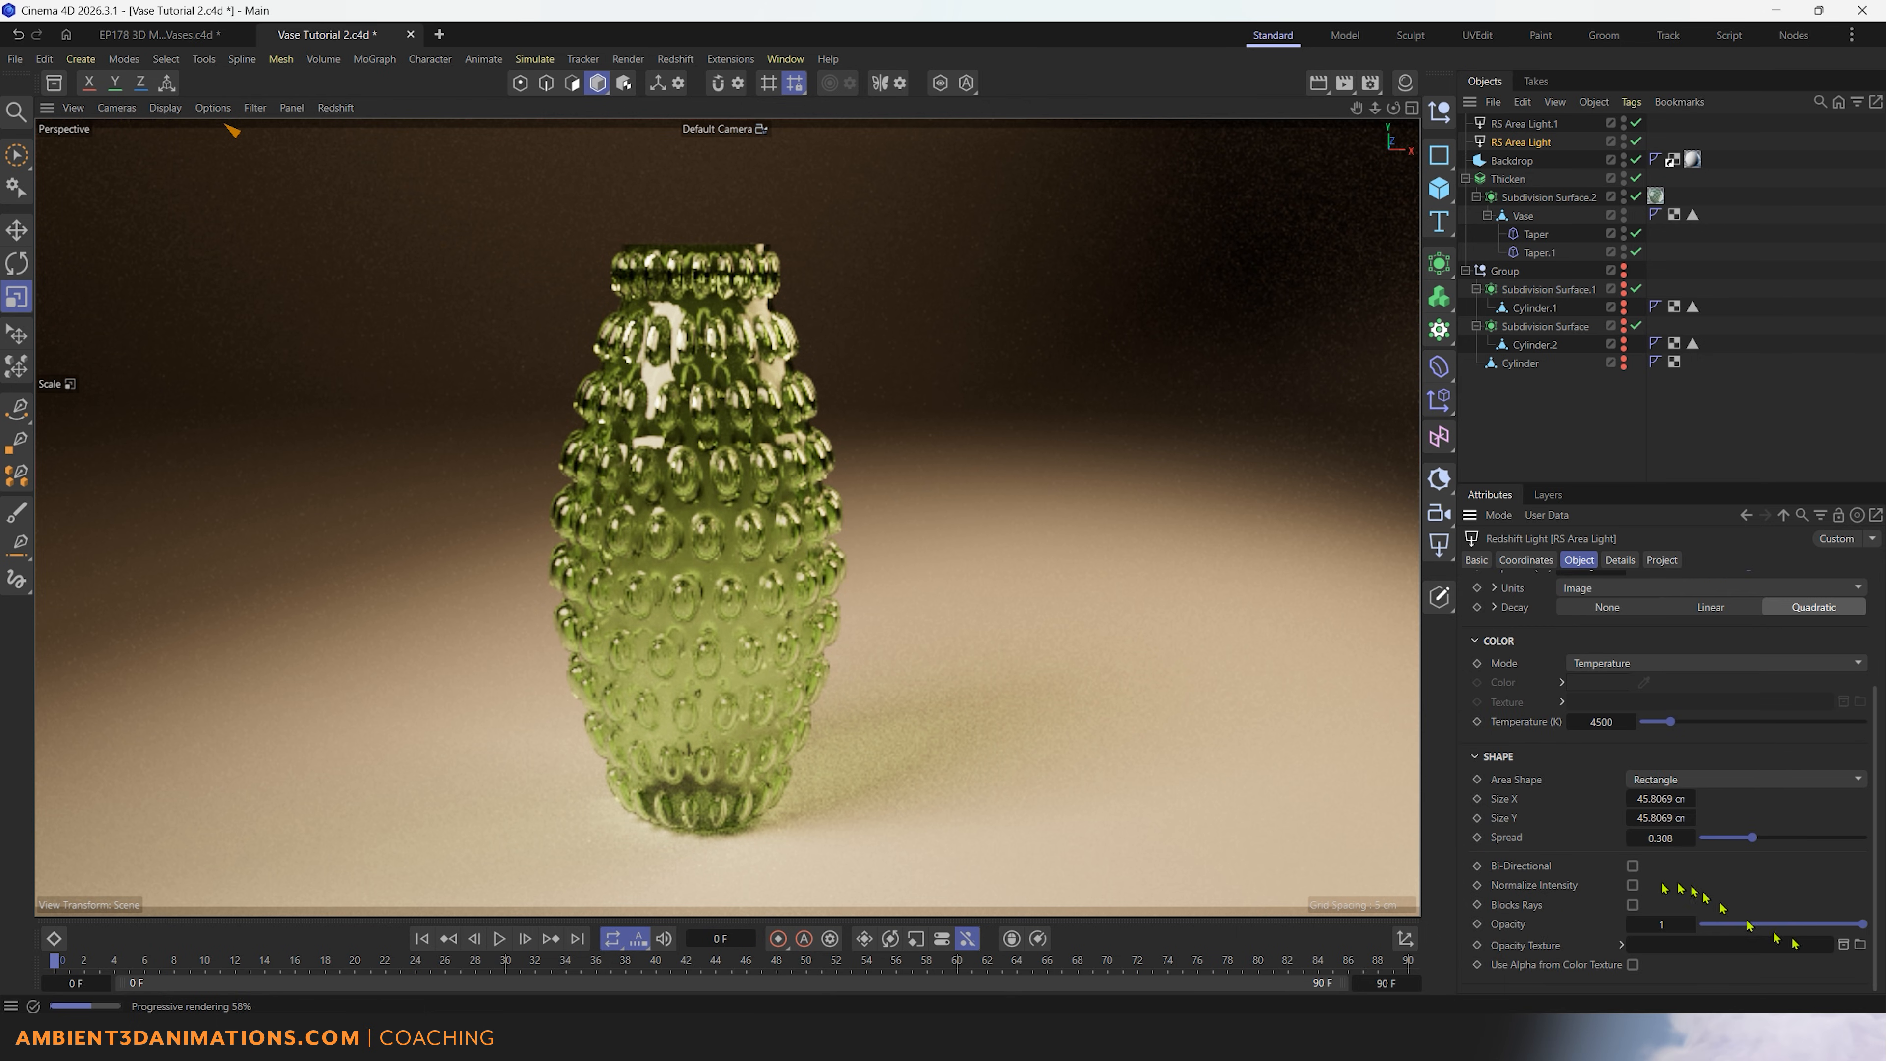
pyautogui.doubleClick(1670, 838)
pyautogui.press('BackSpace')
pyautogui.write('.3')
pyautogui.press('Return')
# Step: Turn on Bucket Mode for the Redshift IPR and open the render settings, positioned clear of the vase
pyautogui.click(336, 109)
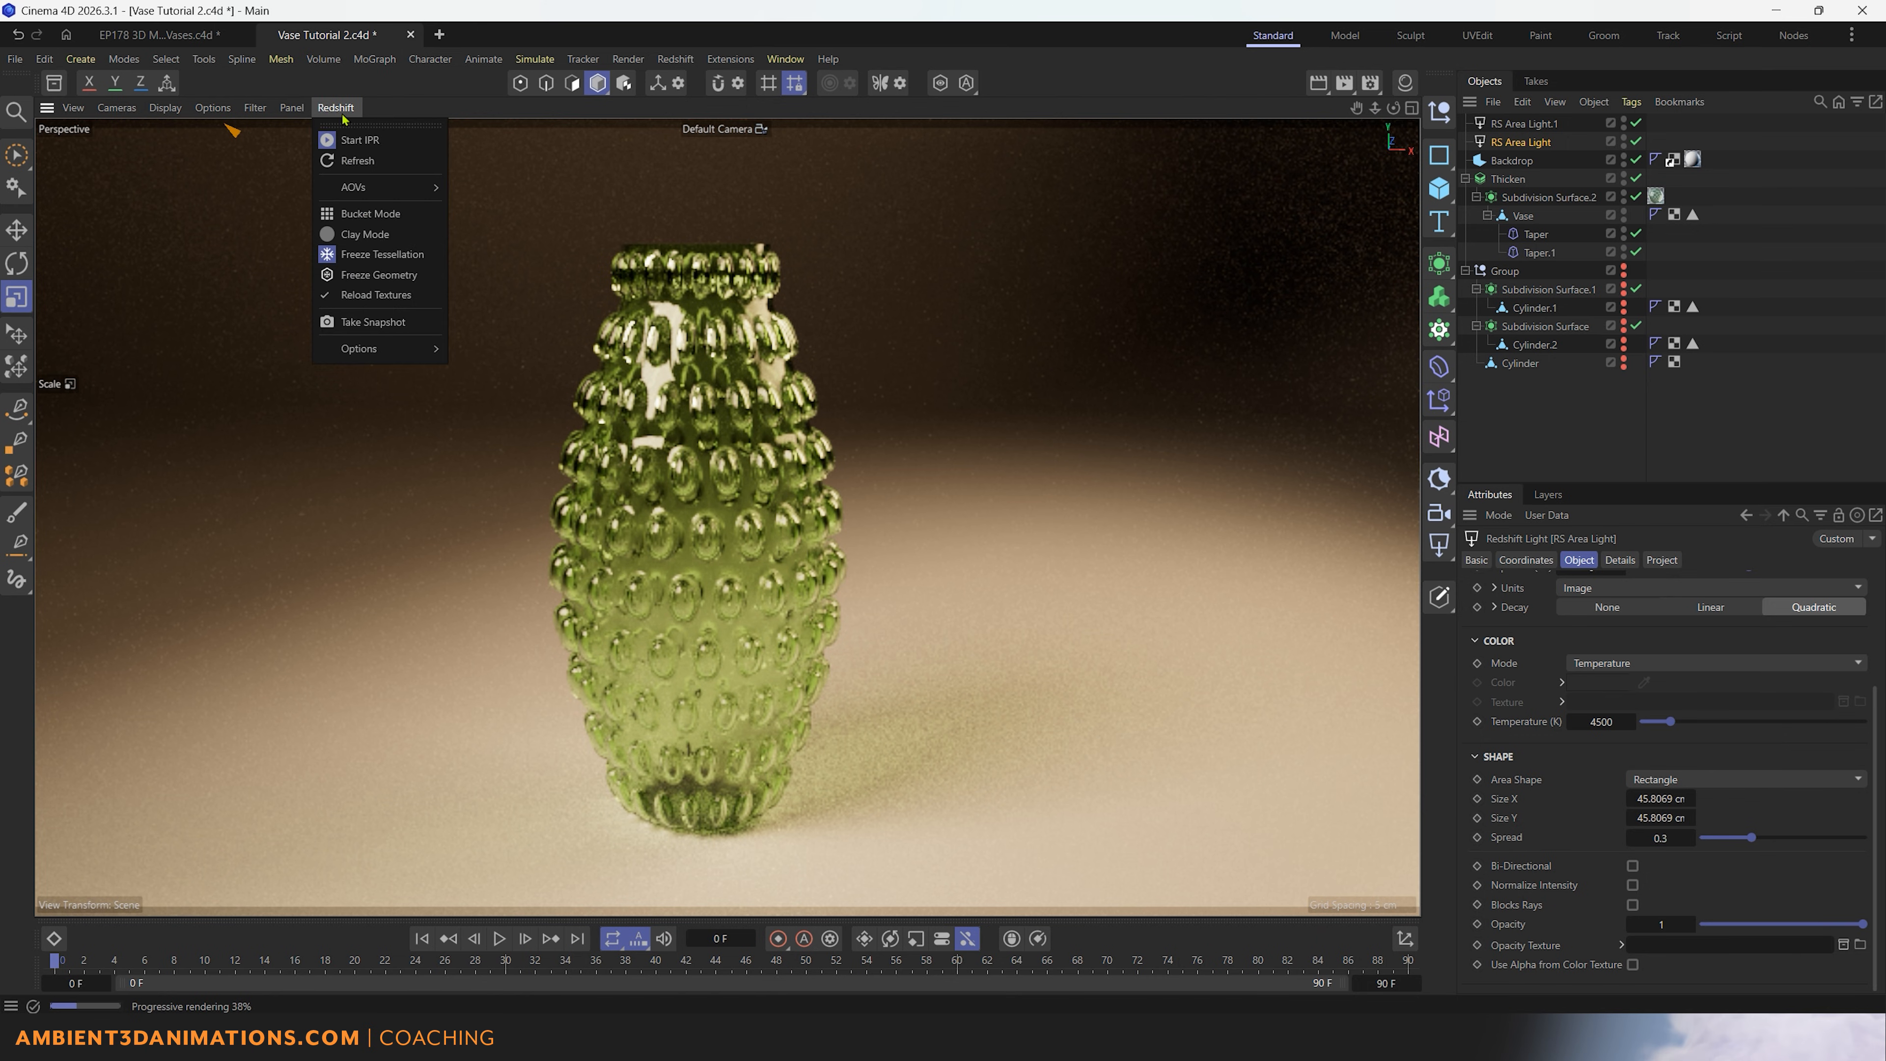
pyautogui.click(370, 215)
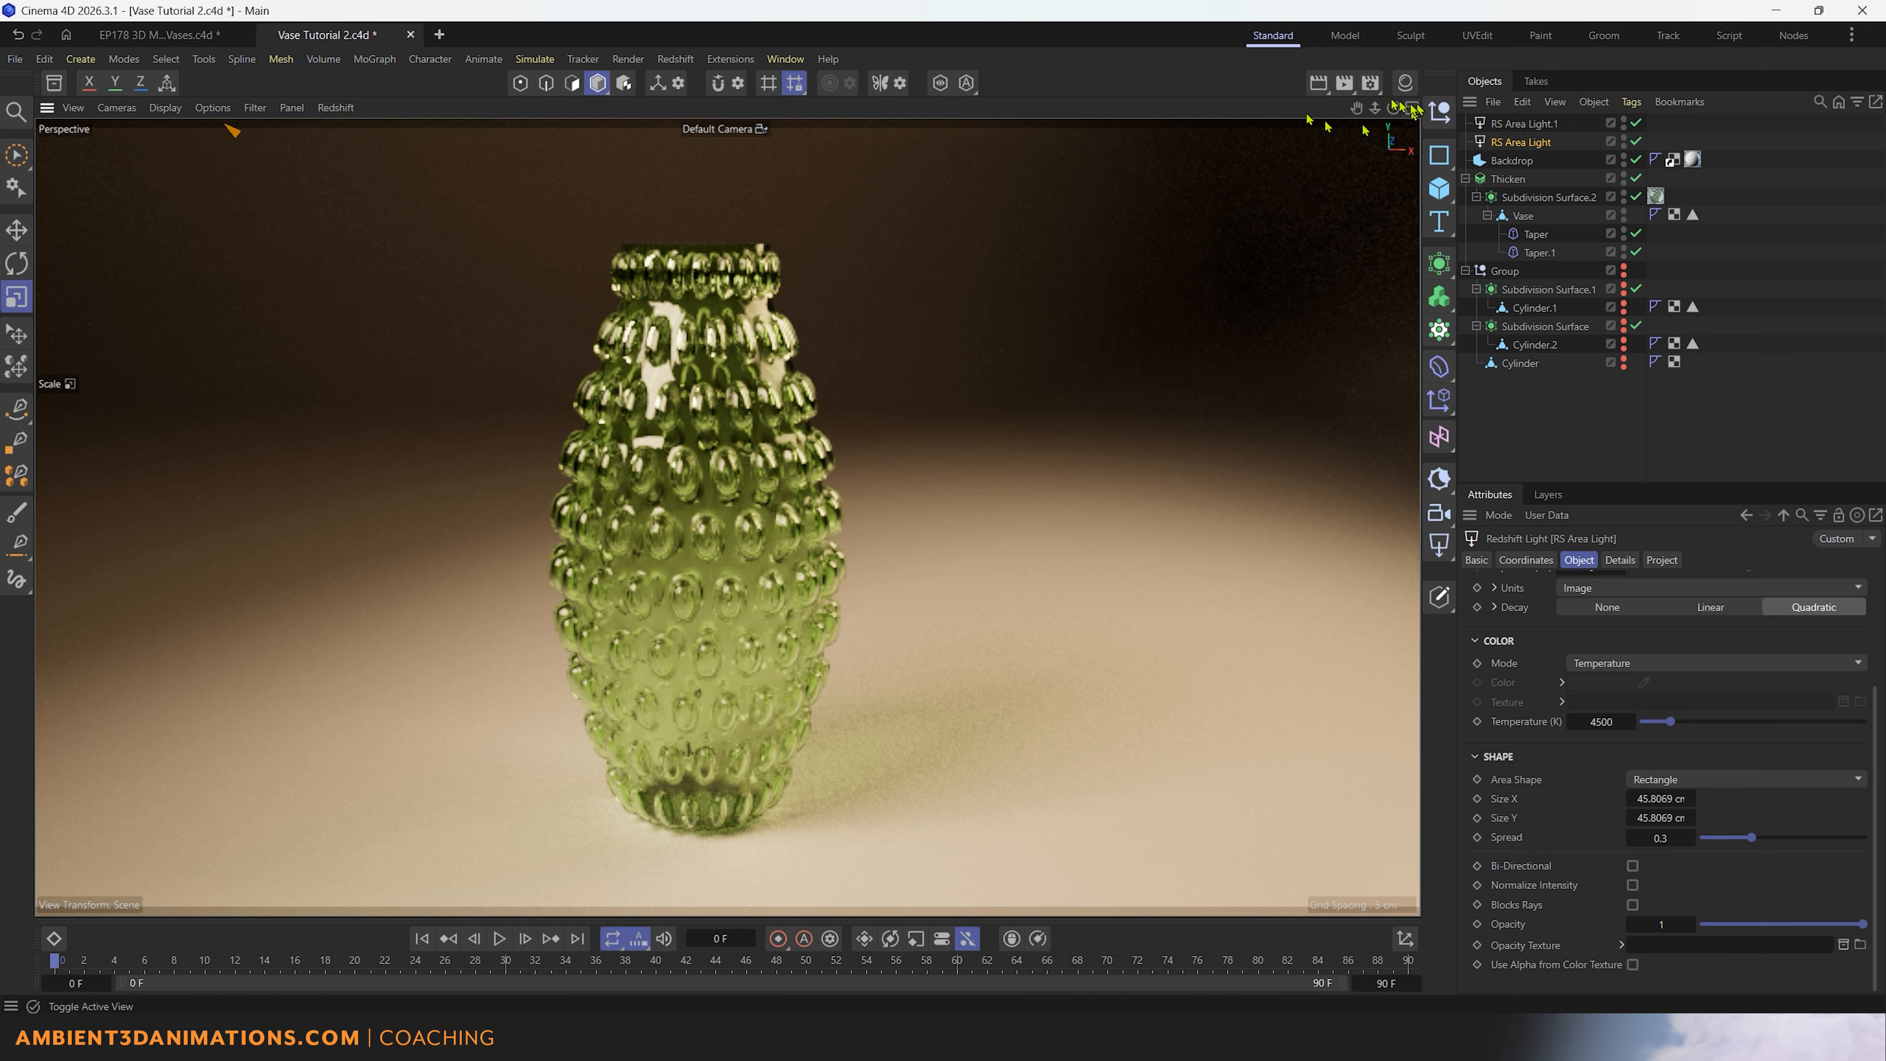
pyautogui.click(1370, 83)
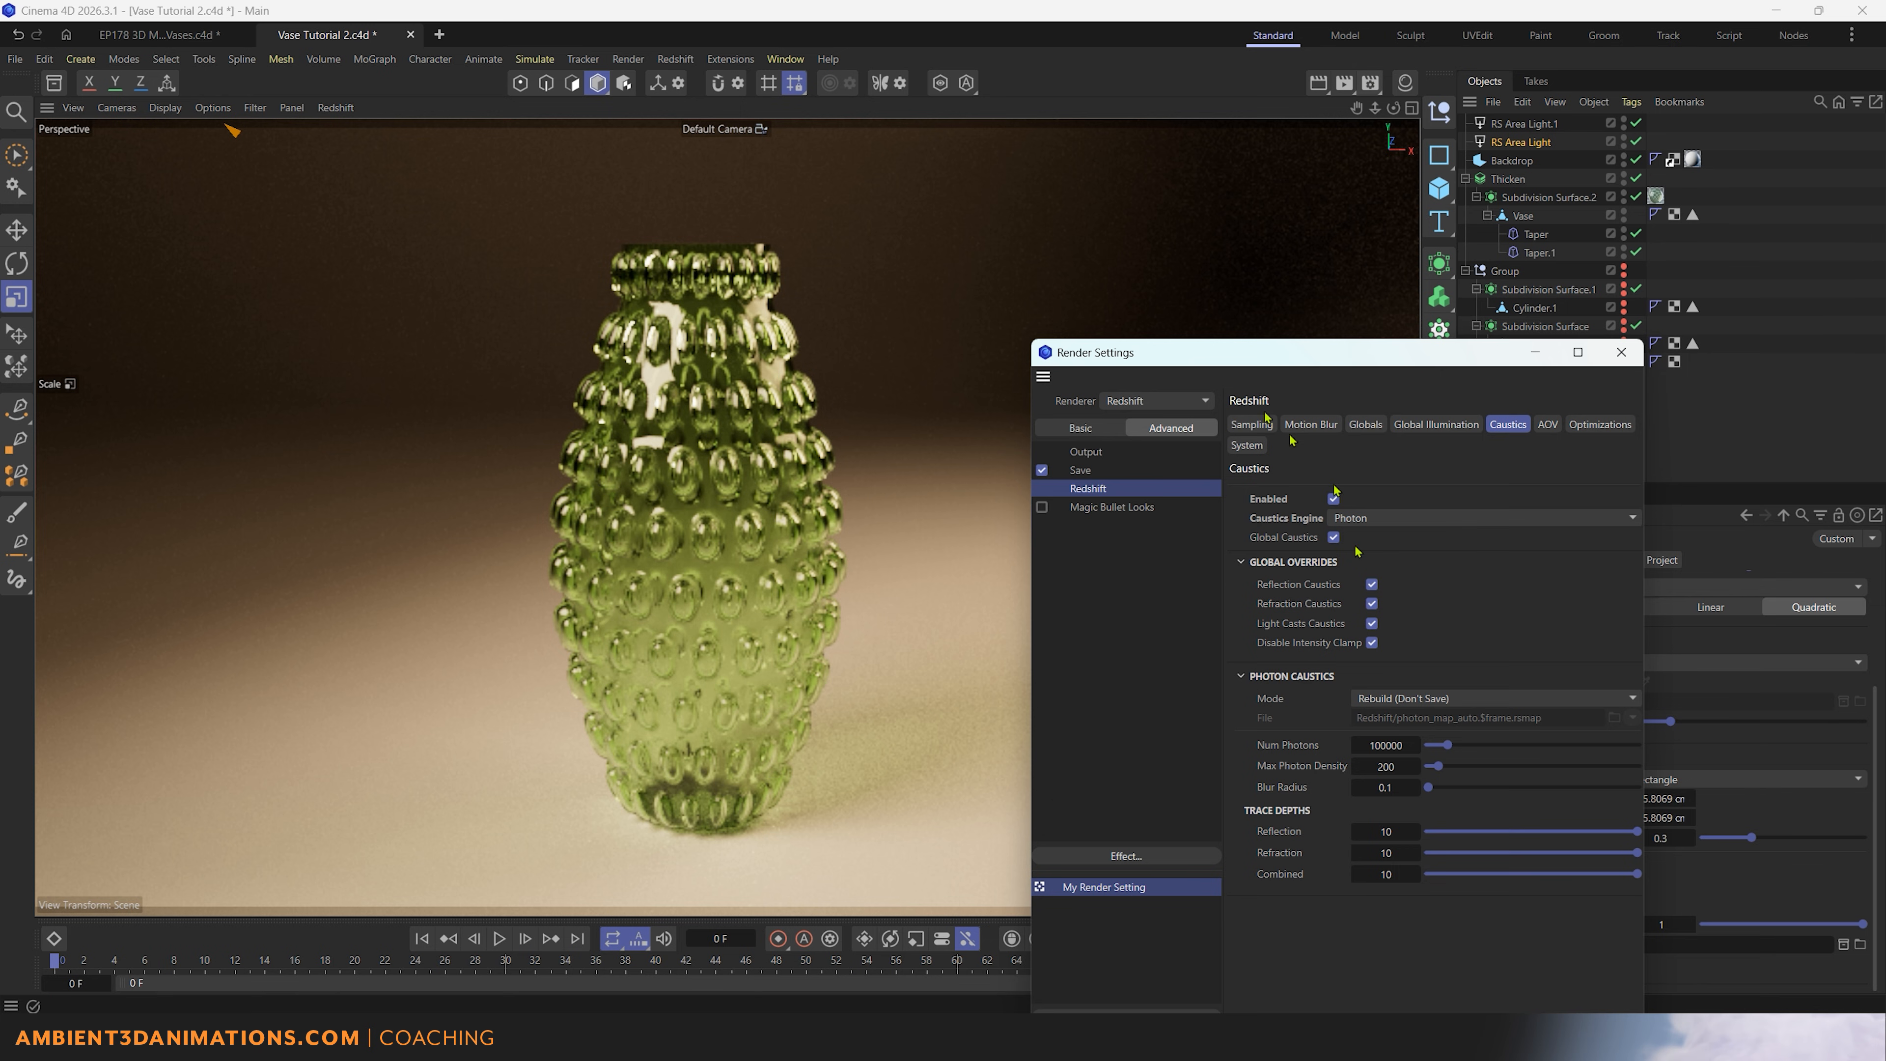
pyautogui.moveTo(1262, 352); pyautogui.dragTo(1220, 202)
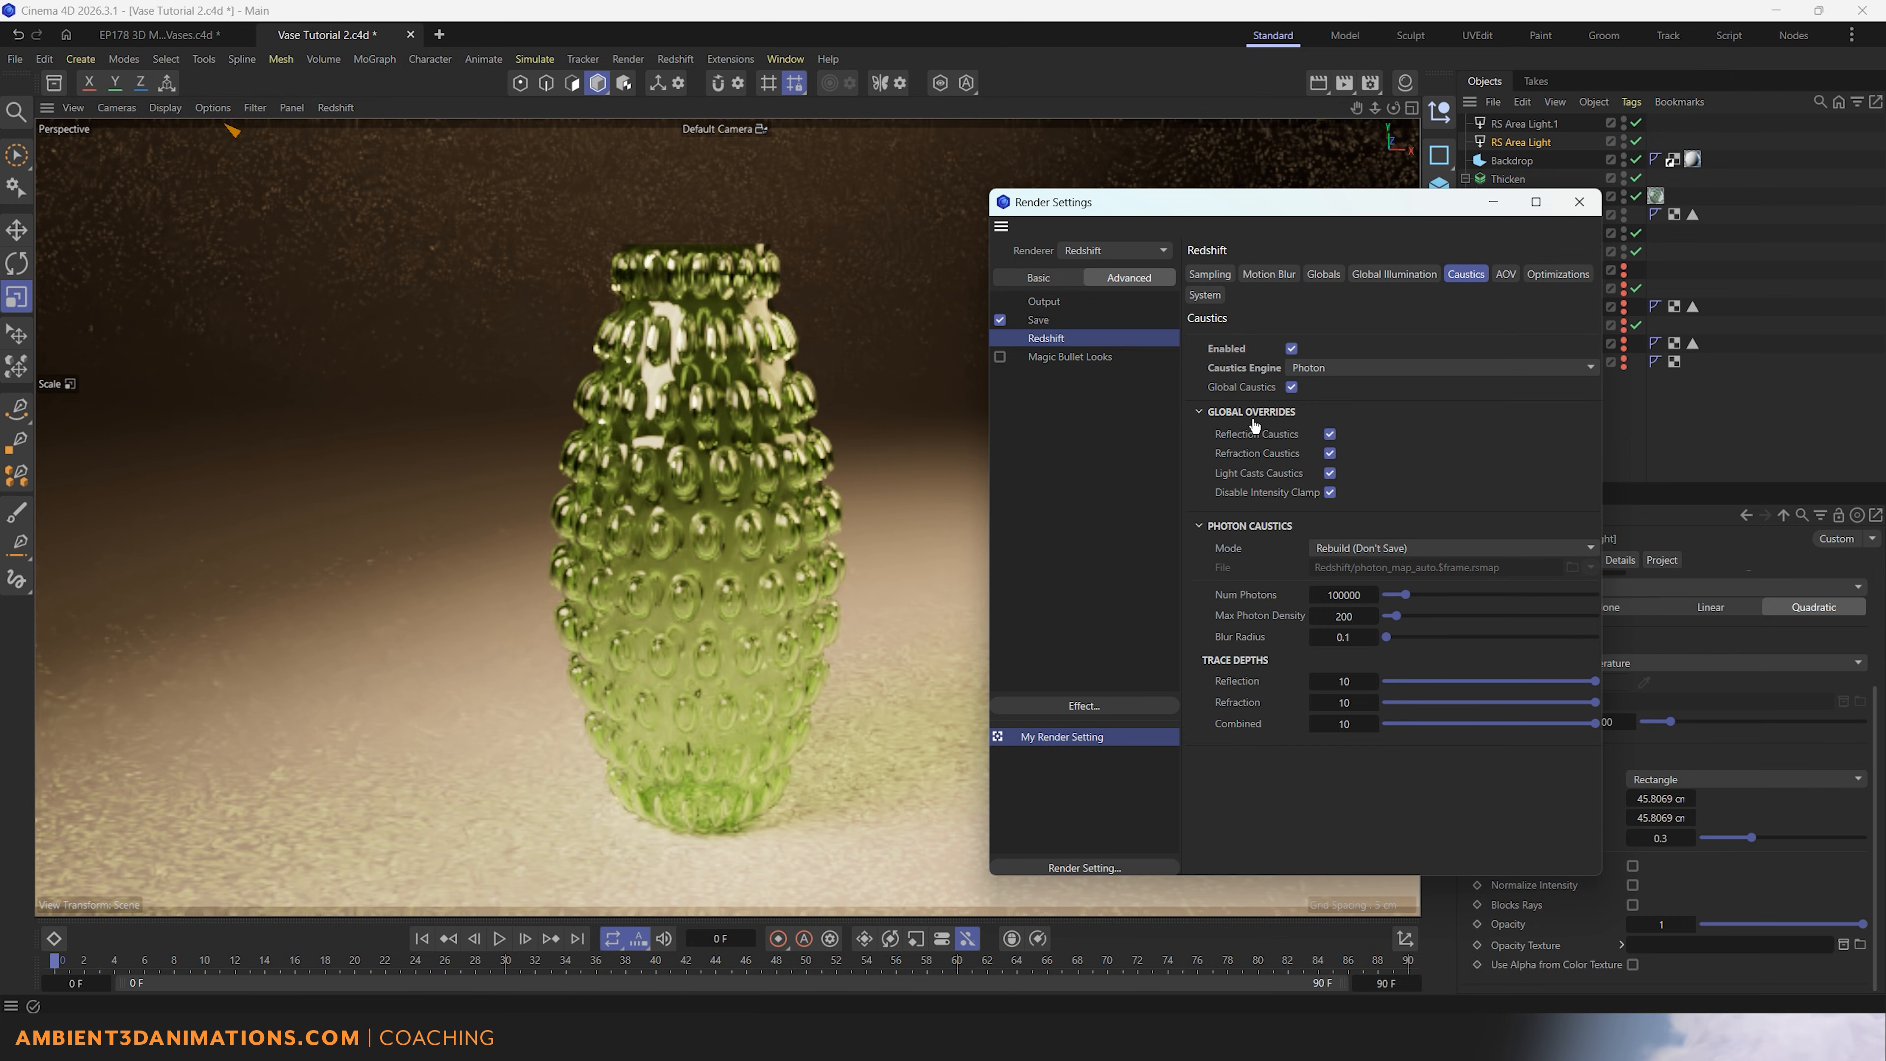
pyautogui.moveTo(1320, 210); pyautogui.dragTo(1643, 178)
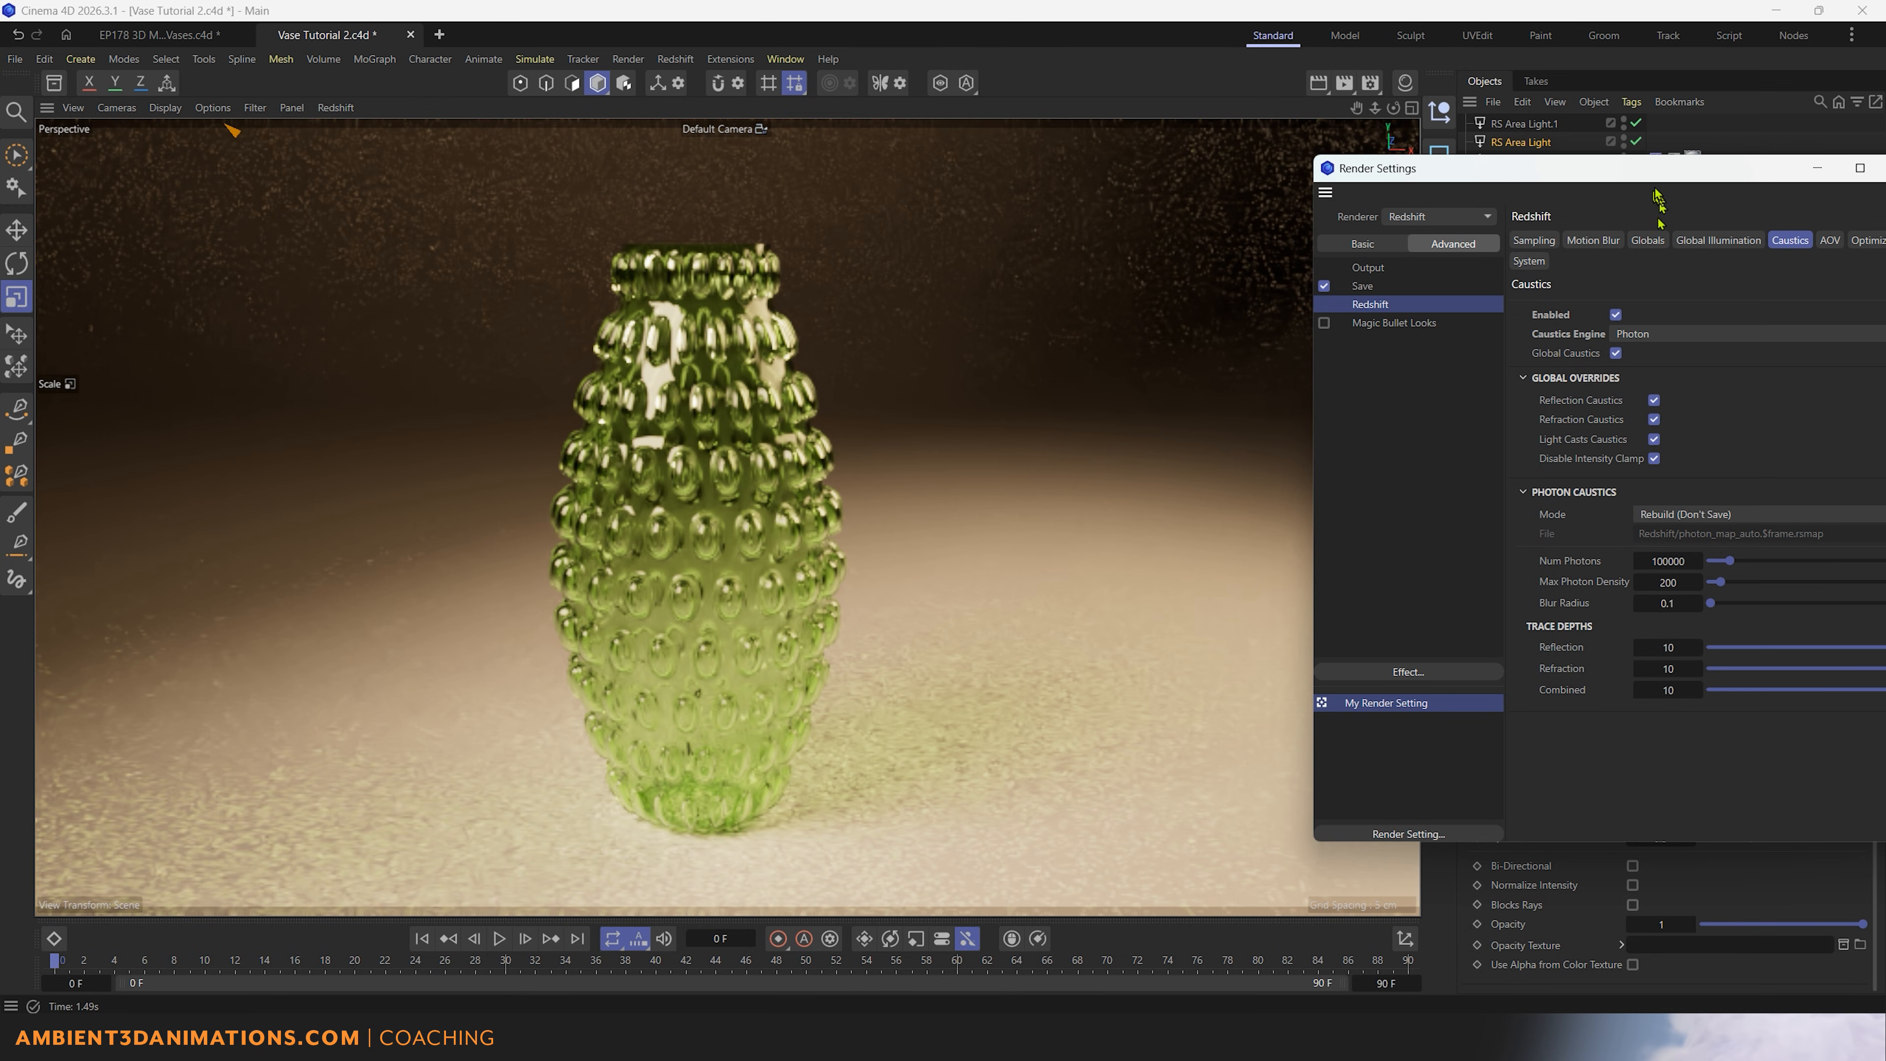
pyautogui.moveTo(1564, 173); pyautogui.dragTo(1401, 183)
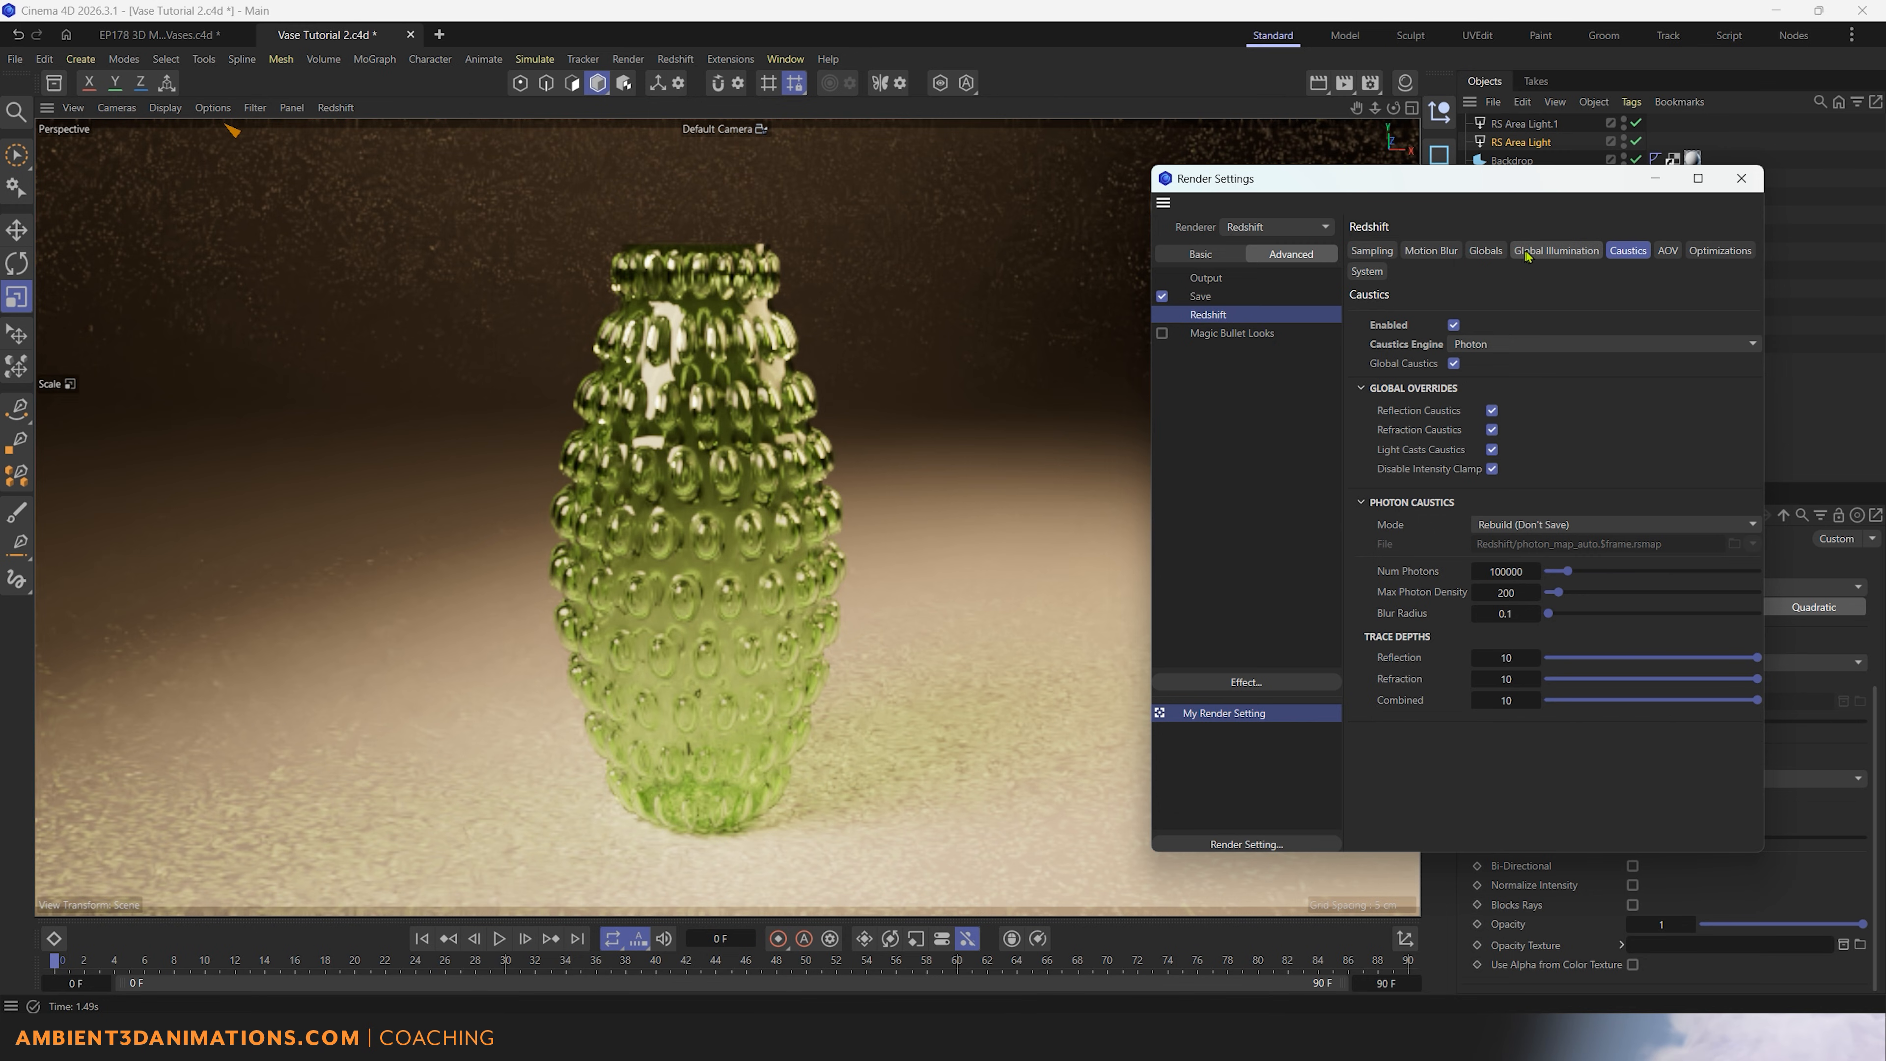
# Step: Enable Automatic Sampling, turn off denoising and collapse the denoising section in the Redshift sampling settings
pyautogui.click(1371, 251)
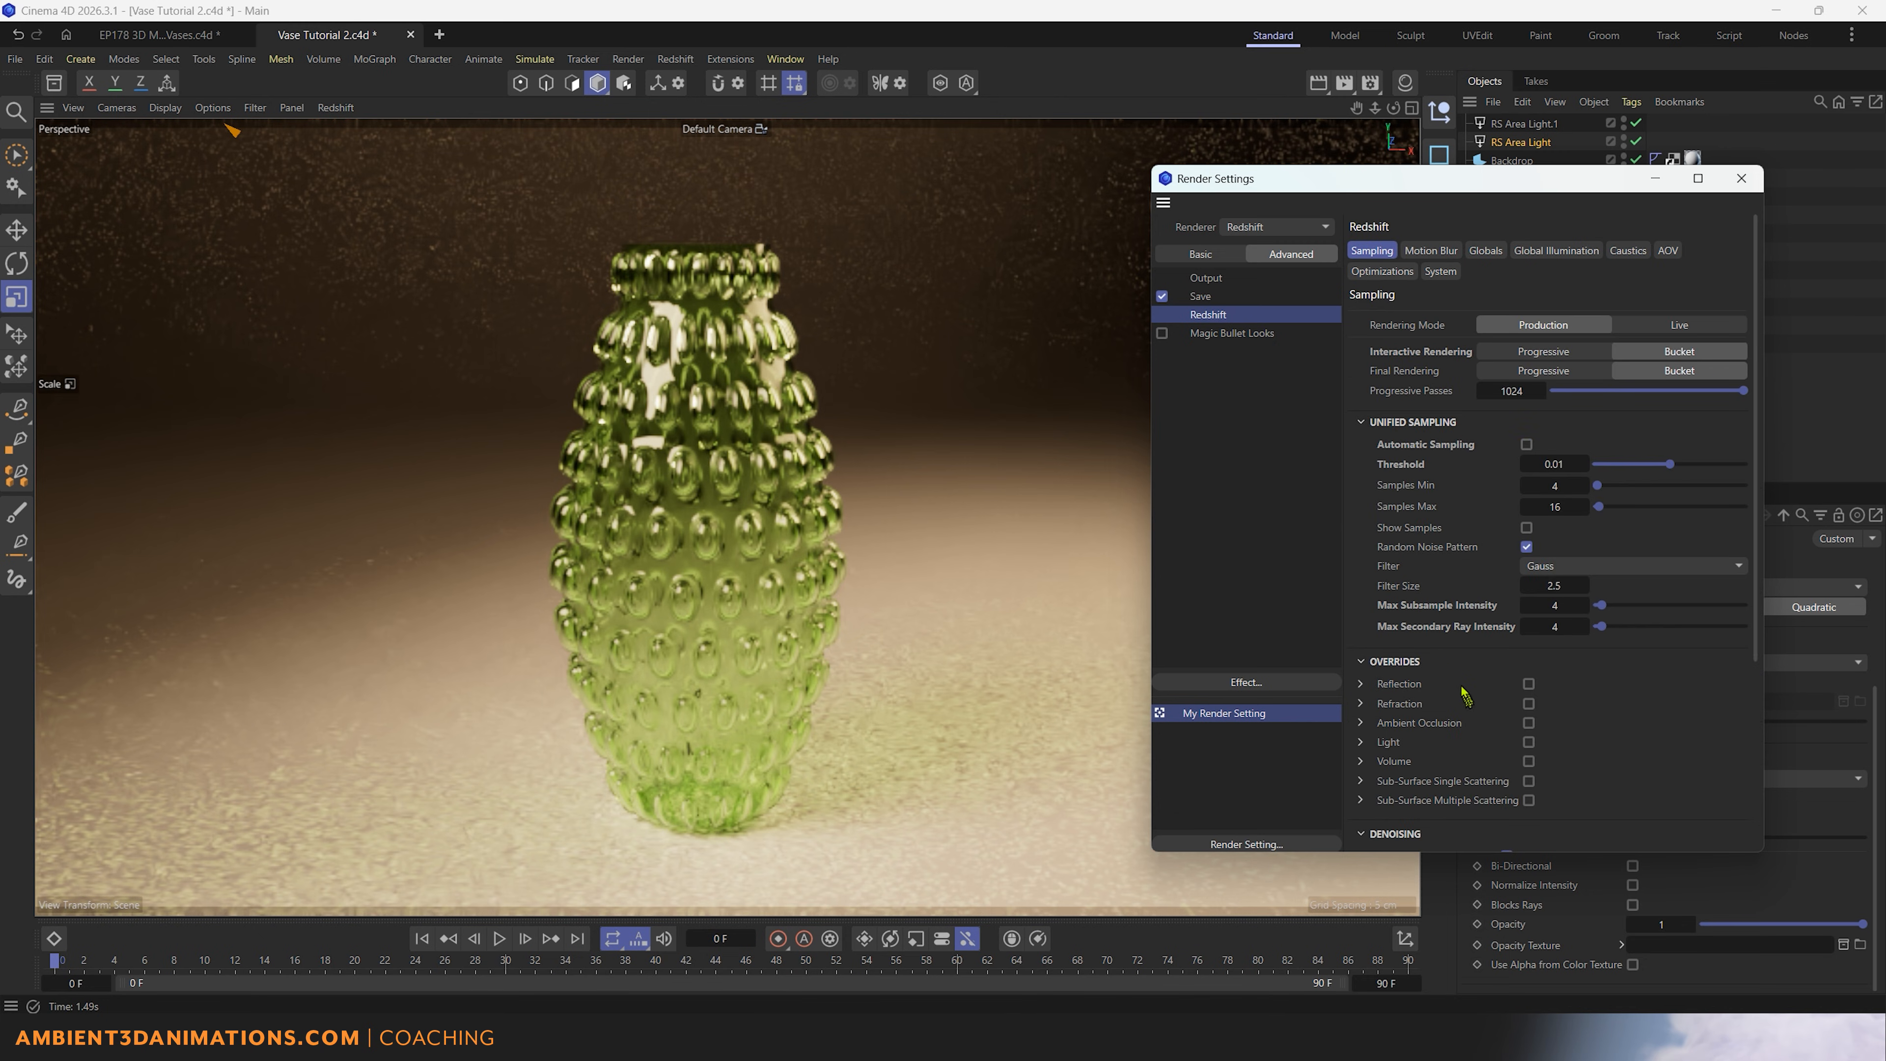
pyautogui.click(1526, 444)
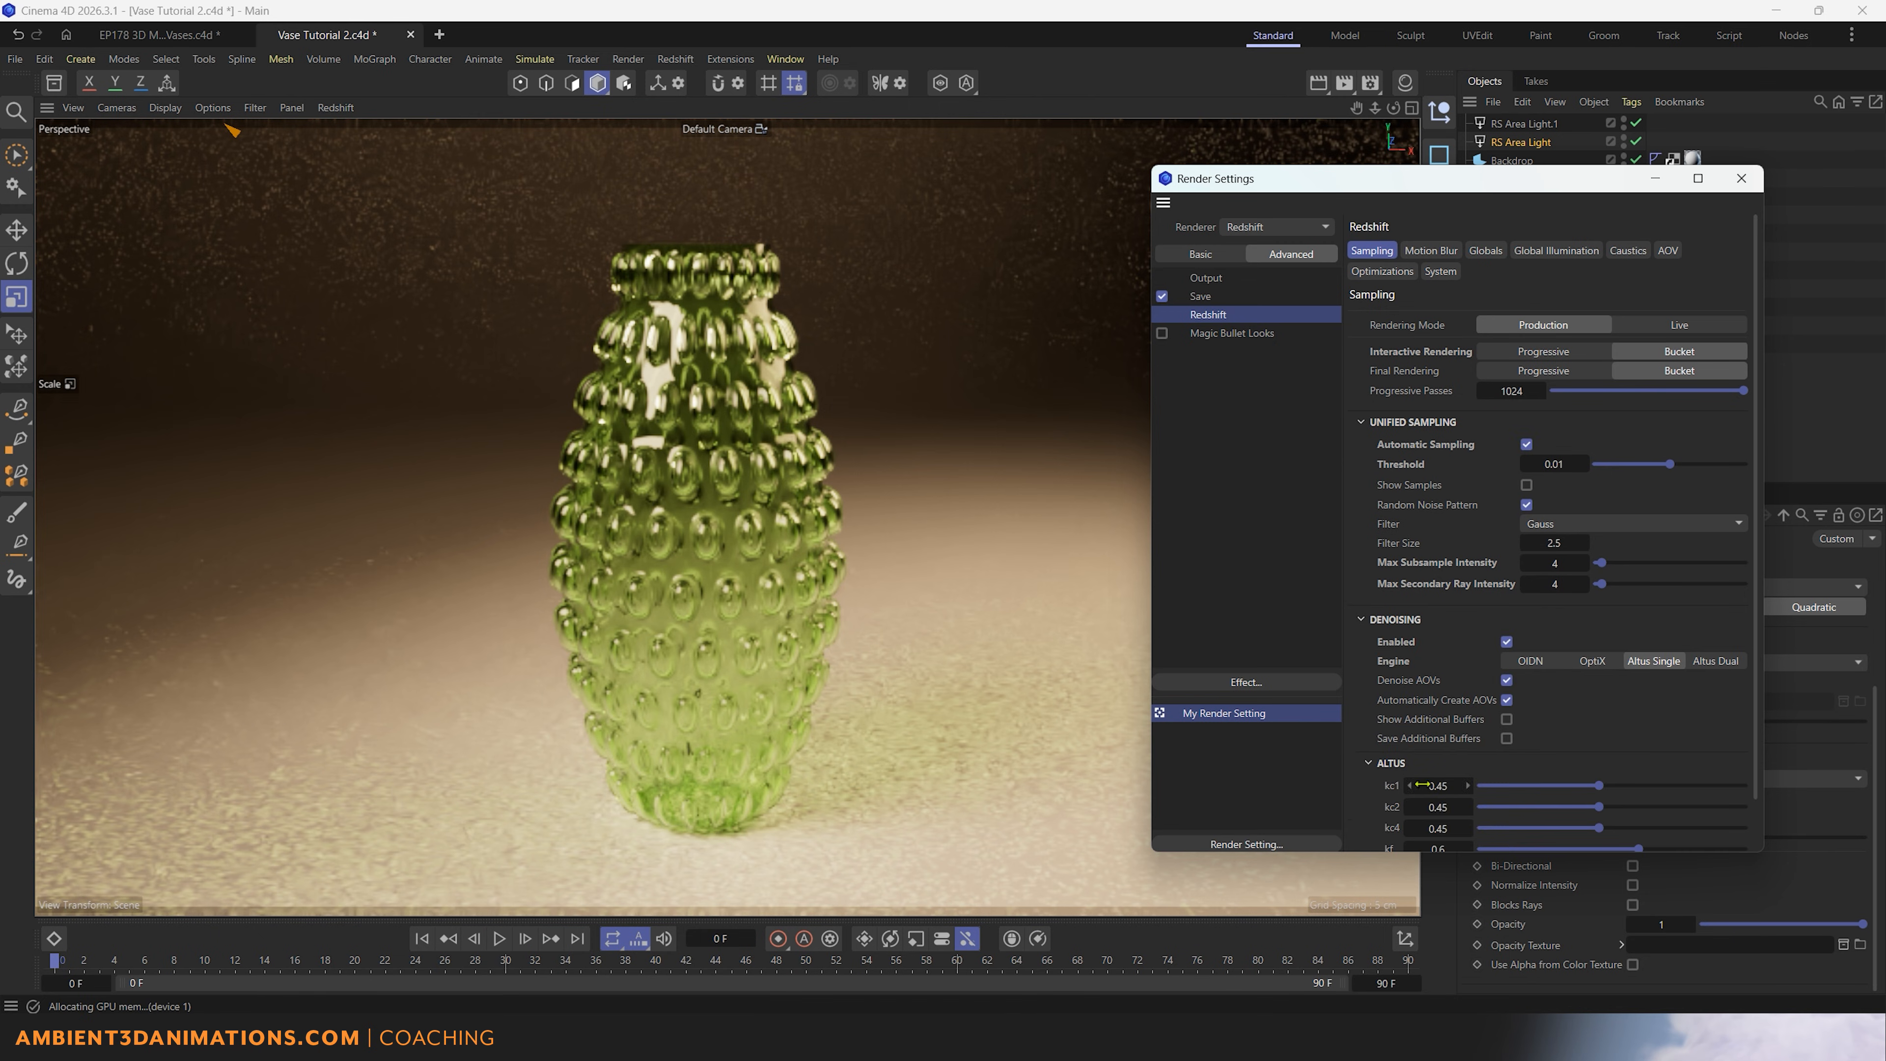
pyautogui.click(1506, 640)
pyautogui.click(1363, 621)
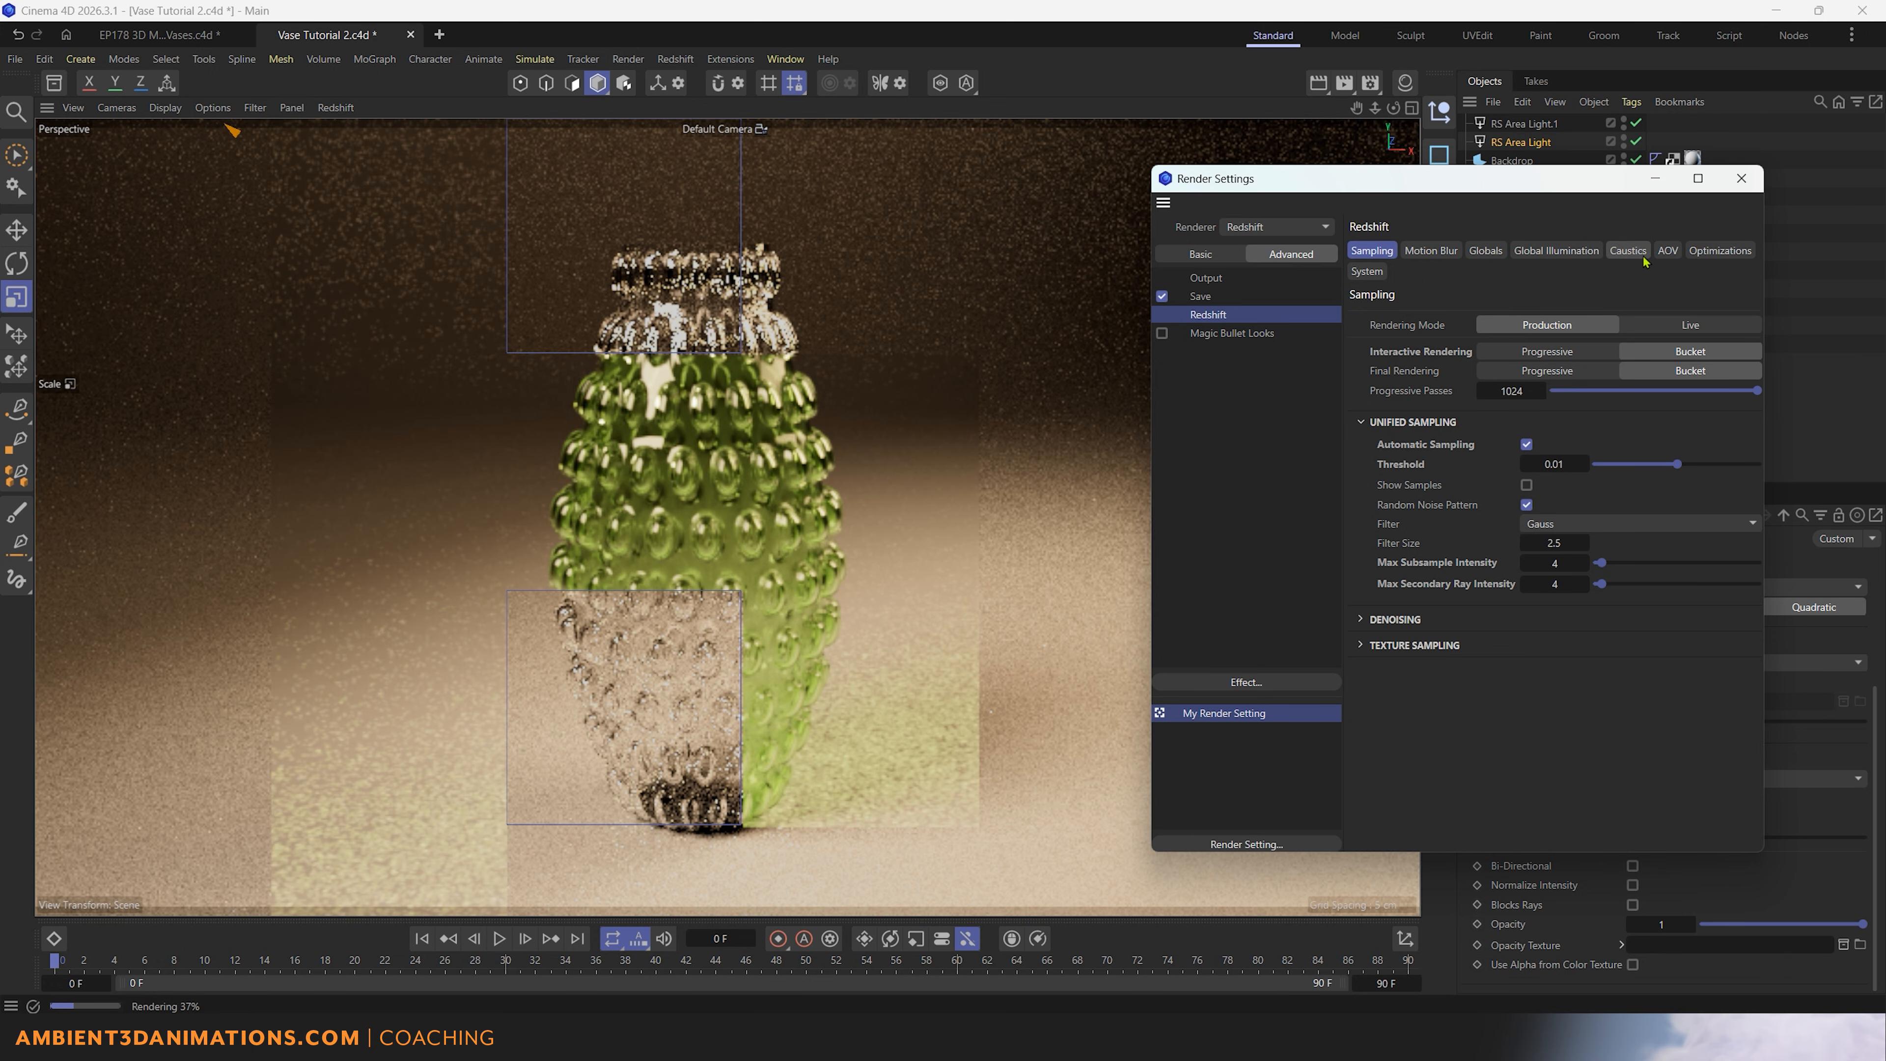
# Step: Set the caustics Num Photons to 300000, refresh the IPR to inspect the caustics, and close the render settings
pyautogui.click(1627, 251)
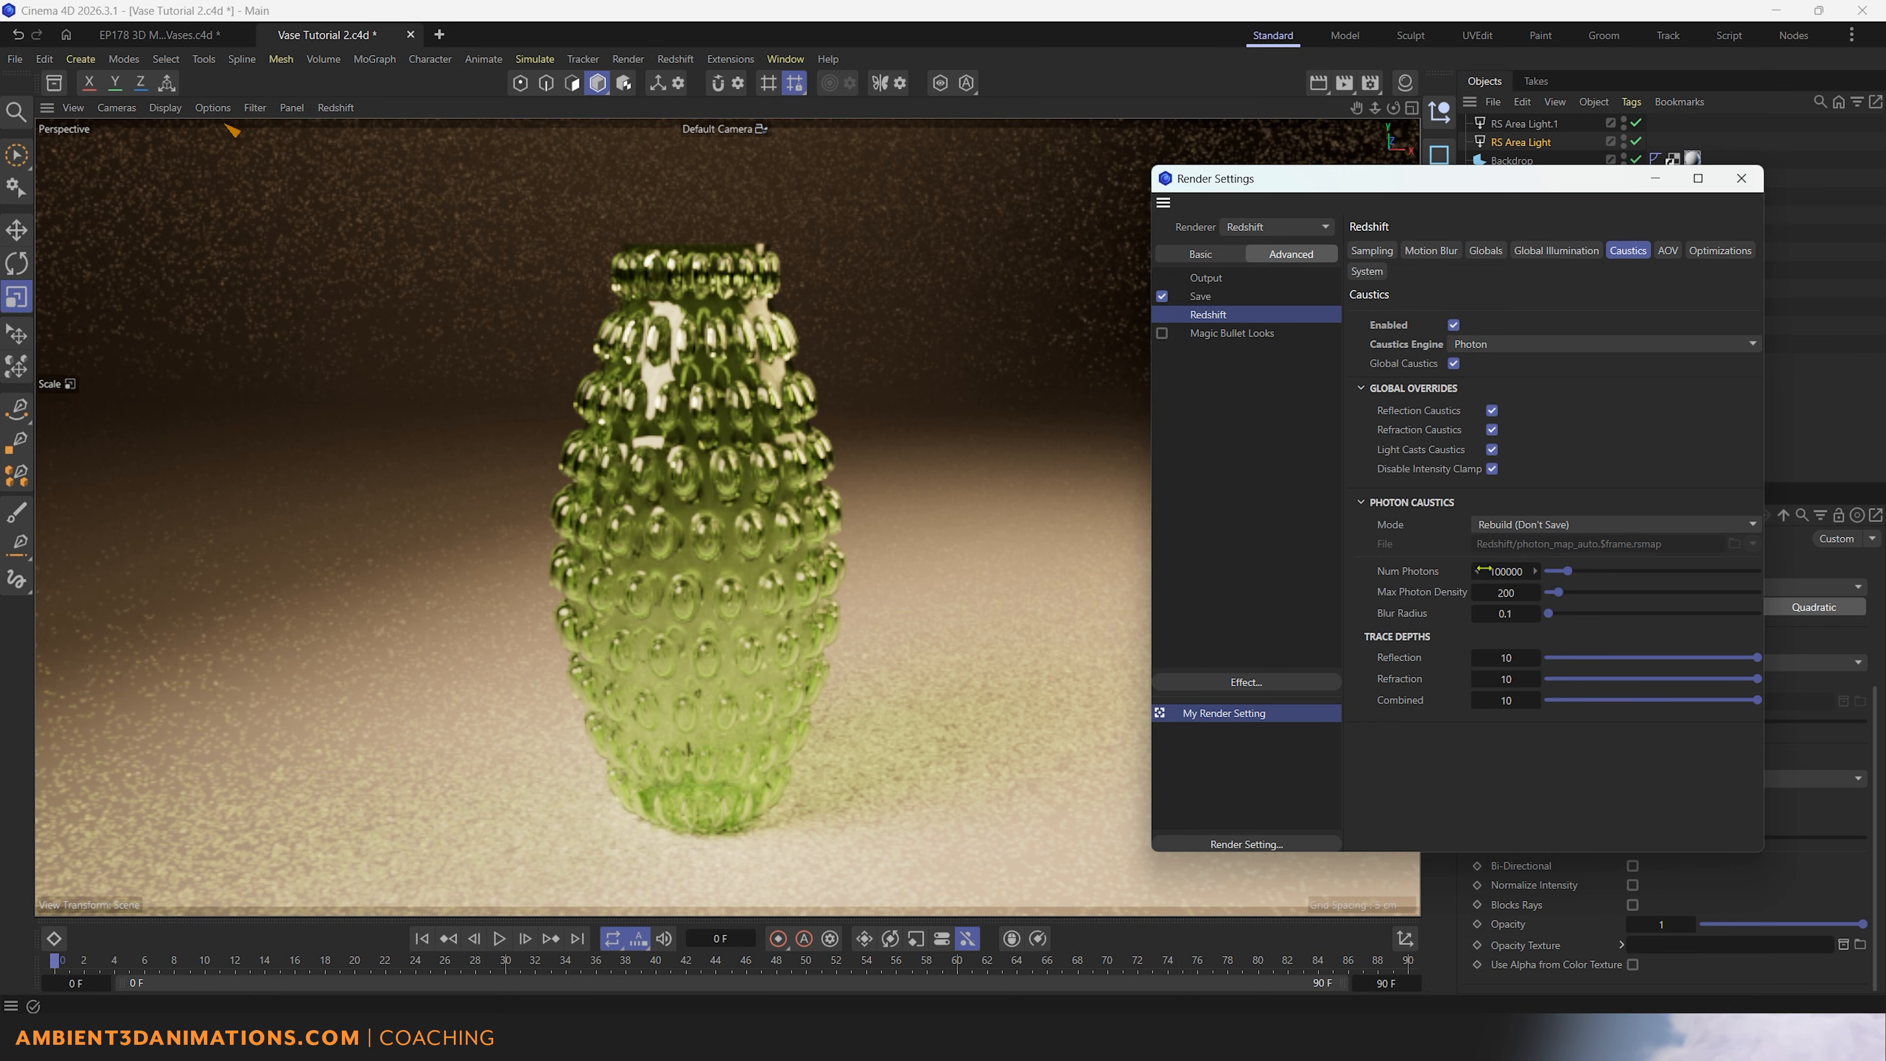
pyautogui.click(1500, 572)
pyautogui.press('Return')
pyautogui.click(336, 107)
pyautogui.click(357, 161)
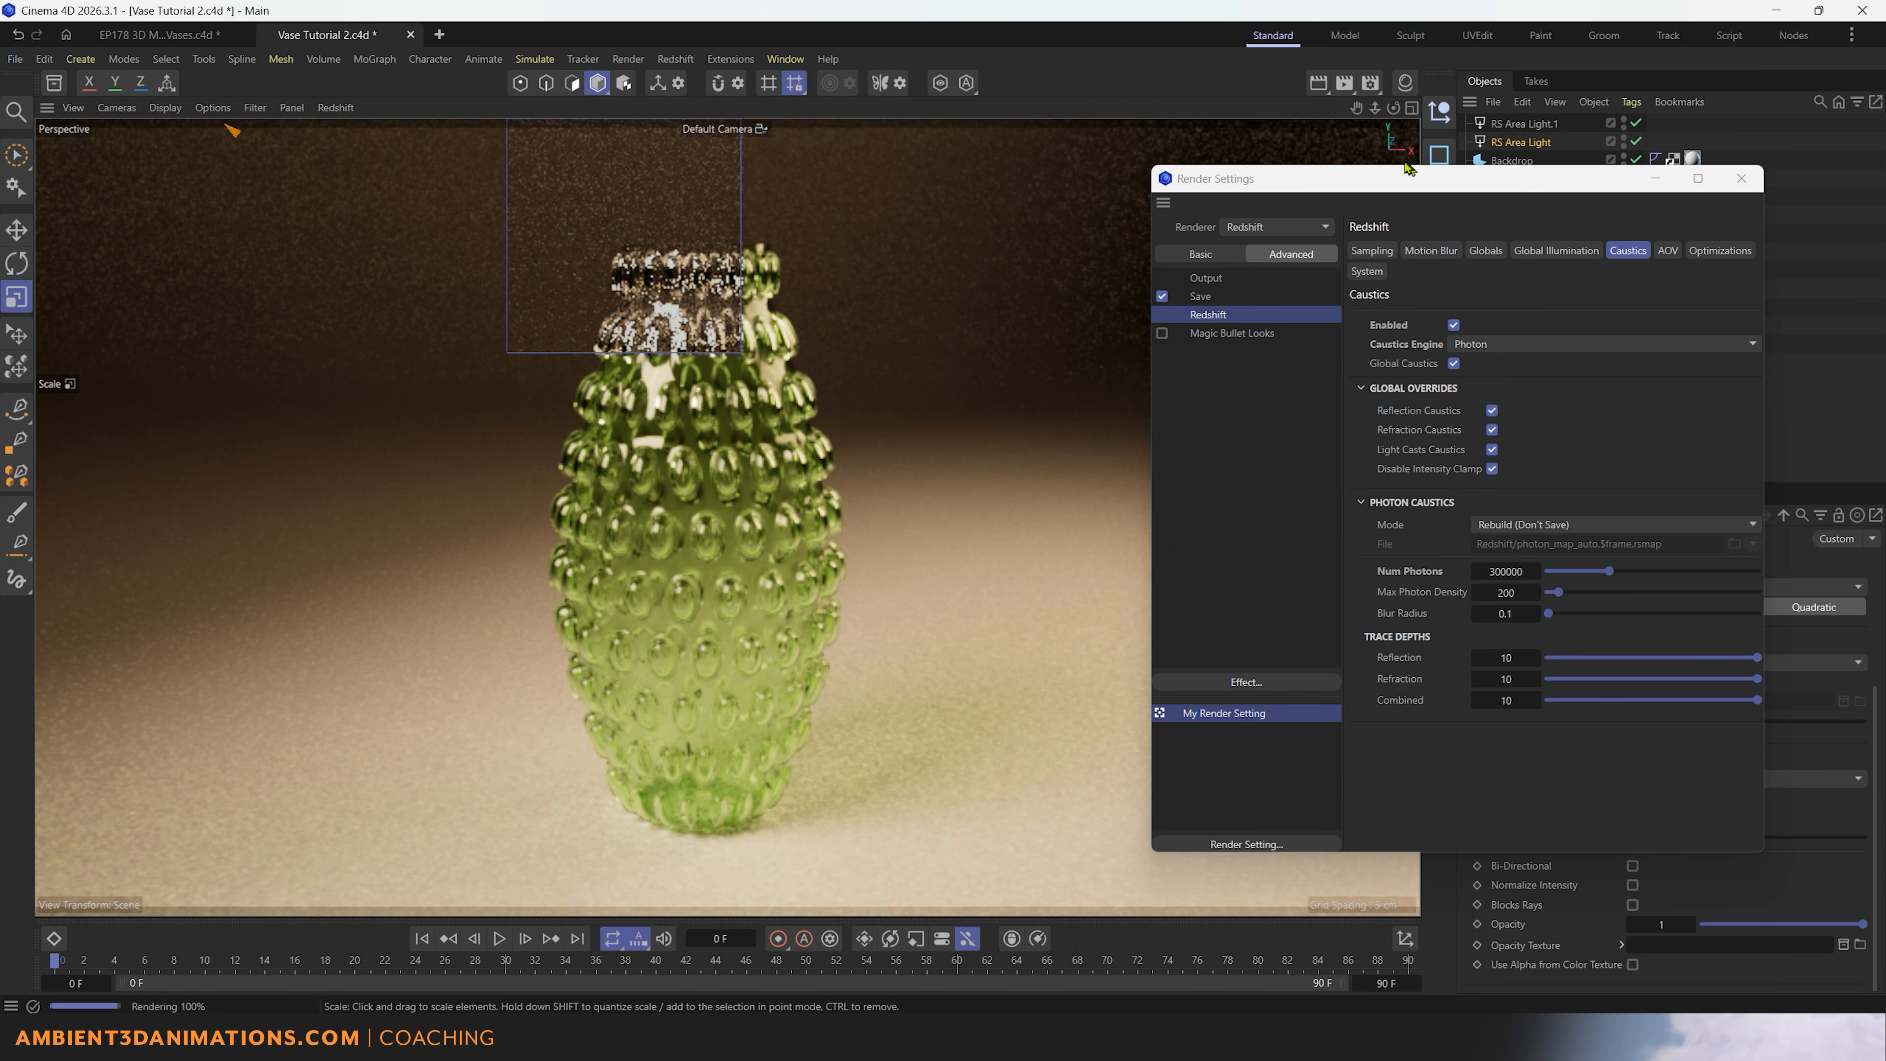
pyautogui.moveTo(1407, 195); pyautogui.dragTo(1280, 230)
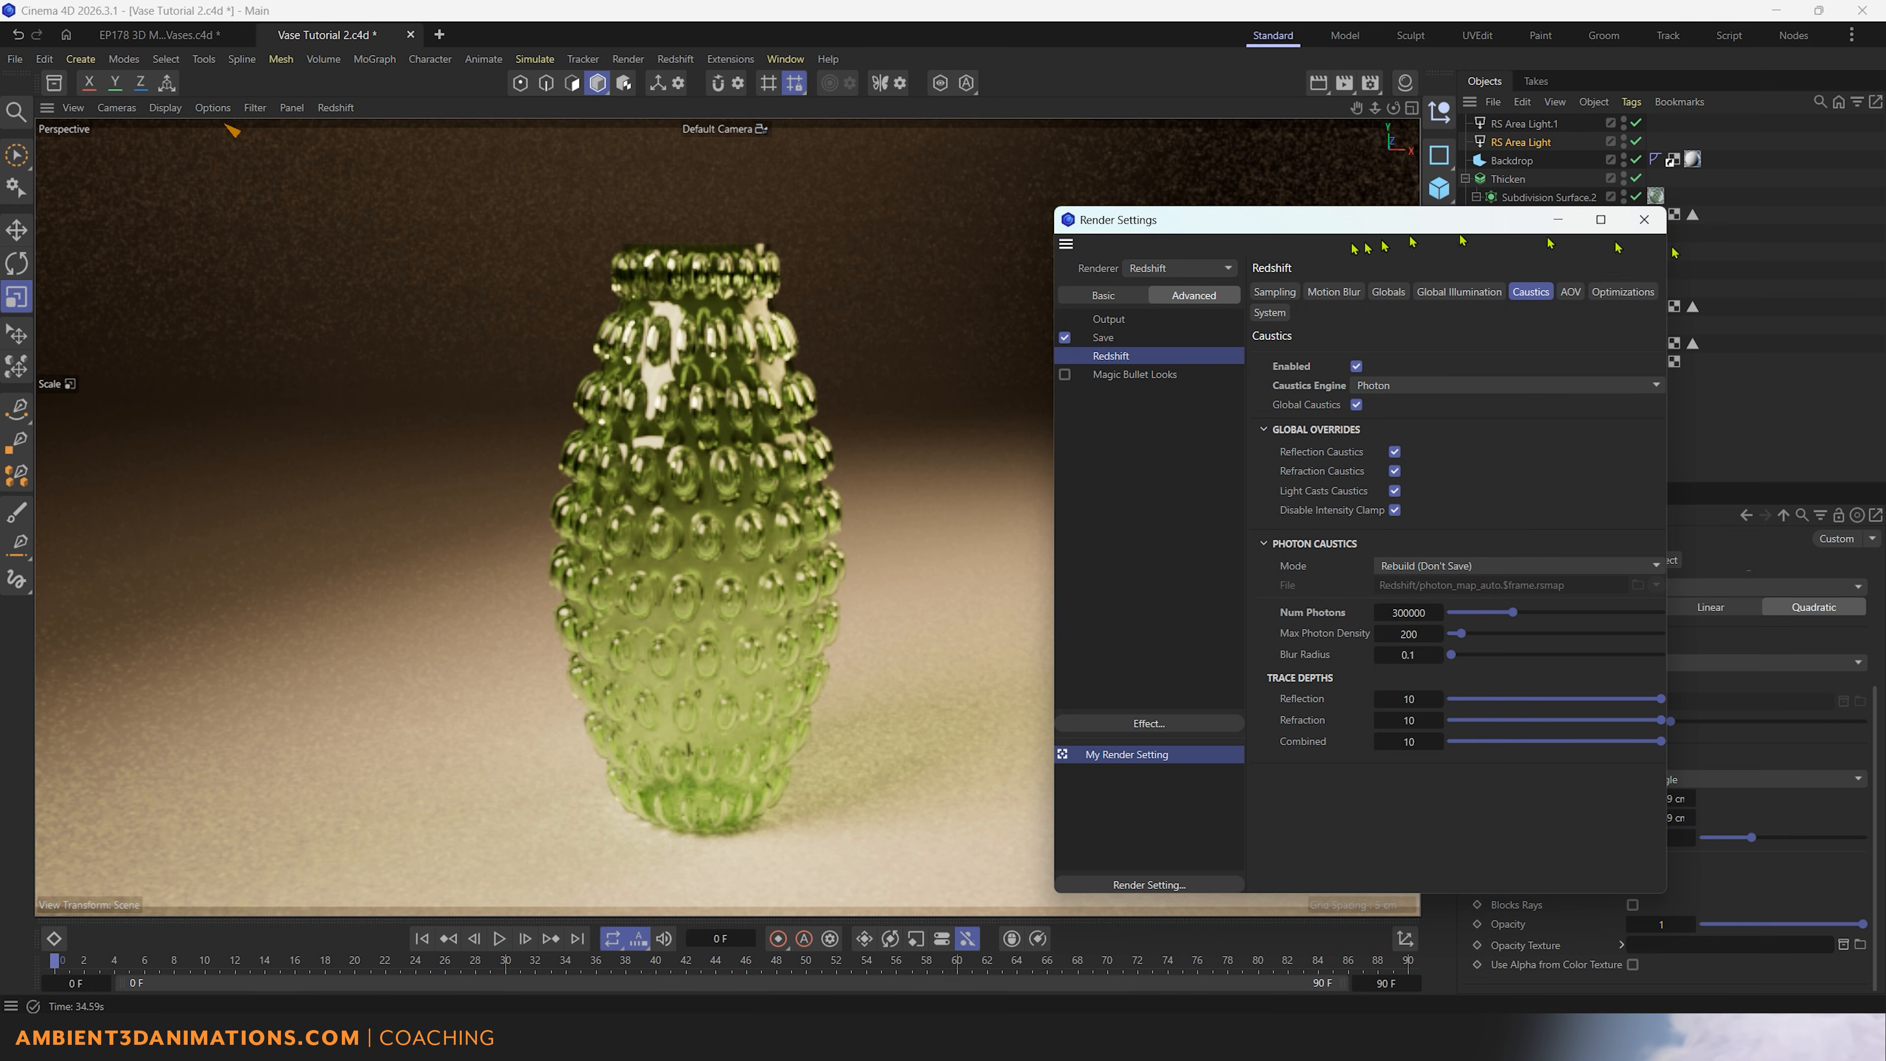
pyautogui.moveTo(1362, 222); pyautogui.dragTo(1464, 140)
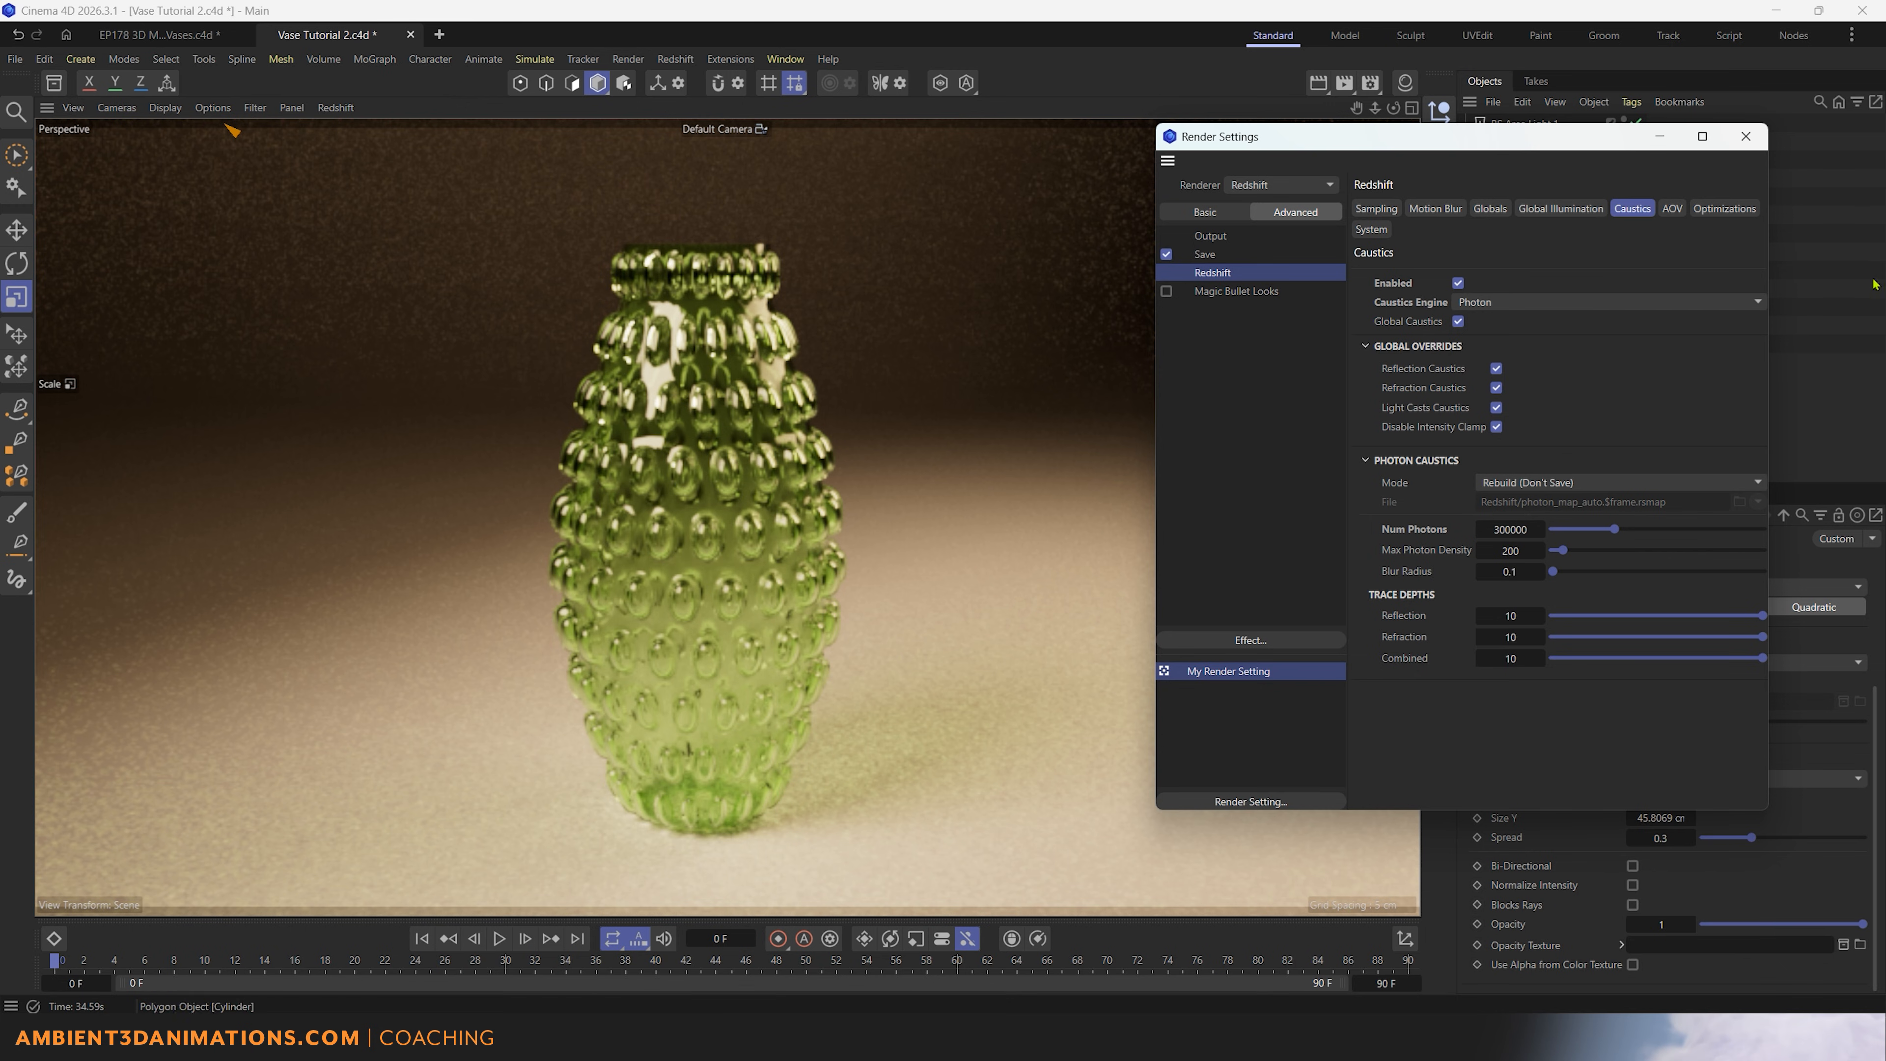
pyautogui.click(1745, 136)
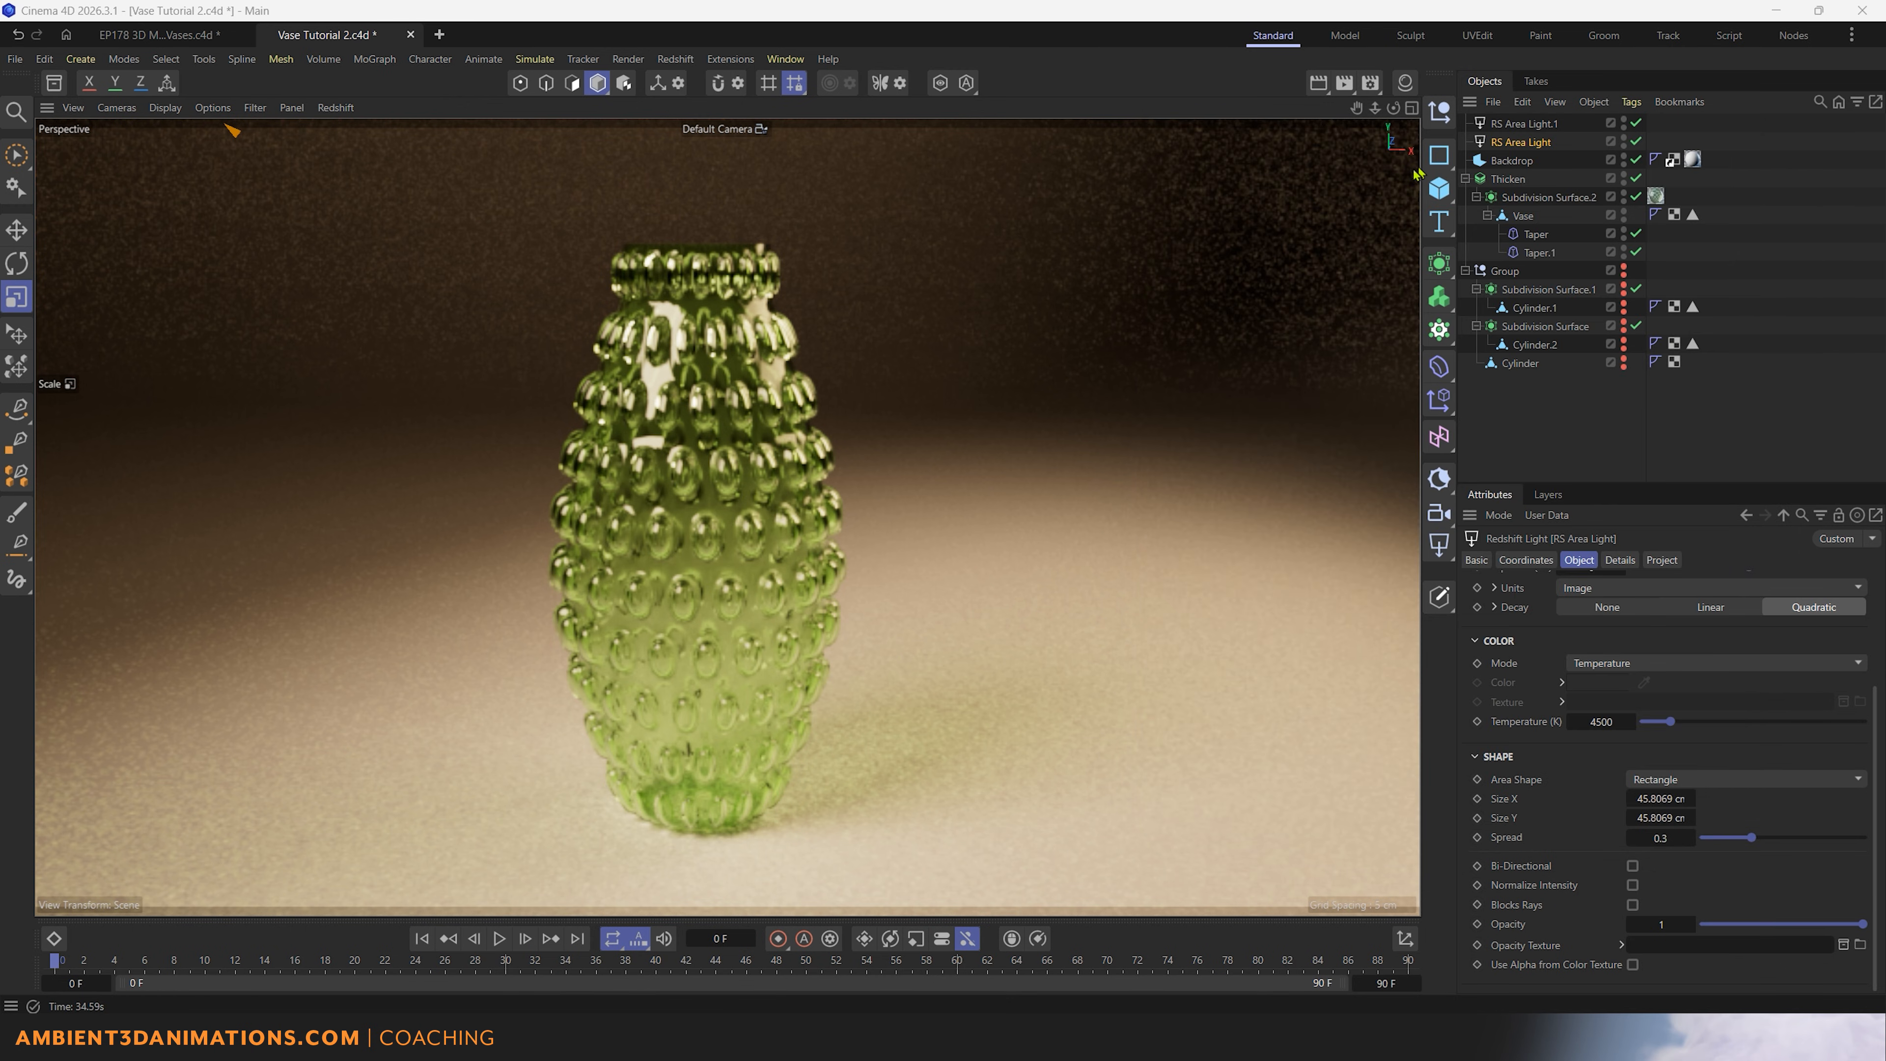
# Step: Add a cube to the scene and turn off Bucket Mode for the Redshift IPR
pyautogui.click(1441, 190)
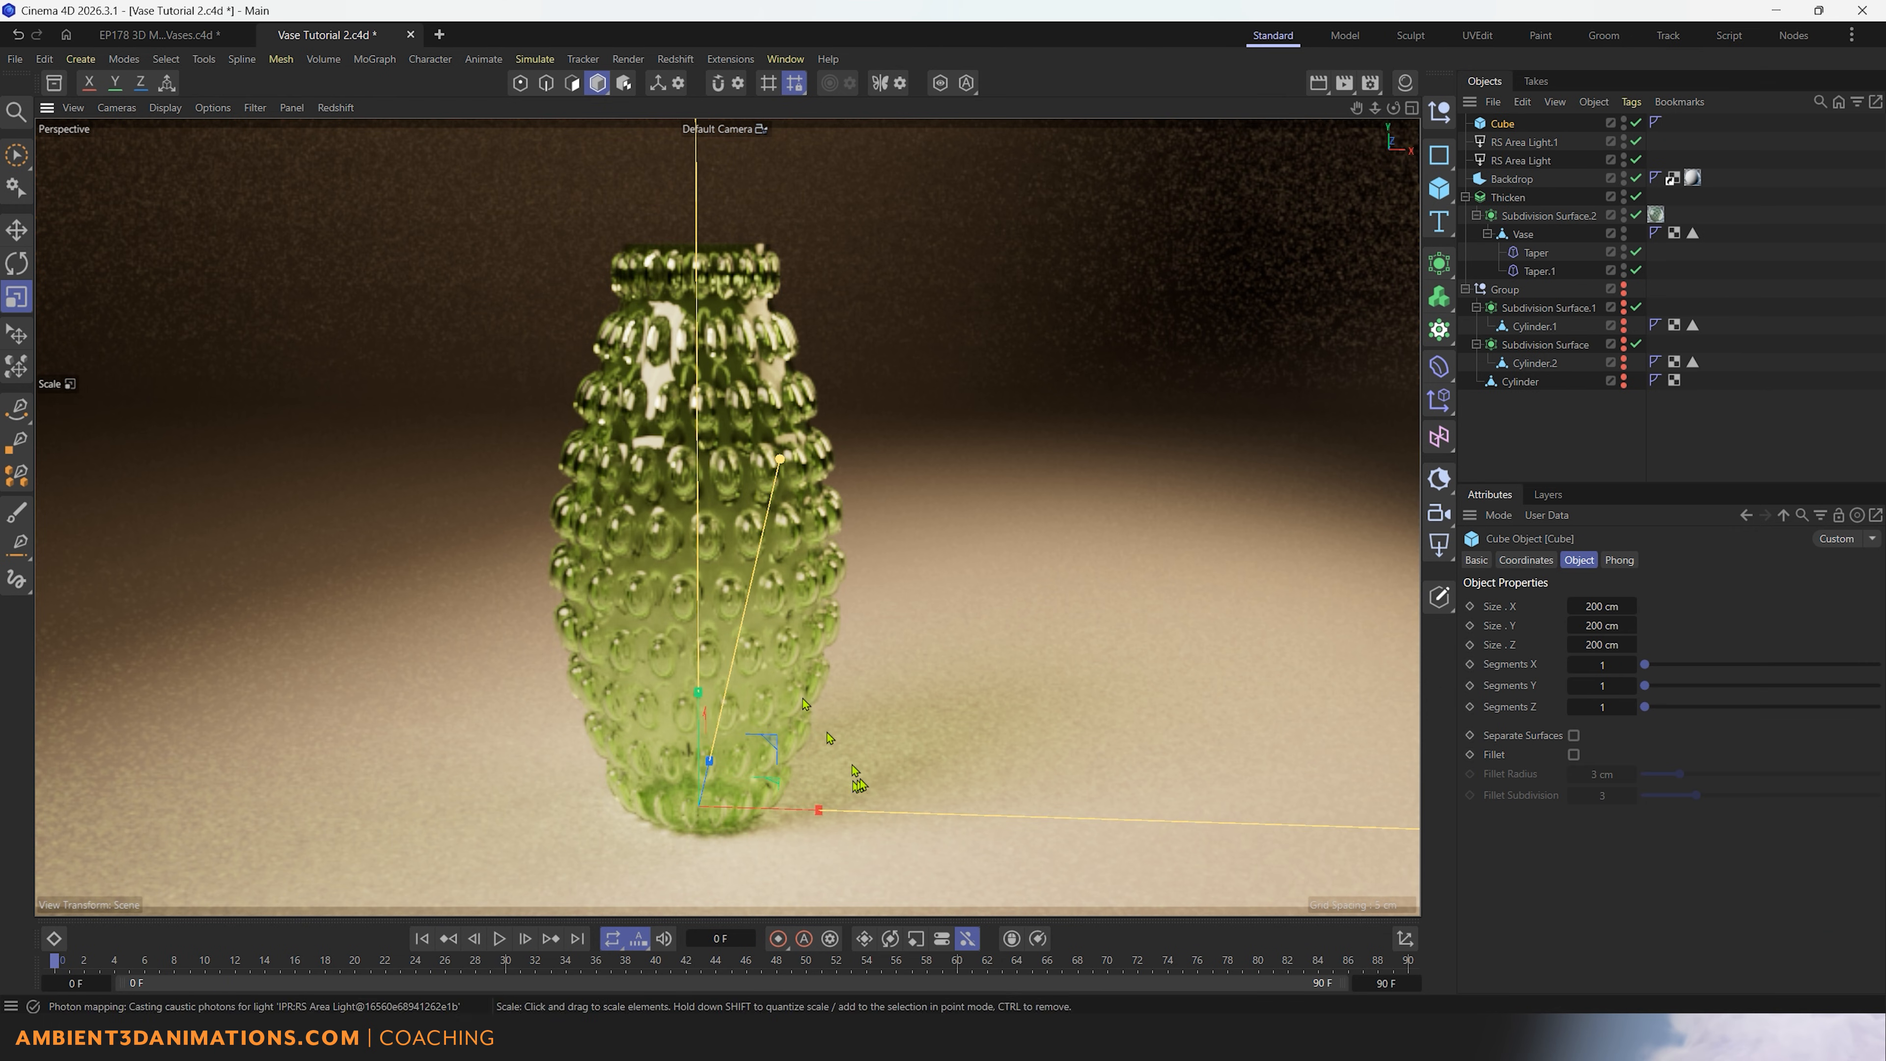
pyautogui.click(340, 107)
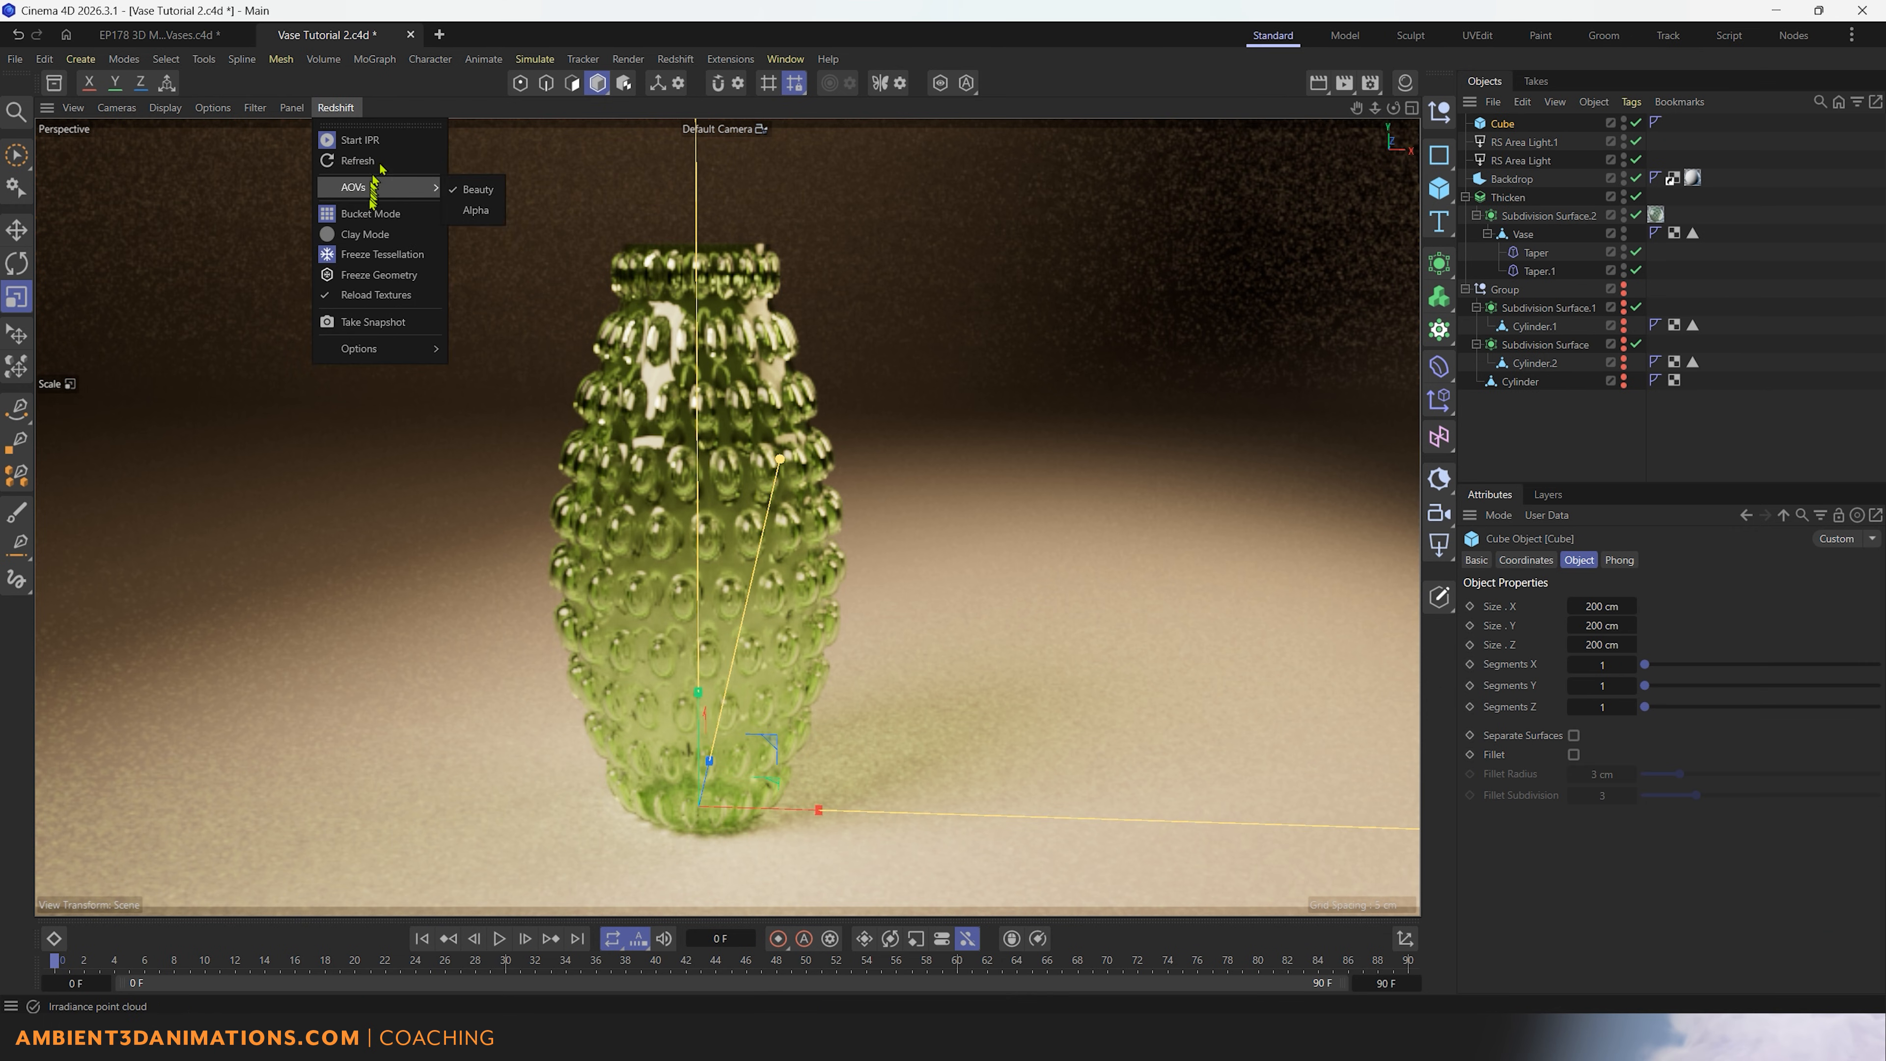
pyautogui.click(360, 208)
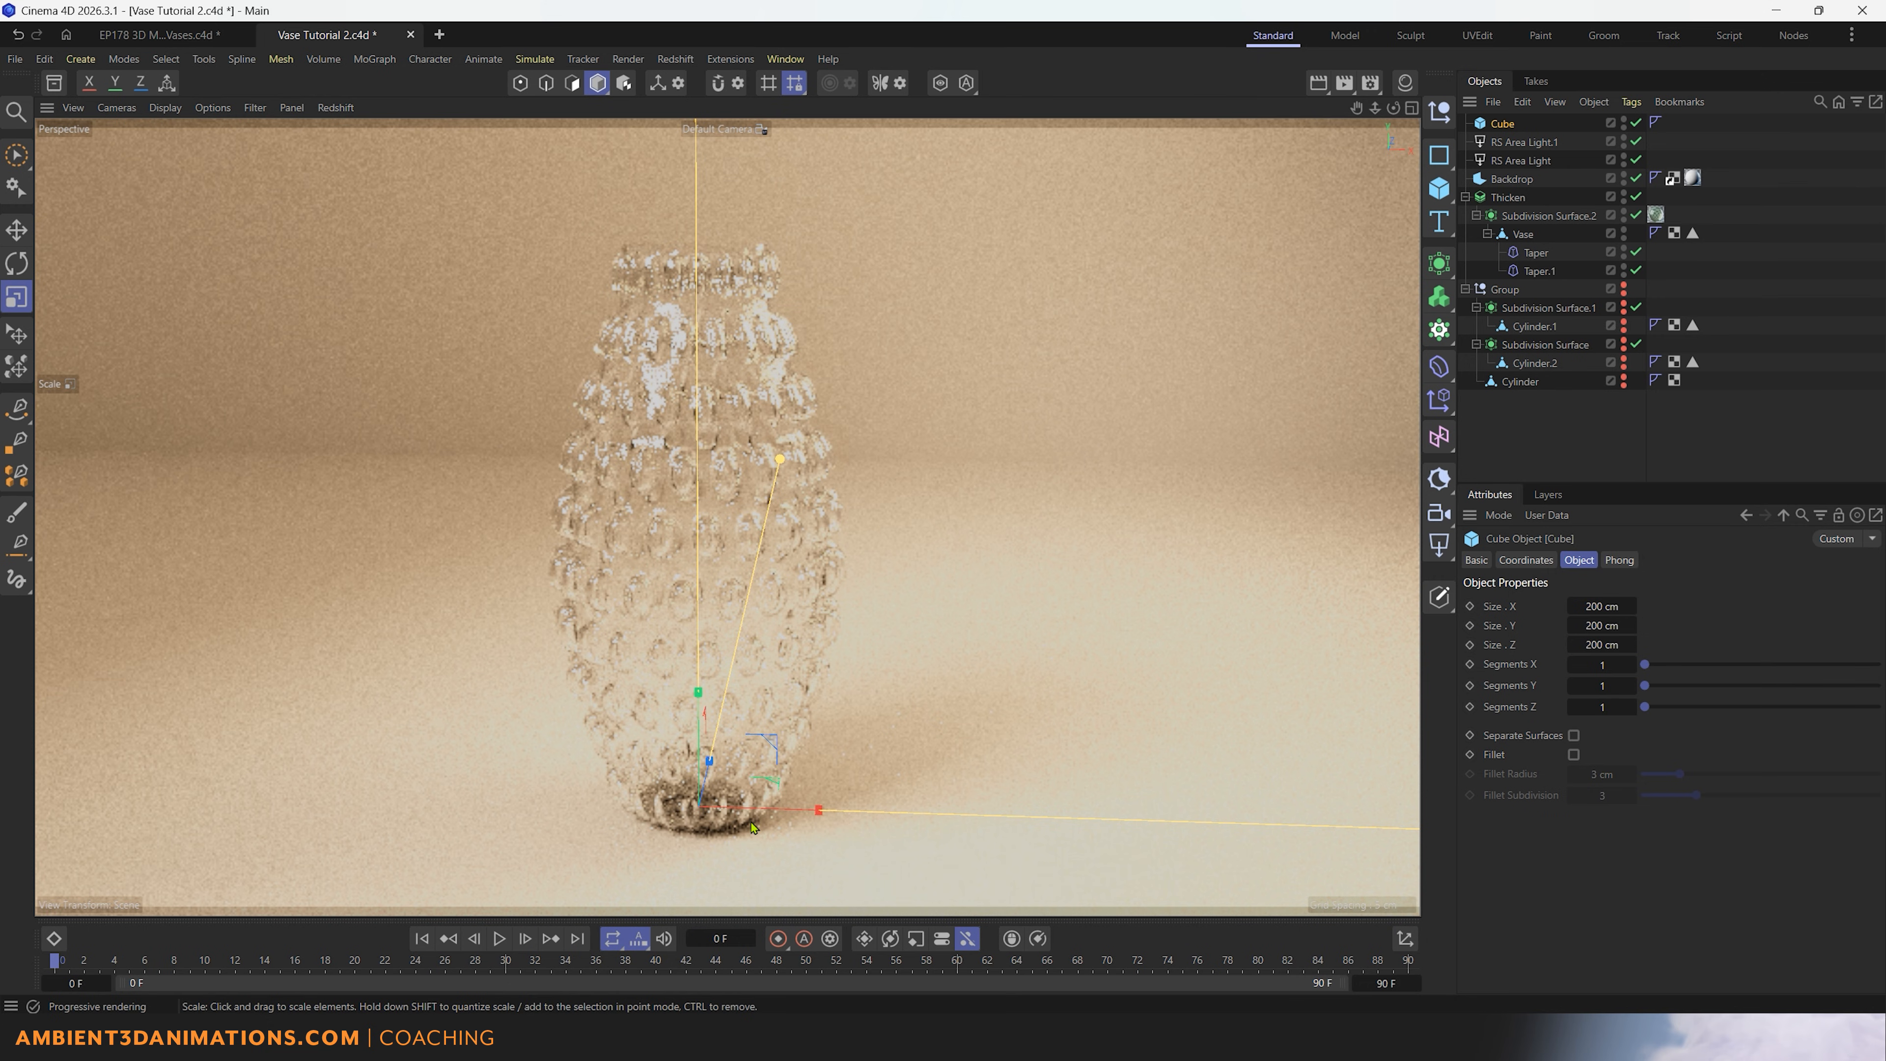
# Step: Scale the cube down to about 6.4% and place it on the backdrop floor, slightly behind and to the right of the vase
pyautogui.press('t')
pyautogui.press('e')
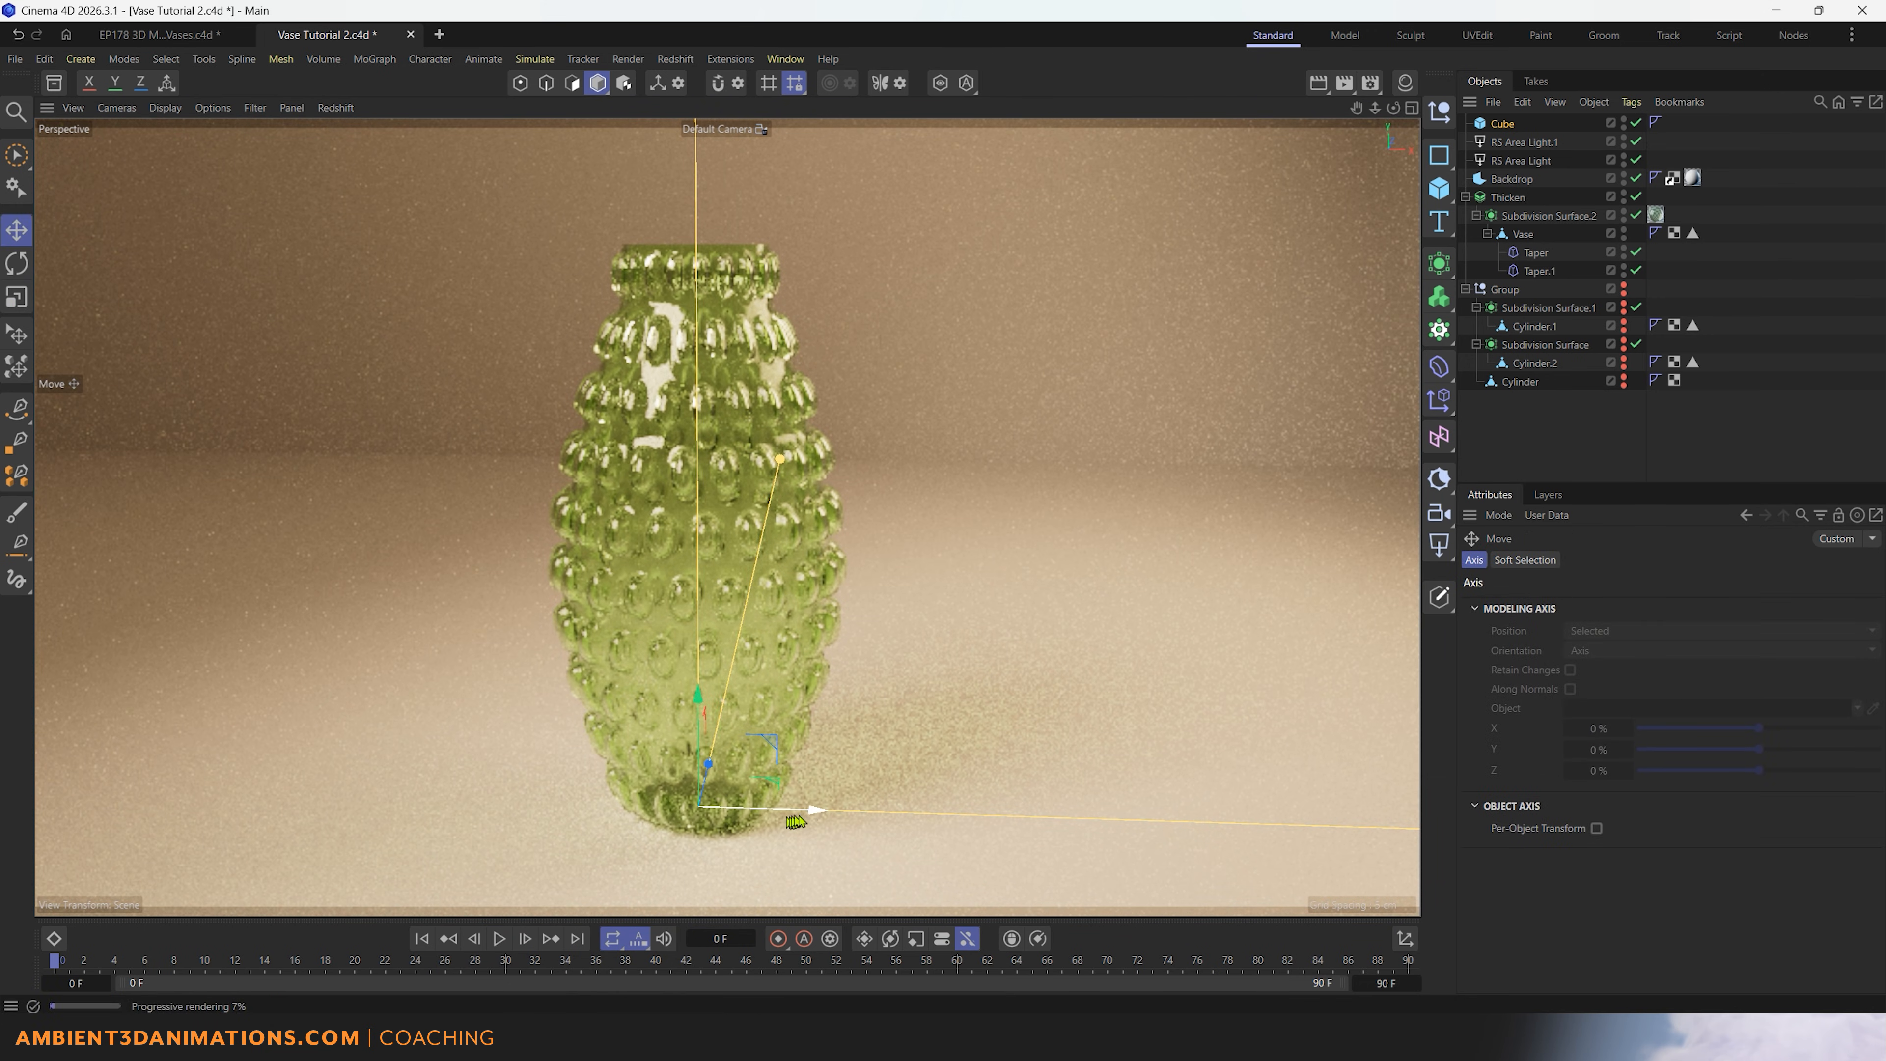
pyautogui.moveTo(794, 821); pyautogui.dragTo(1149, 787)
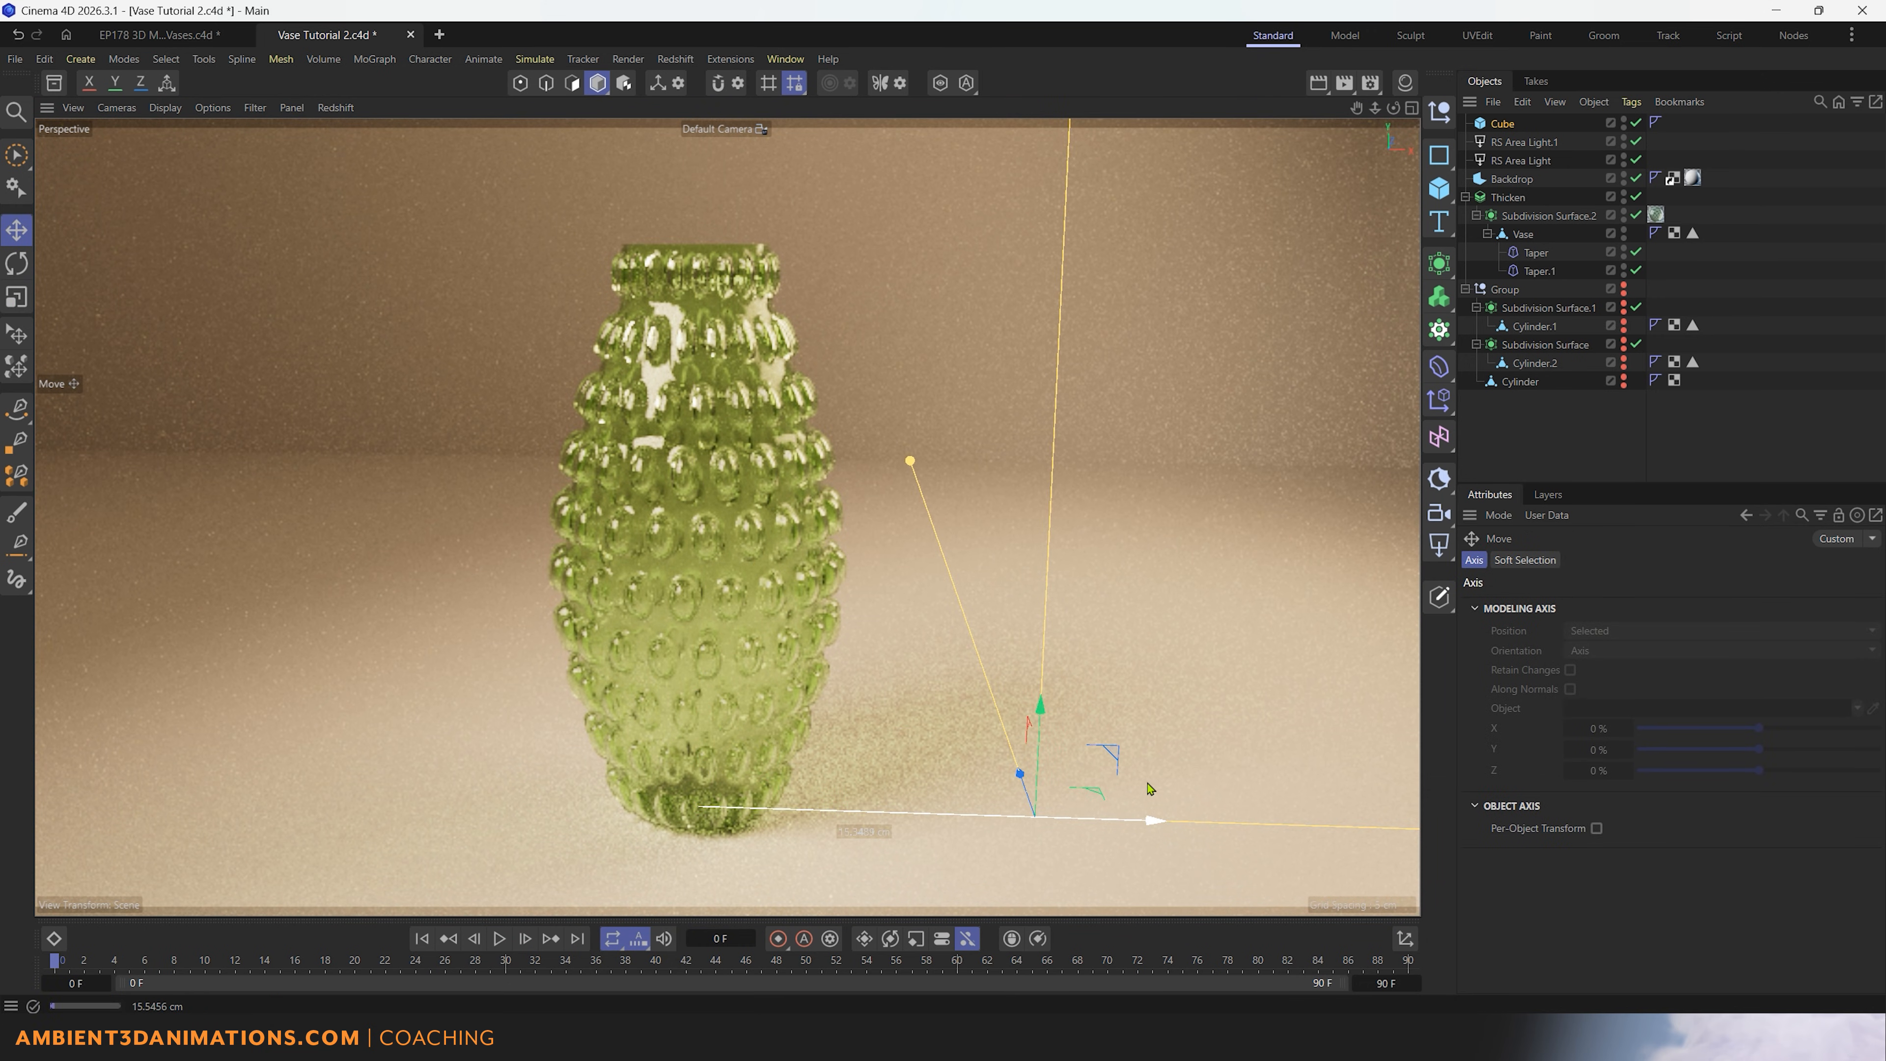
pyautogui.press('t')
pyautogui.moveTo(1260, 676); pyautogui.dragTo(901, 855)
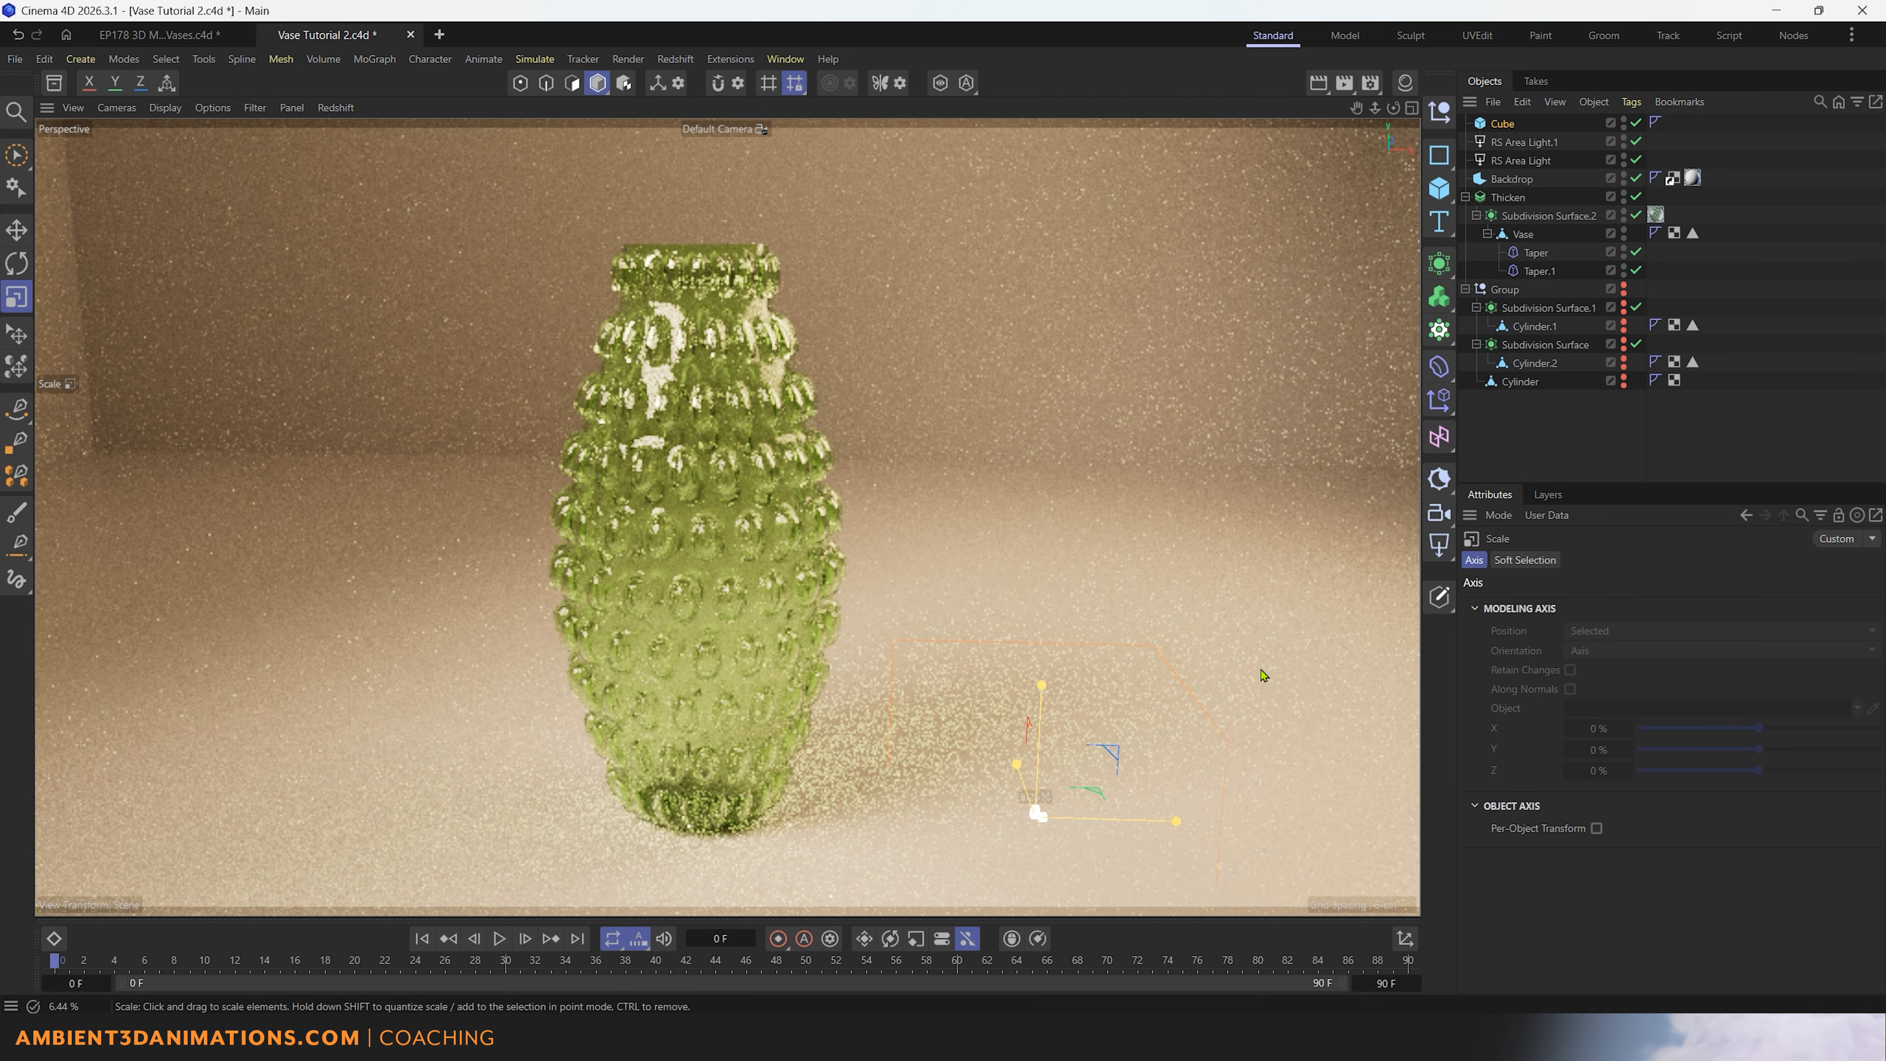
pyautogui.press('e')
pyautogui.moveTo(1044, 722); pyautogui.dragTo(1047, 628)
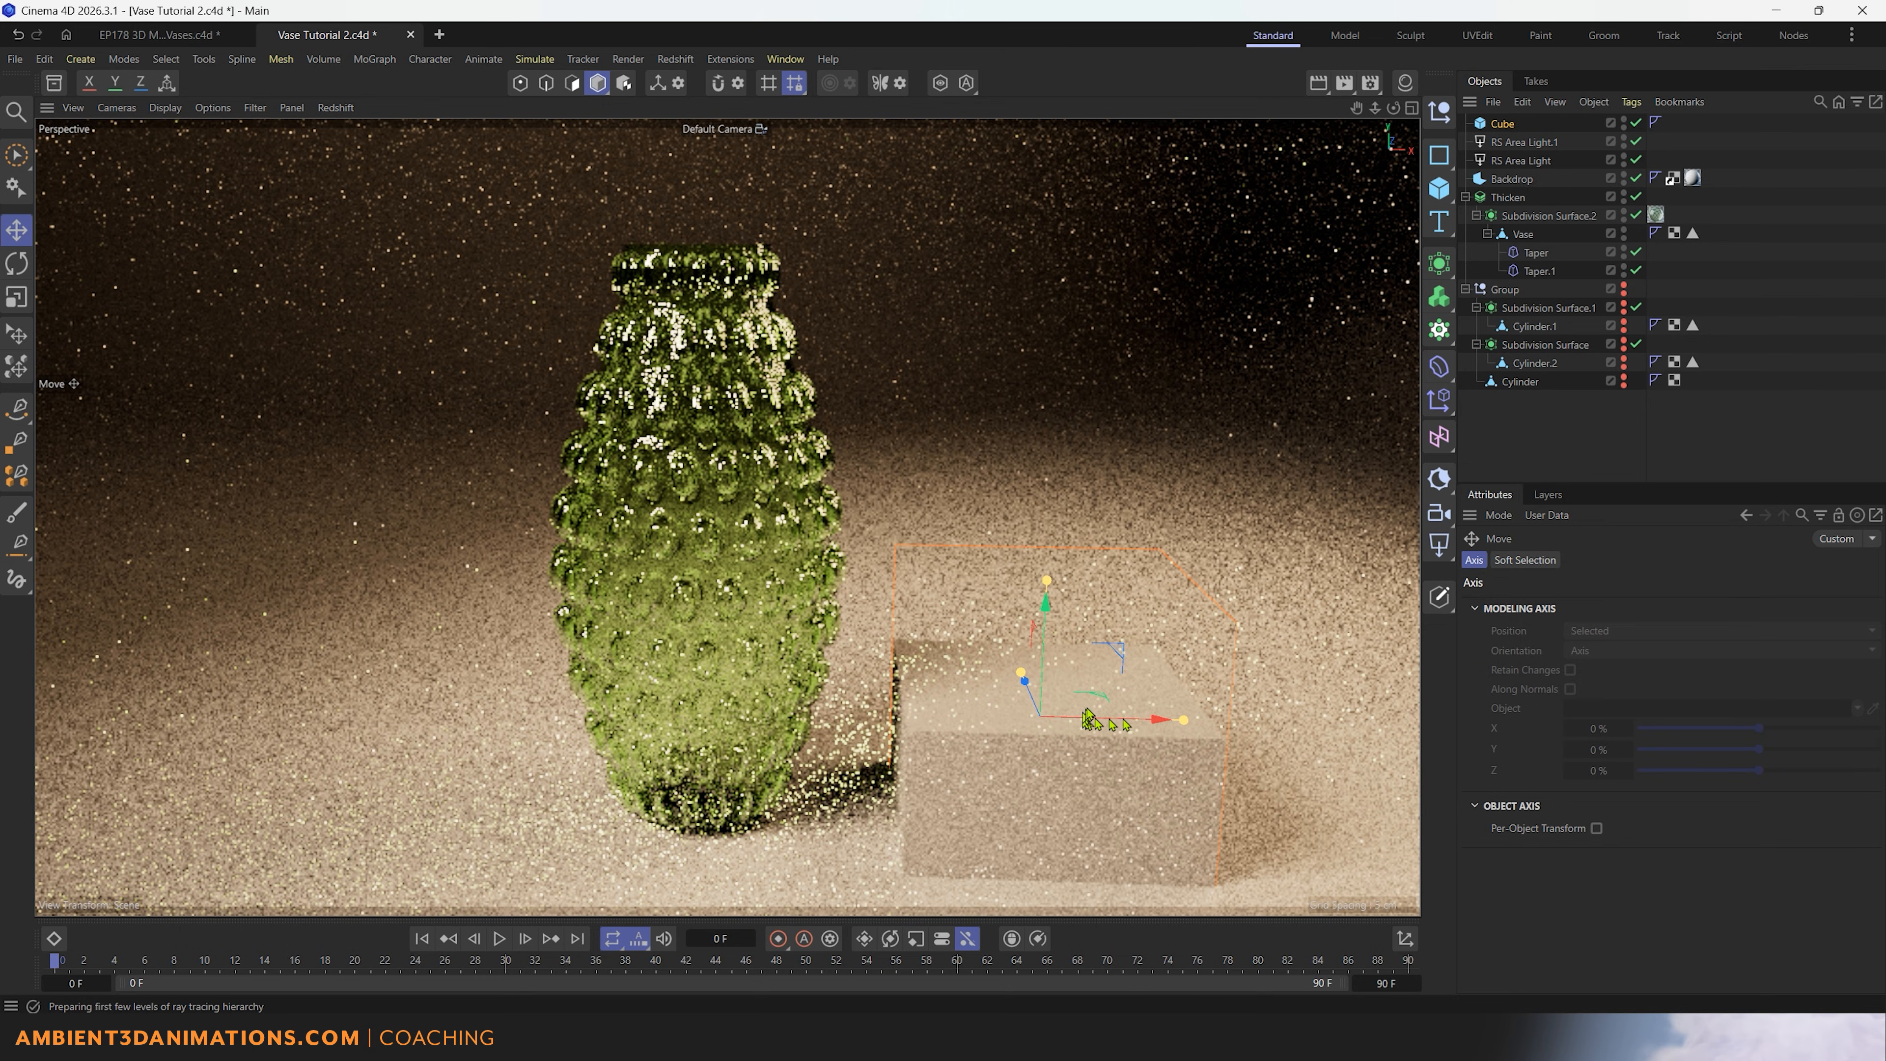
pyautogui.moveTo(1088, 717); pyautogui.dragTo(1189, 637)
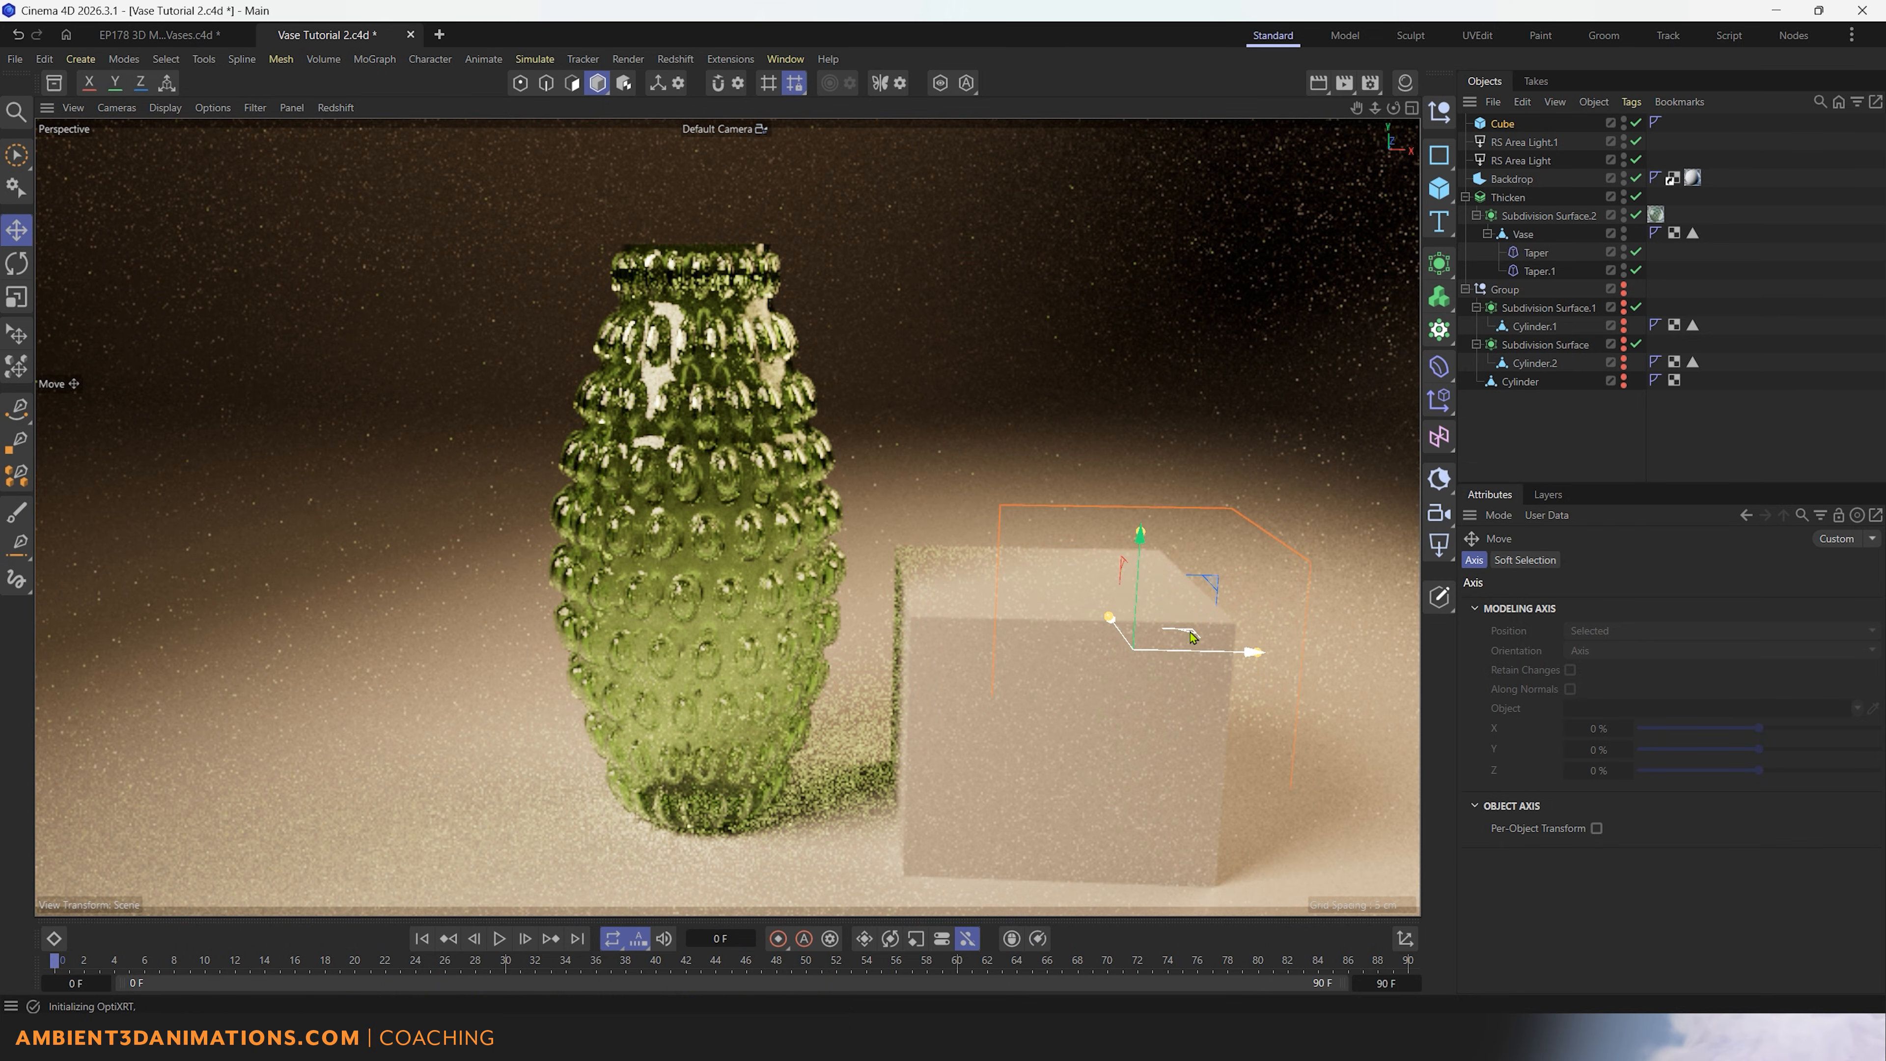
# Step: Open the material manager, create a Redshift OpenPBR material and set its base Metalness to 1
pyautogui.click(1403, 83)
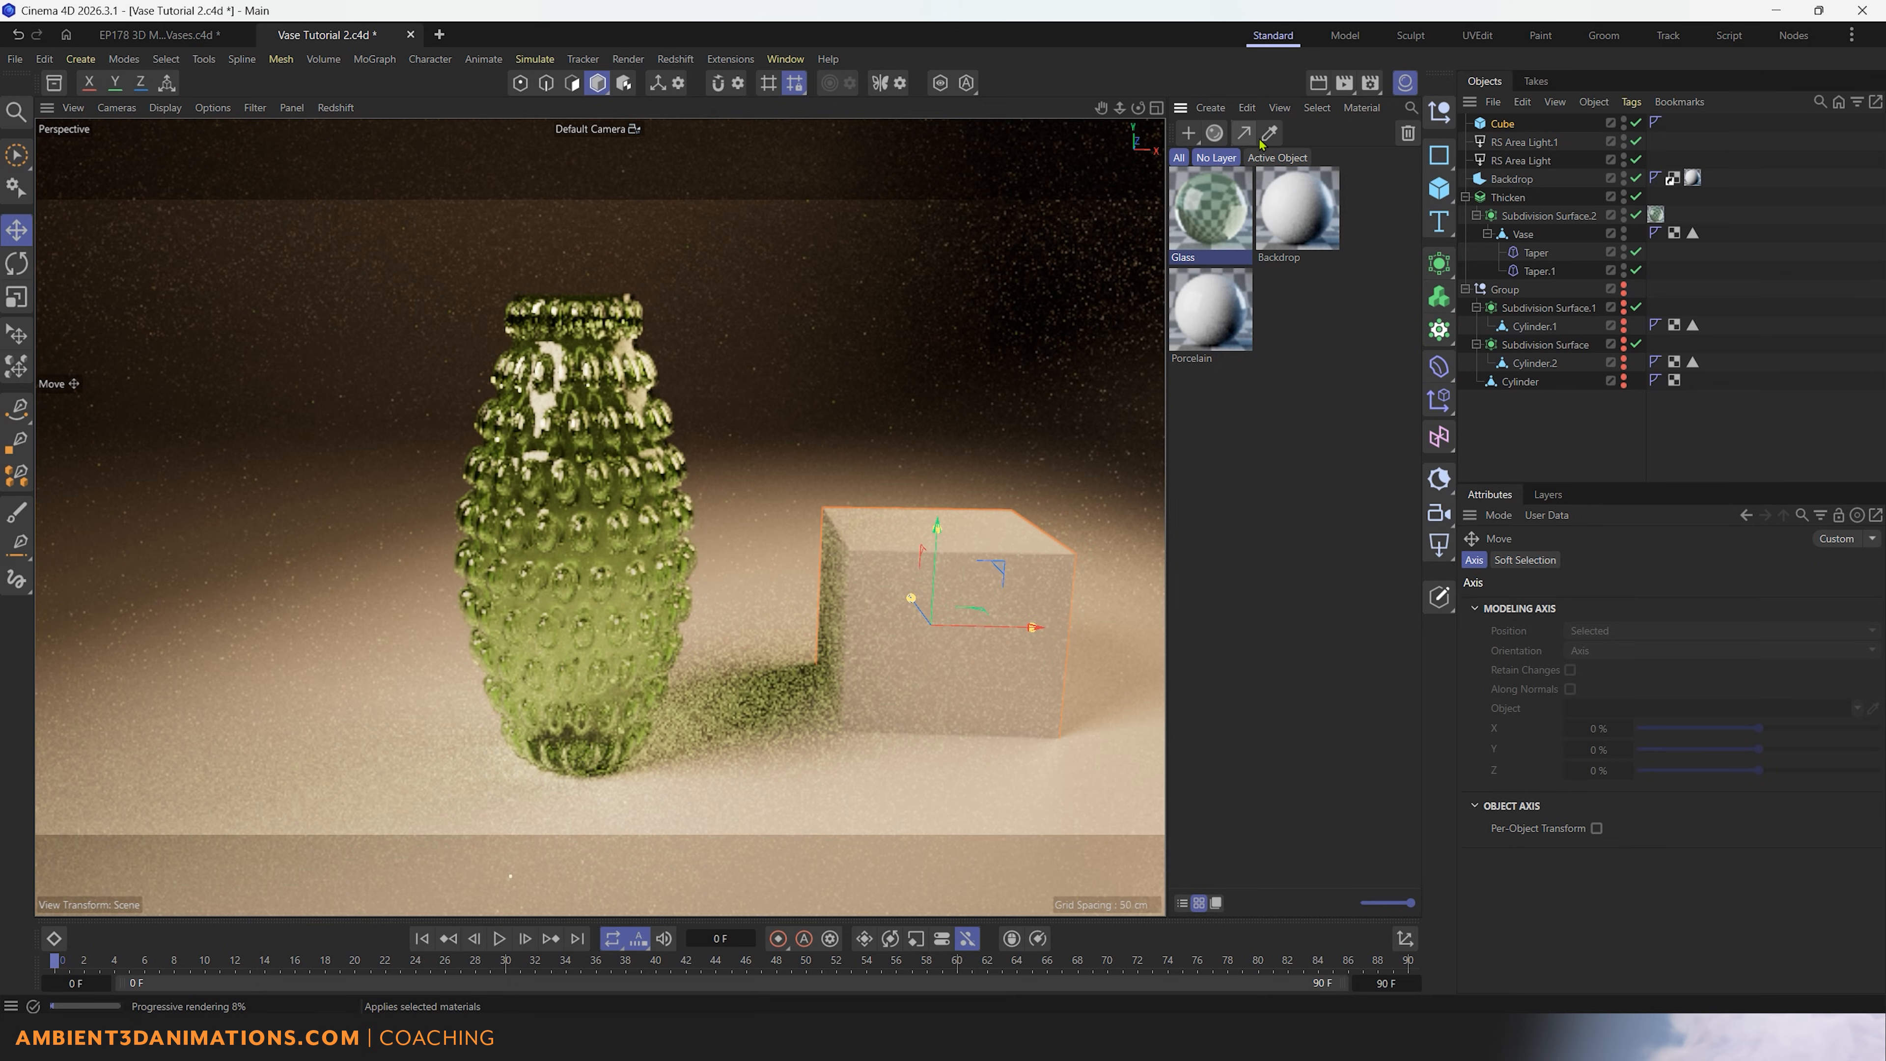
pyautogui.click(1206, 112)
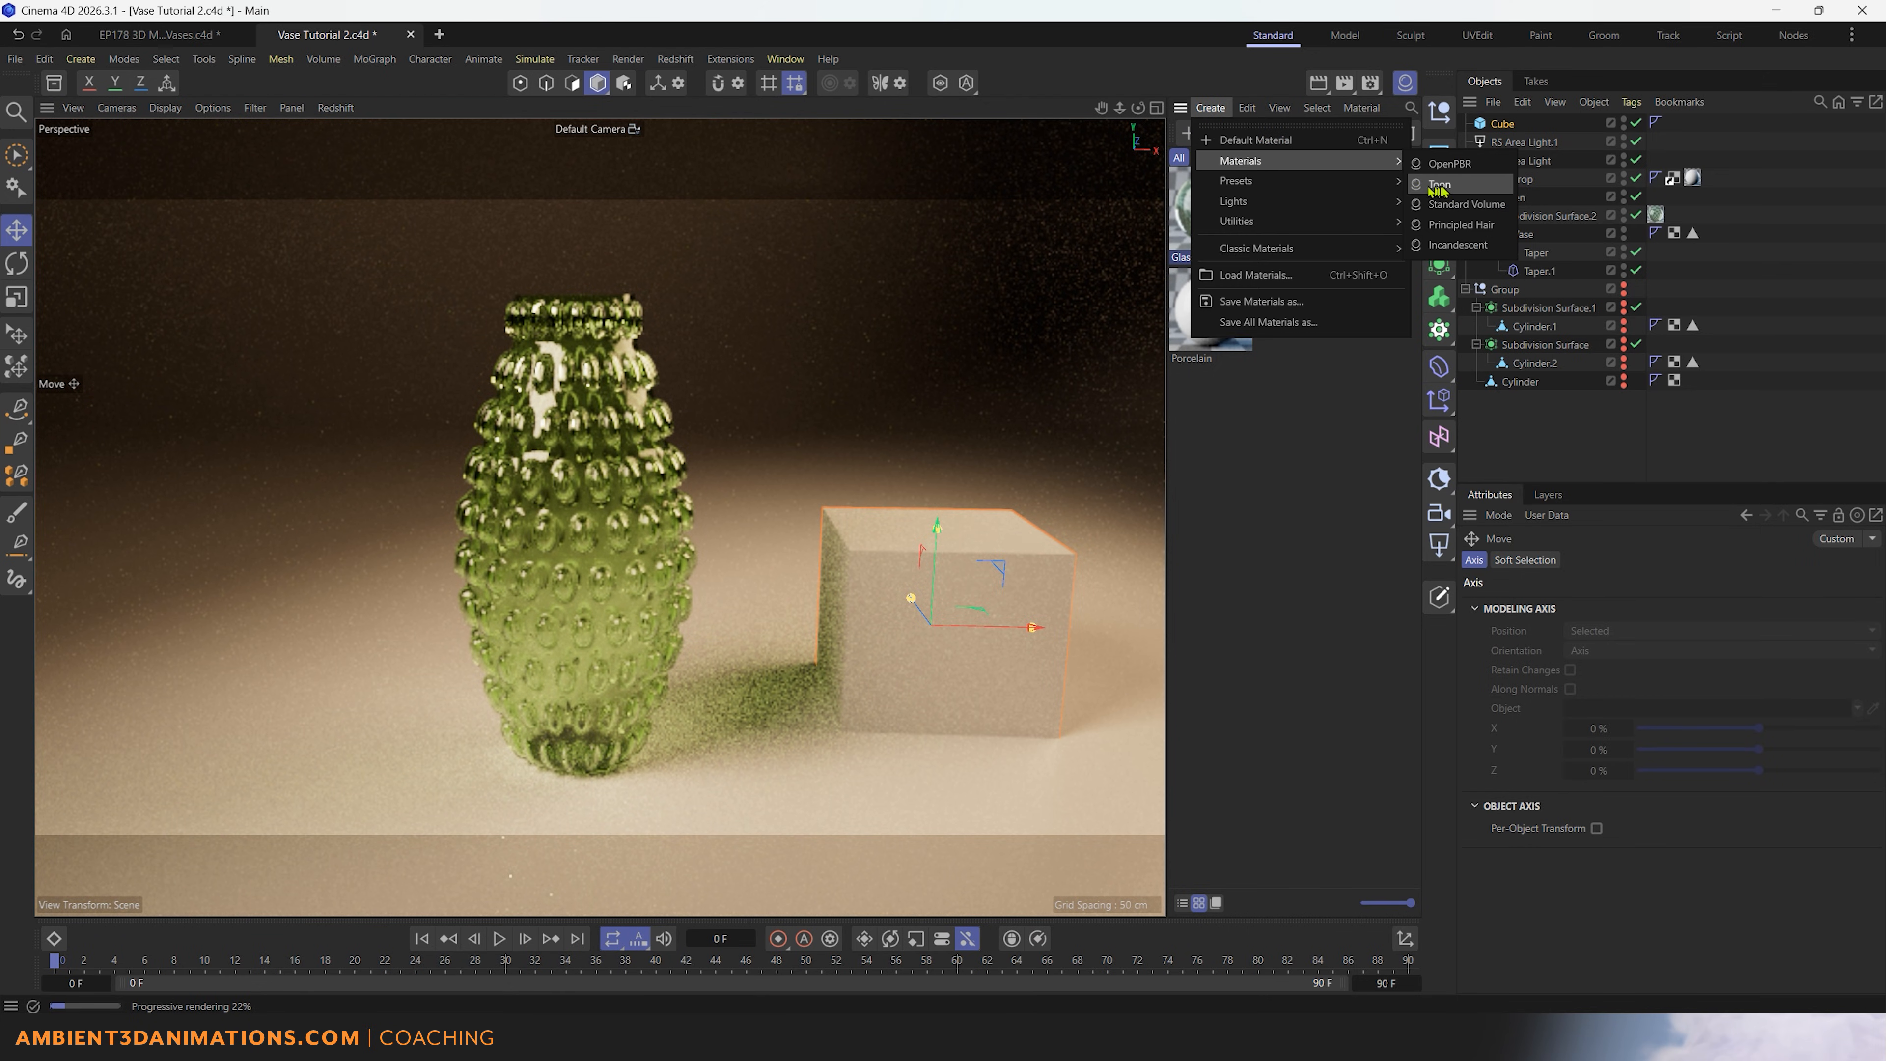
pyautogui.click(1449, 162)
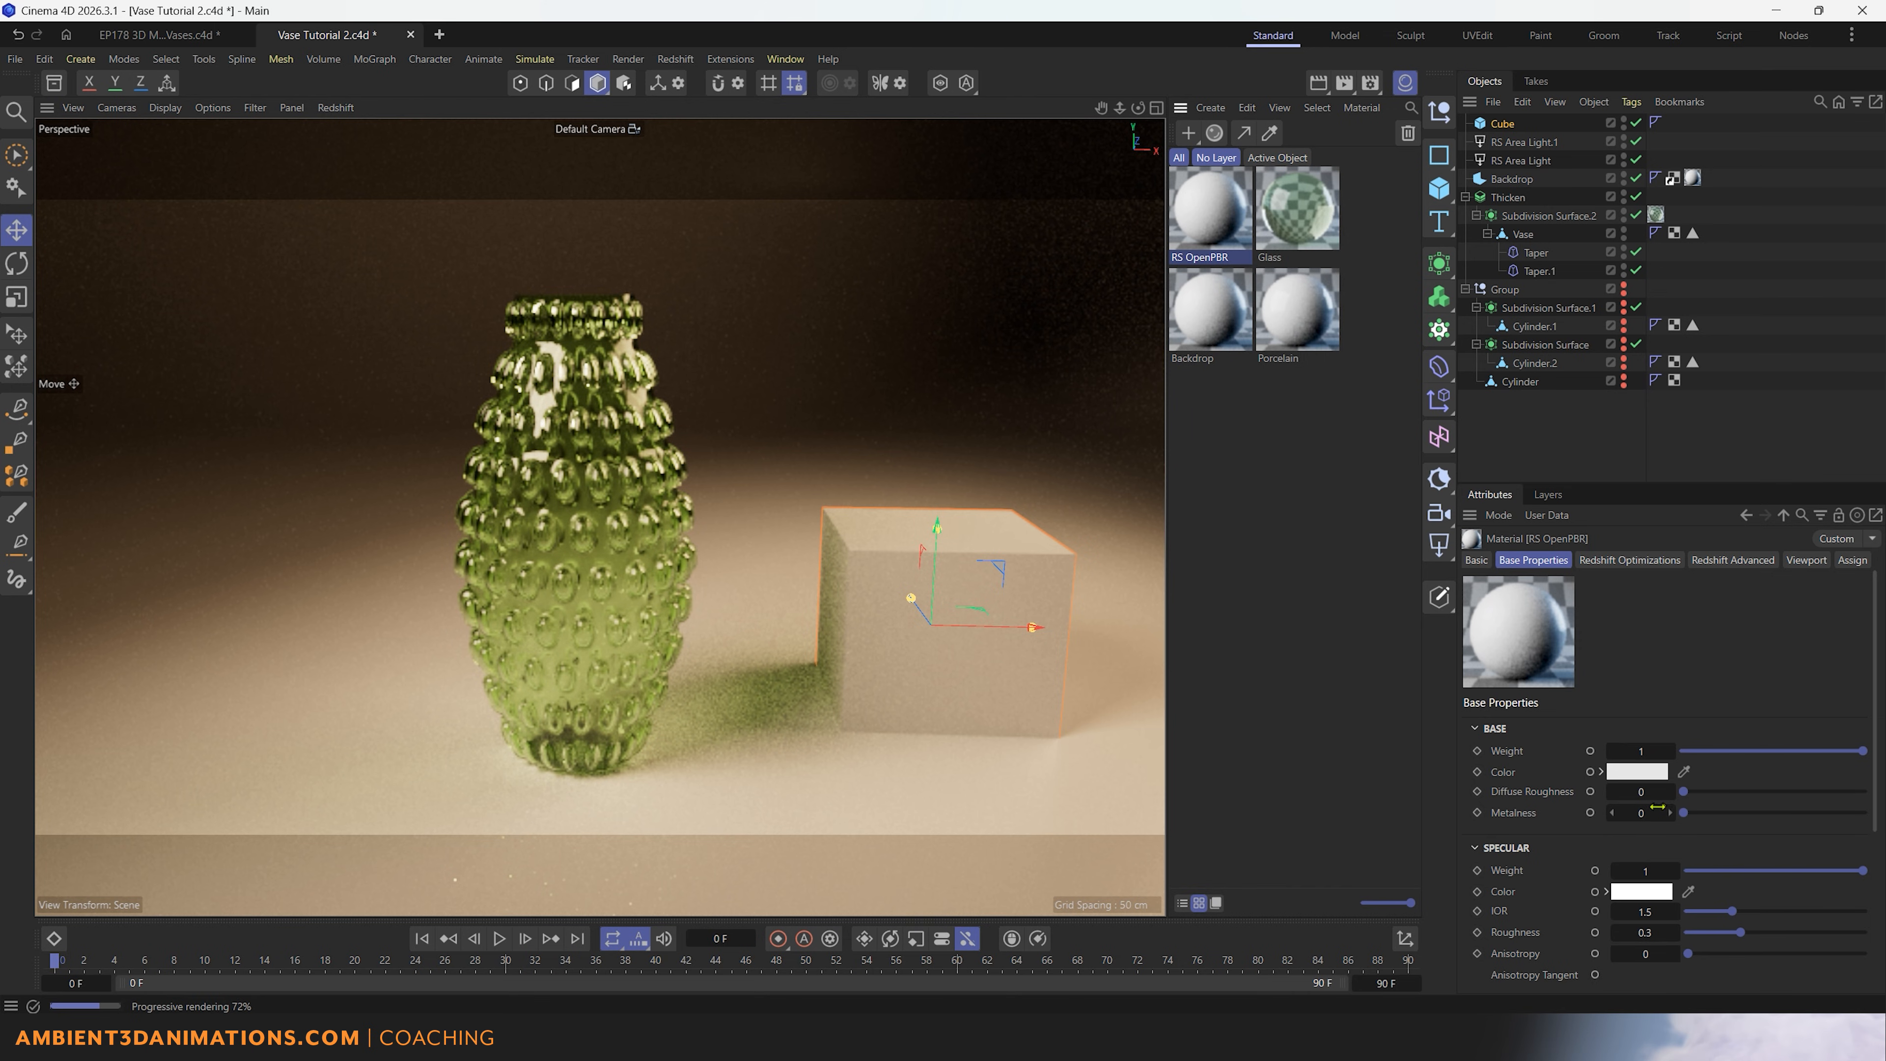
pyautogui.moveTo(1685, 811); pyautogui.dragTo(1864, 813)
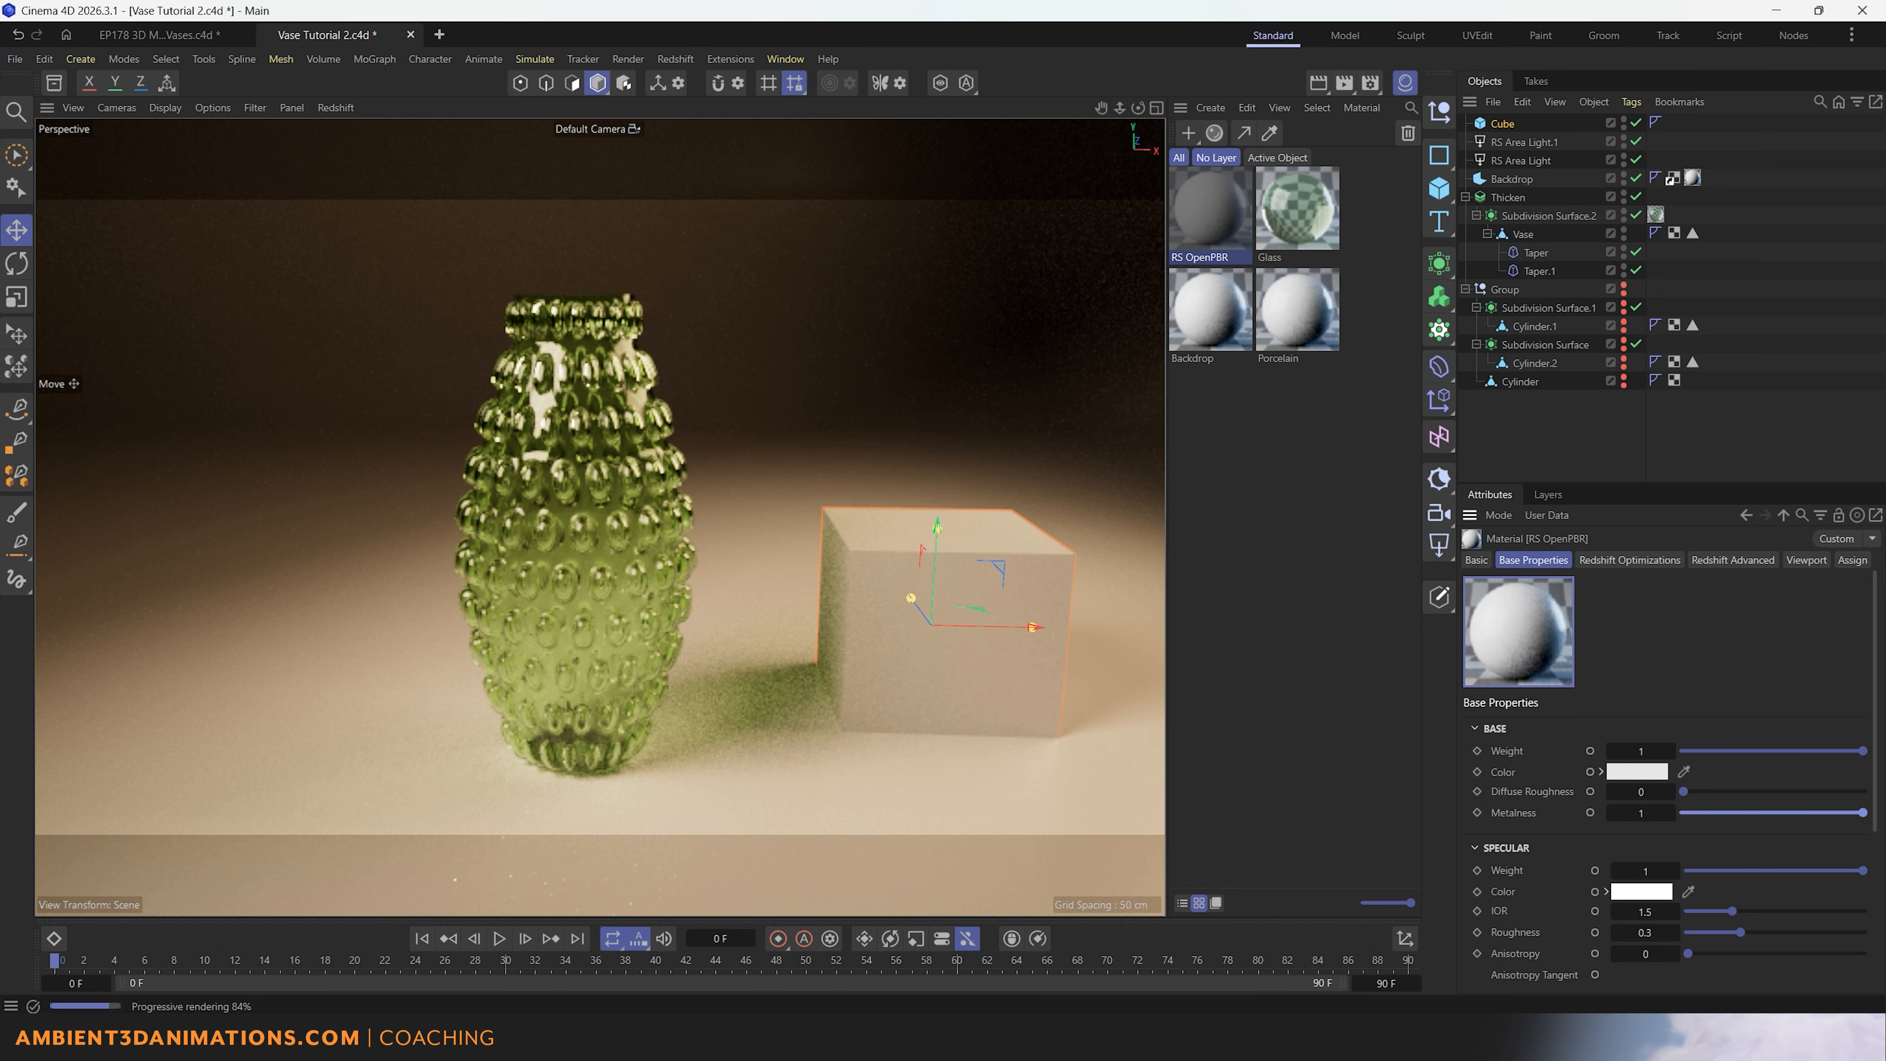
# Step: Set the OpenPBR material's specular Roughness to 0 and apply the material to the cube
pyautogui.moveTo(1739, 932); pyautogui.dragTo(1685, 933)
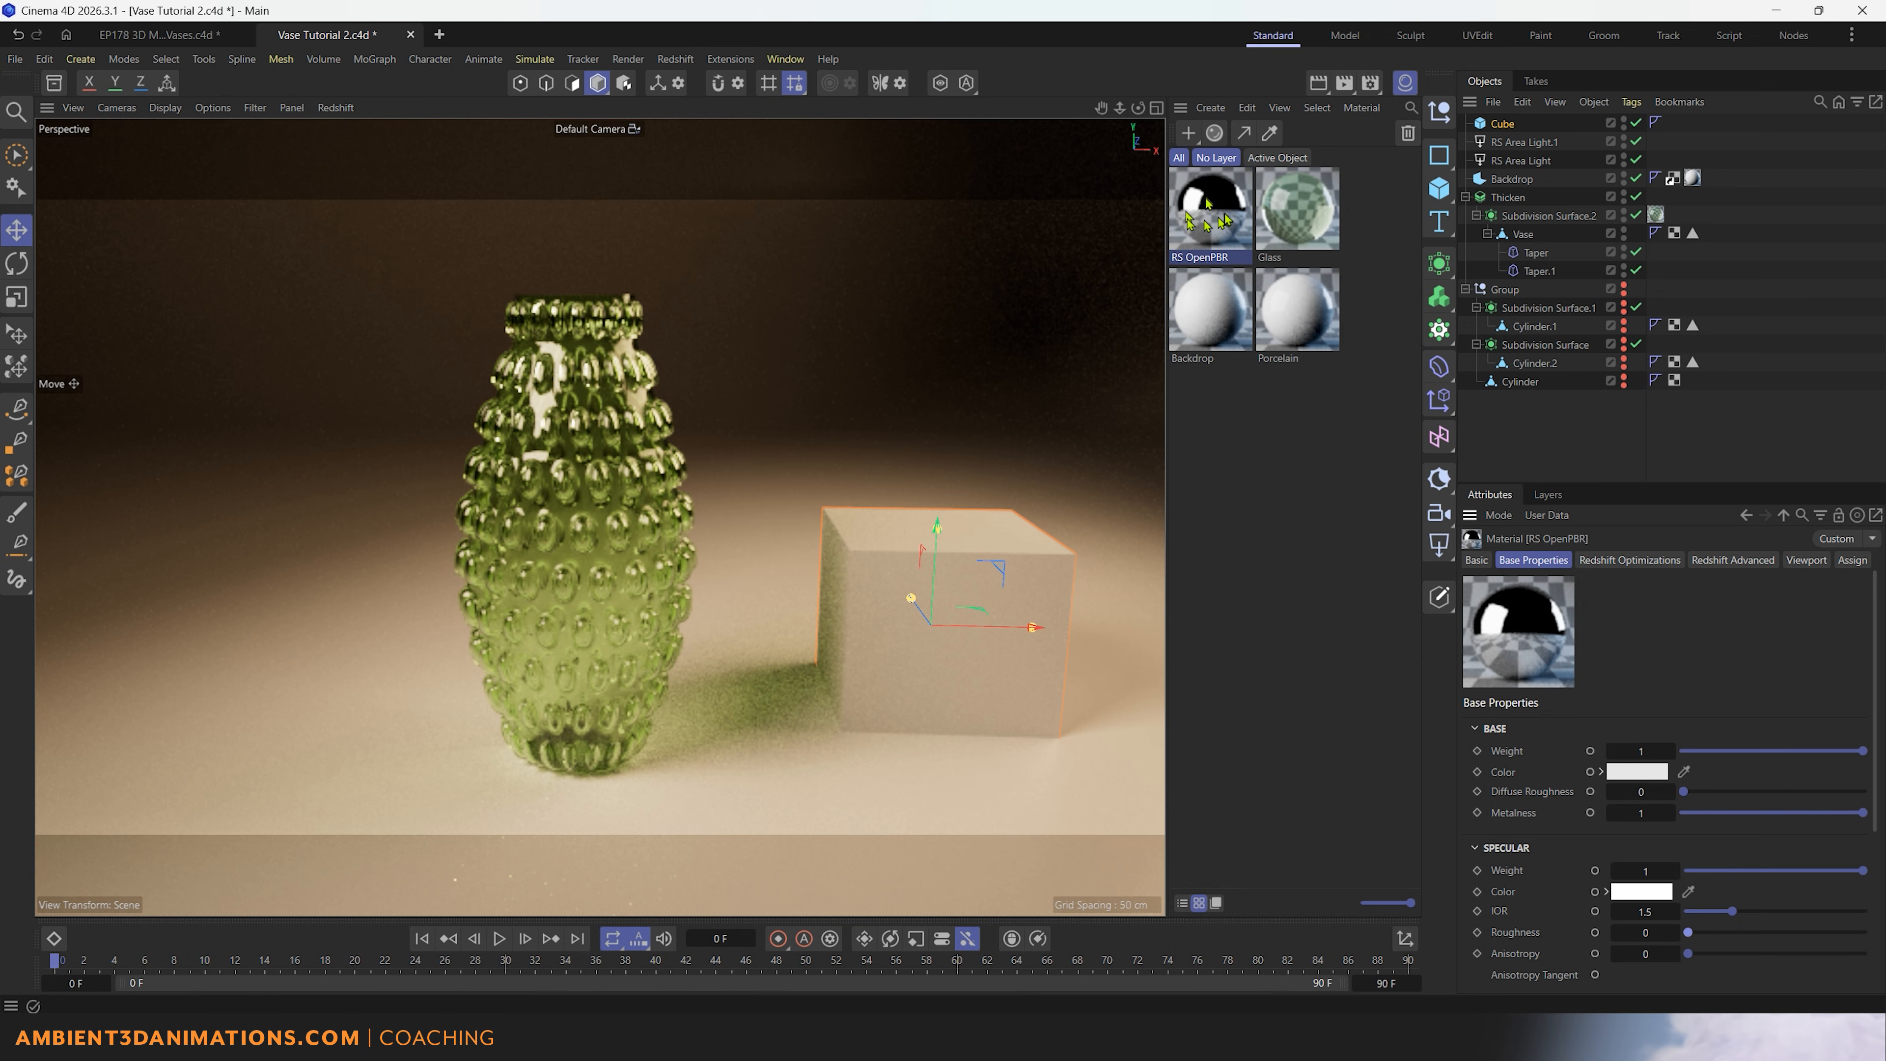
pyautogui.moveTo(1289, 193); pyautogui.dragTo(1496, 122)
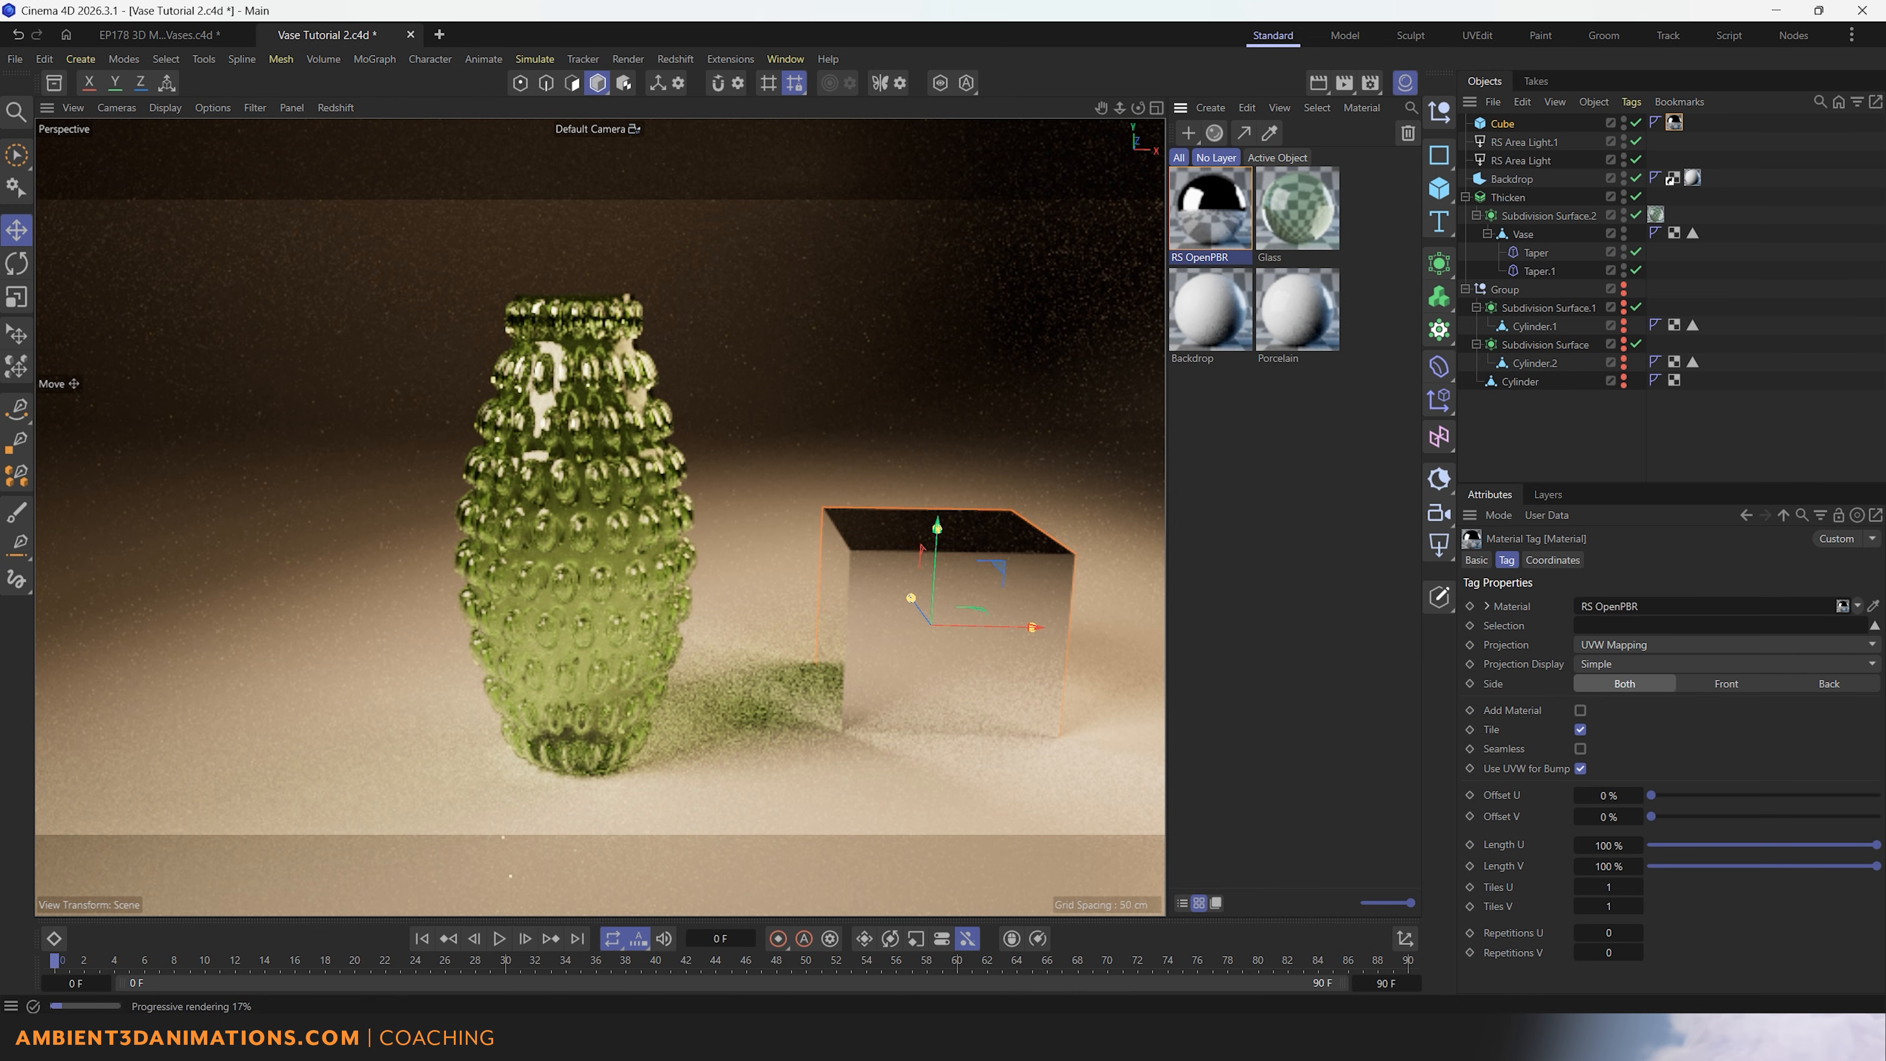
pyautogui.keyDown('alt'); pyautogui.moveTo(766, 743); pyautogui.dragTo(791, 777); pyautogui.keyUp('alt')
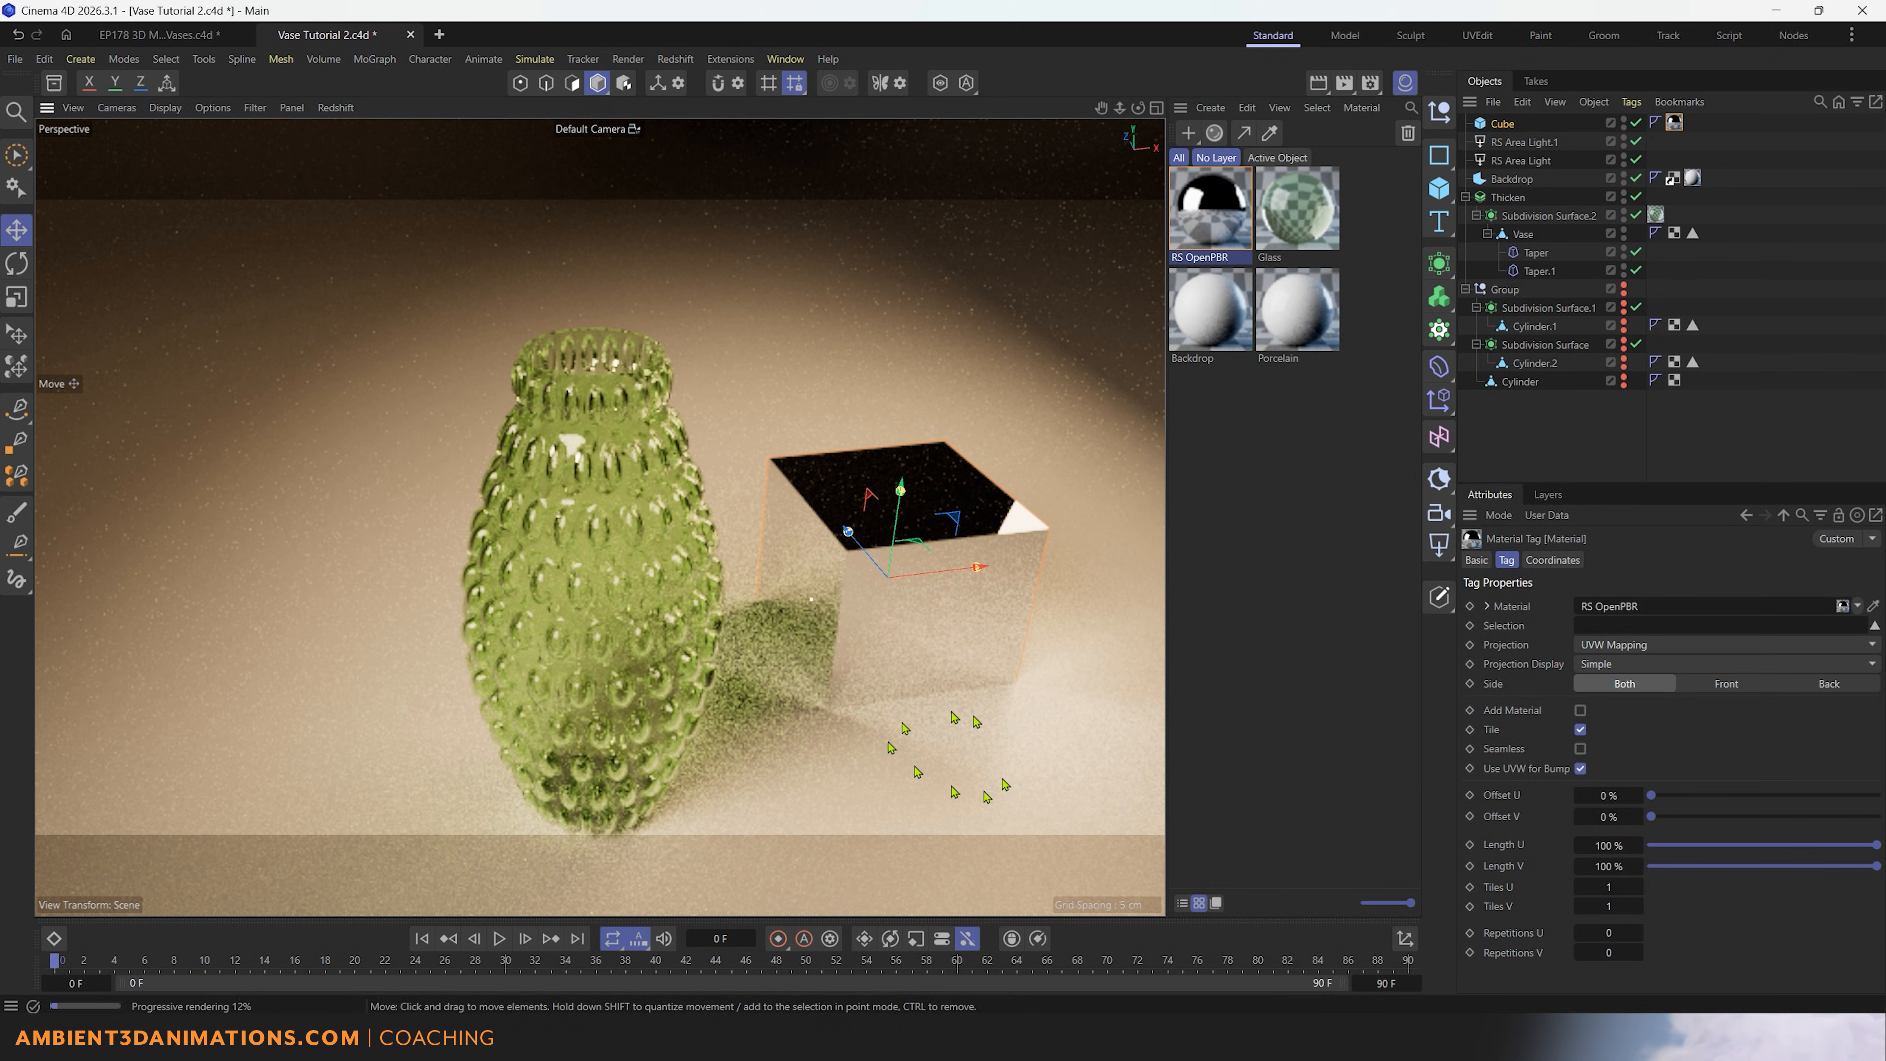
# Step: In the Redshift caustics render settings, switch Refraction Caustics and Reflection Caustics off and back on, one at a time, to compare their effect
pyautogui.hotkey('ctrl', 'b')
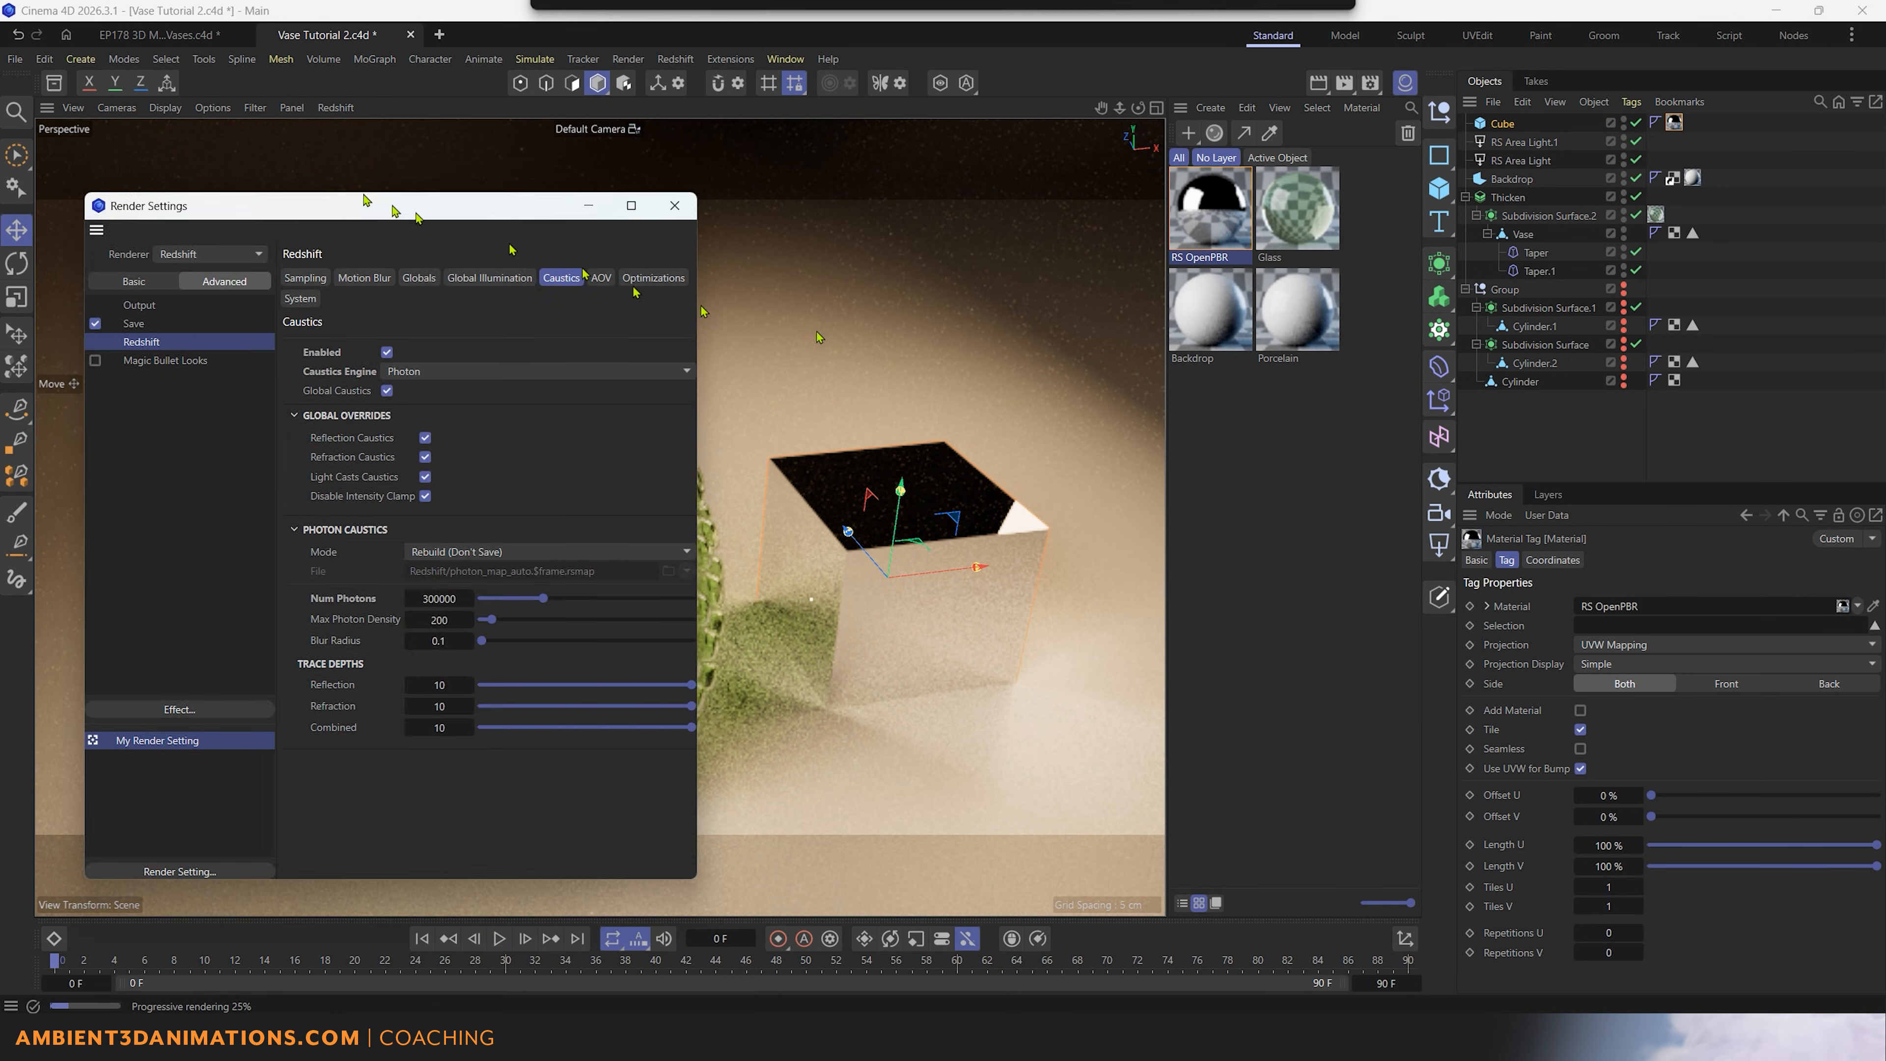
pyautogui.moveTo(401, 197); pyautogui.dragTo(177, 89)
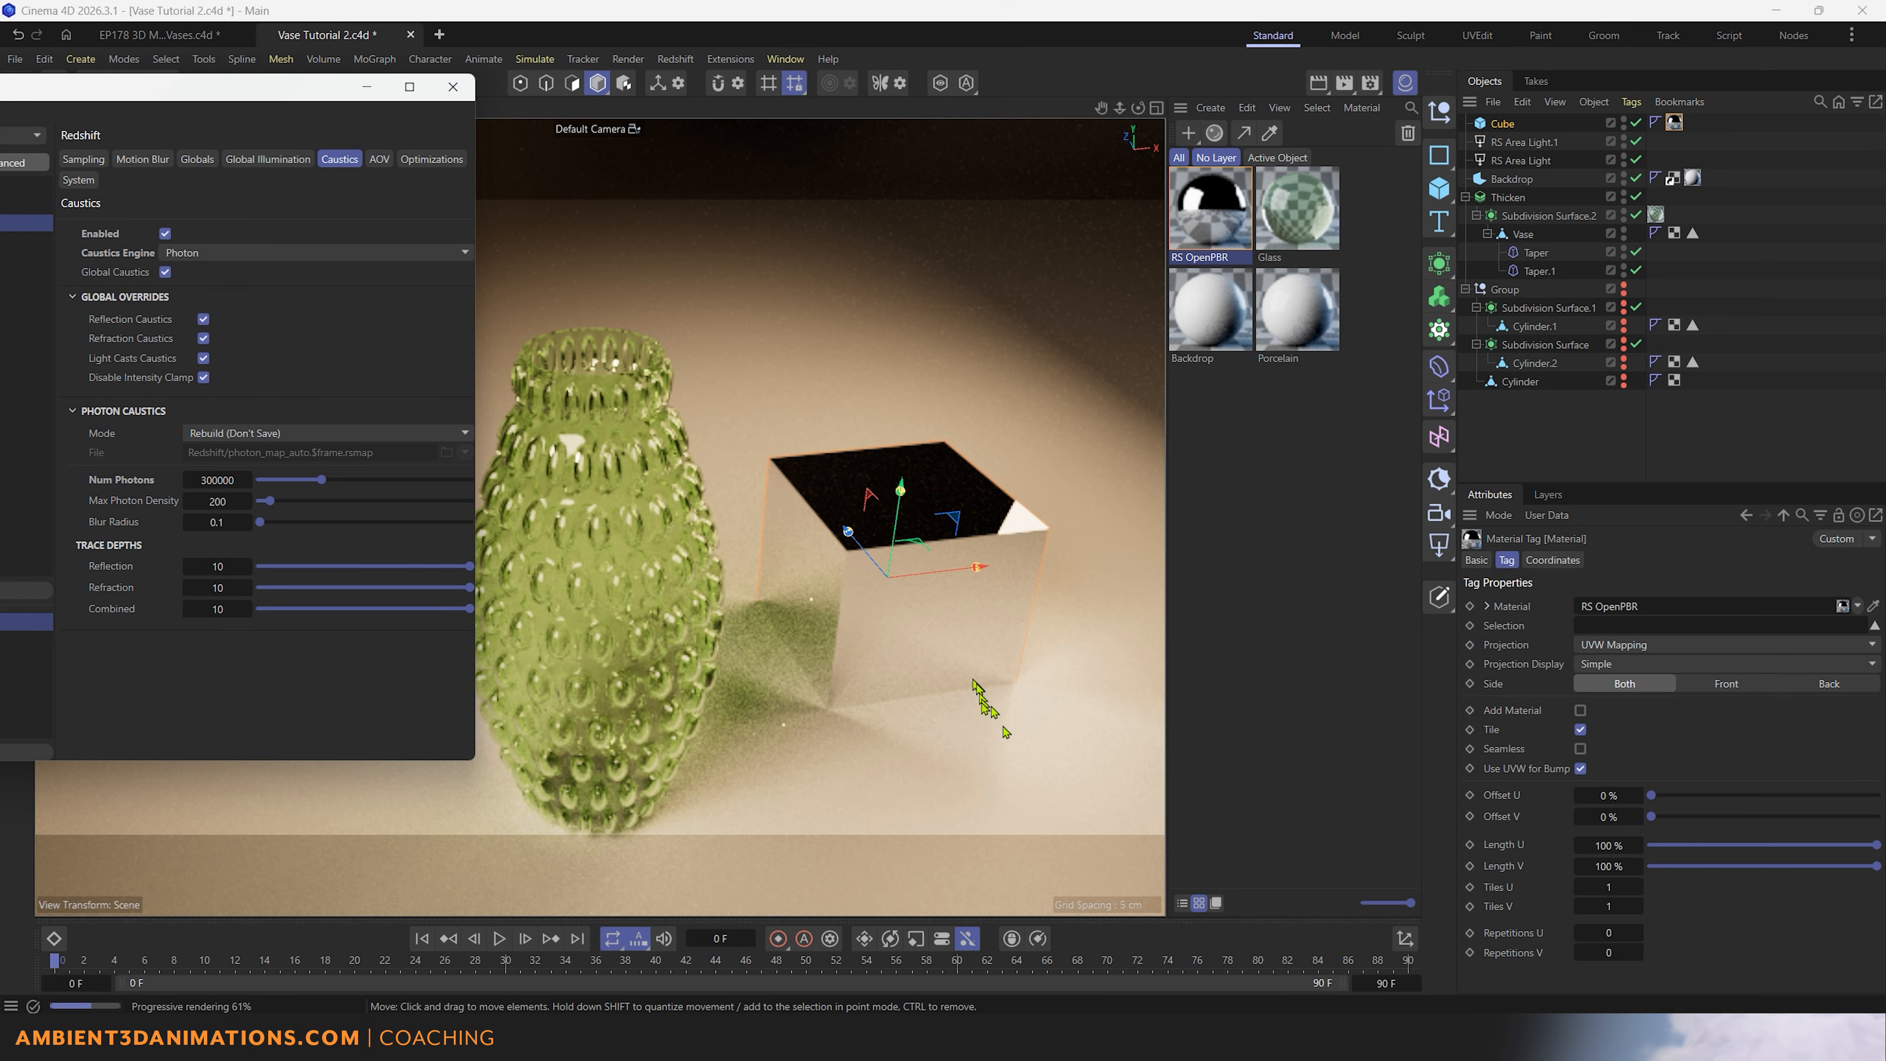
pyautogui.scroll(2, 891, 731)
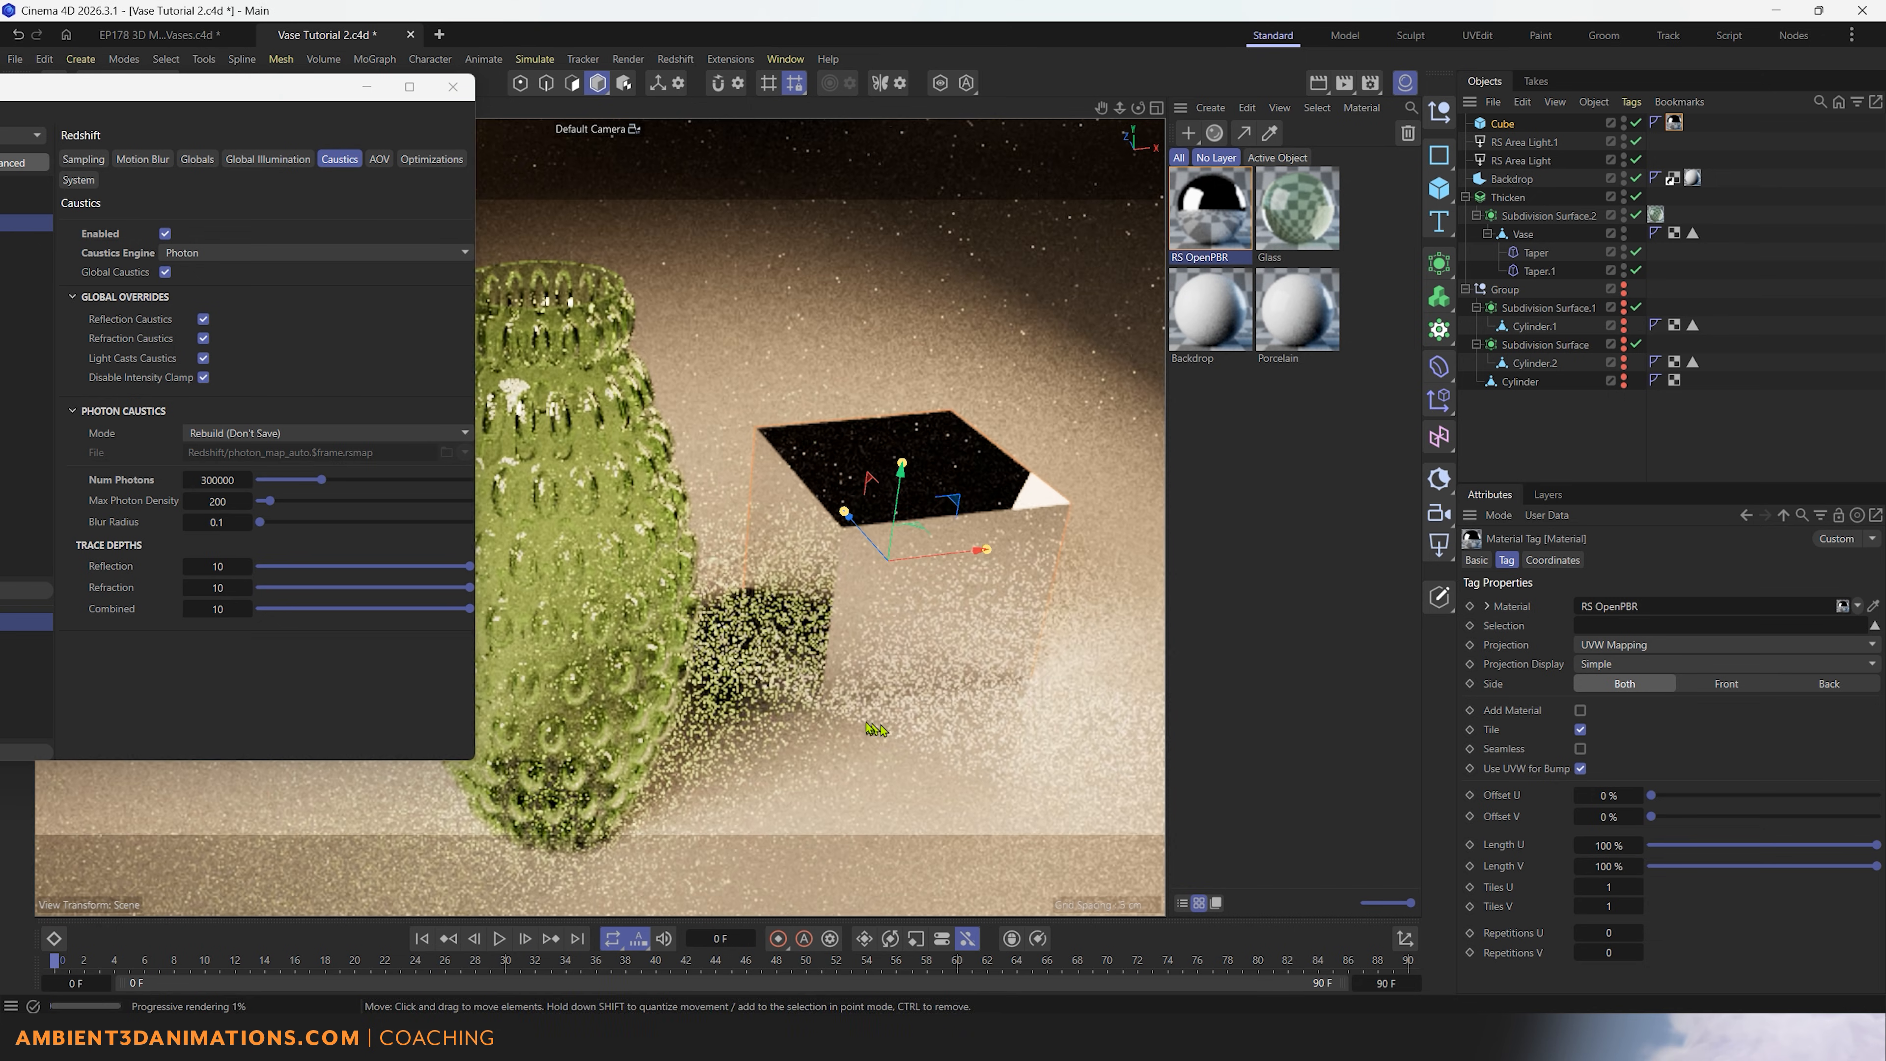
pyautogui.click(203, 339)
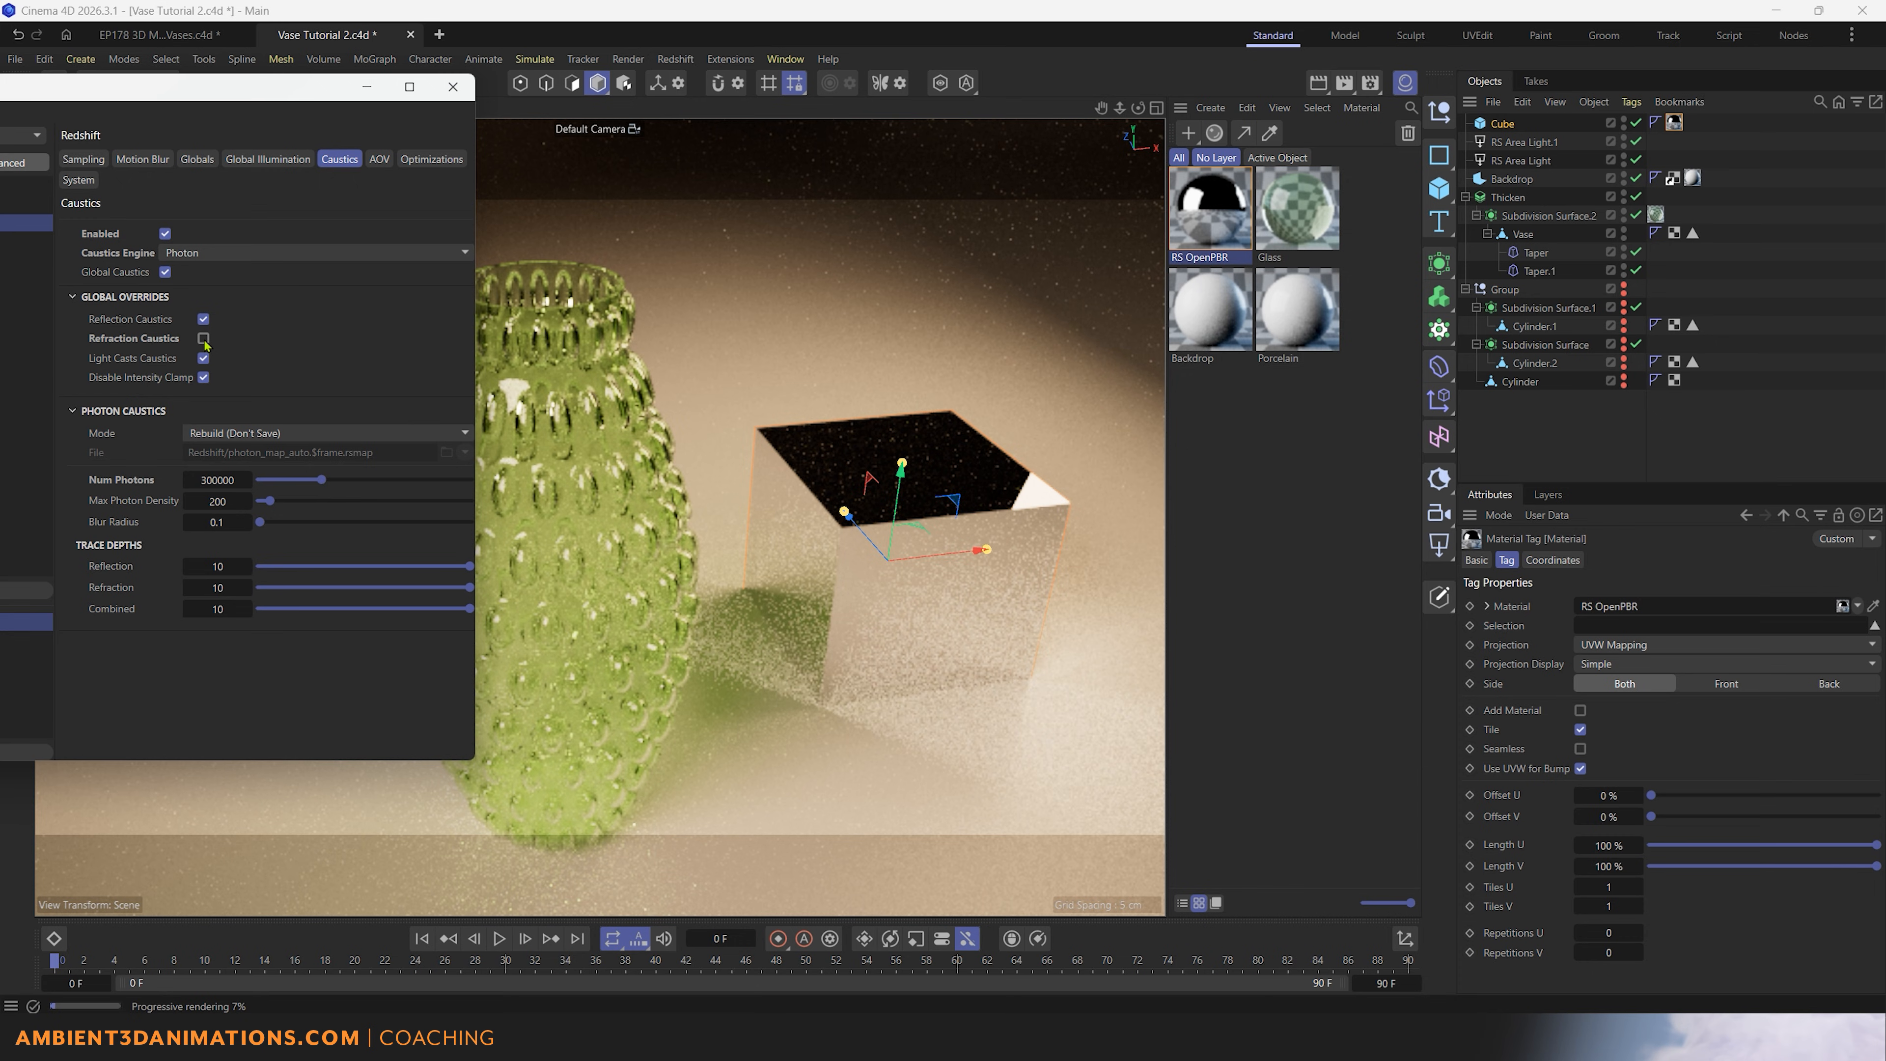
pyautogui.click(203, 338)
pyautogui.click(203, 319)
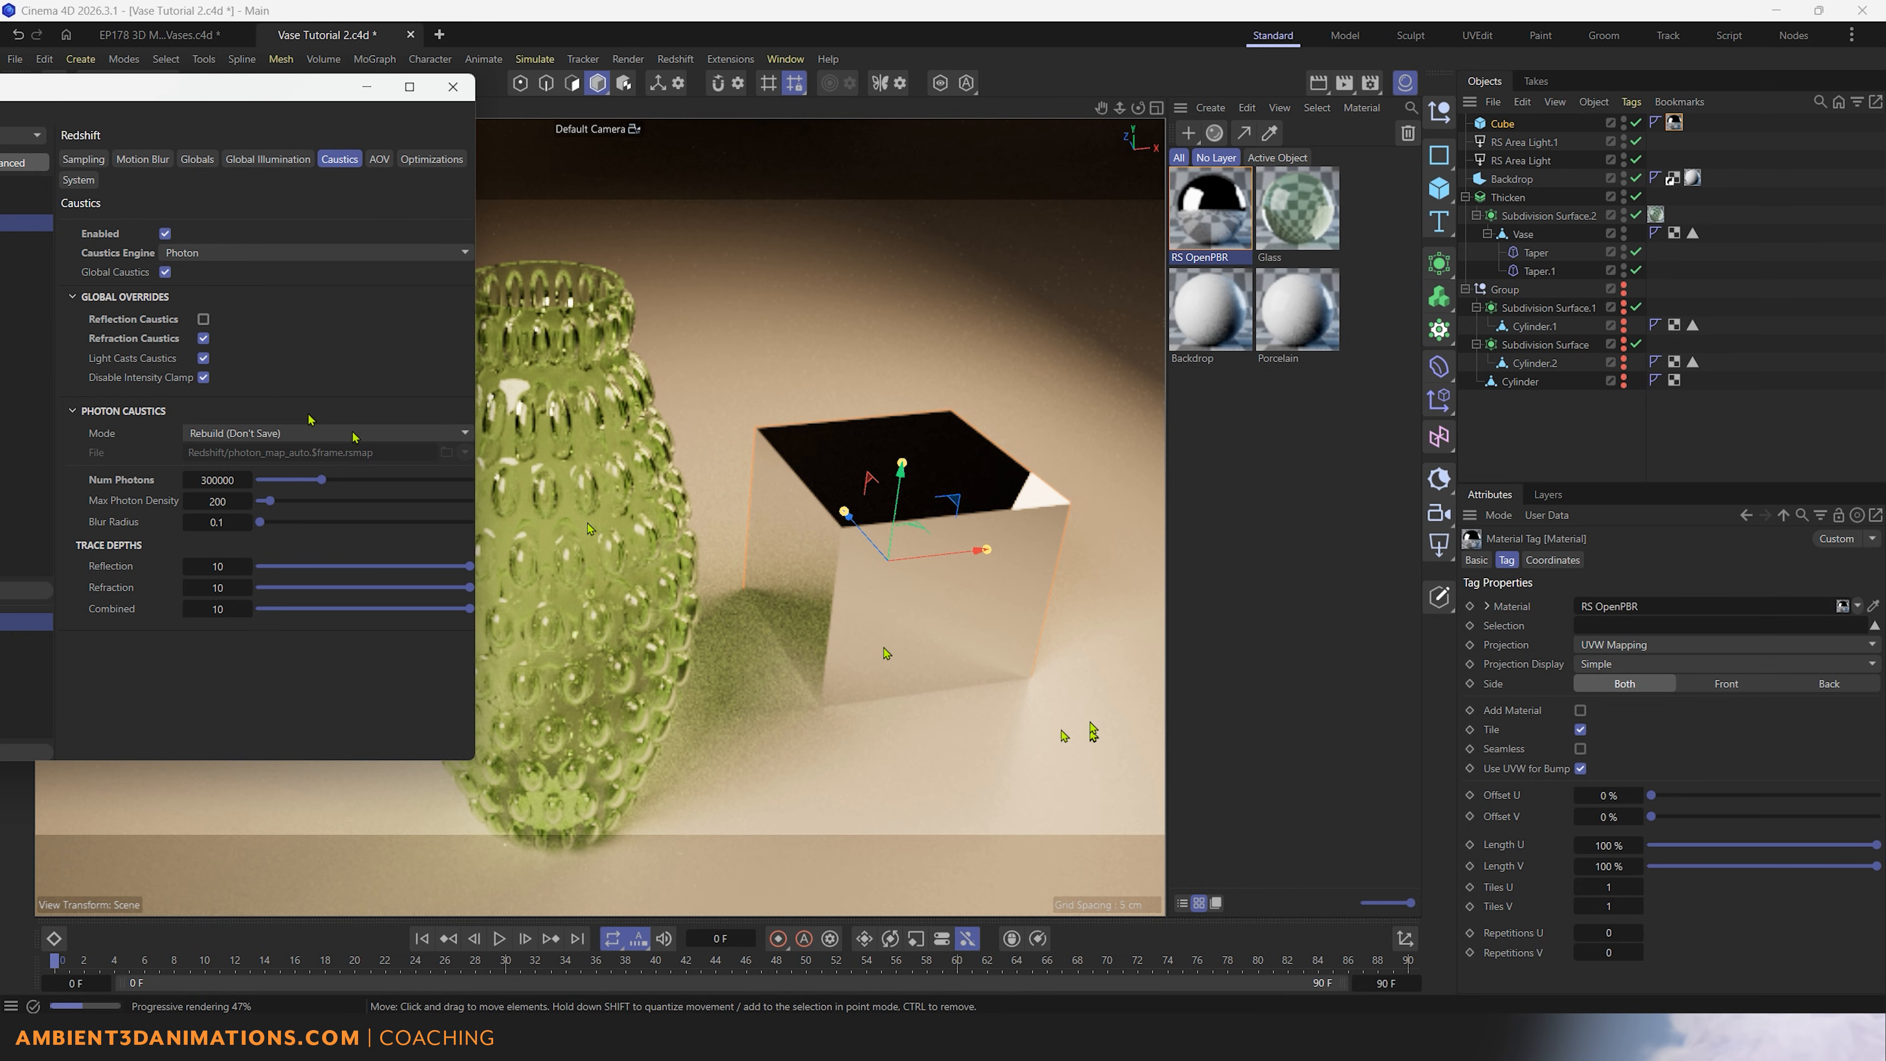
pyautogui.click(203, 321)
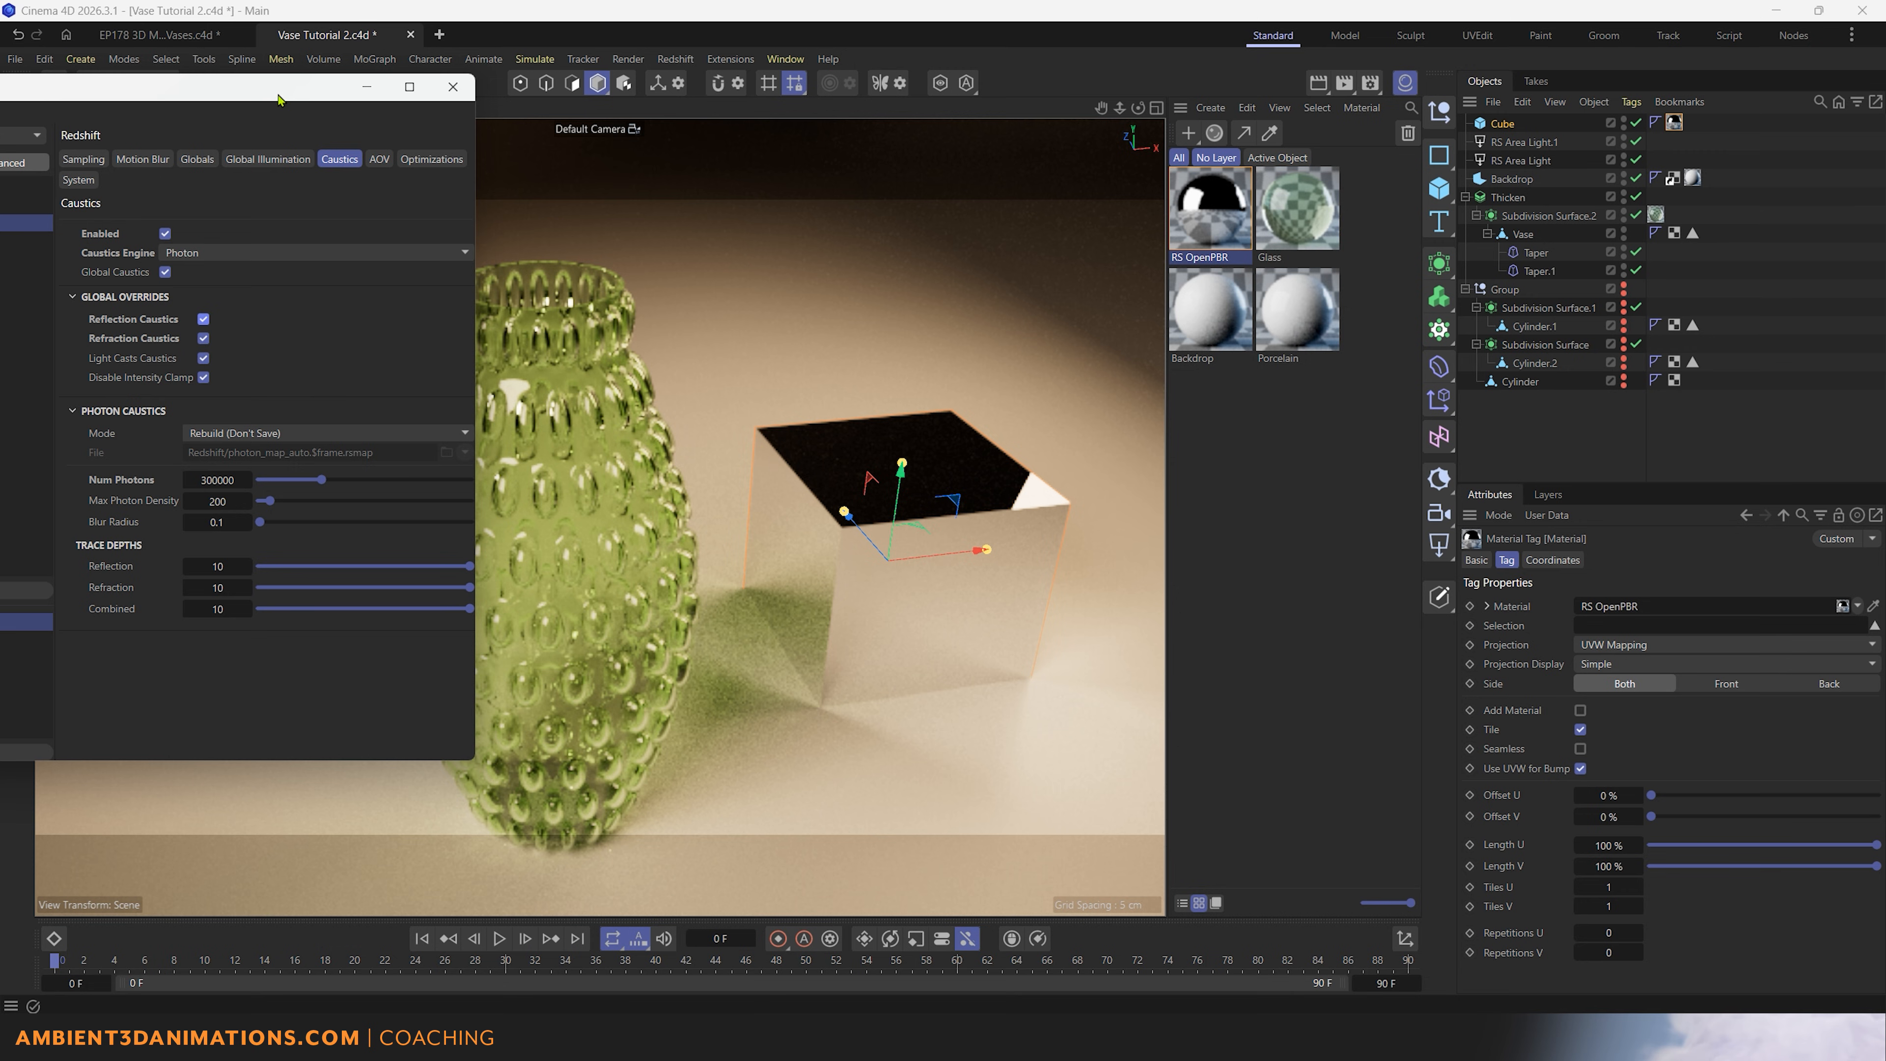
# Step: Switch the Caustics Engine to Brute Force to show its options and return it to Photon
pyautogui.moveTo(279, 98); pyautogui.dragTo(374, 97)
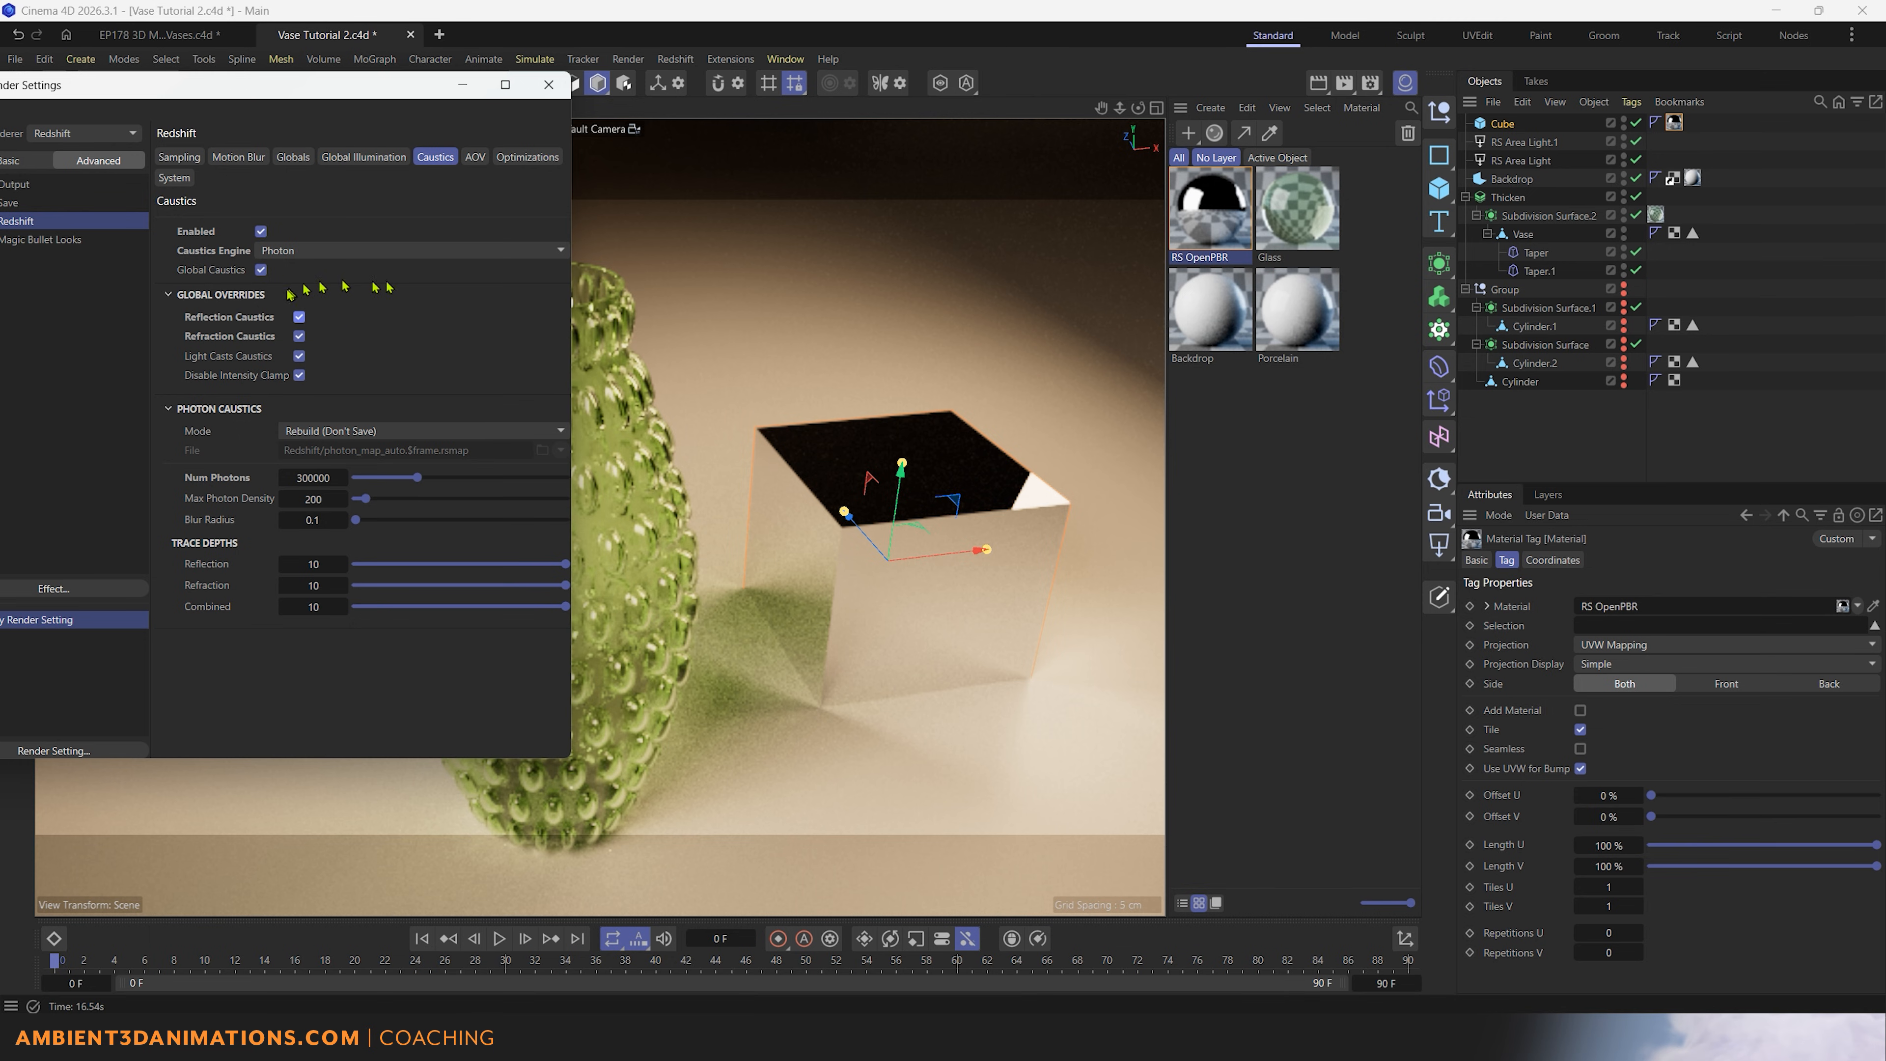
pyautogui.click(312, 249)
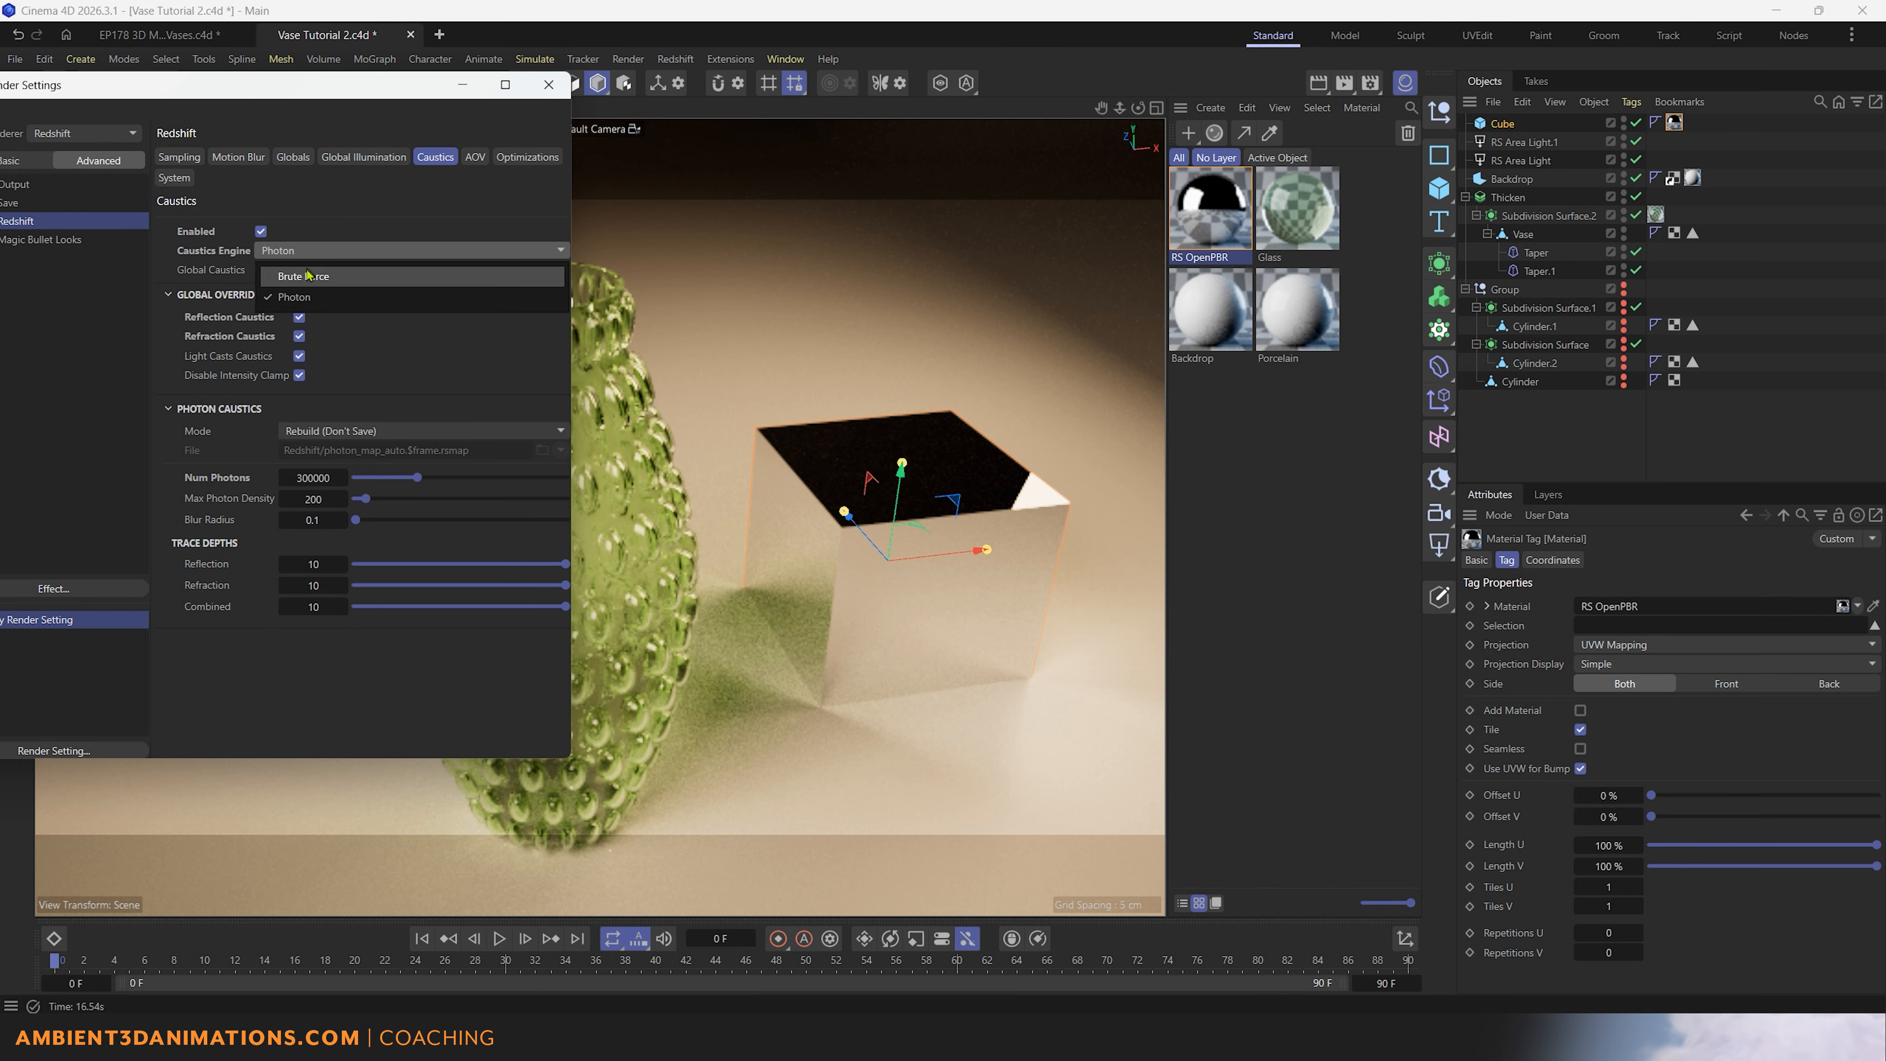
pyautogui.click(296, 278)
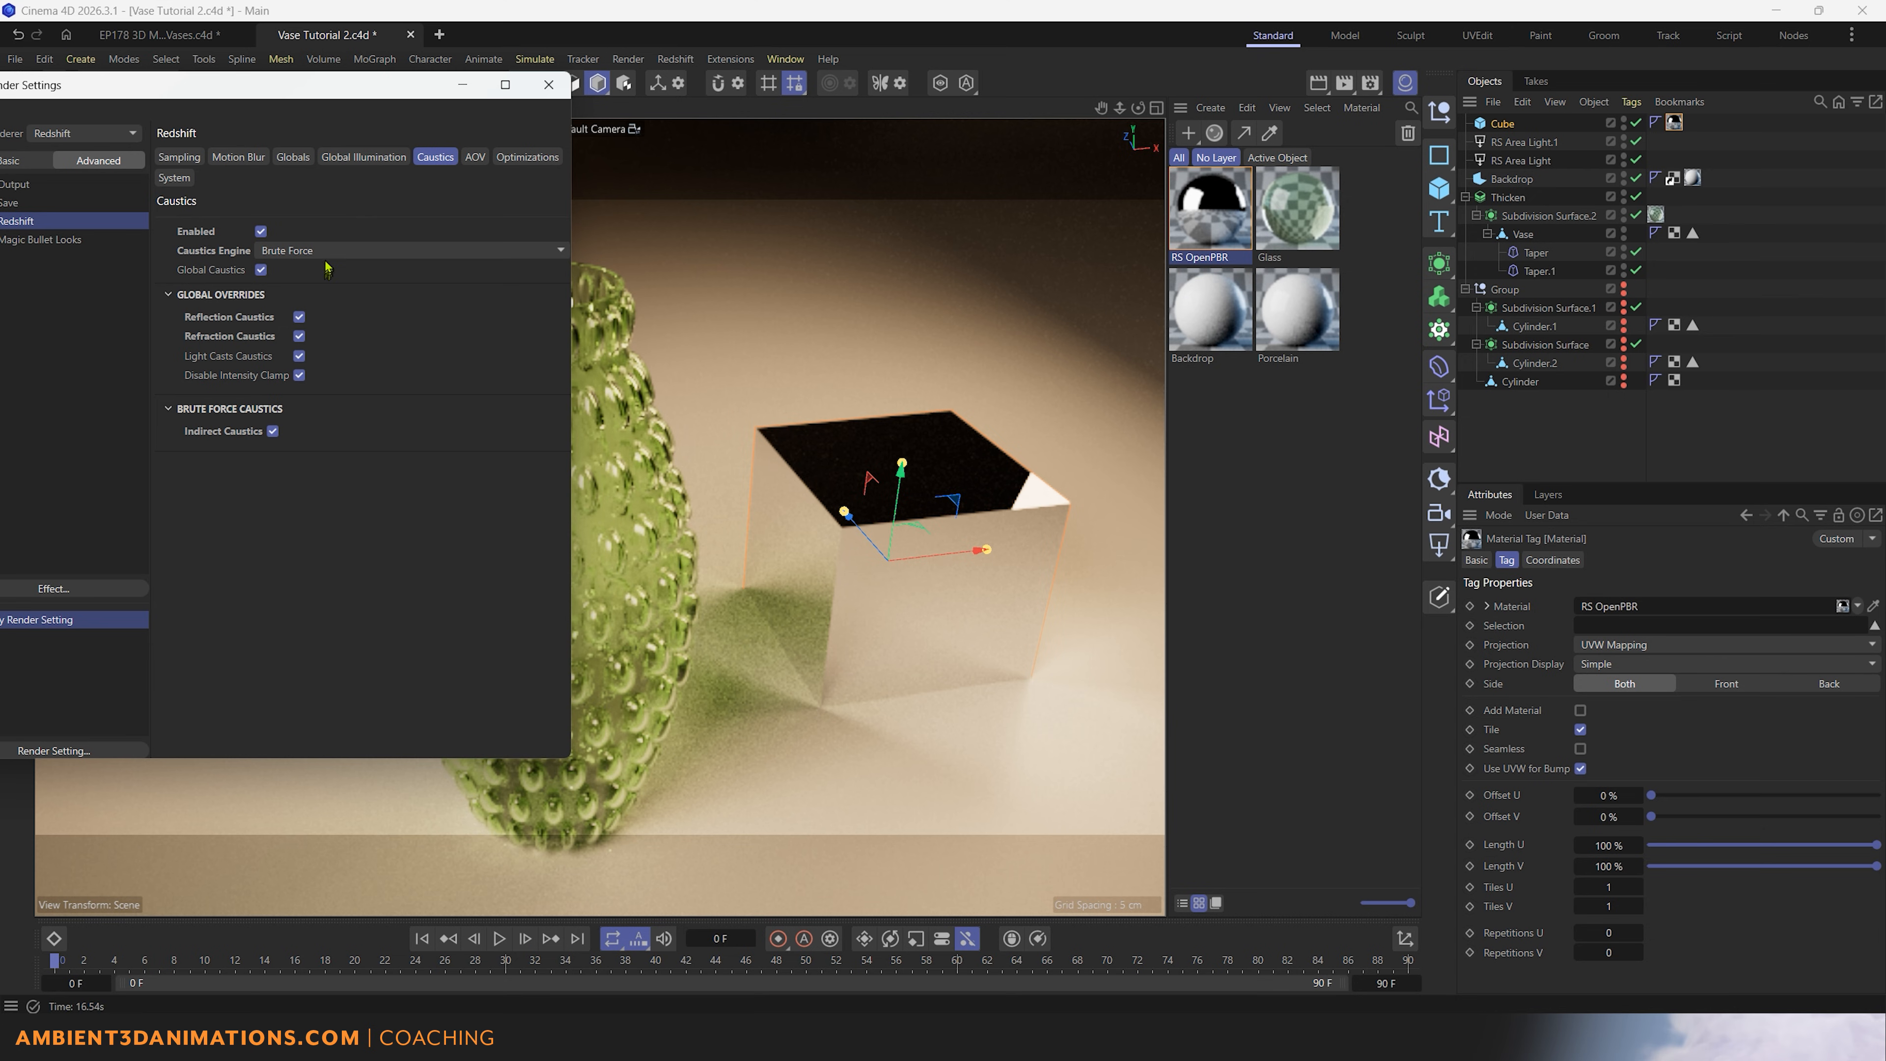
pyautogui.click(325, 253)
pyautogui.click(309, 298)
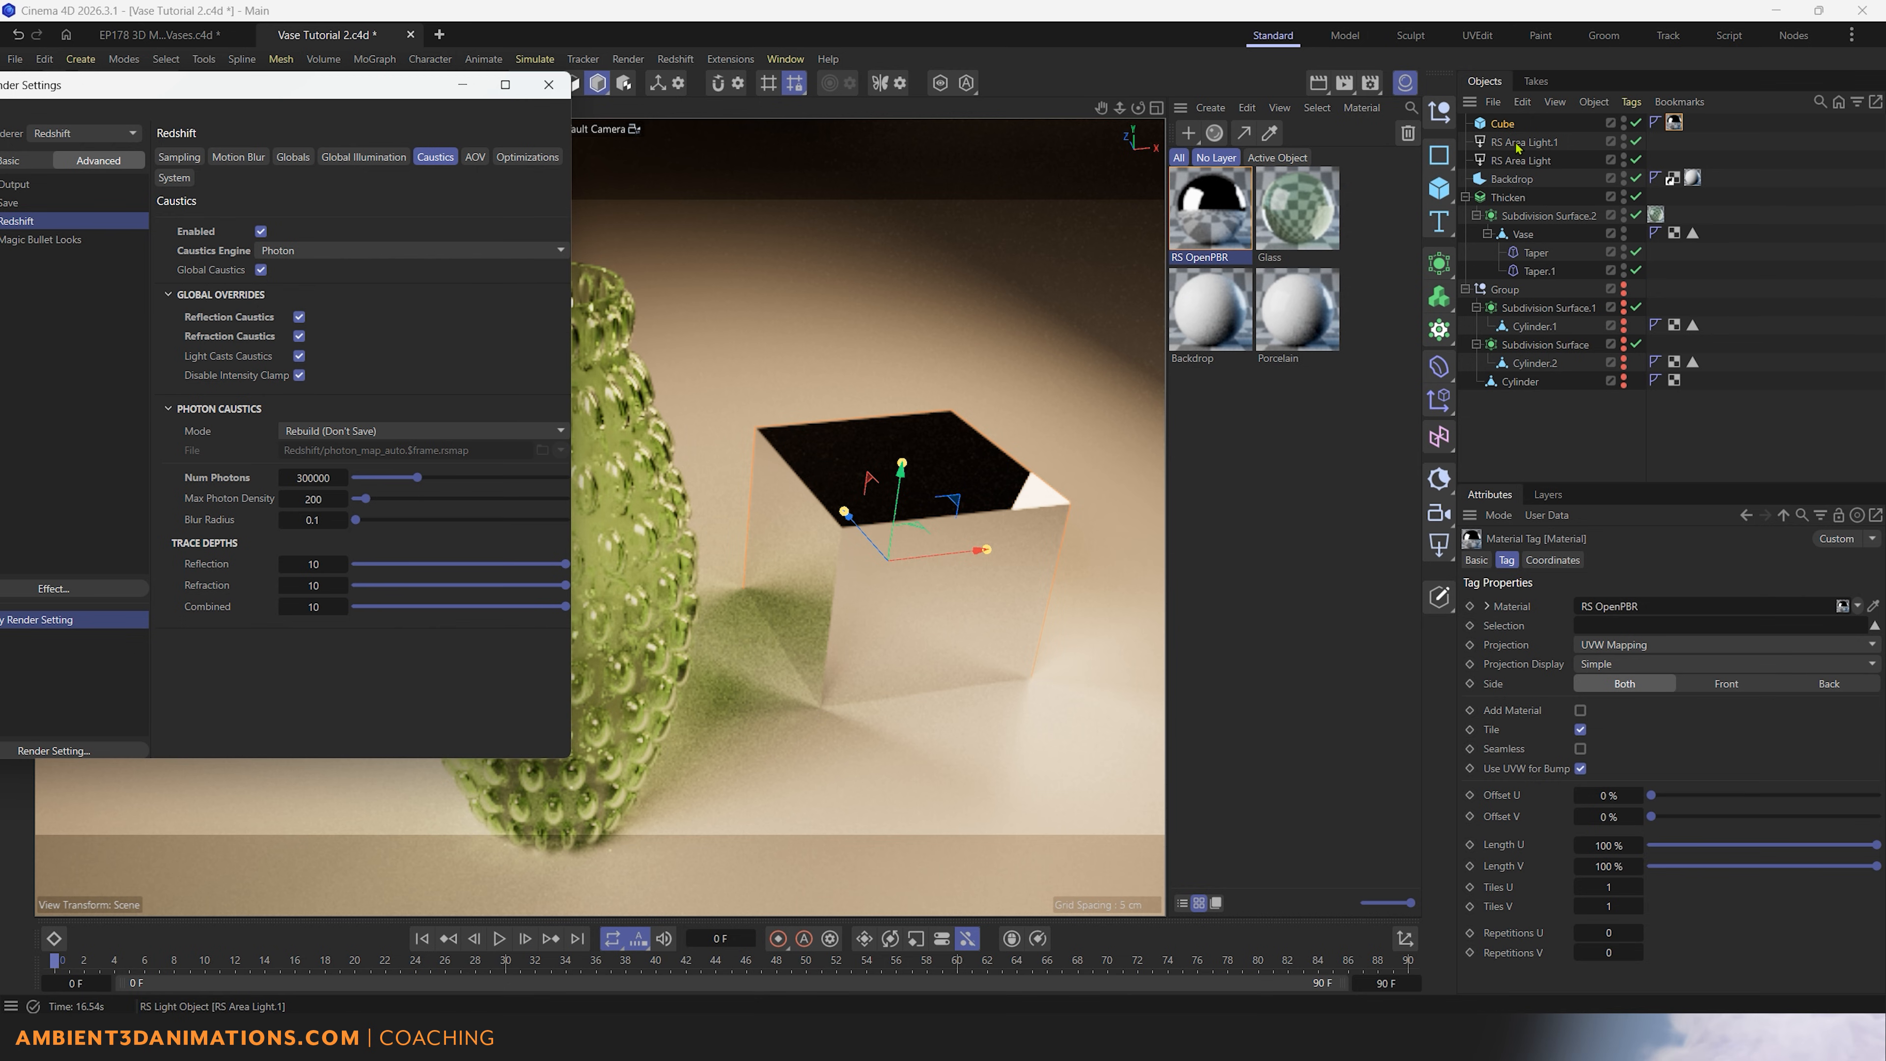
# Step: Minimize the render settings and compare RS Area Light's Cast Caustics between Off and Render Settings
pyautogui.click(1520, 160)
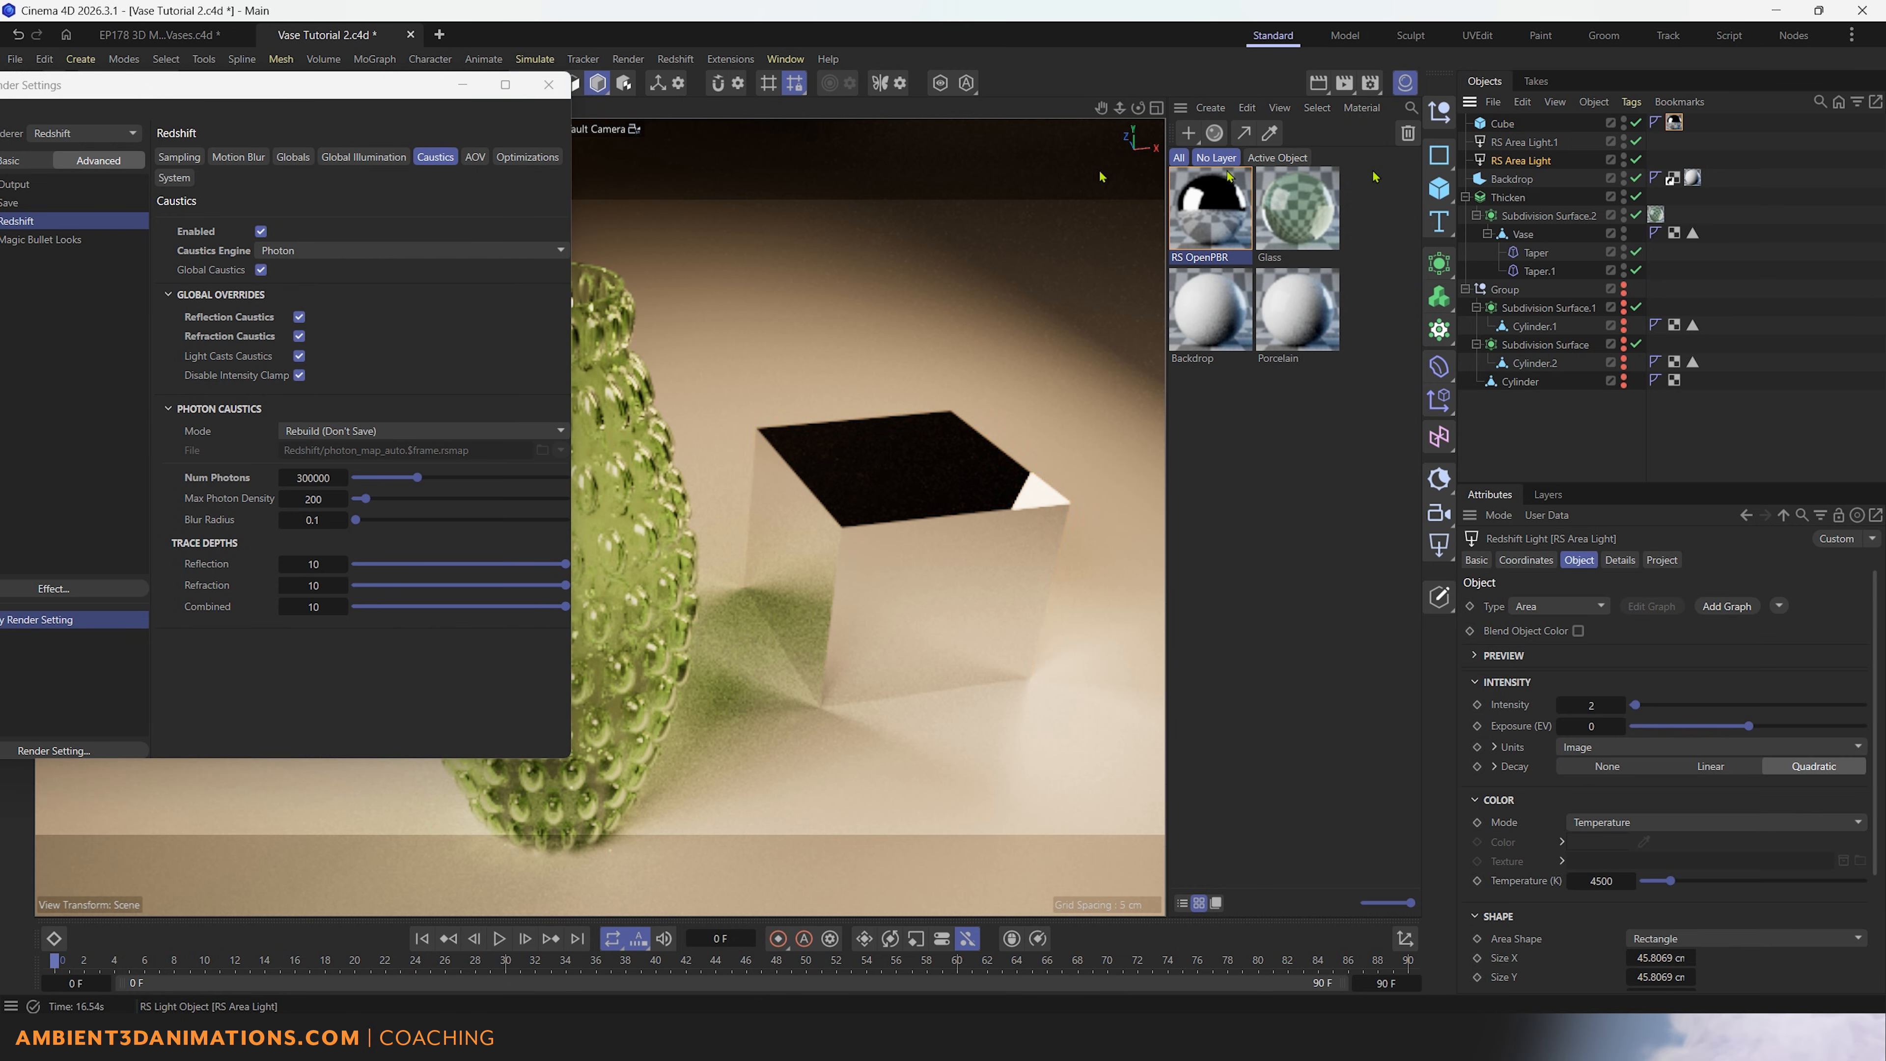
pyautogui.click(464, 86)
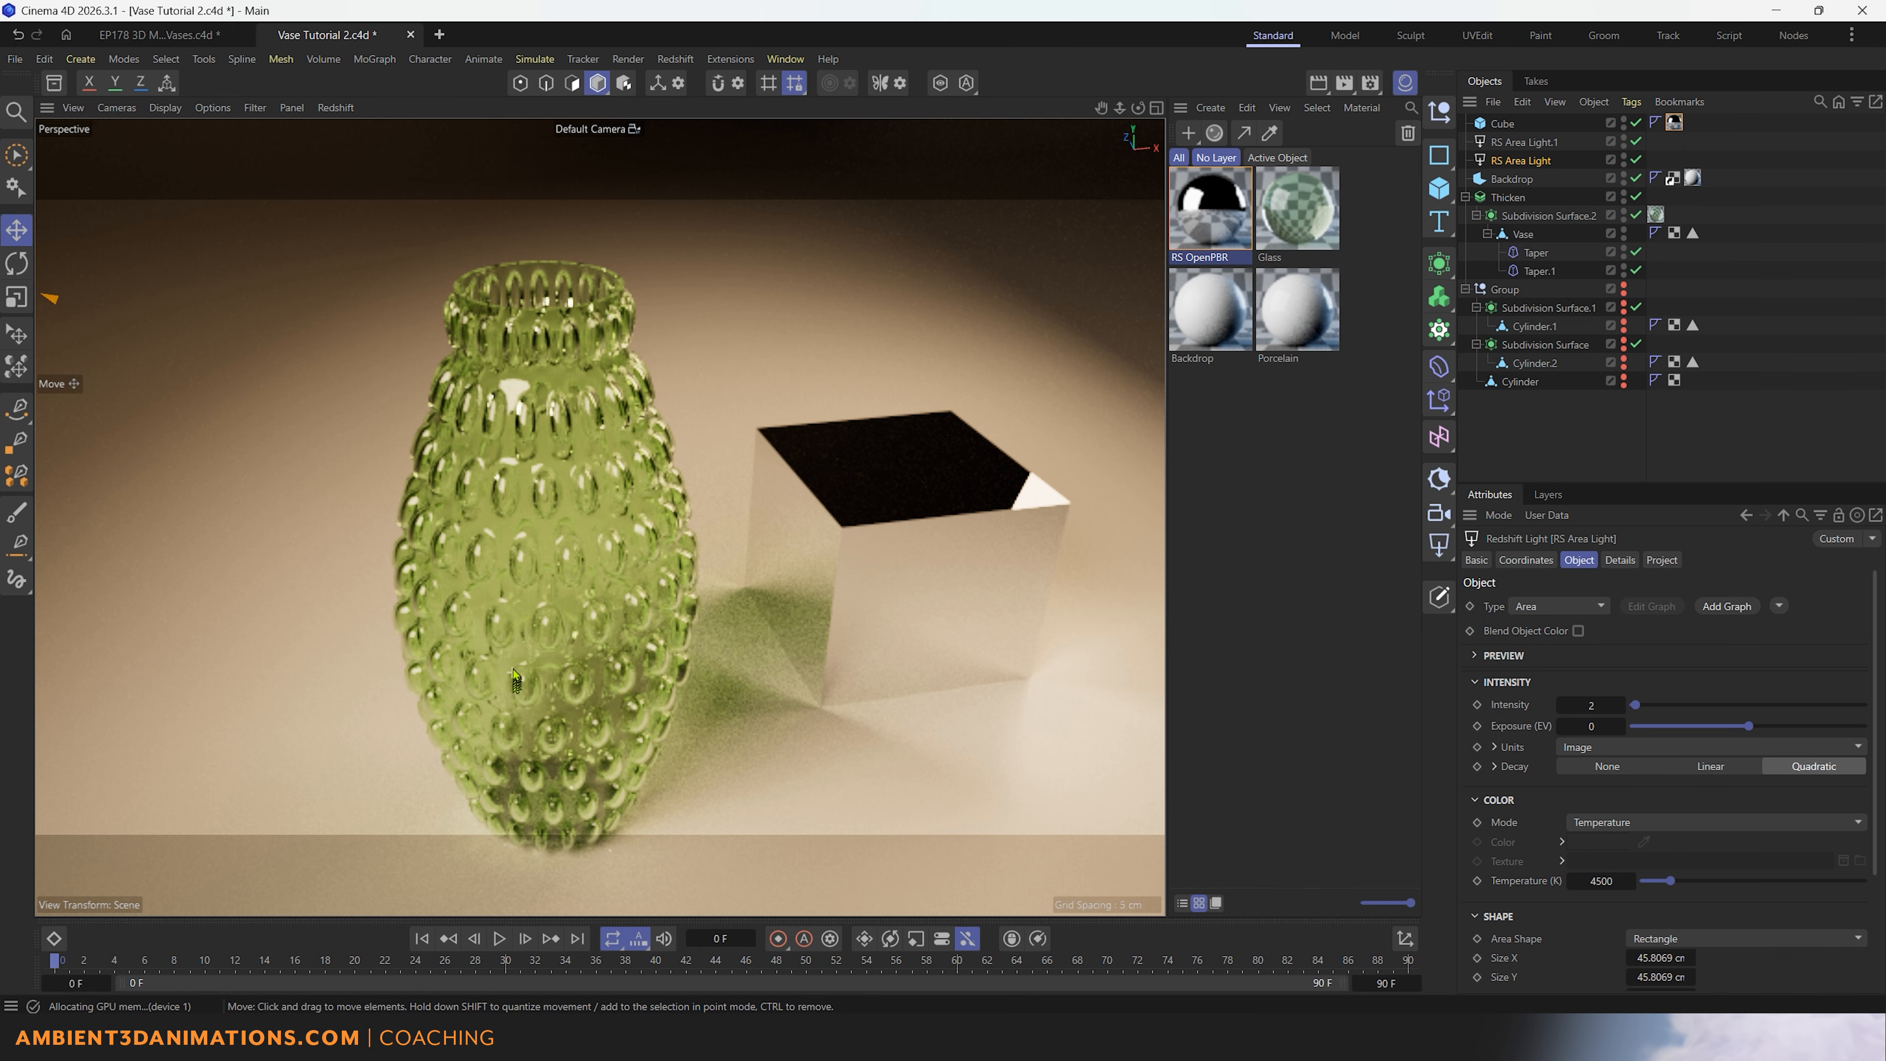
pyautogui.scroll(-3, 530, 682)
pyautogui.keyDown('alt'); pyautogui.moveTo(711, 737); pyautogui.dragTo(622, 621, button='middle'); pyautogui.keyUp('alt')
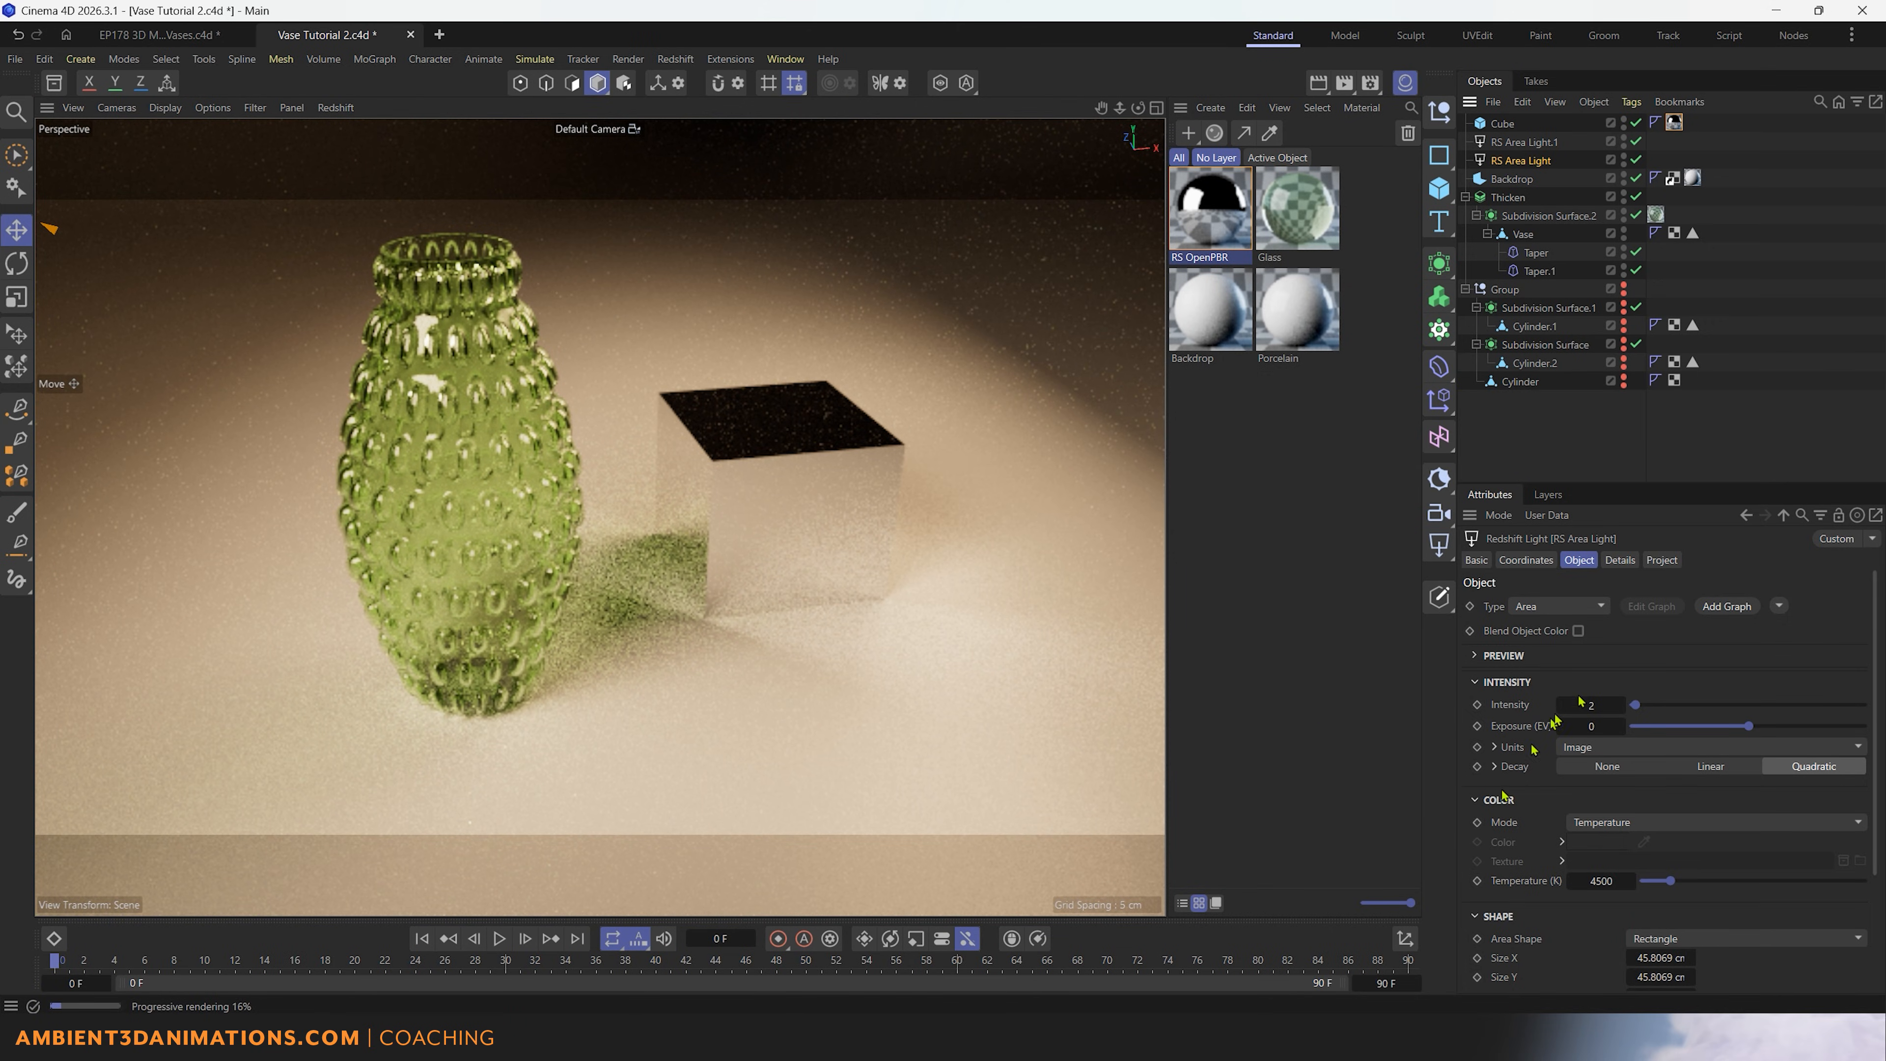
pyautogui.click(1626, 562)
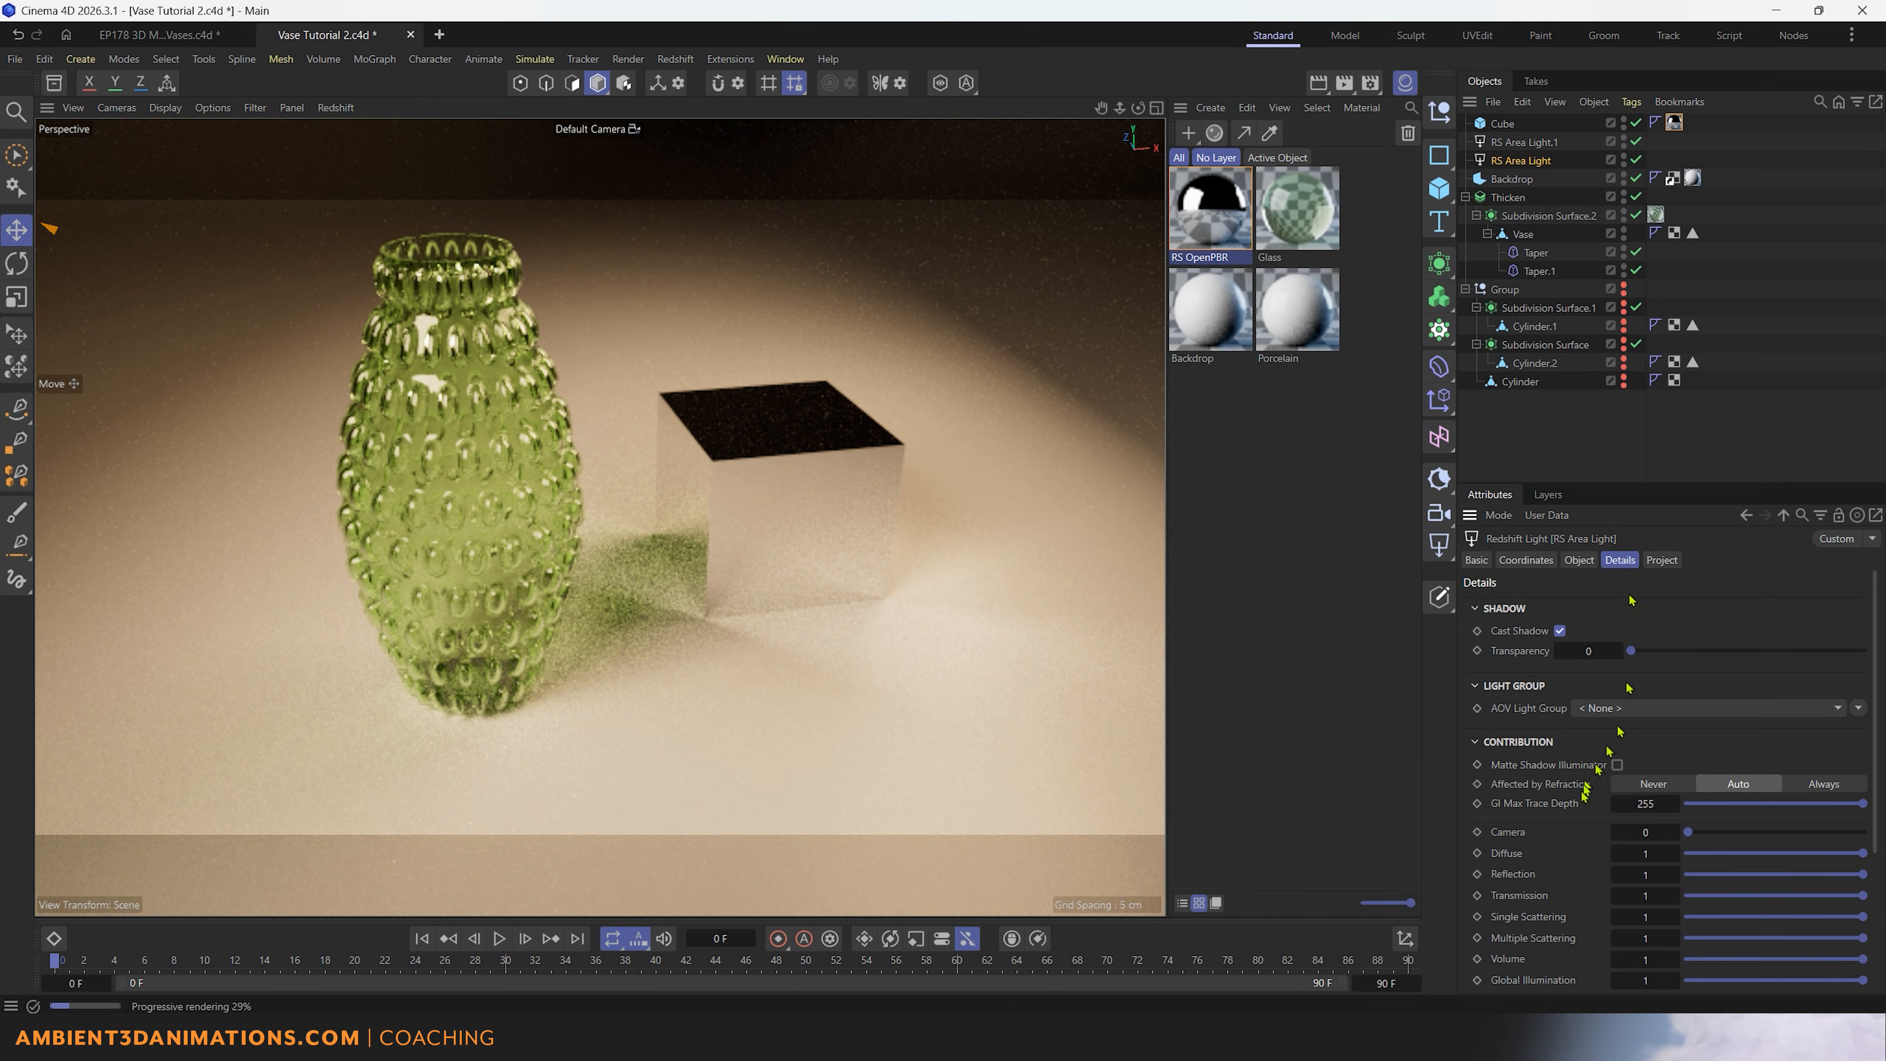
pyautogui.scroll(-5, 1580, 801)
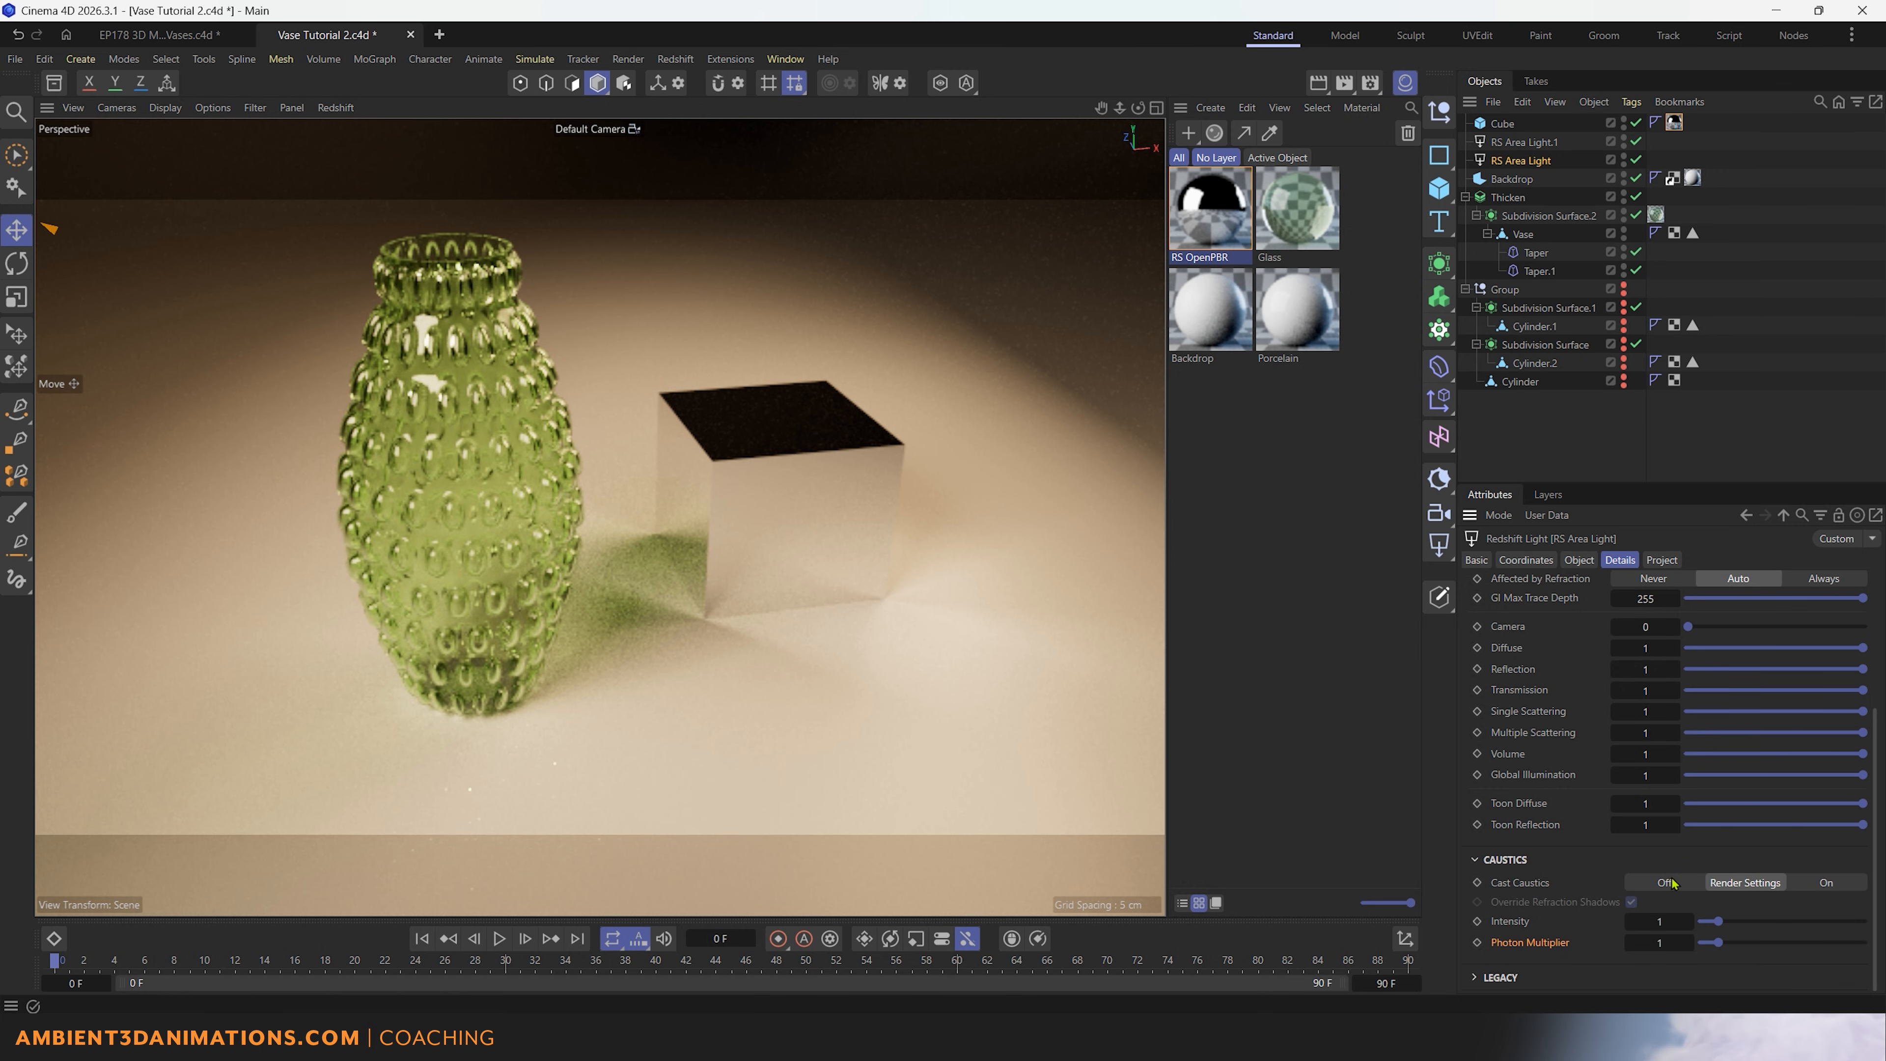
pyautogui.click(1666, 883)
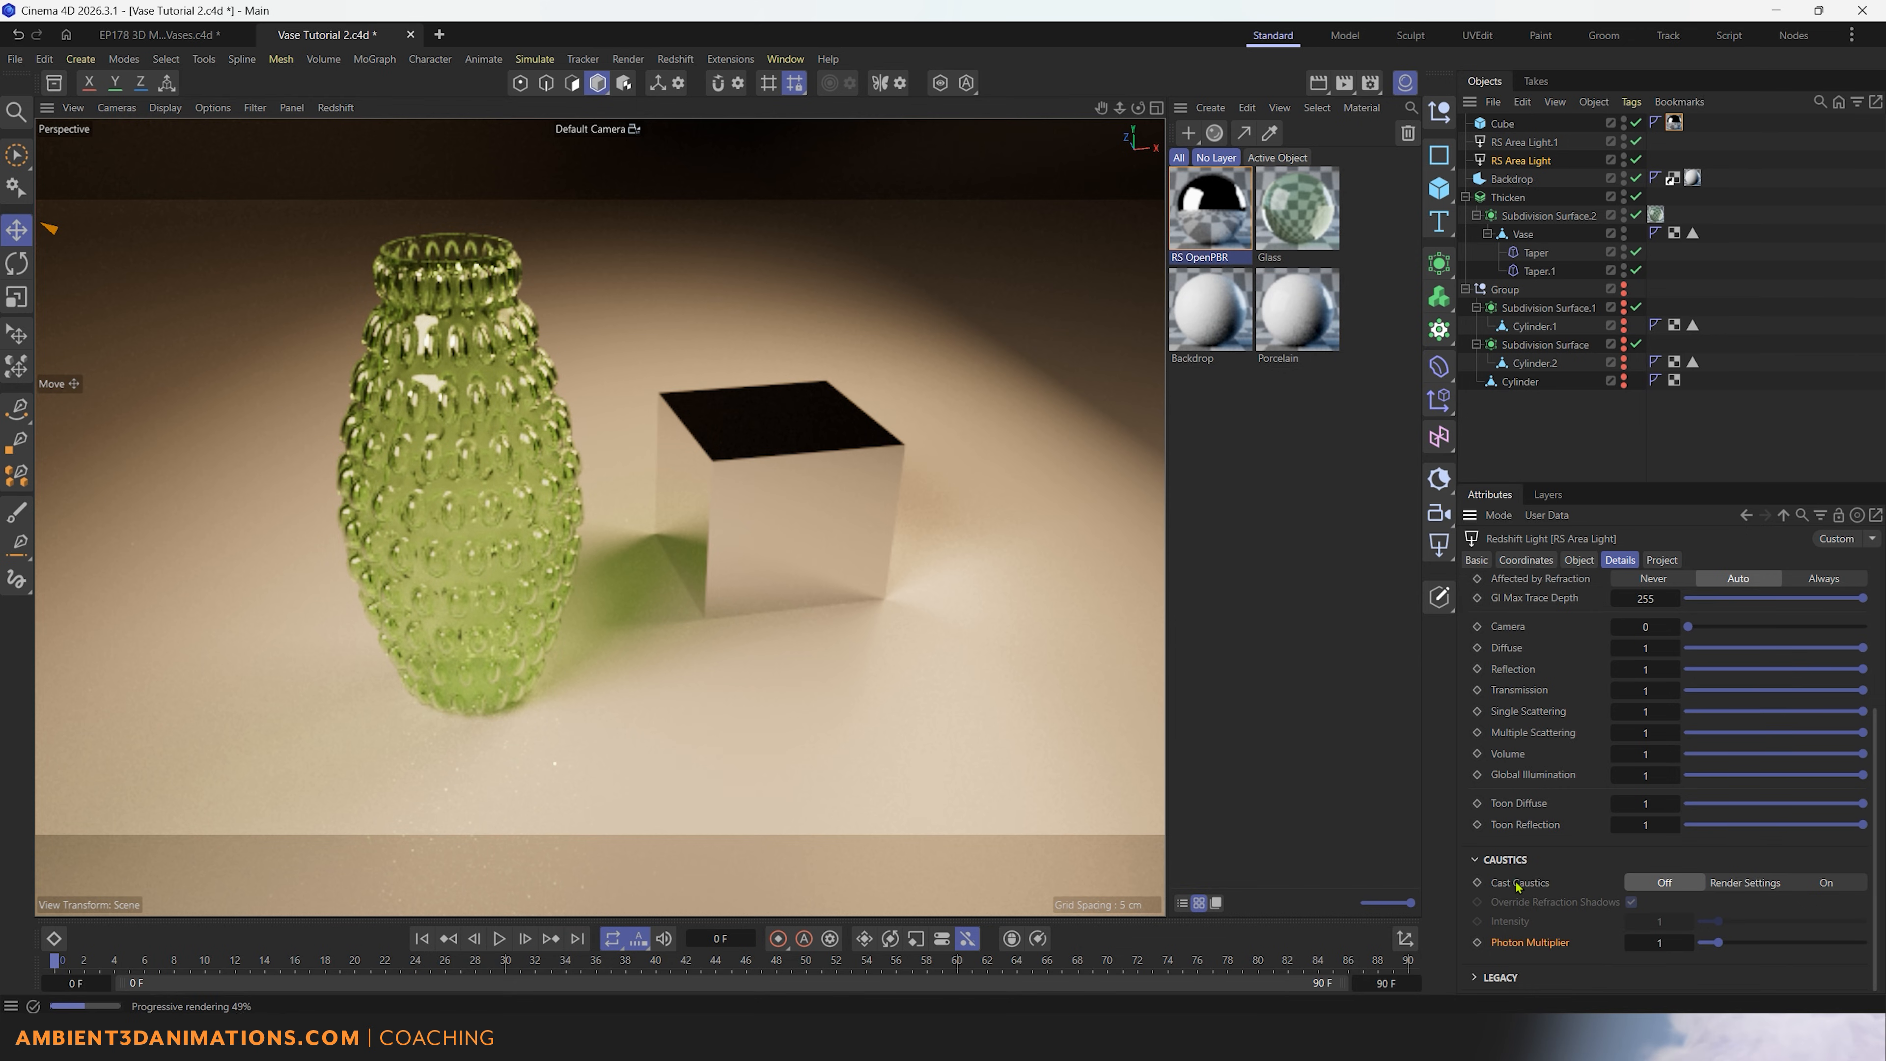
pyautogui.click(1746, 882)
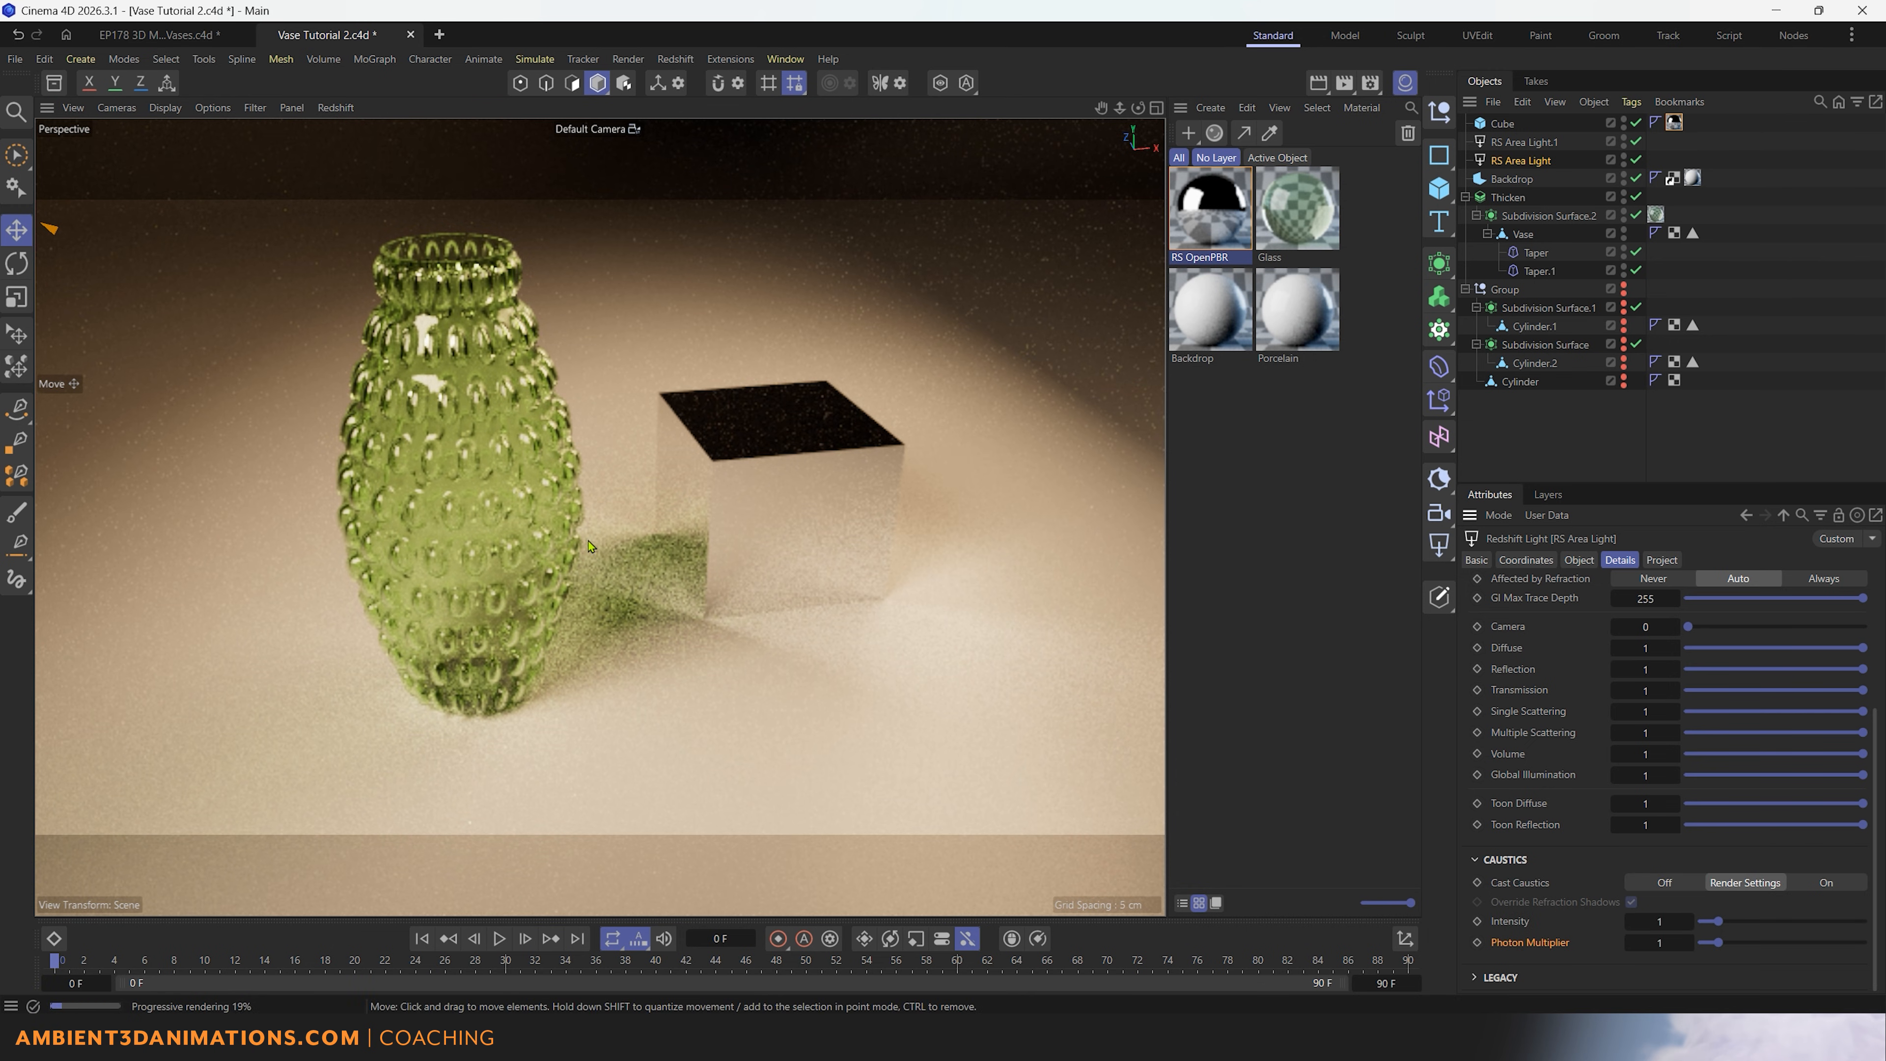
# Step: Set RS Area Light's Cast Caustics to On and check the Light Casts Caustics override in the render settings
pyautogui.click(1833, 887)
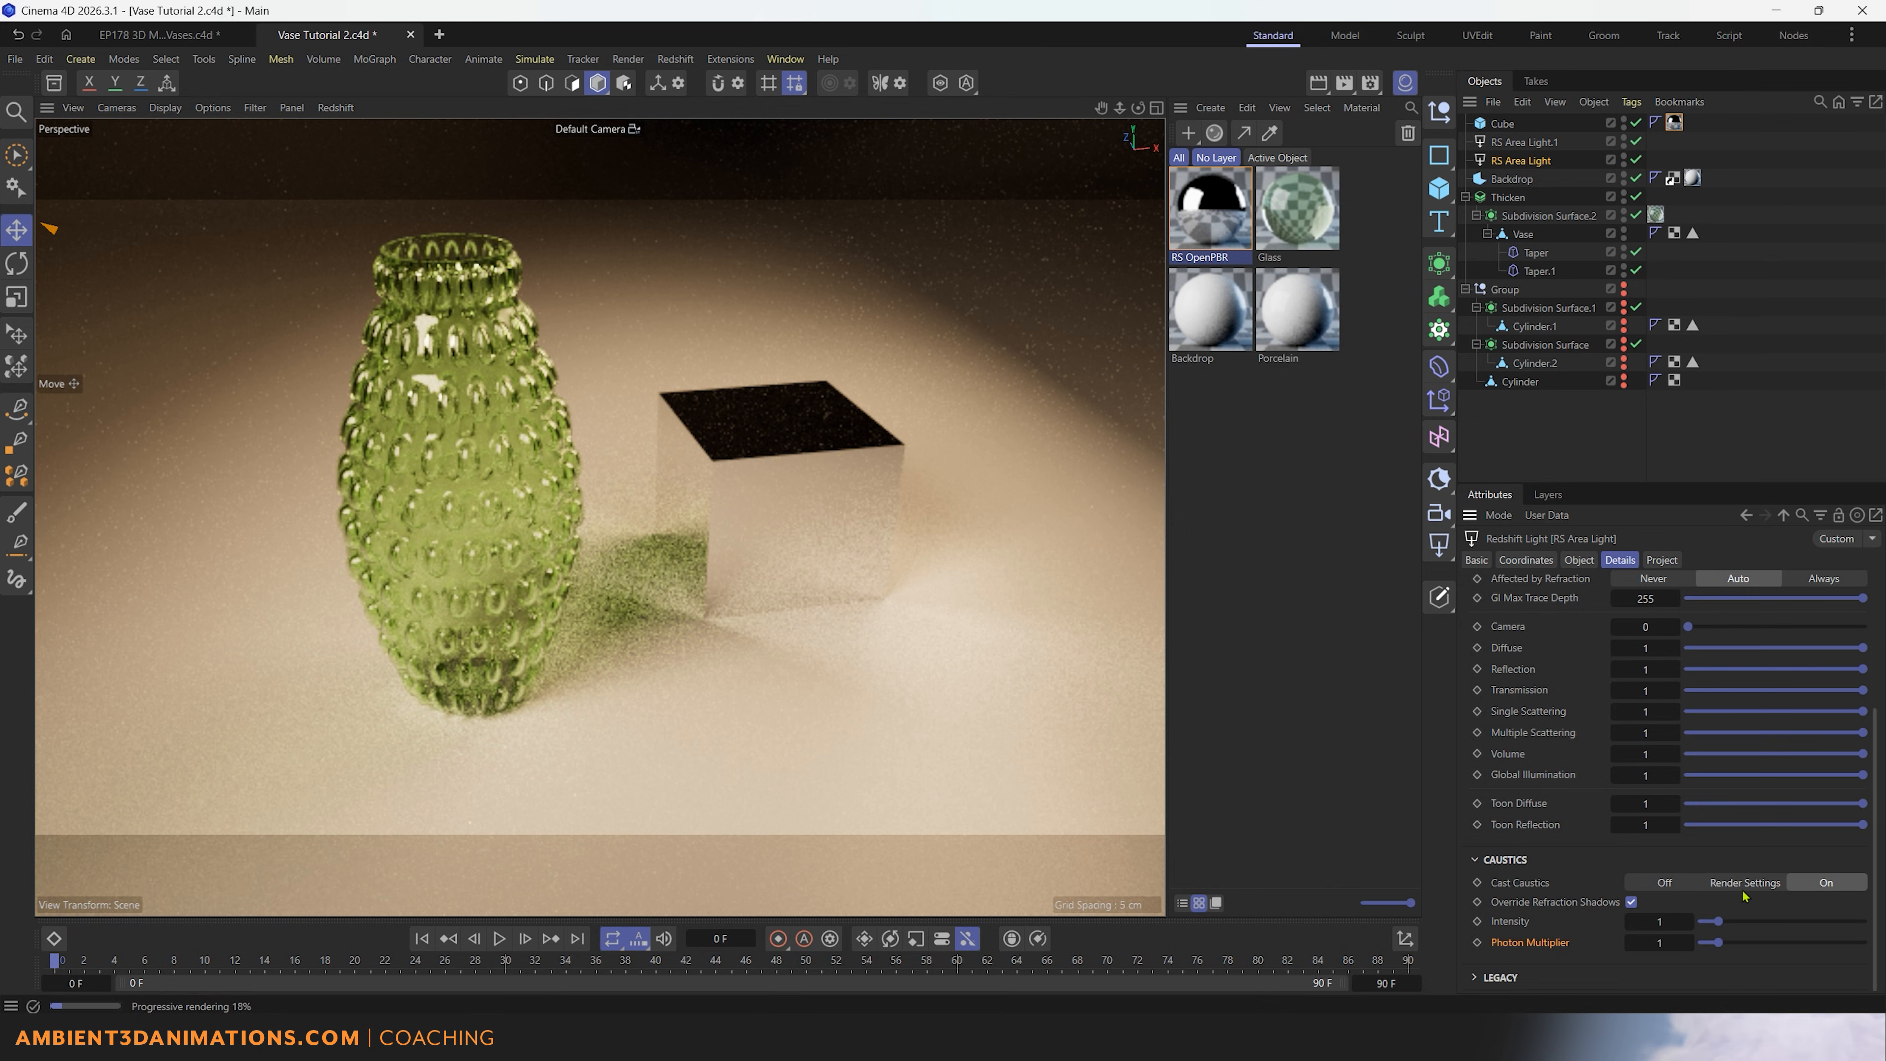
pyautogui.hotkey('ctrl', 'b')
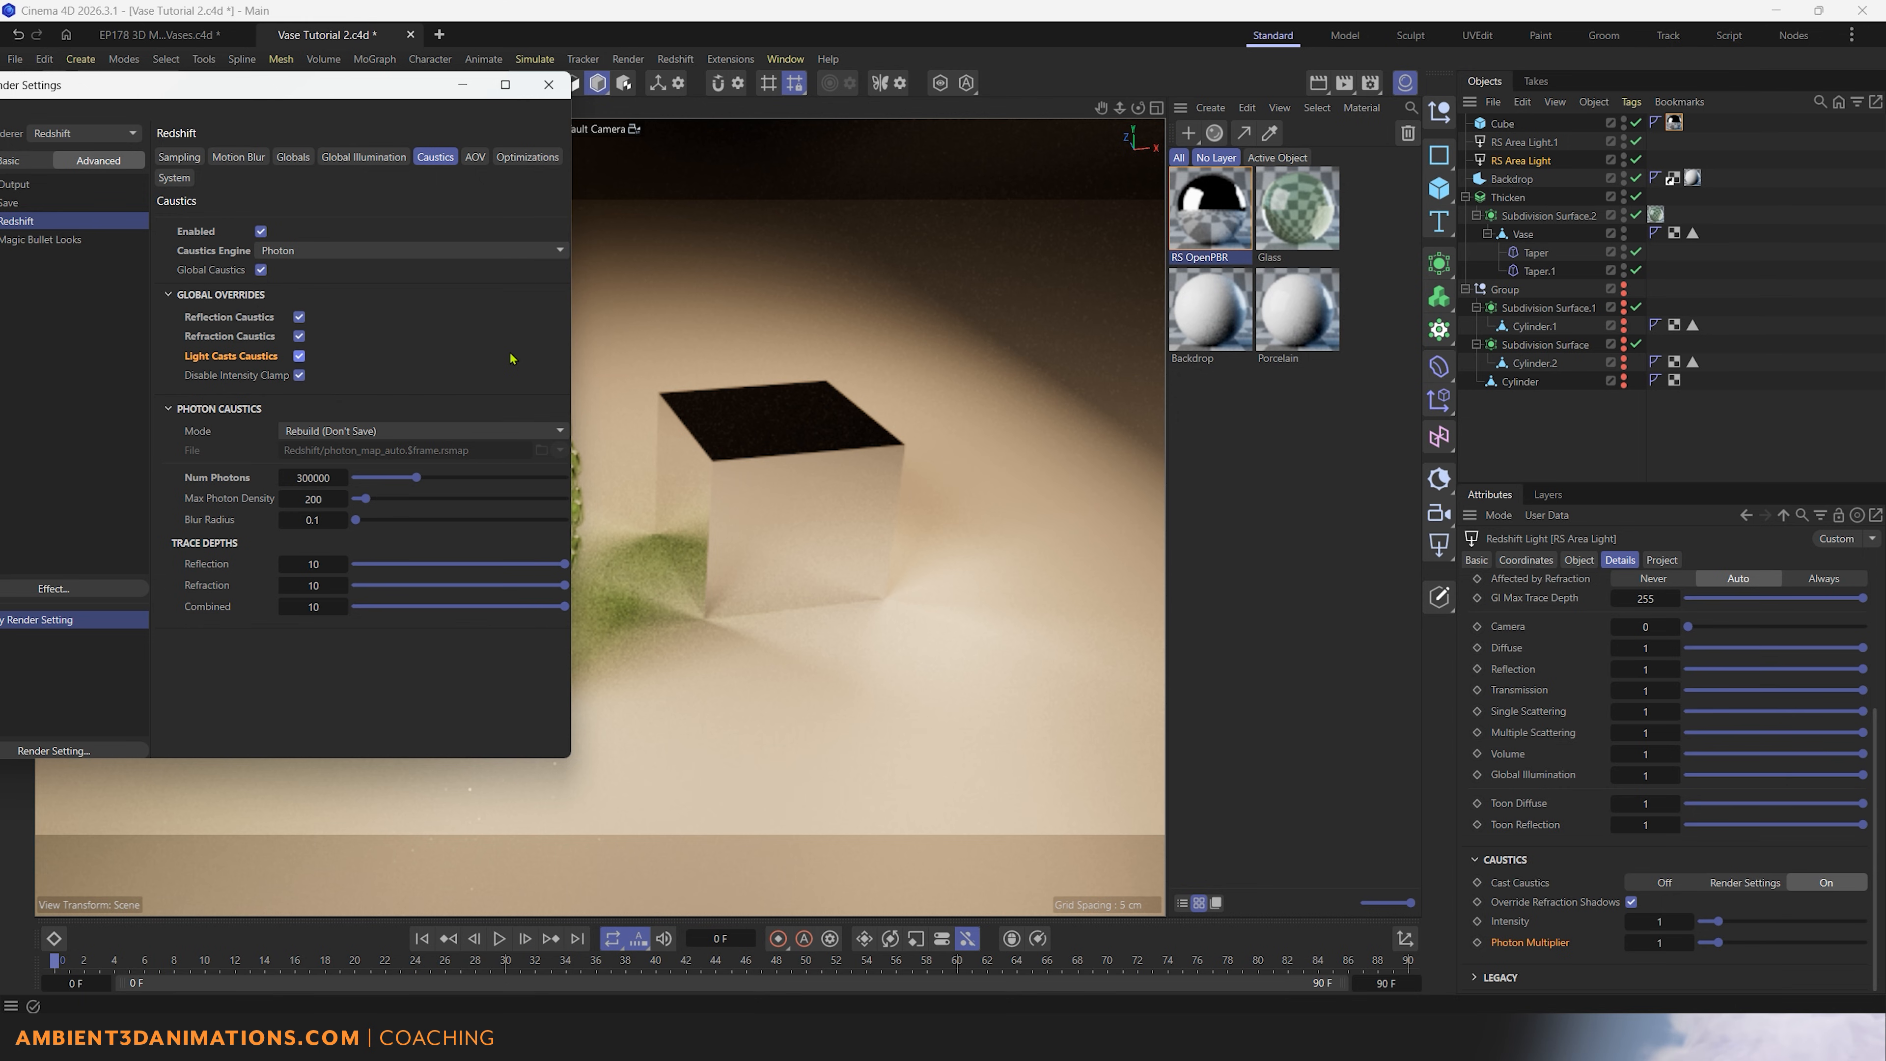
pyautogui.click(549, 84)
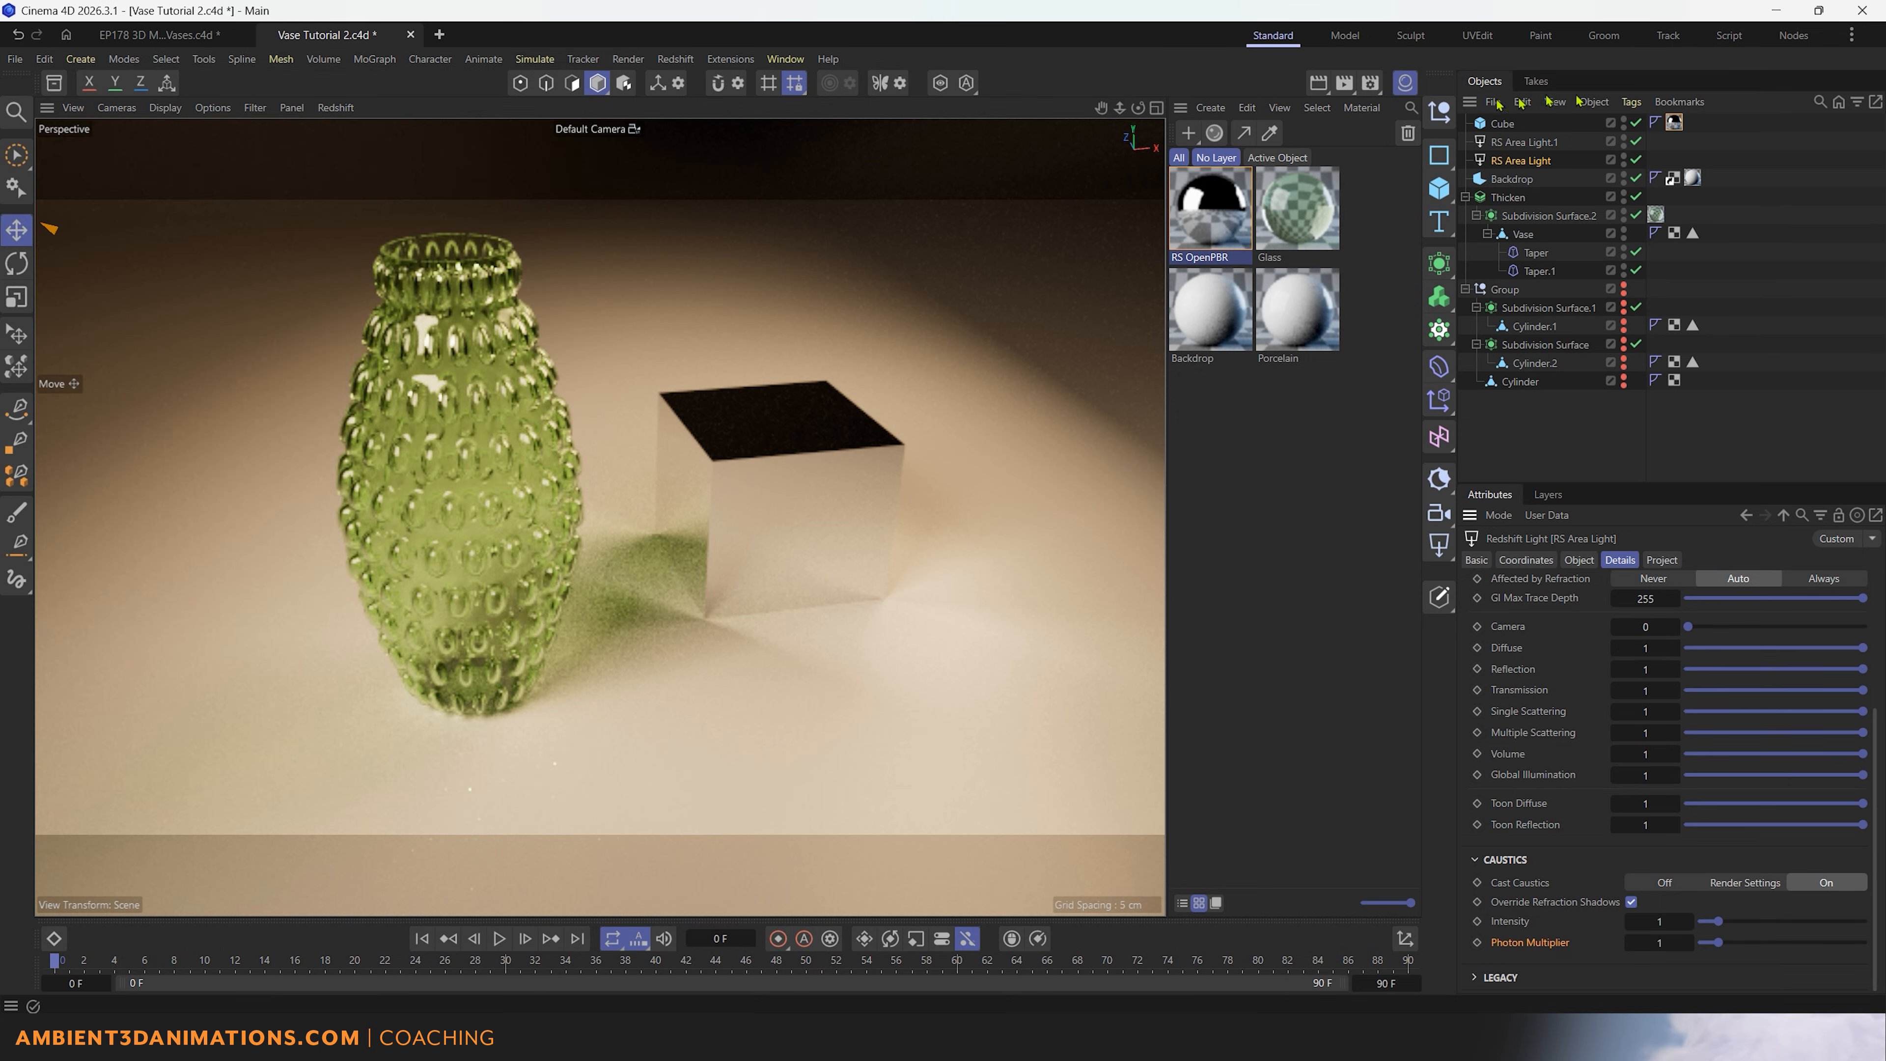
# Step: Add an RS Object tag to Thicken, enable its Visibility override, and turn on Casts Reflection Caustics and Casts Refraction Caustics
pyautogui.rightClick(1509, 206)
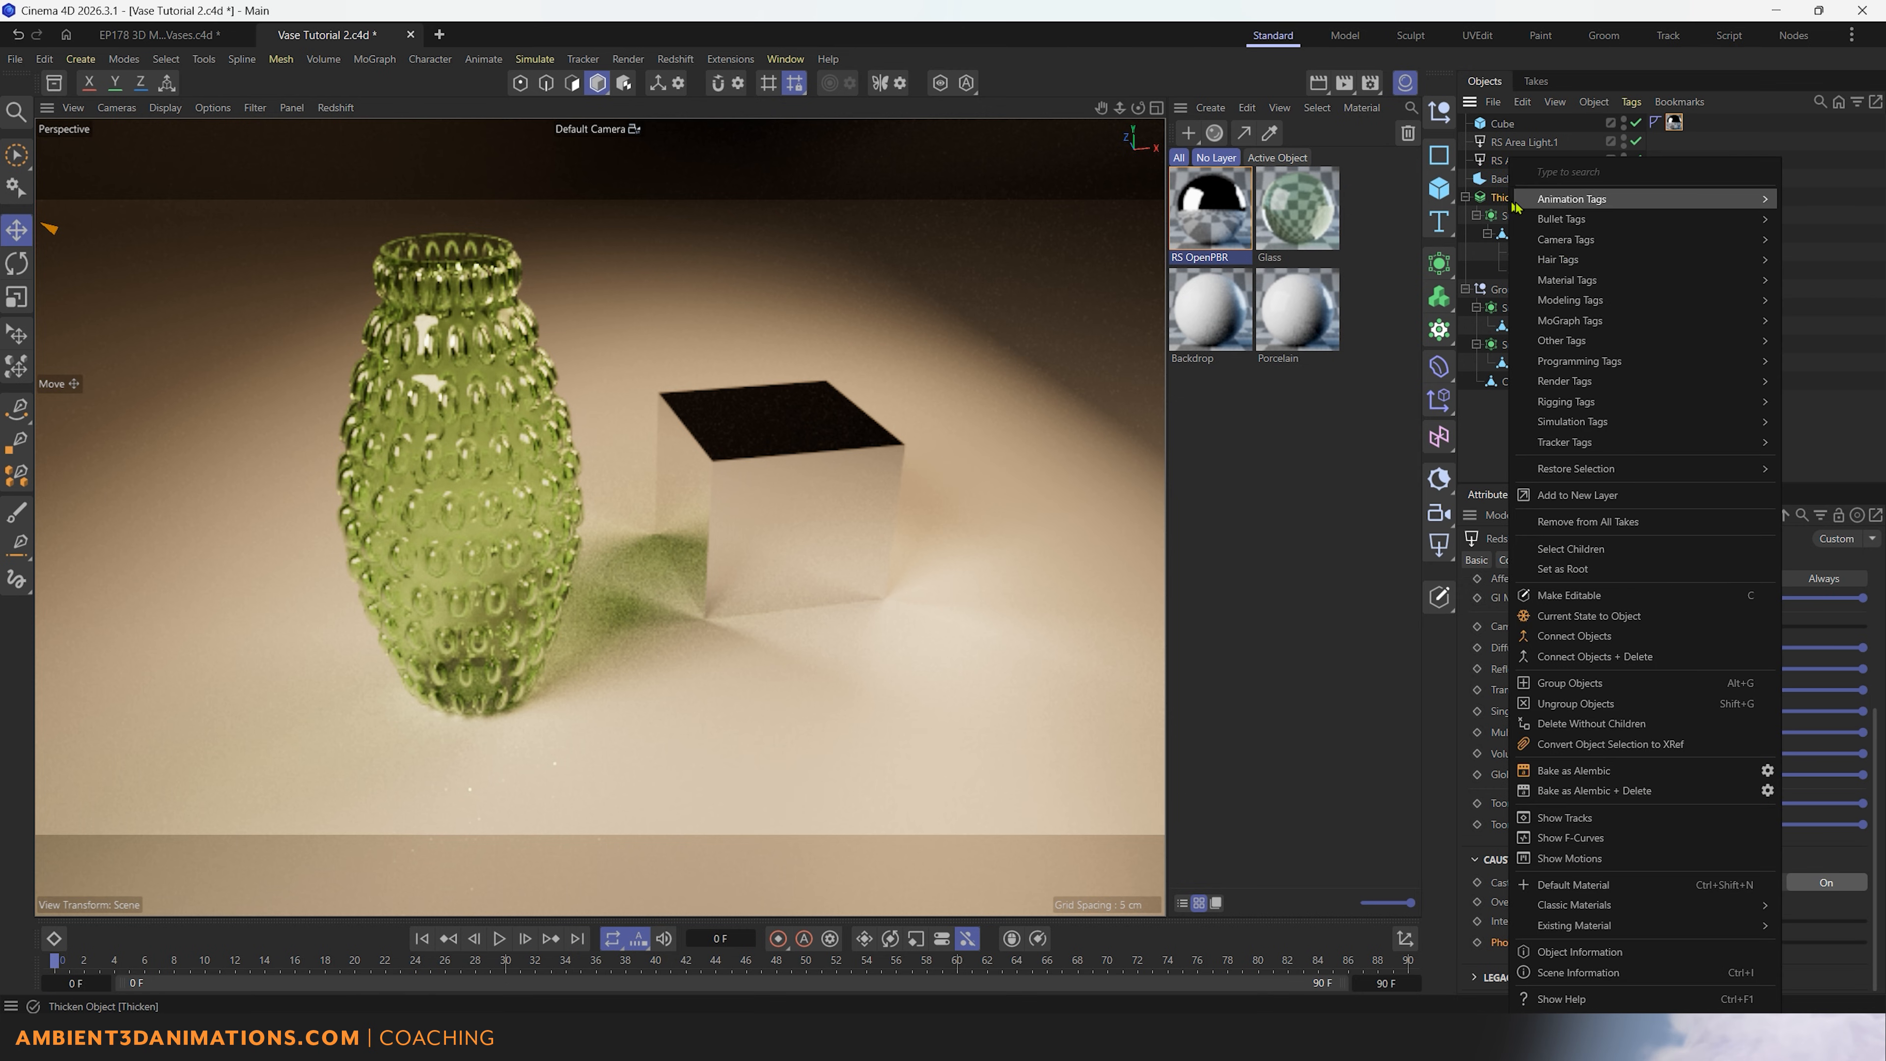
pyautogui.moveTo(1564, 384)
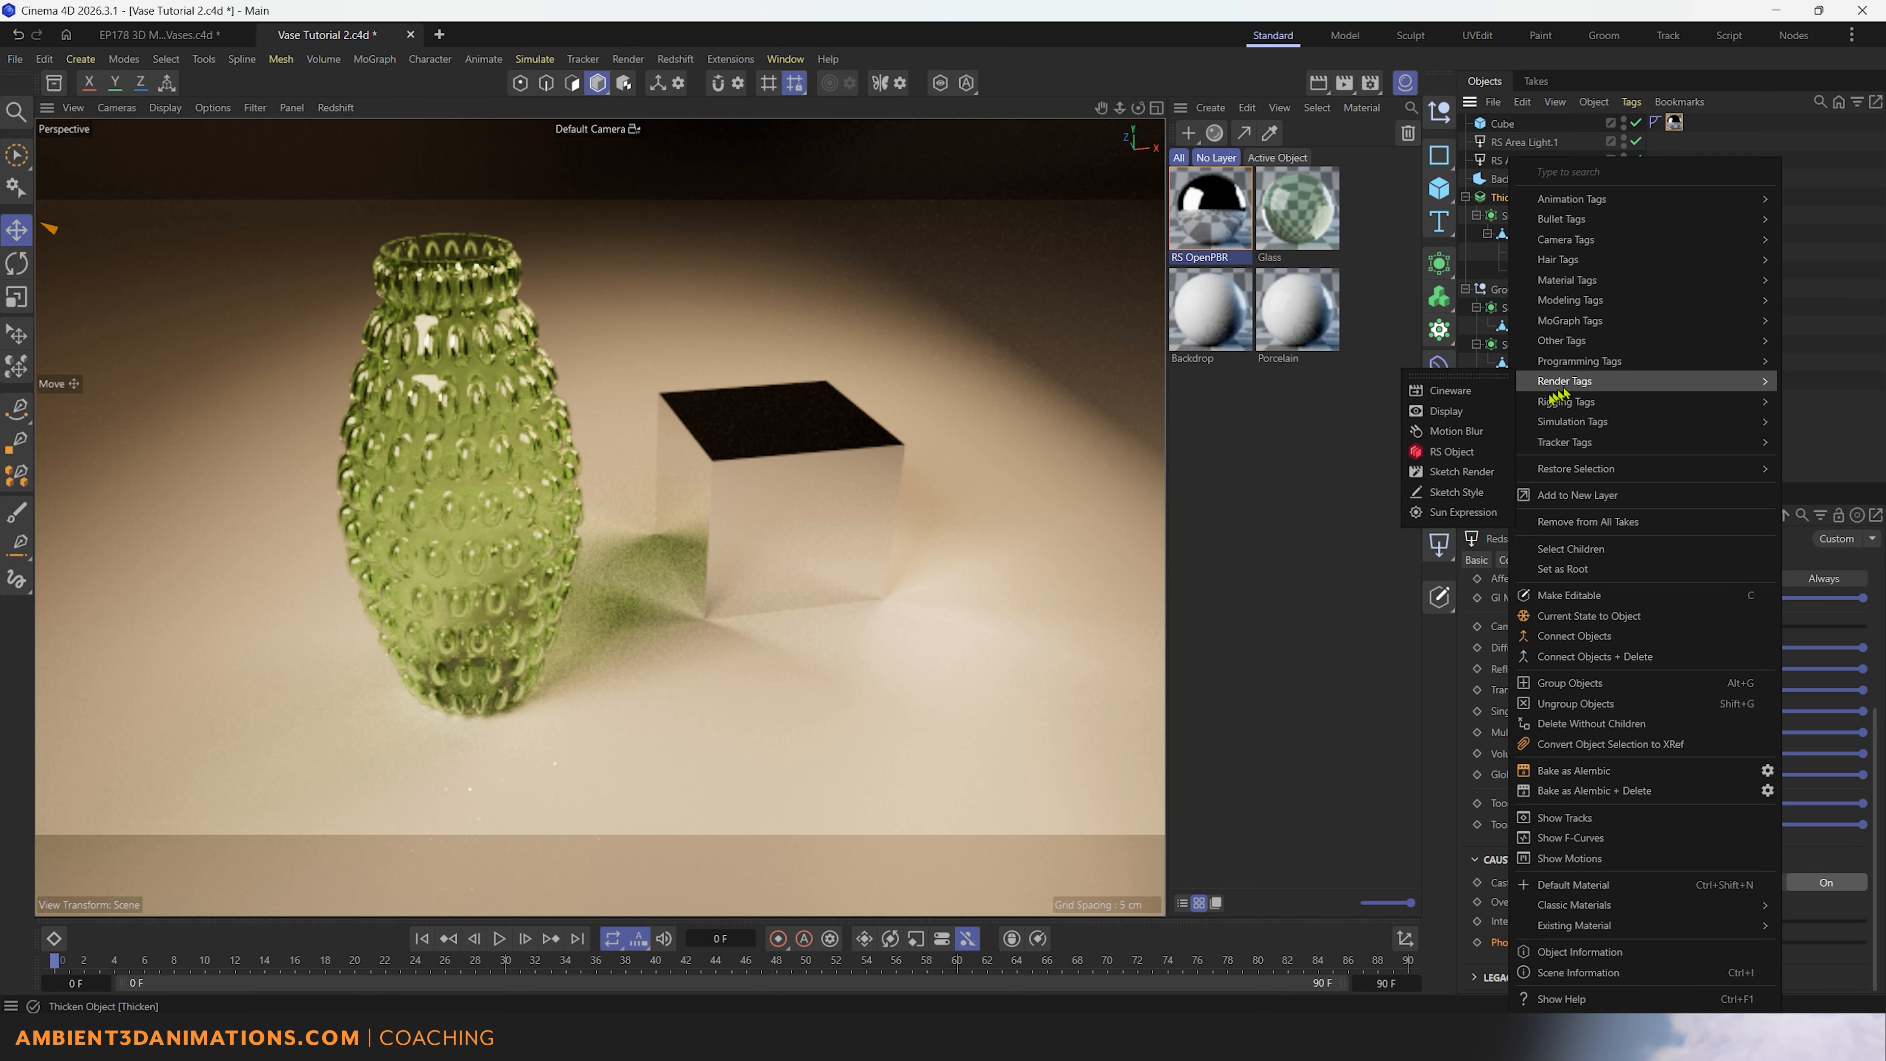
pyautogui.click(1451, 450)
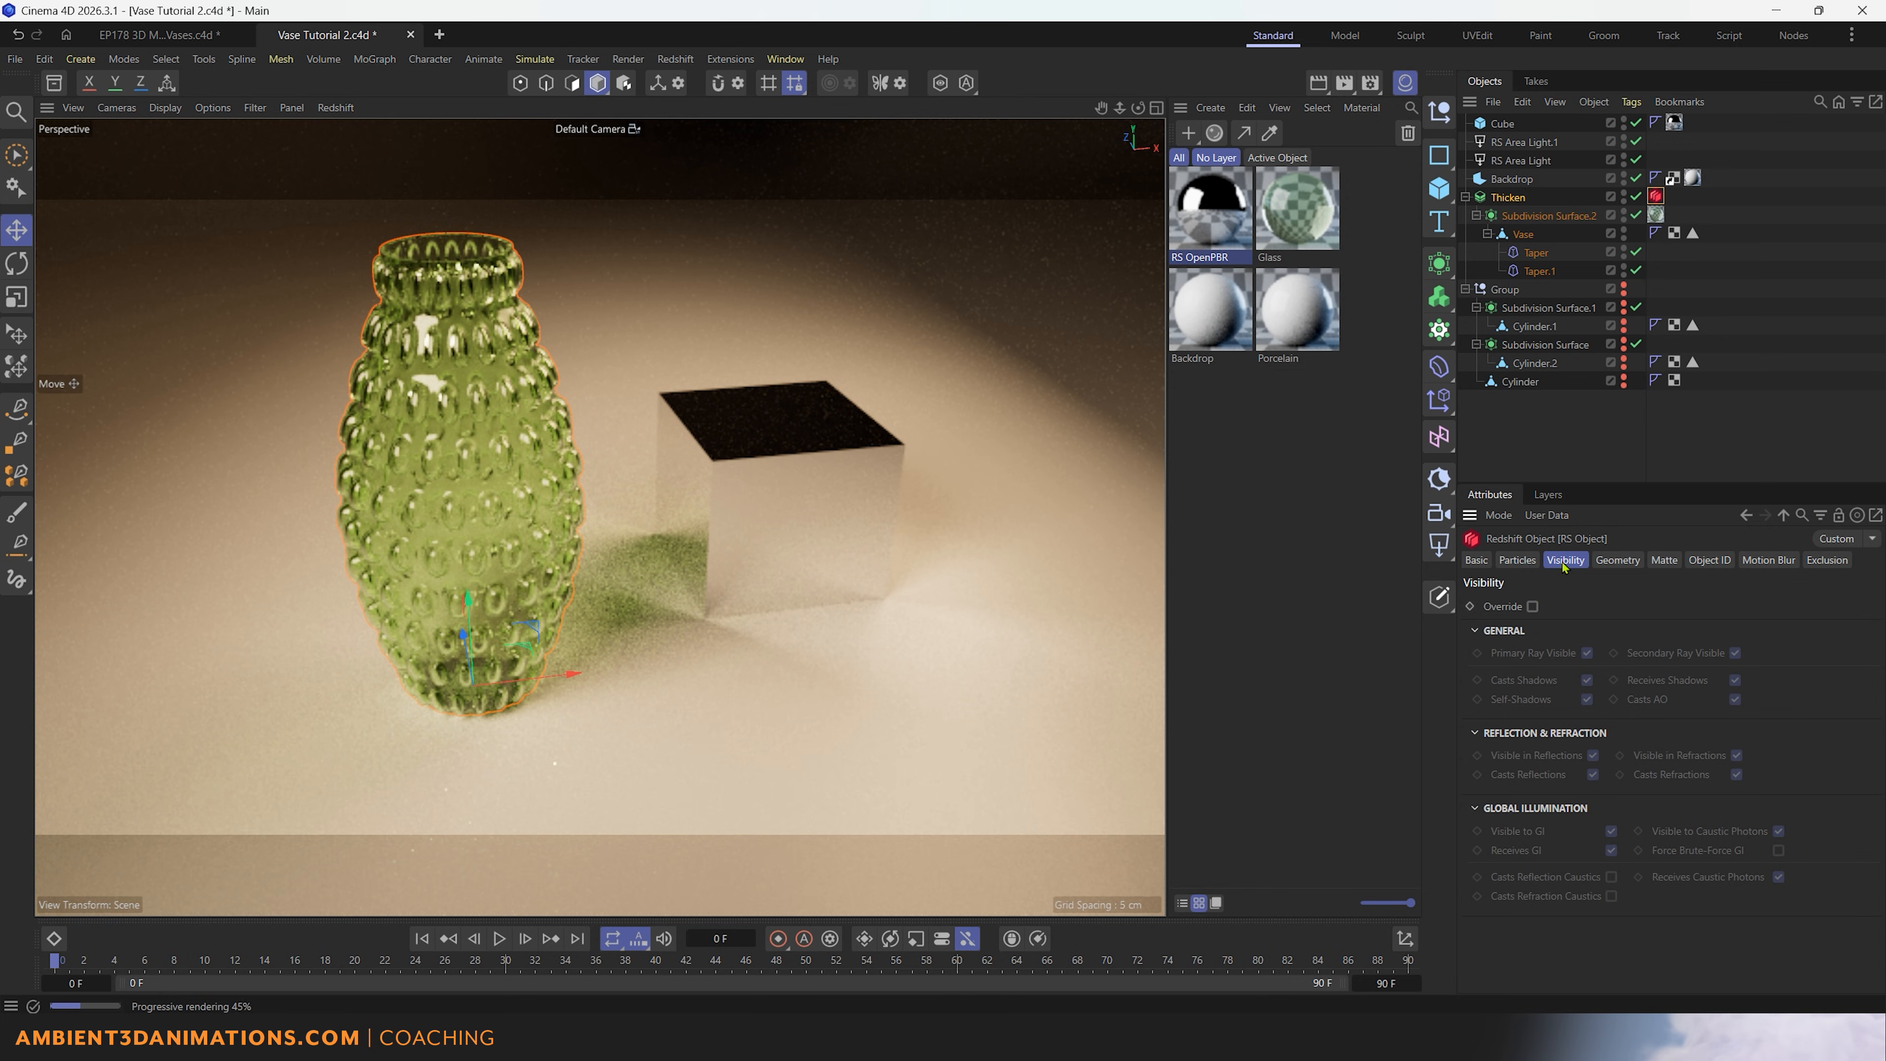
pyautogui.click(1532, 606)
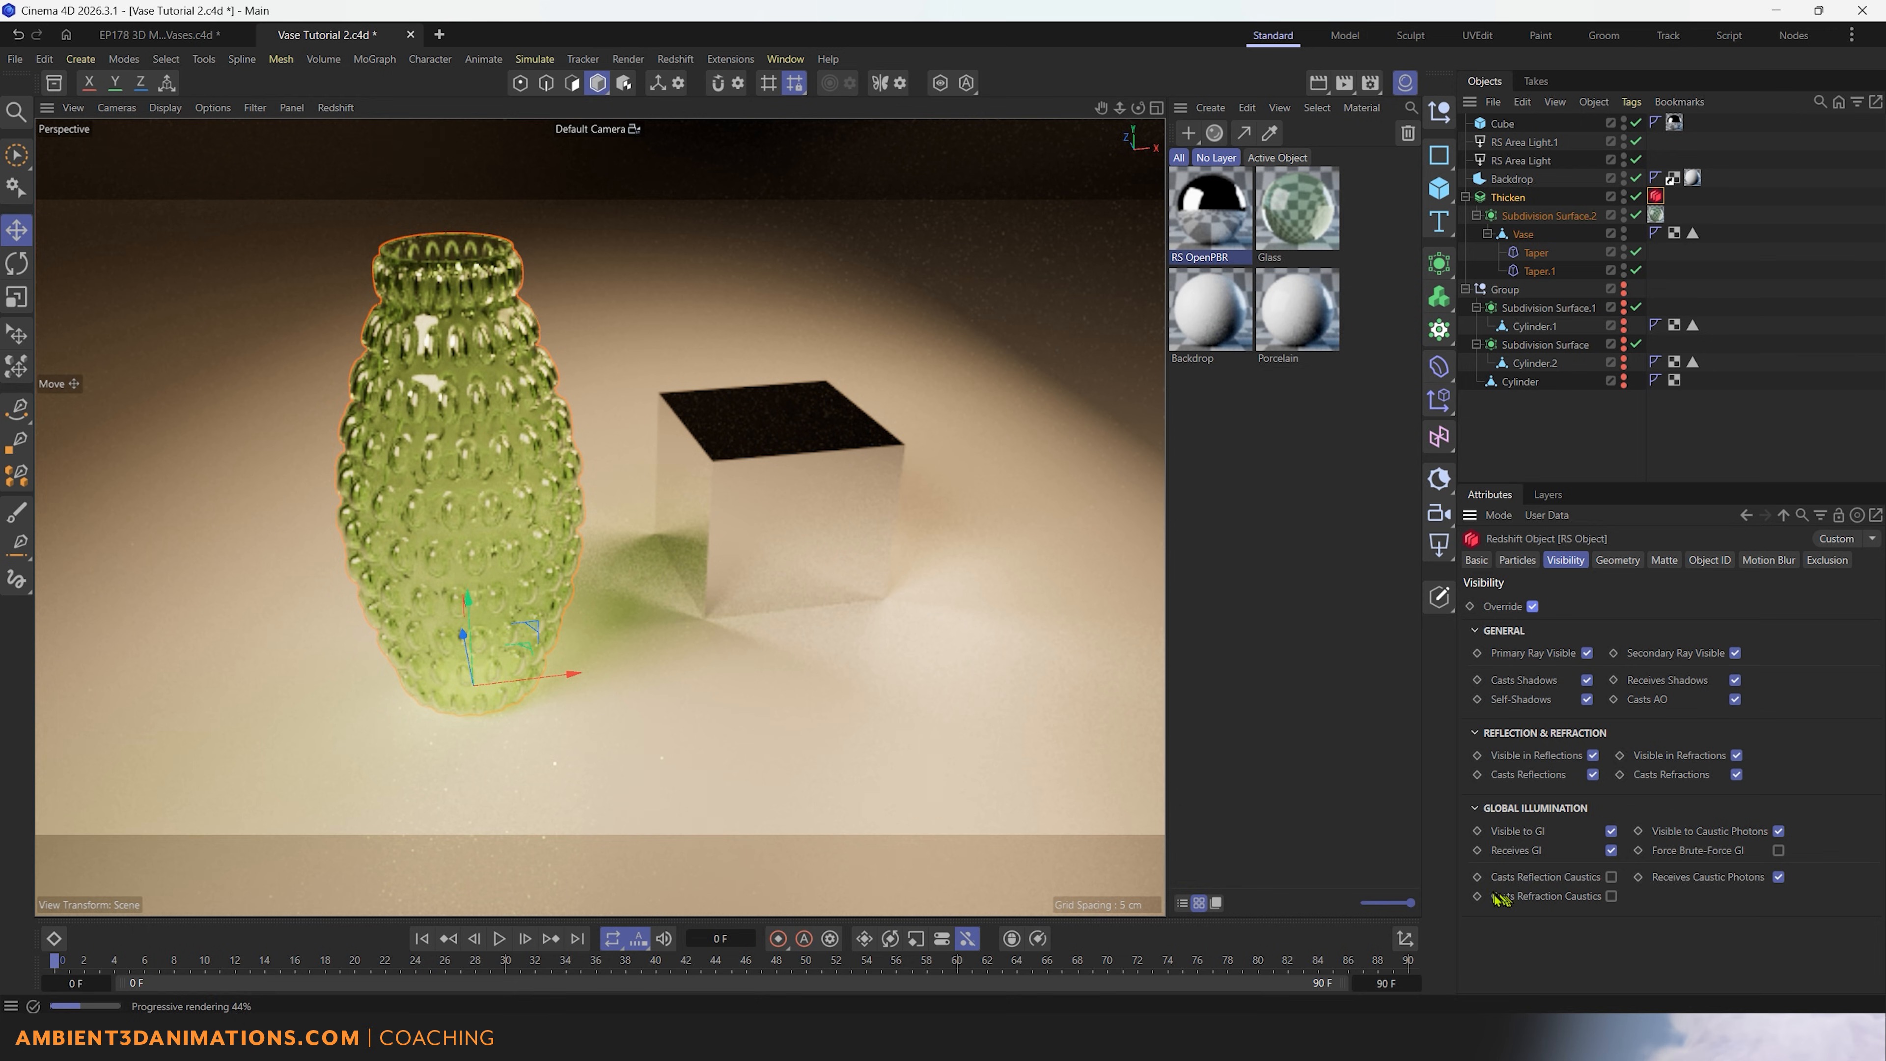
pyautogui.click(1610, 876)
pyautogui.click(1610, 897)
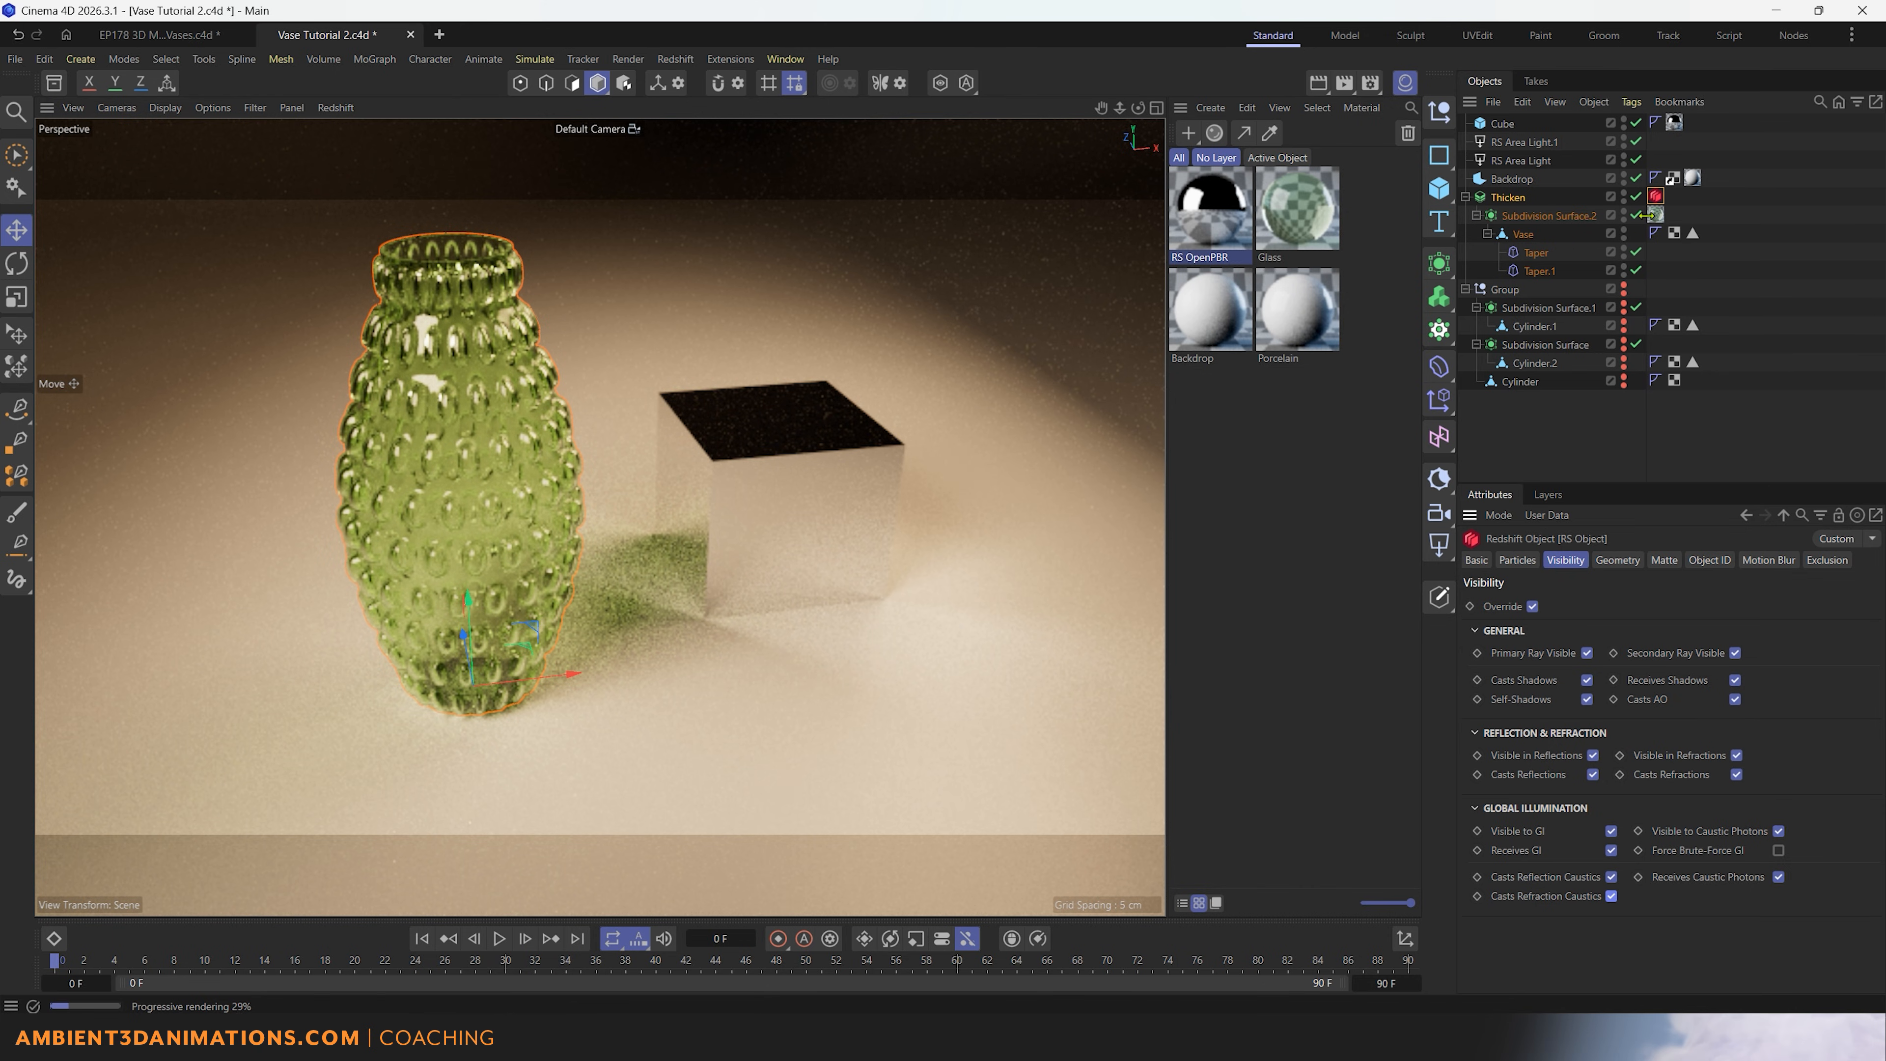
# Step: Set the caustics Photon Multiplier of RS Area Light to 2
pyautogui.click(1511, 160)
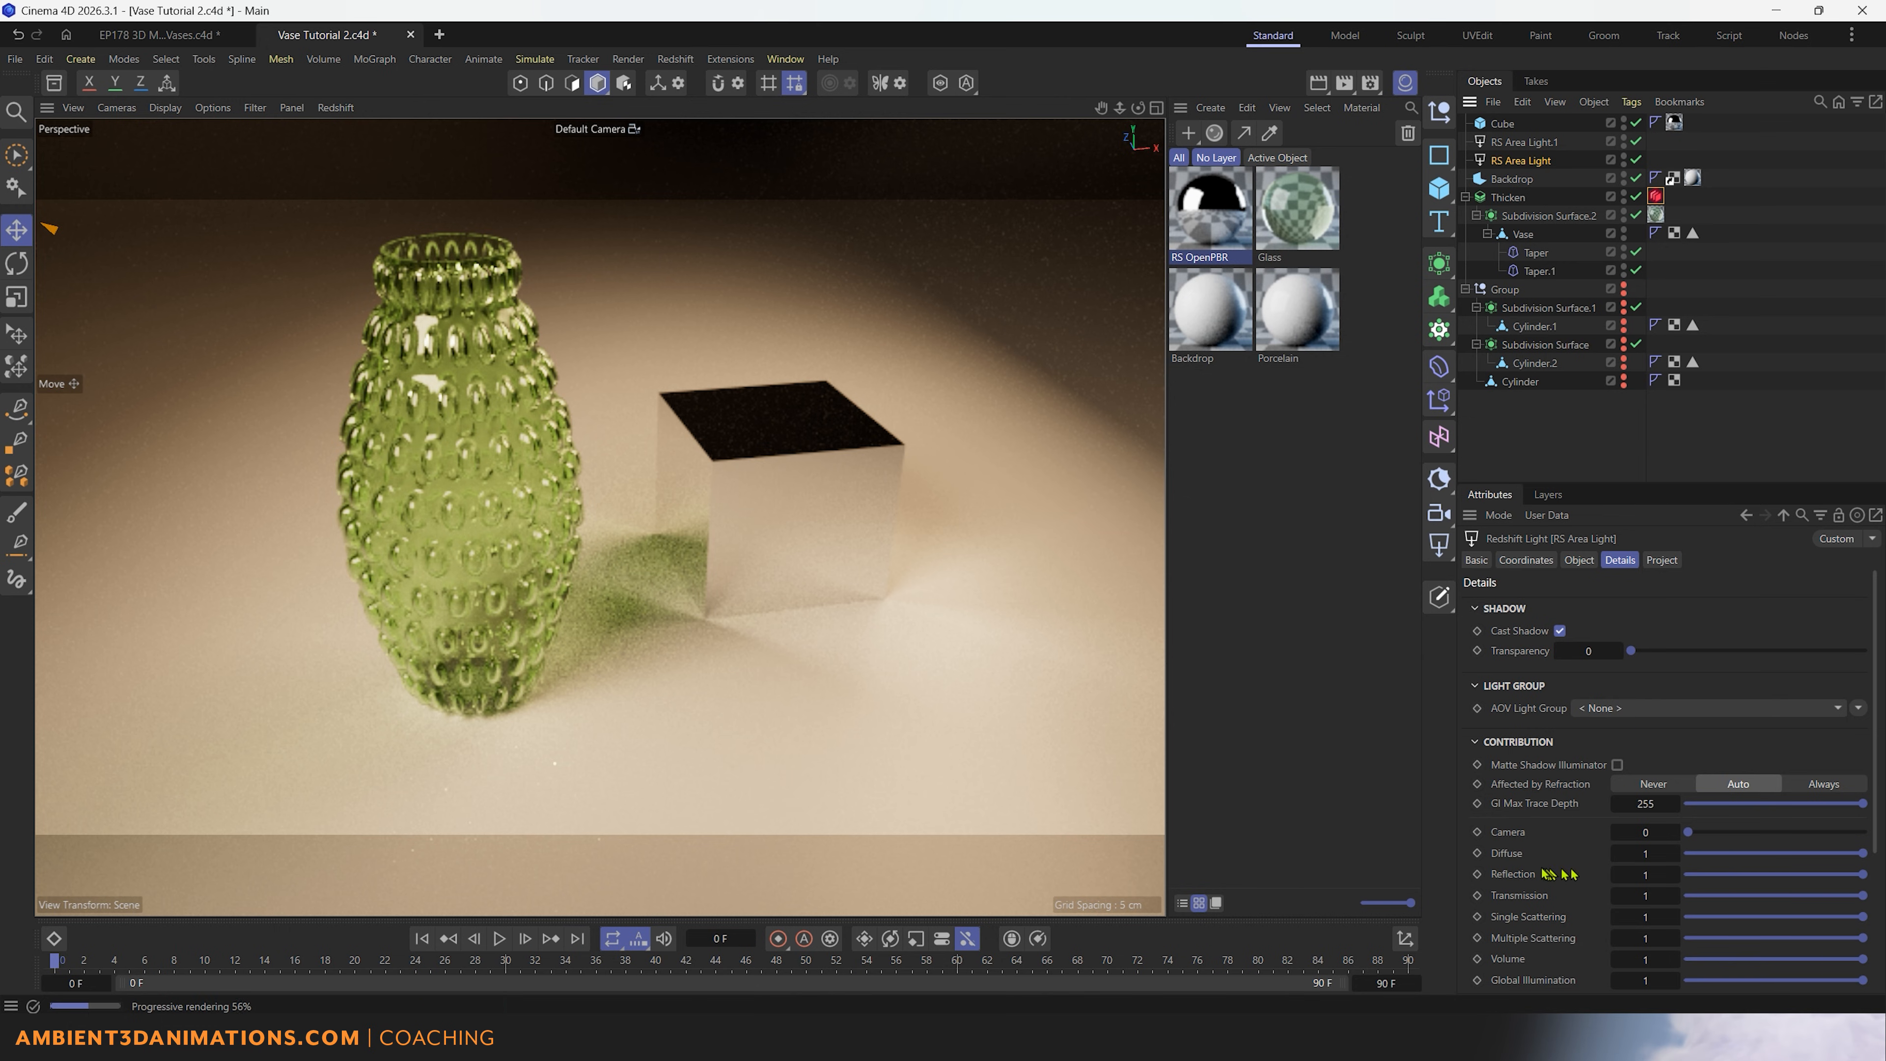
pyautogui.scroll(-3, 1548, 869)
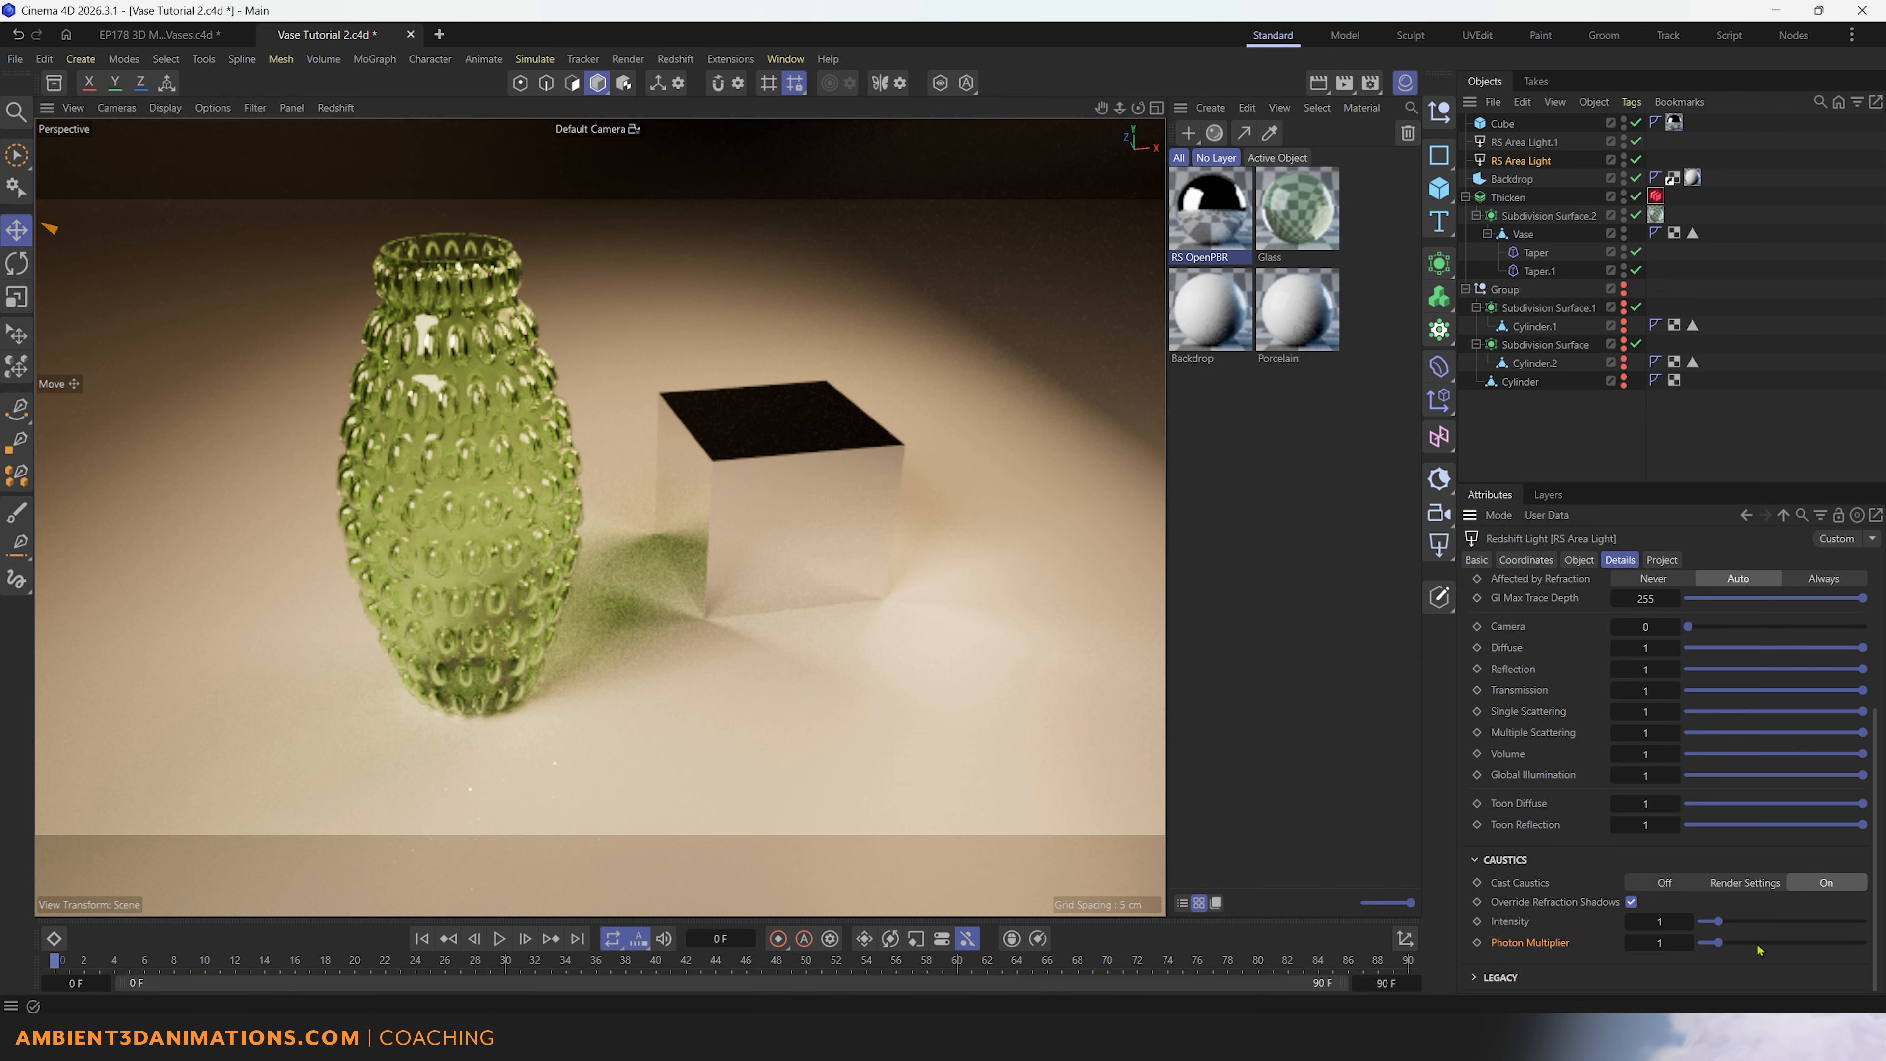
pyautogui.click(1685, 942)
pyautogui.write('2')
pyautogui.press('Return')
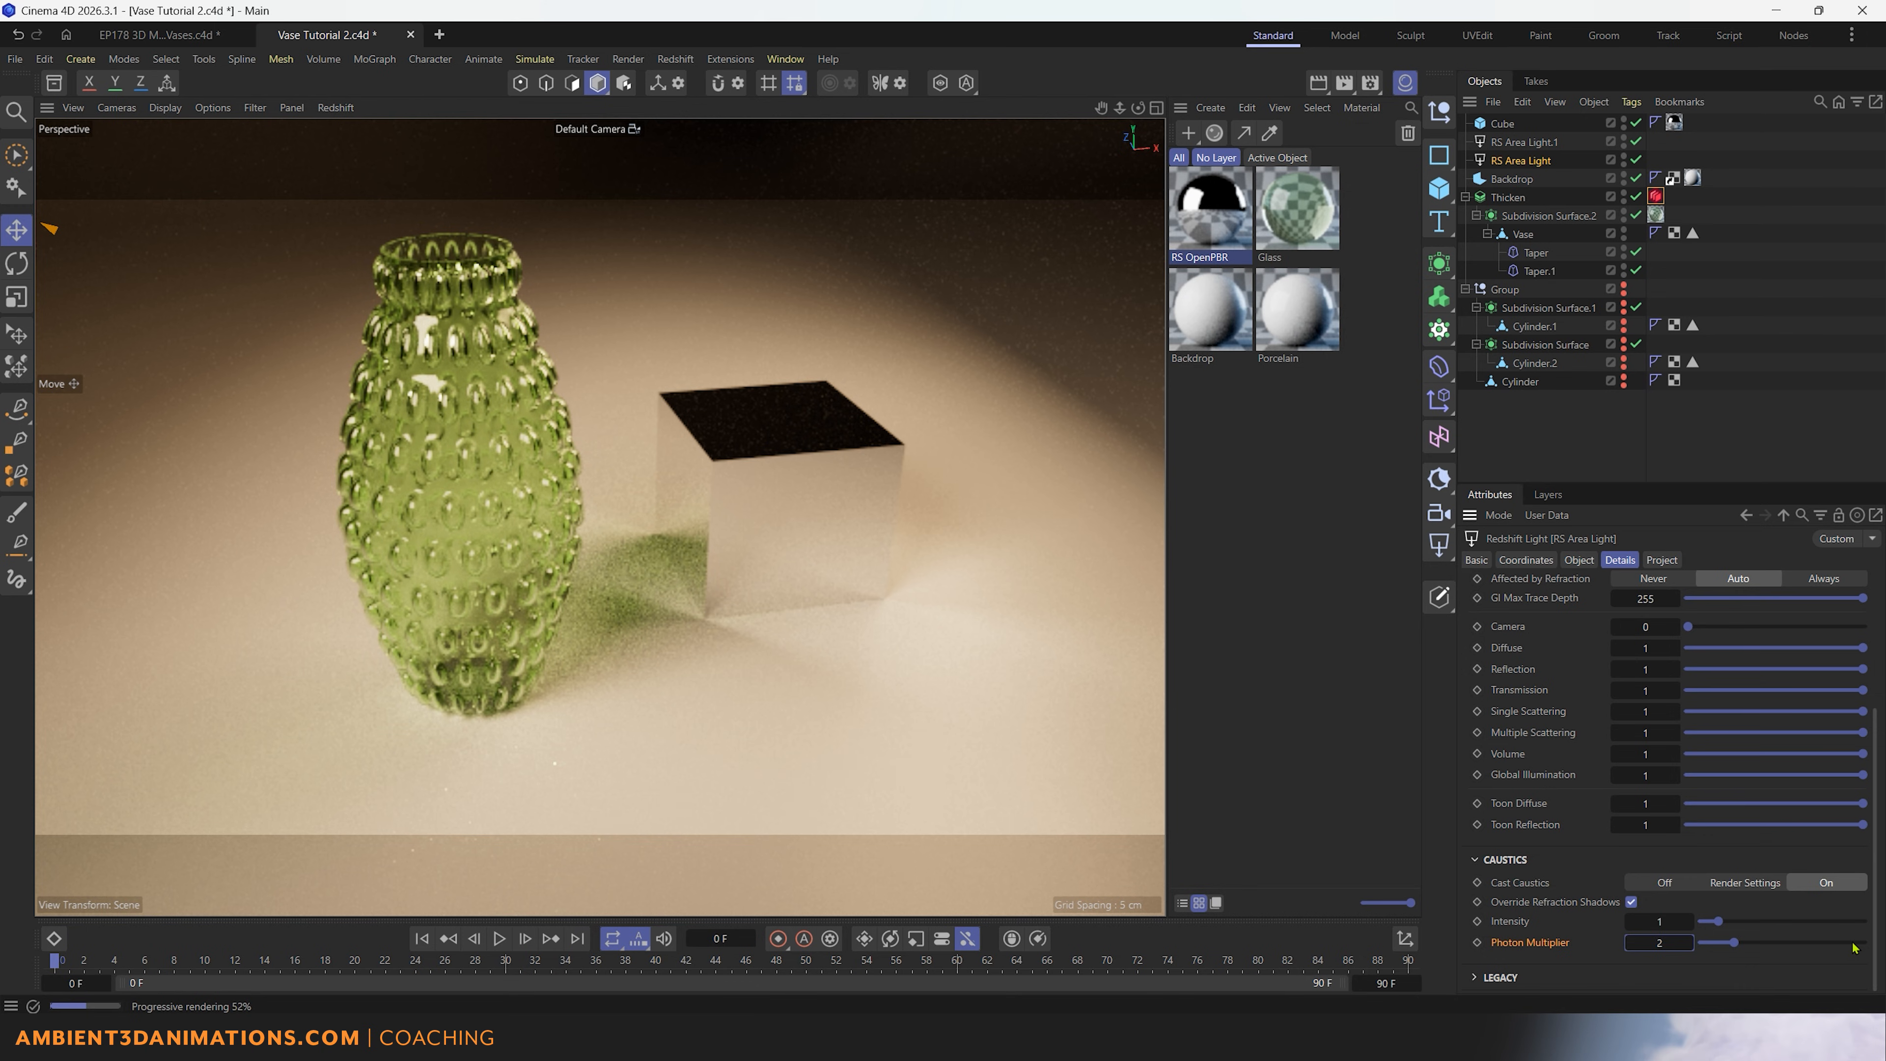
# Step: Set Cast Caustics to Off for RS Area Light.1 and reopen the render settings on the Redshift caustics options
pyautogui.click(1526, 142)
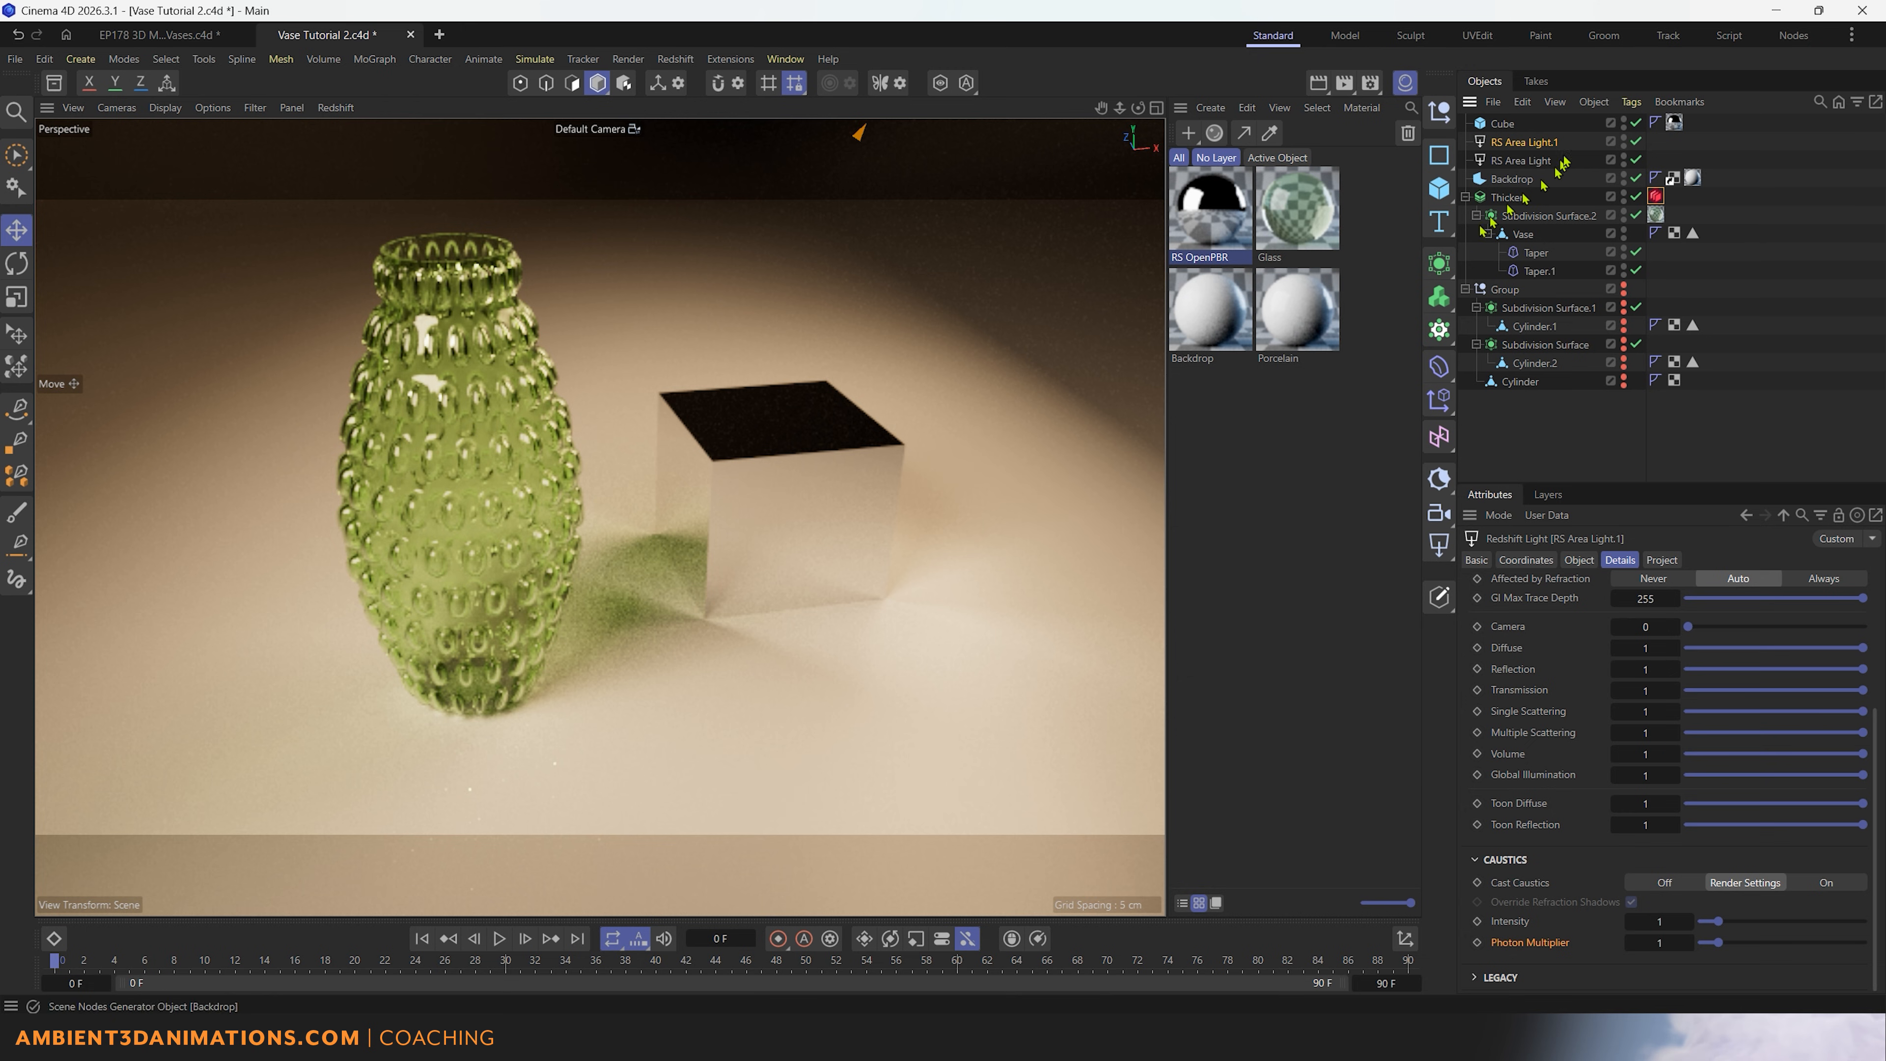
pyautogui.click(1657, 883)
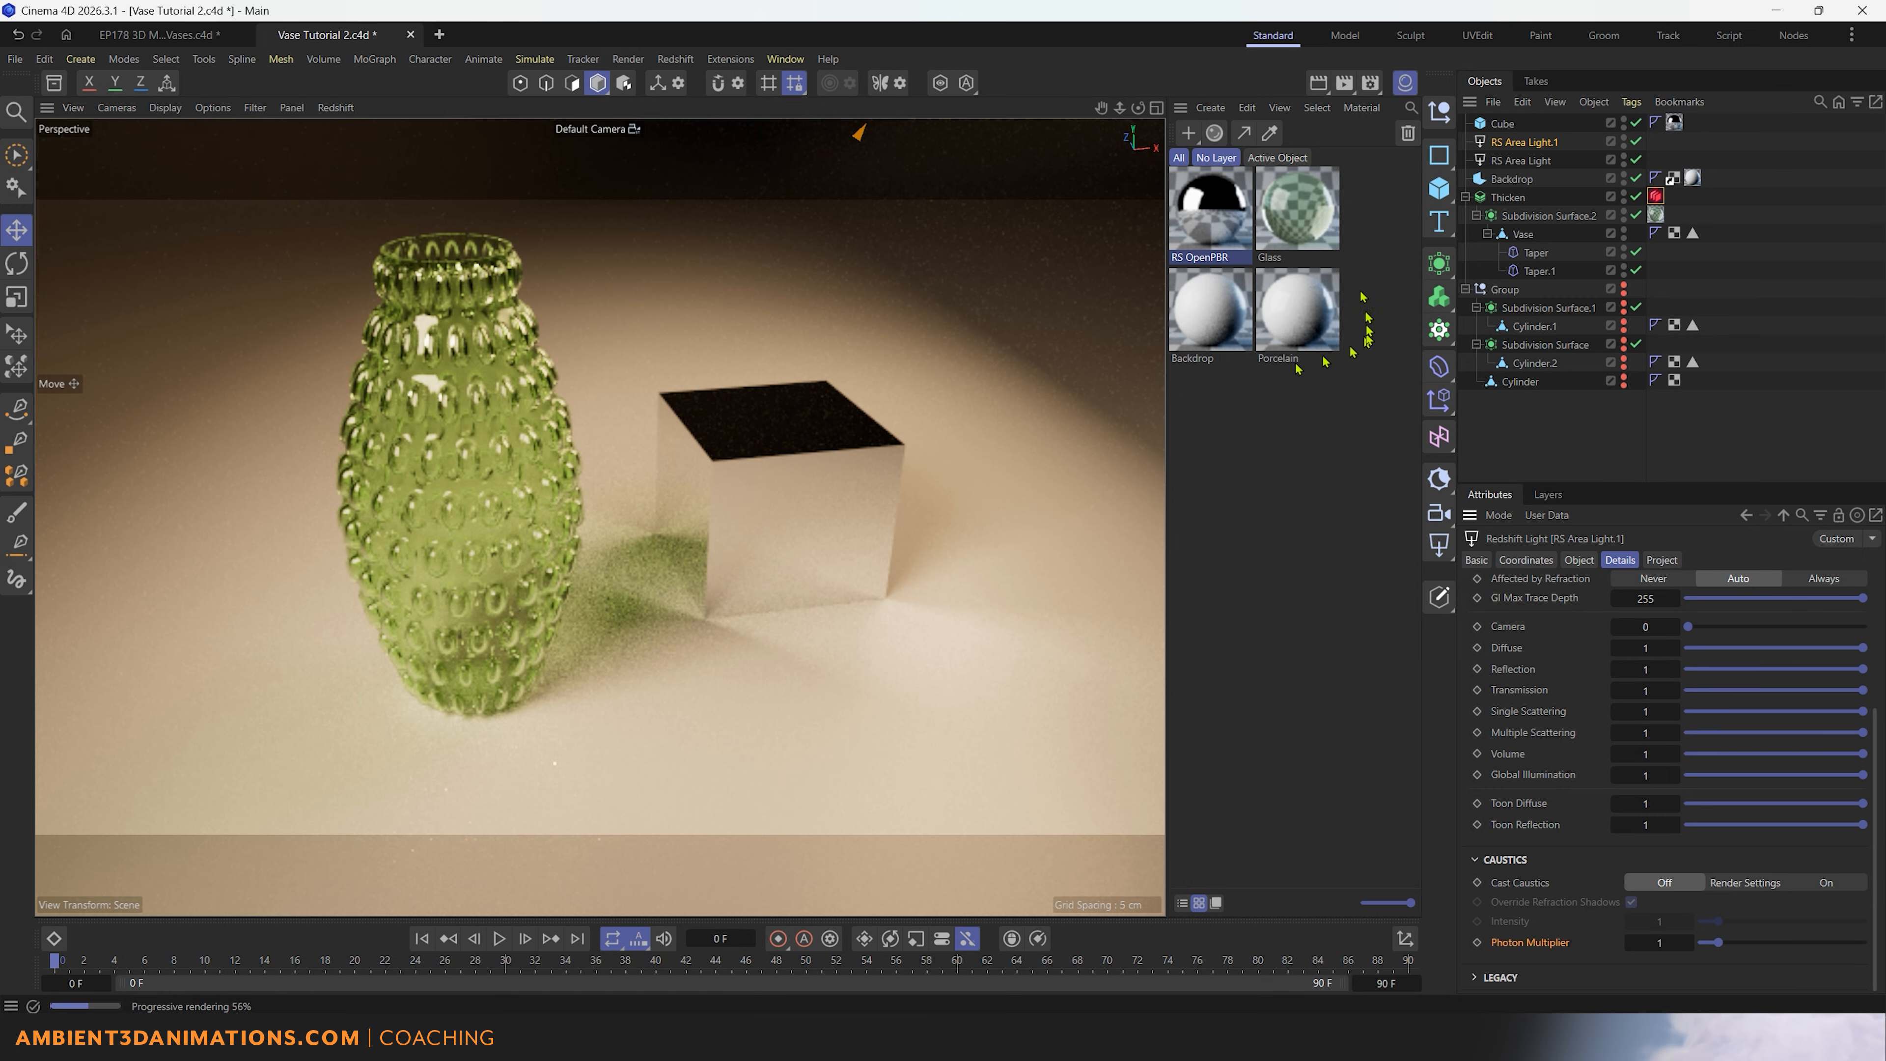
pyautogui.click(1369, 82)
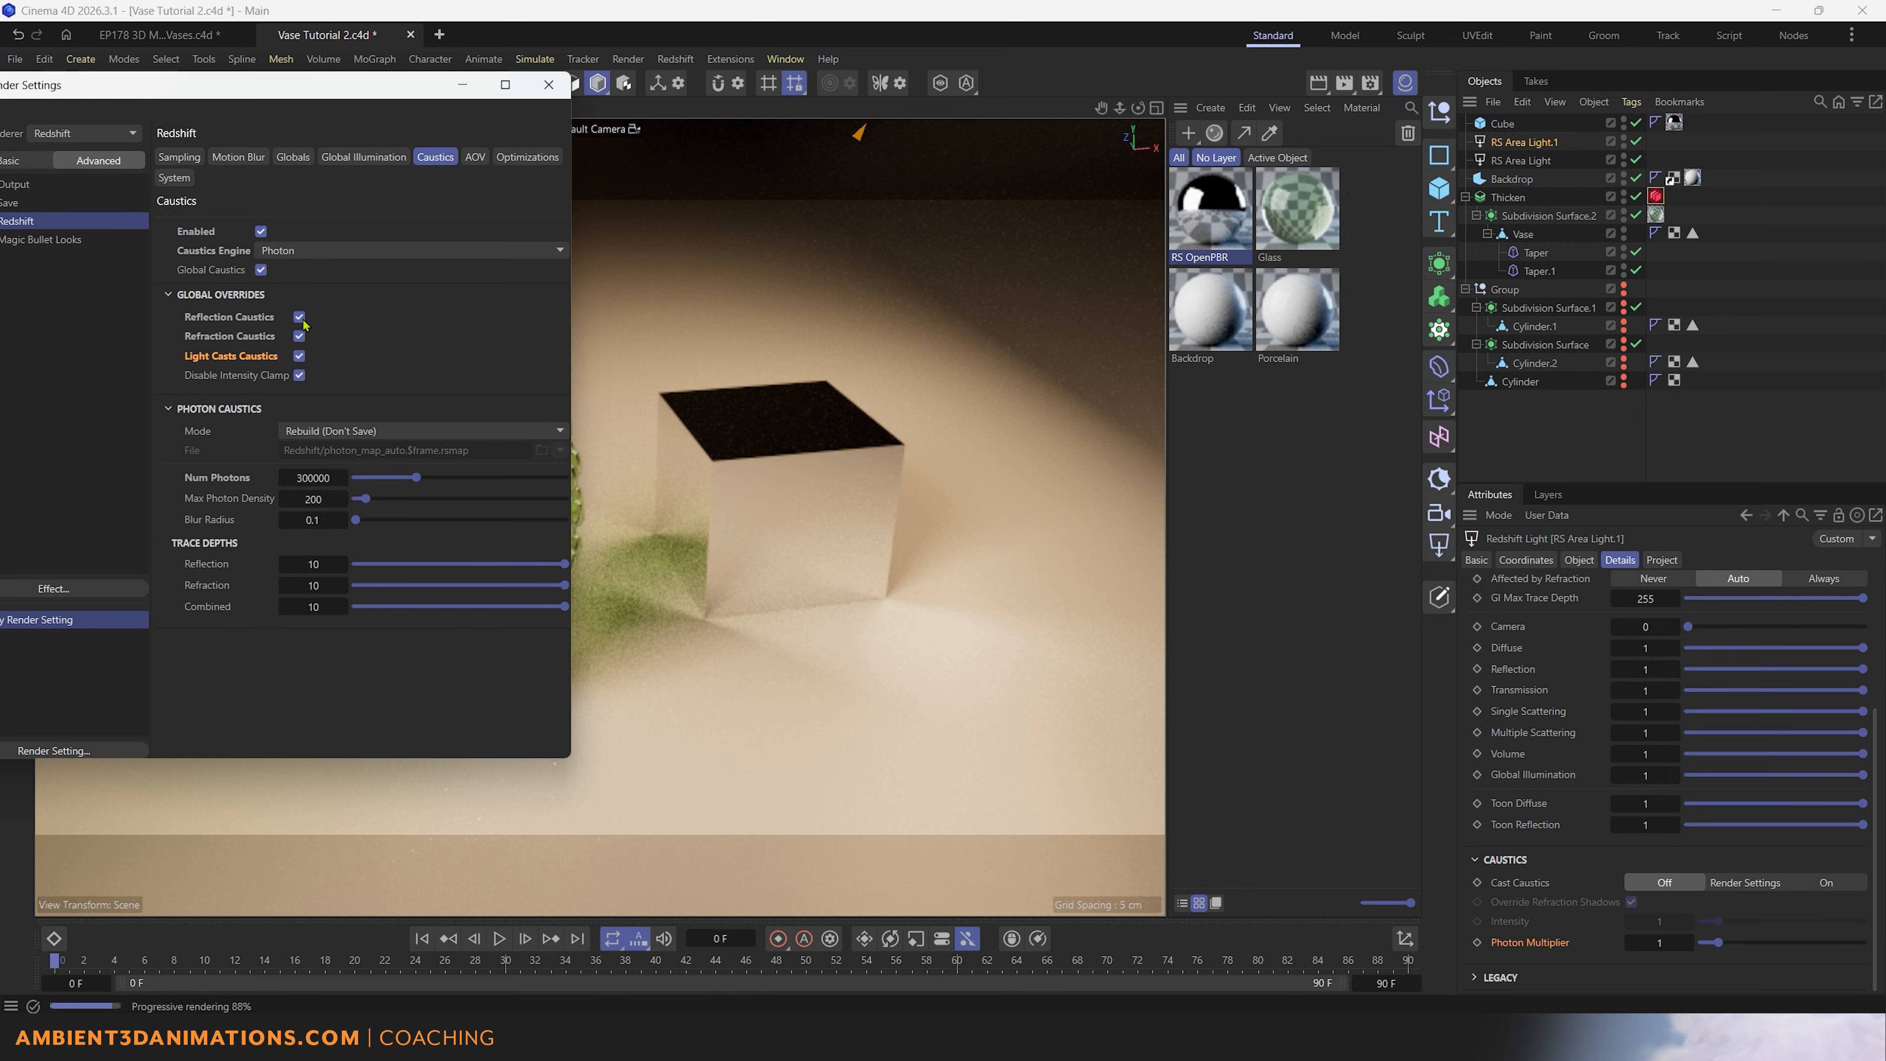
pyautogui.moveTo(366, 89); pyautogui.dragTo(1213, 93)
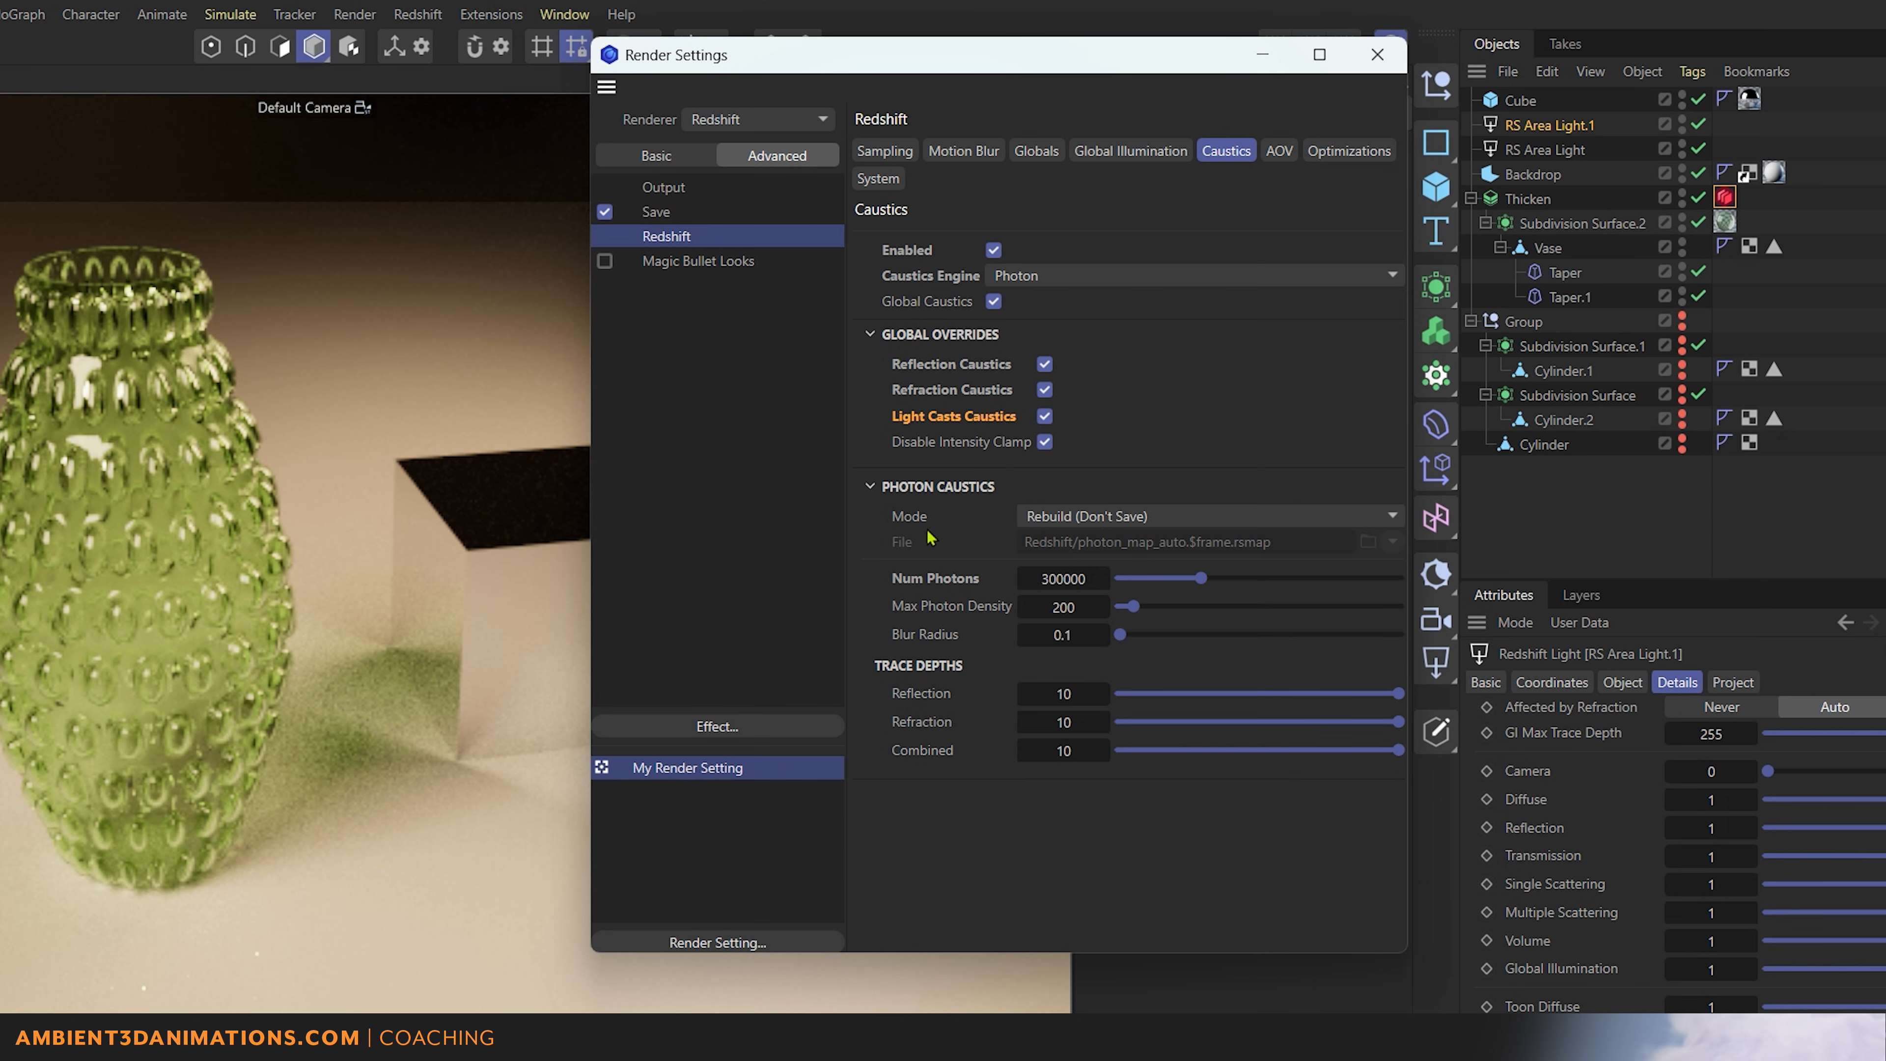
# Step: Set the Photon Caustics mode to Rebuild and delete the existing photon_map_auto.0000.rsmap file from the Photon Map folder
pyautogui.click(1080, 516)
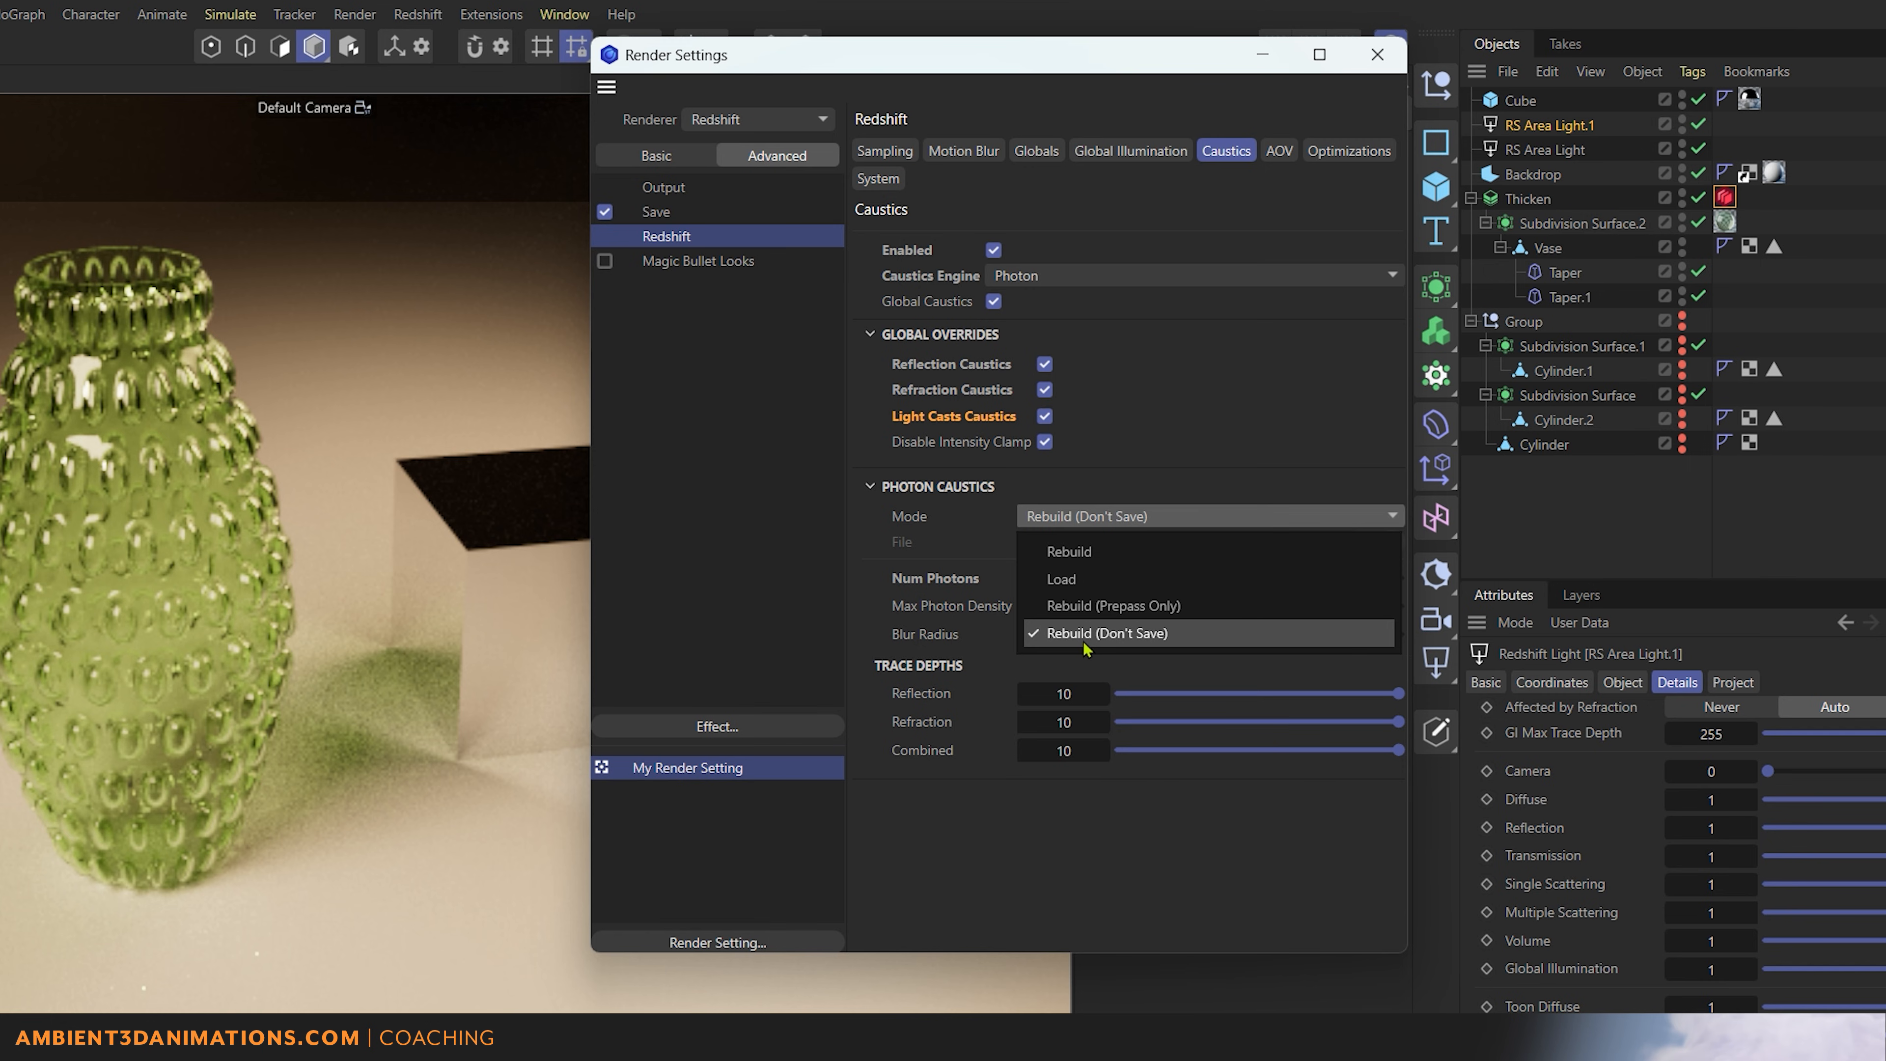
pyautogui.click(1078, 552)
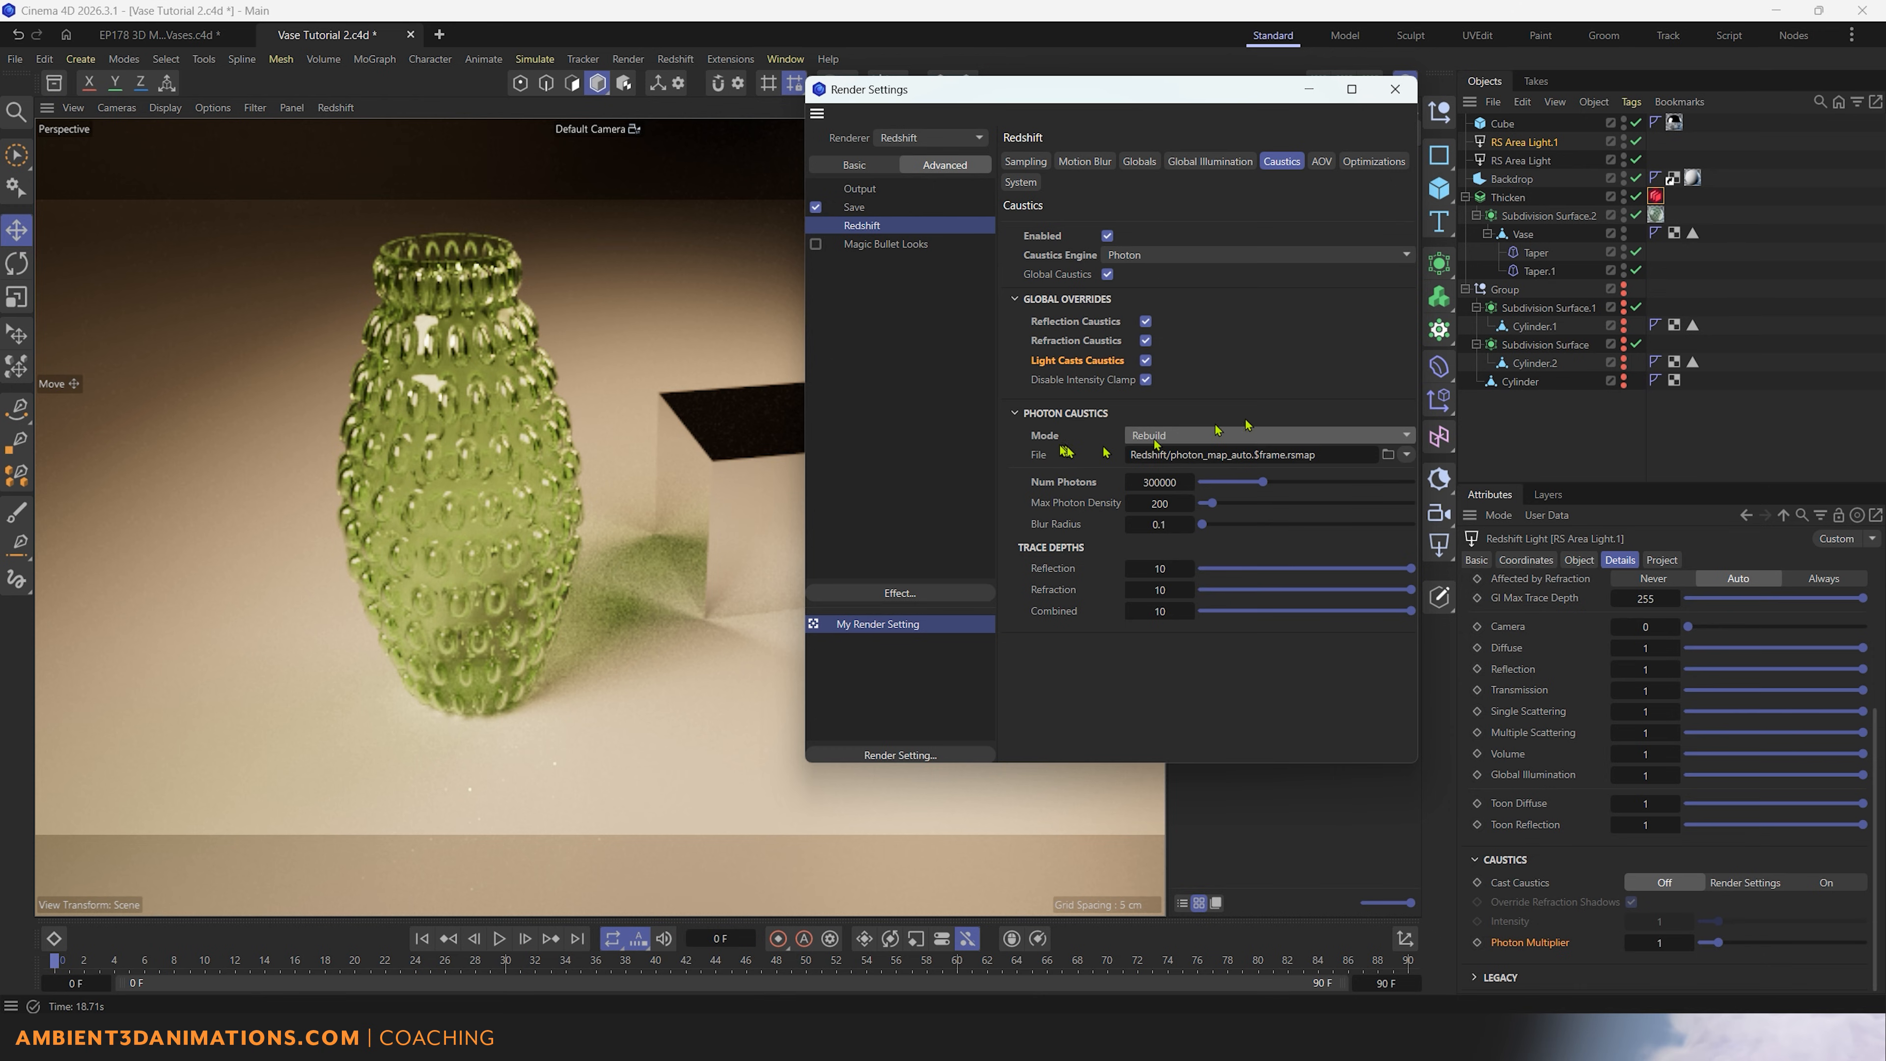
pyautogui.click(1388, 454)
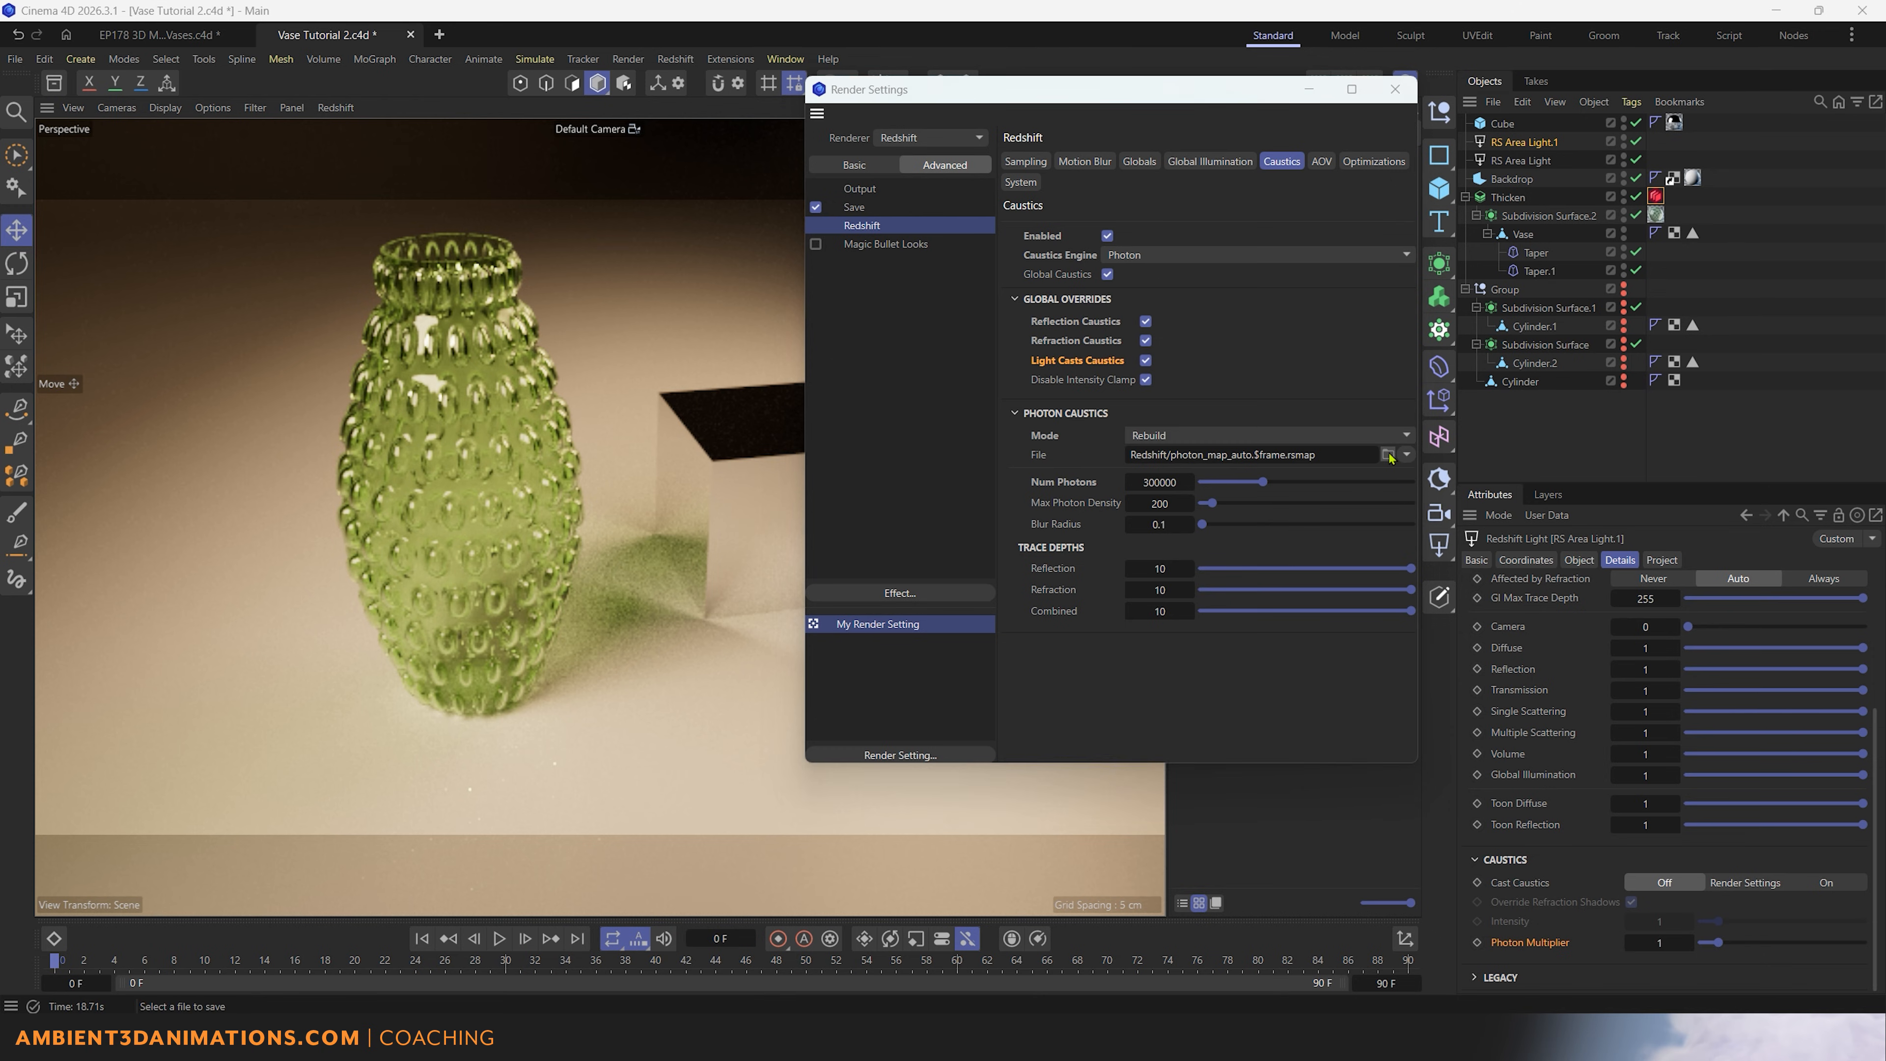
pyautogui.doubleClick(1093, 283)
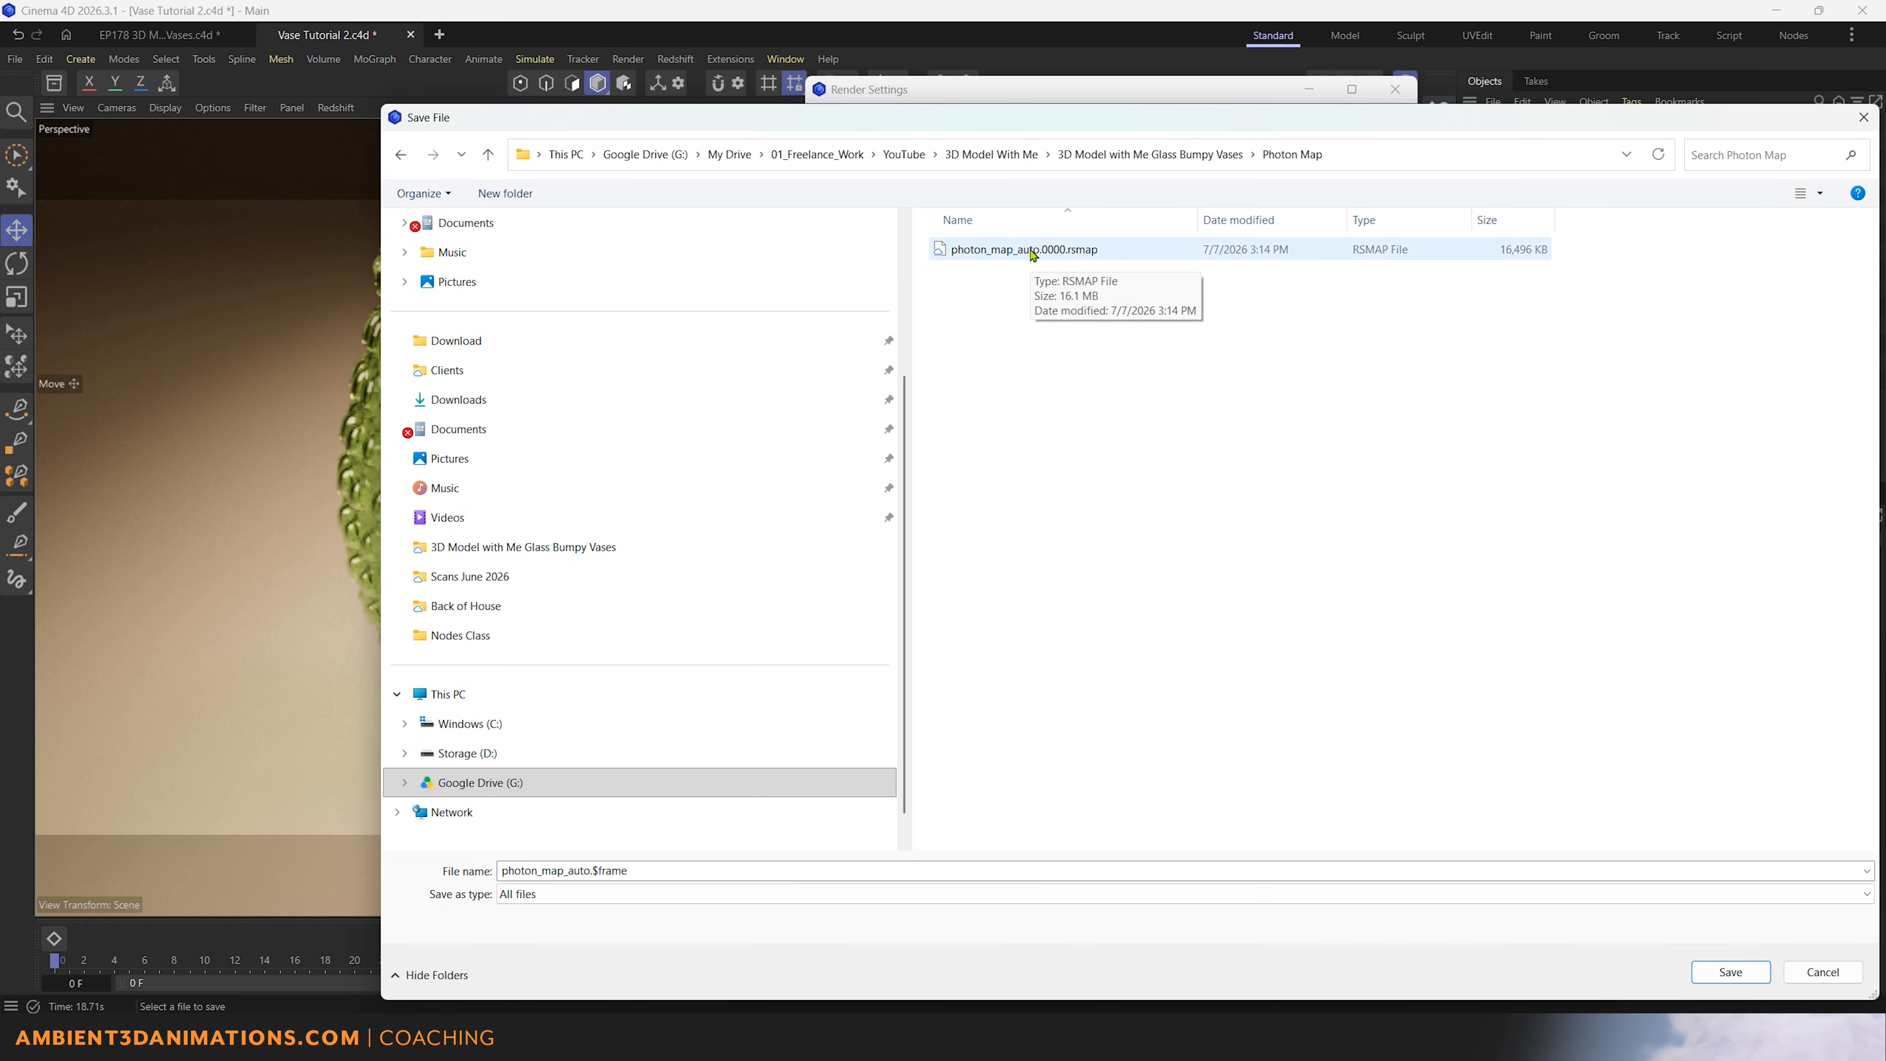
pyautogui.click(986, 260)
pyautogui.press('Delete')
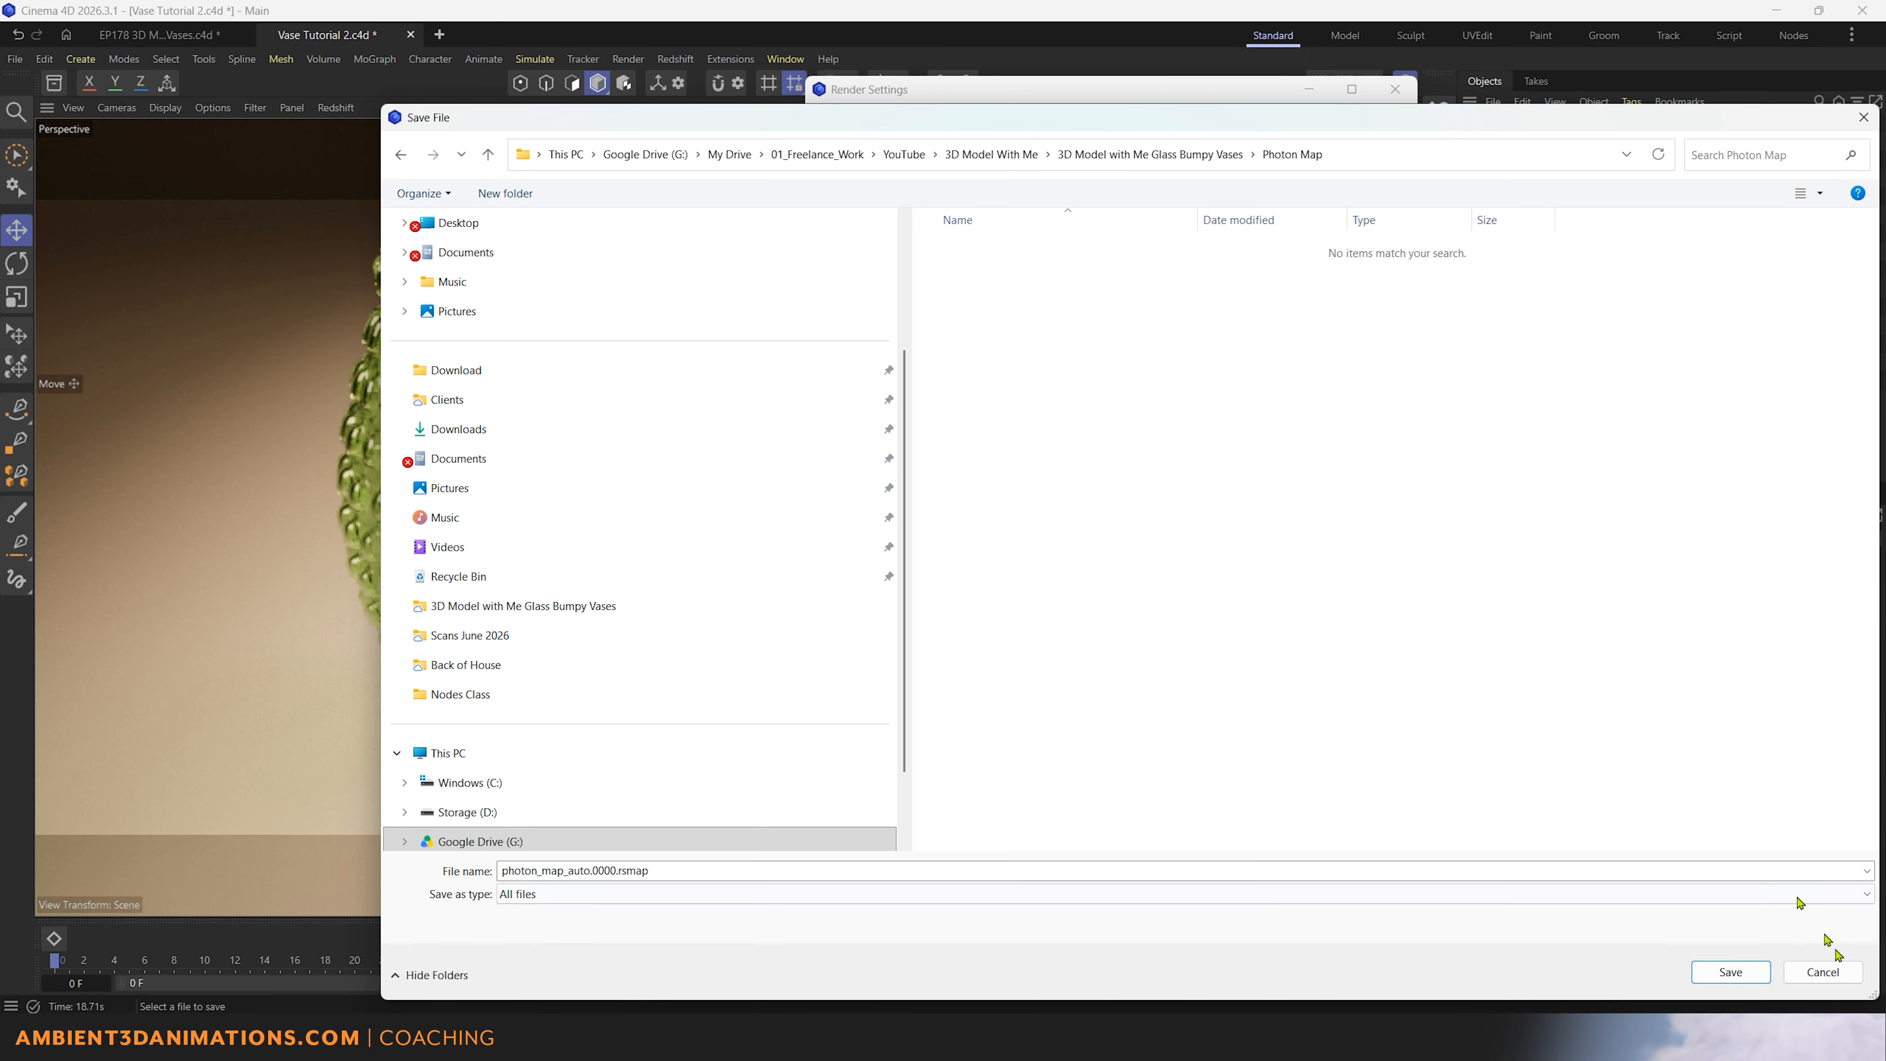
pyautogui.click(1822, 971)
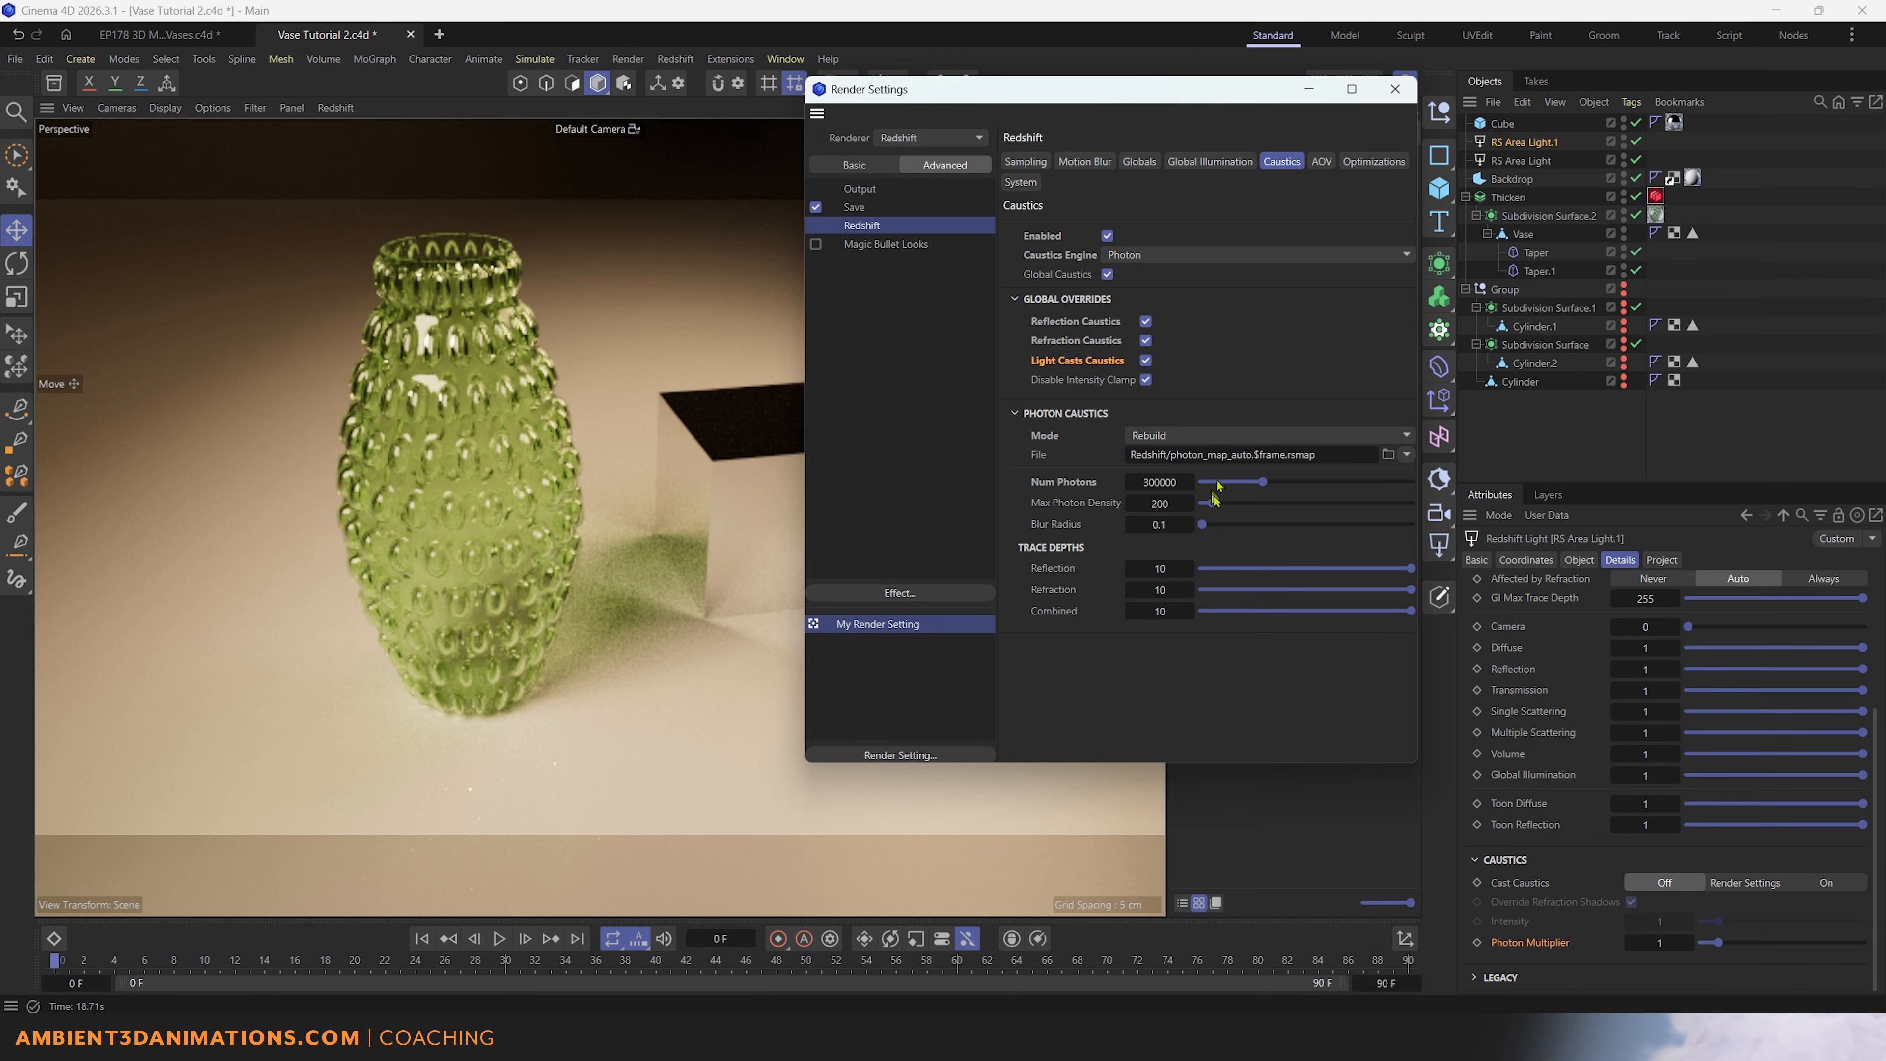
# Step: Set the photon map file to photon_map_auto.$frame in the Photon Map folder
pyautogui.click(1388, 454)
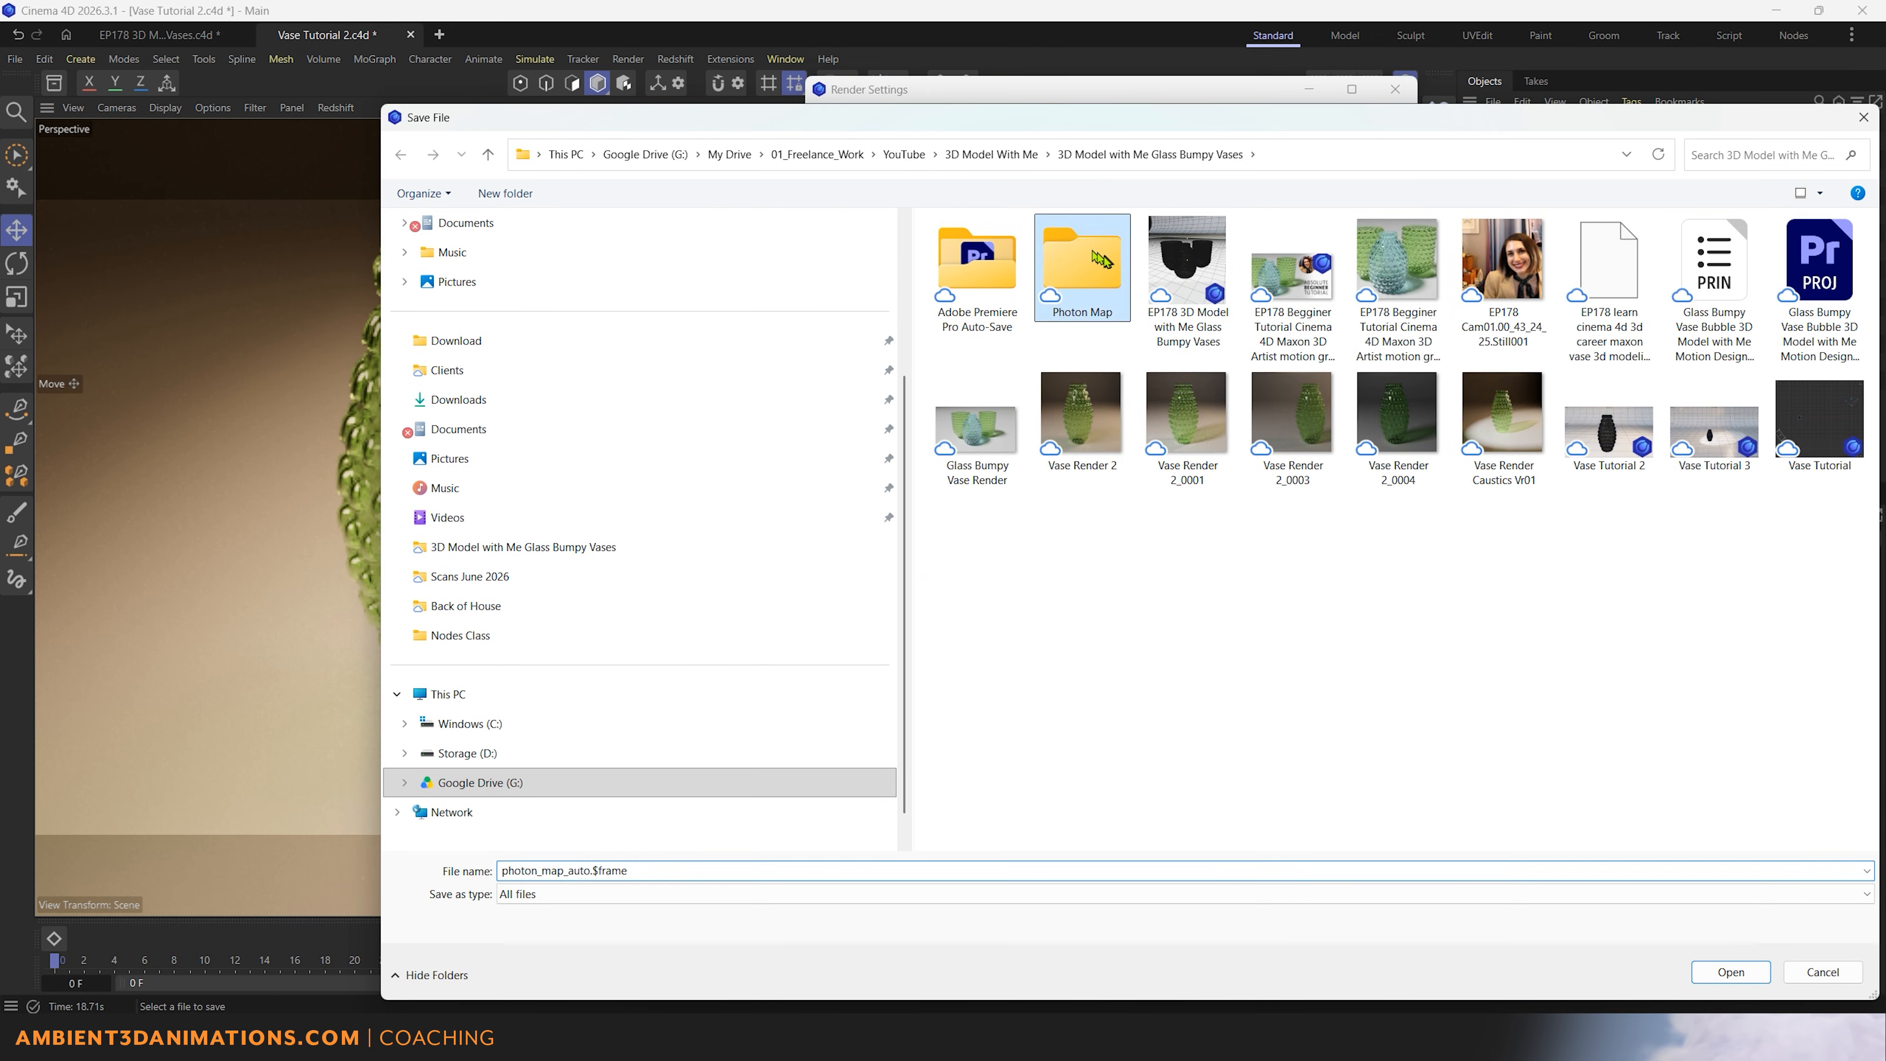
pyautogui.doubleClick(1081, 267)
pyautogui.click(1731, 972)
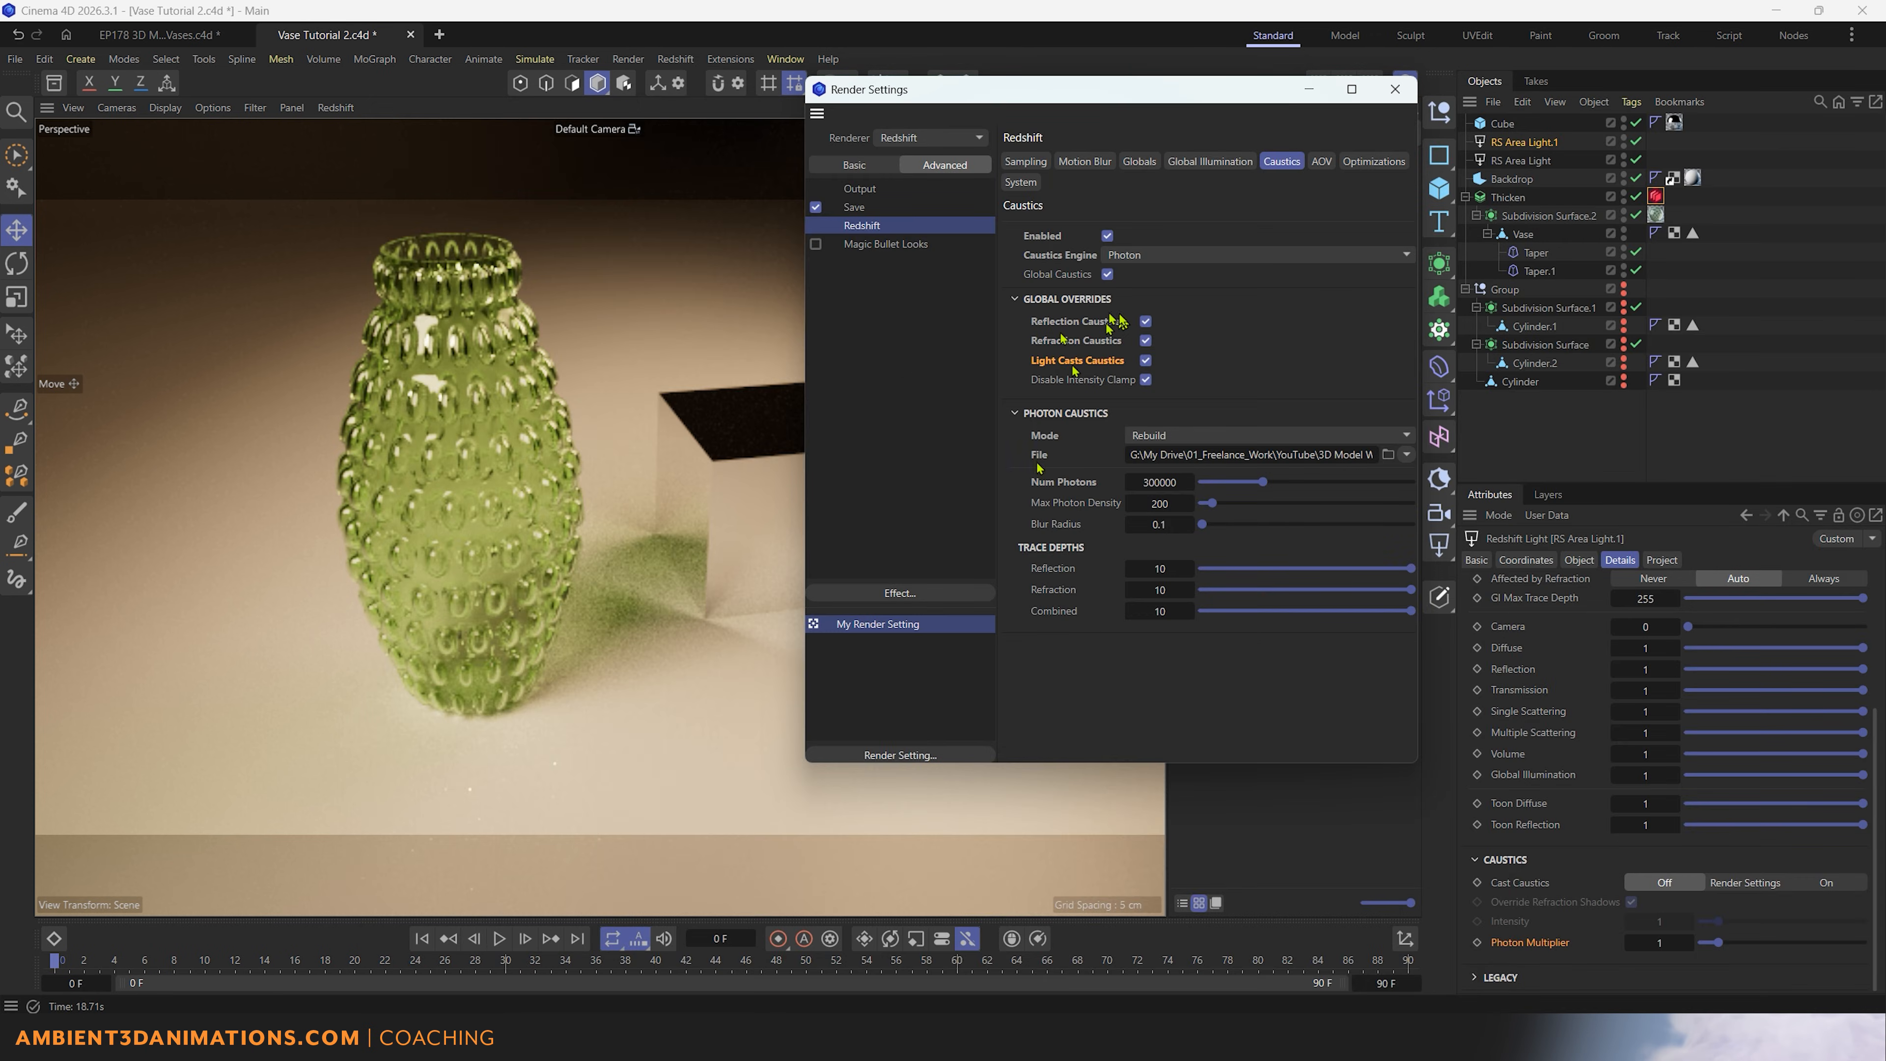
# Step: Switch the Photon Caustics mode to Load and on to Rebuild (Prepass Only), keeping photon_map_auto.$frame in the Photon Map folder as its file
pyautogui.click(1188, 438)
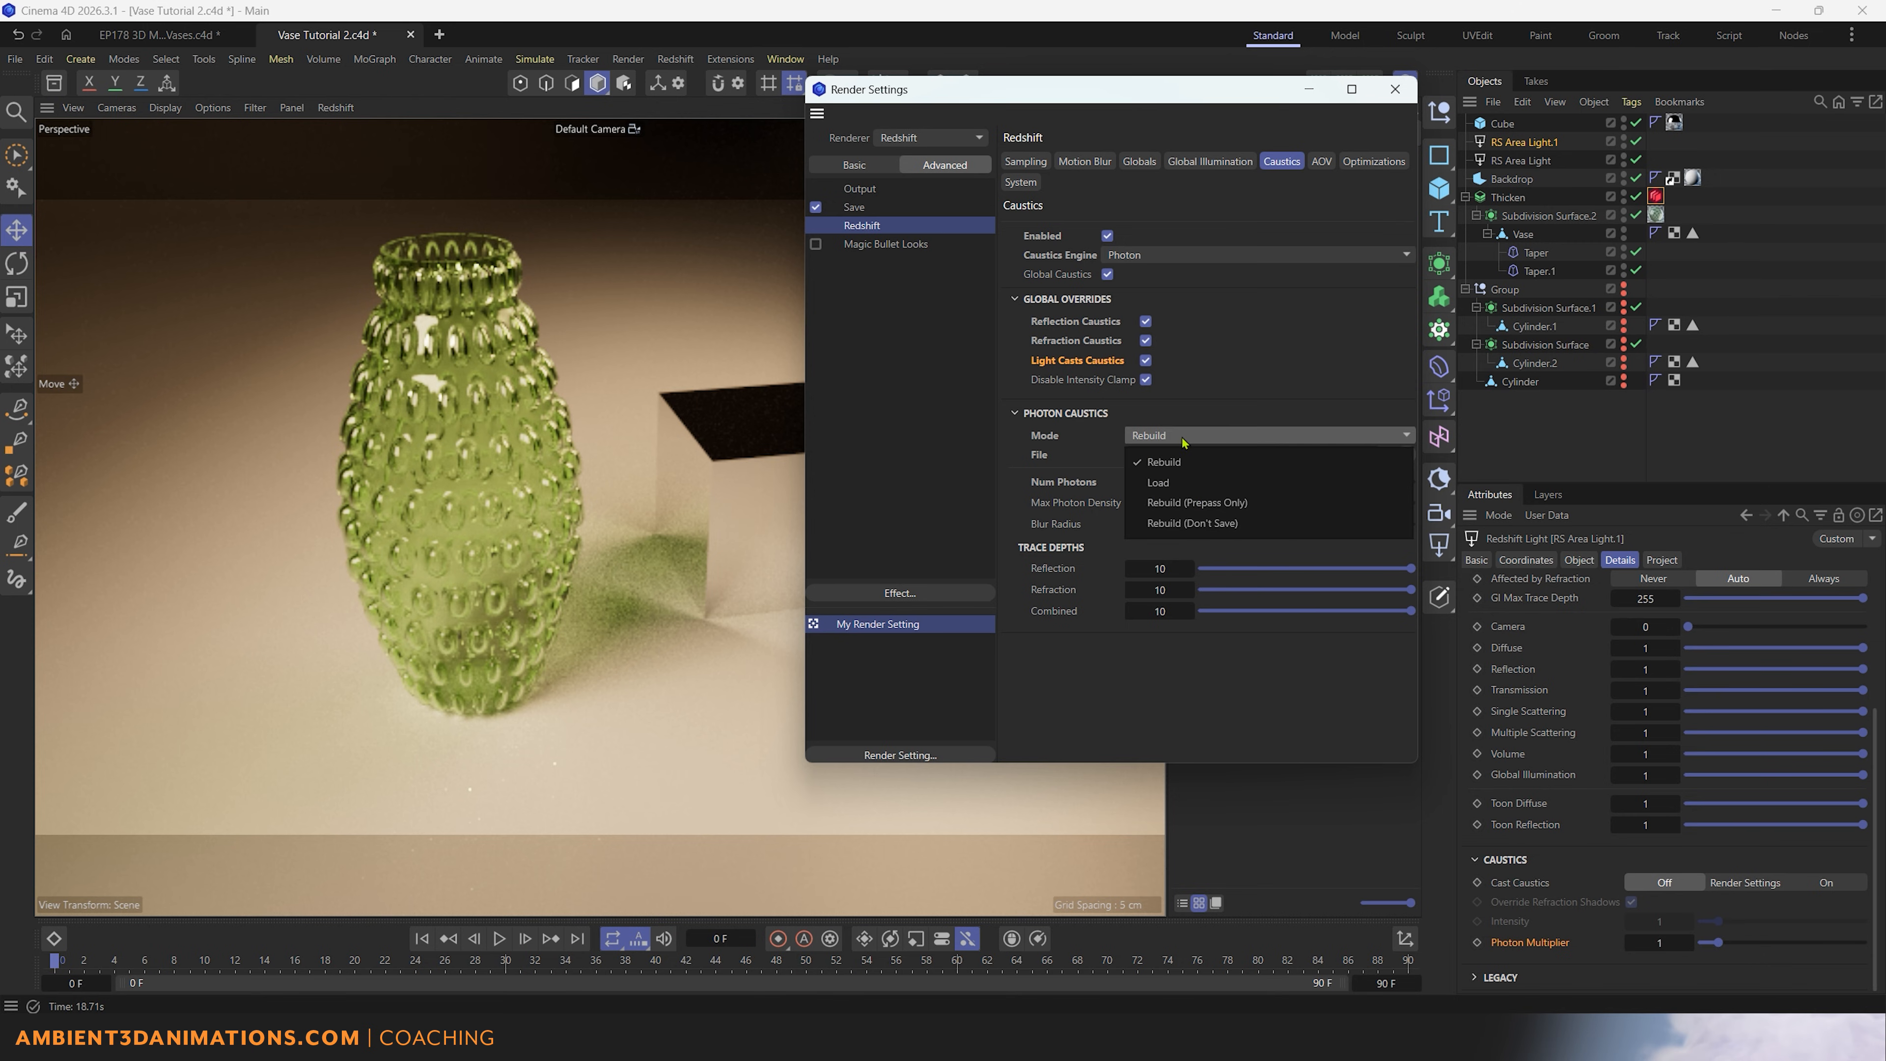
pyautogui.click(1161, 483)
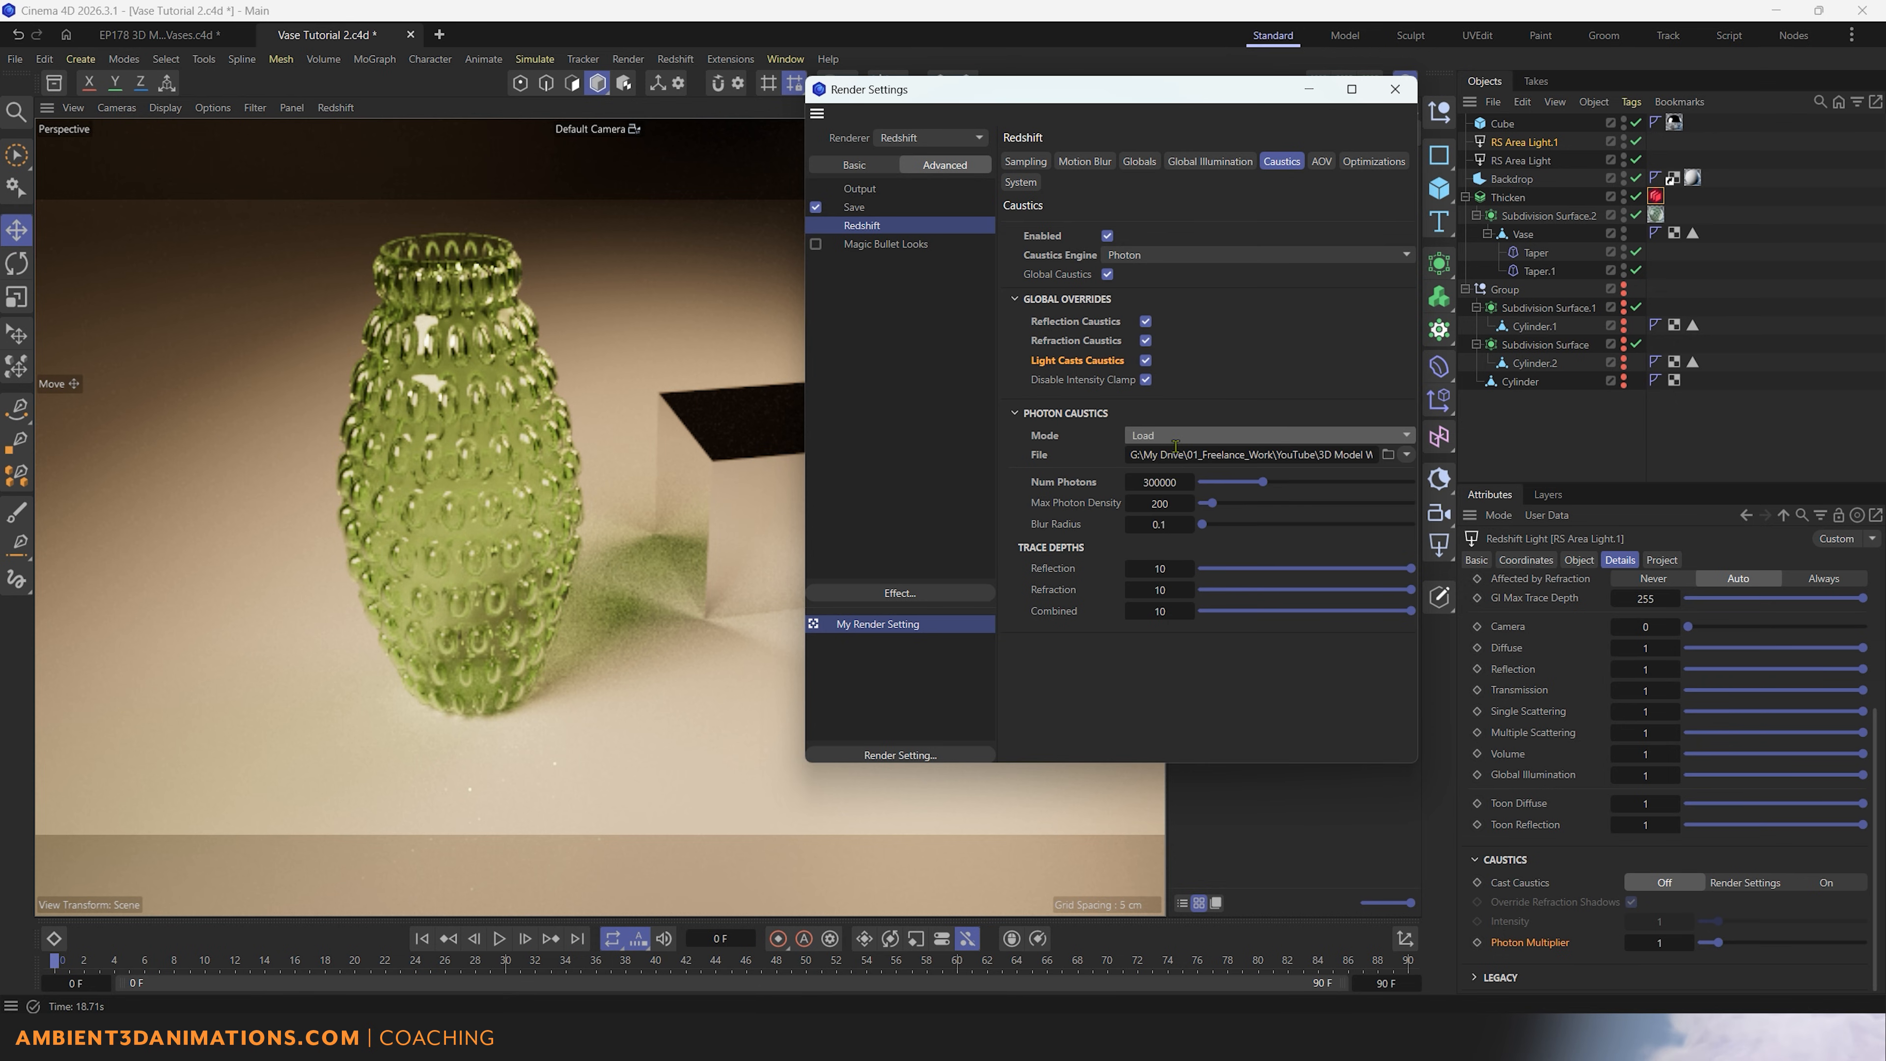
pyautogui.click(1211, 434)
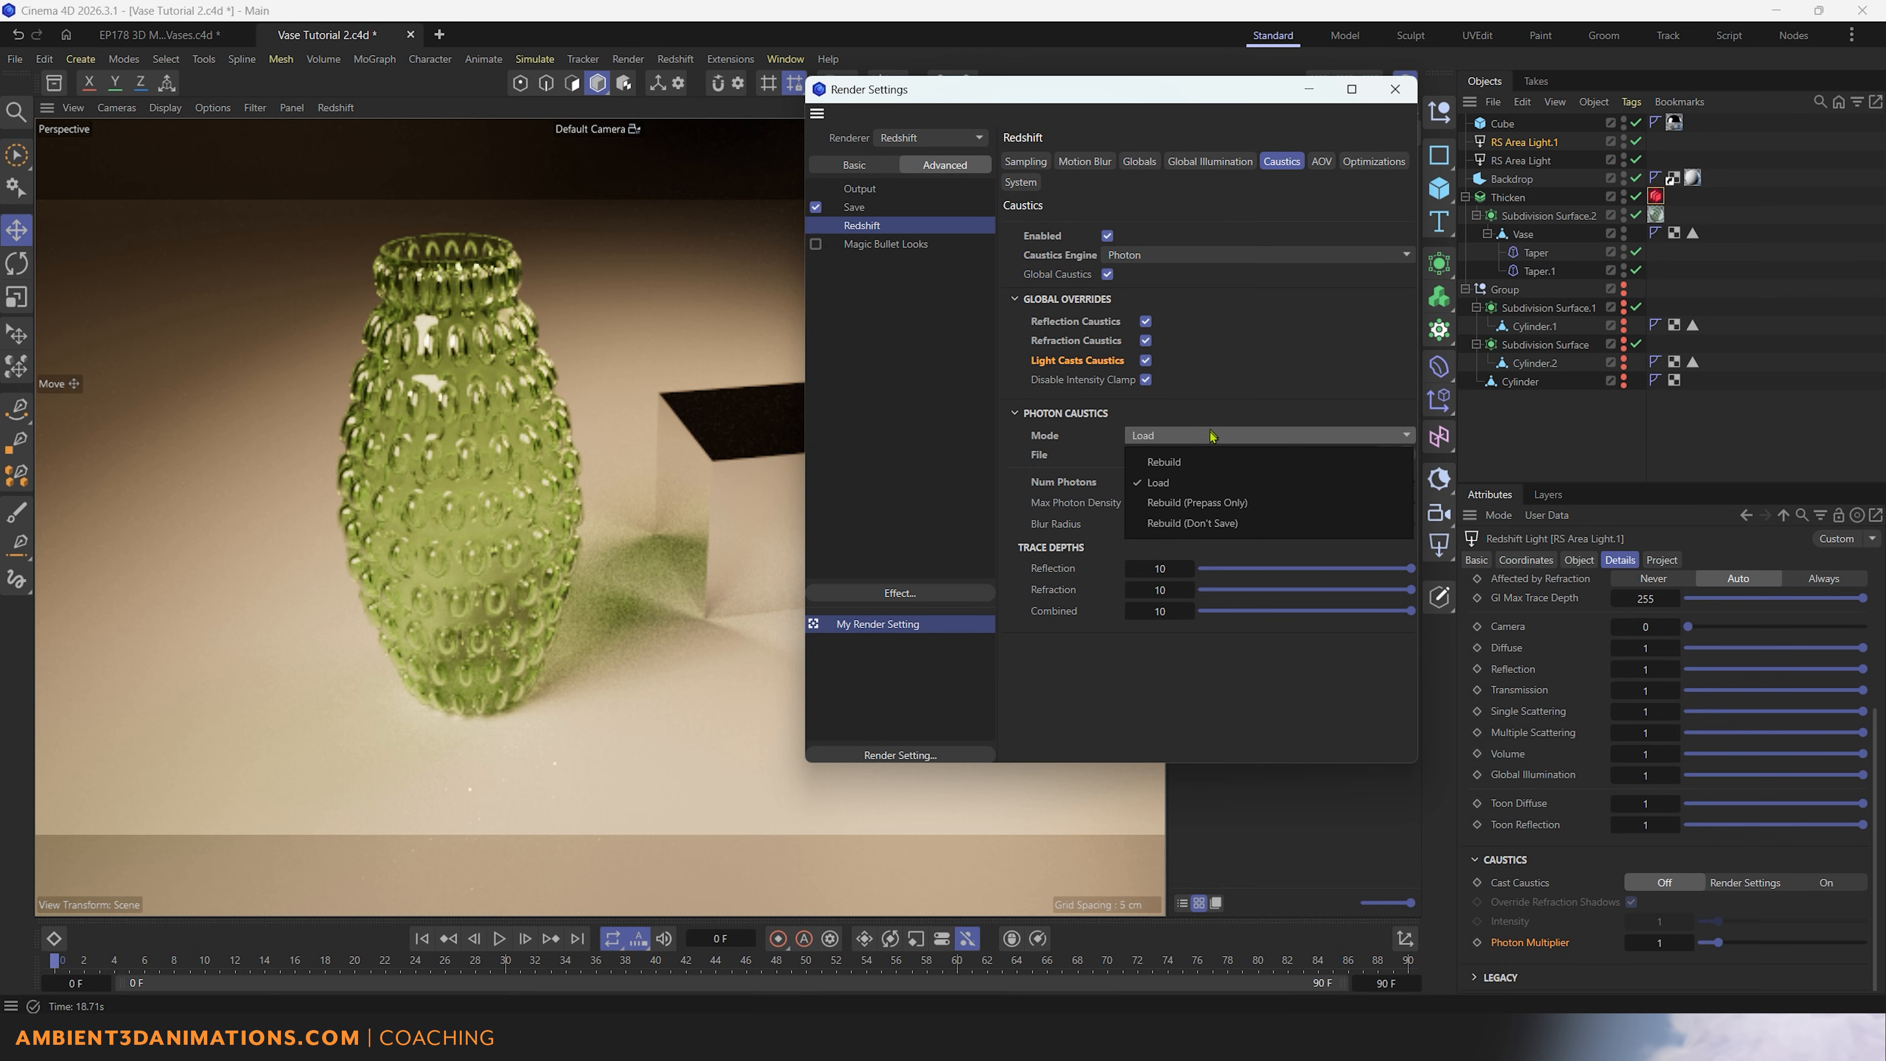
pyautogui.click(1166, 505)
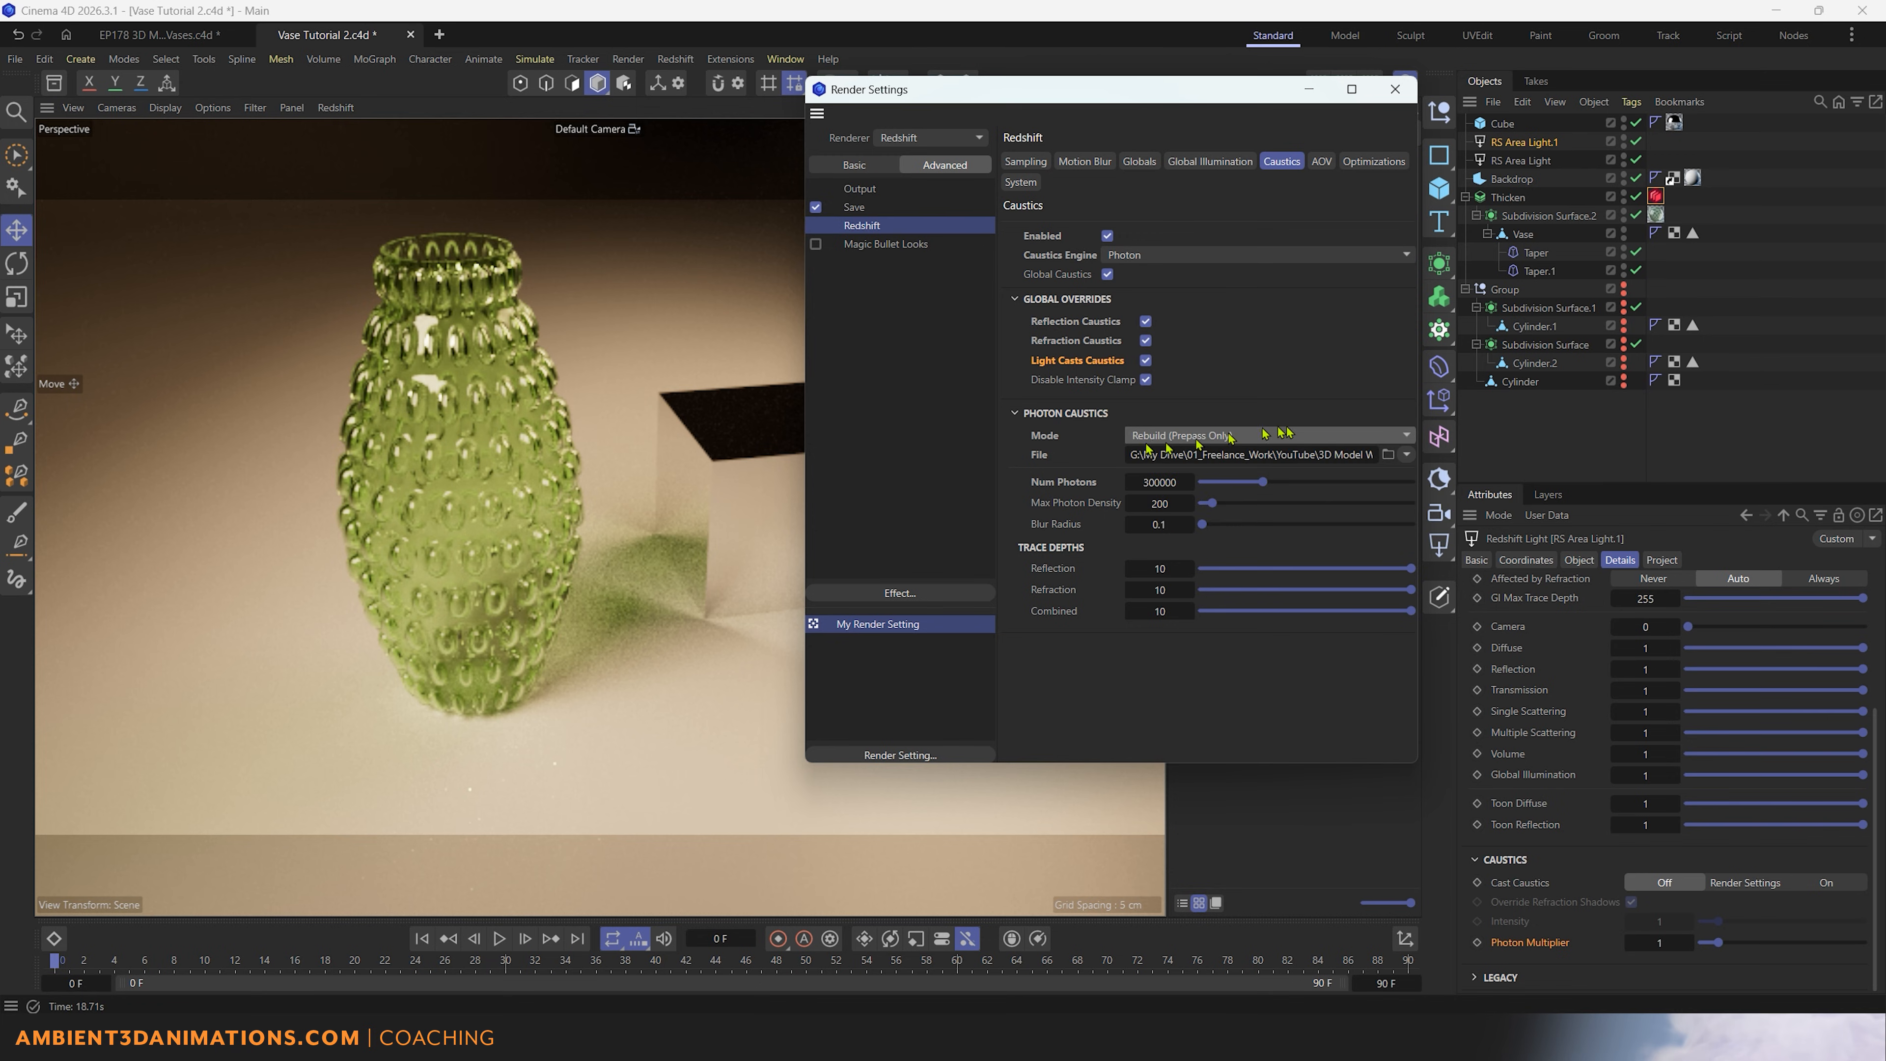
pyautogui.click(1388, 454)
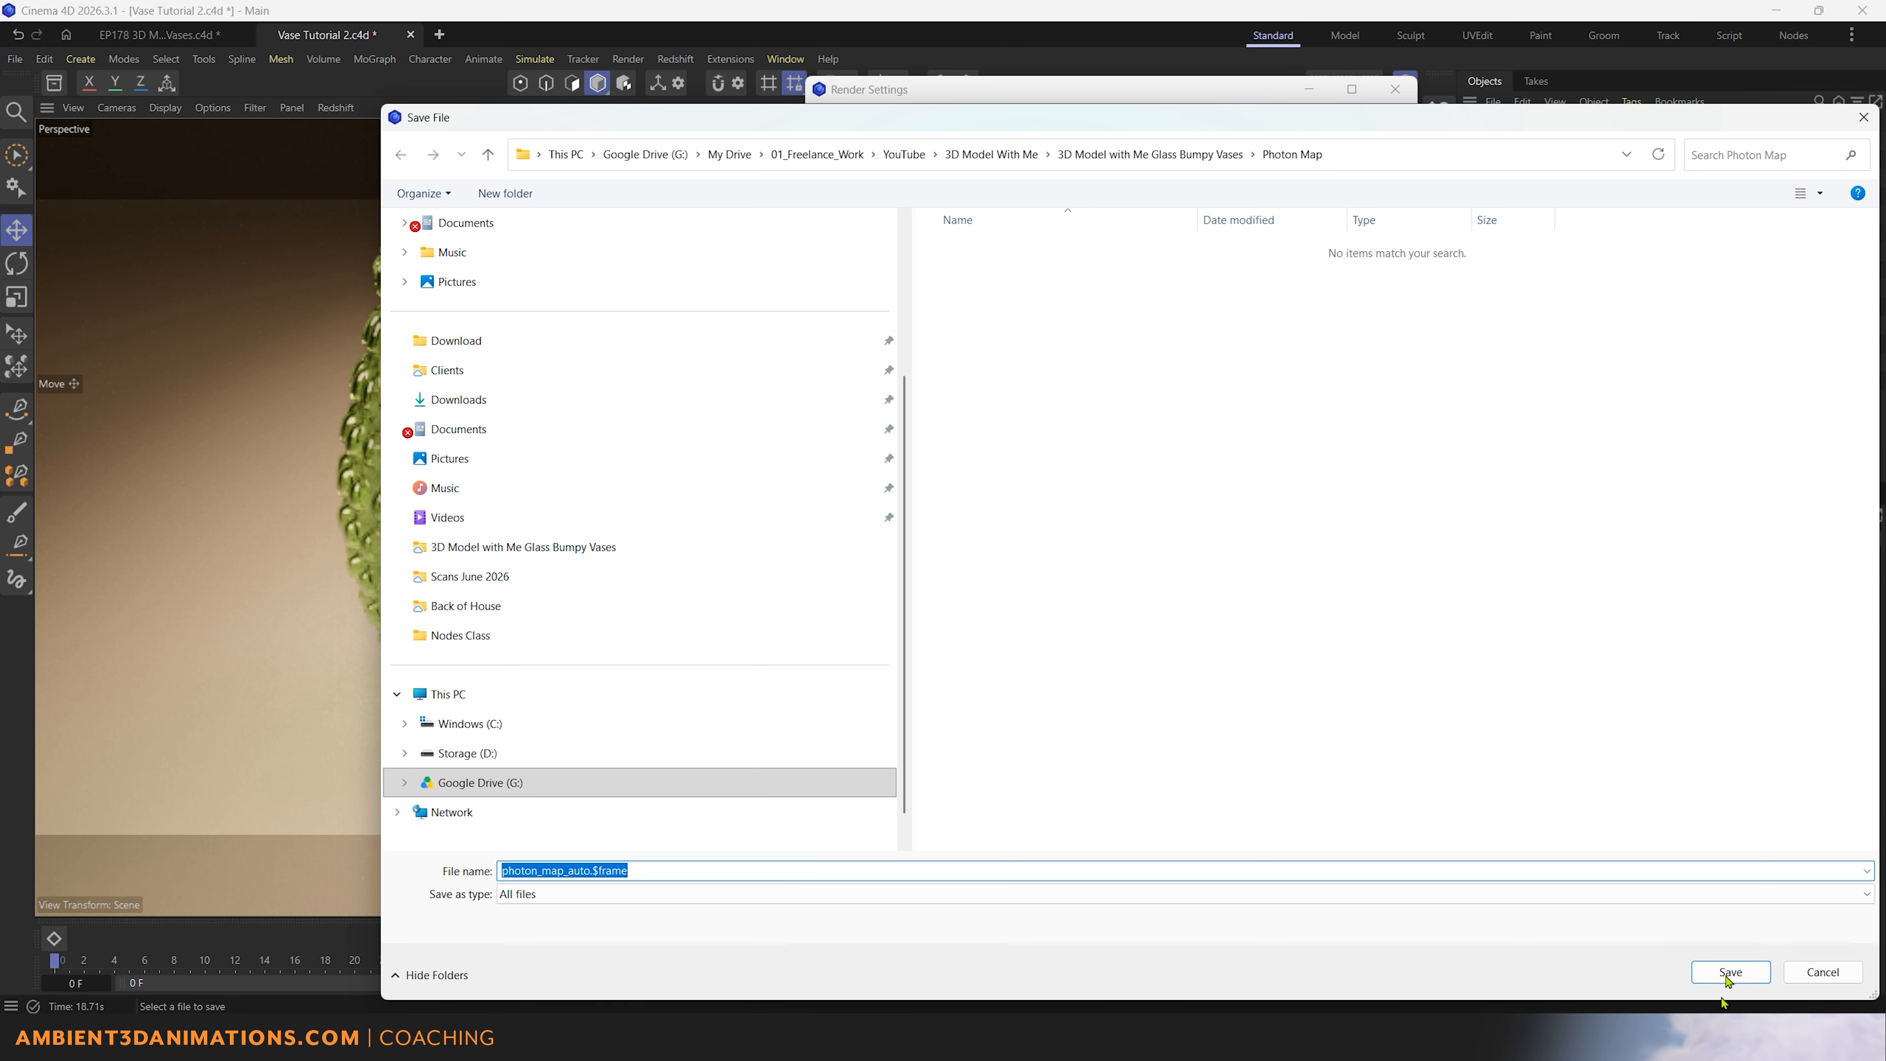
pyautogui.click(1751, 969)
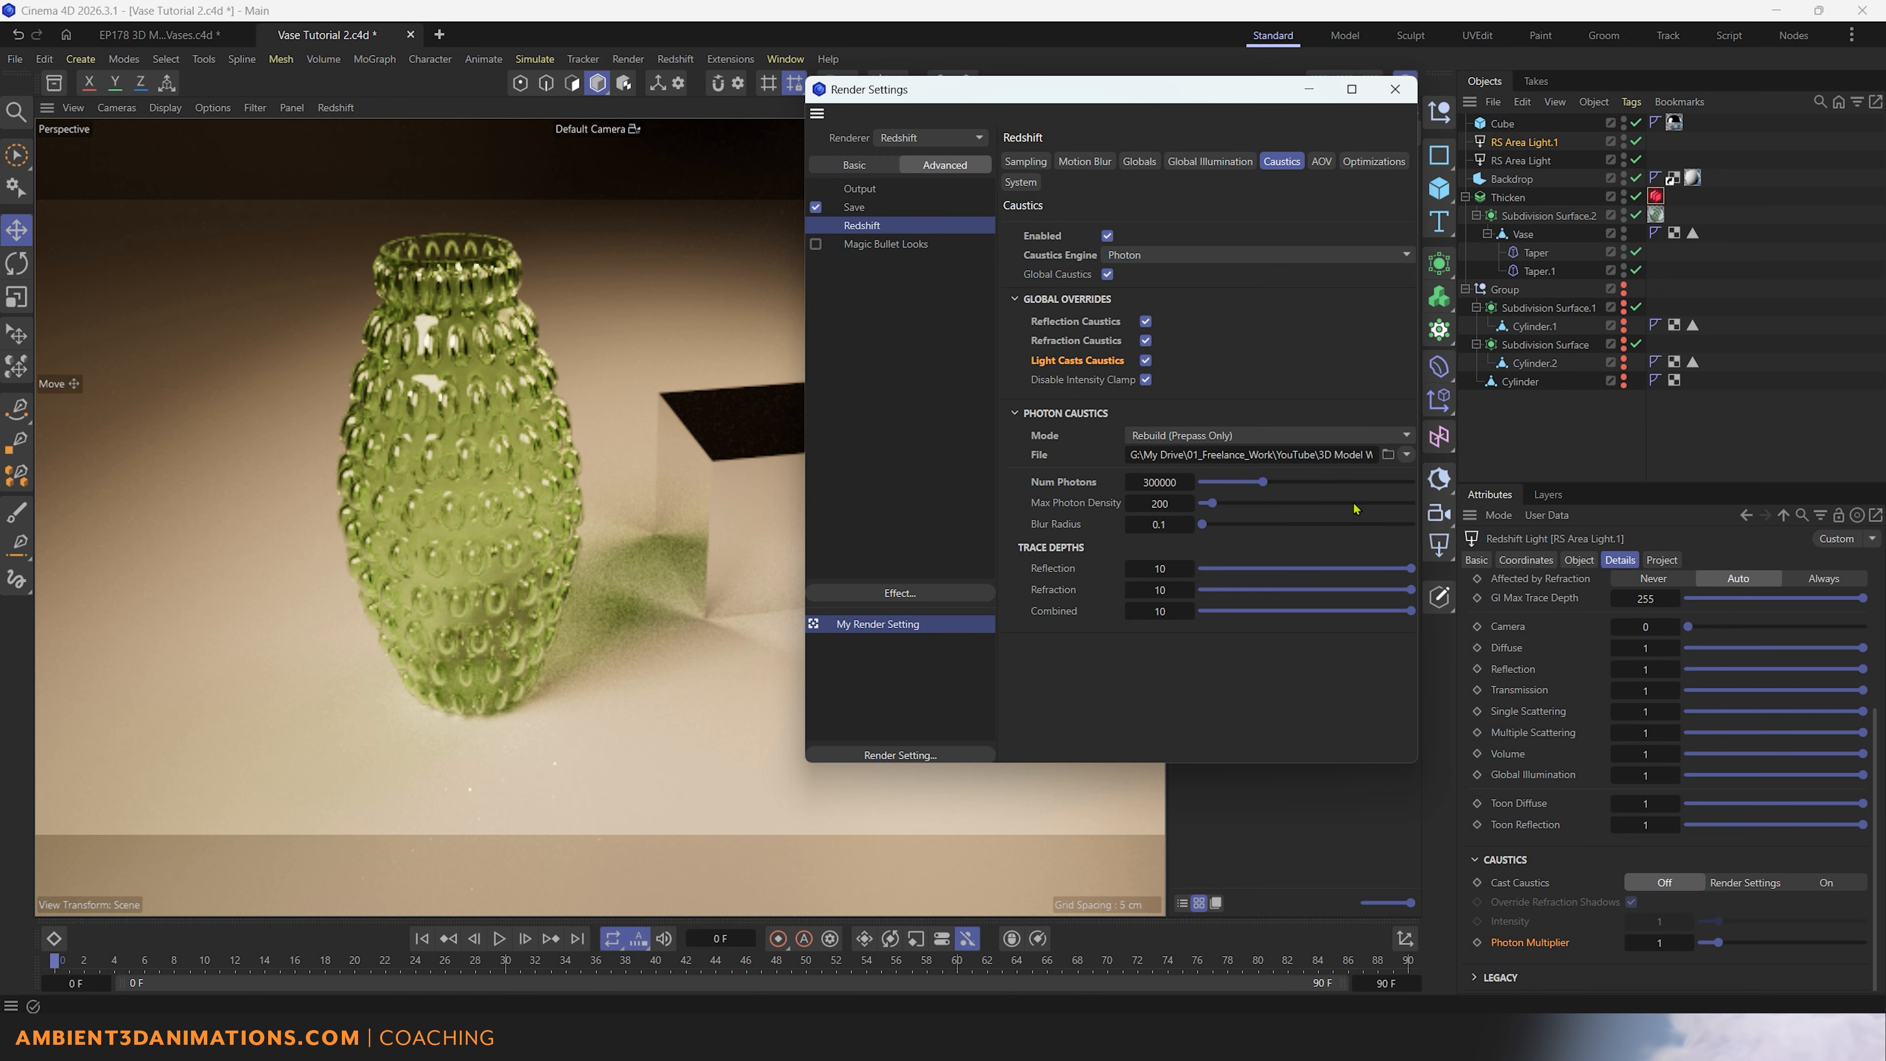
pyautogui.click(1236, 433)
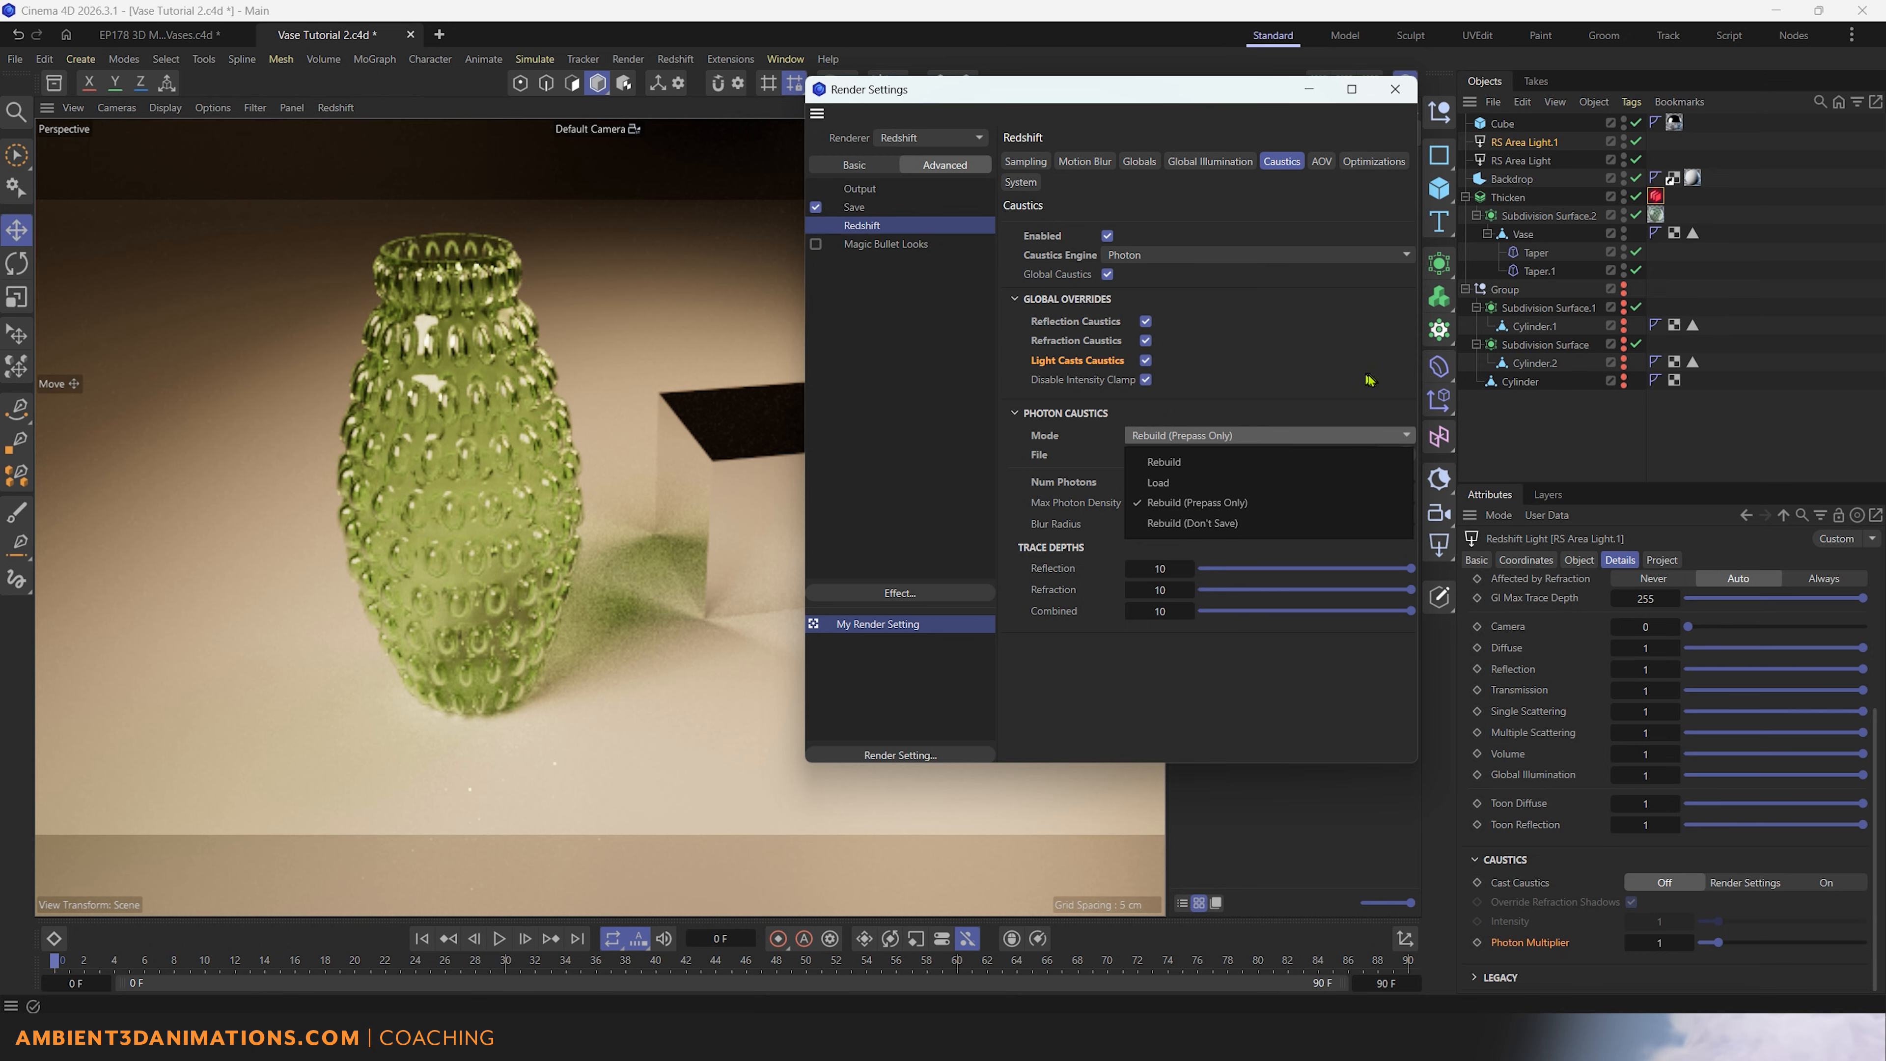
pyautogui.click(1402, 387)
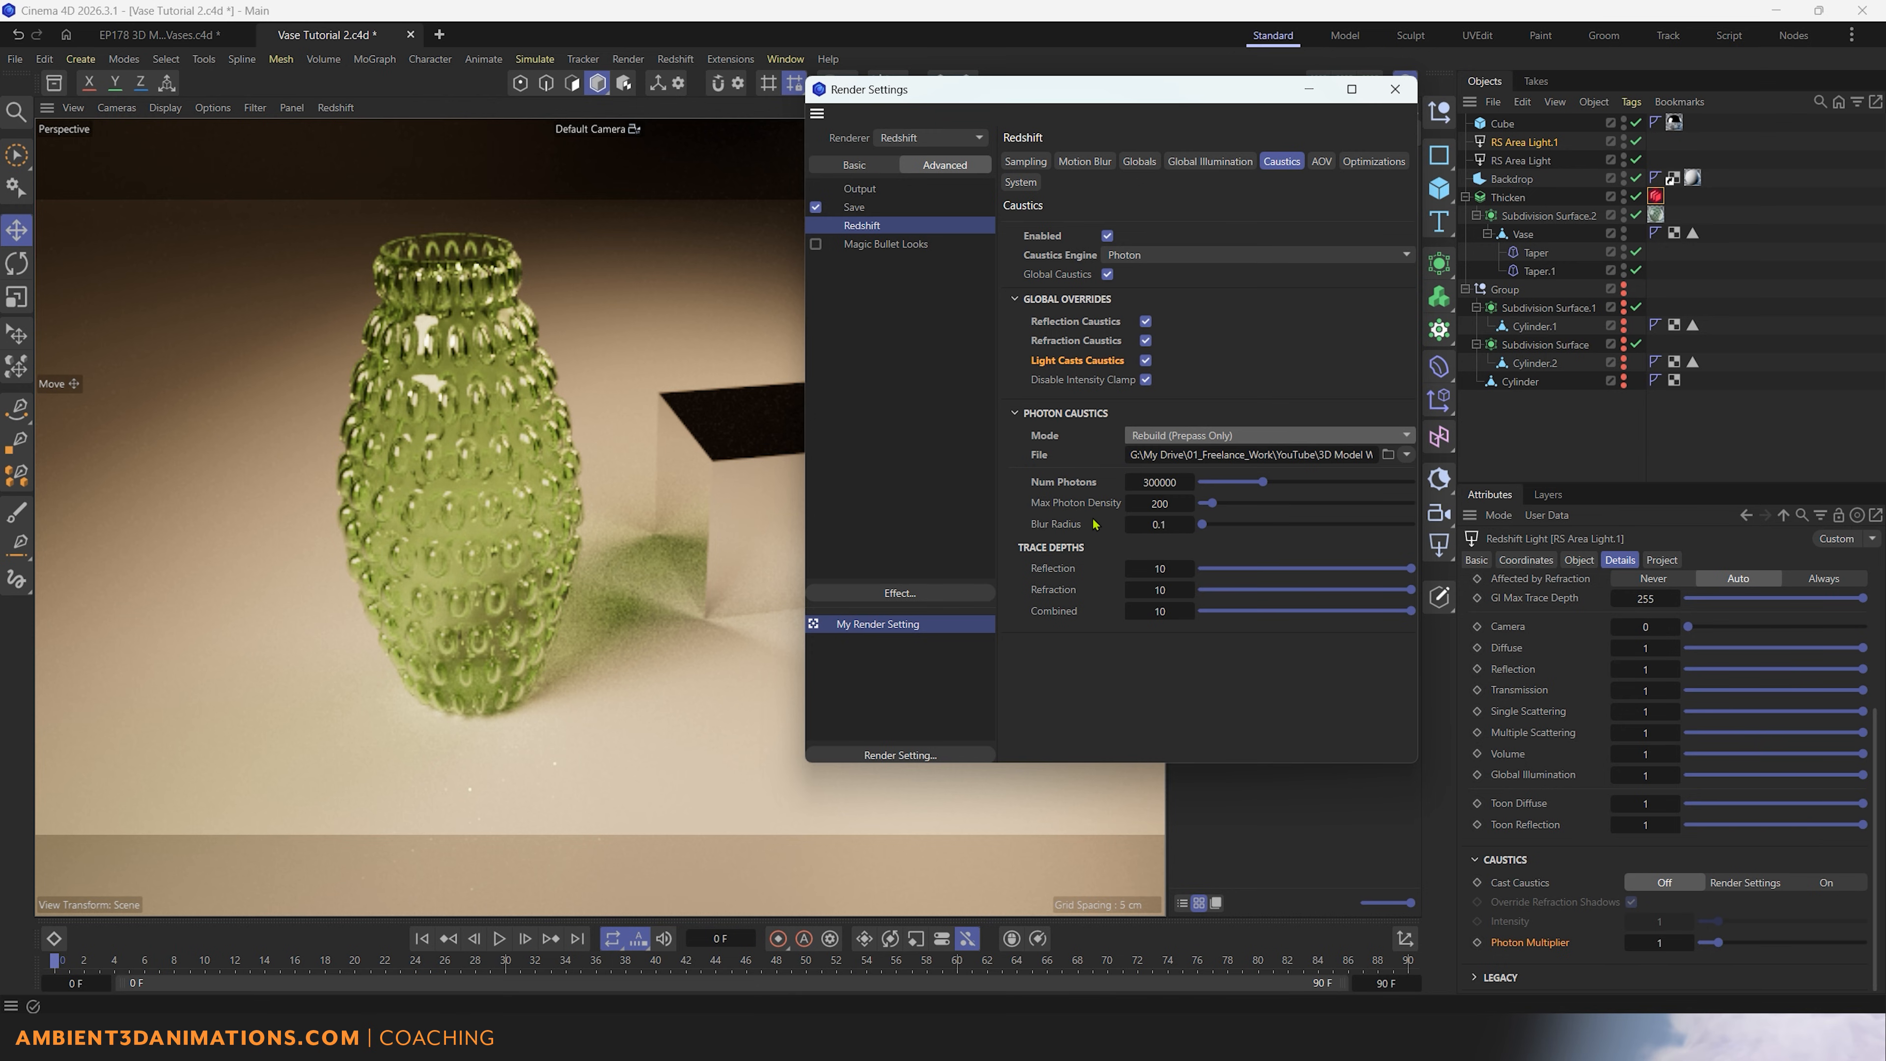
# Step: Delete the RS Object tag from Thicken and close the render settings
pyautogui.click(1660, 198)
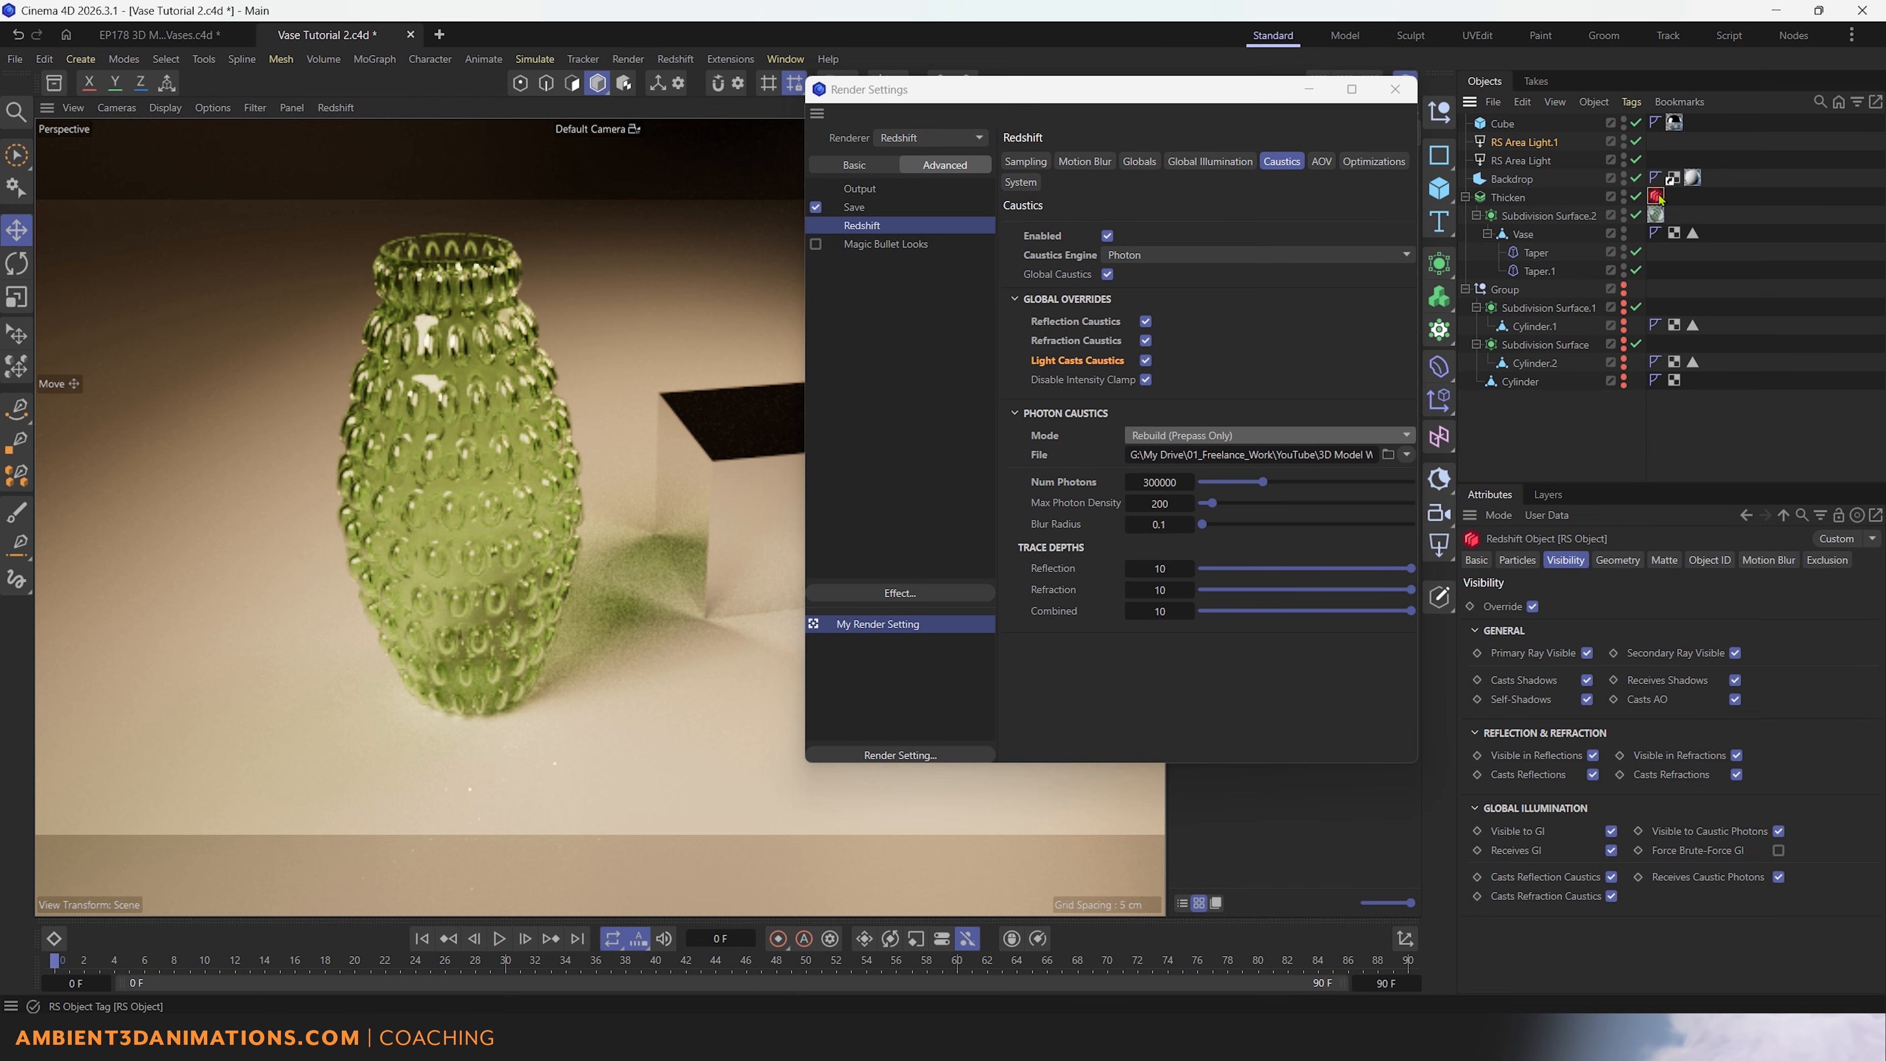
pyautogui.press('Delete')
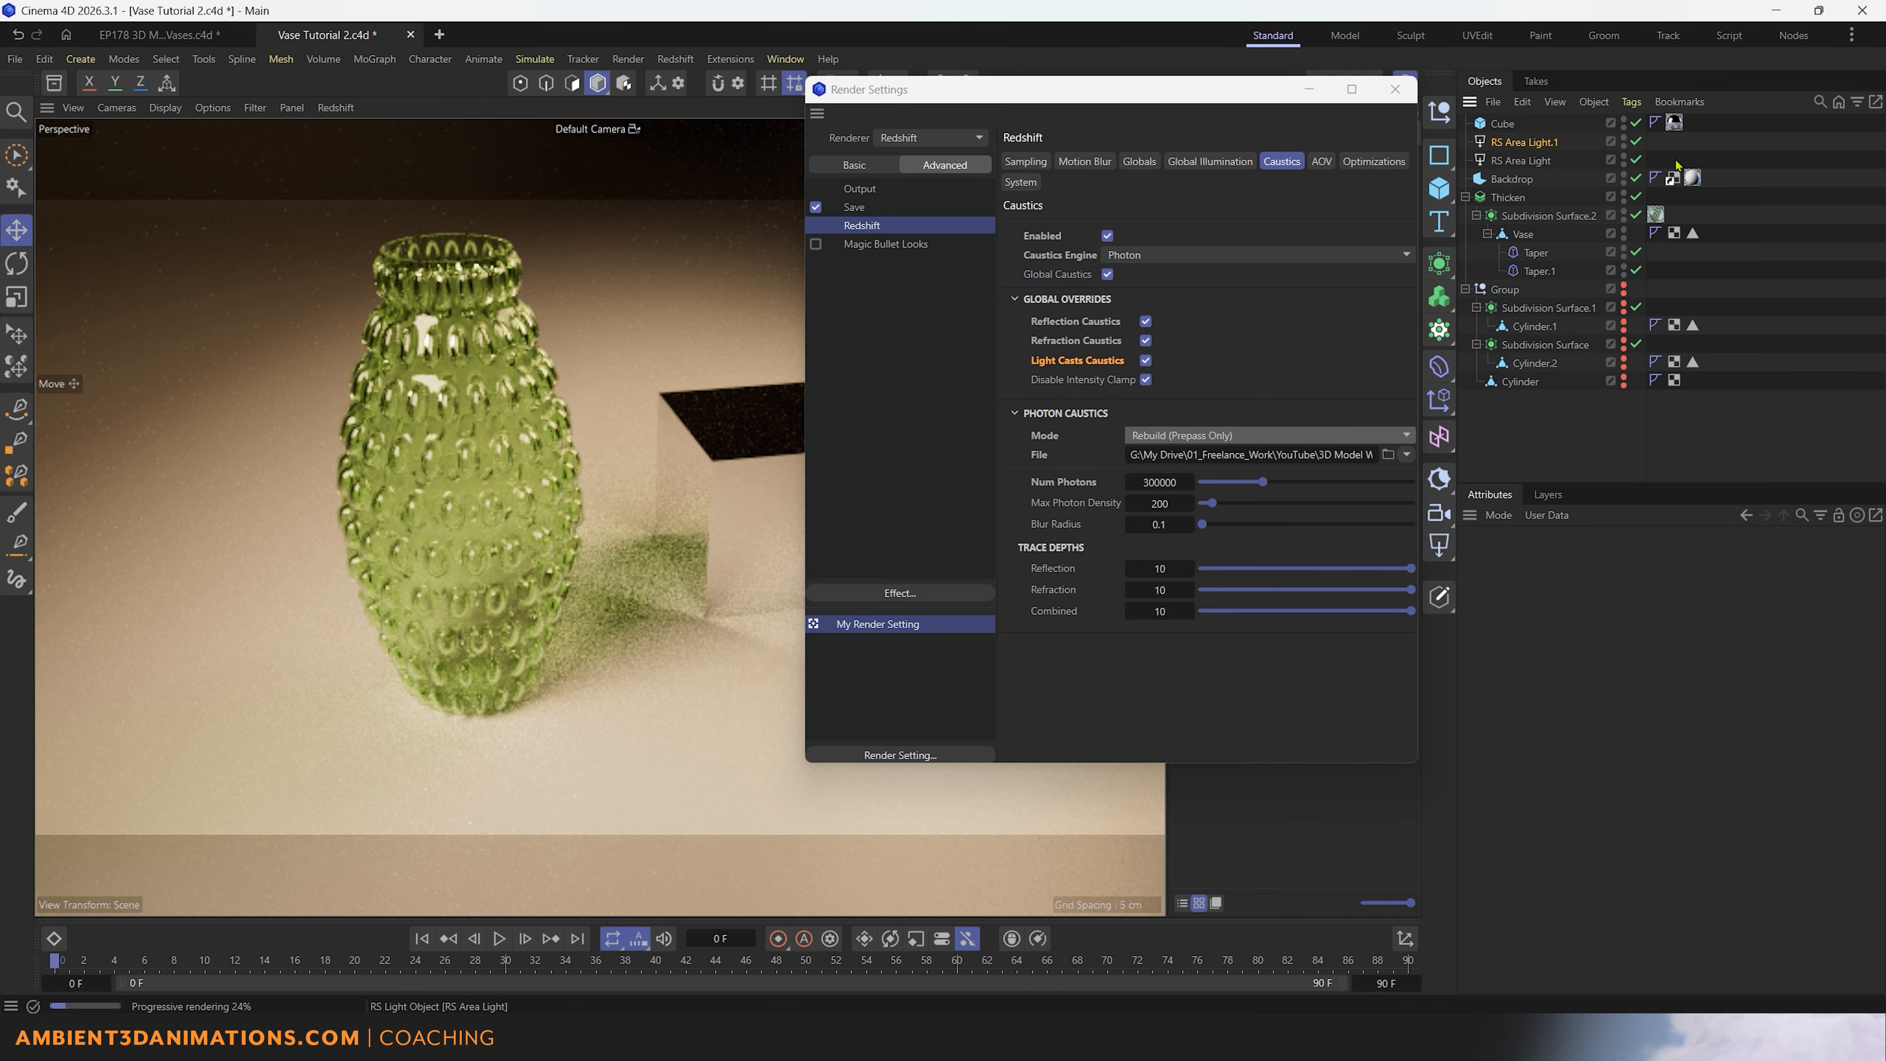
pyautogui.click(1534, 162)
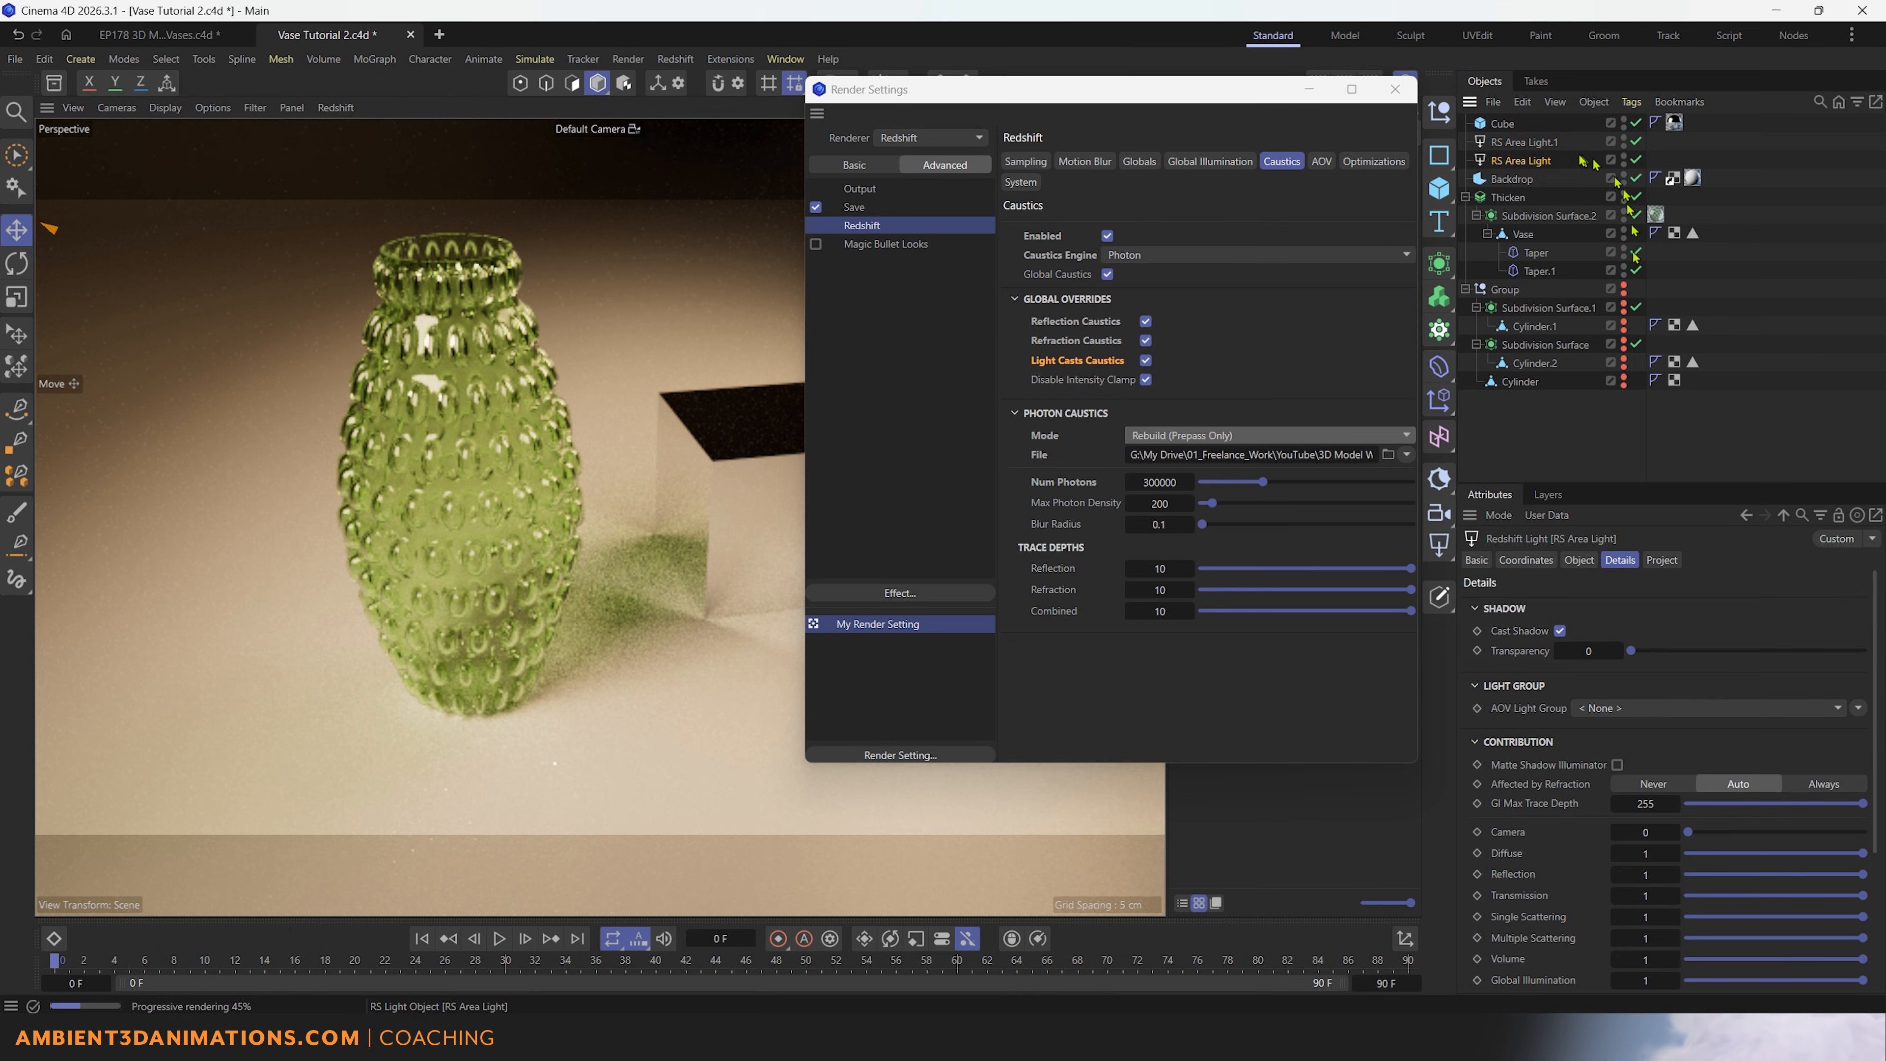
pyautogui.click(1507, 198)
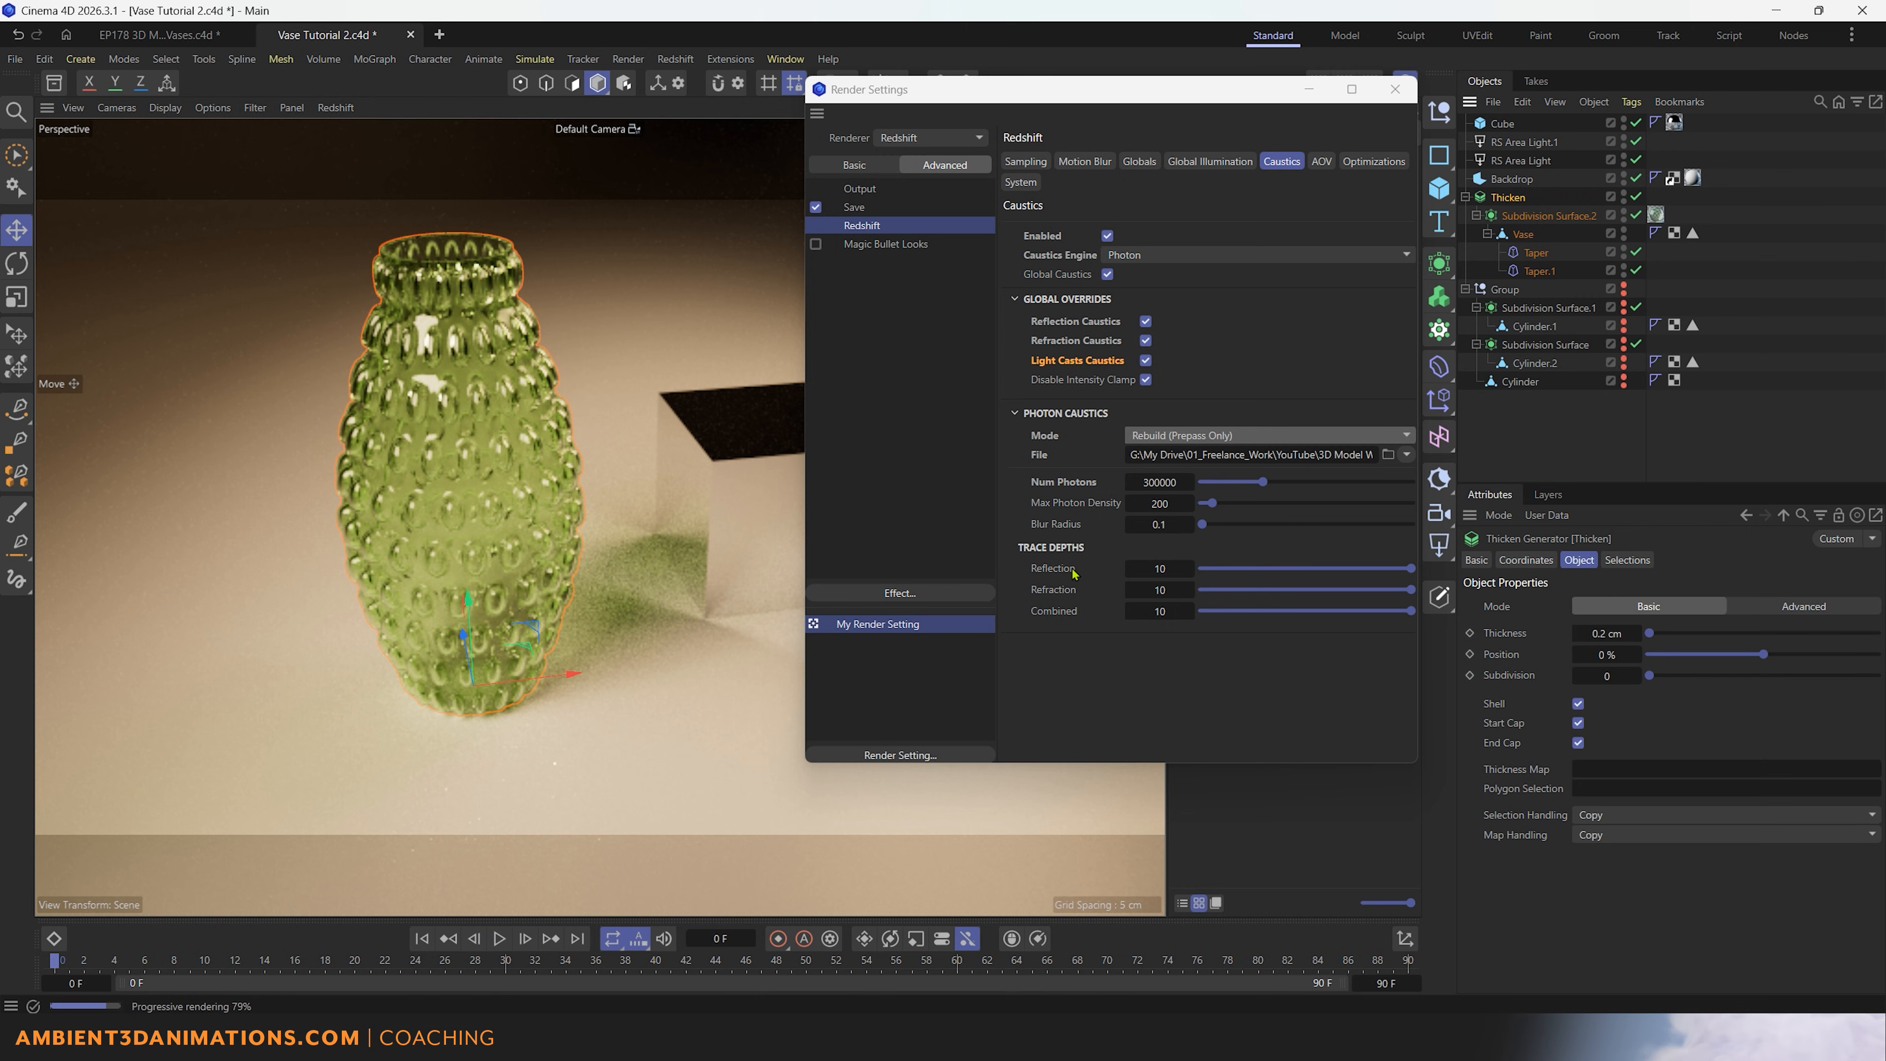
pyautogui.moveTo(1031, 507); pyautogui.dragTo(1085, 509)
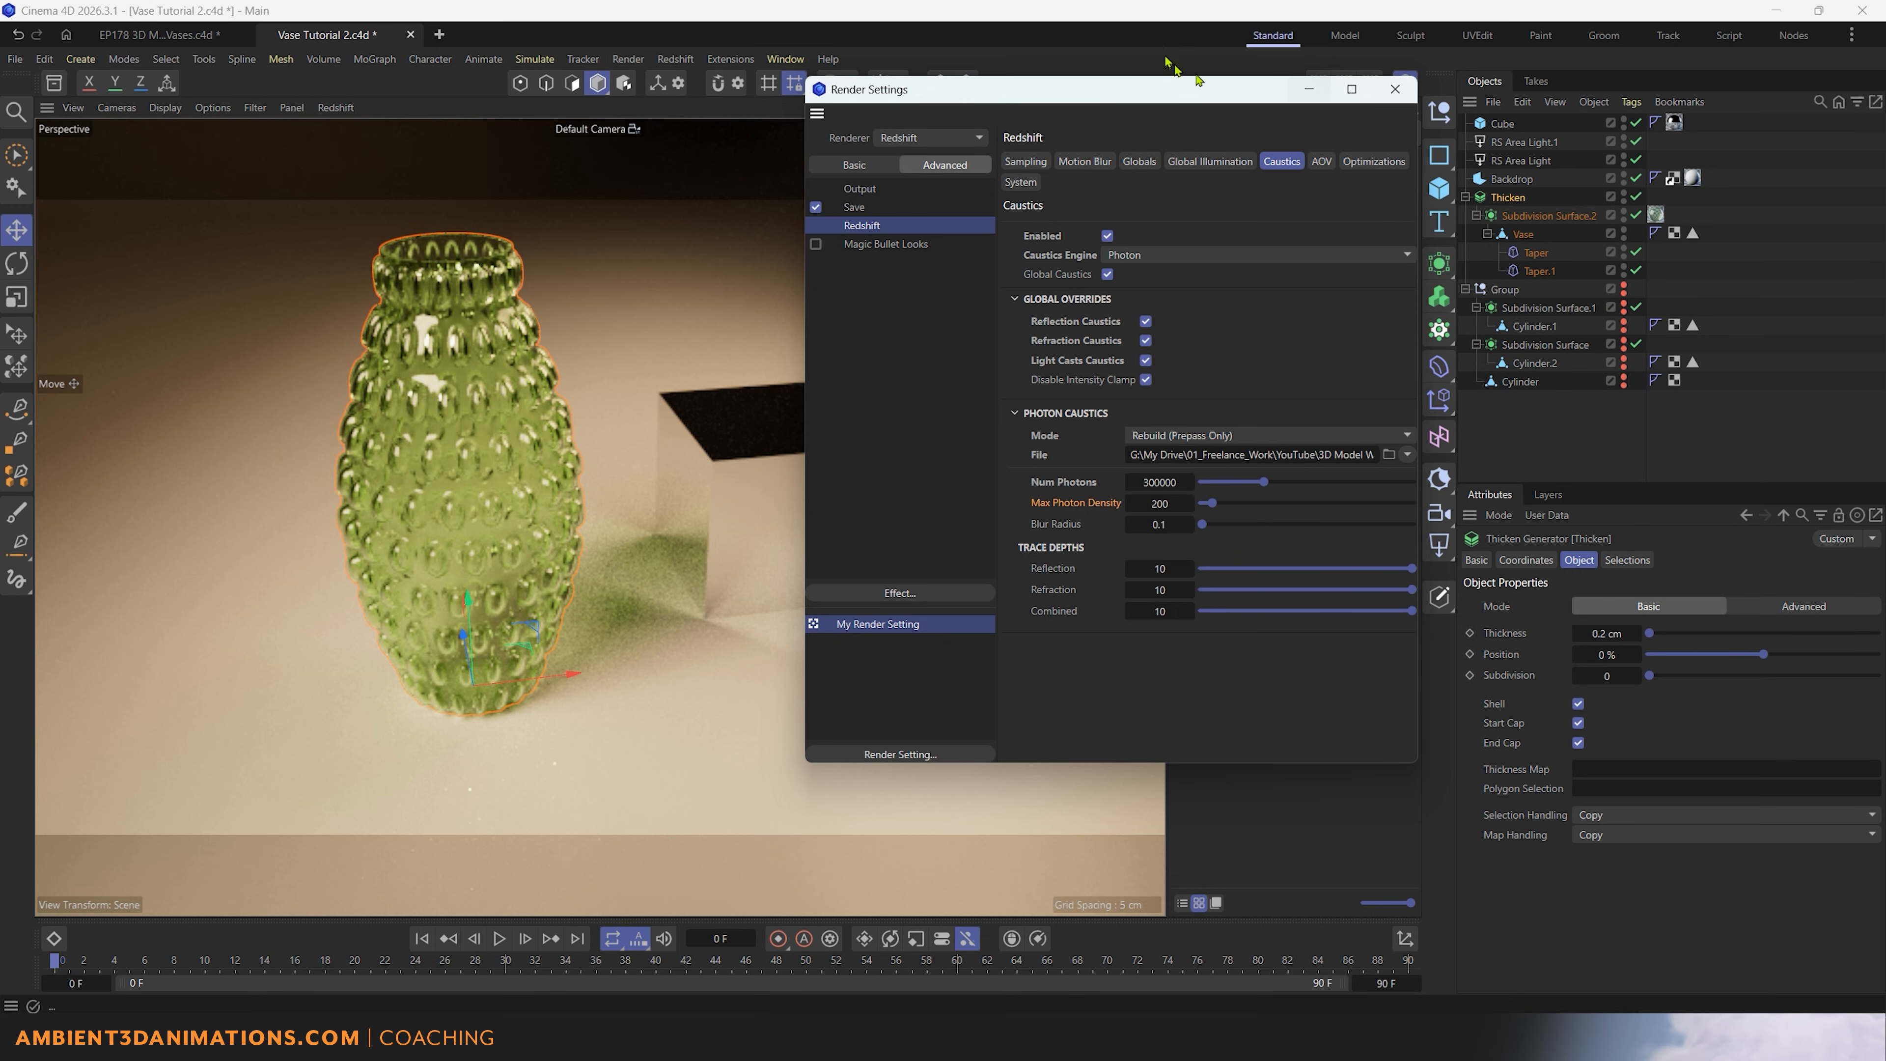
pyautogui.click(1394, 88)
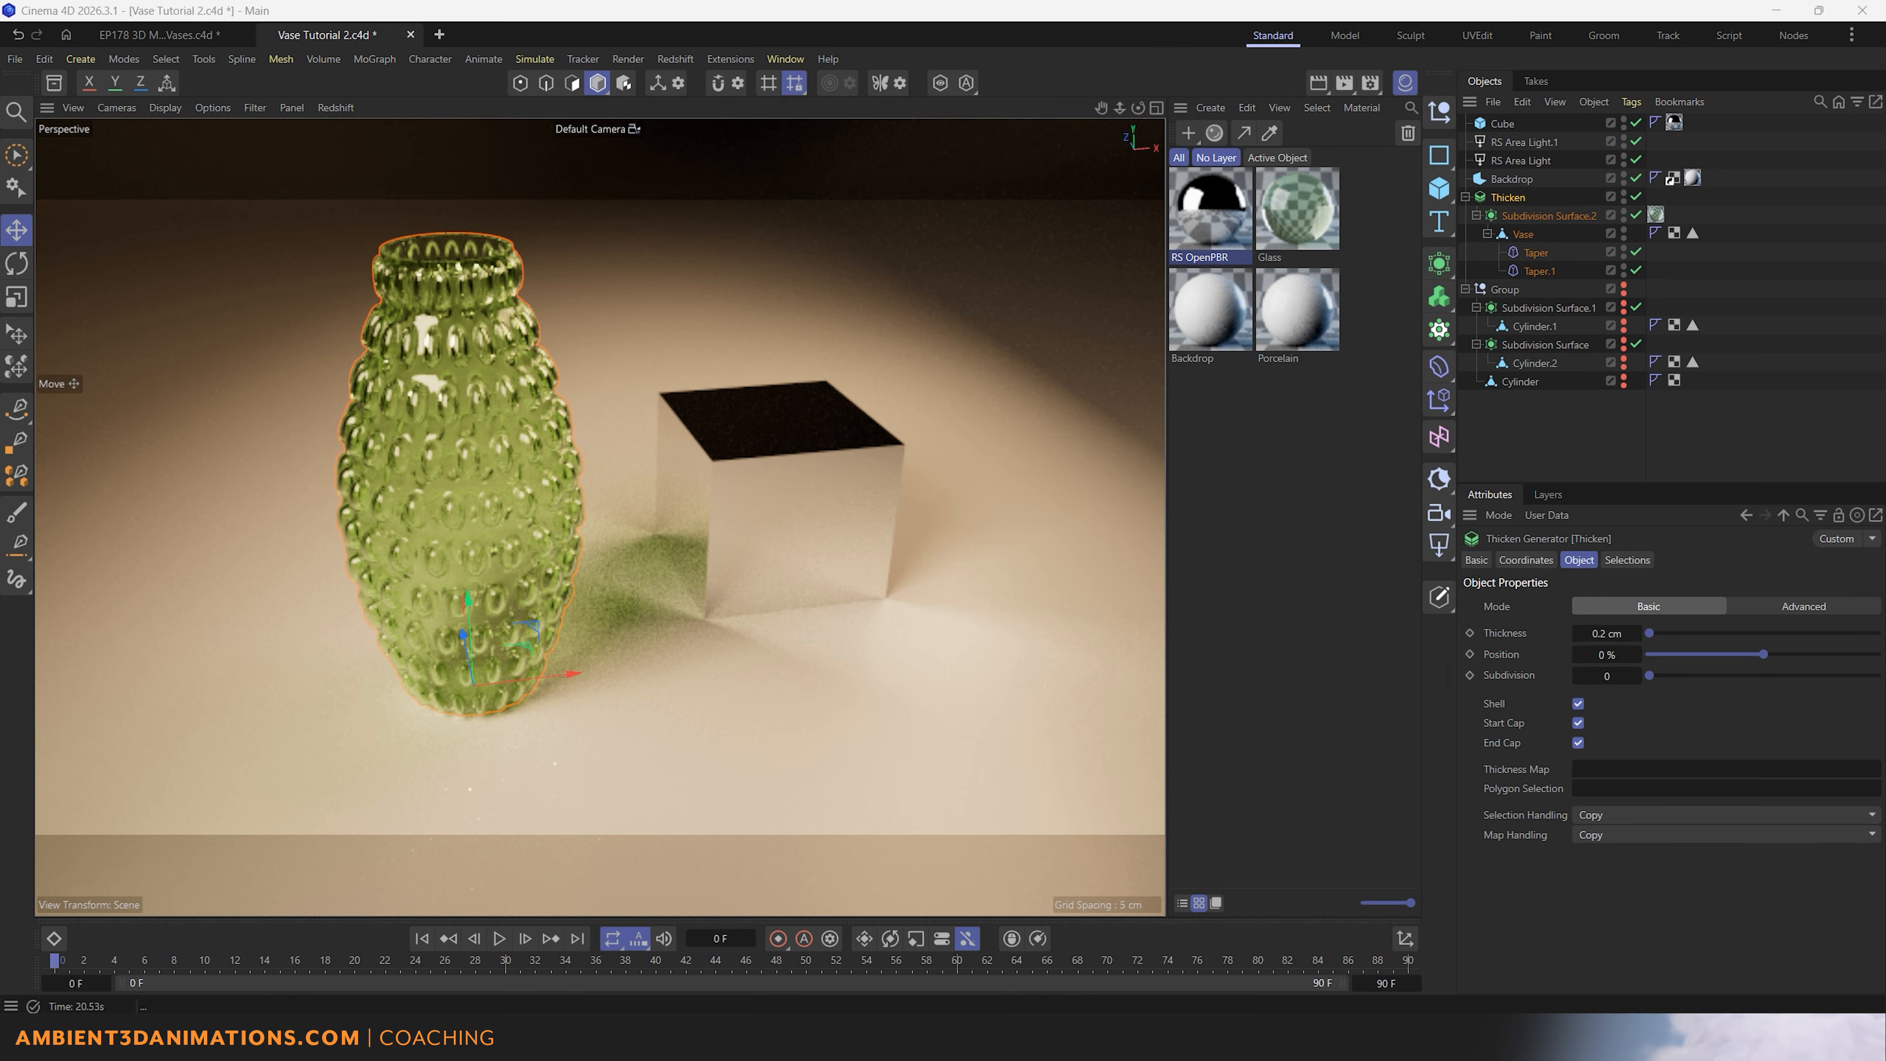
# Step: Disable Cube and RS Area Light.1 in the scene
pyautogui.click(1636, 123)
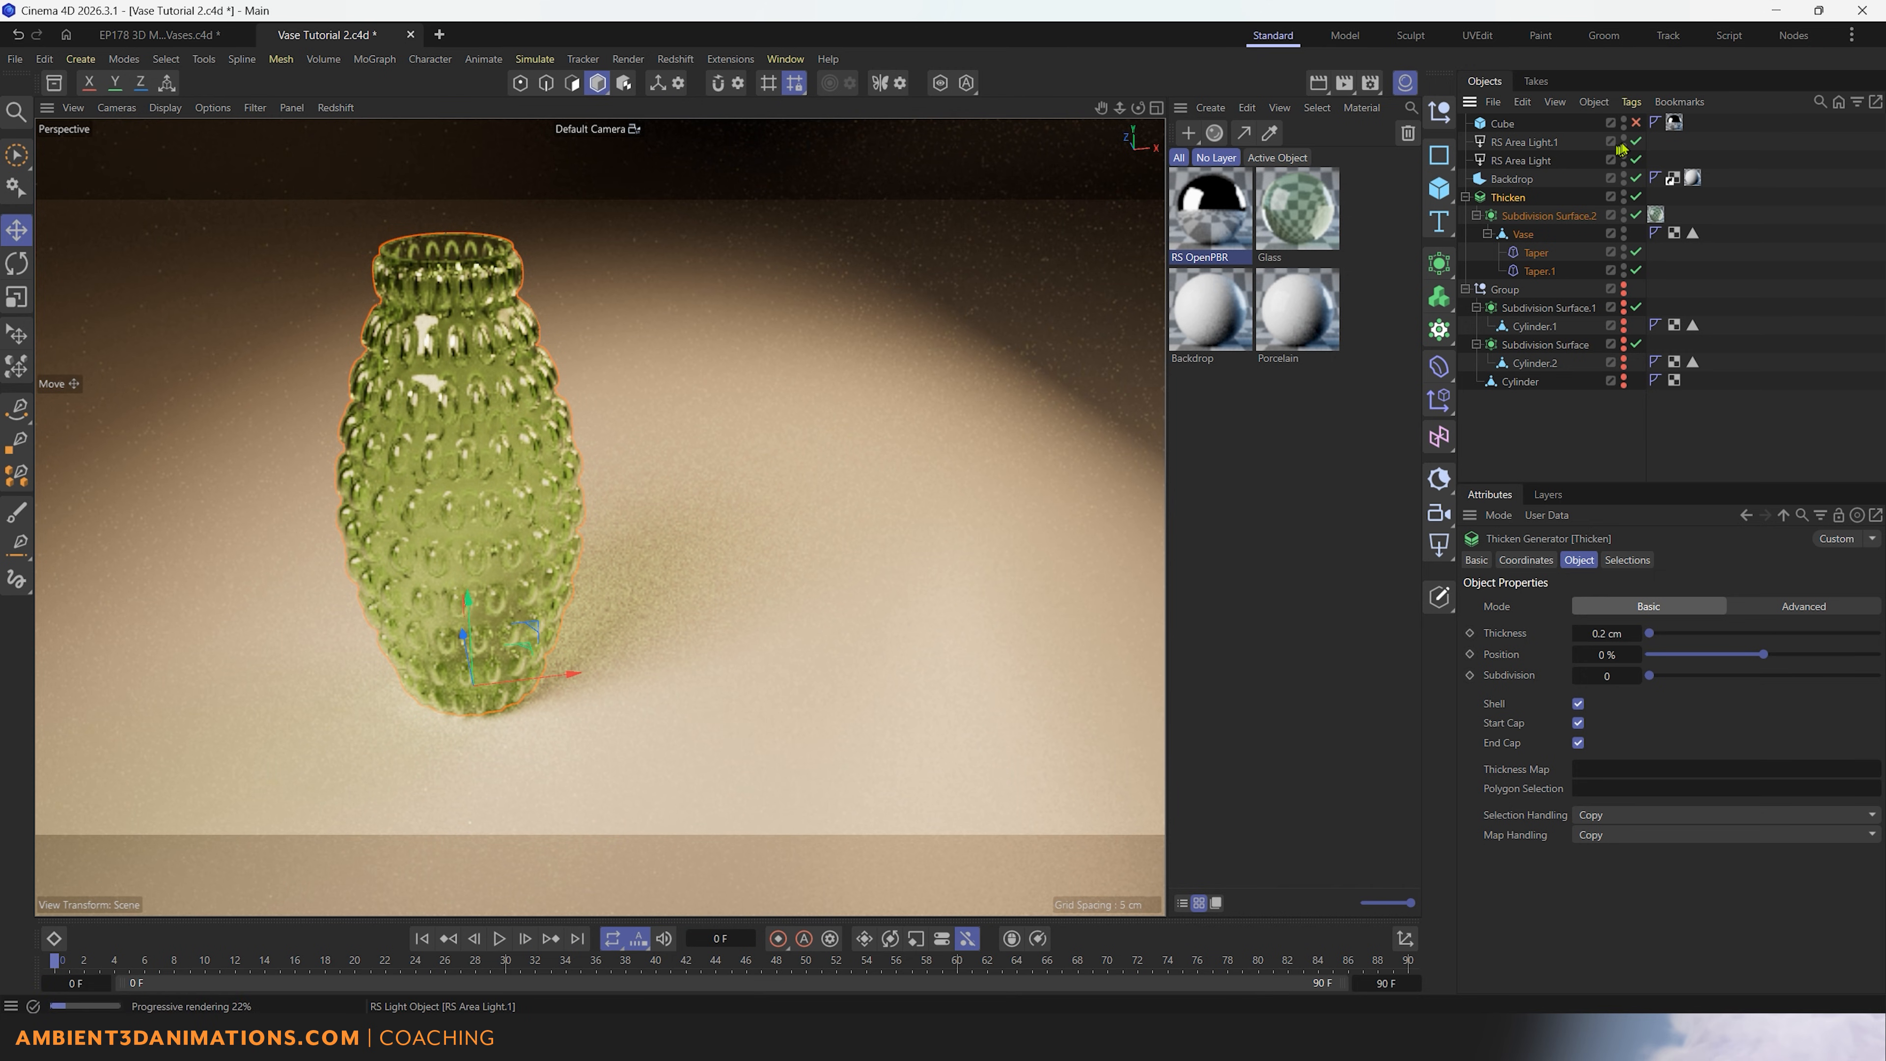
pyautogui.click(1636, 141)
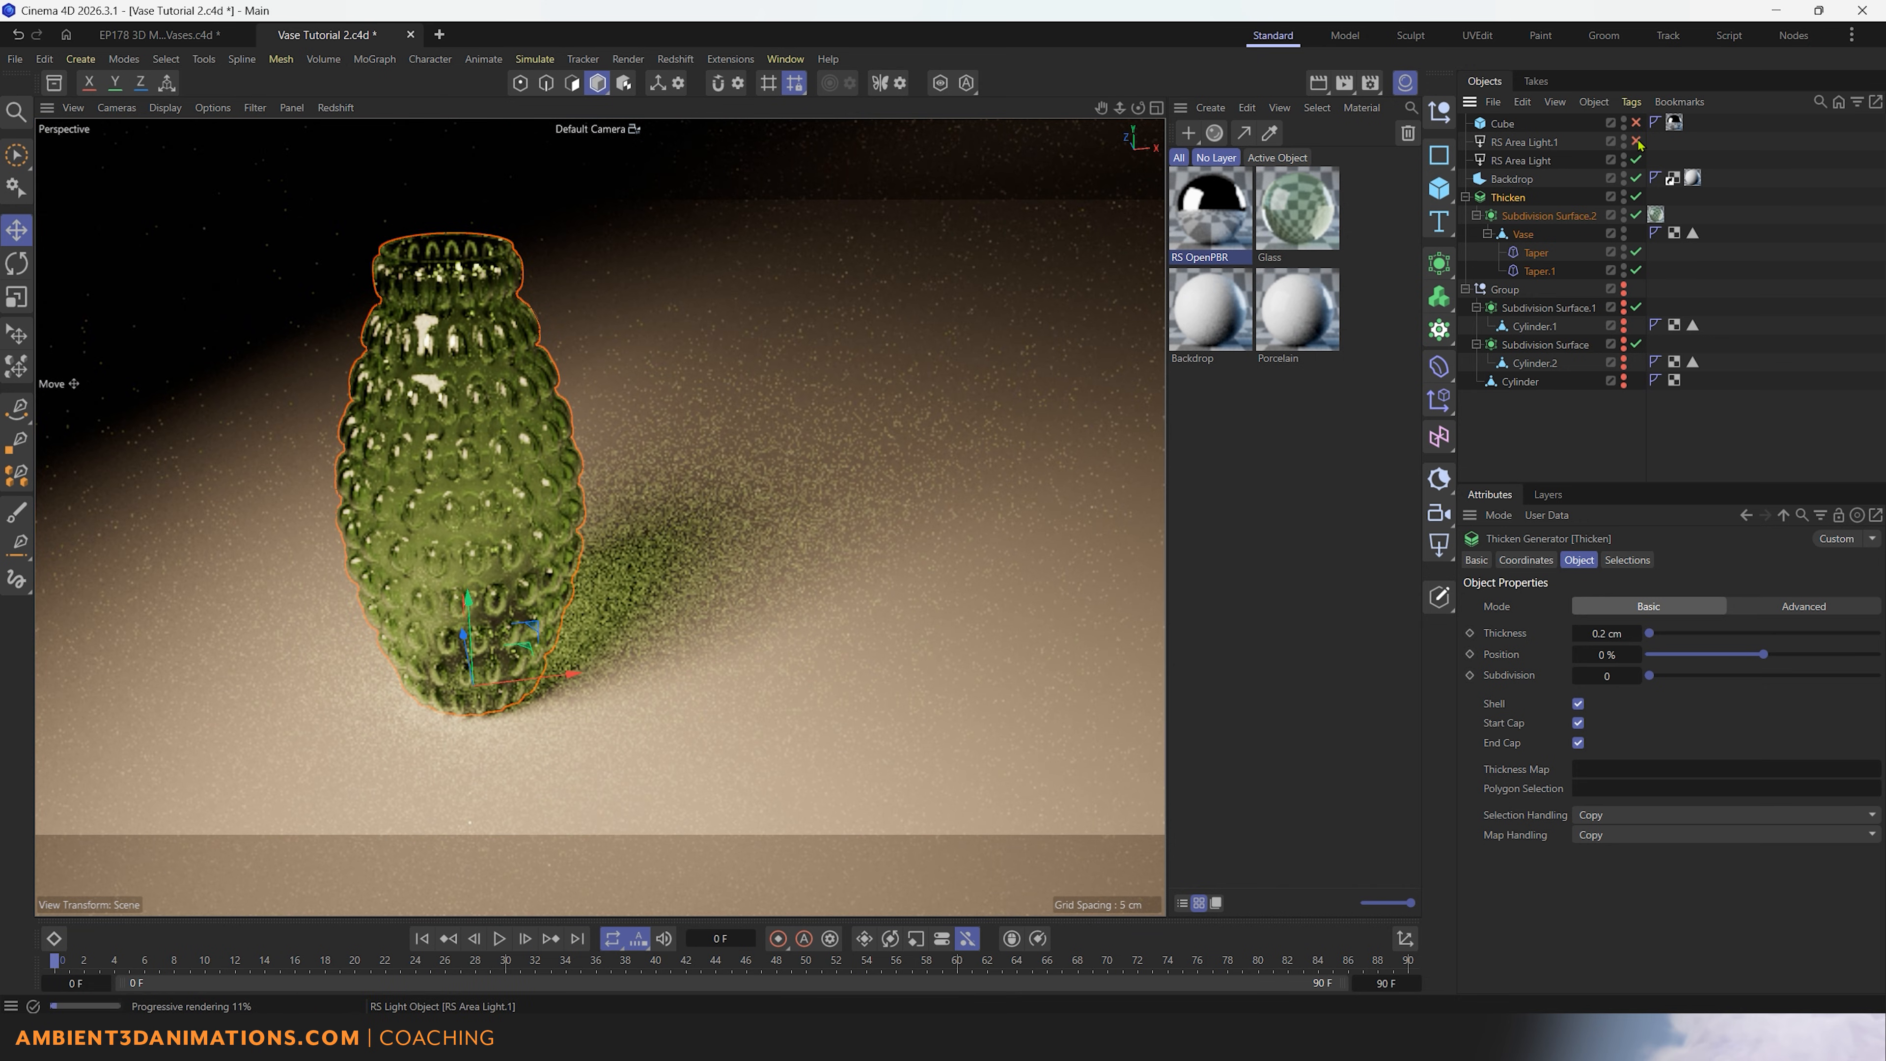
pyautogui.click(1523, 141)
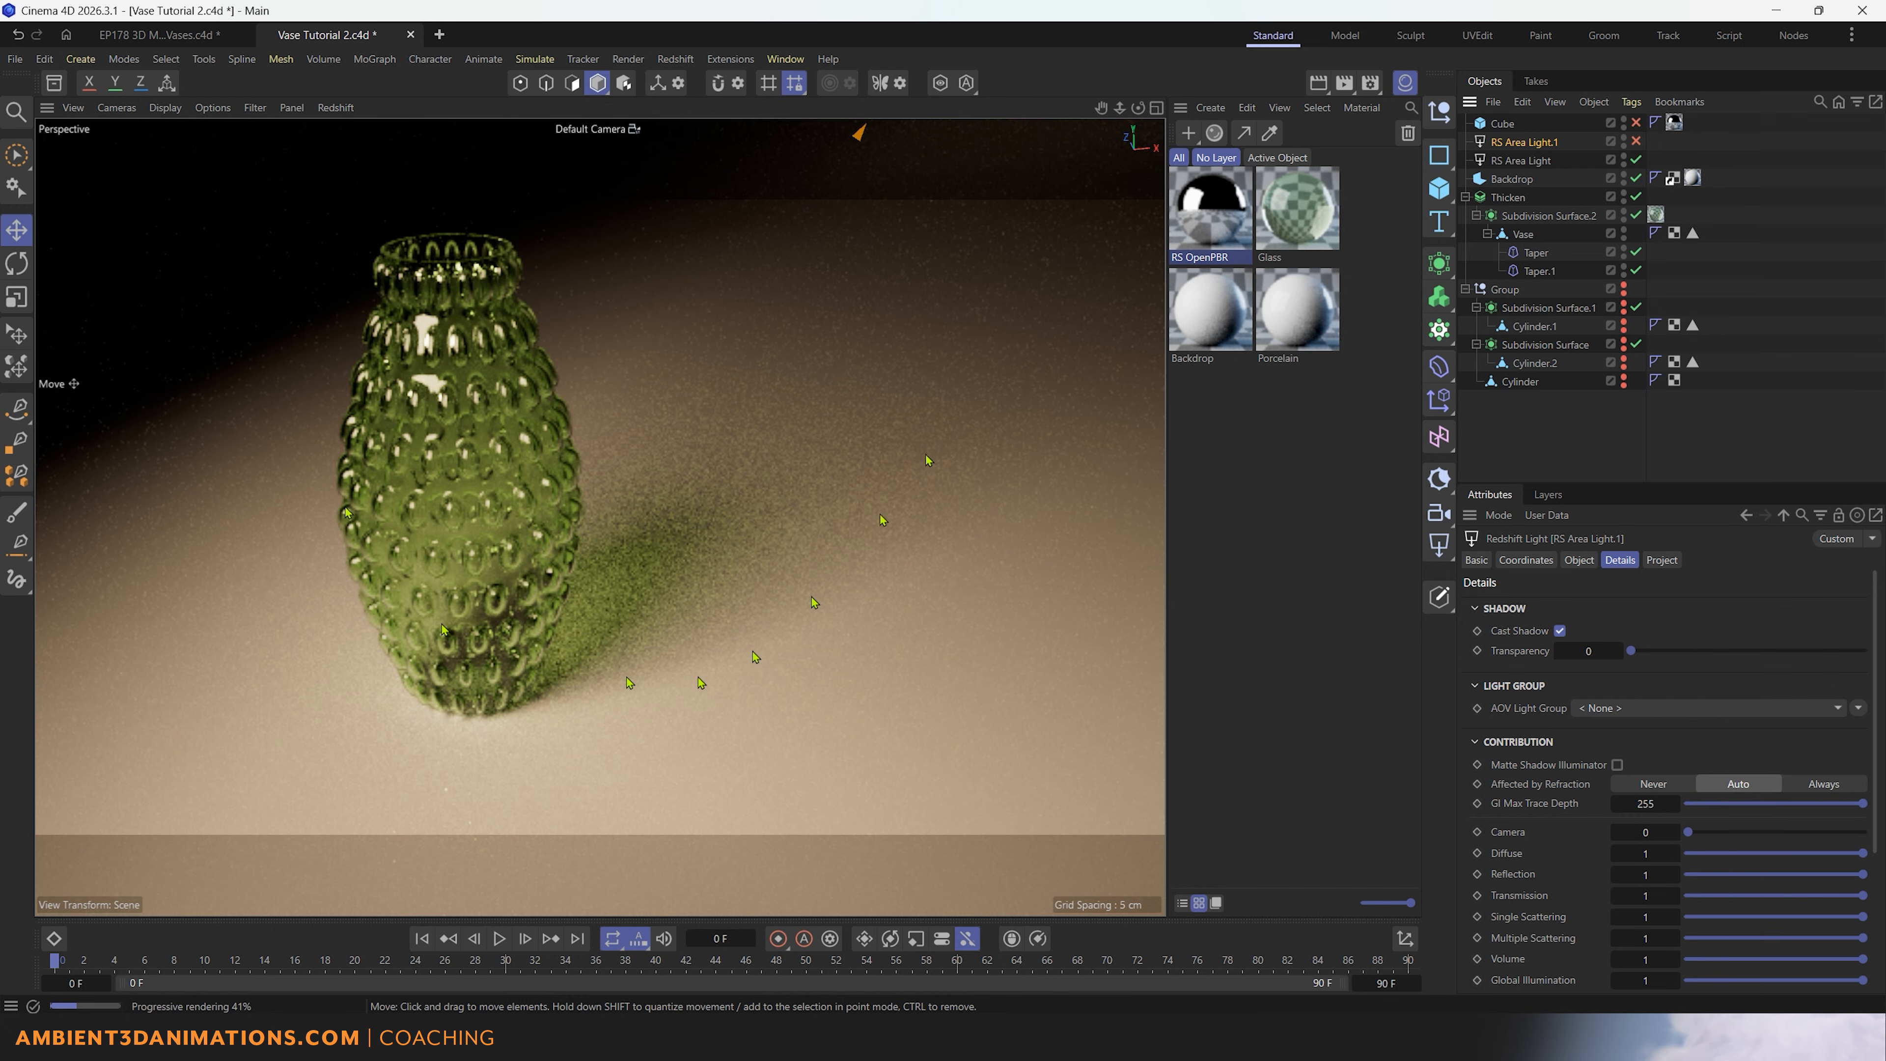
# Step: Raise the Intensity of RS Area Light to 4 and lower it again by one step
pyautogui.click(1520, 160)
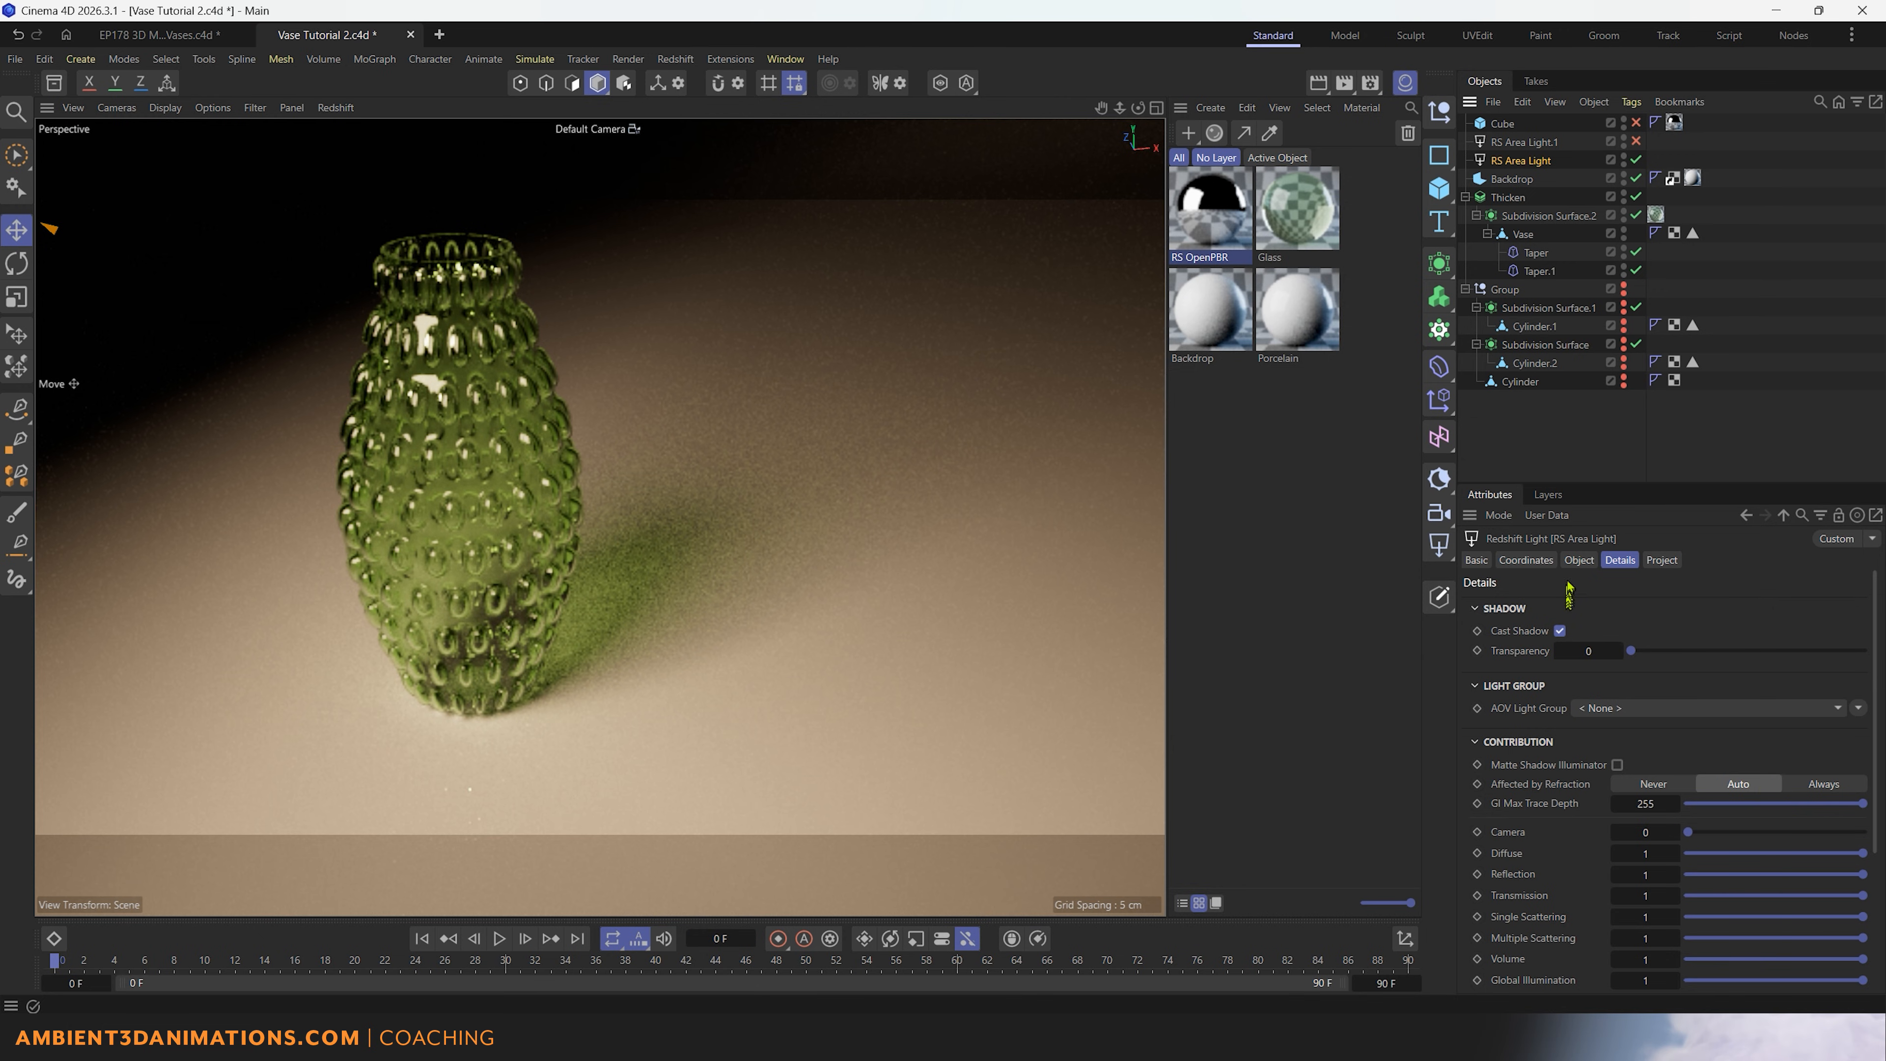
pyautogui.click(1578, 560)
pyautogui.click(1619, 706)
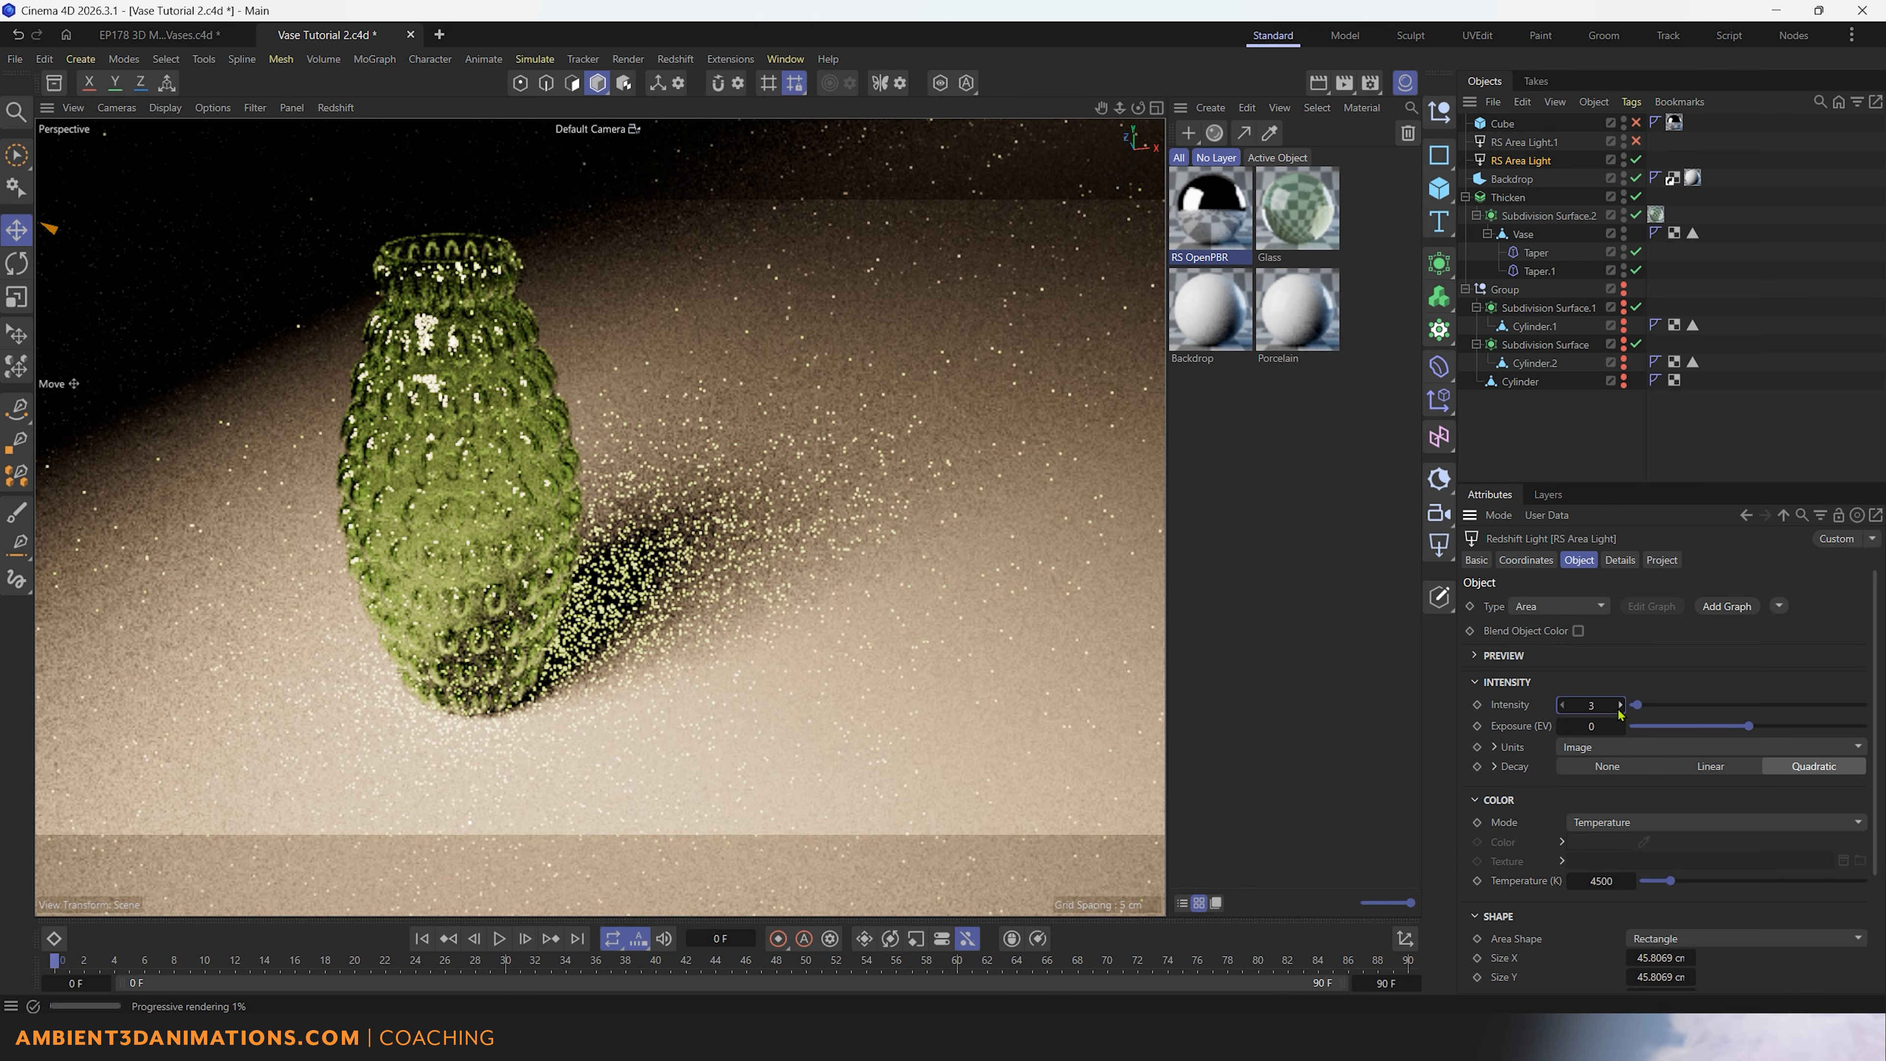
pyautogui.click(1618, 707)
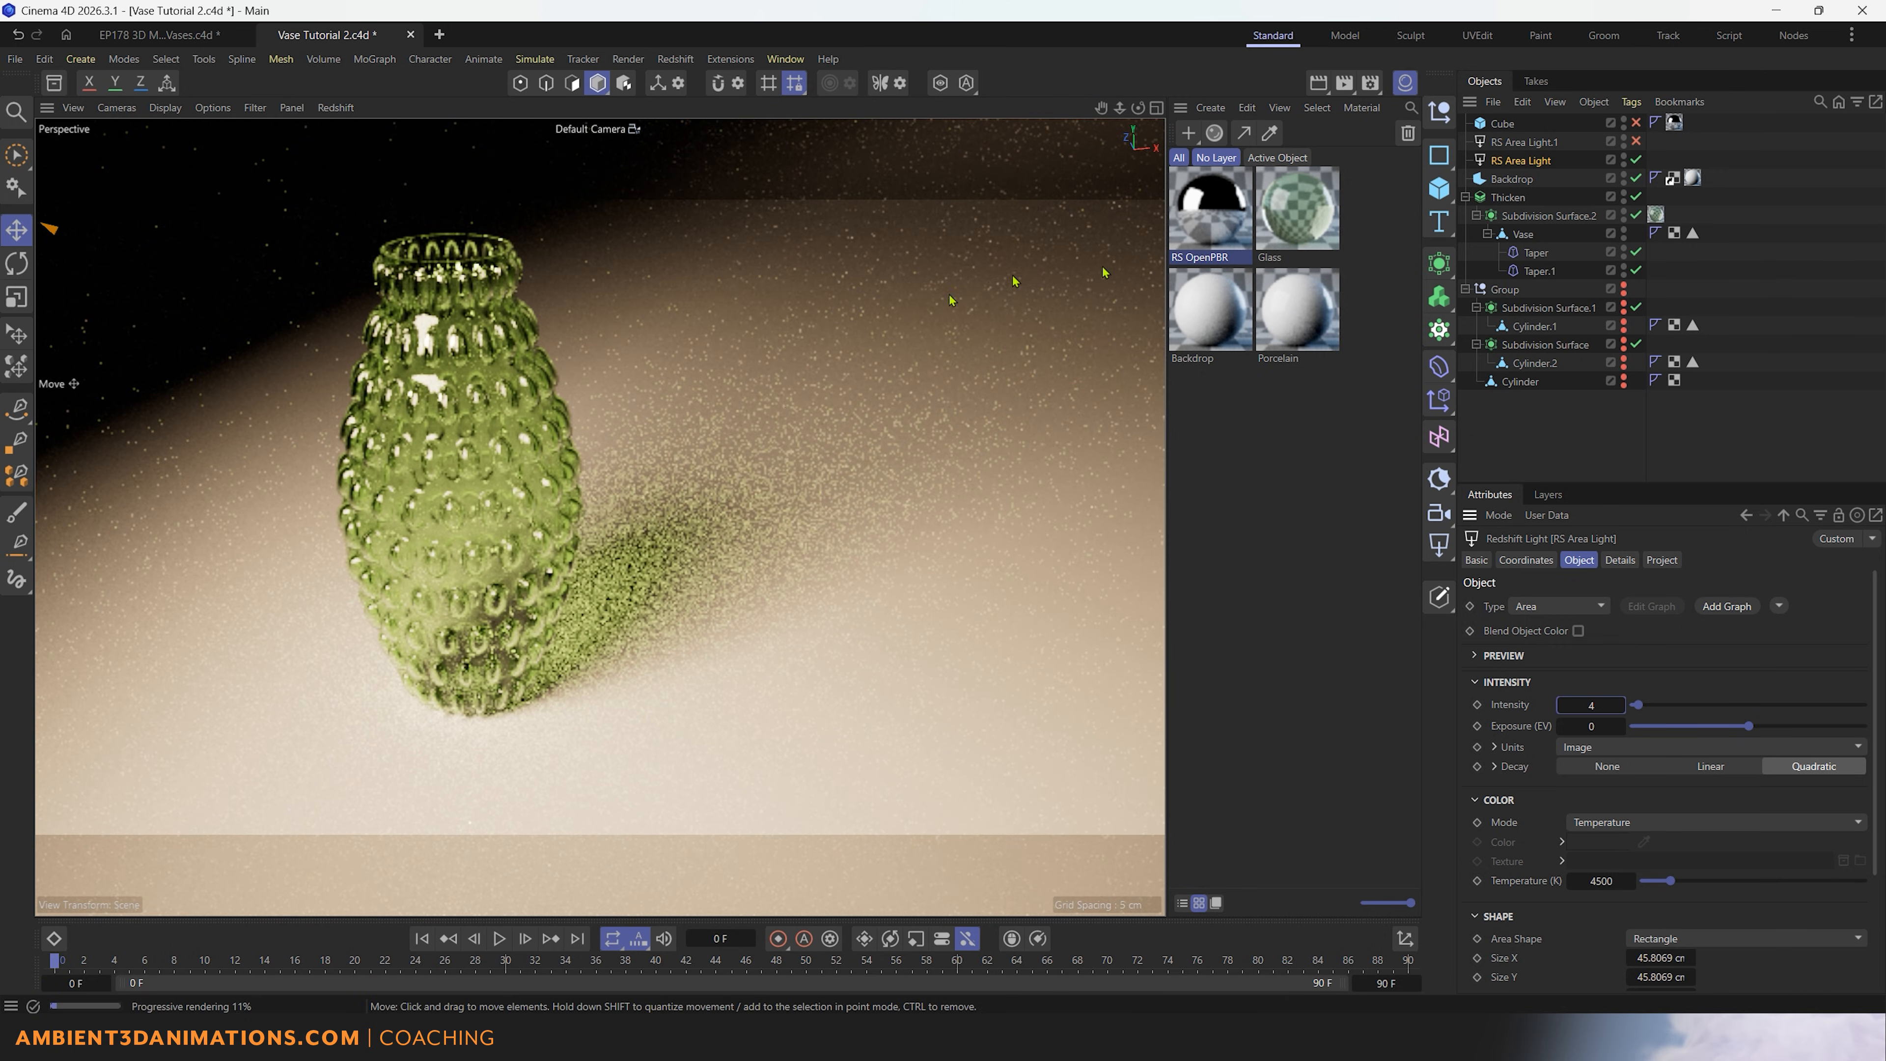
pyautogui.click(1562, 705)
# Step: Reduce the Spread of RS Area Light to 0.18 and deselect the light
pyautogui.scroll(-3, 1565, 713)
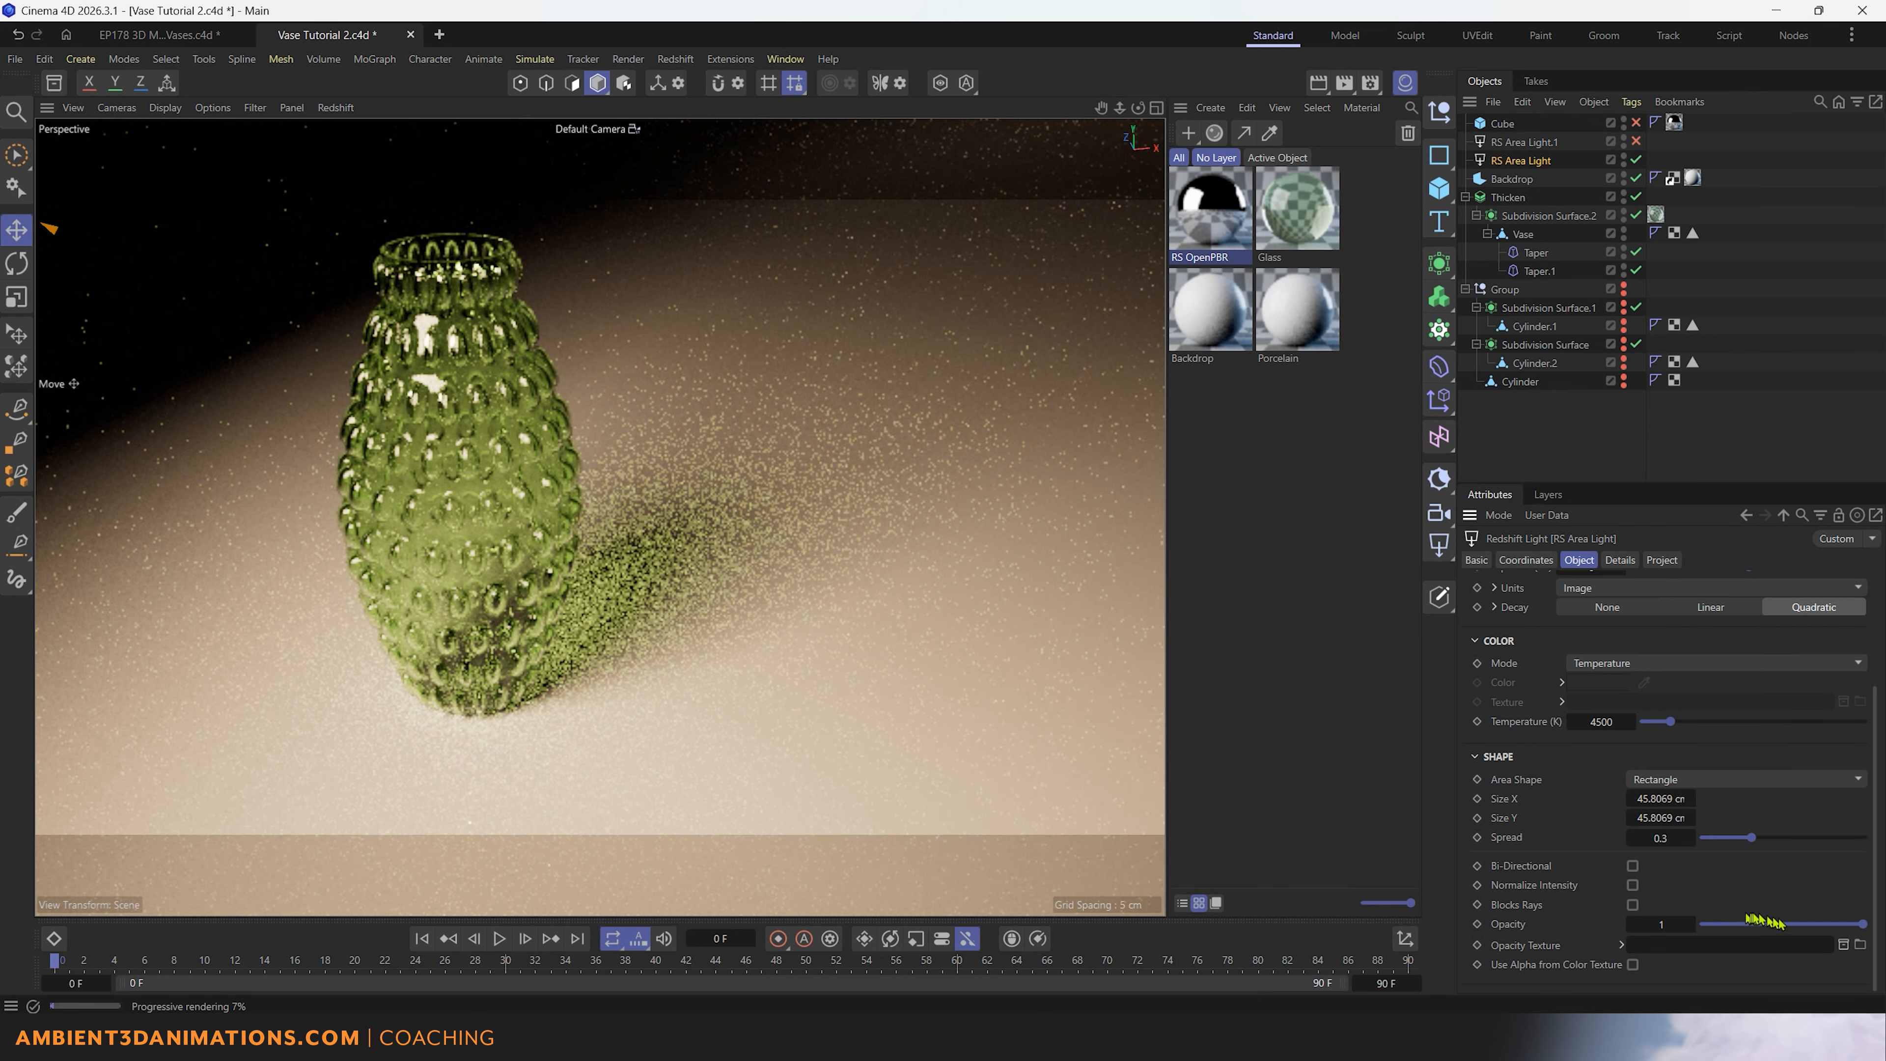
pyautogui.moveTo(1758, 836); pyautogui.dragTo(1733, 838)
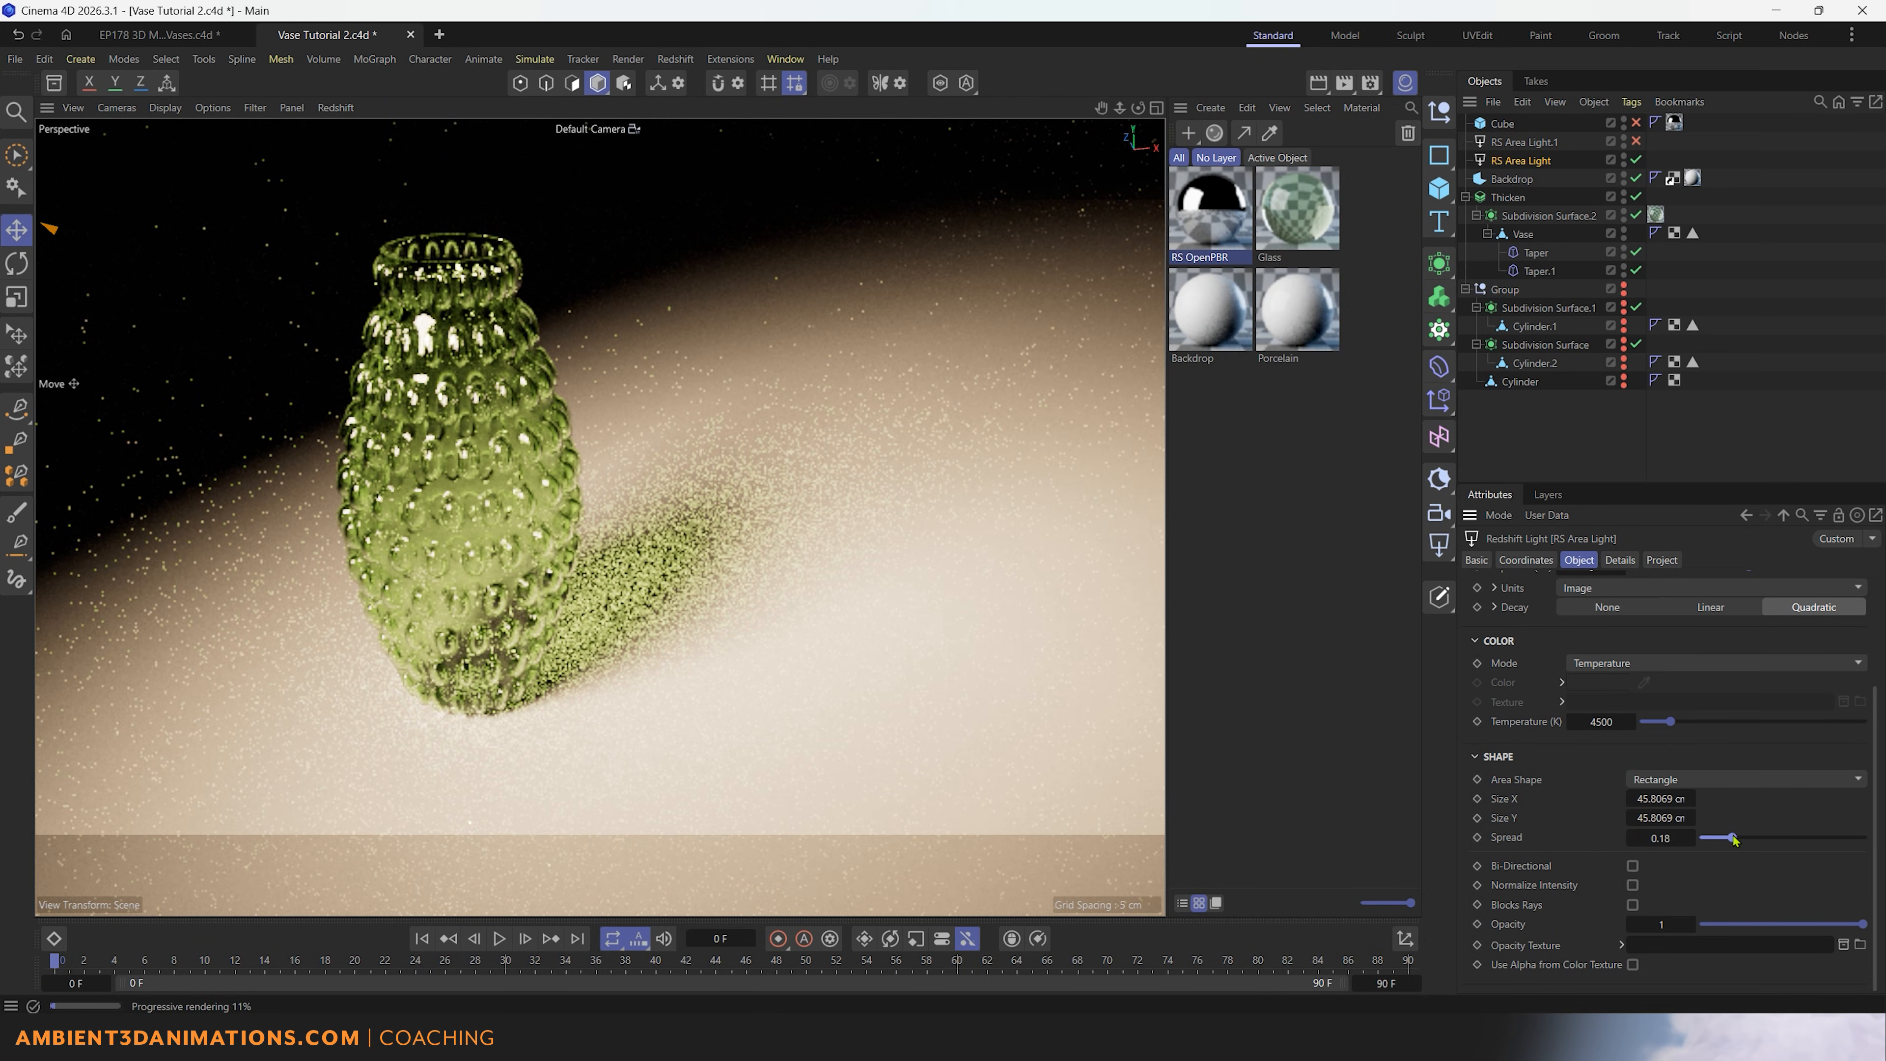
pyautogui.click(1343, 691)
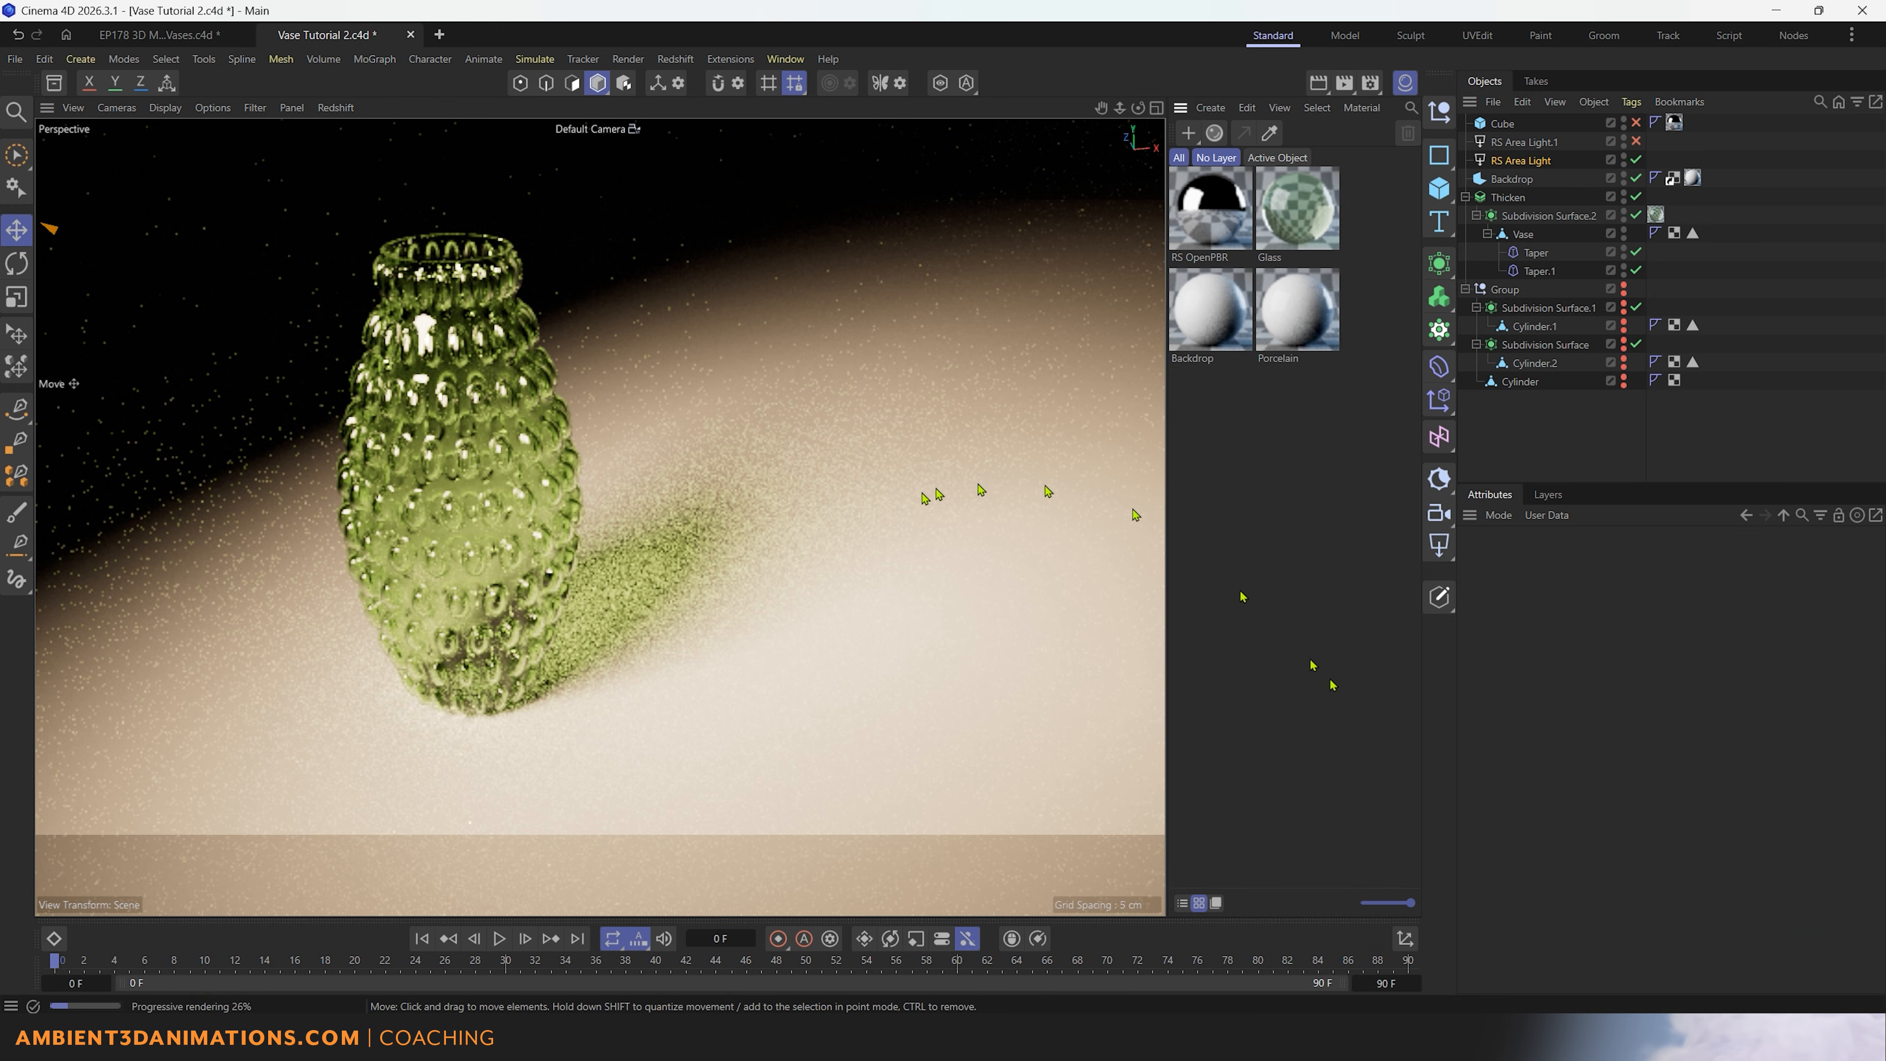
# Step: Reframe the vase in the viewport and set the regular image save file name to Vase Render Caustics Vr01
pyautogui.keyDown('alt'); pyautogui.moveTo(802, 480); pyautogui.dragTo(842, 511, button='middle'); pyautogui.keyUp('alt')
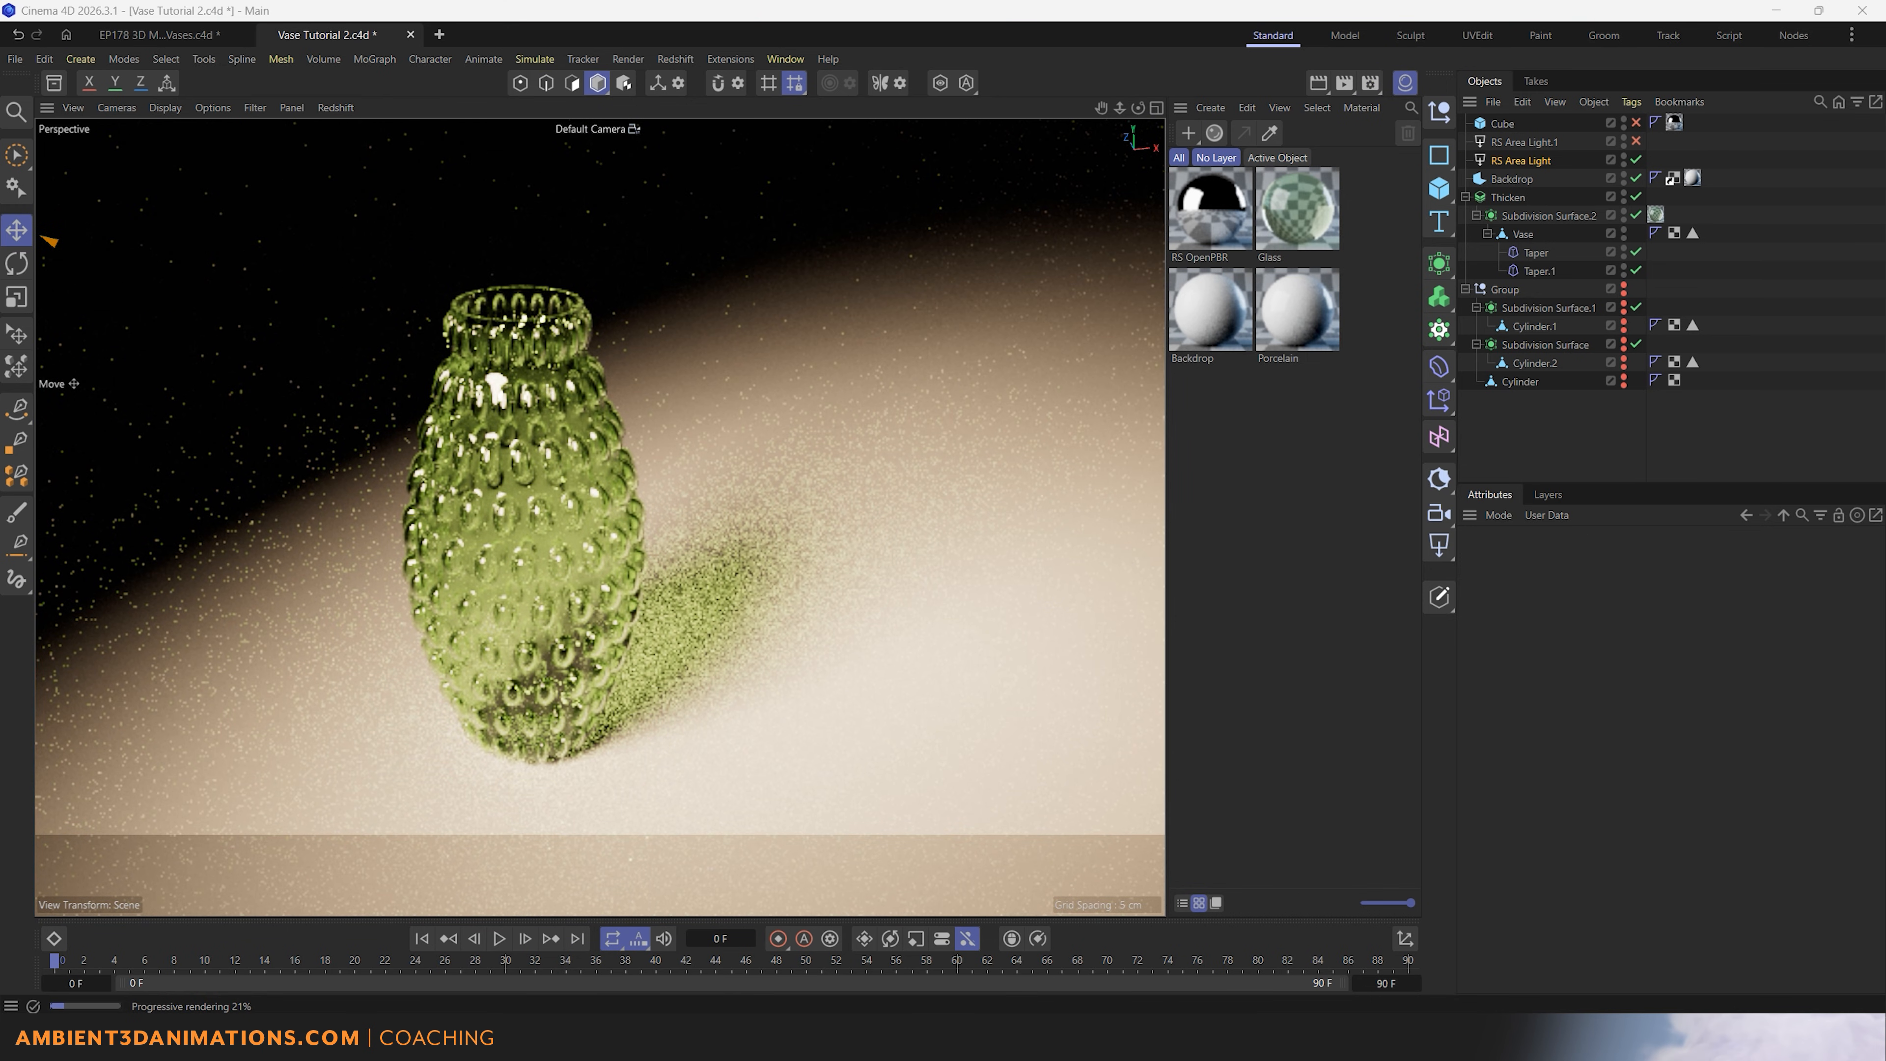
pyautogui.click(1369, 83)
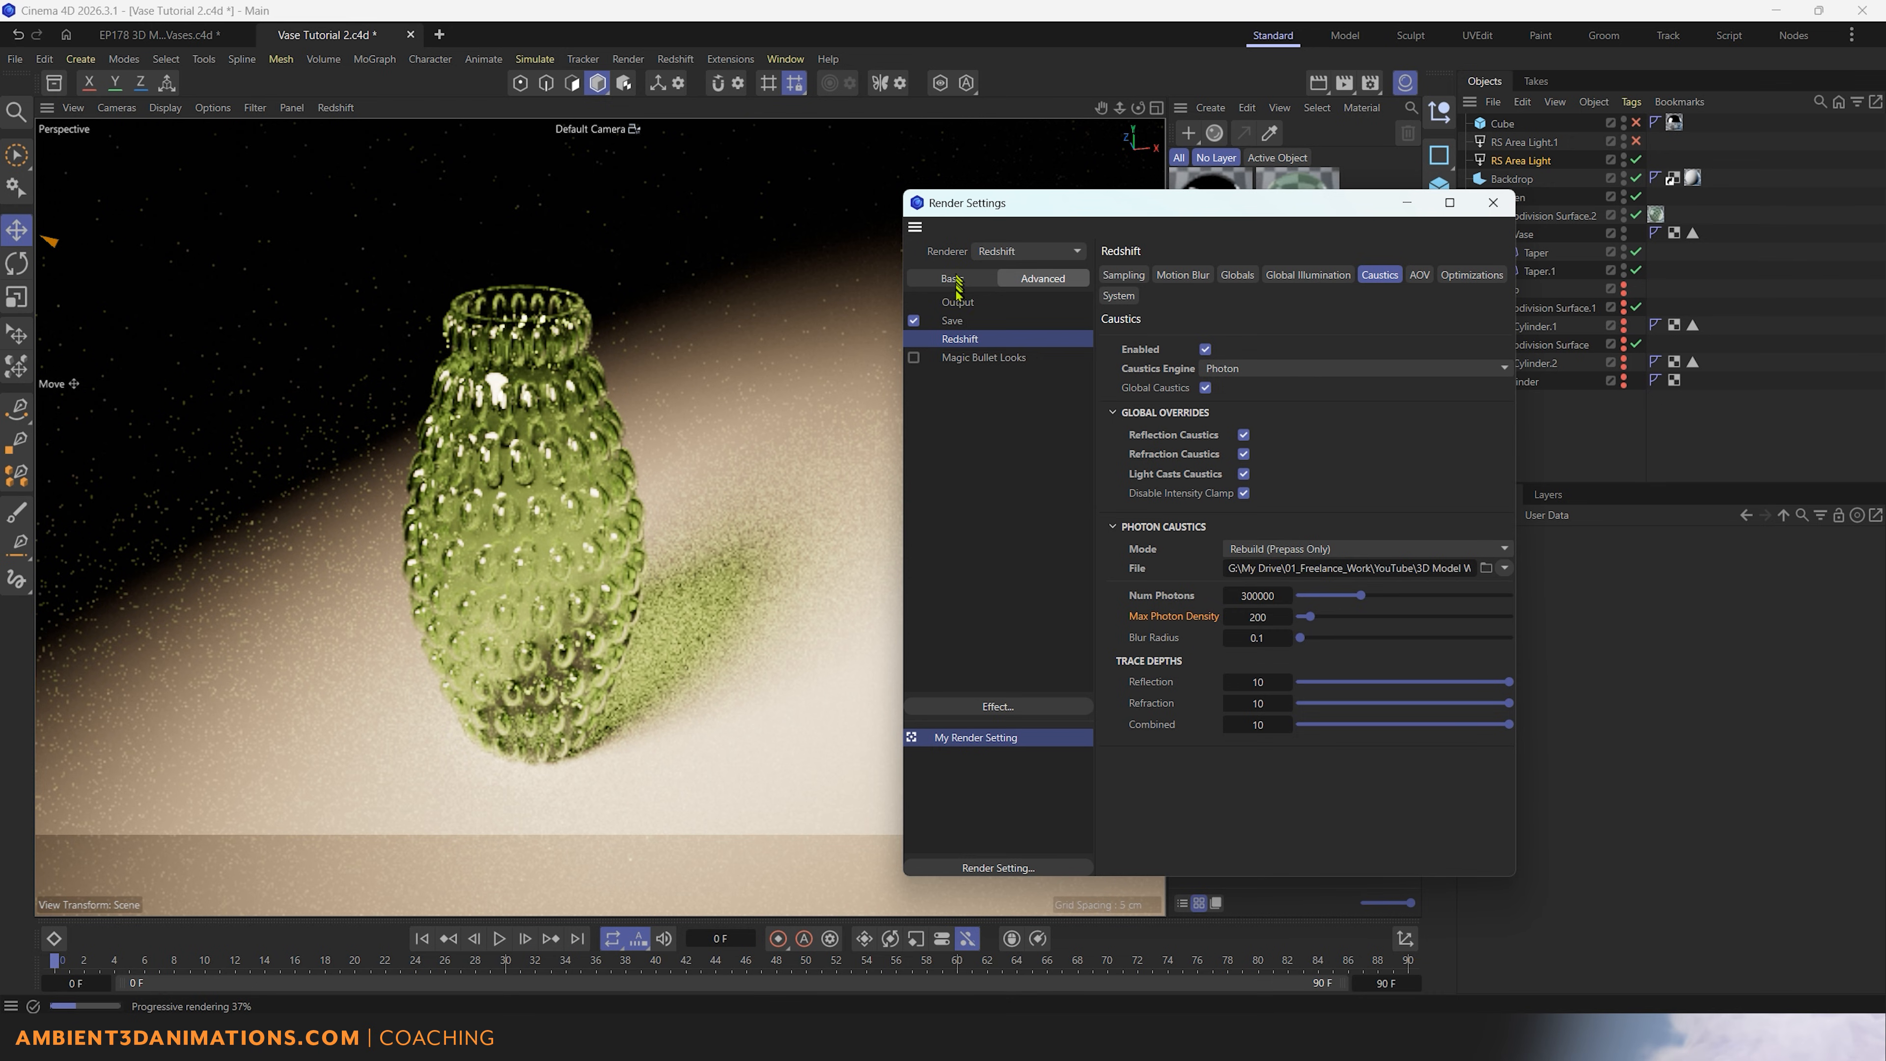
pyautogui.click(957, 304)
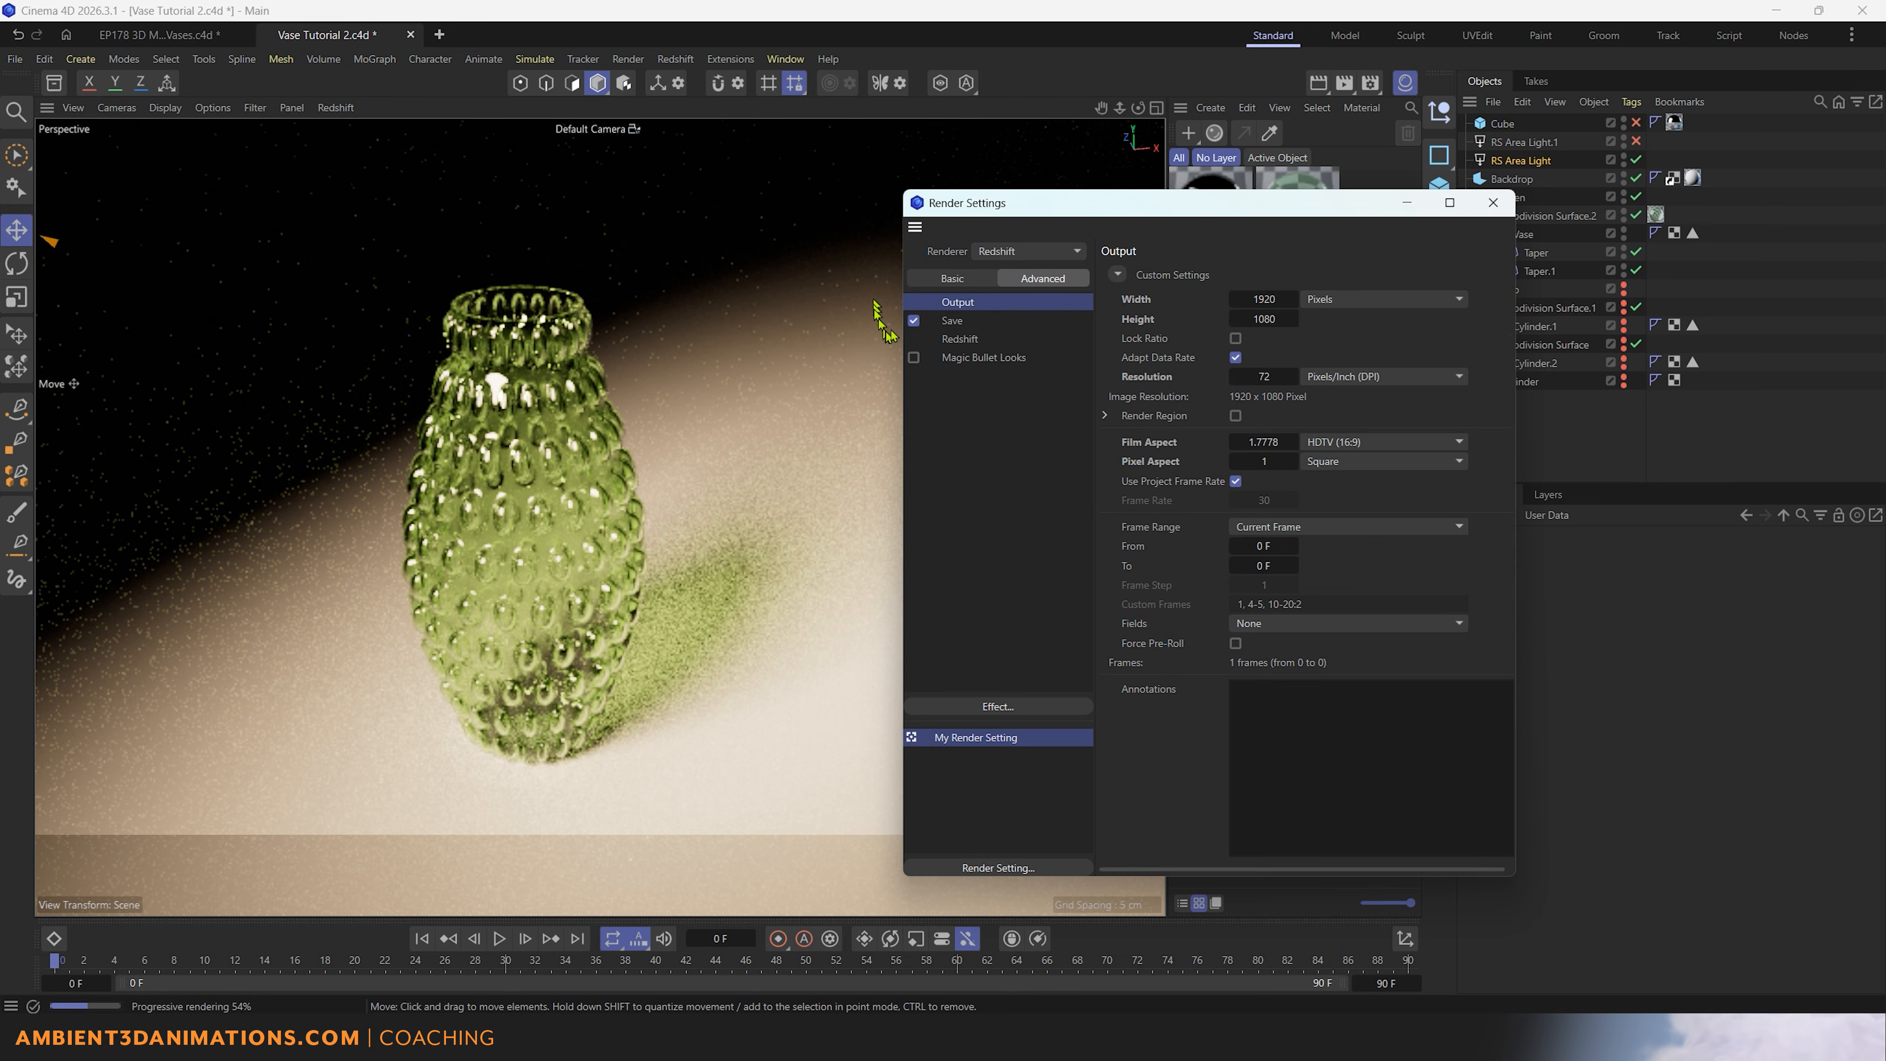
pyautogui.click(958, 322)
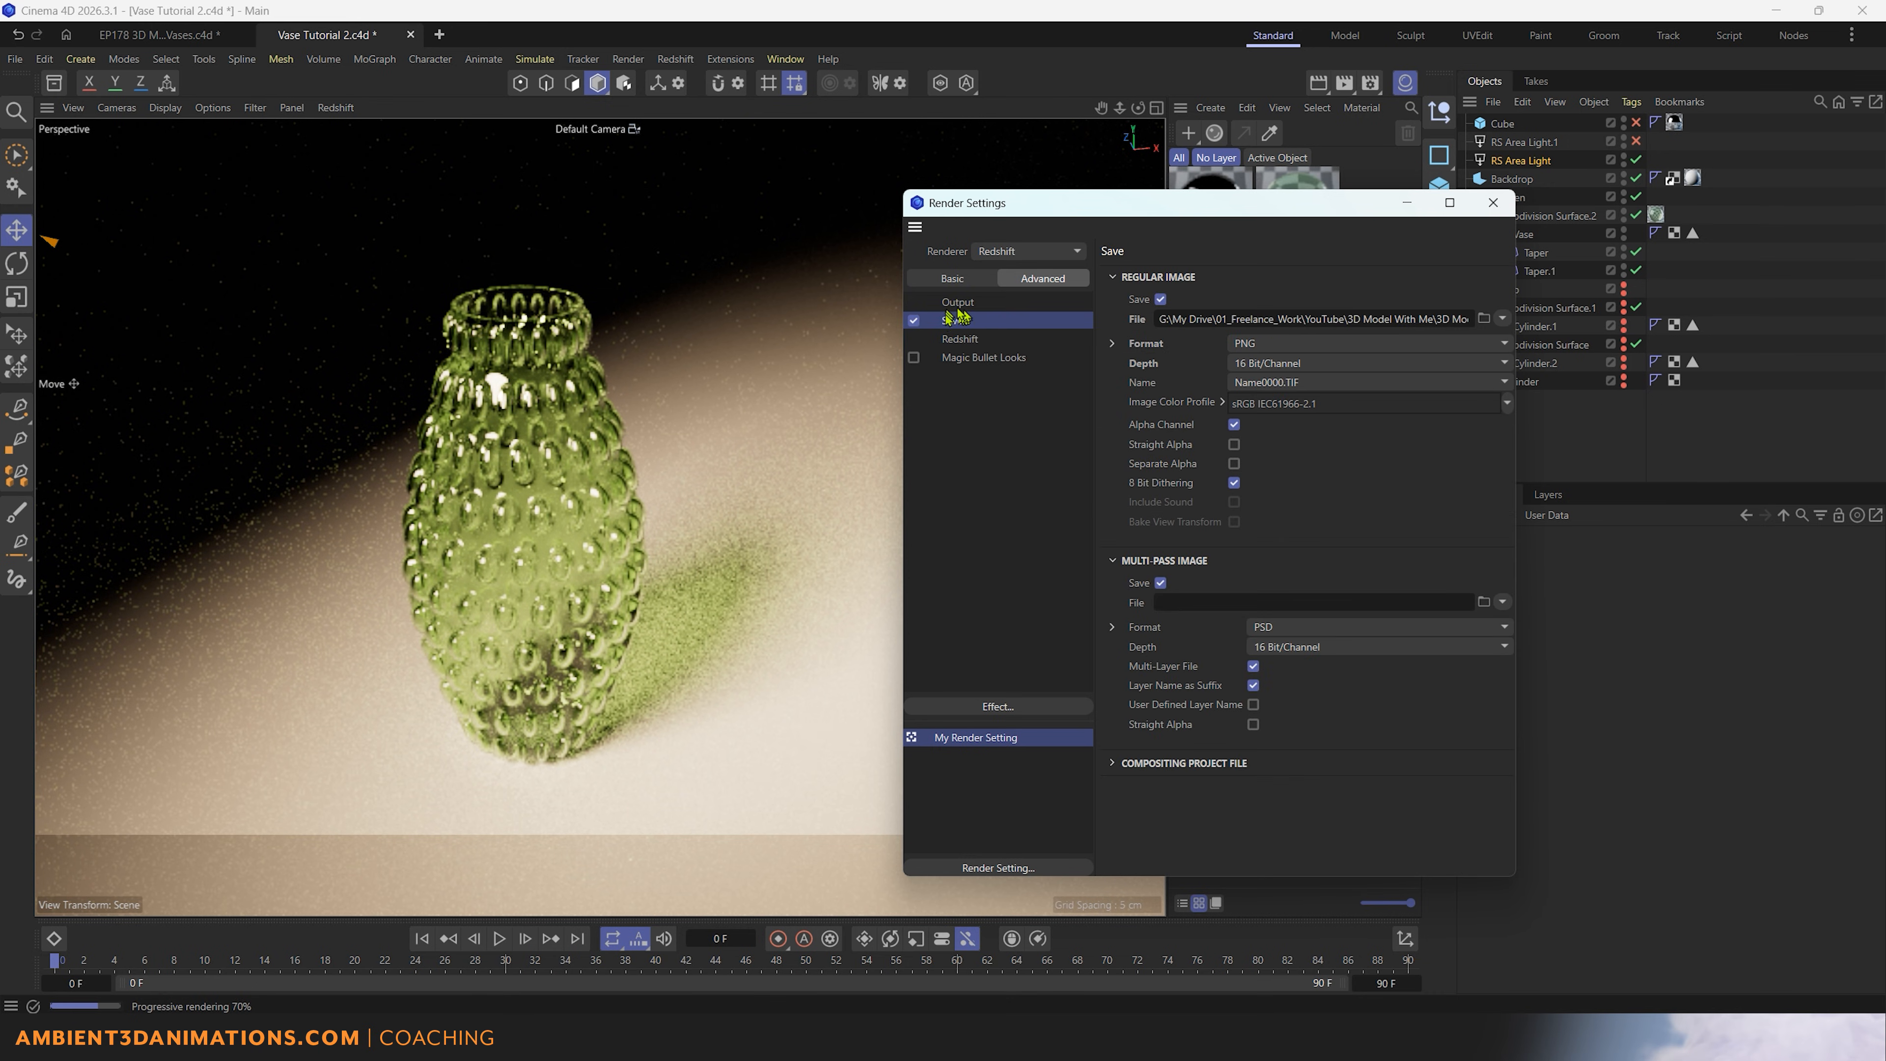
pyautogui.click(1484, 317)
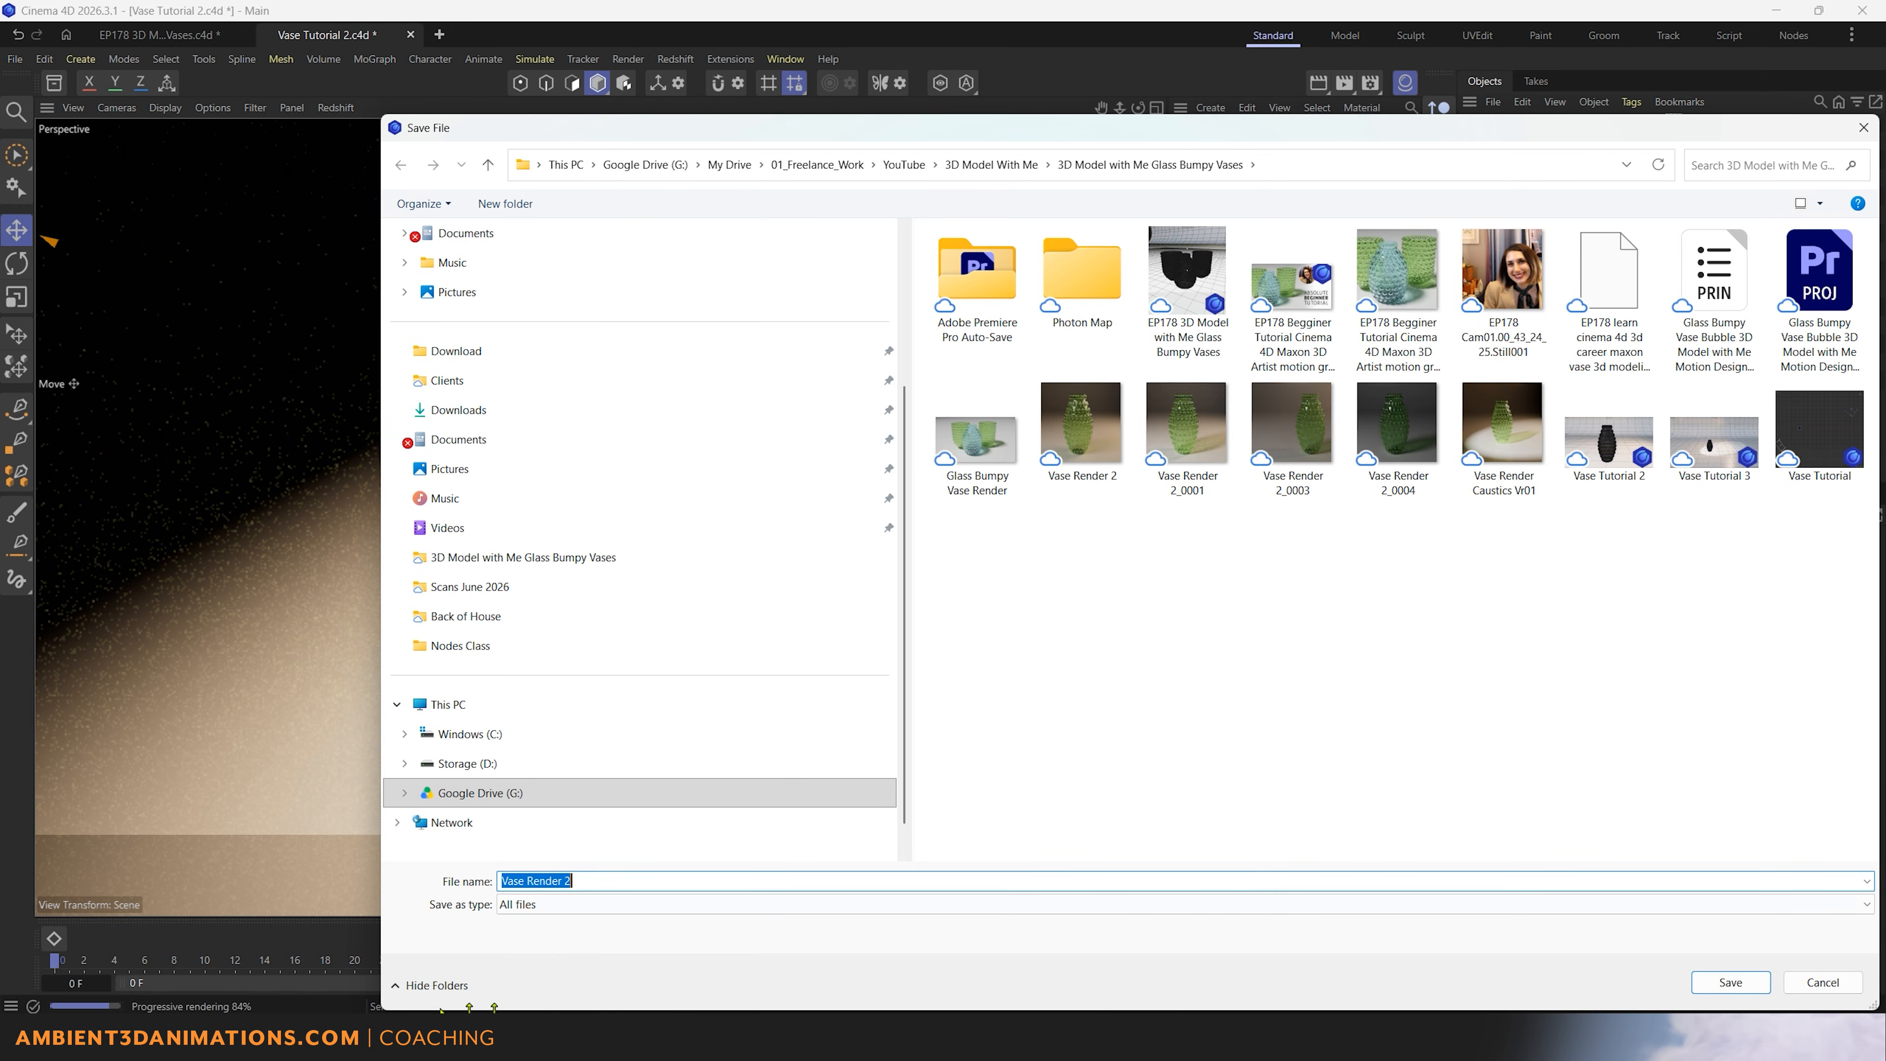
pyautogui.click(634, 877)
pyautogui.press('BackSpace')
pyautogui.write('Caustics Vr')
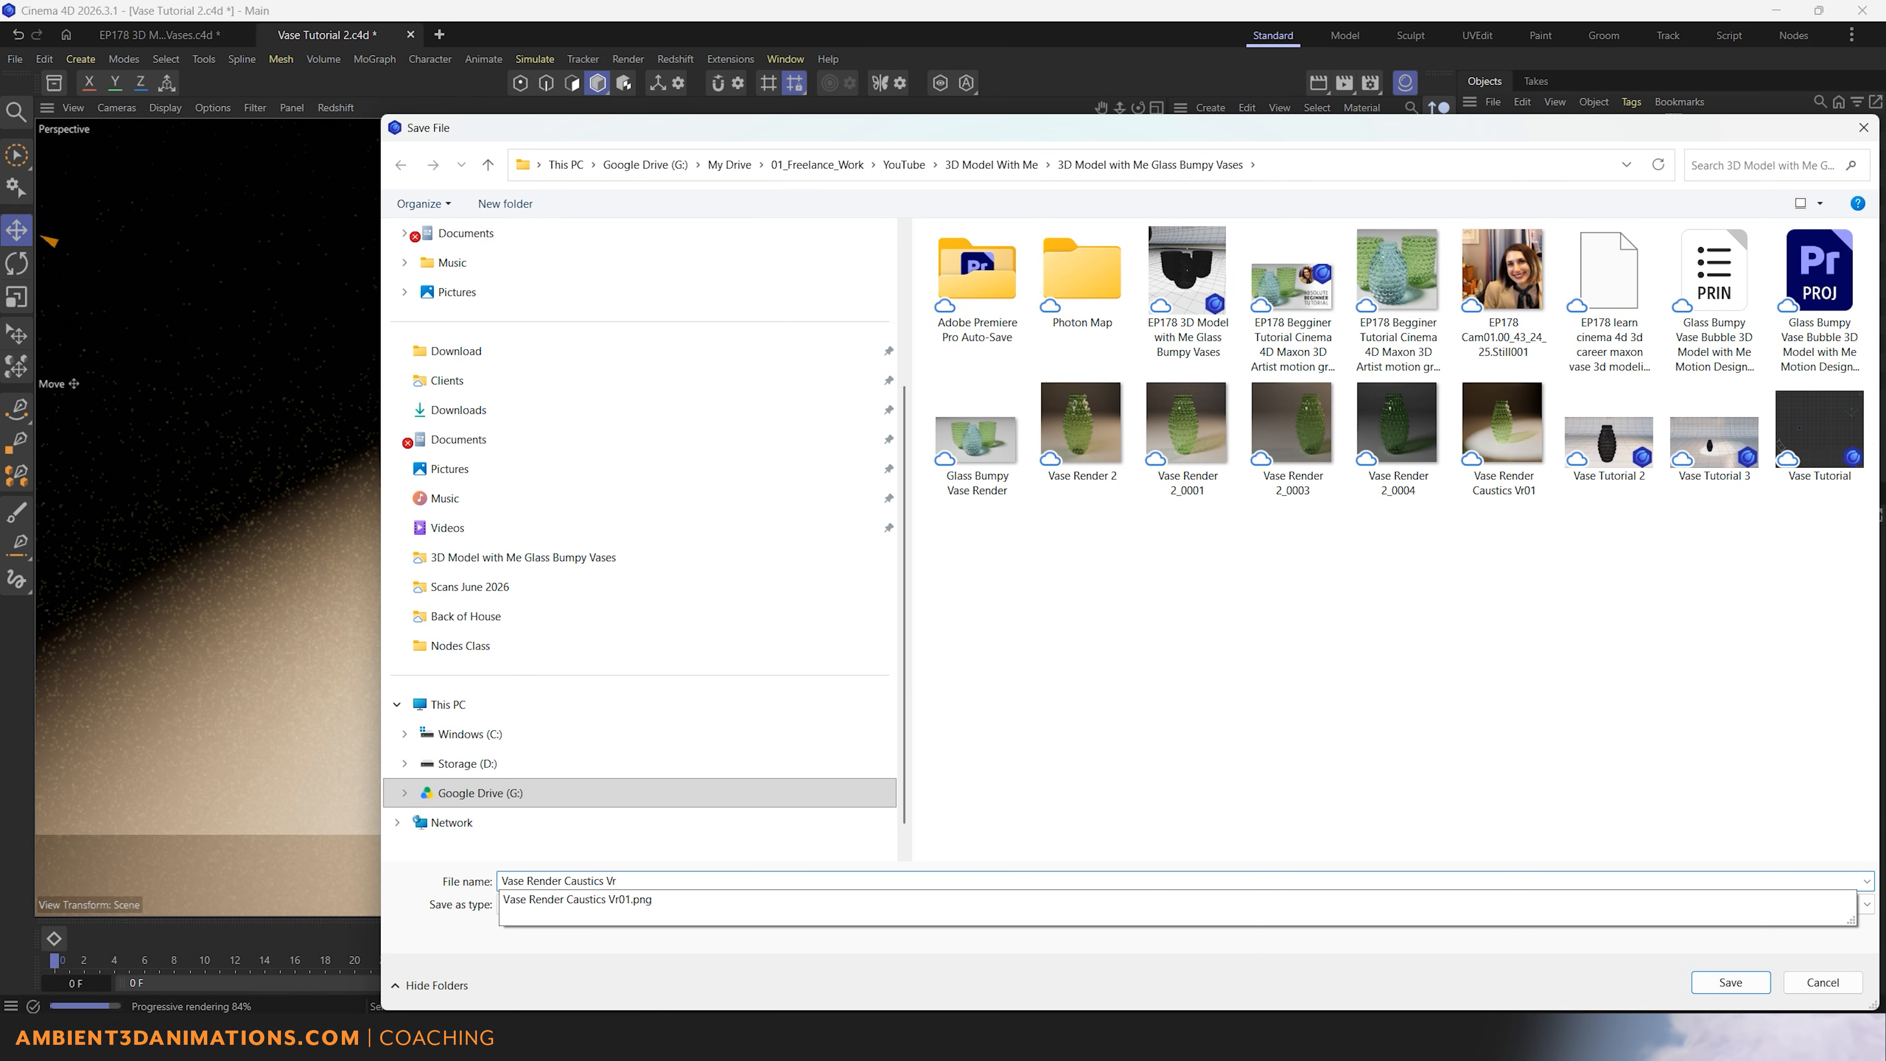
pyautogui.write('01')
pyautogui.press('Return')
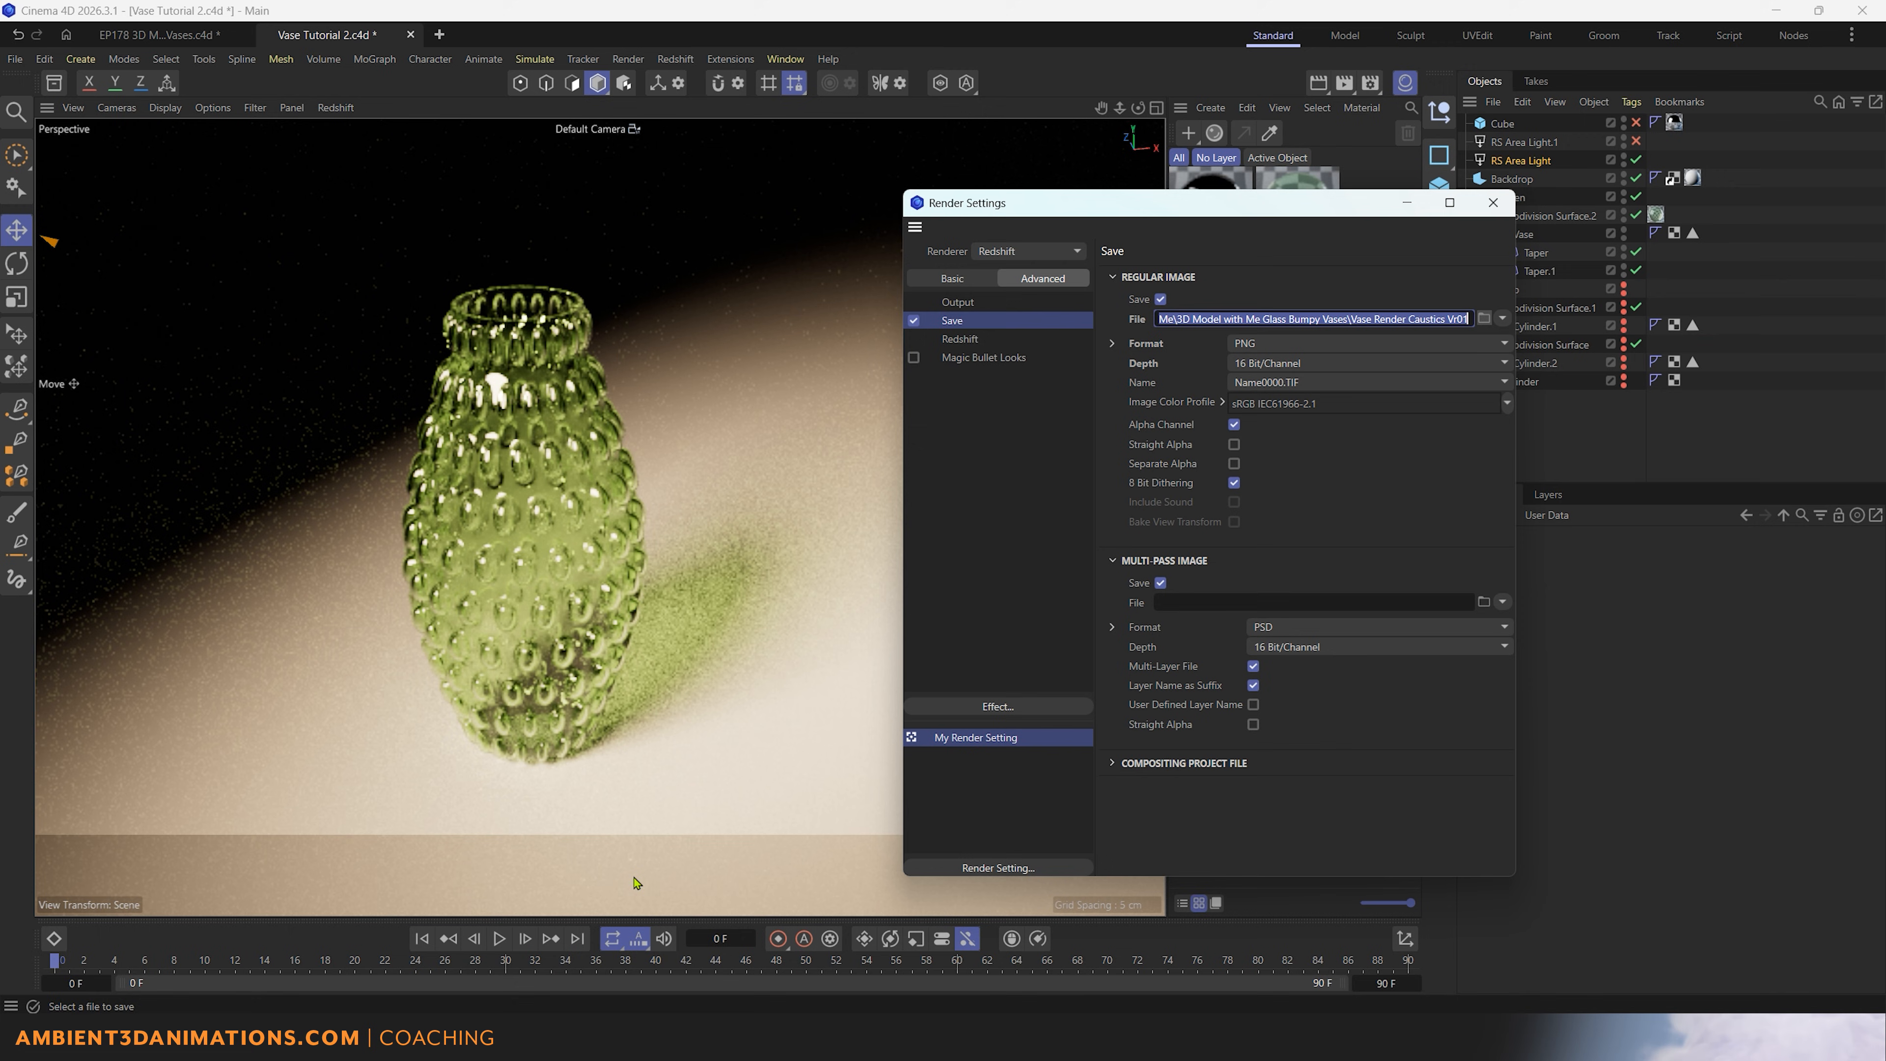
# Step: Create an RS Camera from the current view and make it the active camera
pyautogui.click(1350, 87)
pyautogui.moveTo(1366, 208); pyautogui.dragTo(1222, 204)
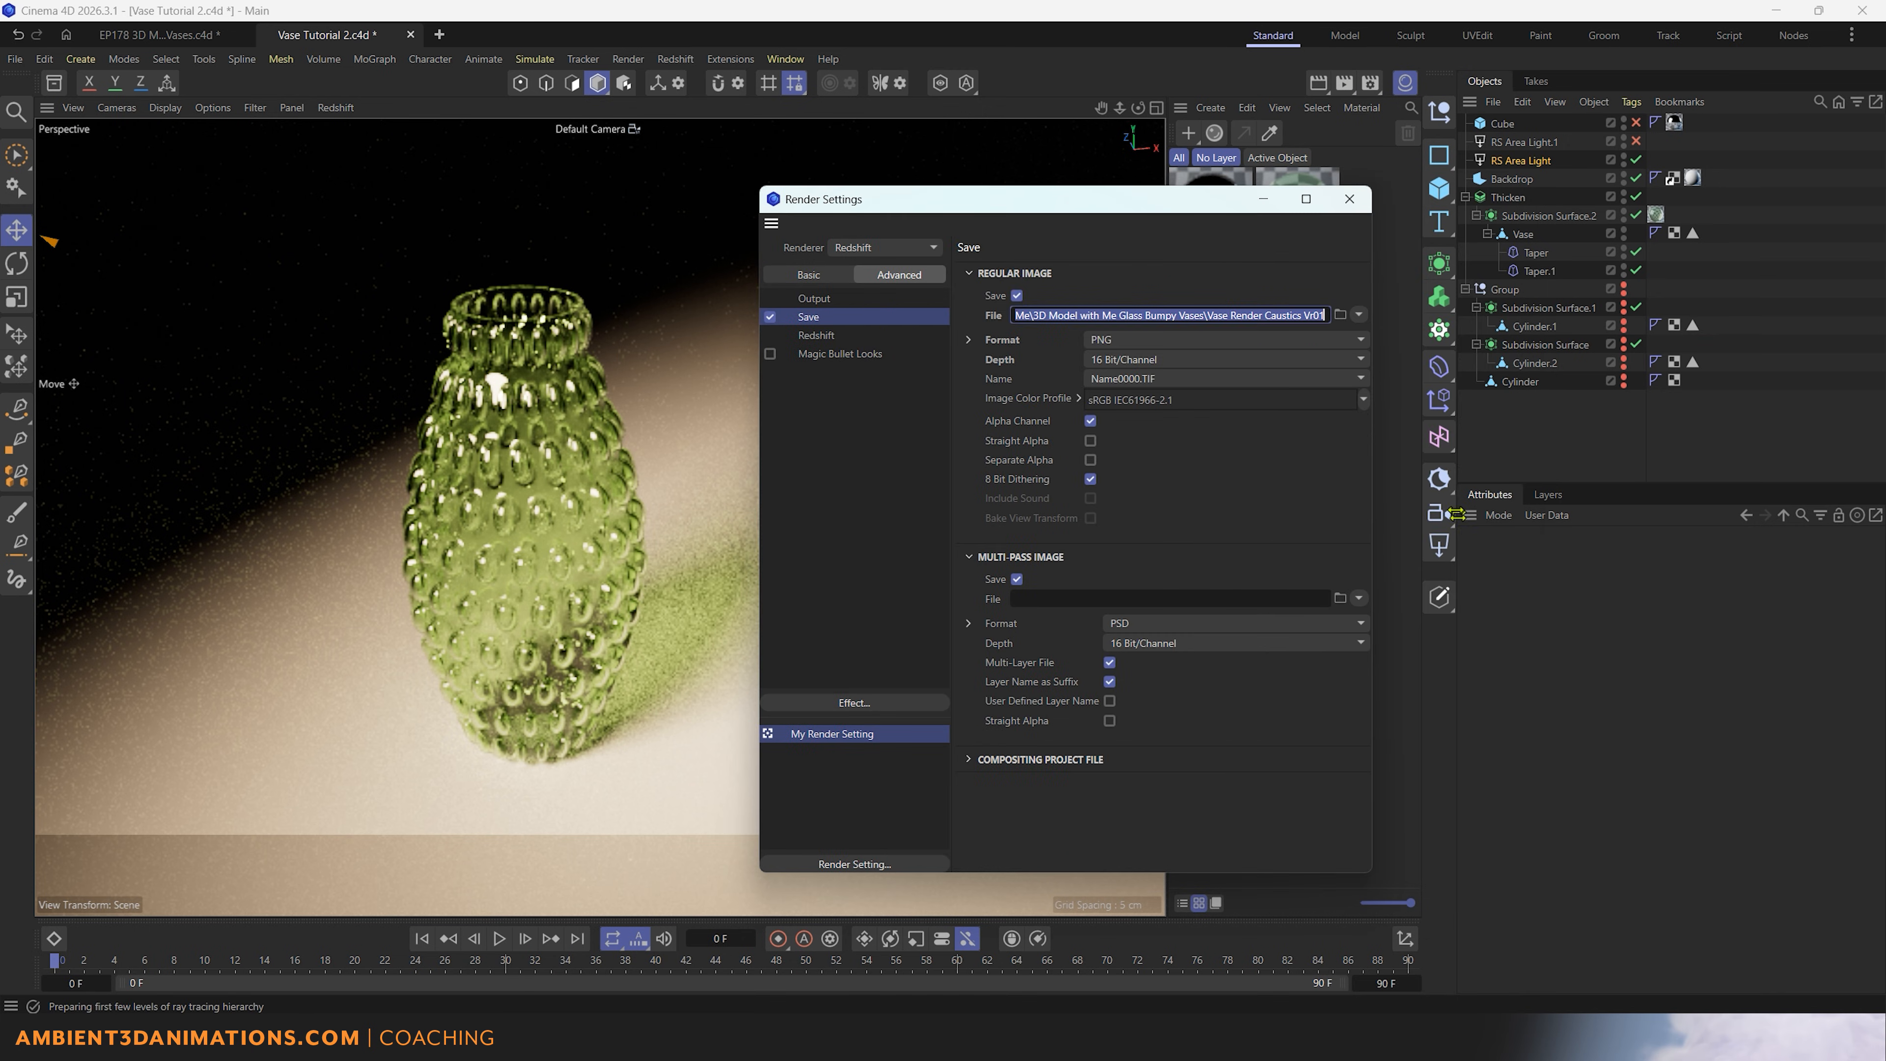
pyautogui.click(1438, 513)
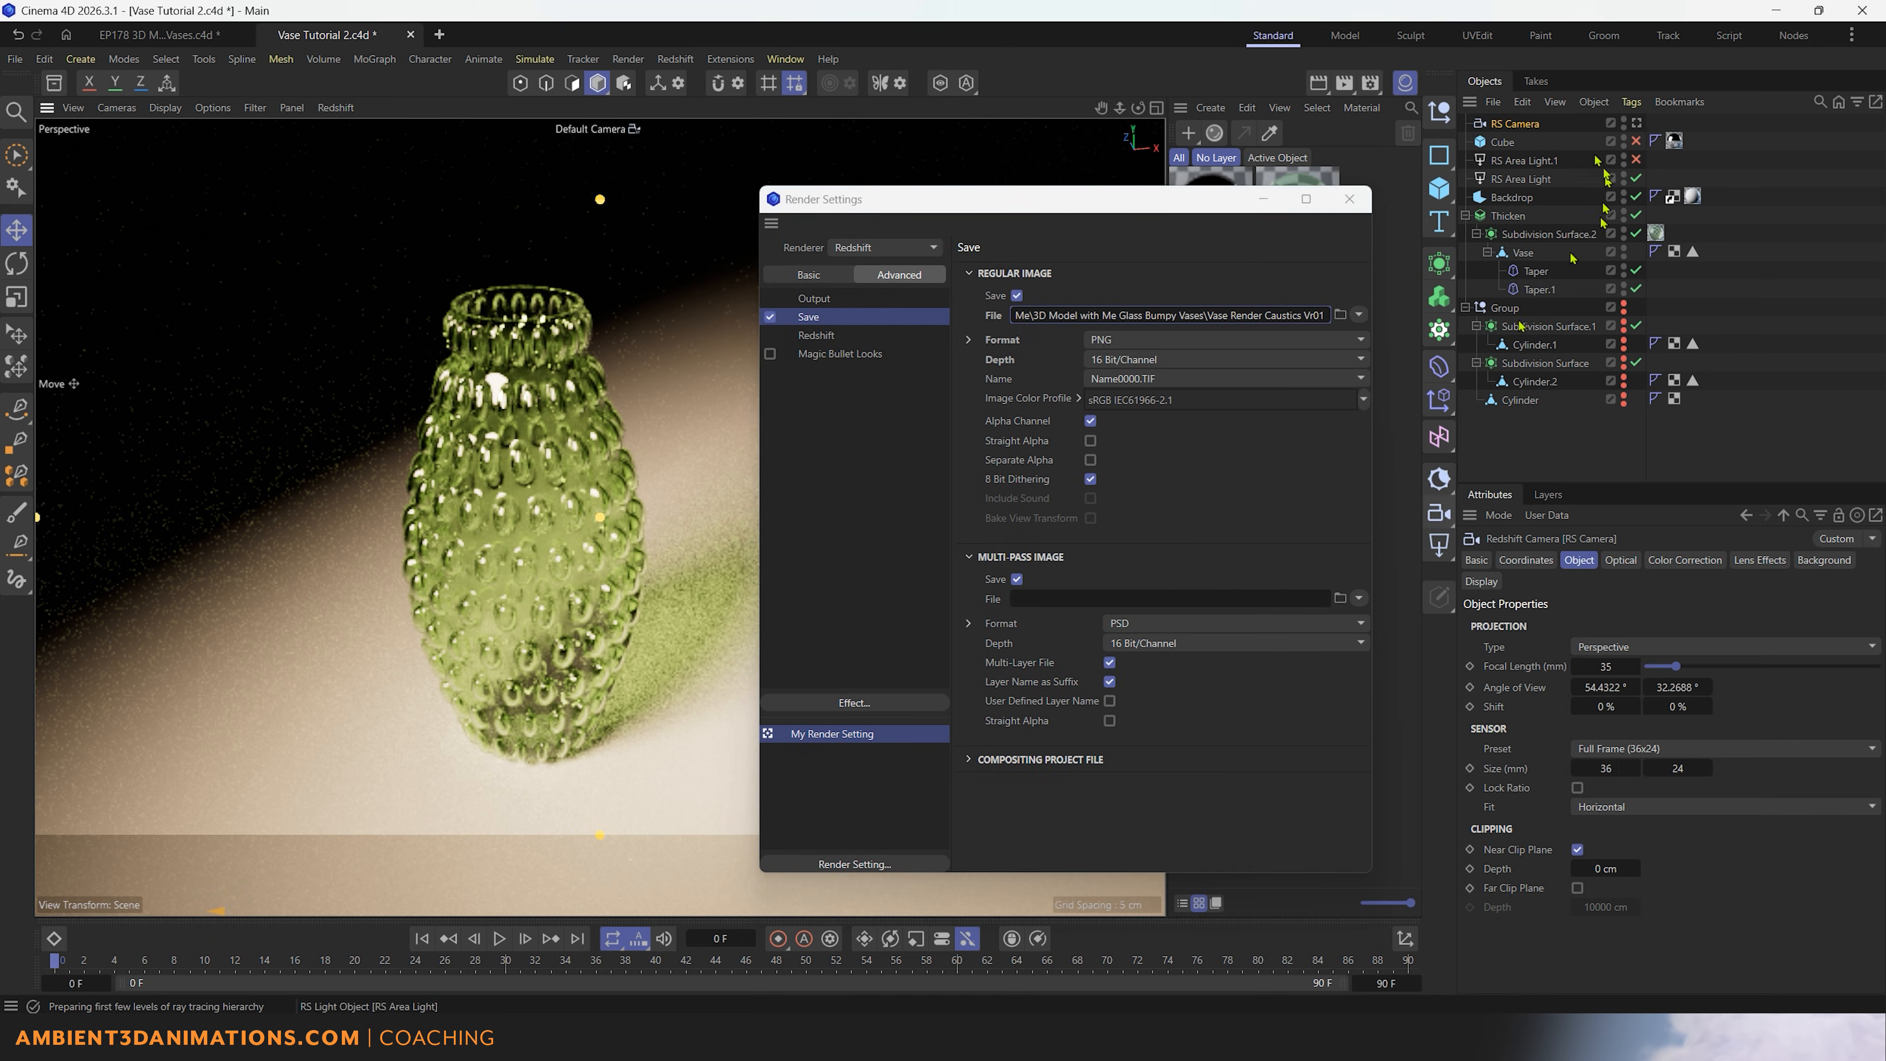
pyautogui.click(1636, 123)
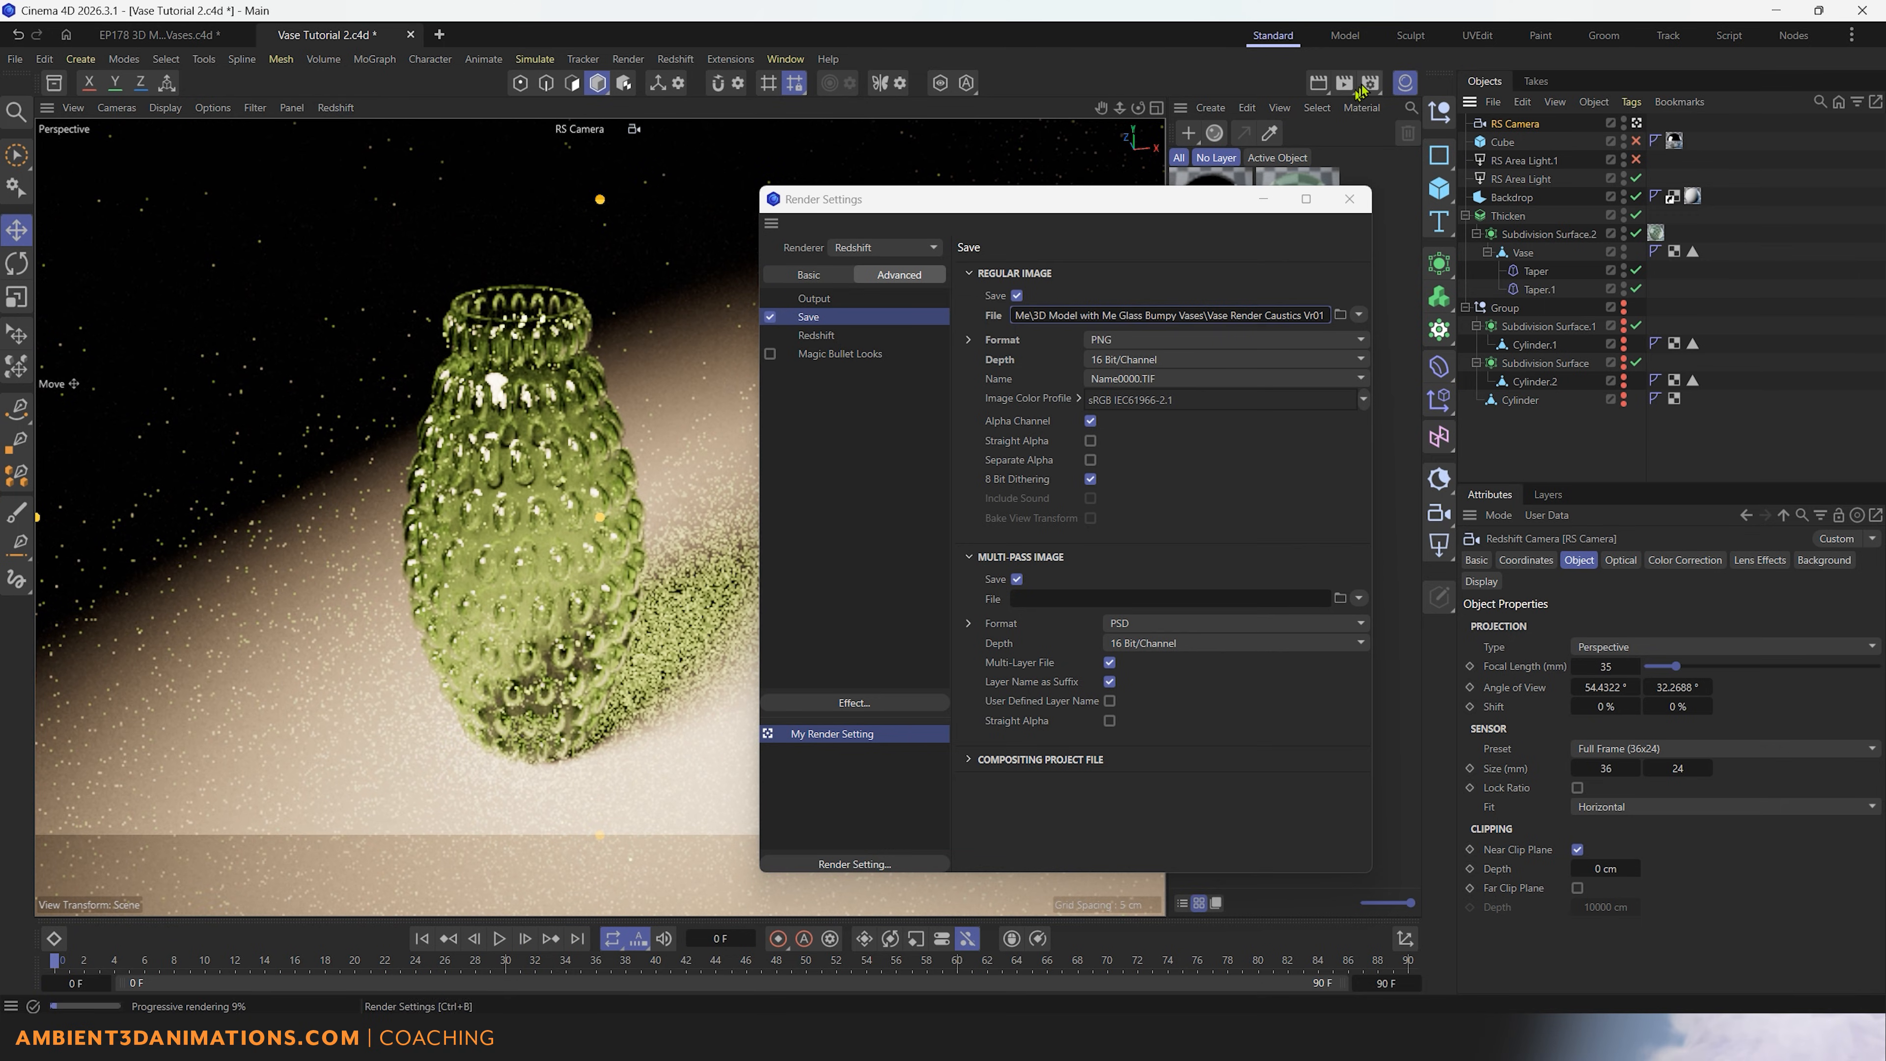
# Step: Render to the Picture Viewer, overwriting the existing file, and remove the four older Vase Render Caustics Vr01 images from the history
pyautogui.click(1348, 86)
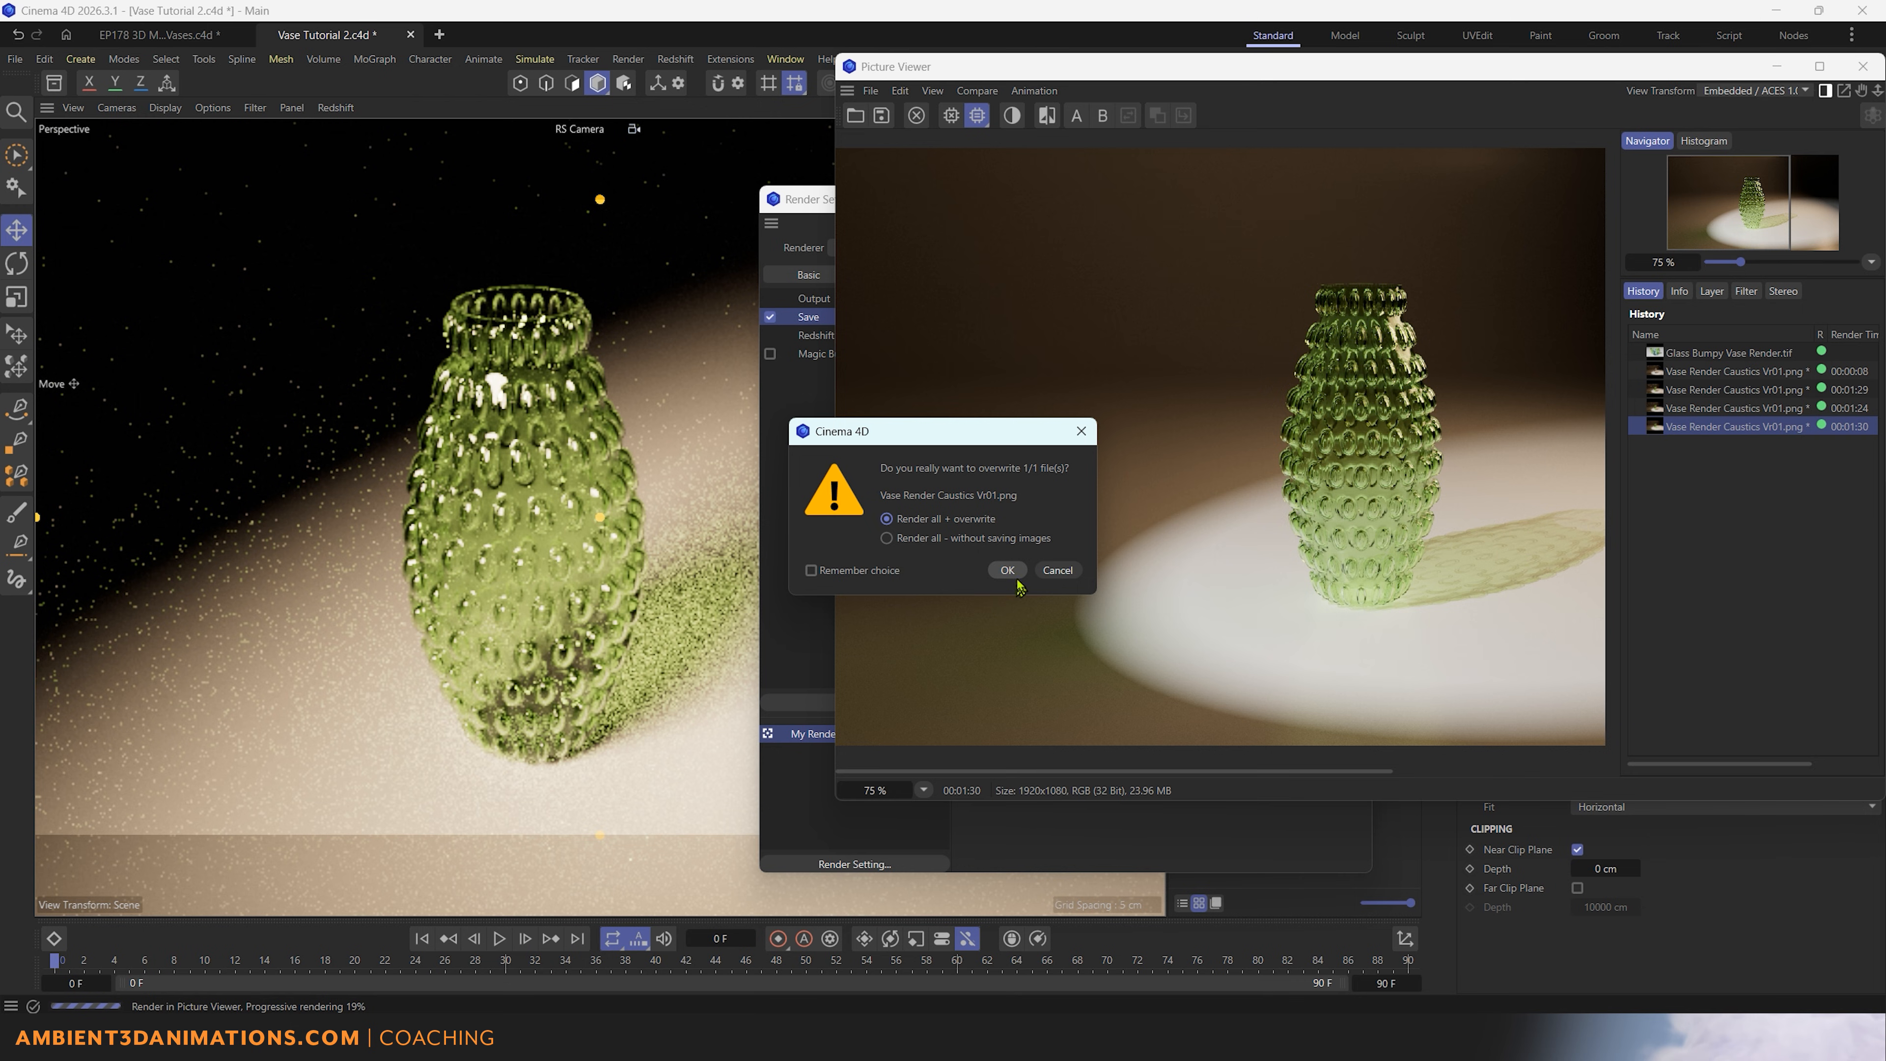
pyautogui.click(1010, 571)
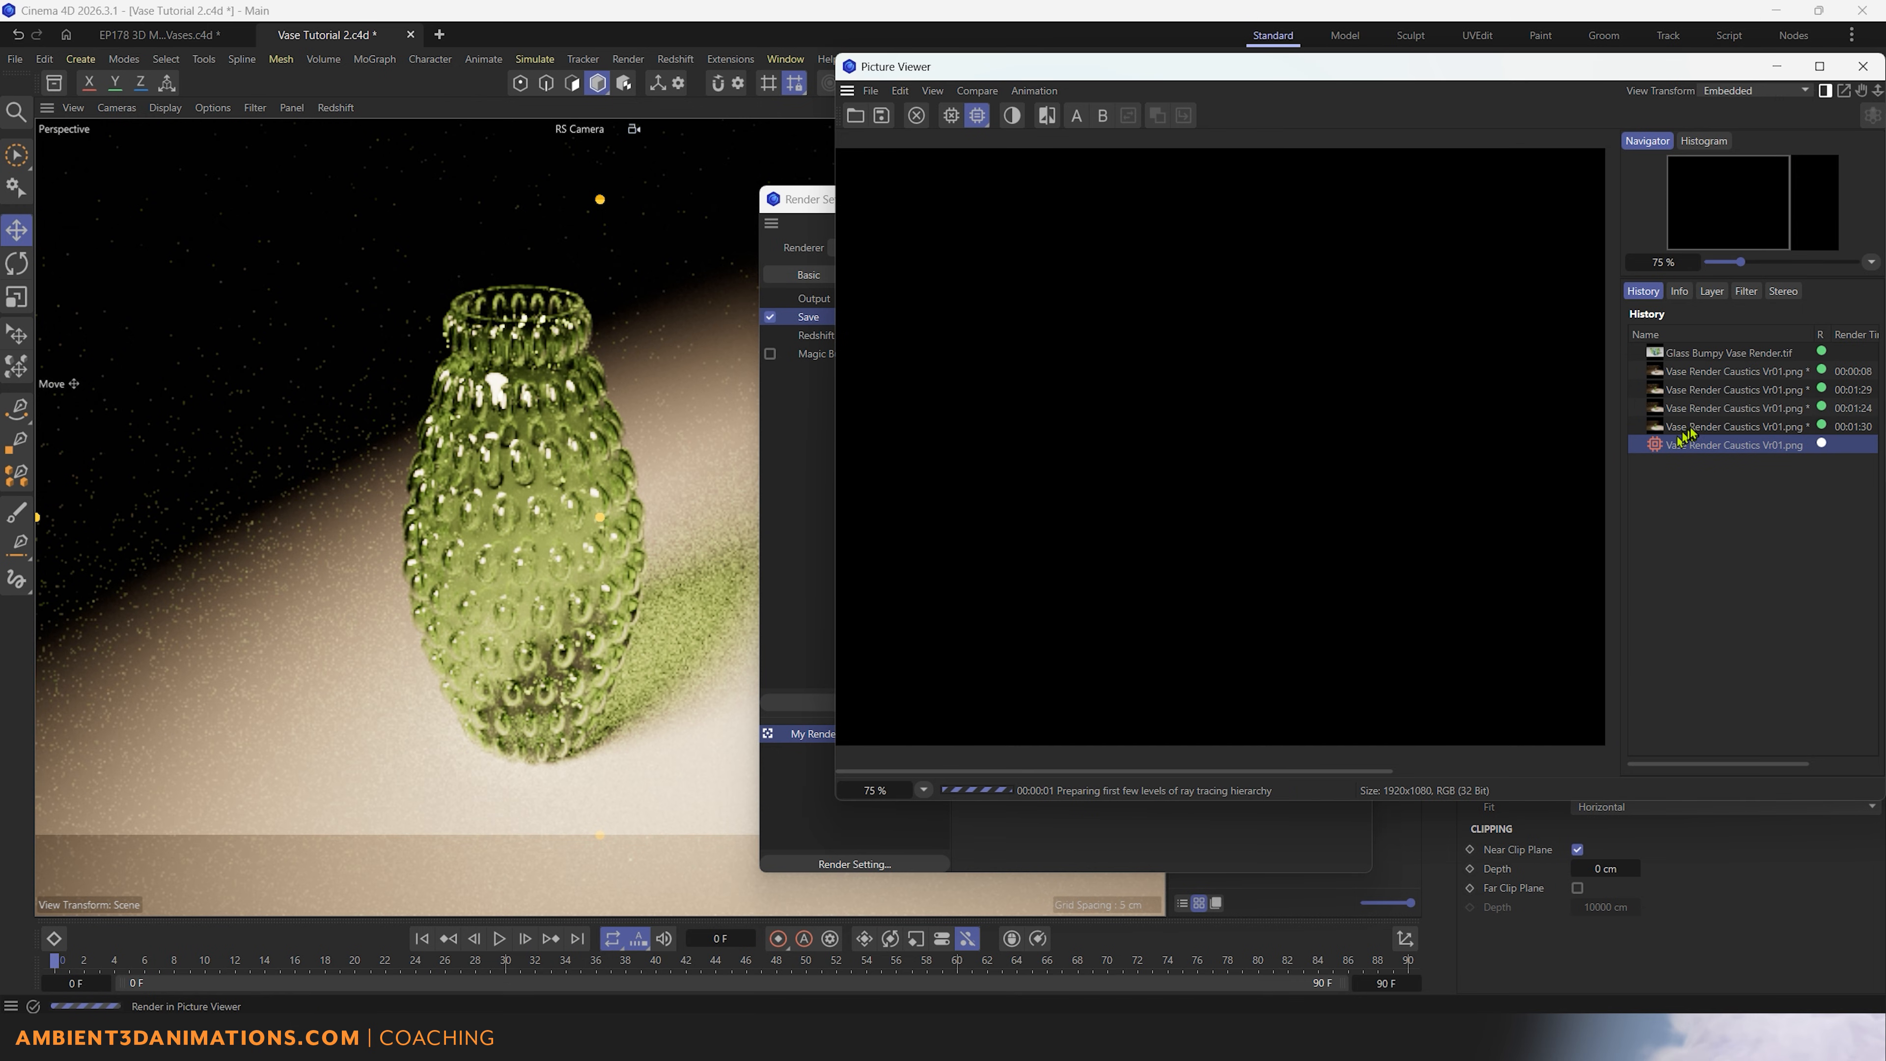
pyautogui.click(1740, 371)
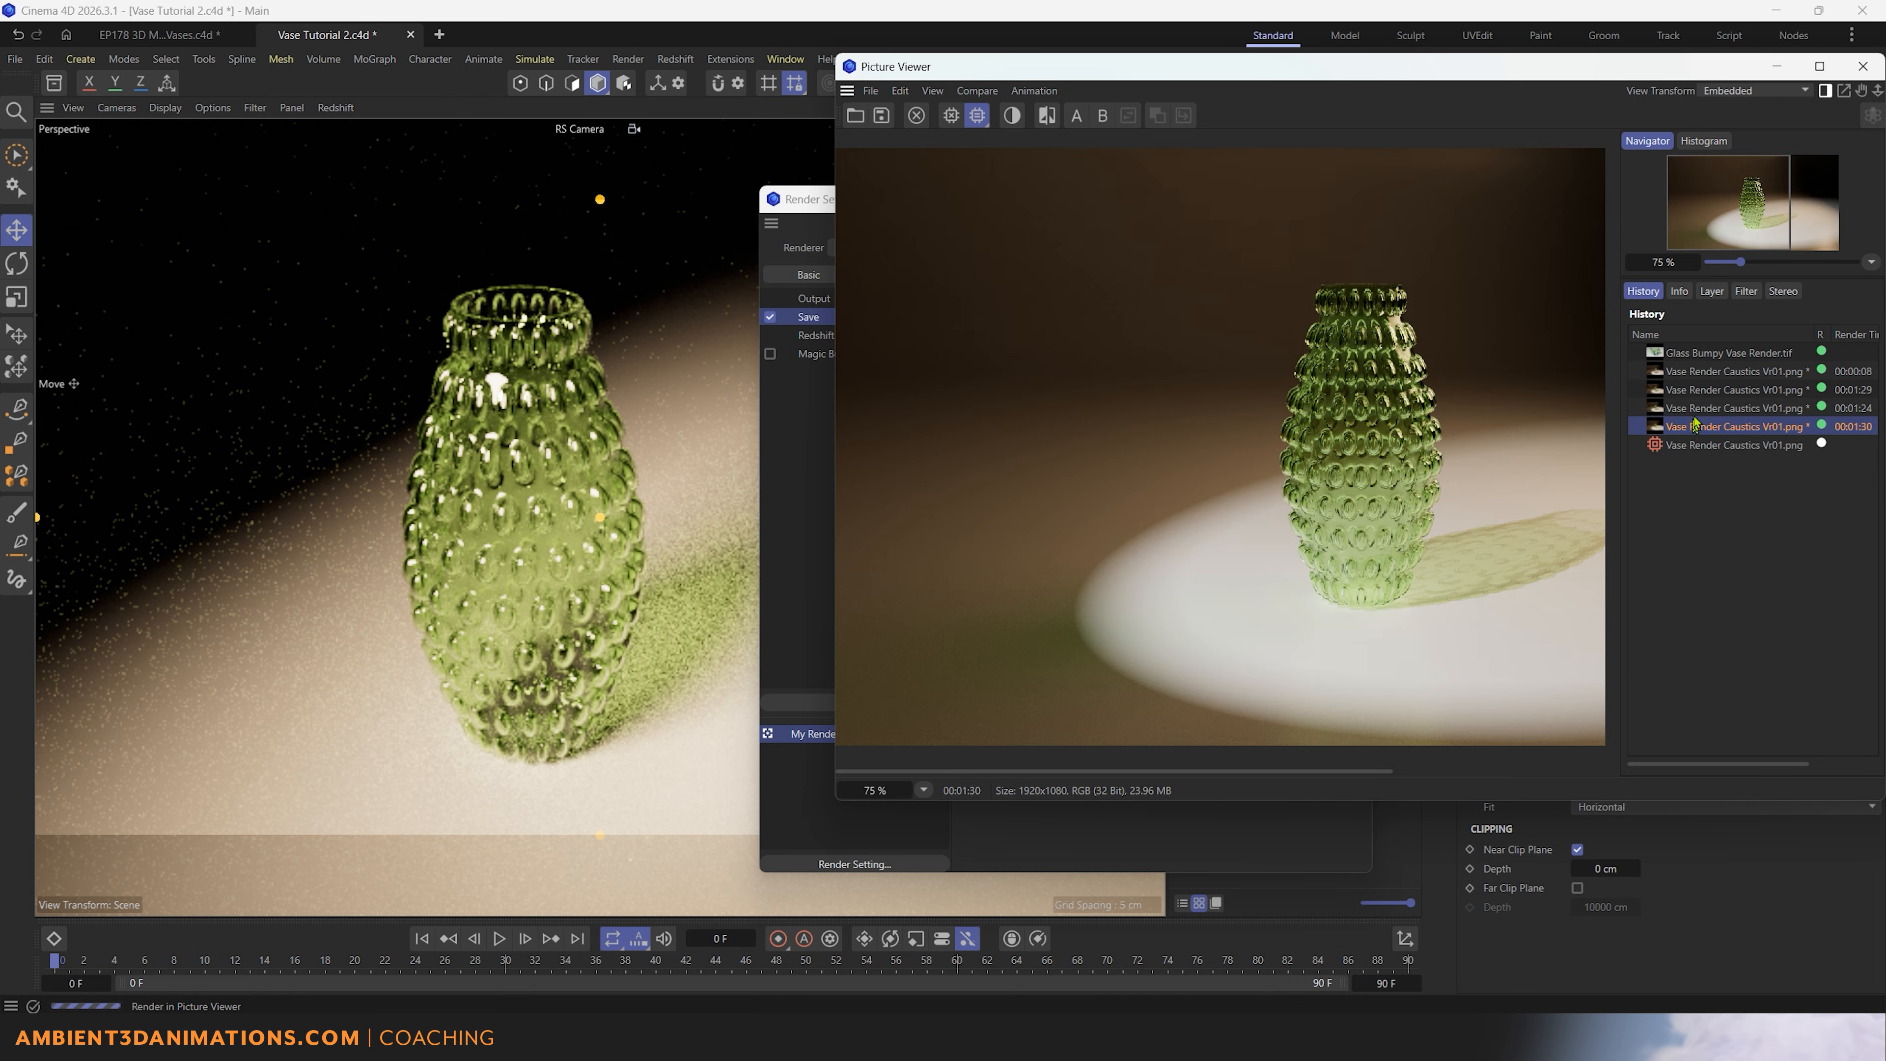
pyautogui.rightClick(1743, 377)
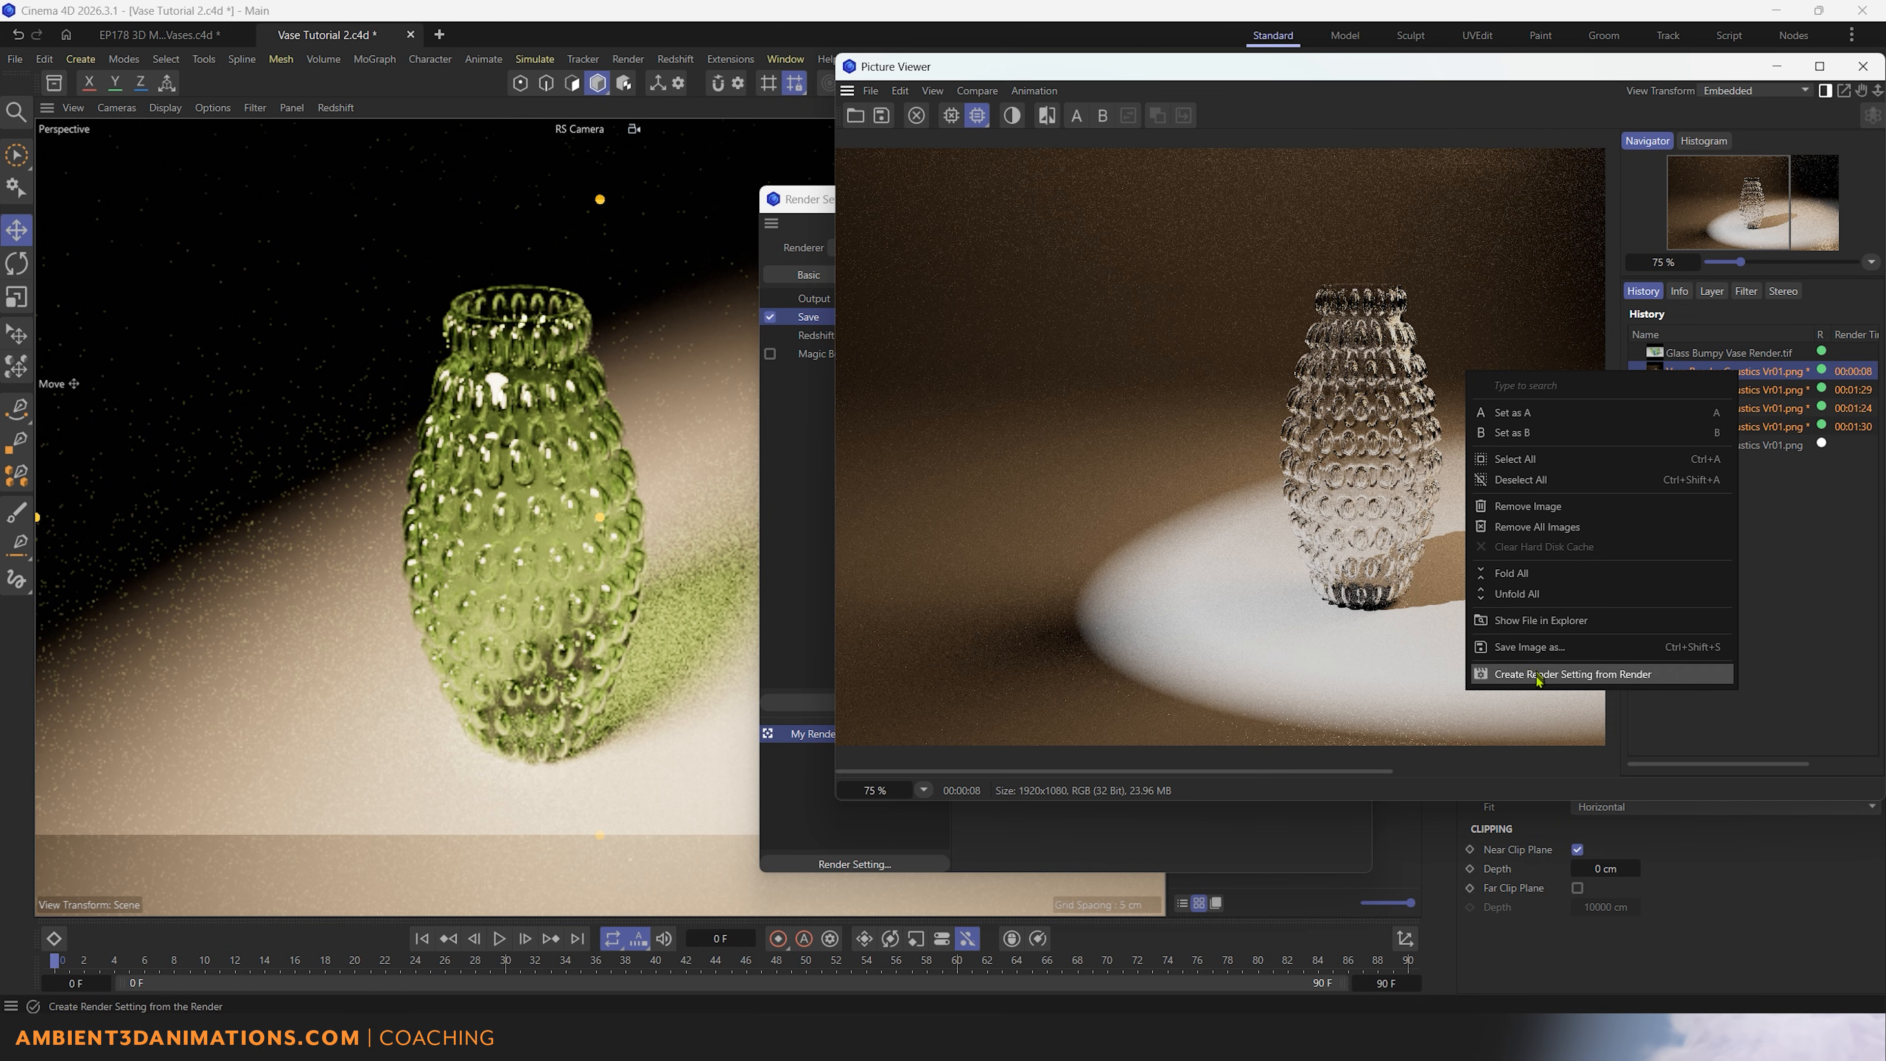
pyautogui.click(1527, 506)
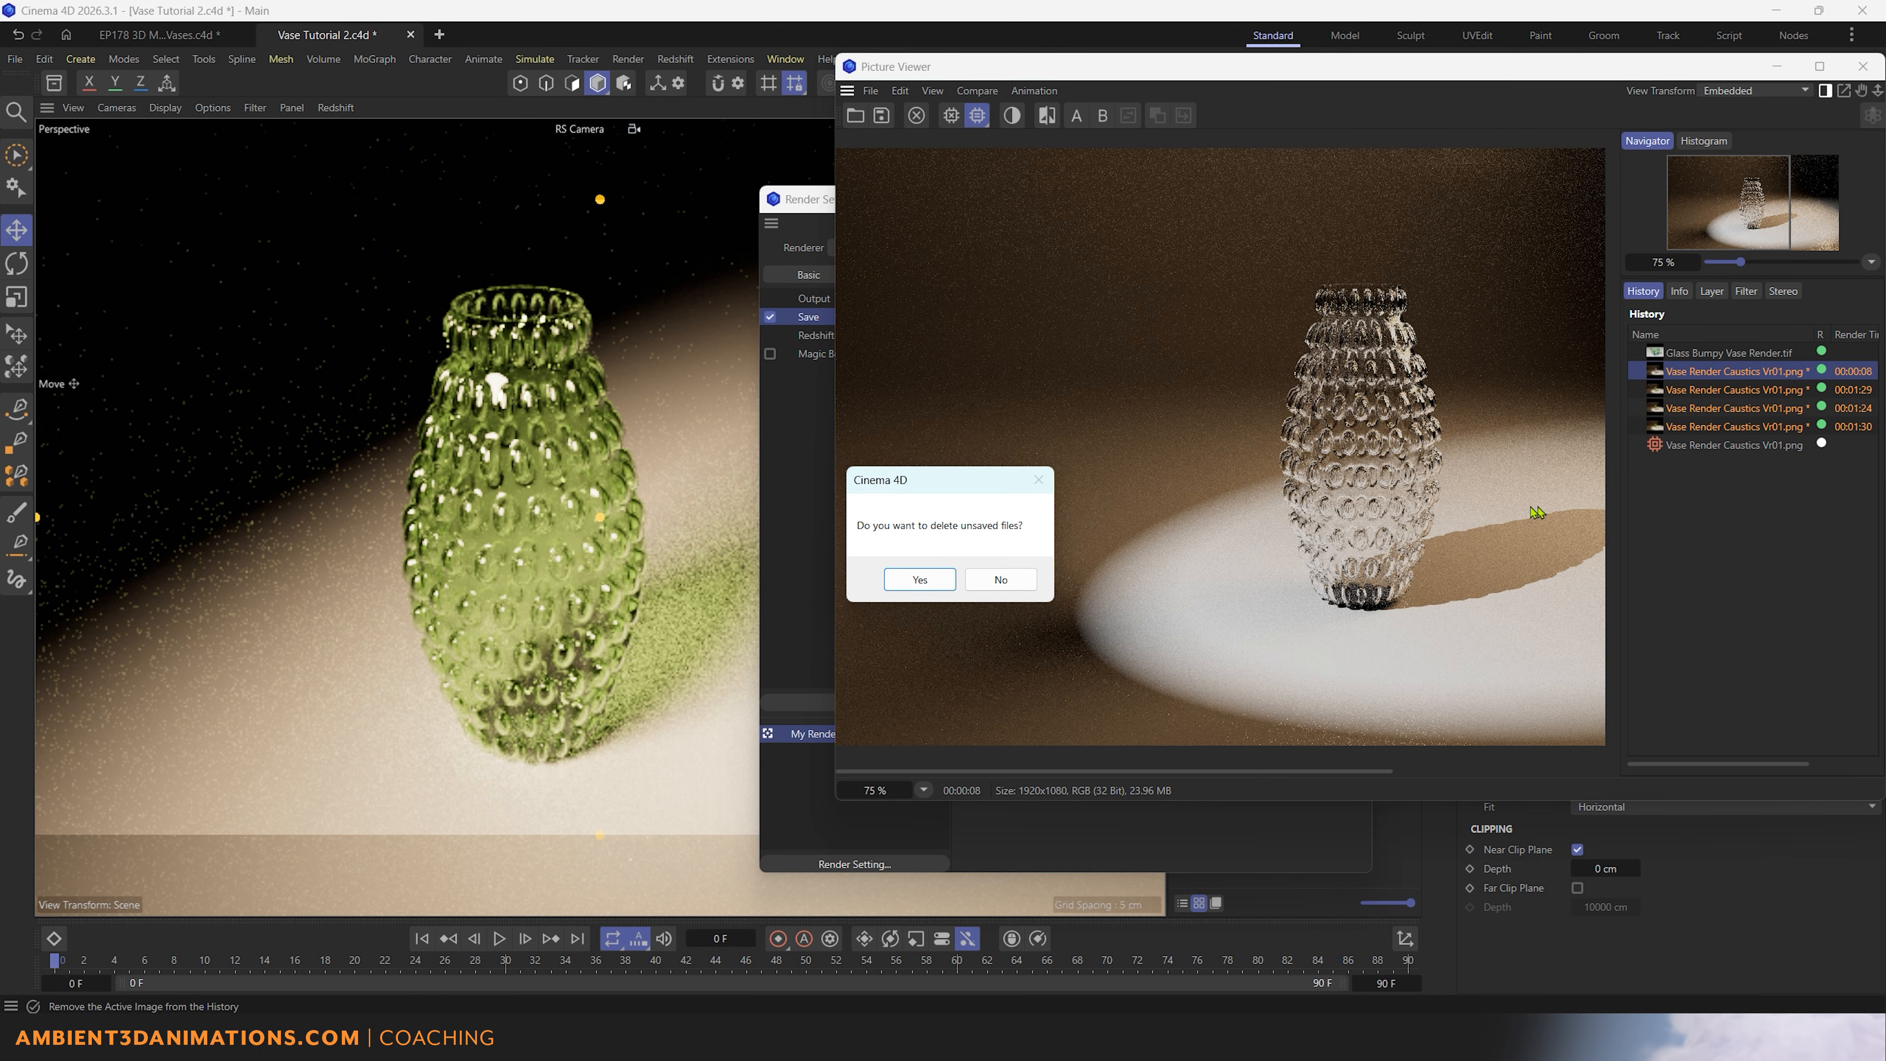
pyautogui.click(920, 578)
pyautogui.click(1731, 371)
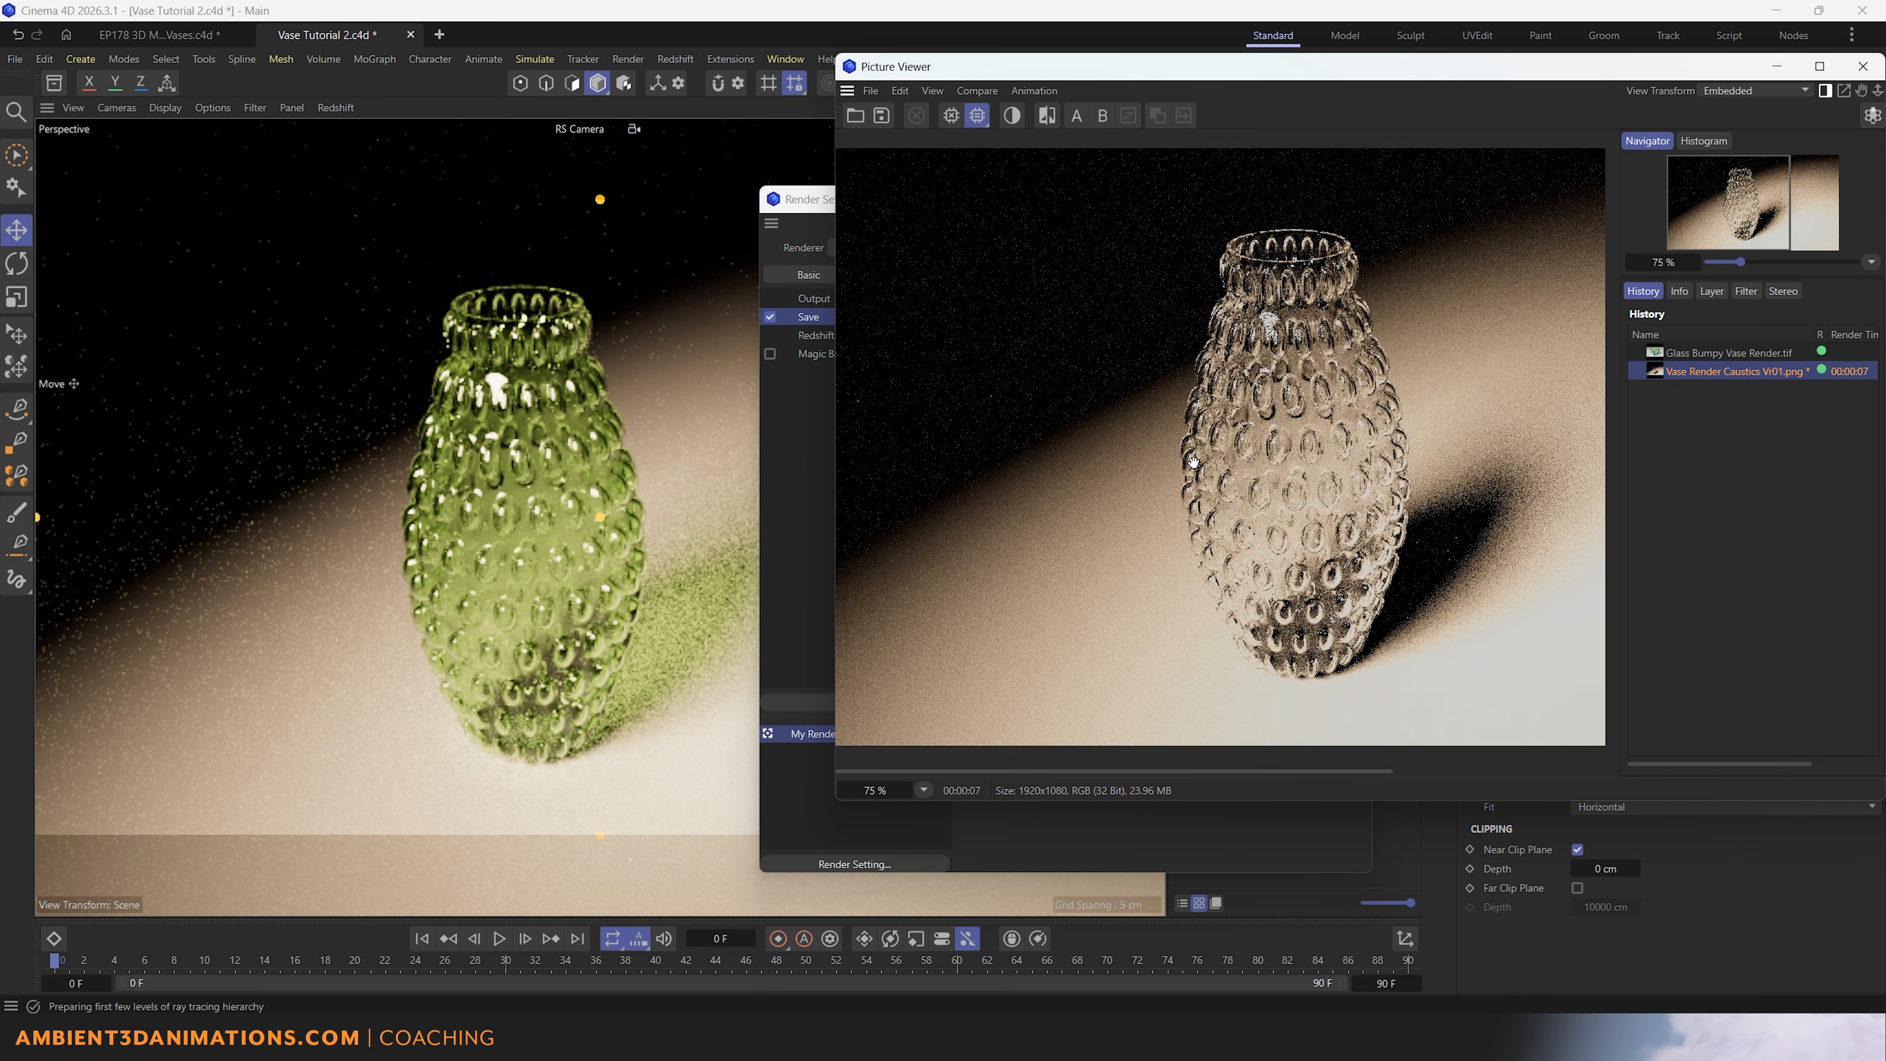
# Step: Examine the new render alongside the Redshift caustics settings, the photon map file location and the output frame range
pyautogui.scroll(-2, 1198, 462)
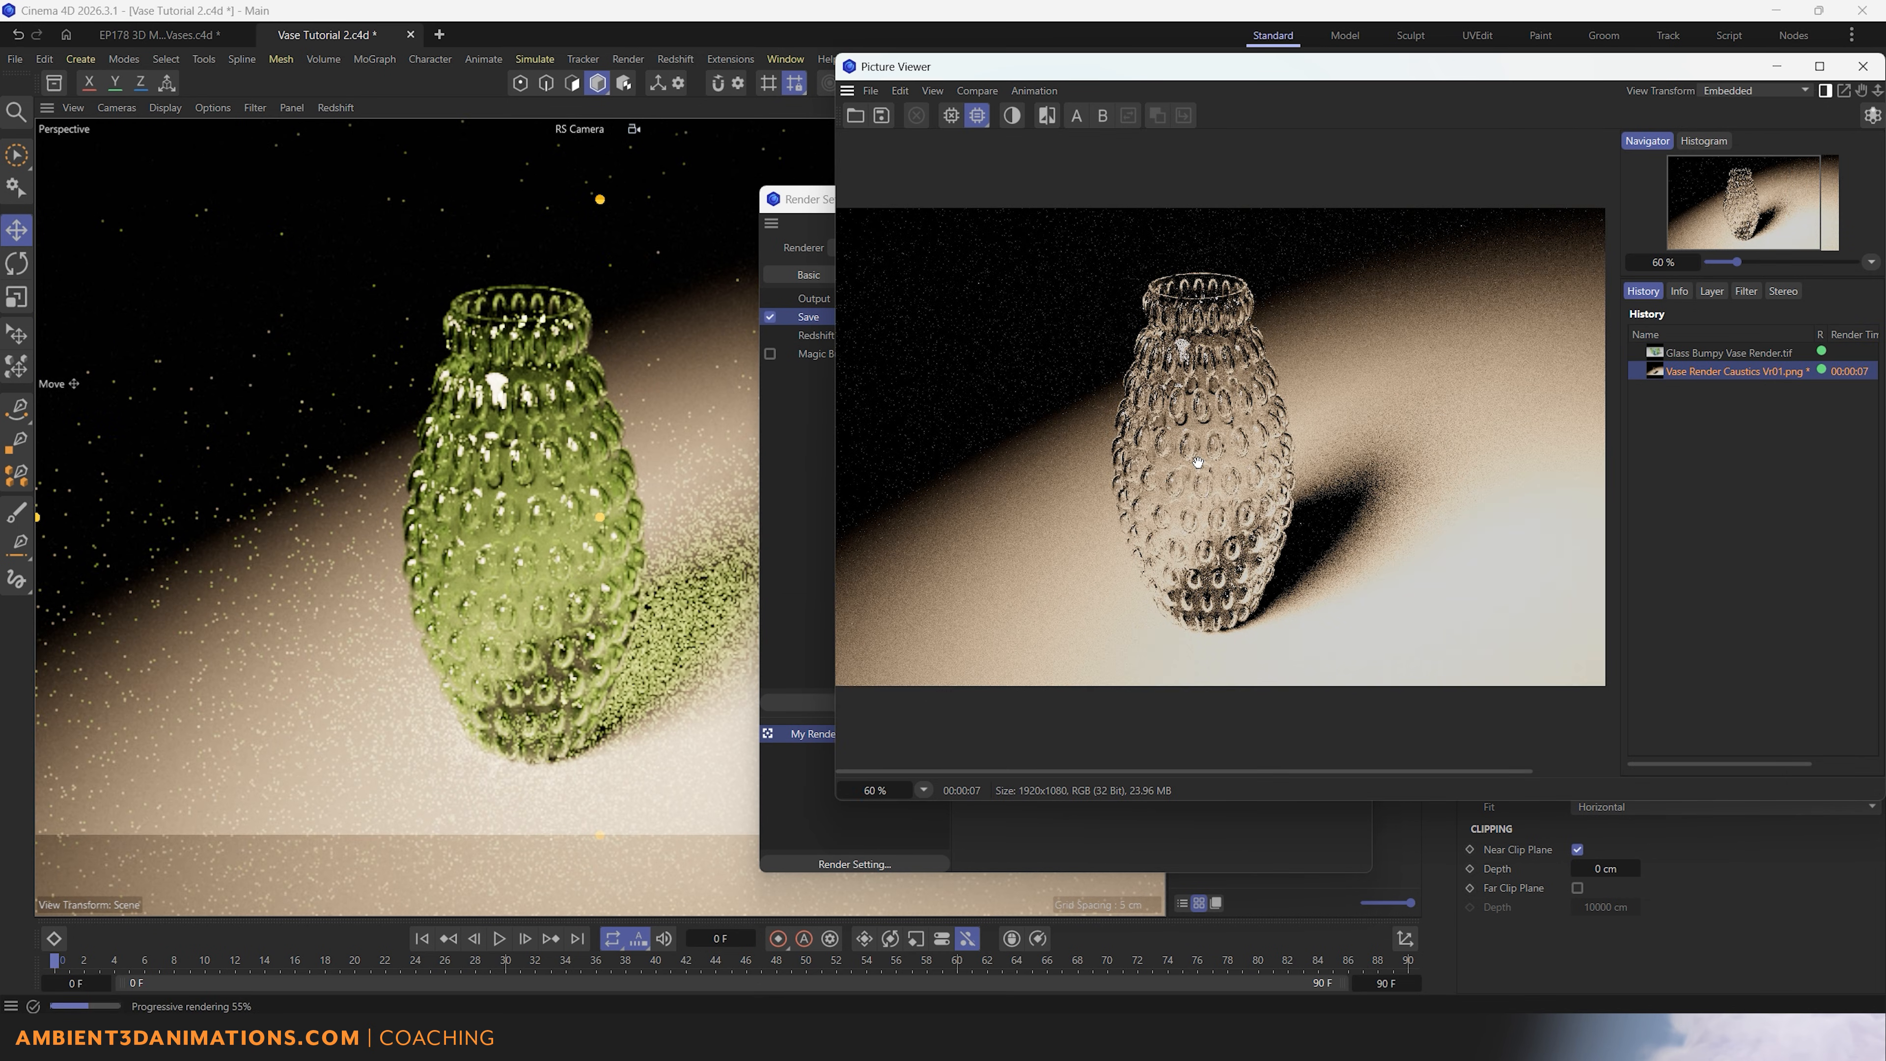
pyautogui.moveTo(1563, 74); pyautogui.dragTo(858, 154)
pyautogui.moveTo(1257, 186); pyautogui.dragTo(1544, 167)
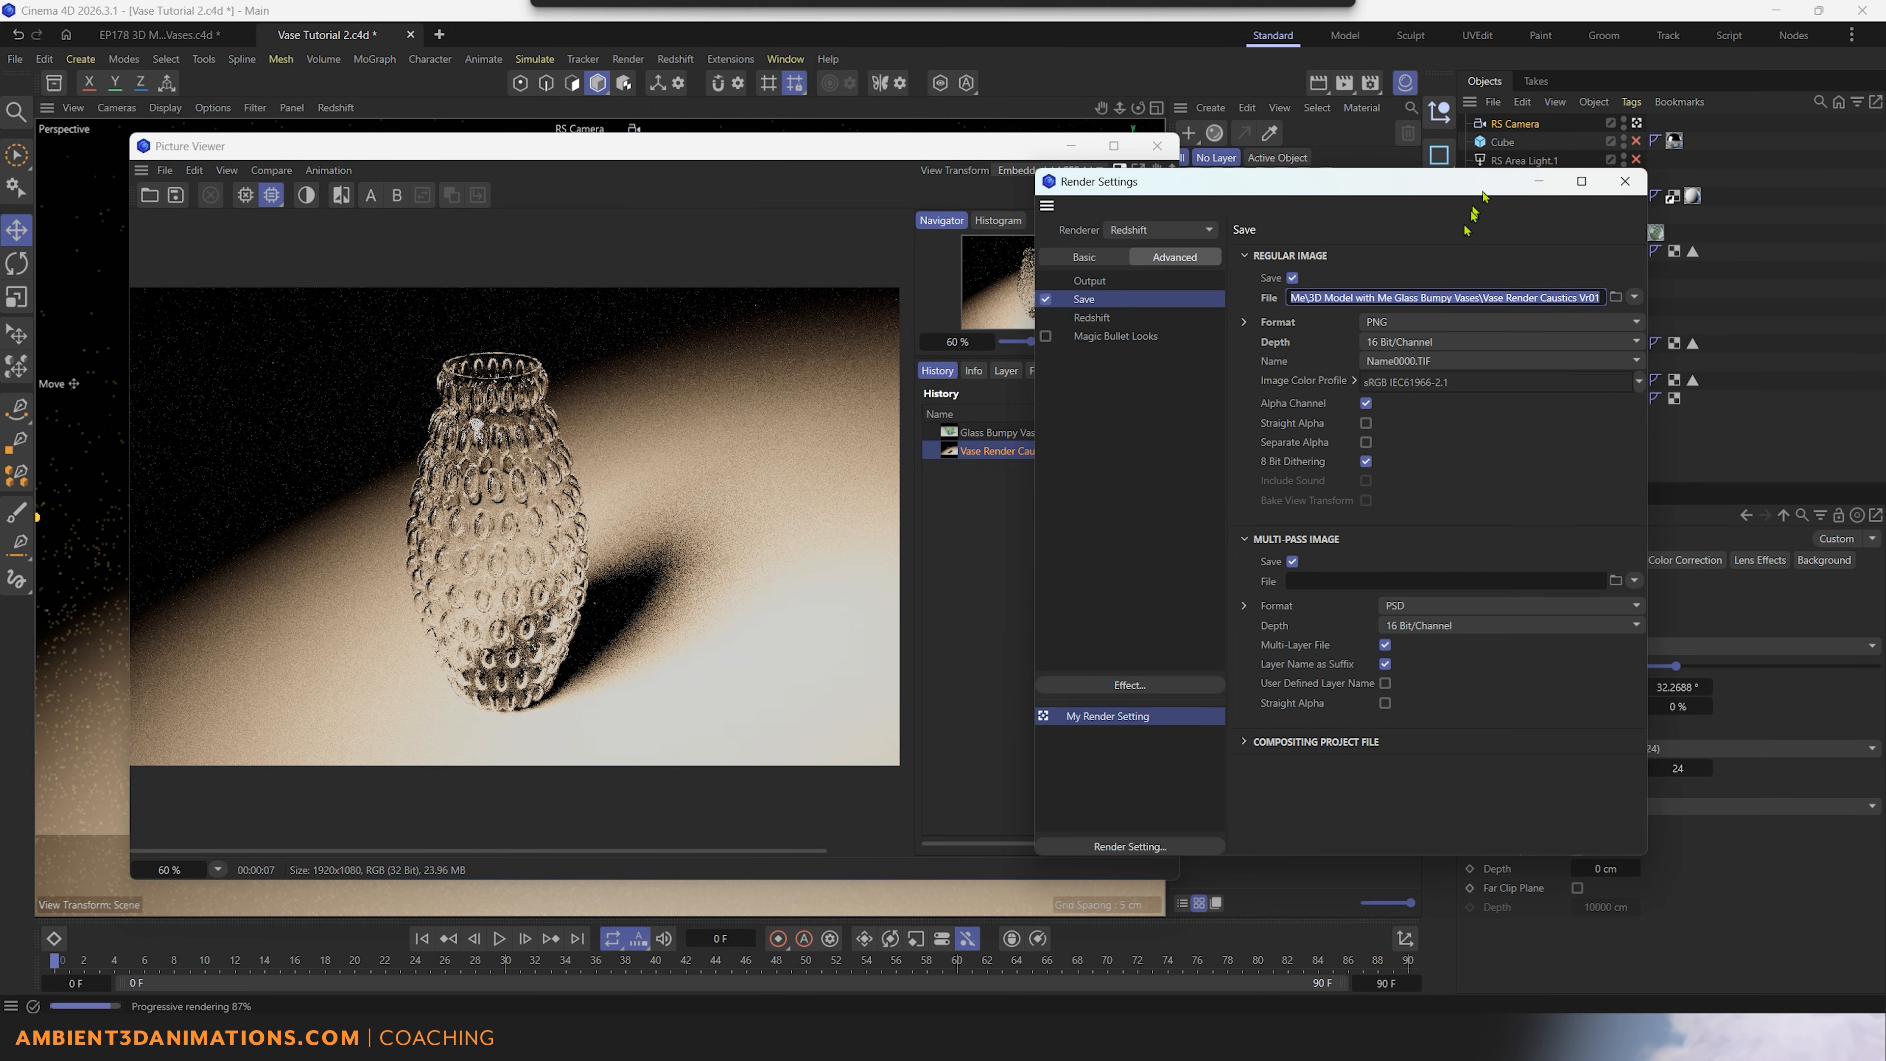
pyautogui.click(1091, 320)
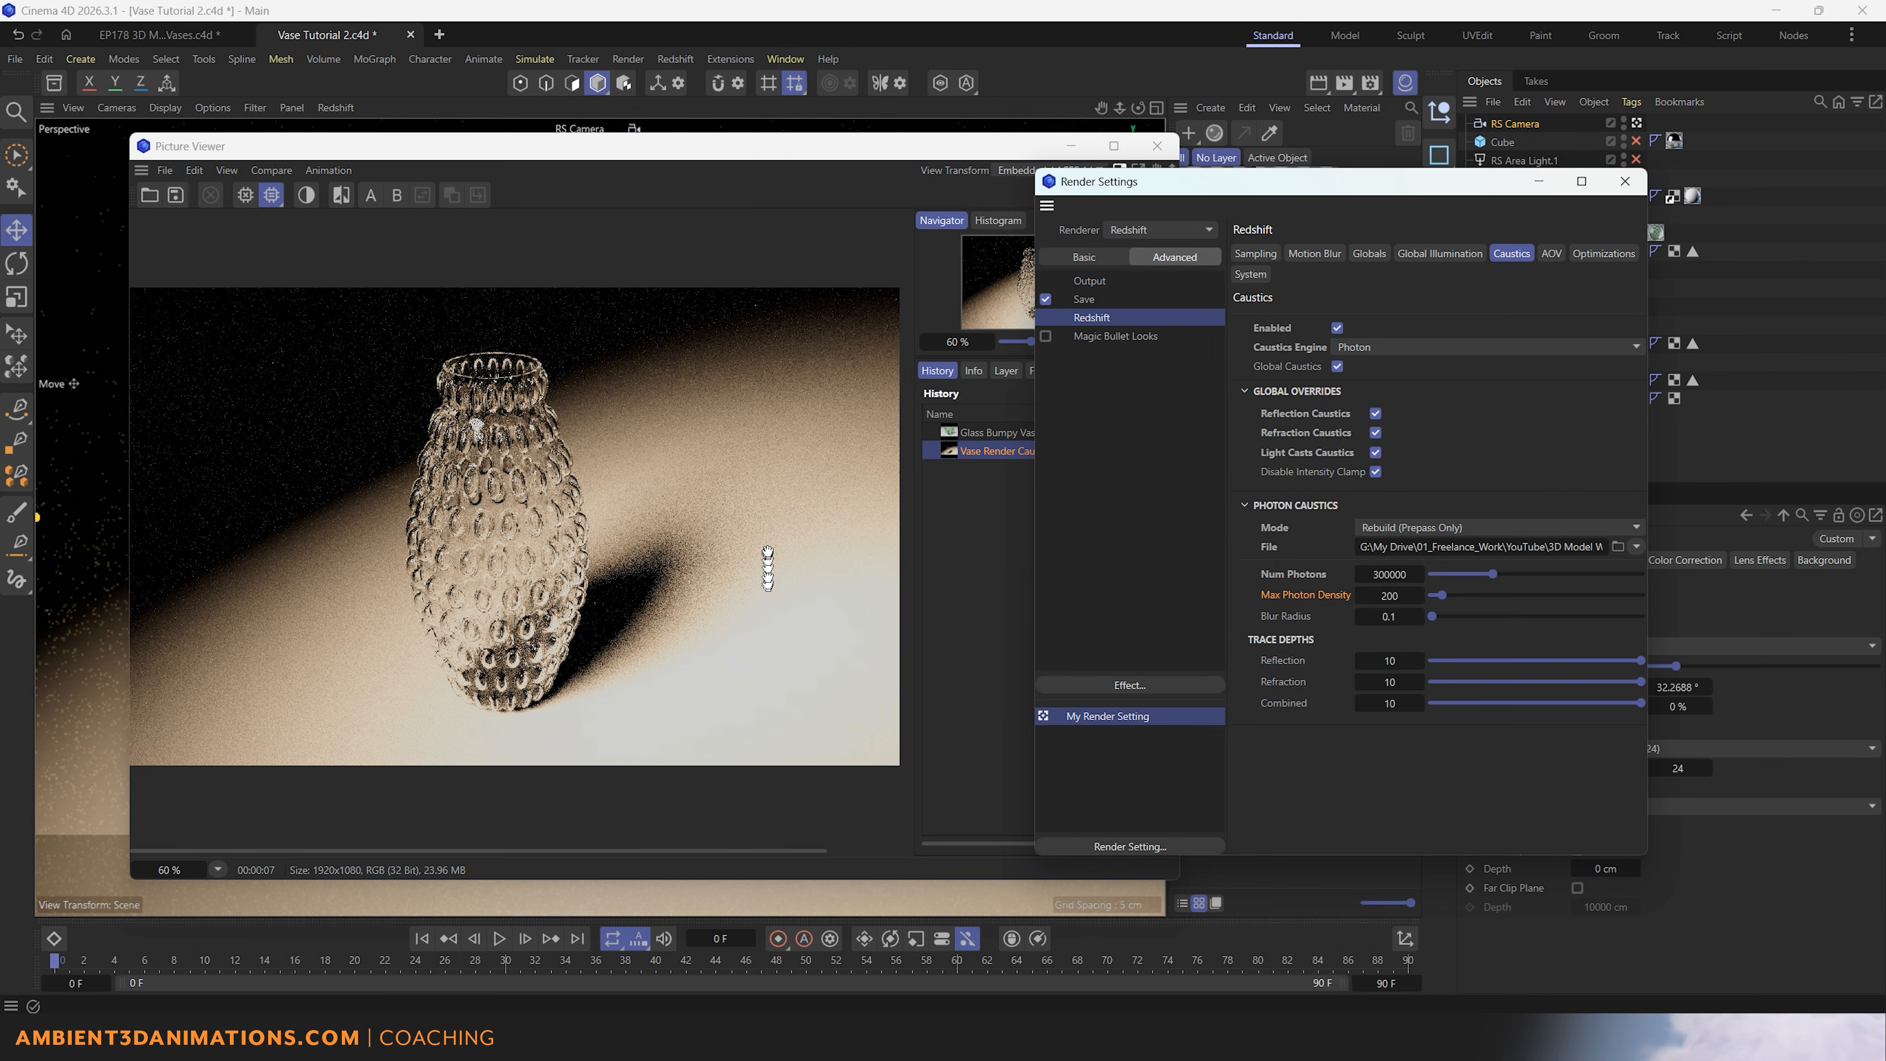
pyautogui.click(1621, 547)
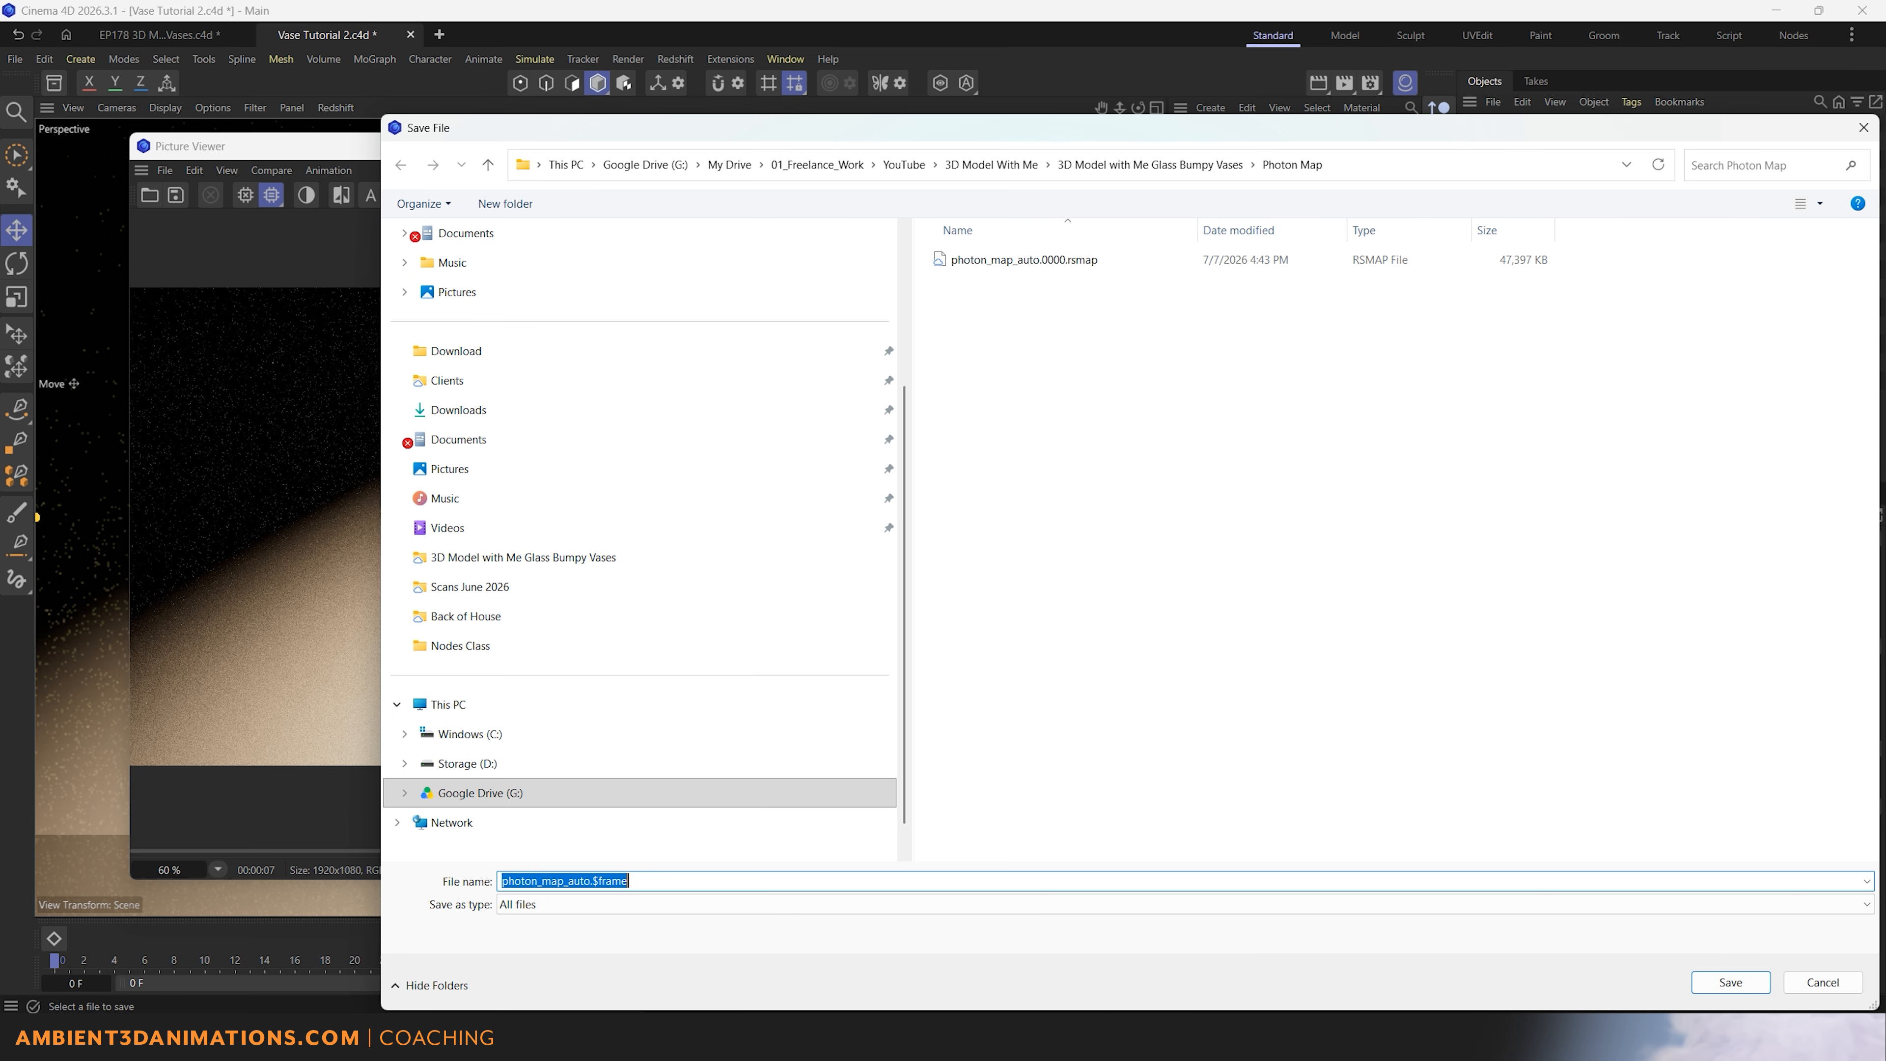
pyautogui.click(1812, 982)
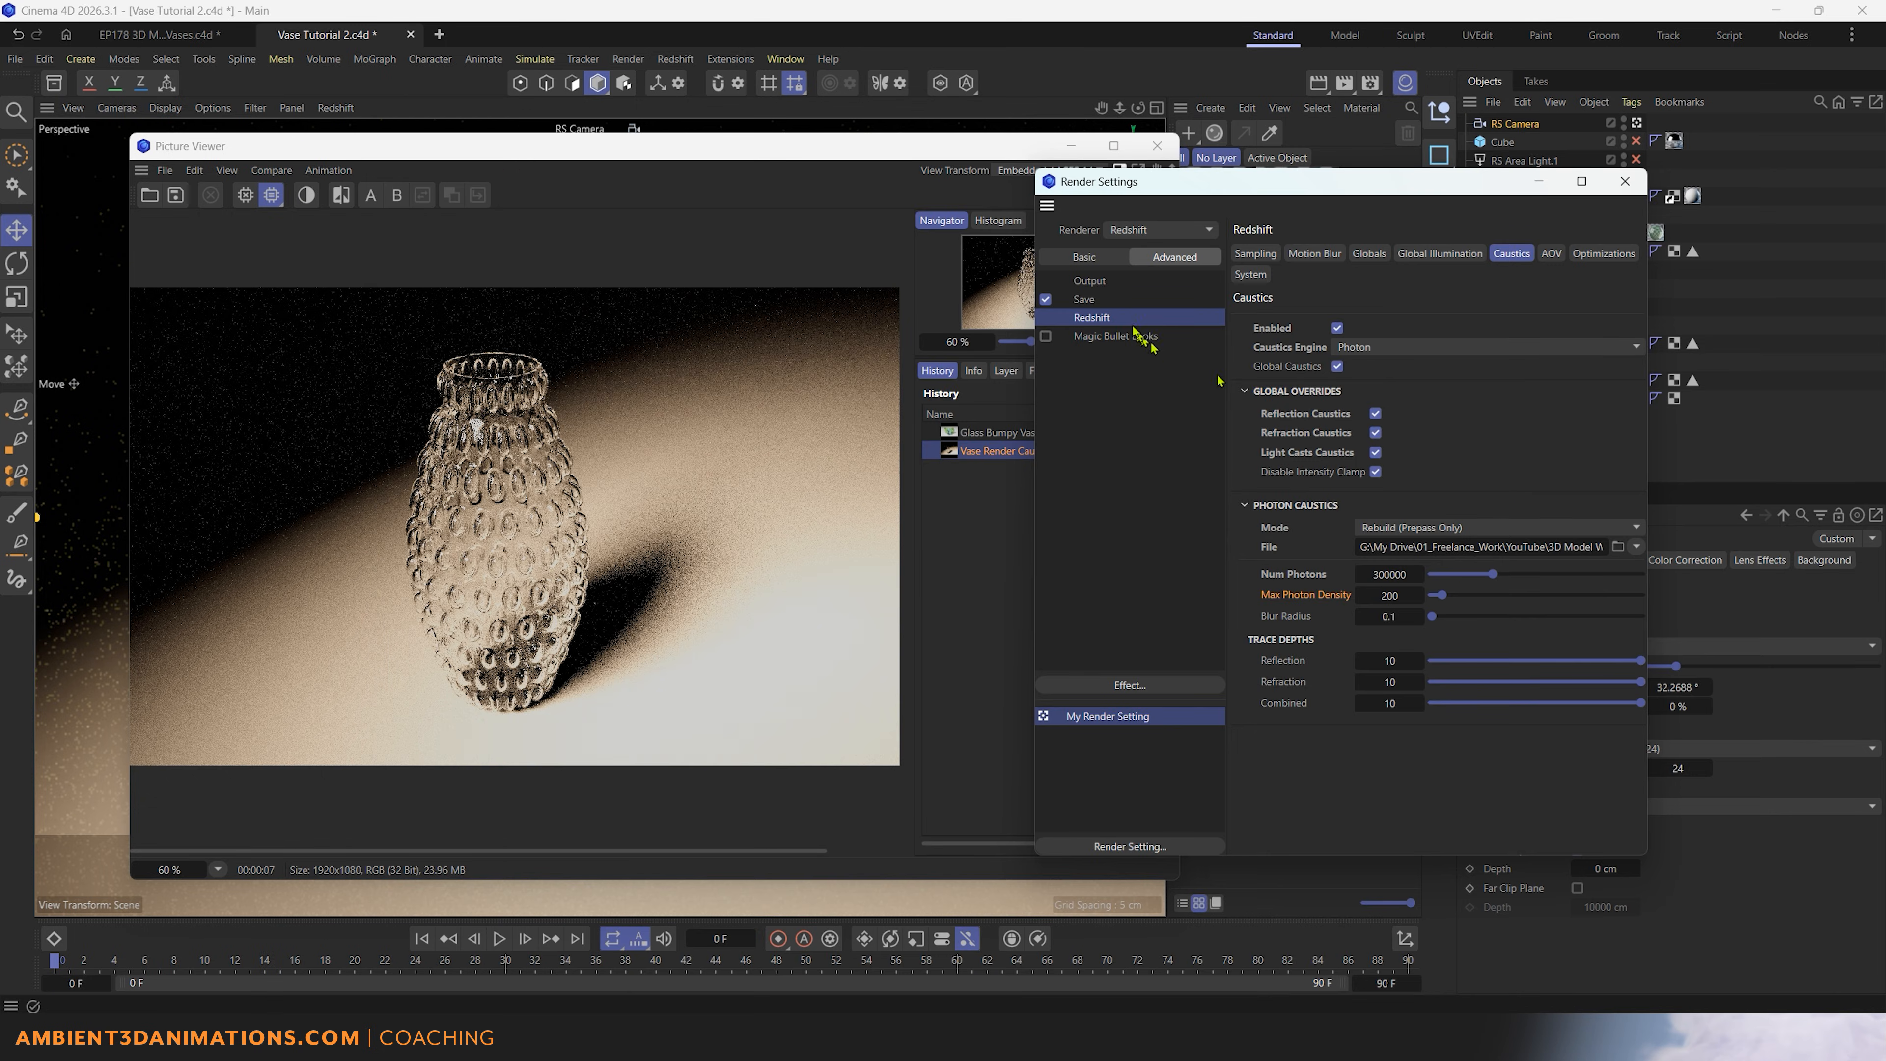
pyautogui.click(1090, 282)
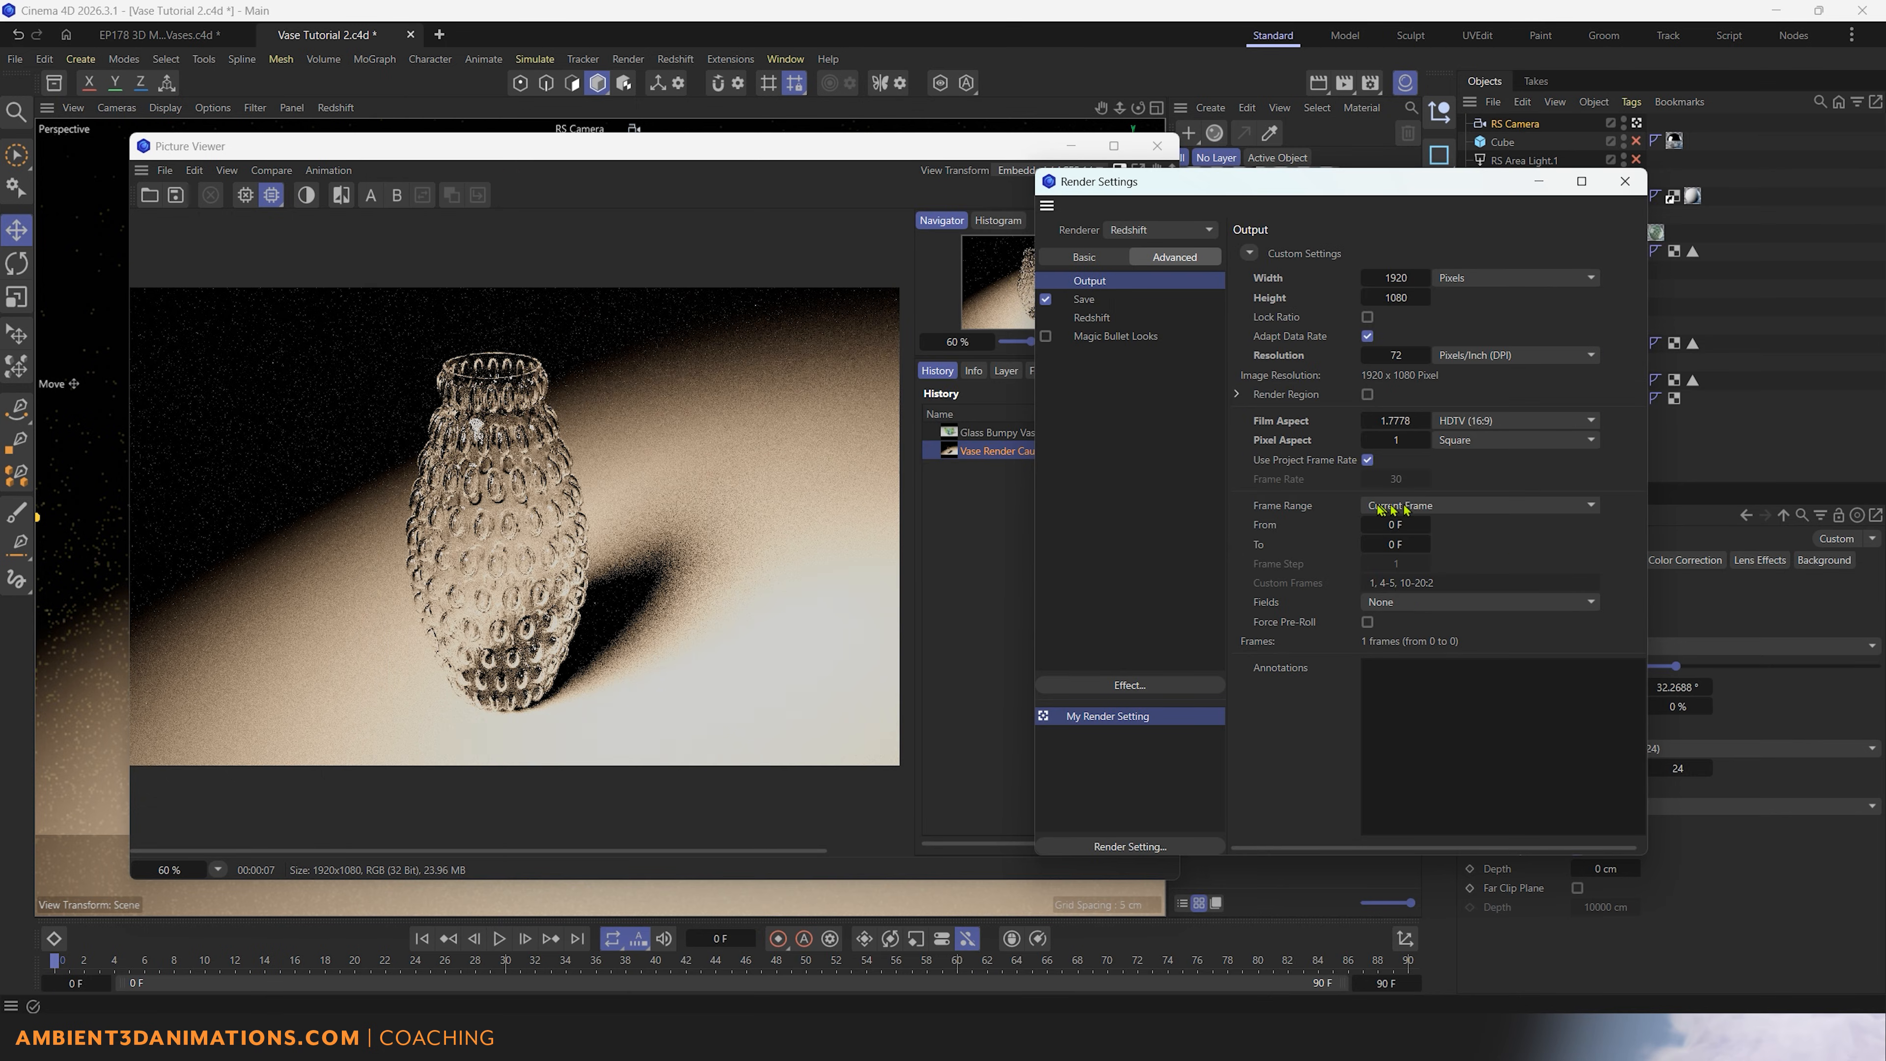
pyautogui.click(1093, 318)
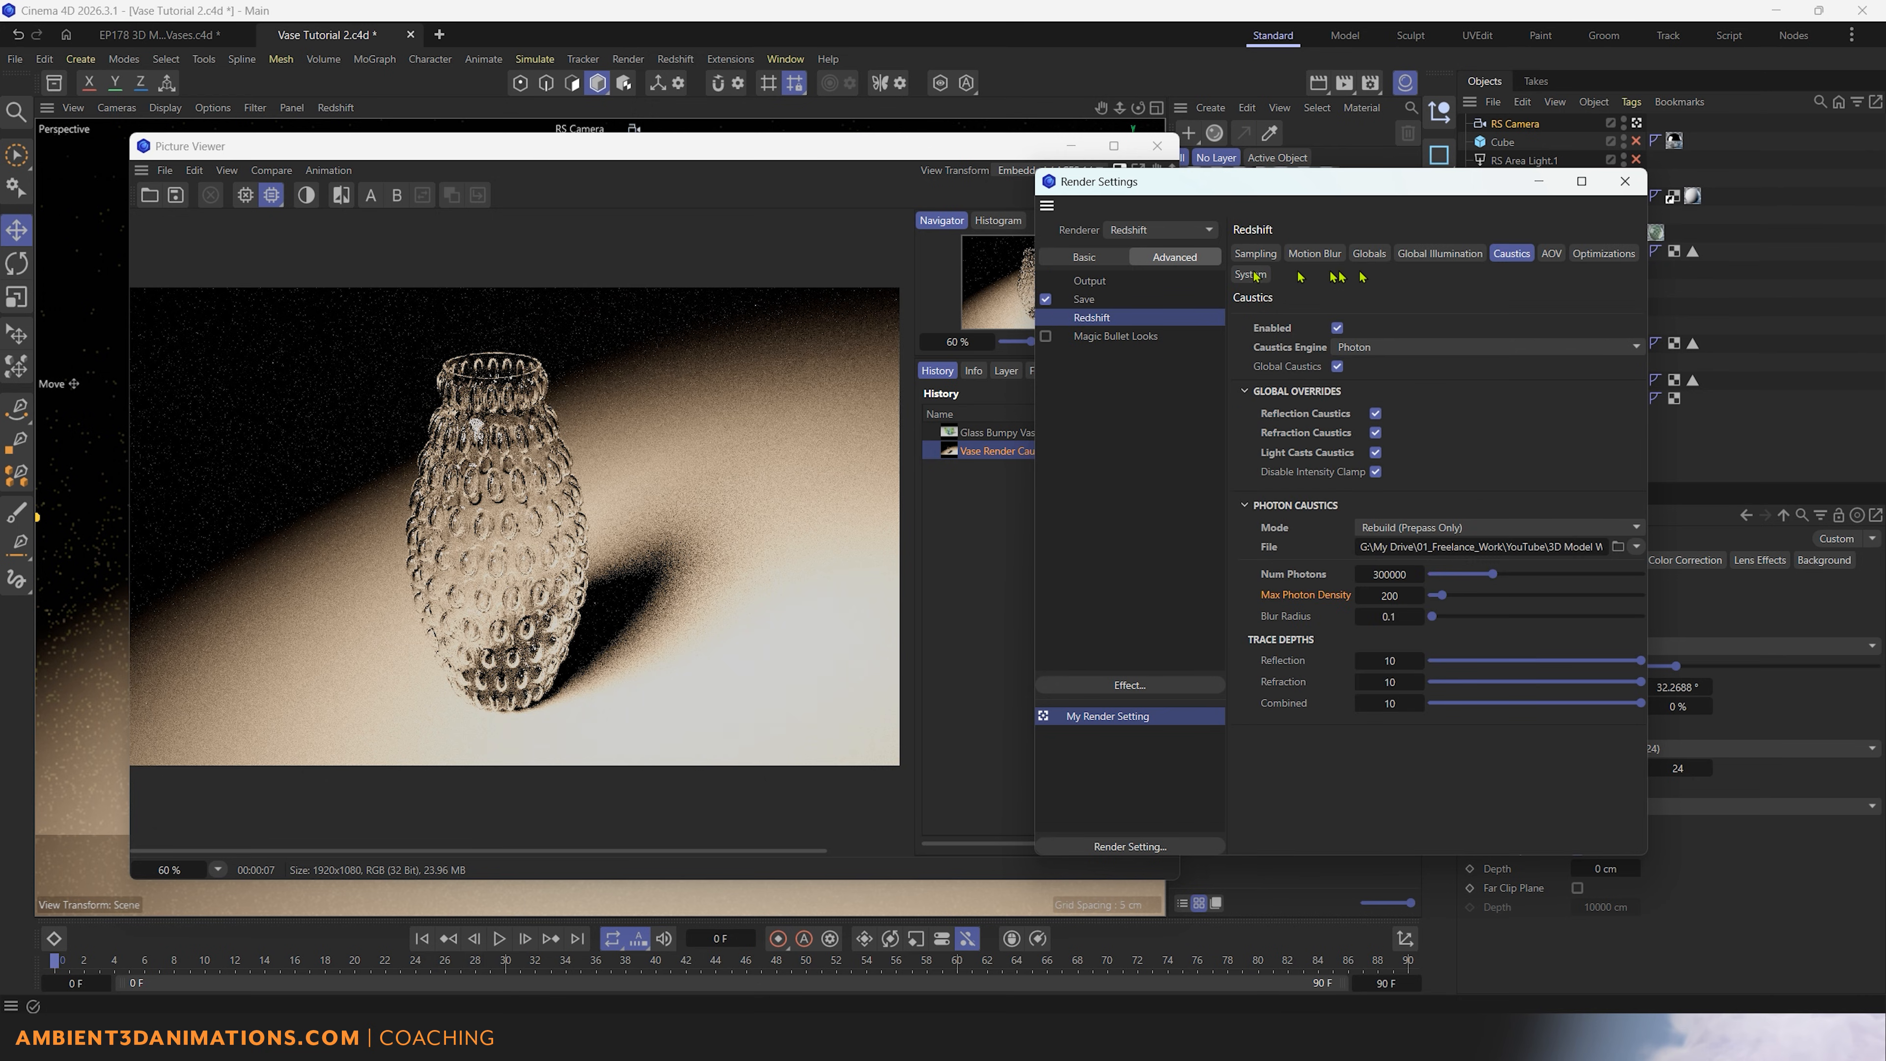
# Step: Set the Photon Caustics mode to Rebuild and render the vase to the Picture Viewer again, overwriting the existing file
pyautogui.click(1454, 528)
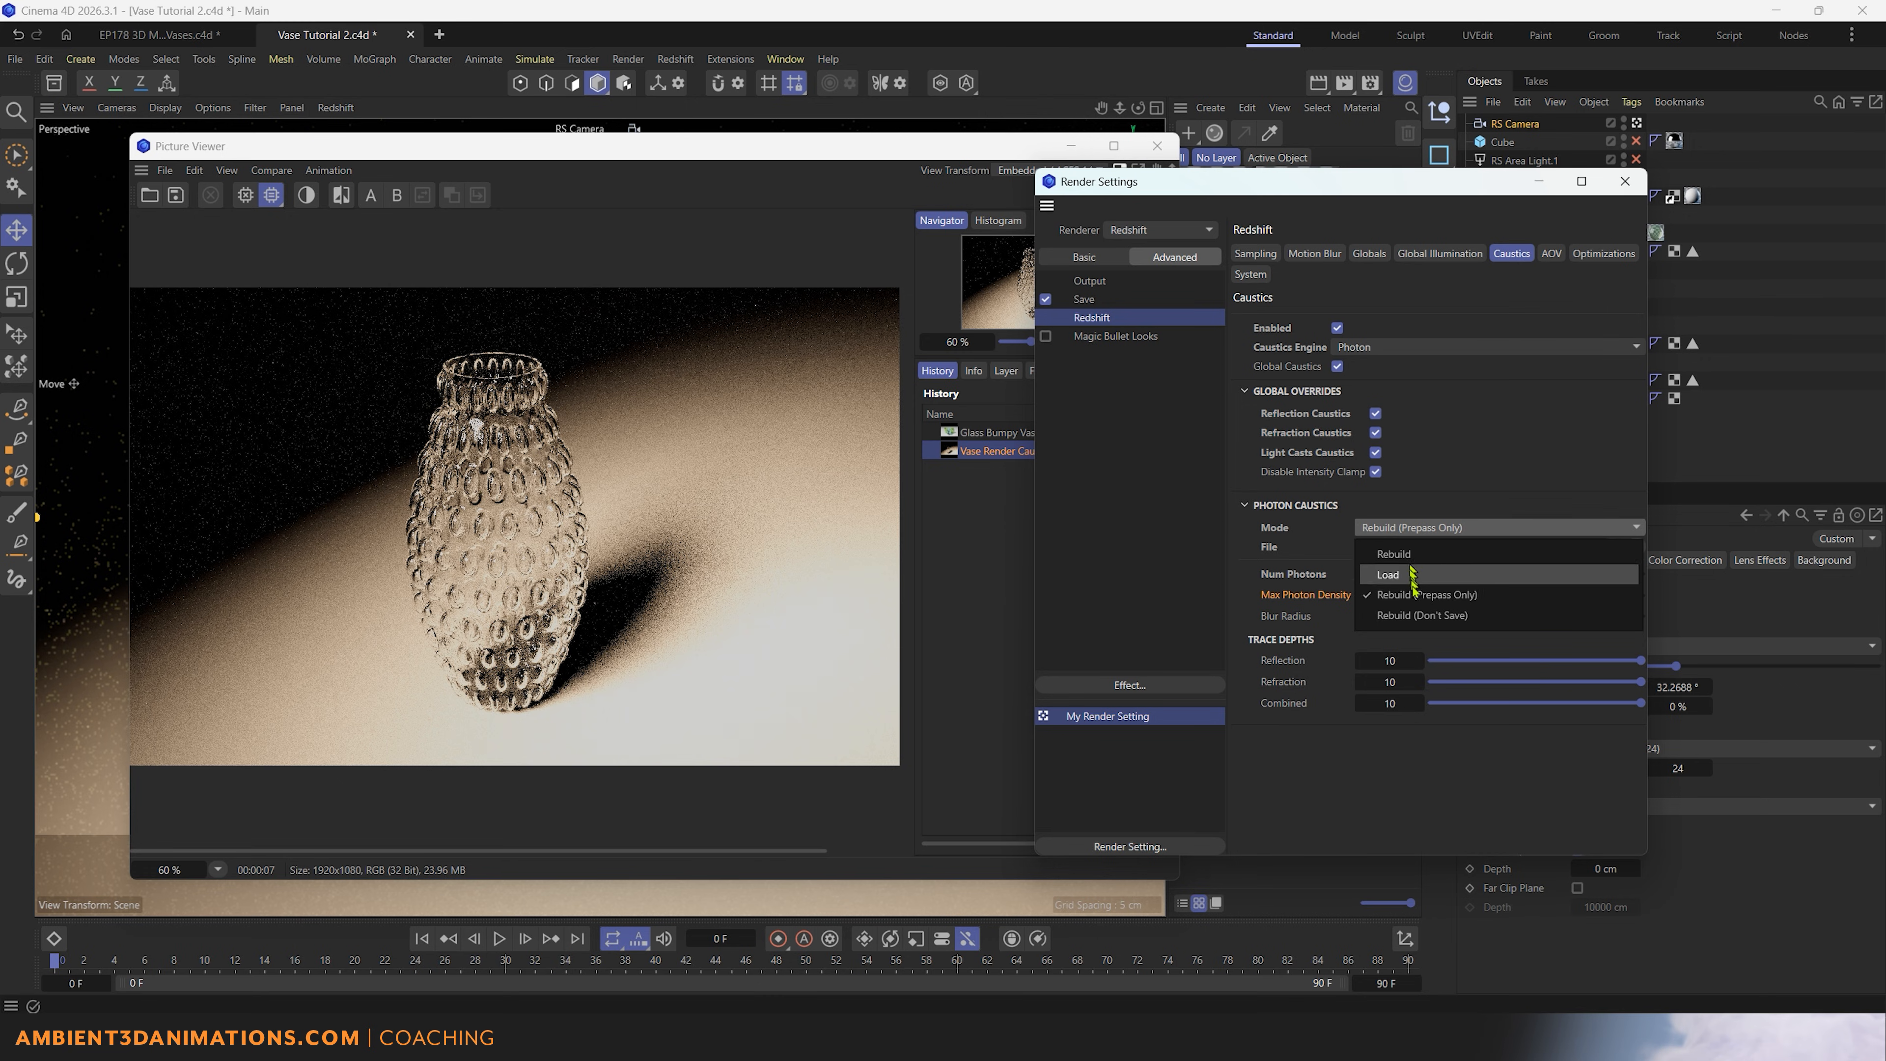
pyautogui.click(1408, 558)
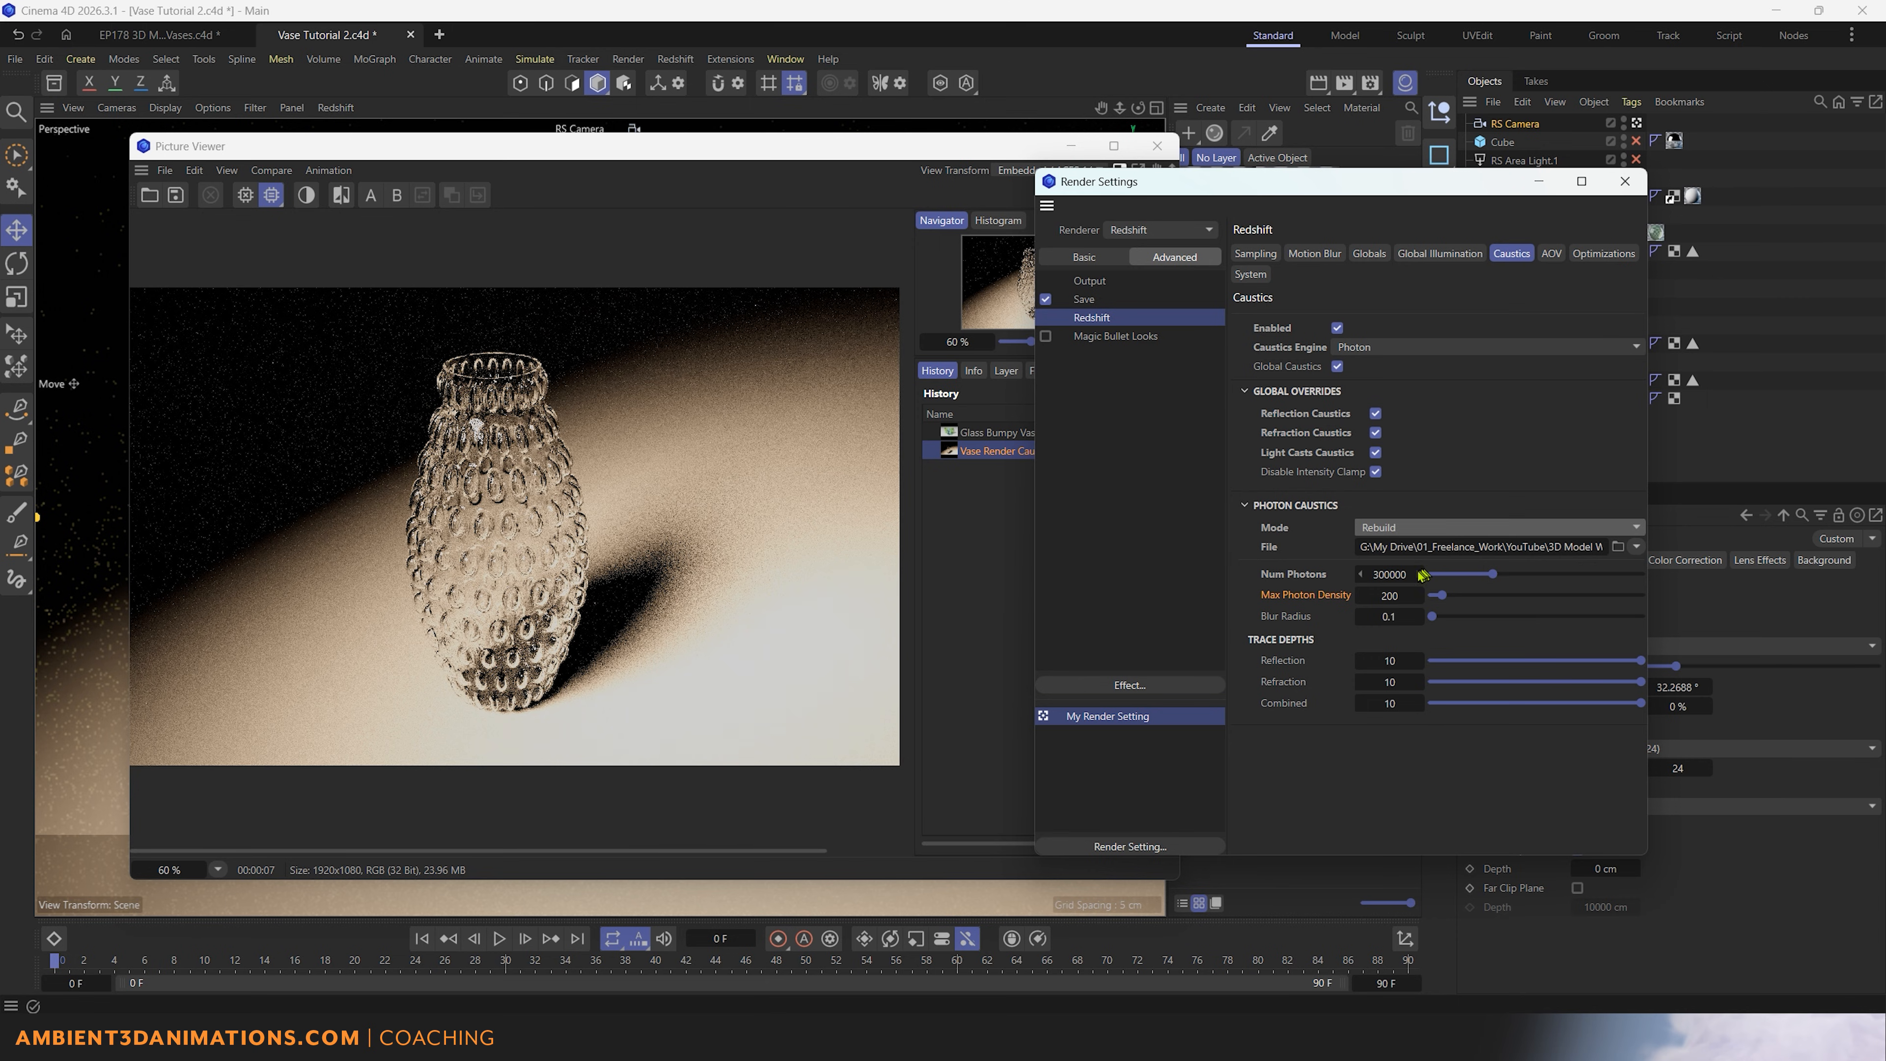
pyautogui.click(1351, 90)
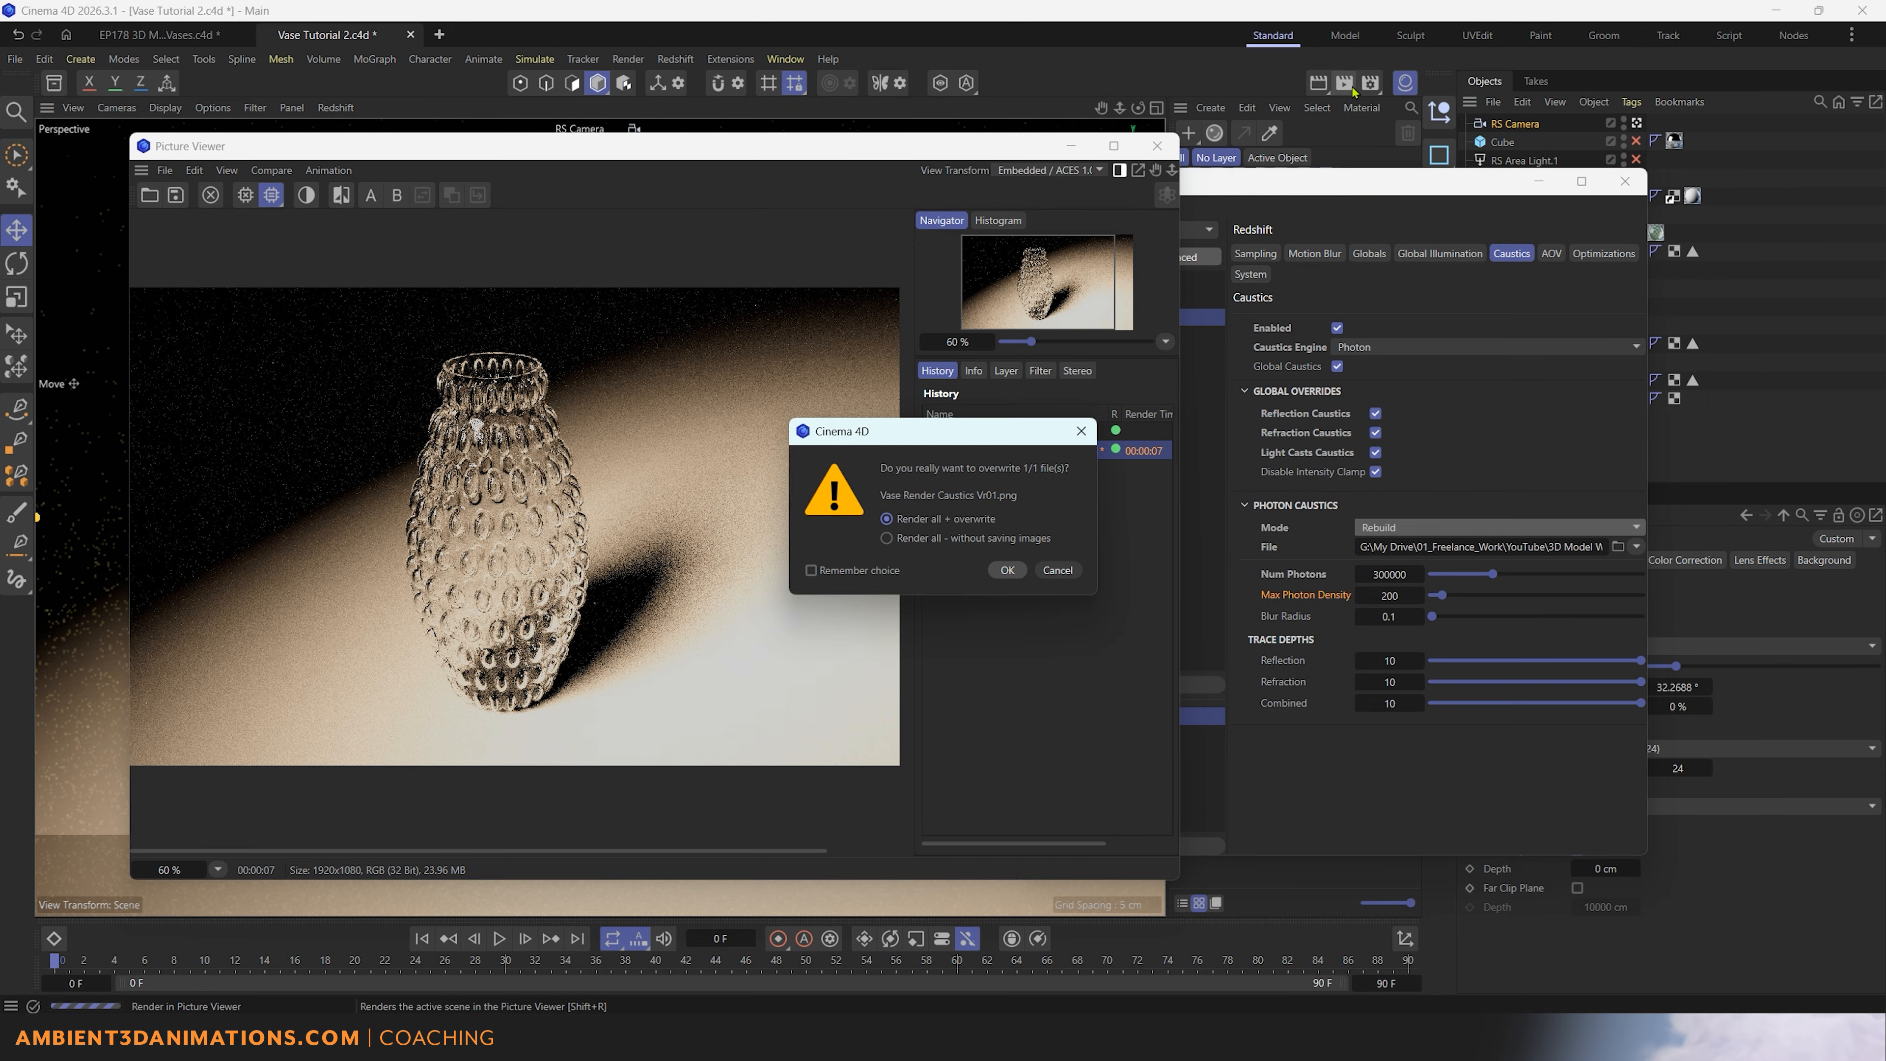
pyautogui.click(1006, 571)
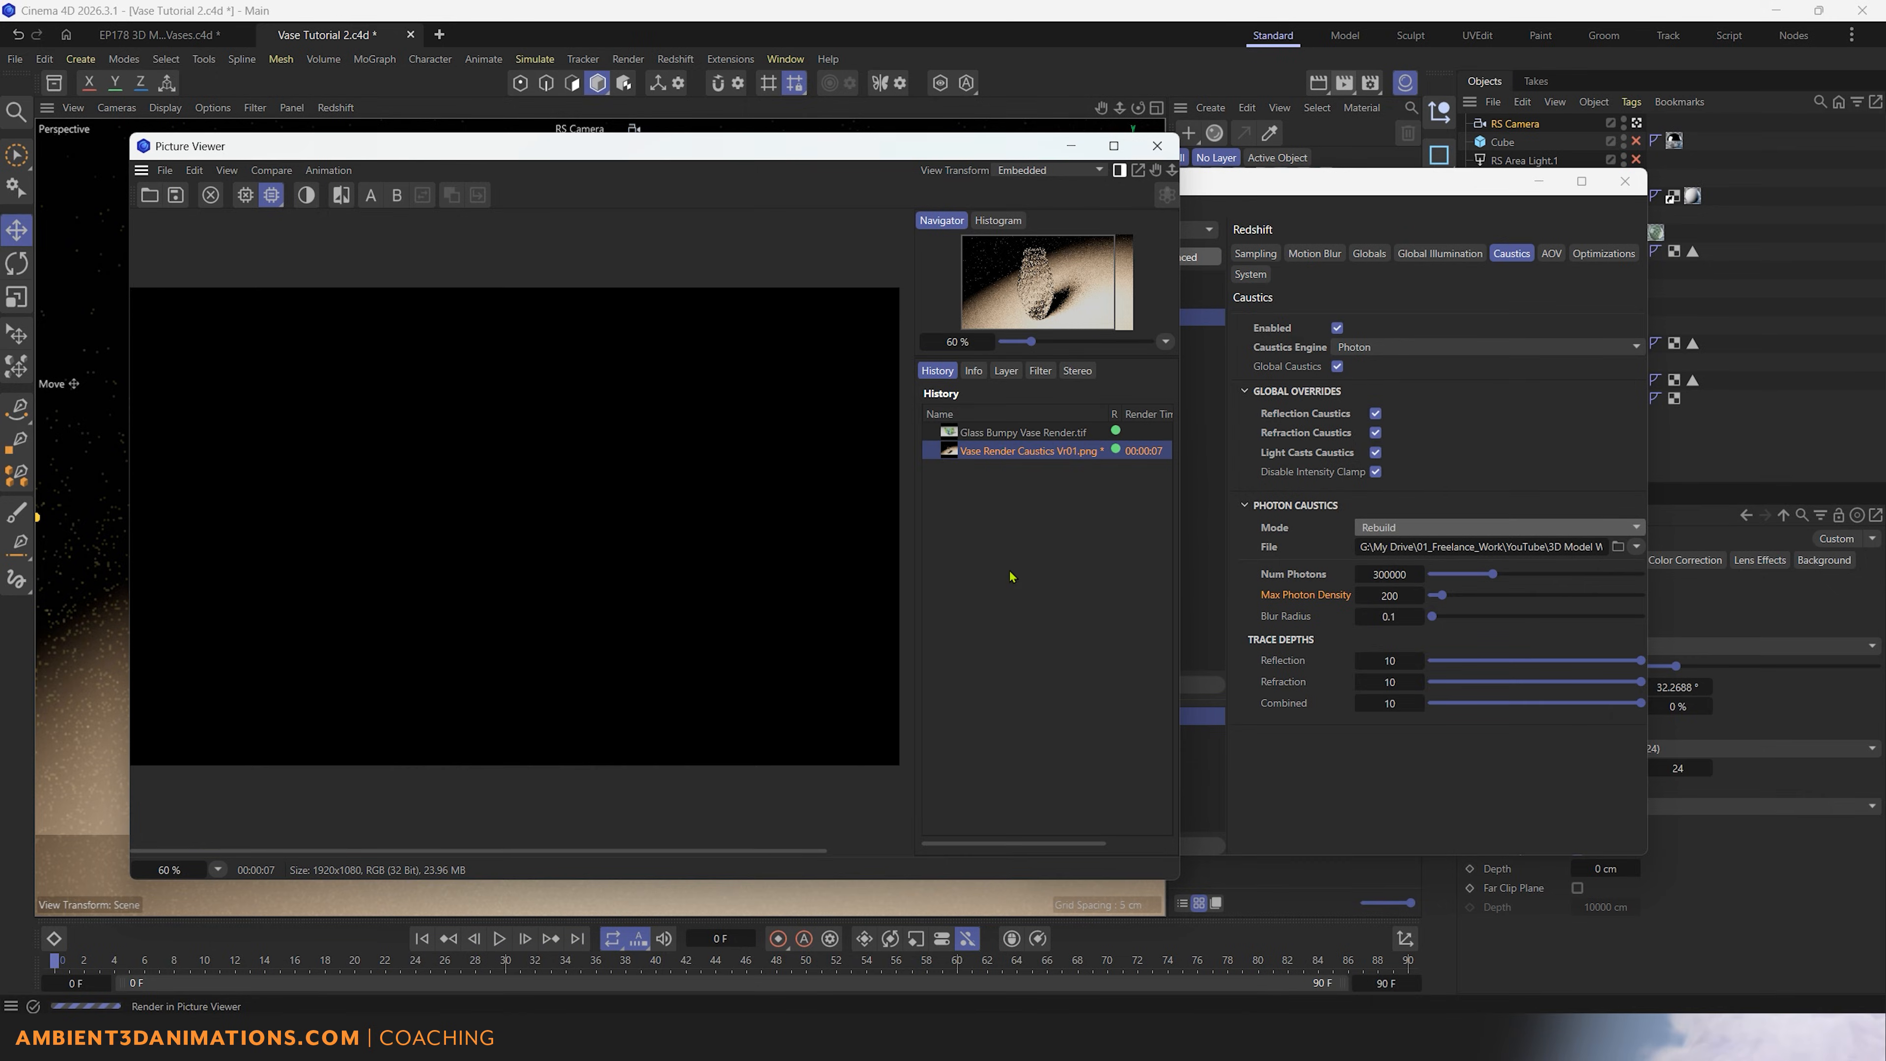
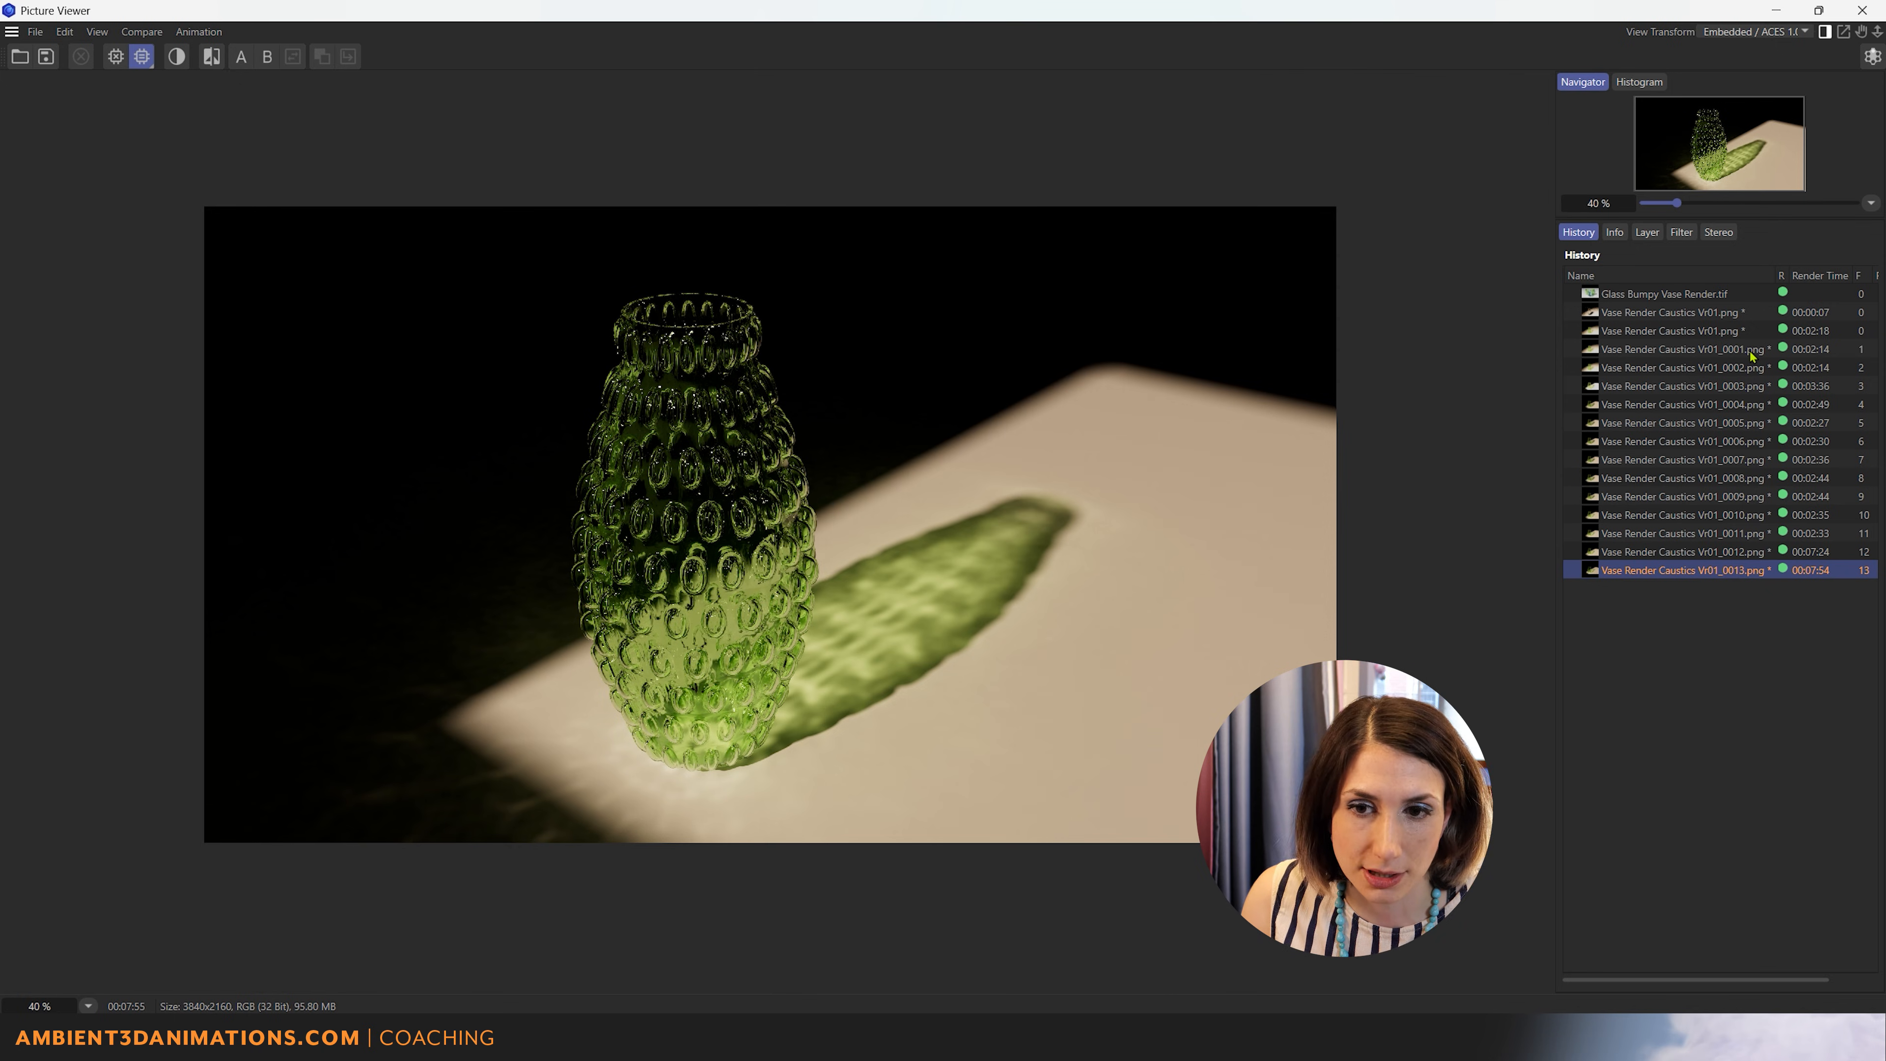
# Step: Compare the Vr01_0001 and Vr01_0002 renders up close and check them against the Redshift photon caustics settings
pyautogui.click(1751, 356)
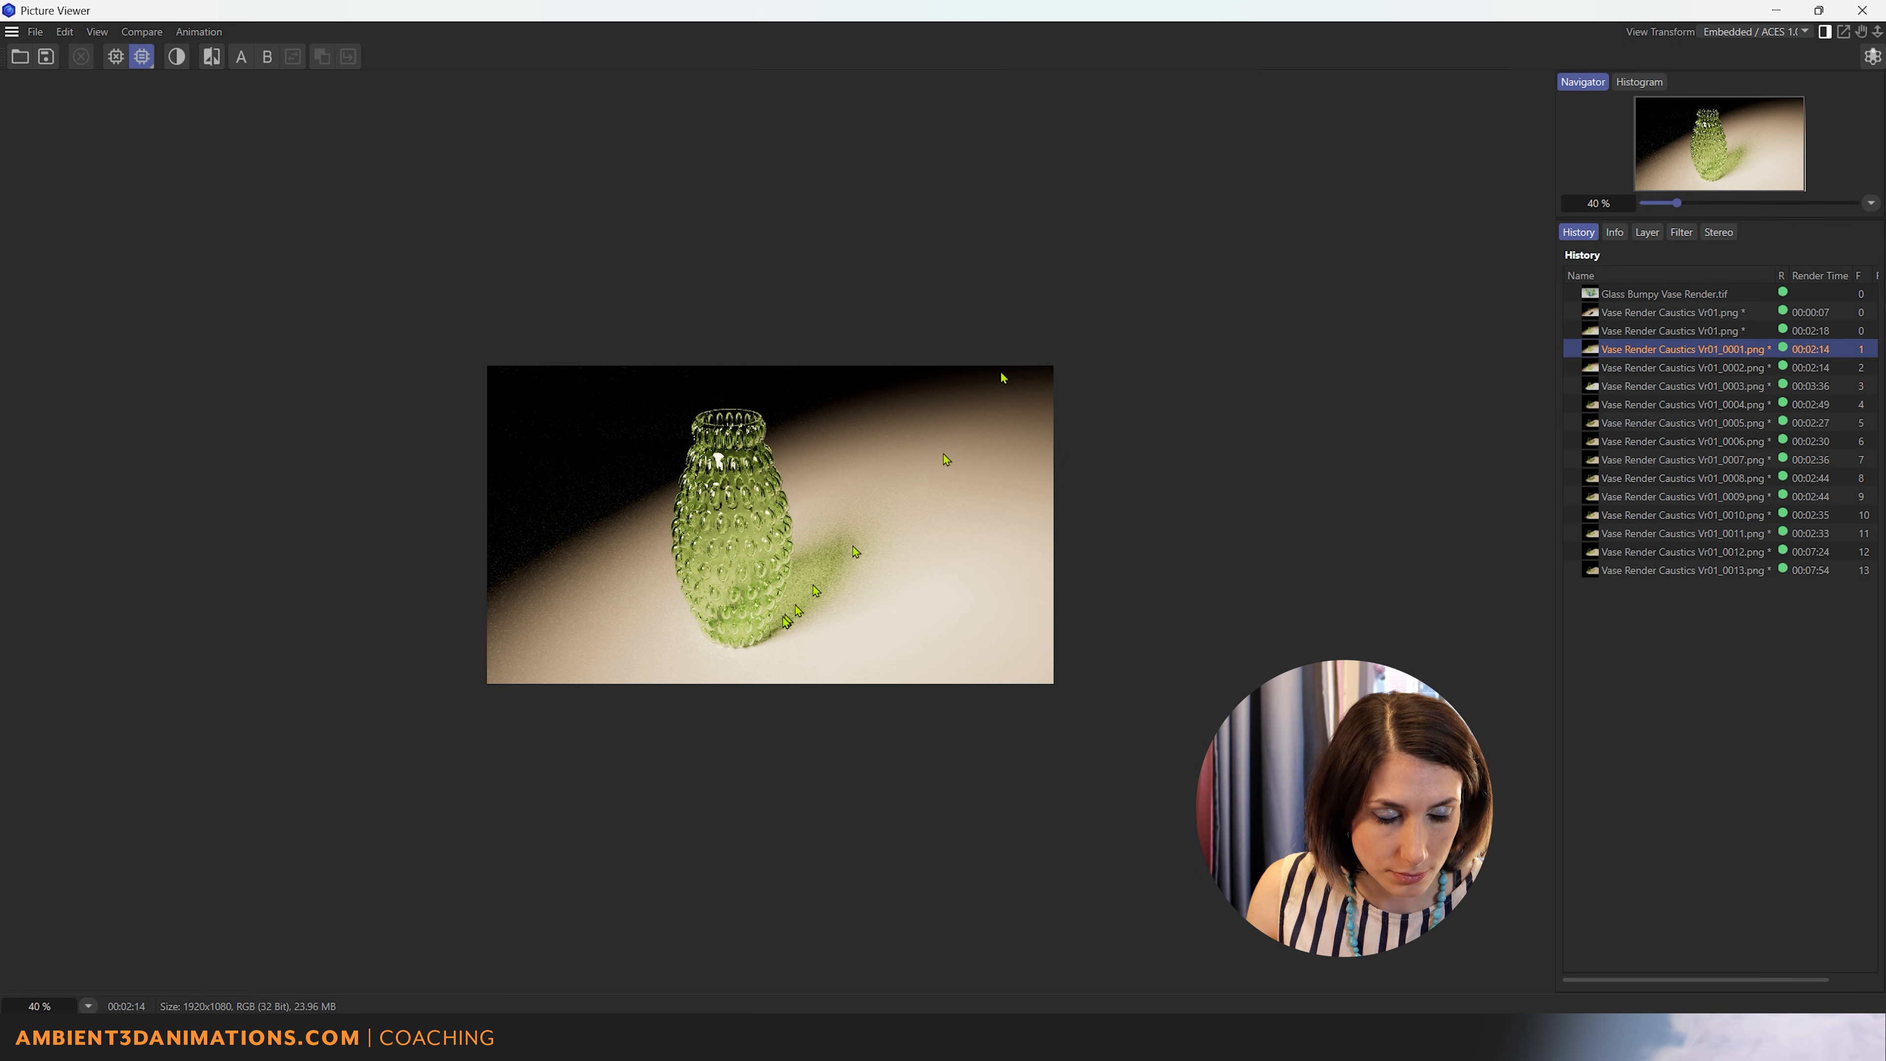
pyautogui.scroll(1, 761, 598)
pyautogui.scroll(3, 762, 600)
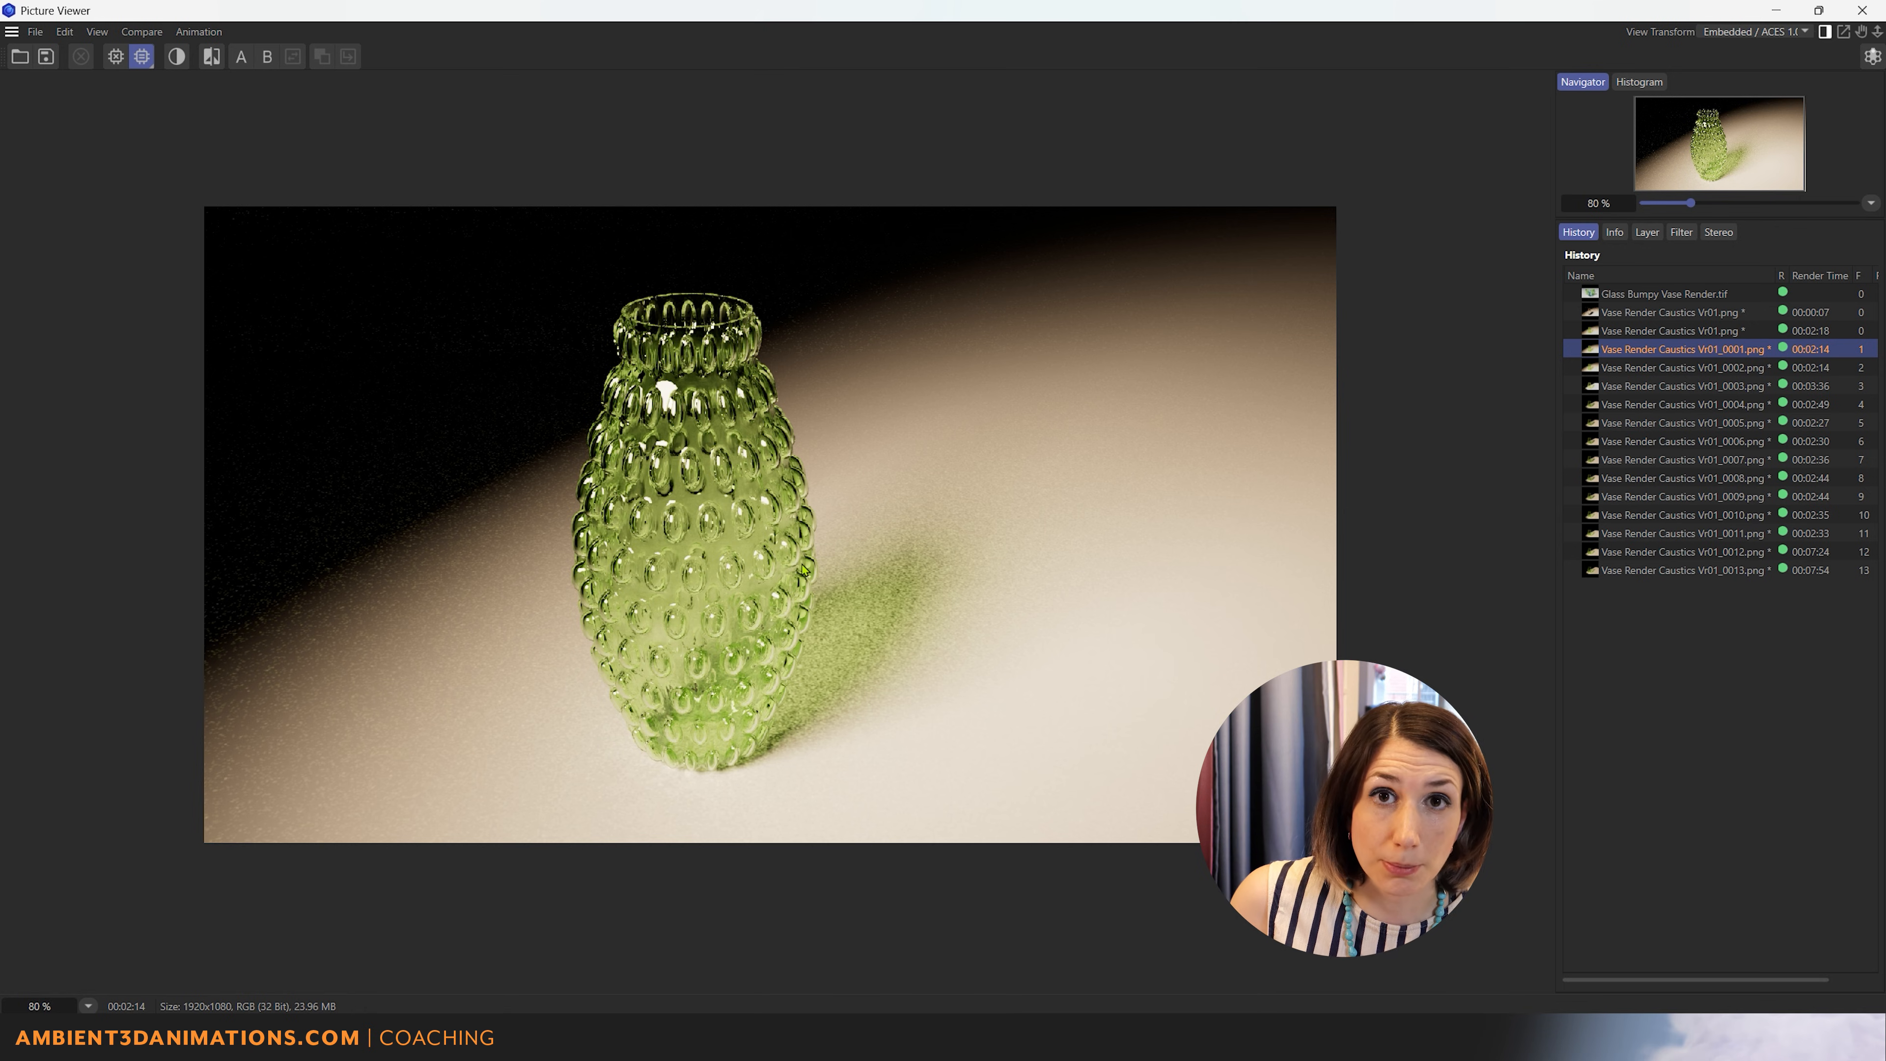
pyautogui.click(1738, 376)
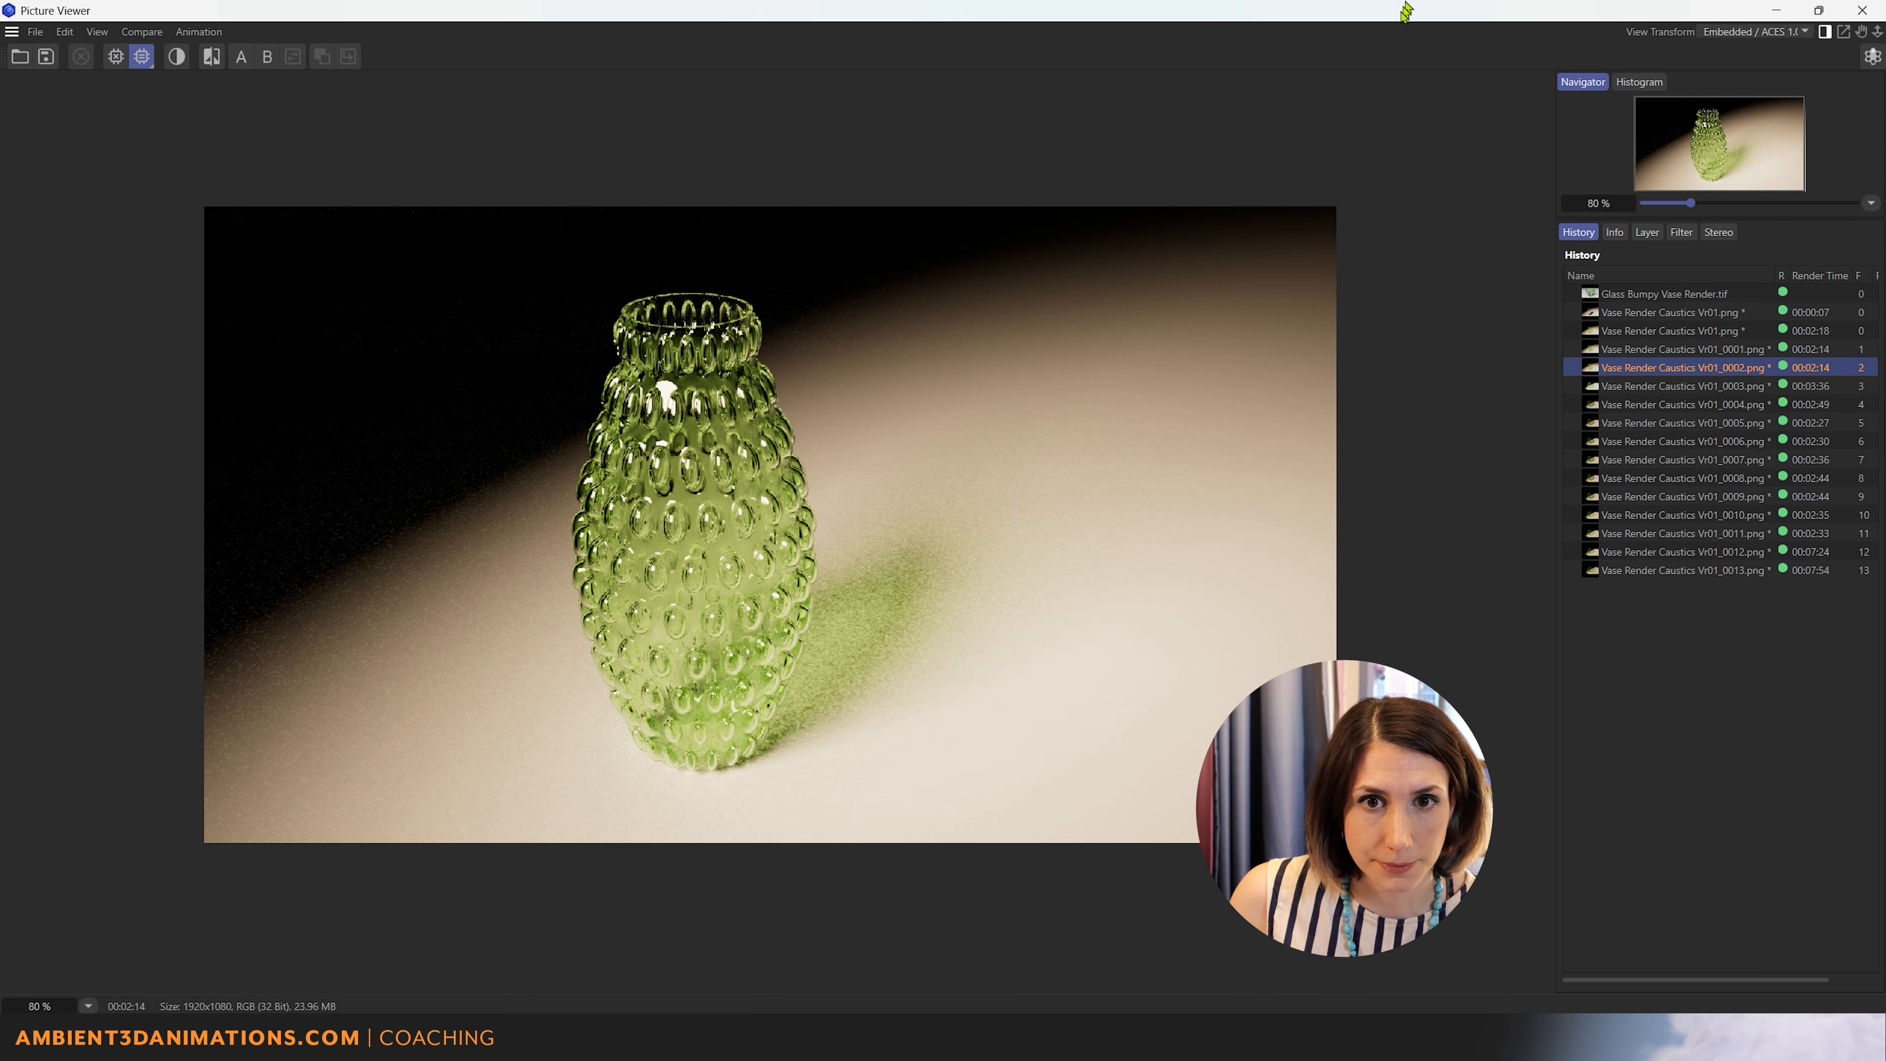
pyautogui.moveTo(1406, 10); pyautogui.dragTo(1238, 189)
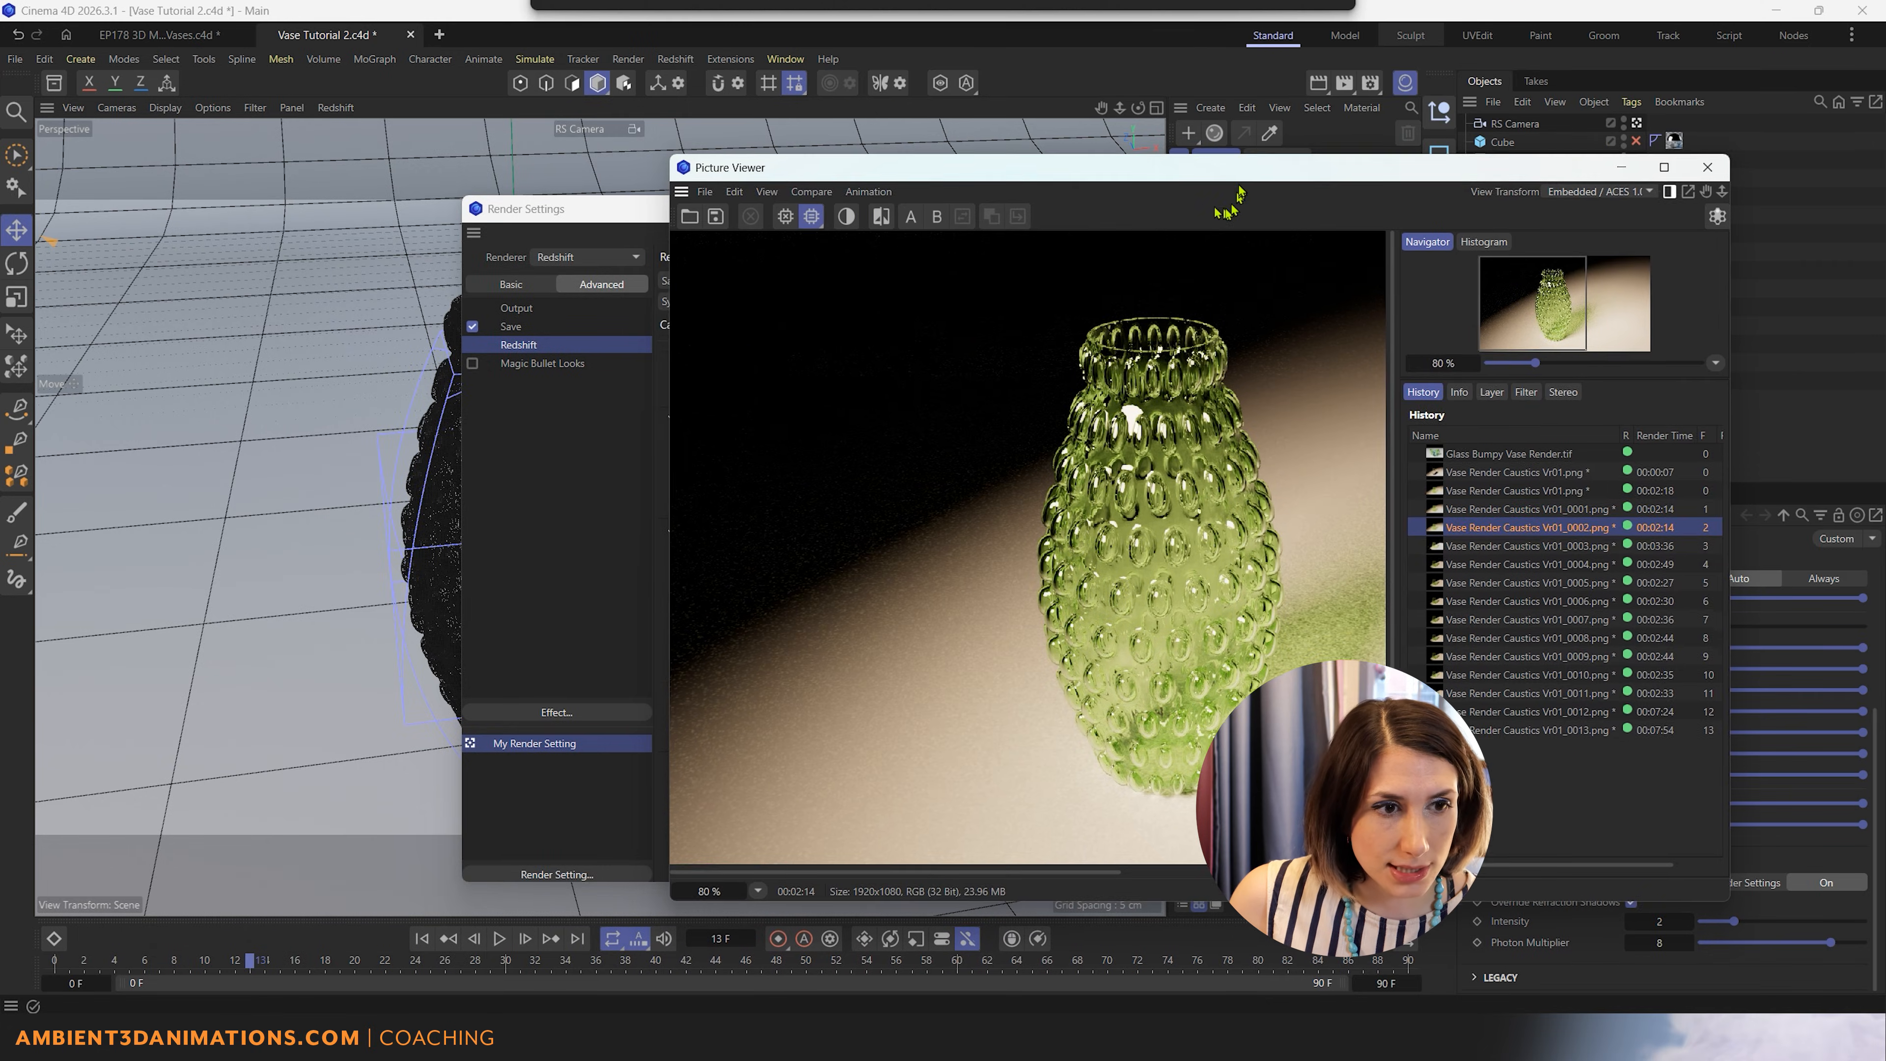
pyautogui.click(496, 515)
pyautogui.click(528, 345)
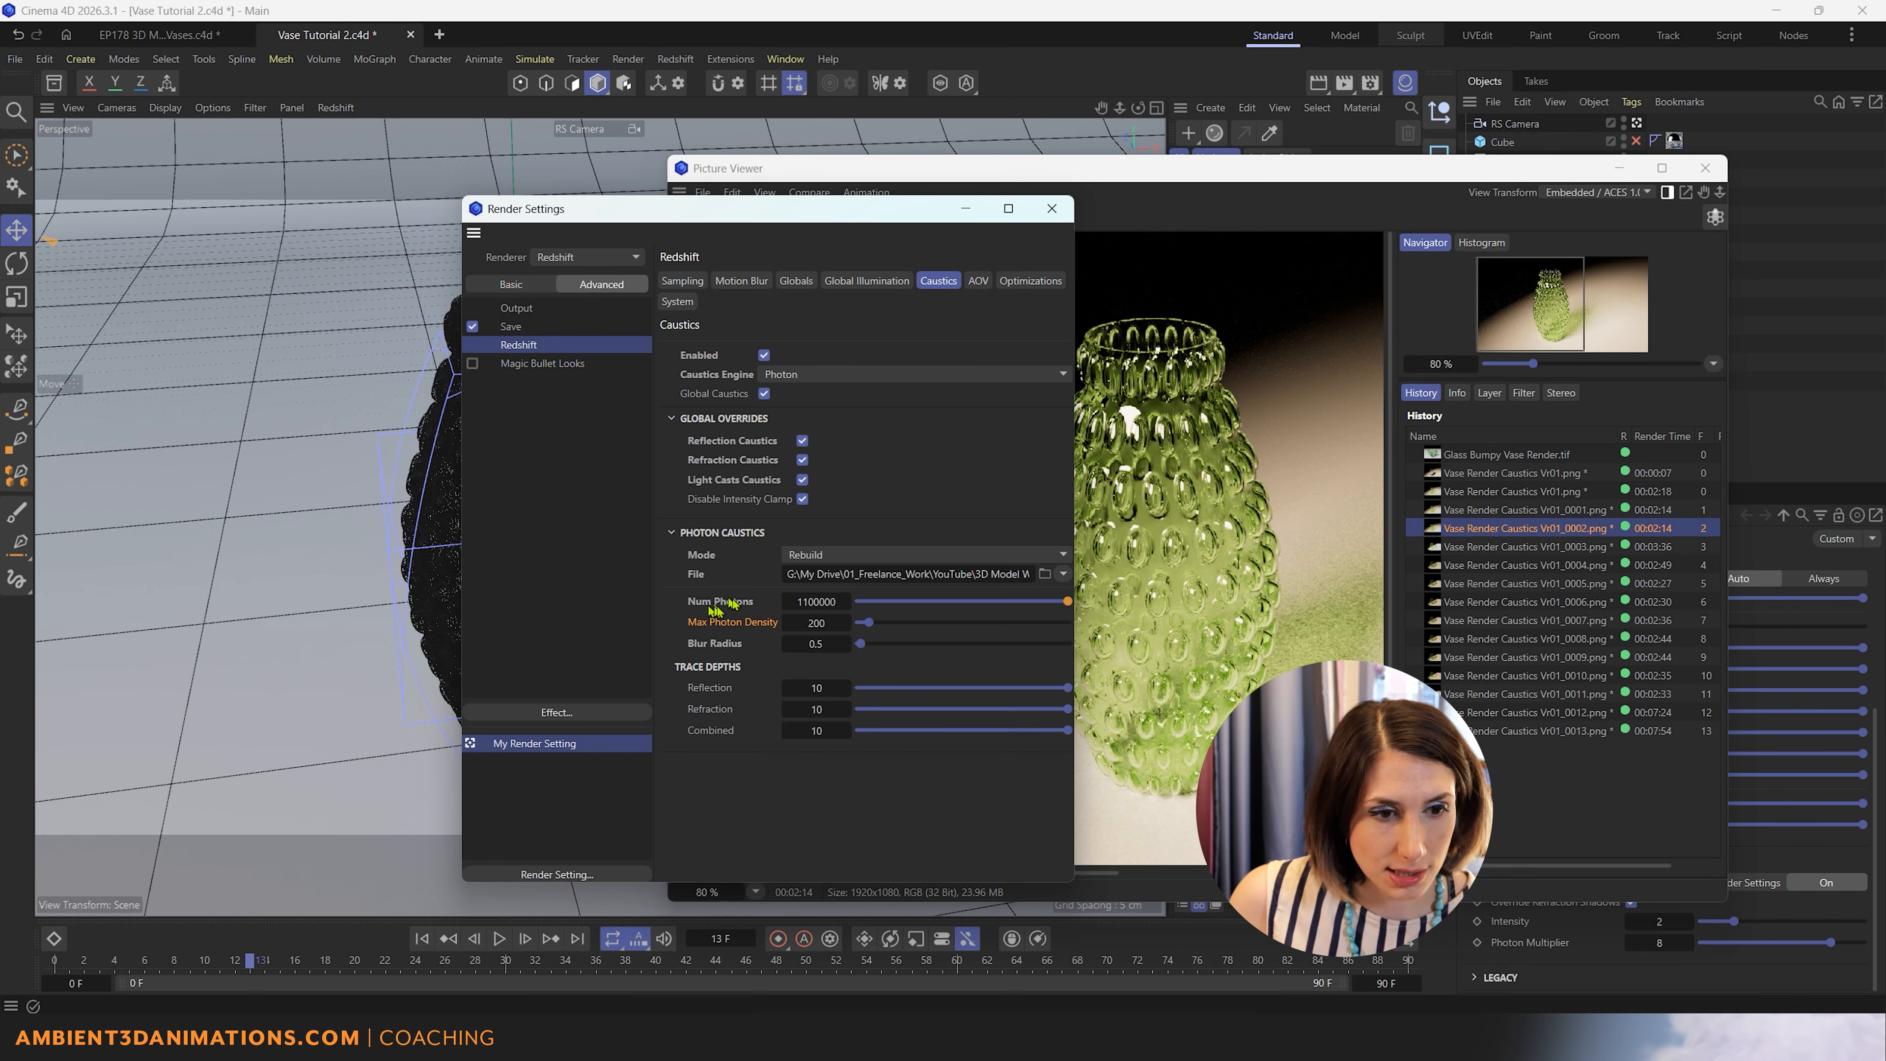
pyautogui.moveTo(905, 218); pyautogui.dragTo(558, 213)
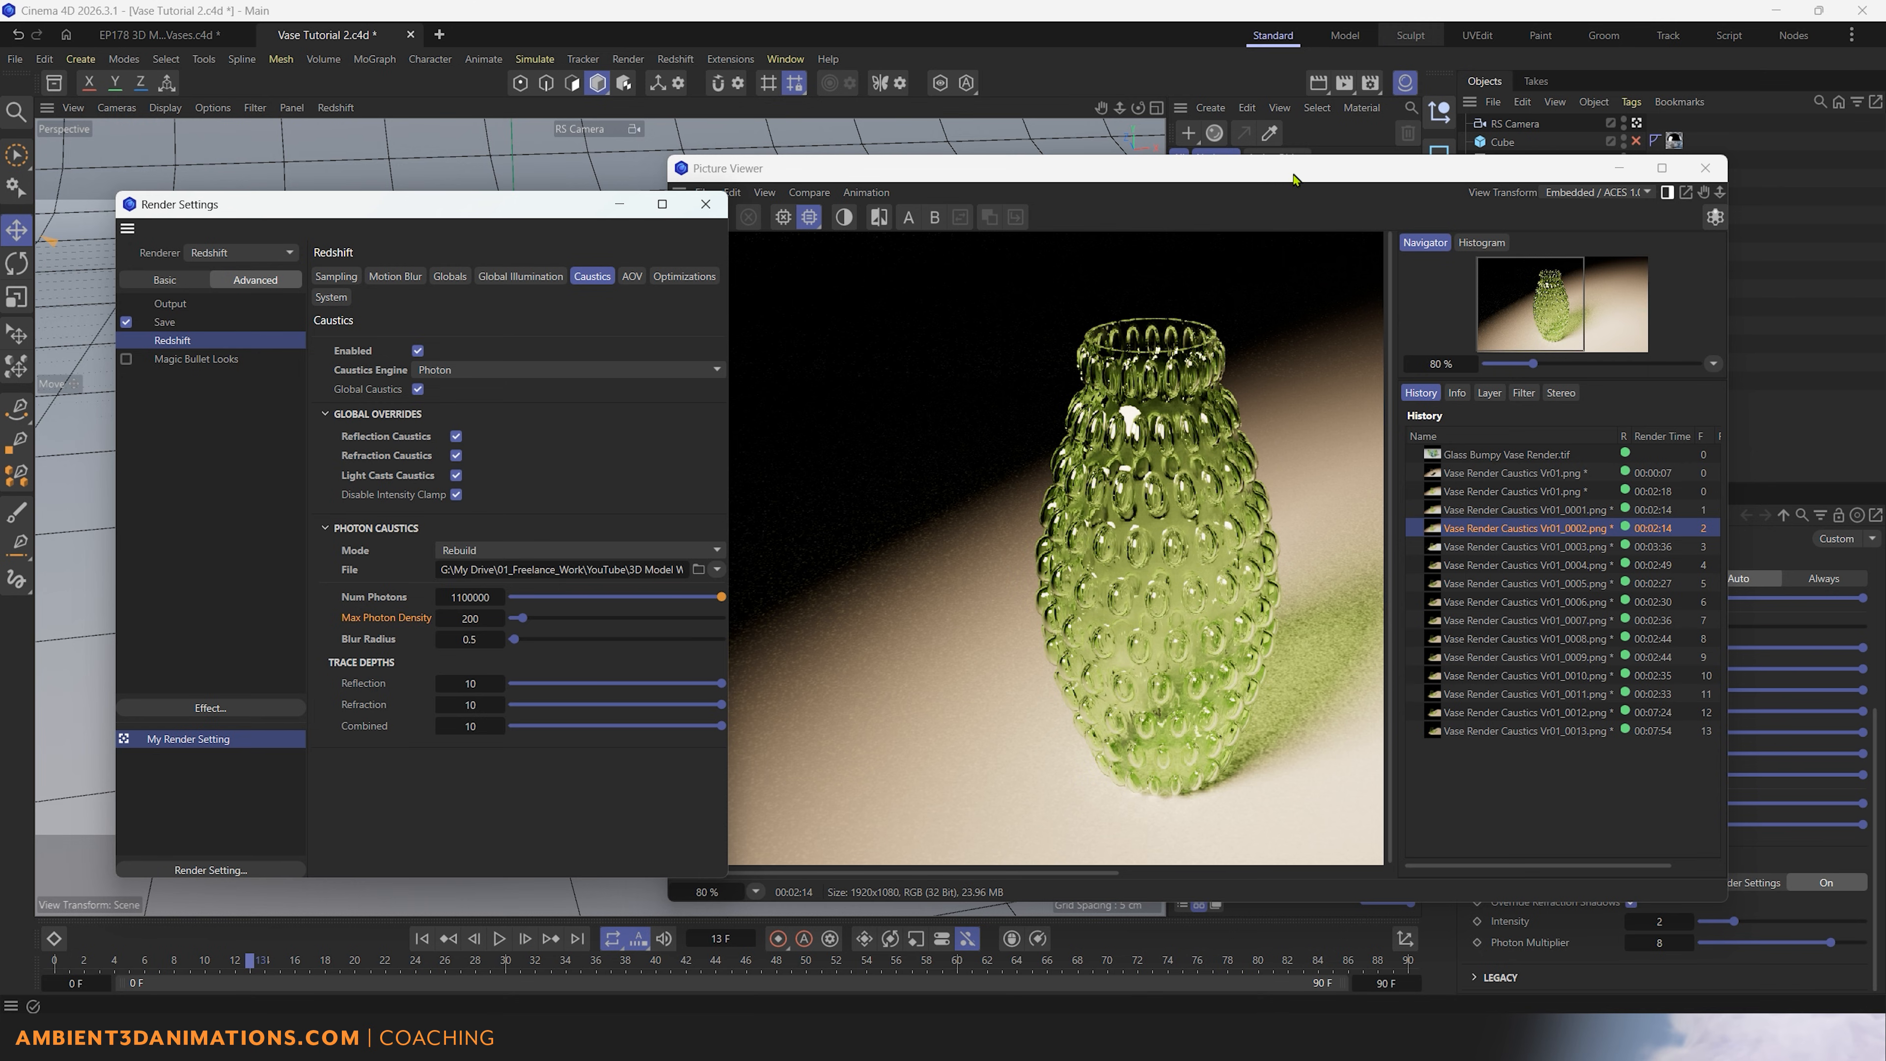
pyautogui.doubleClick(1336, 168)
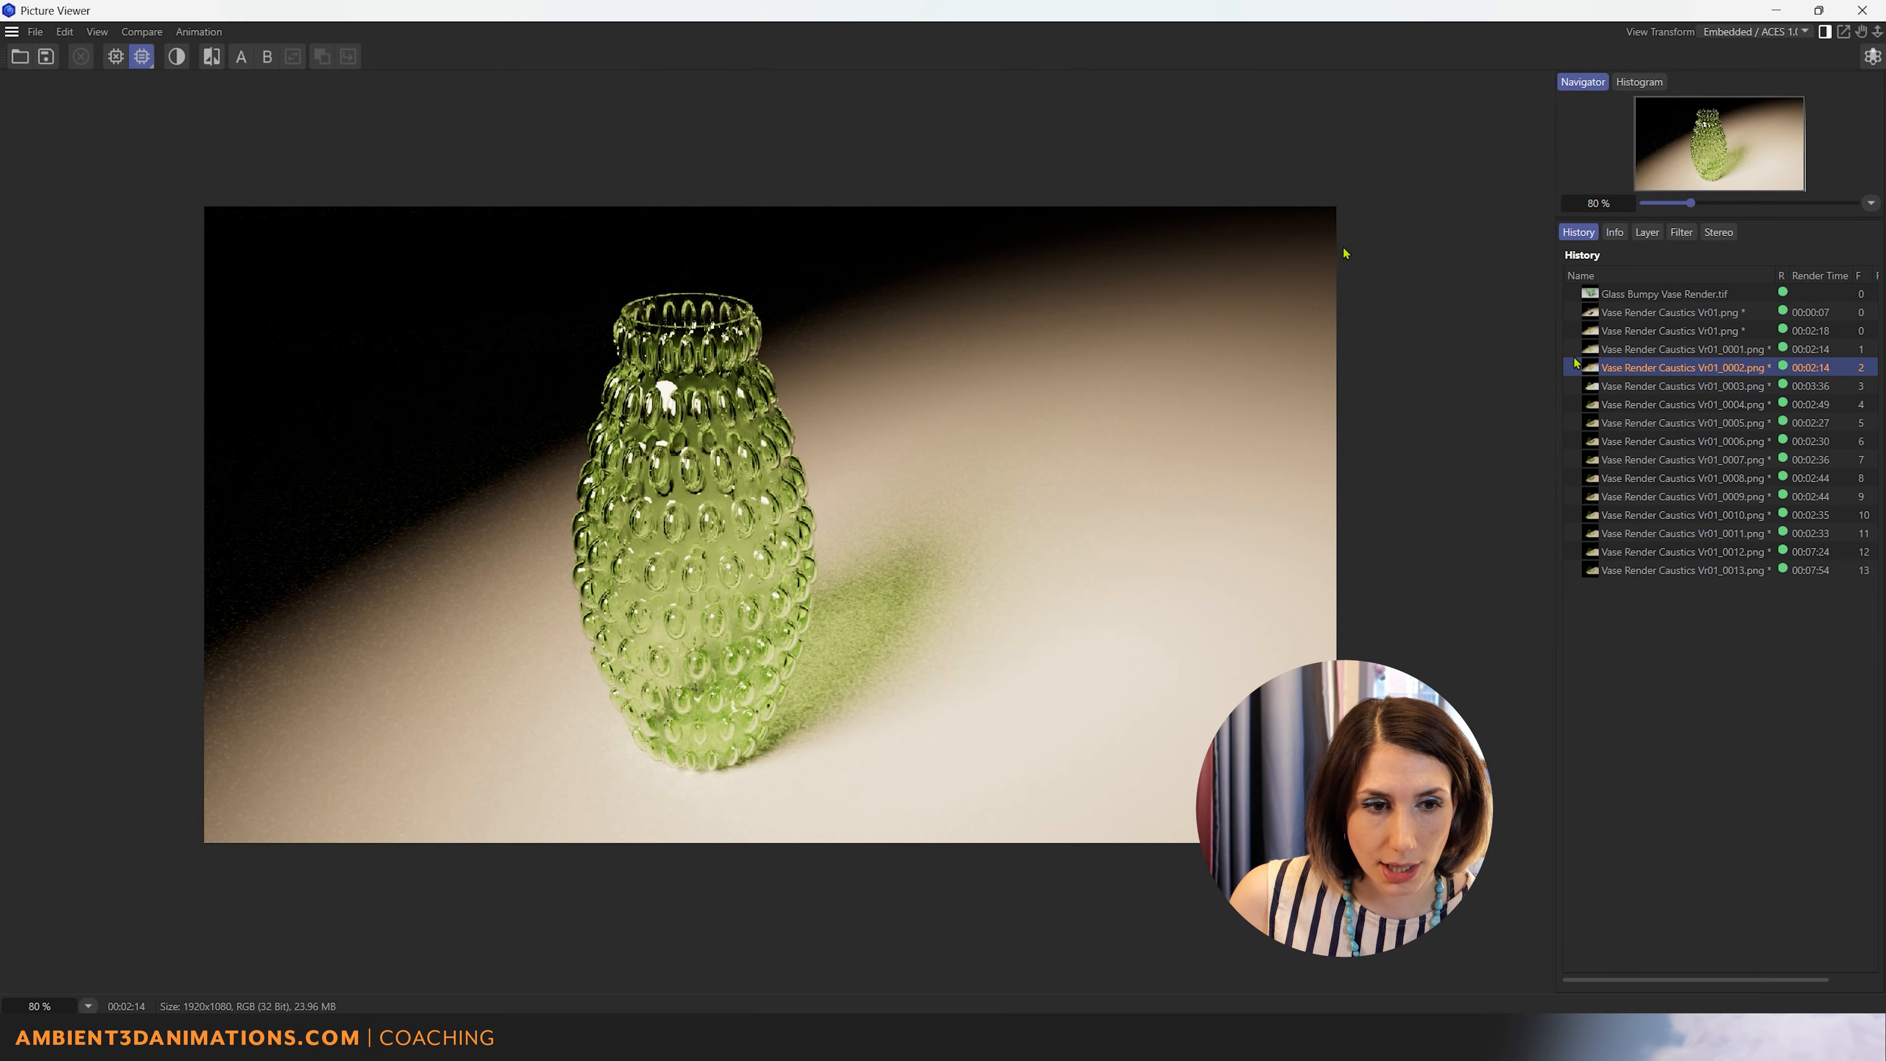
# Step: View the Vr01_0003 and Vr01_0004 renders and examine the caustics around the vase's base up close in Vr01_0004
pyautogui.click(1737, 386)
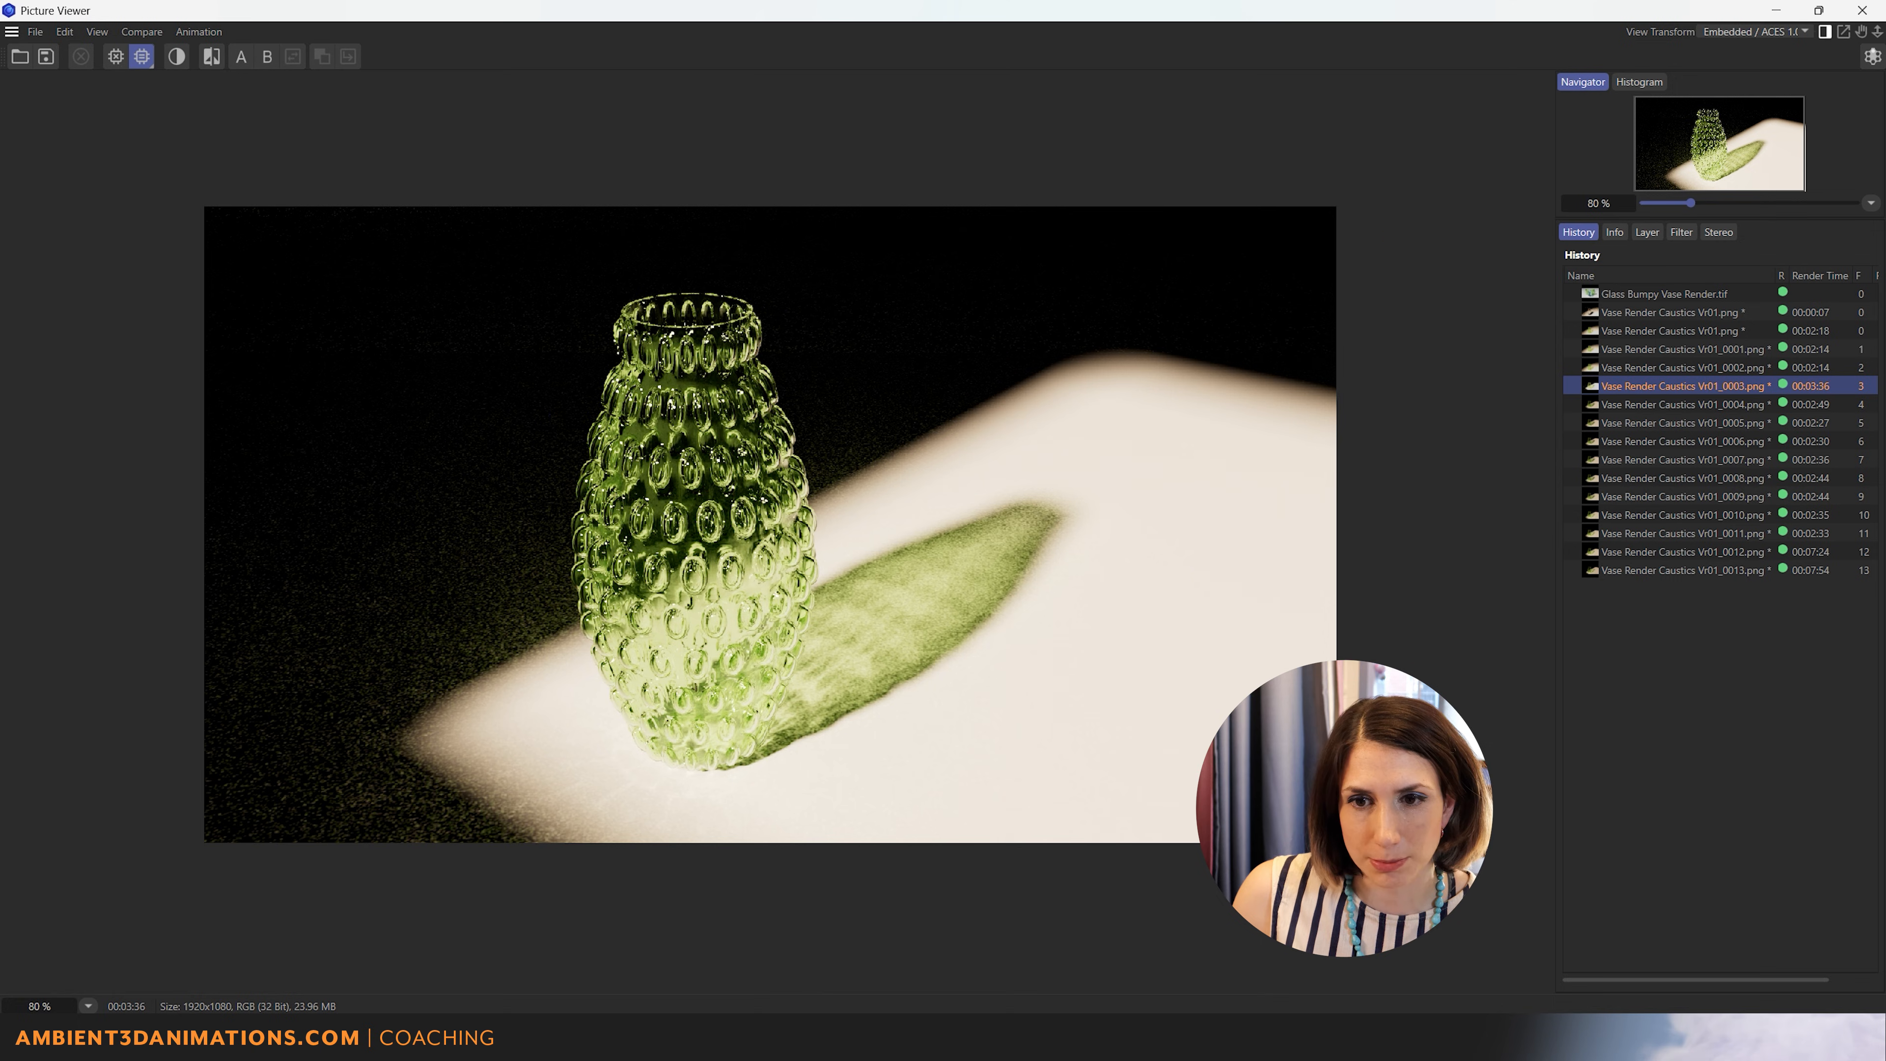
pyautogui.click(1689, 406)
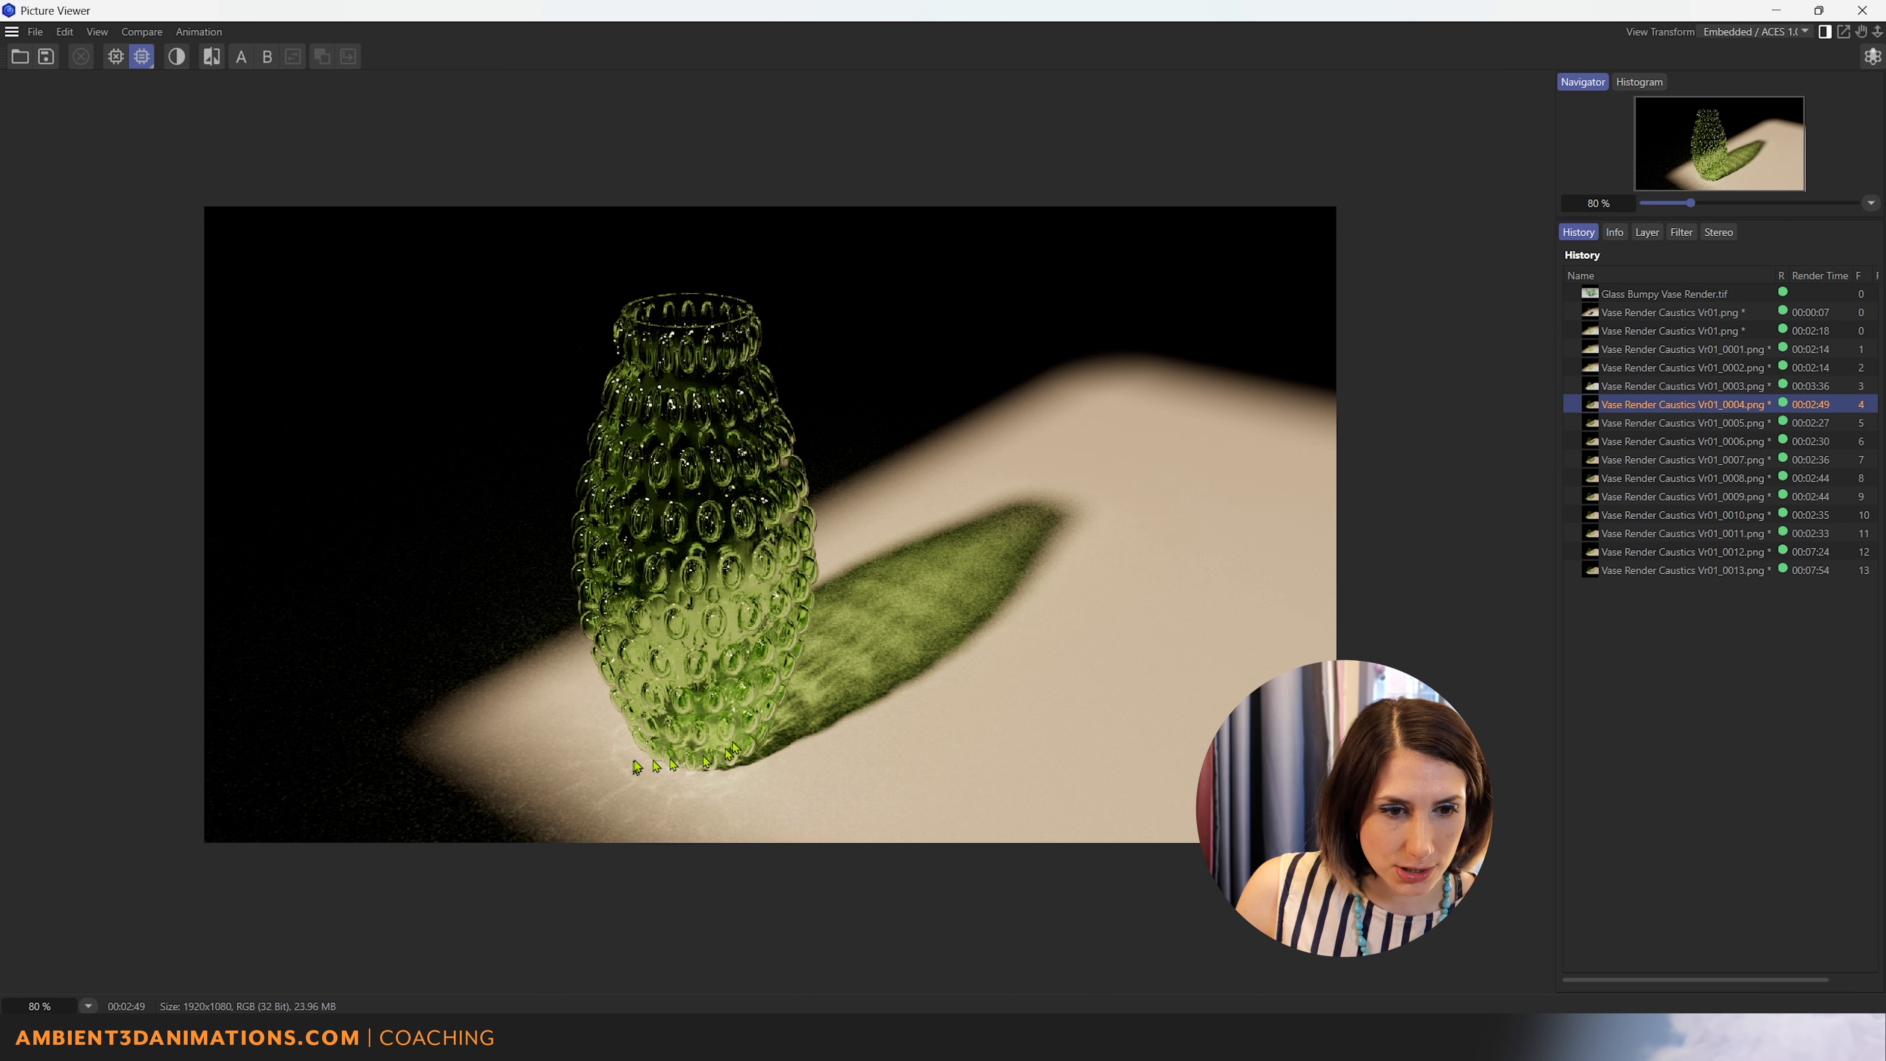
pyautogui.scroll(5, 654, 817)
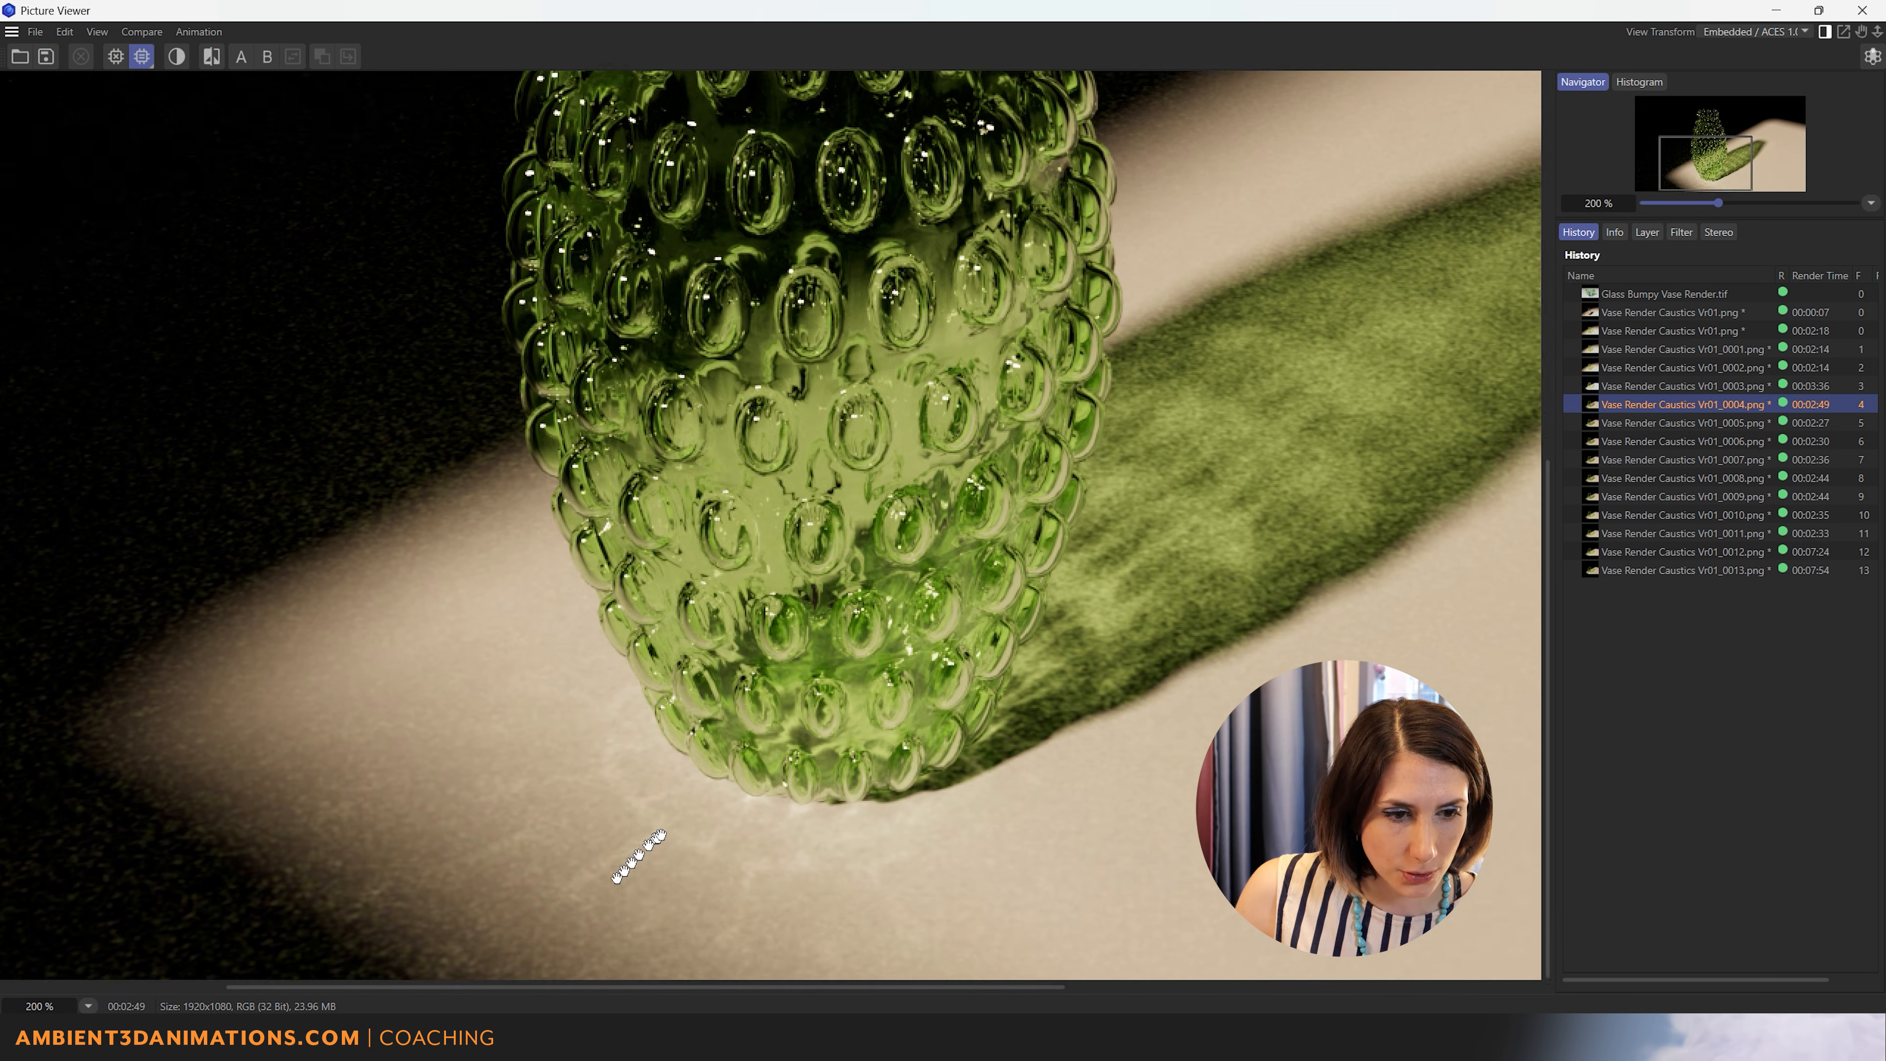
pyautogui.moveTo(657, 838); pyautogui.dragTo(713, 774)
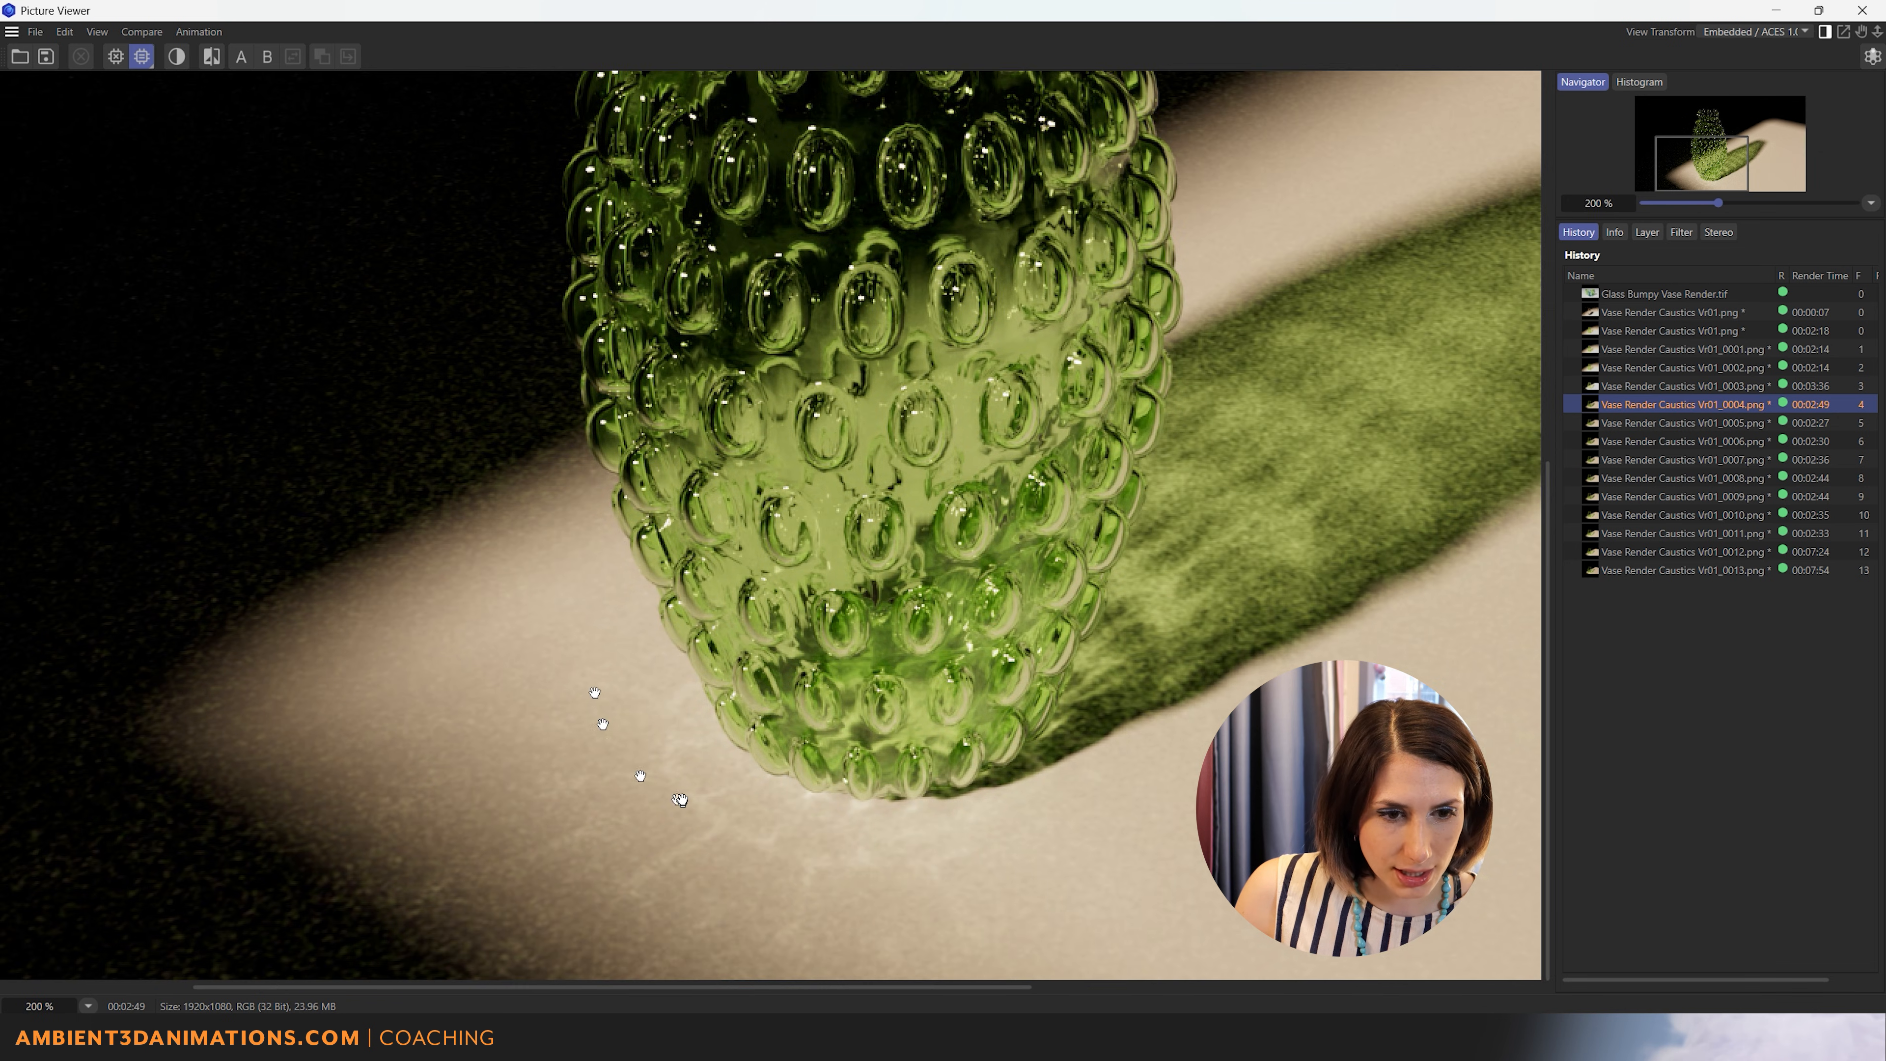
pyautogui.scroll(-3, 680, 800)
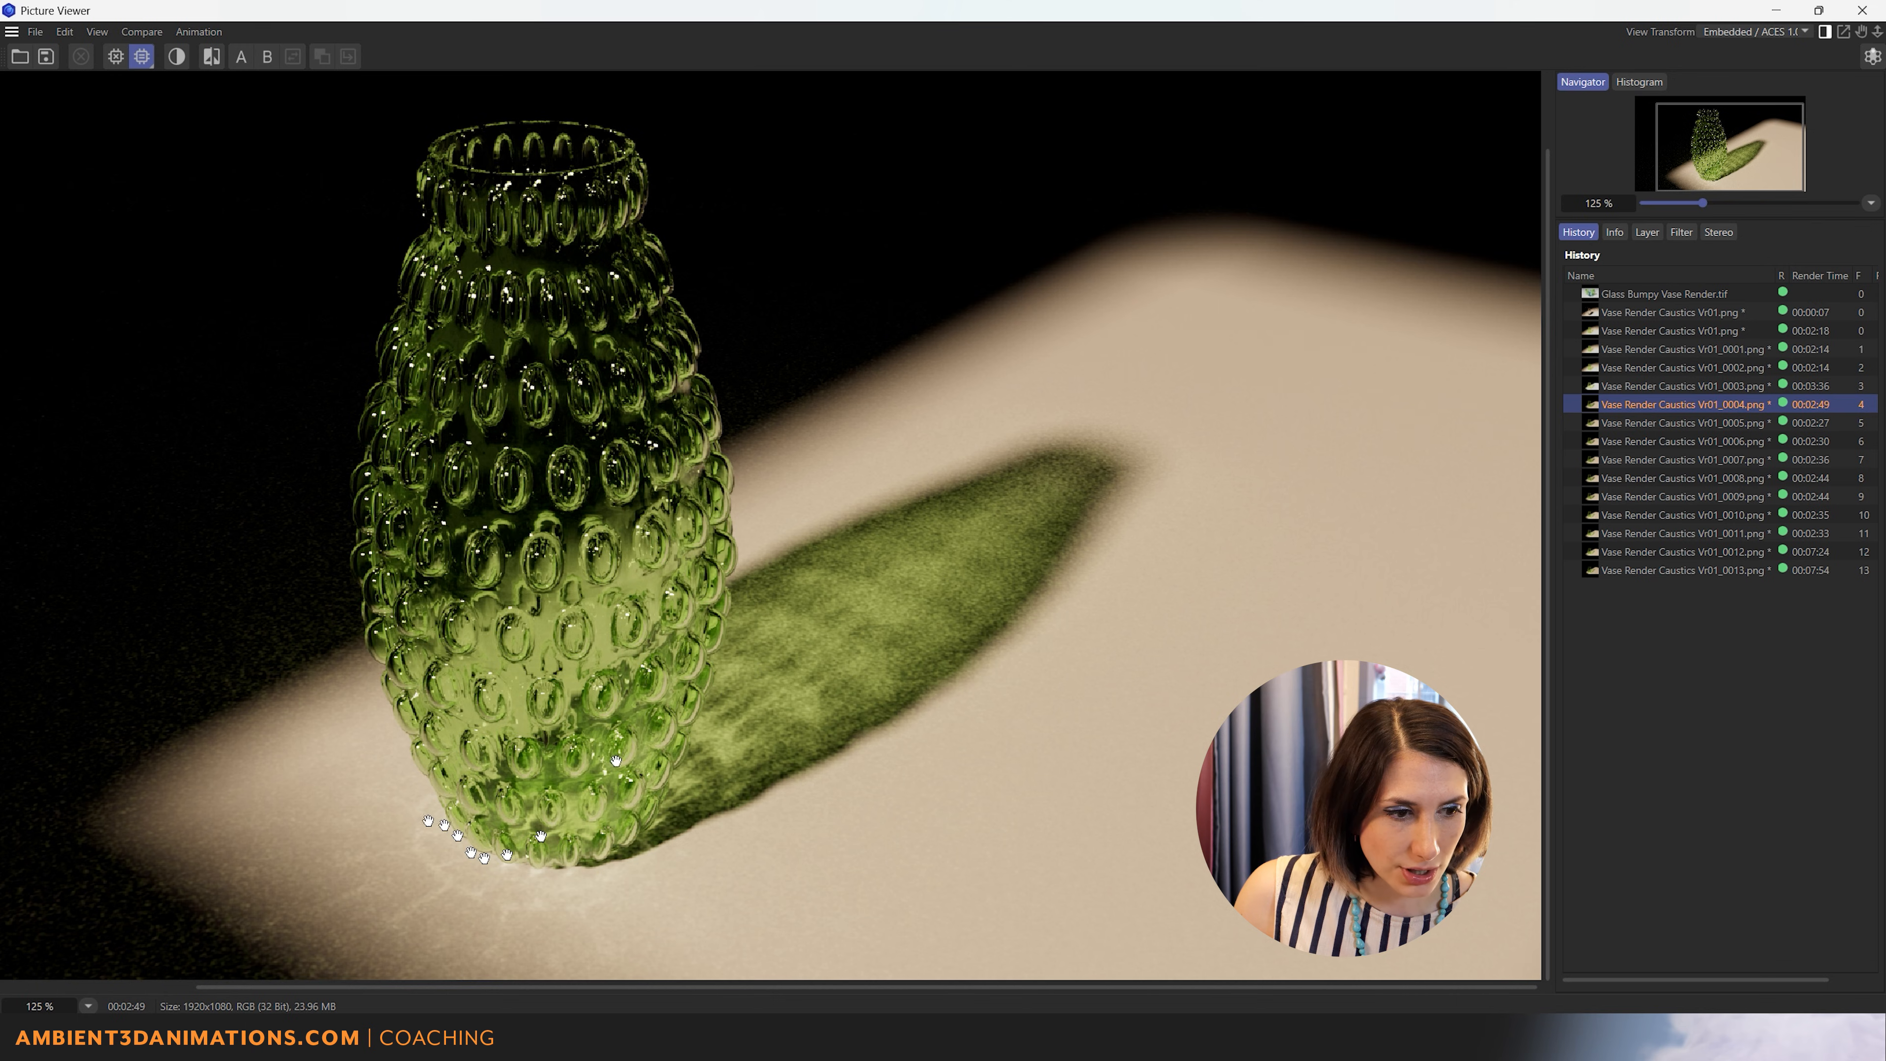
pyautogui.scroll(-1, 399, 825)
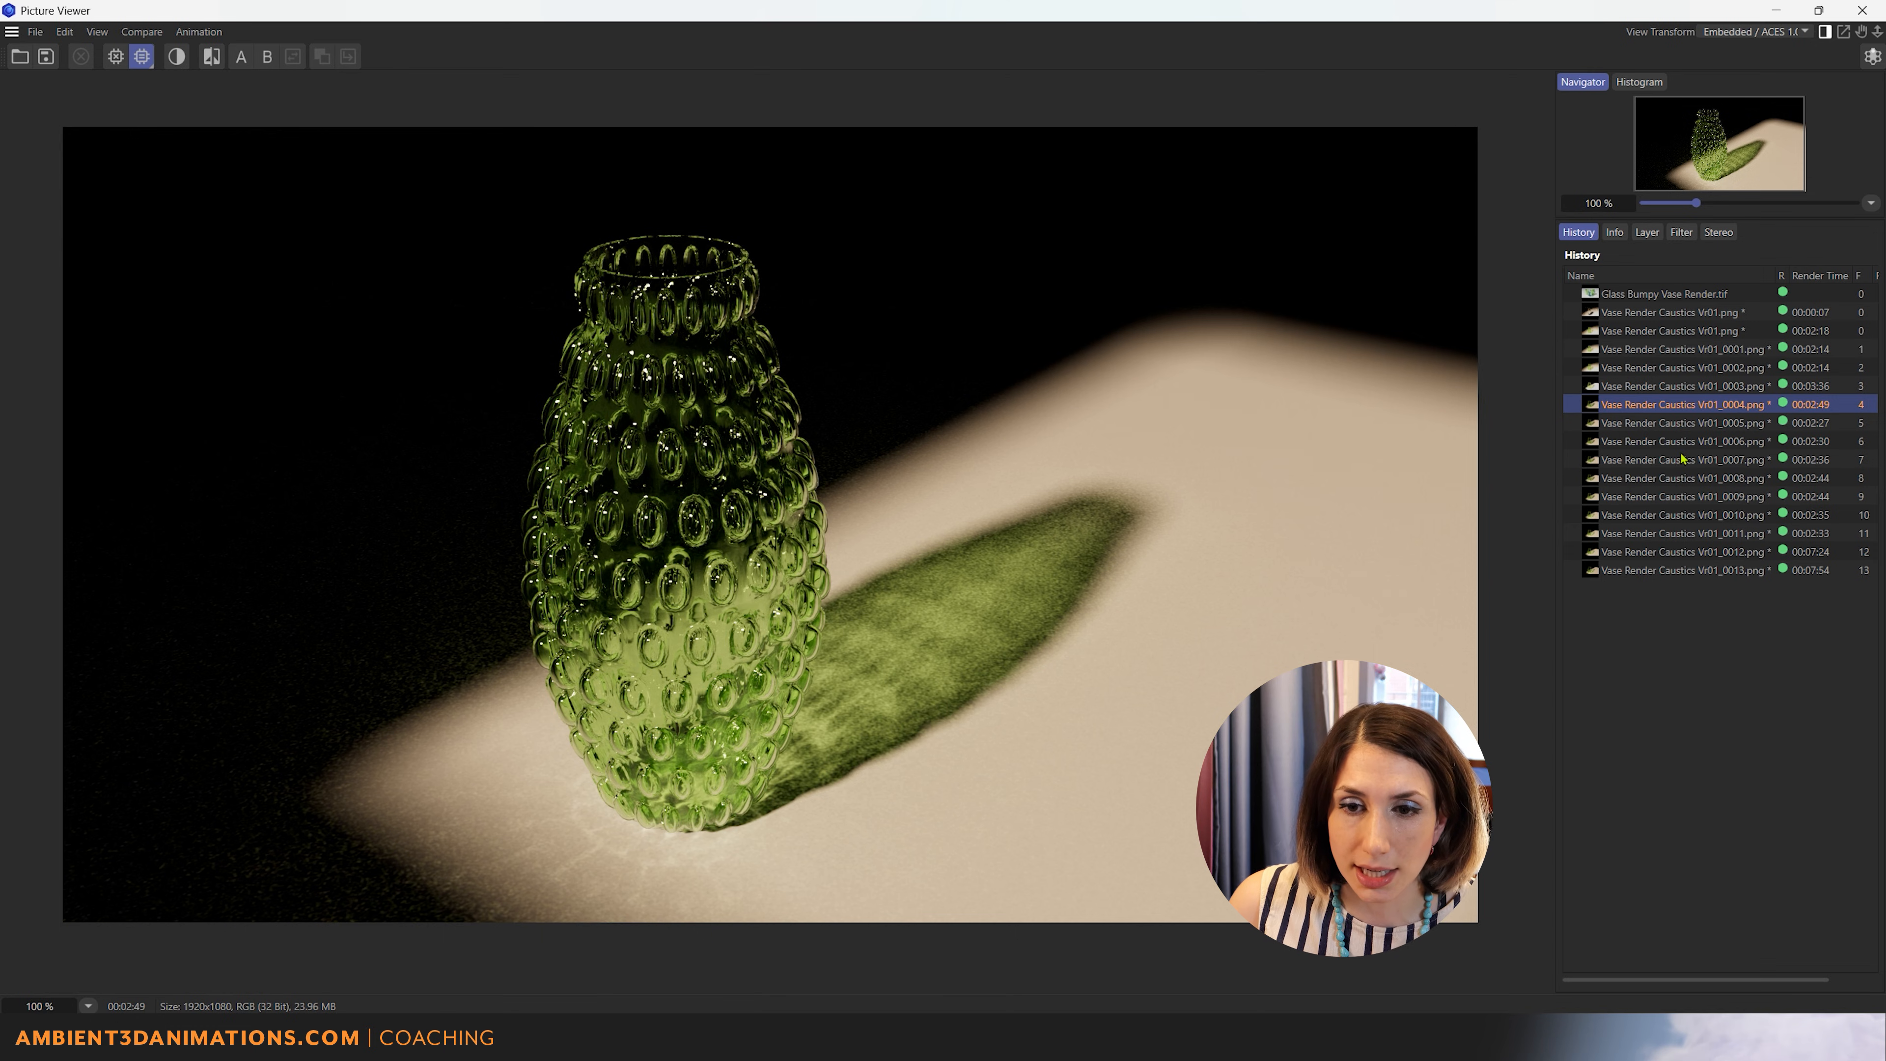
# Step: Compare the Vr01_0004 and Vr01_0005 renders, and step through Vr01_0006, Vr01_0007 and Vr01_0009
pyautogui.click(1735, 425)
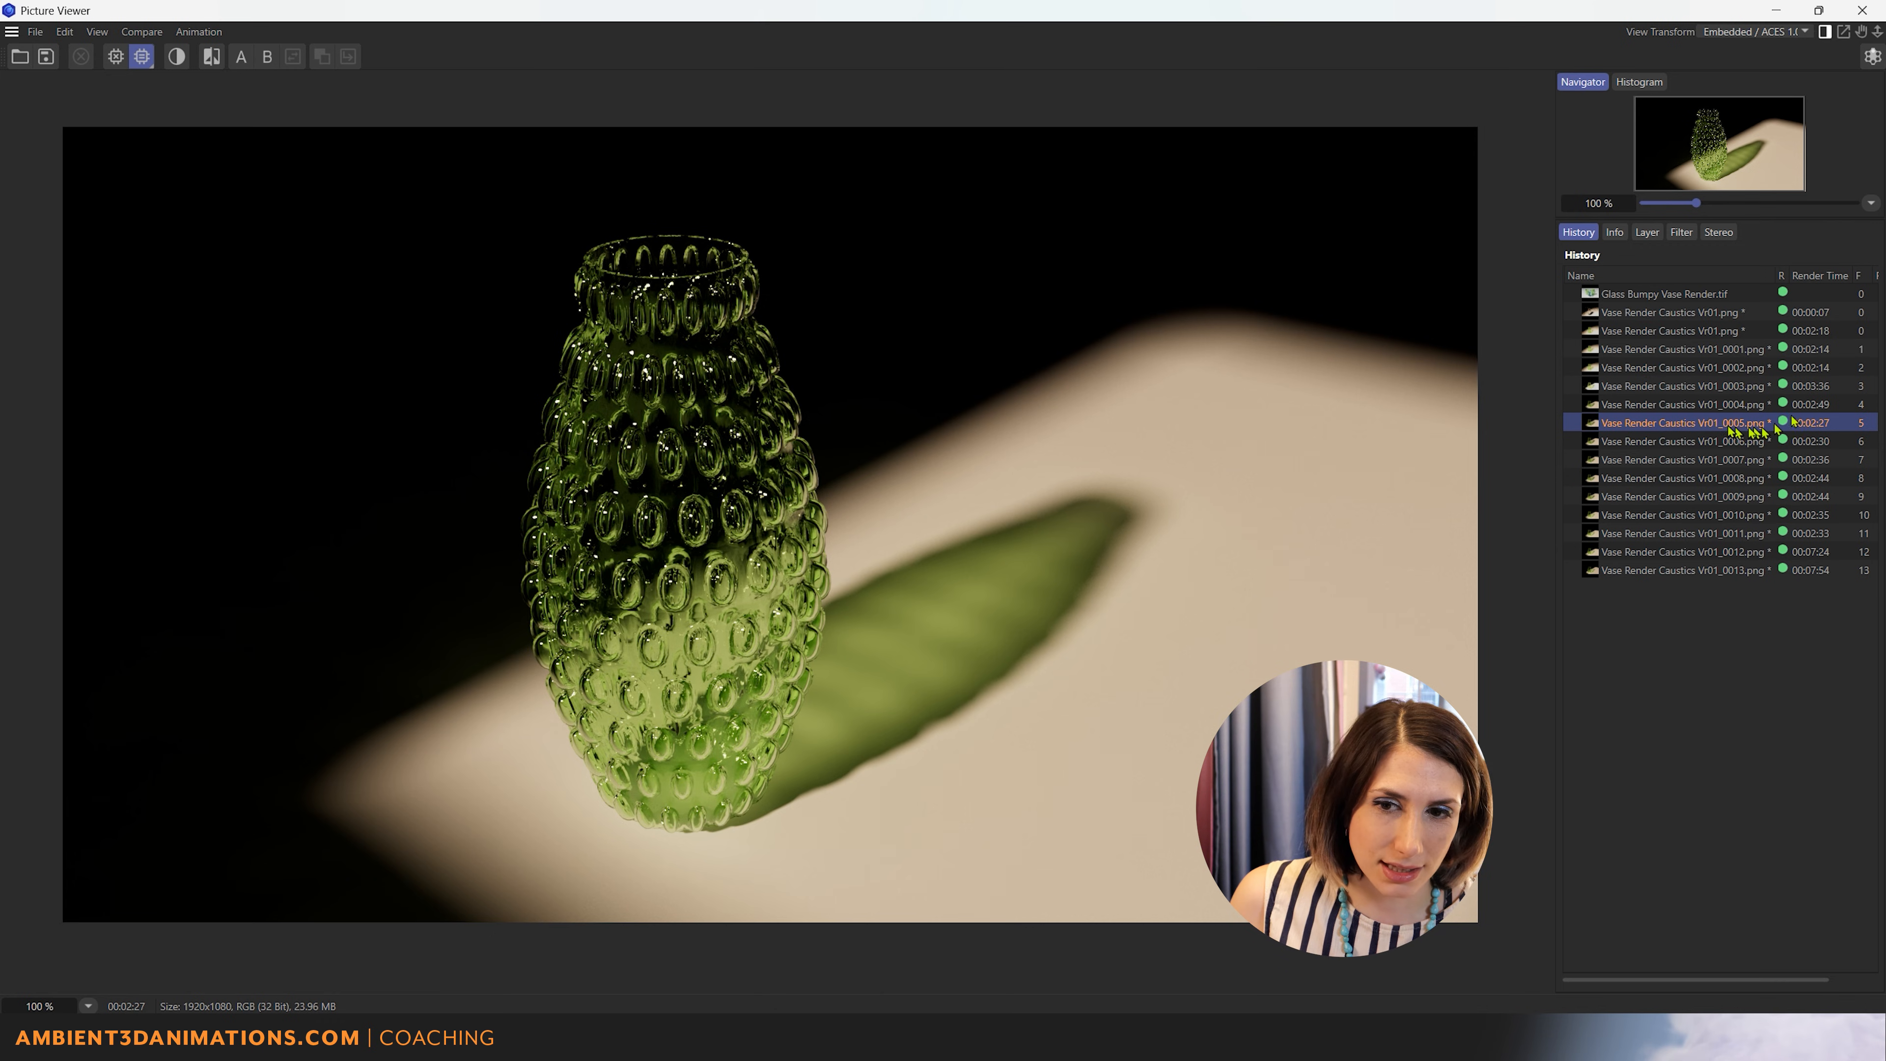
pyautogui.click(1724, 408)
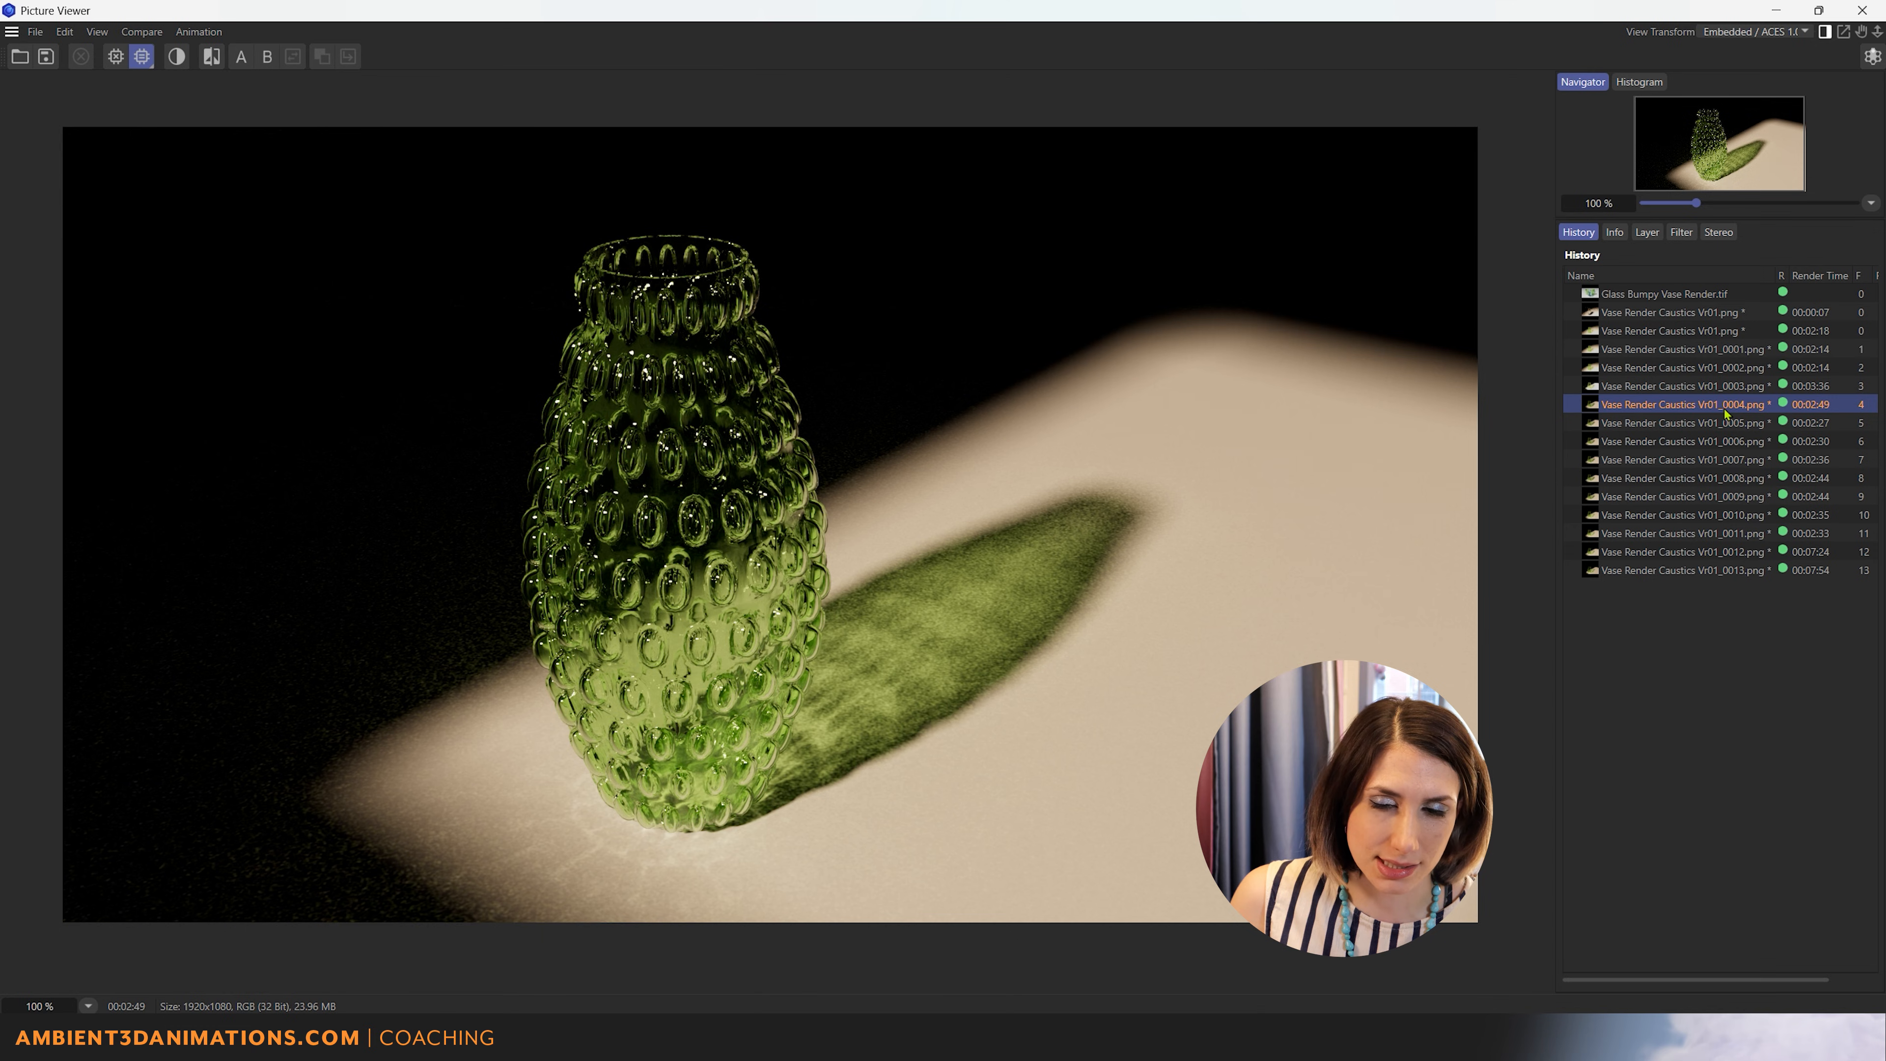
pyautogui.click(1724, 425)
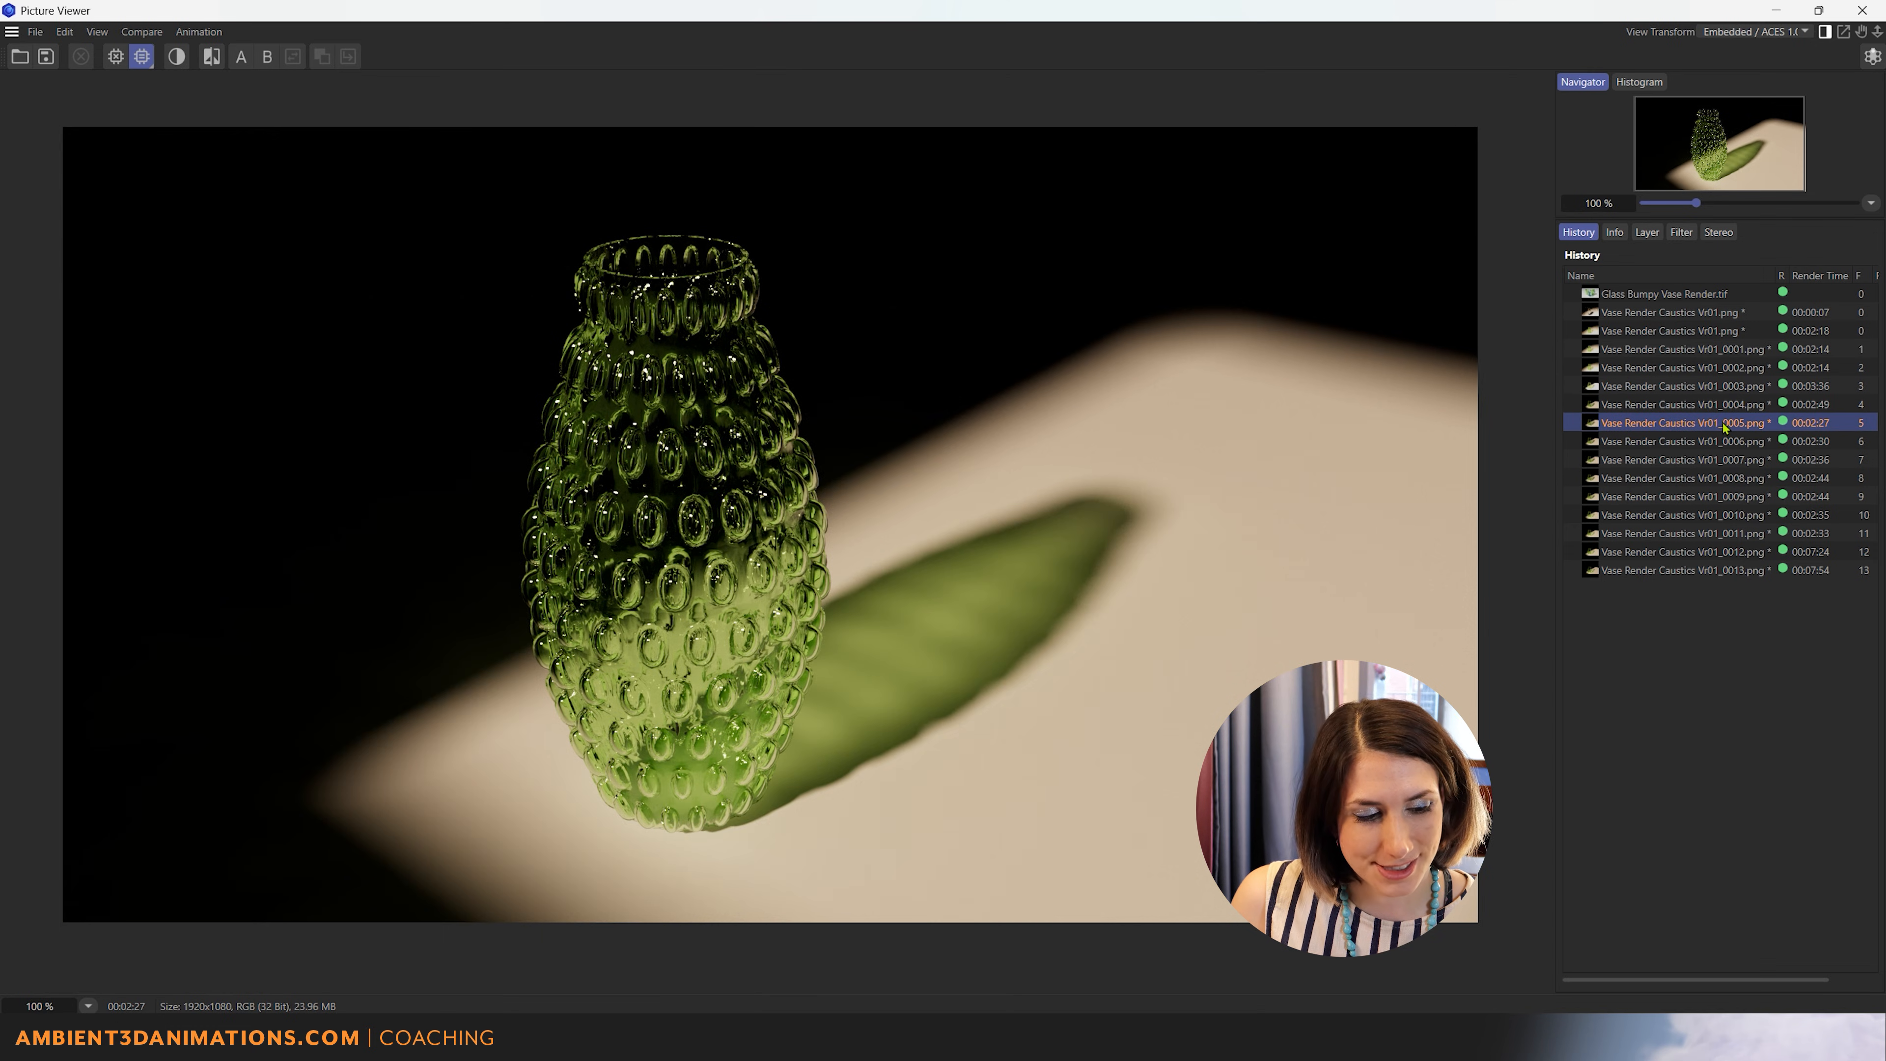
pyautogui.click(1719, 443)
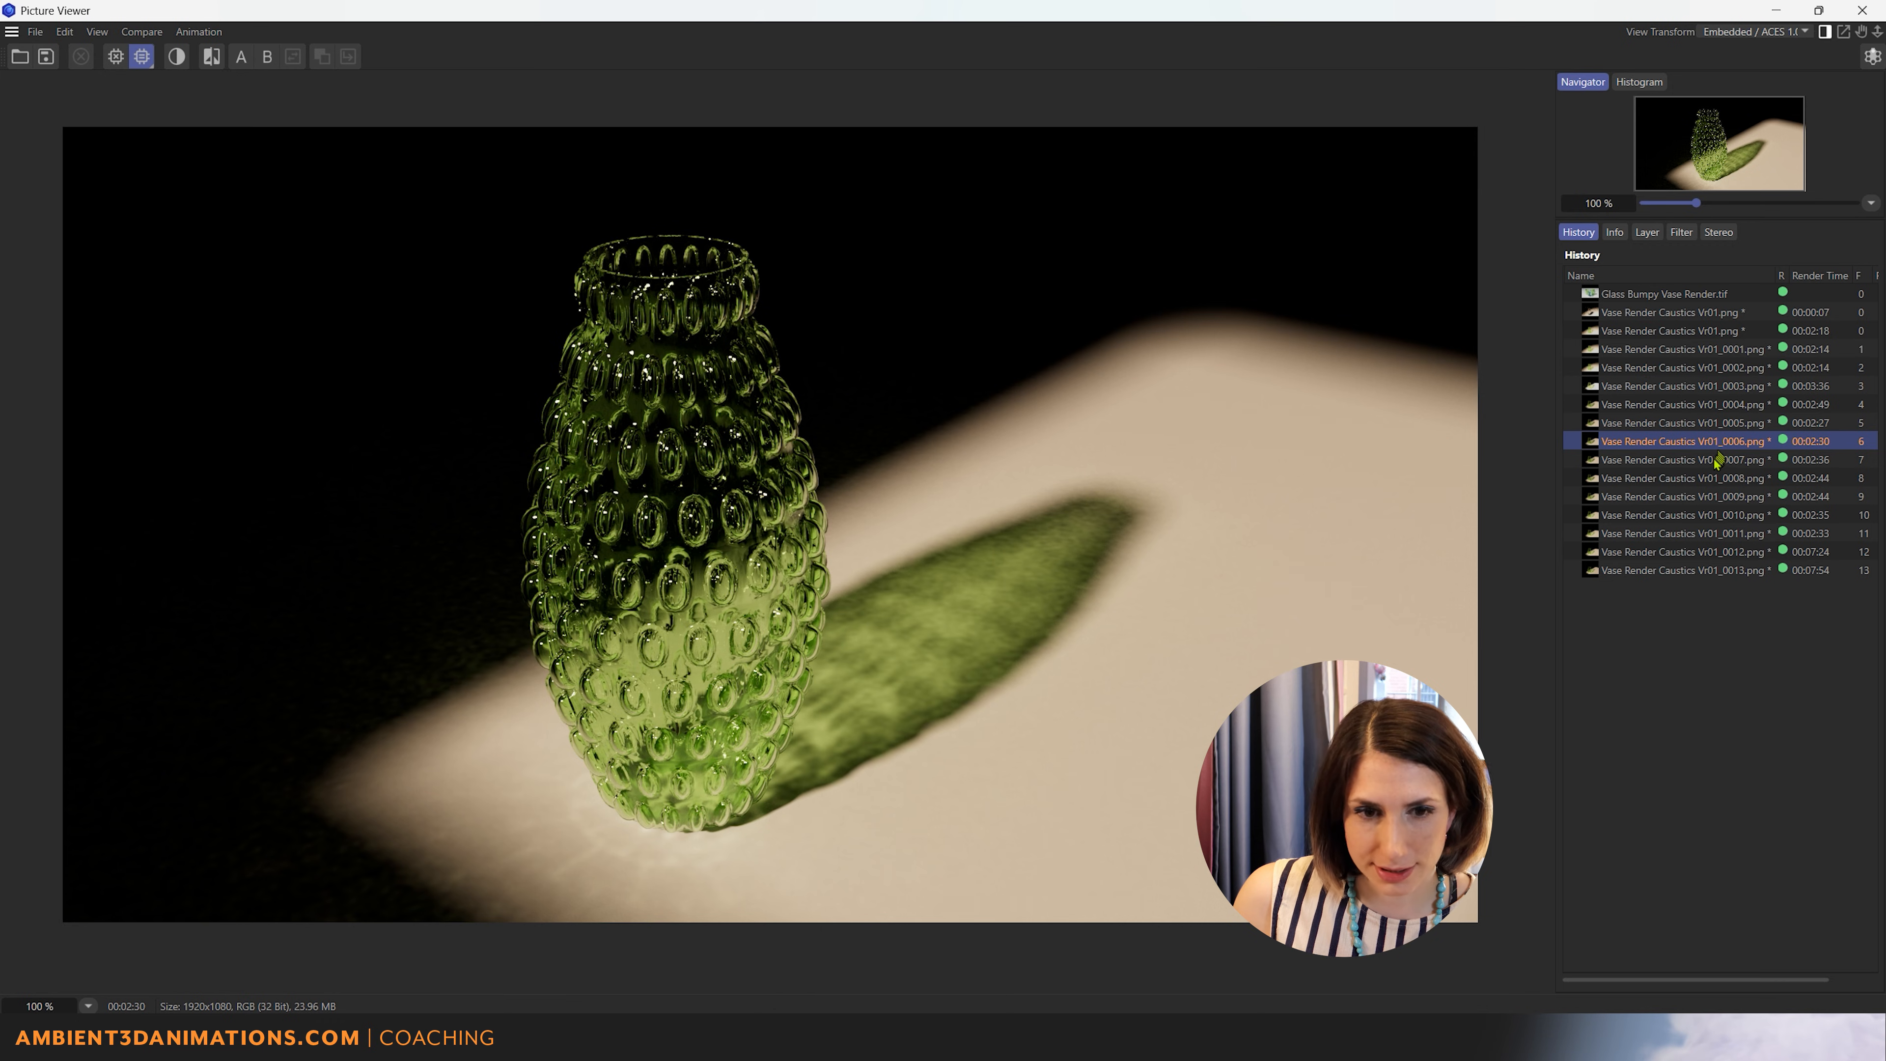
pyautogui.click(1716, 461)
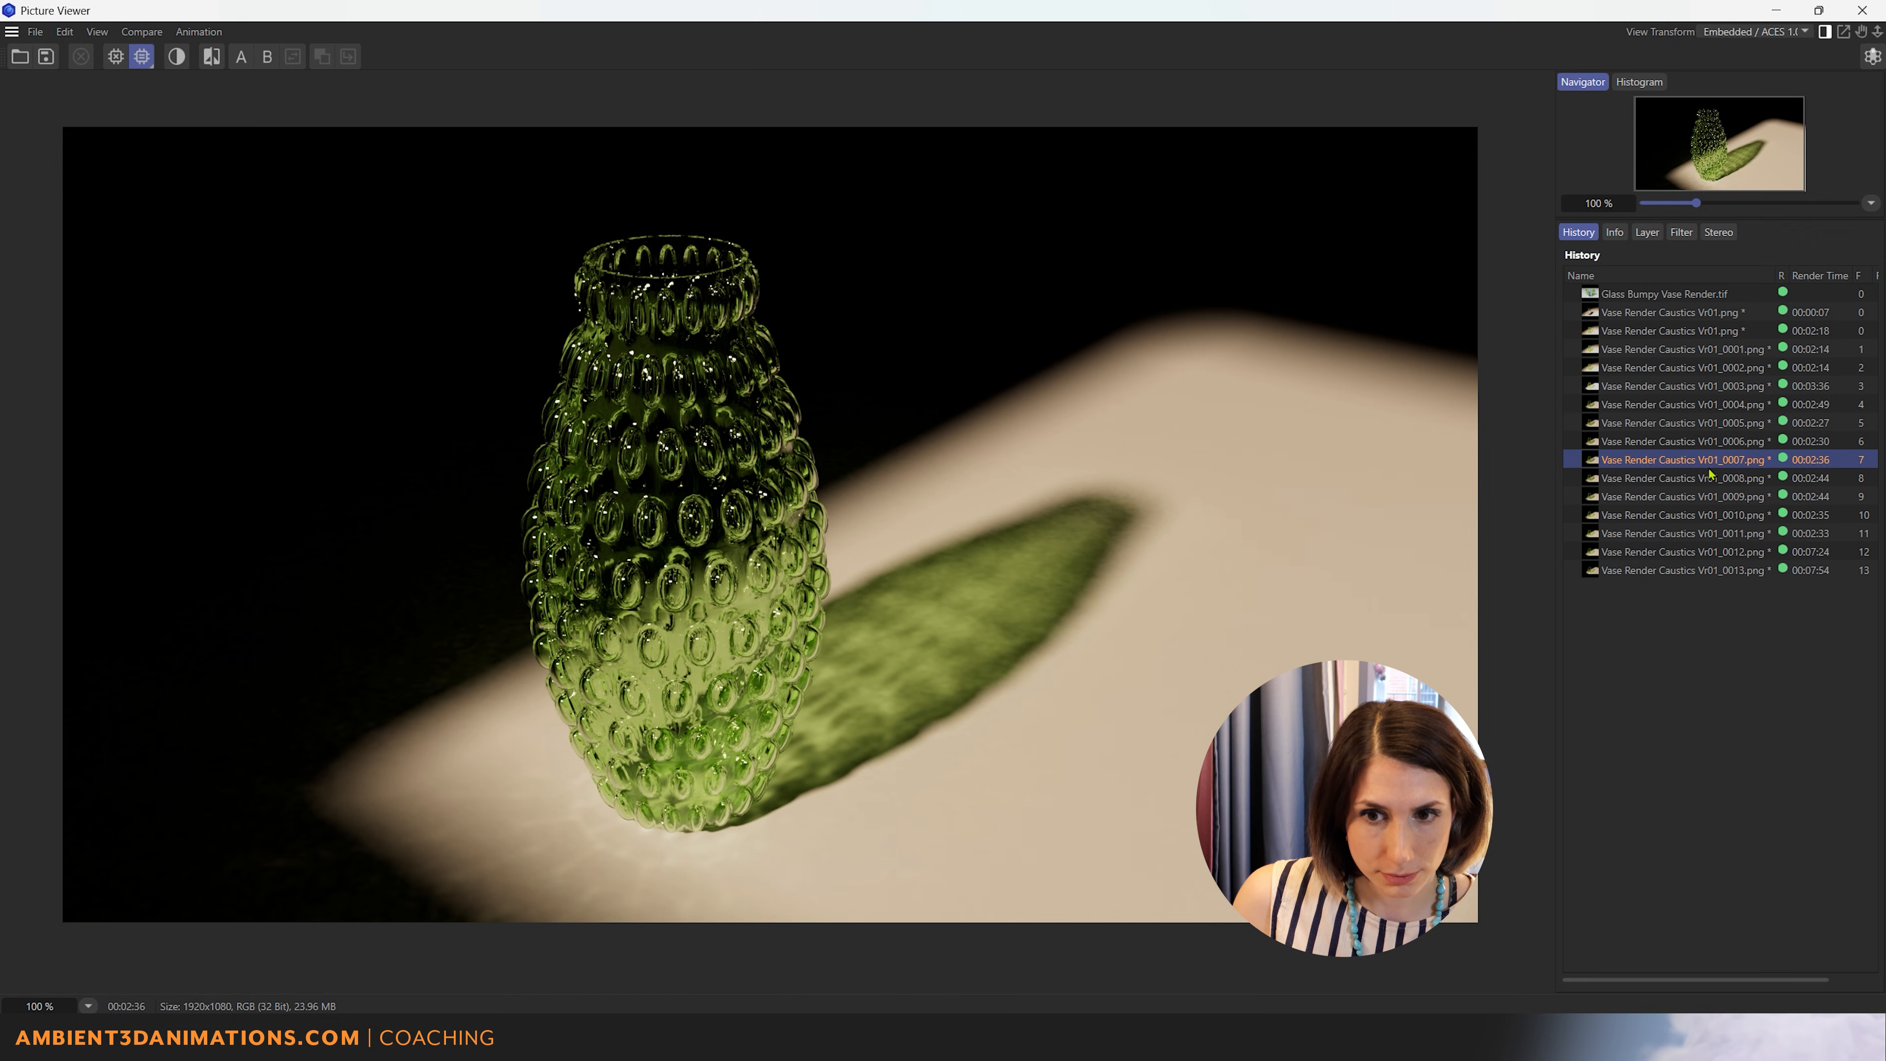
pyautogui.click(1694, 495)
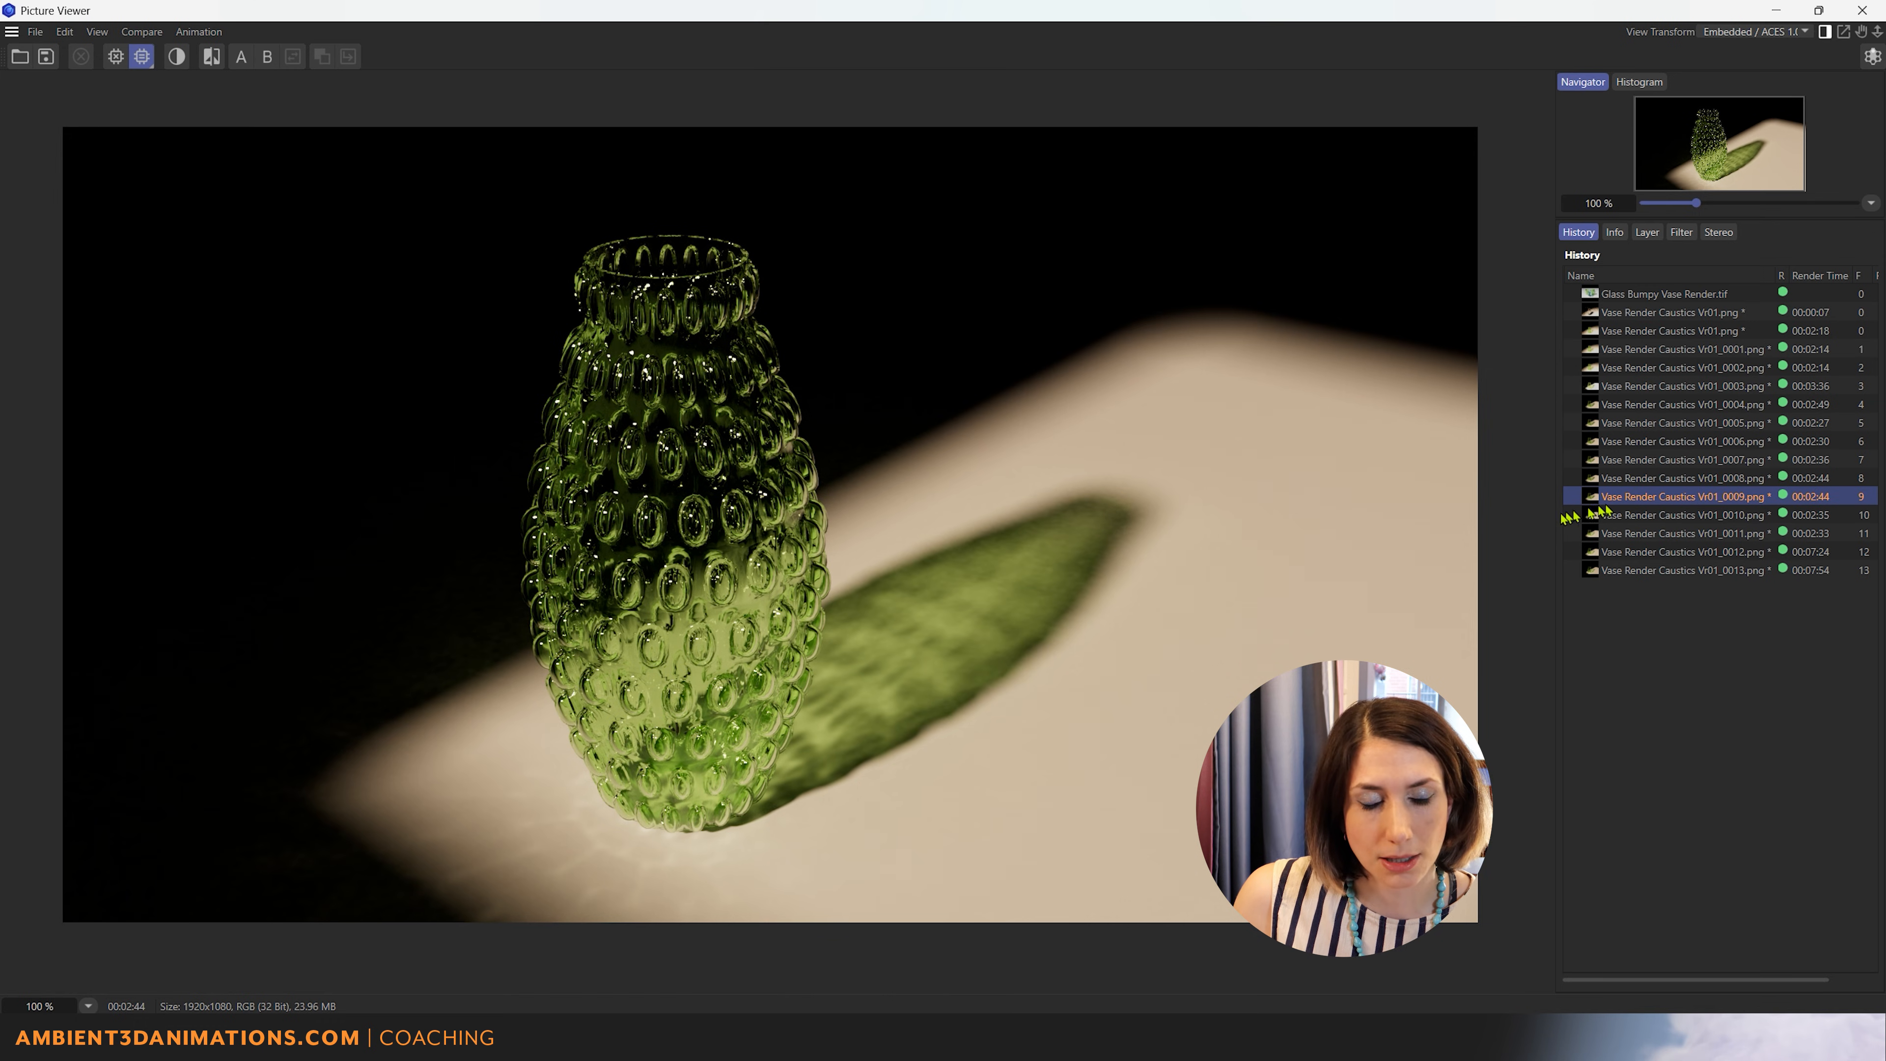
# Step: Check the RS Area Light's caustics settings behind the Picture Viewer and compare the Vr01_0008 and Vr01_0009 renders
pyautogui.doubleClick(1286, 8)
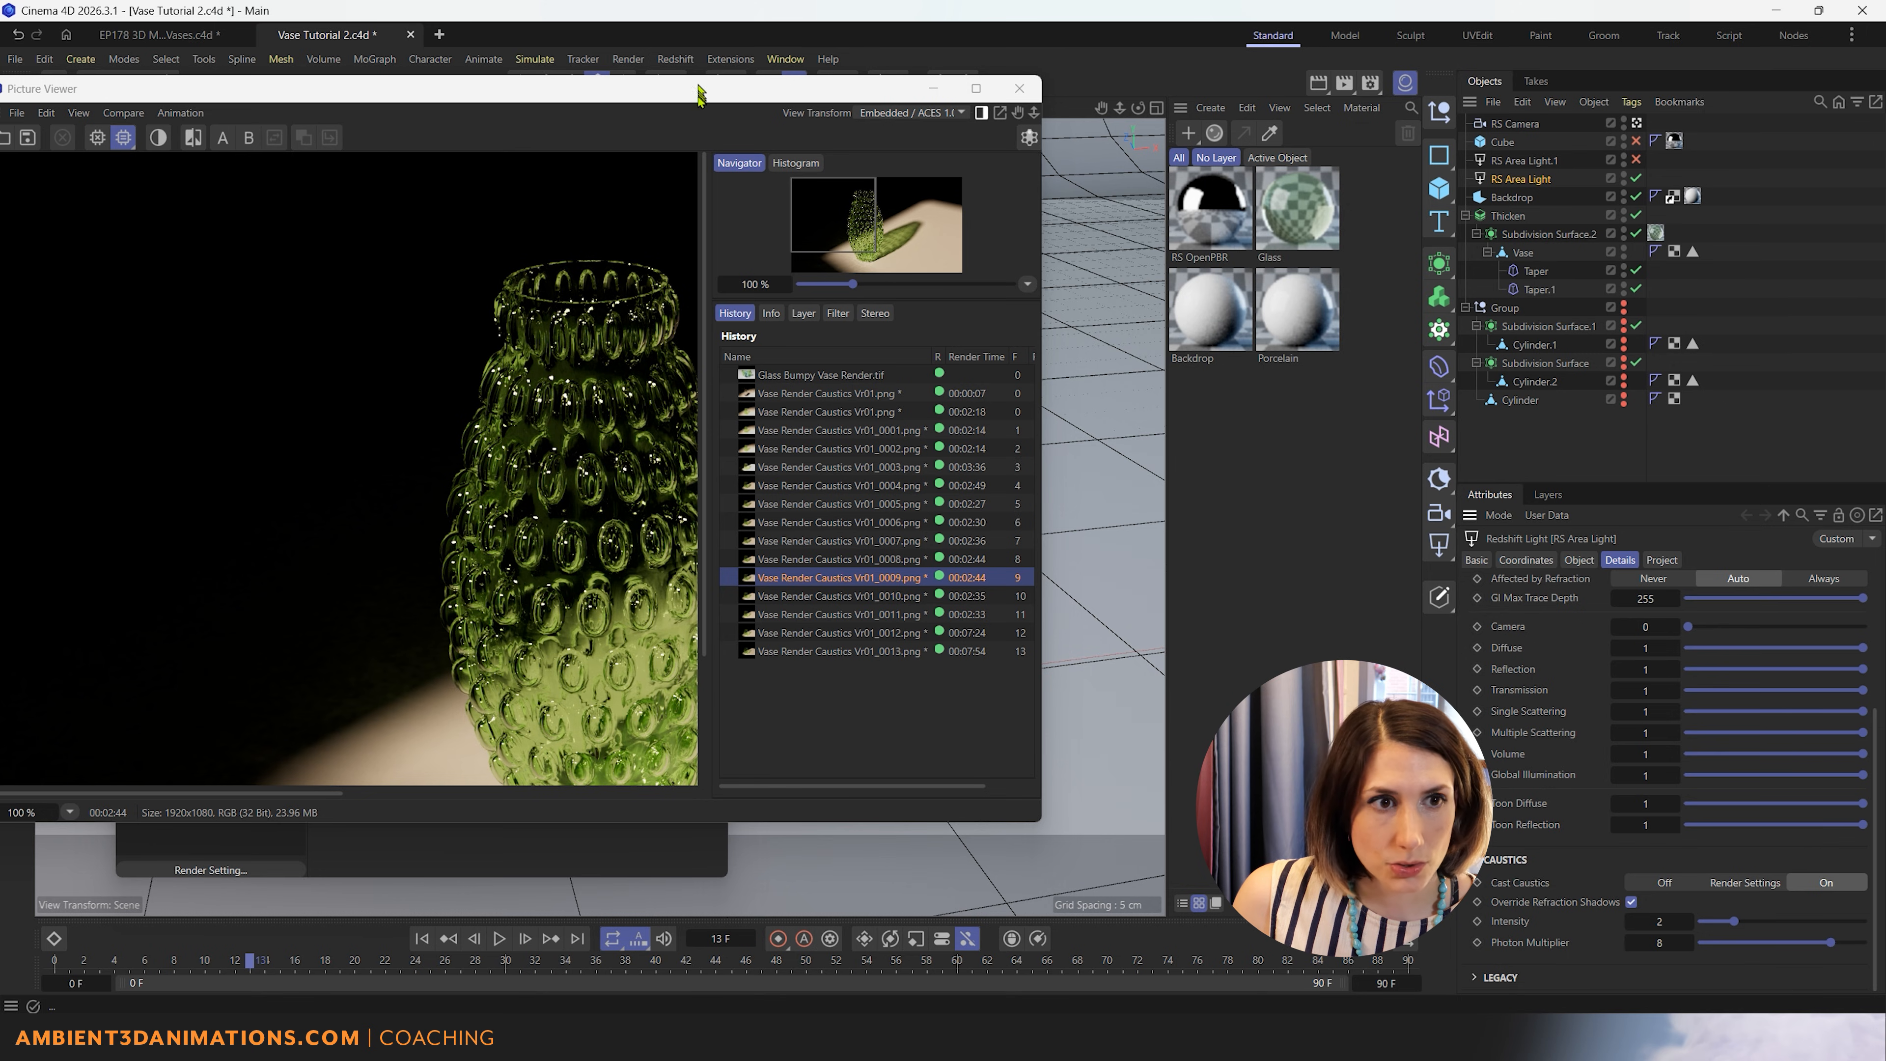
pyautogui.moveTo(697, 93); pyautogui.dragTo(977, 93)
pyautogui.doubleClick(976, 93)
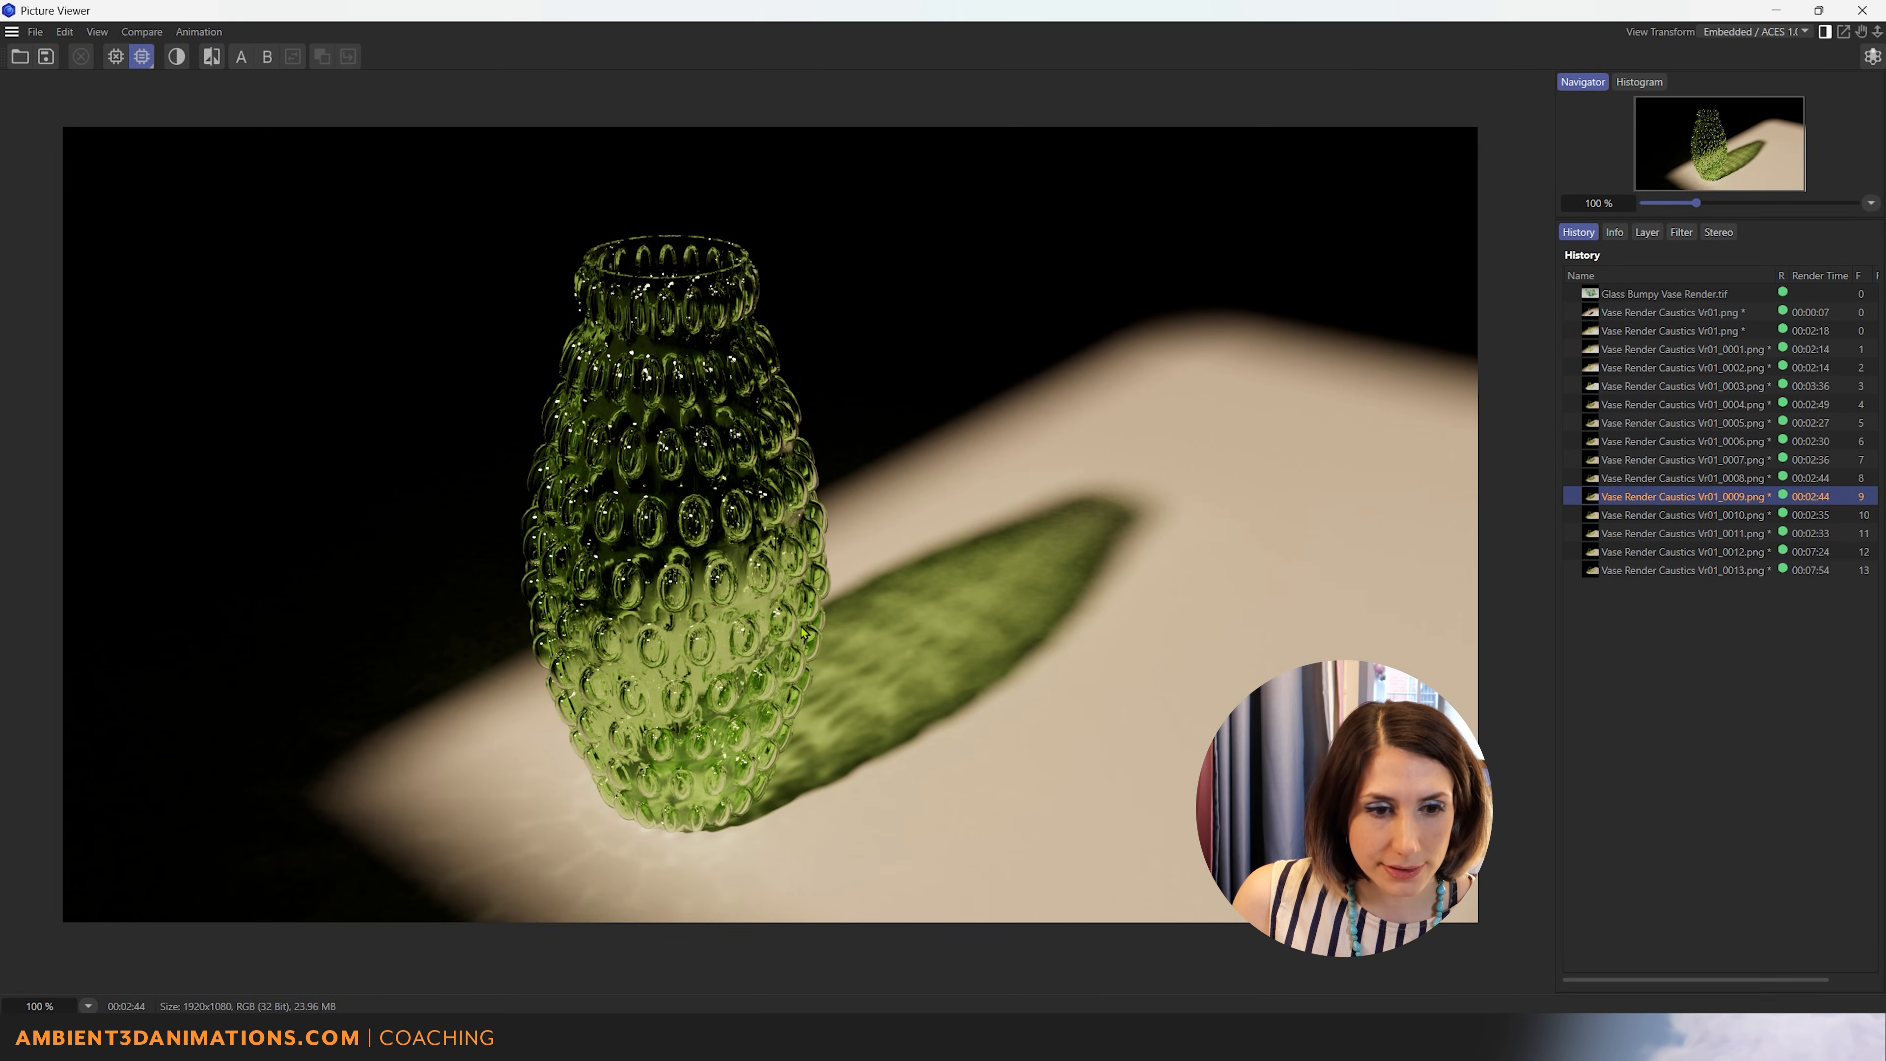
pyautogui.click(1744, 478)
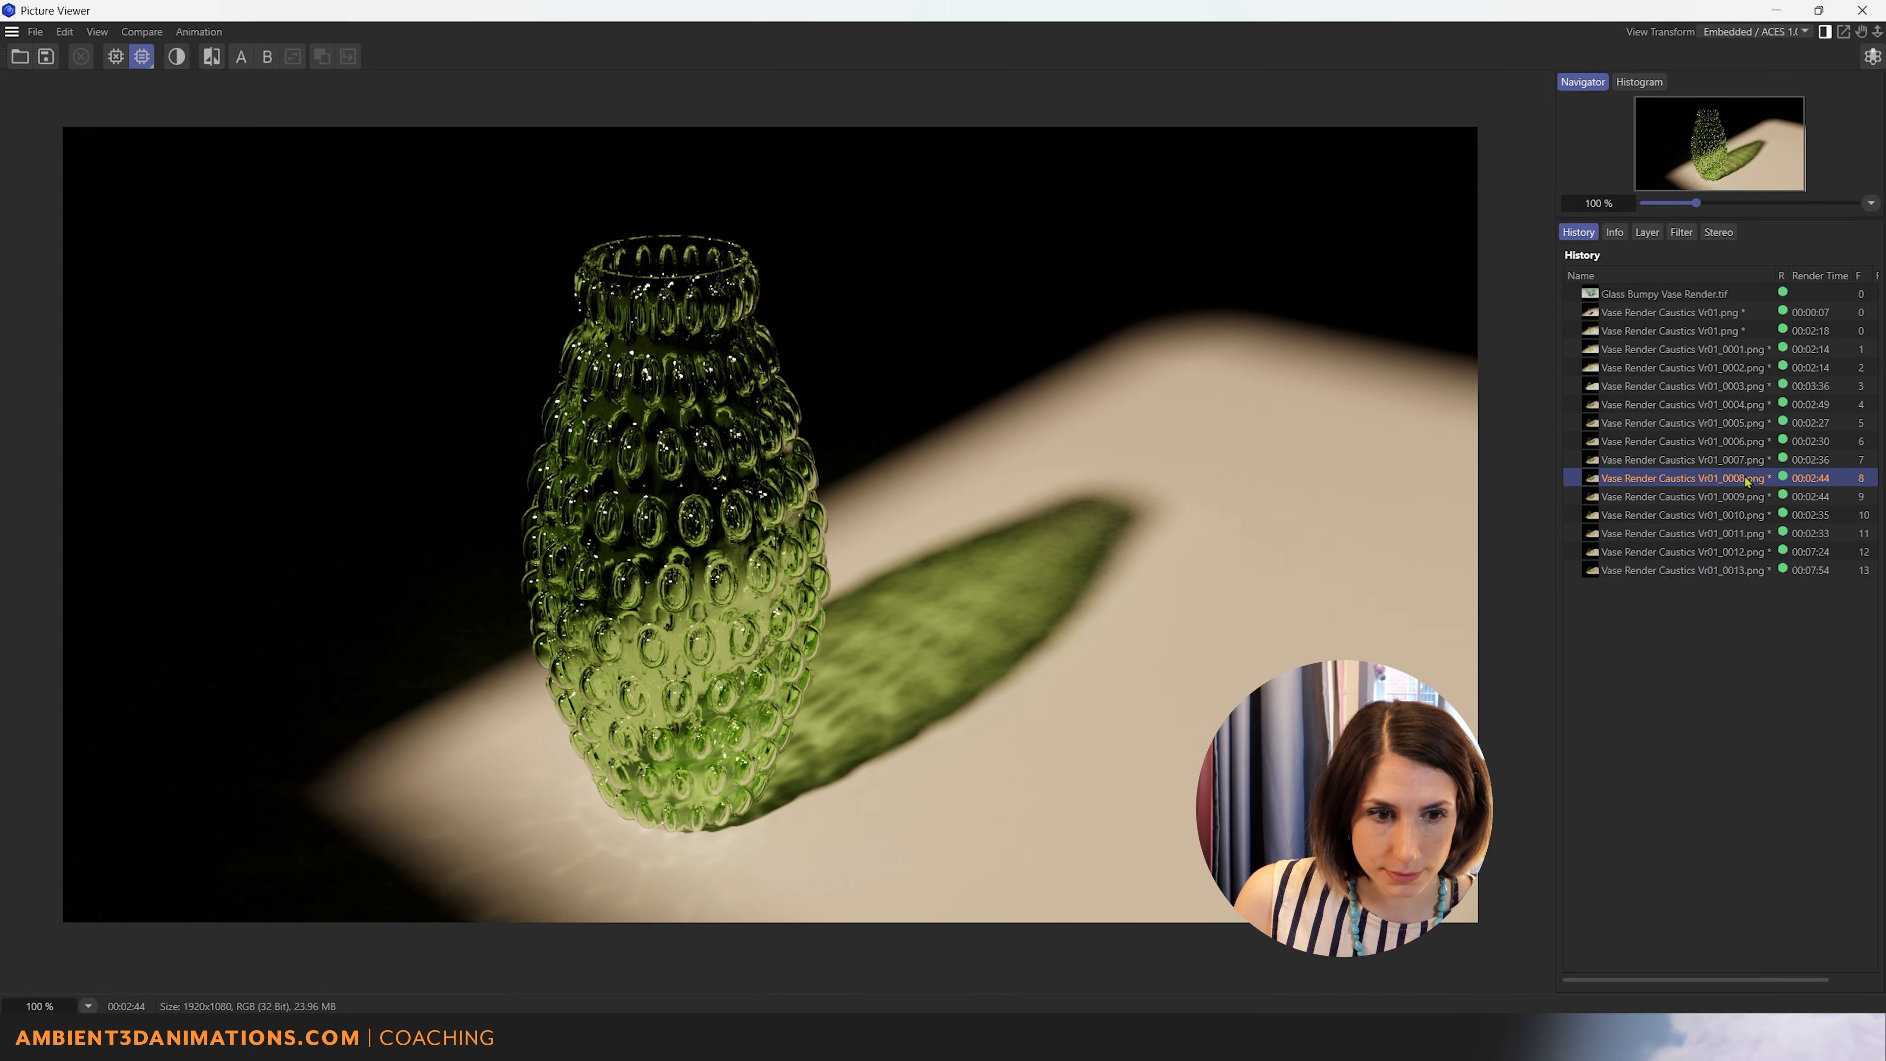
pyautogui.click(1740, 499)
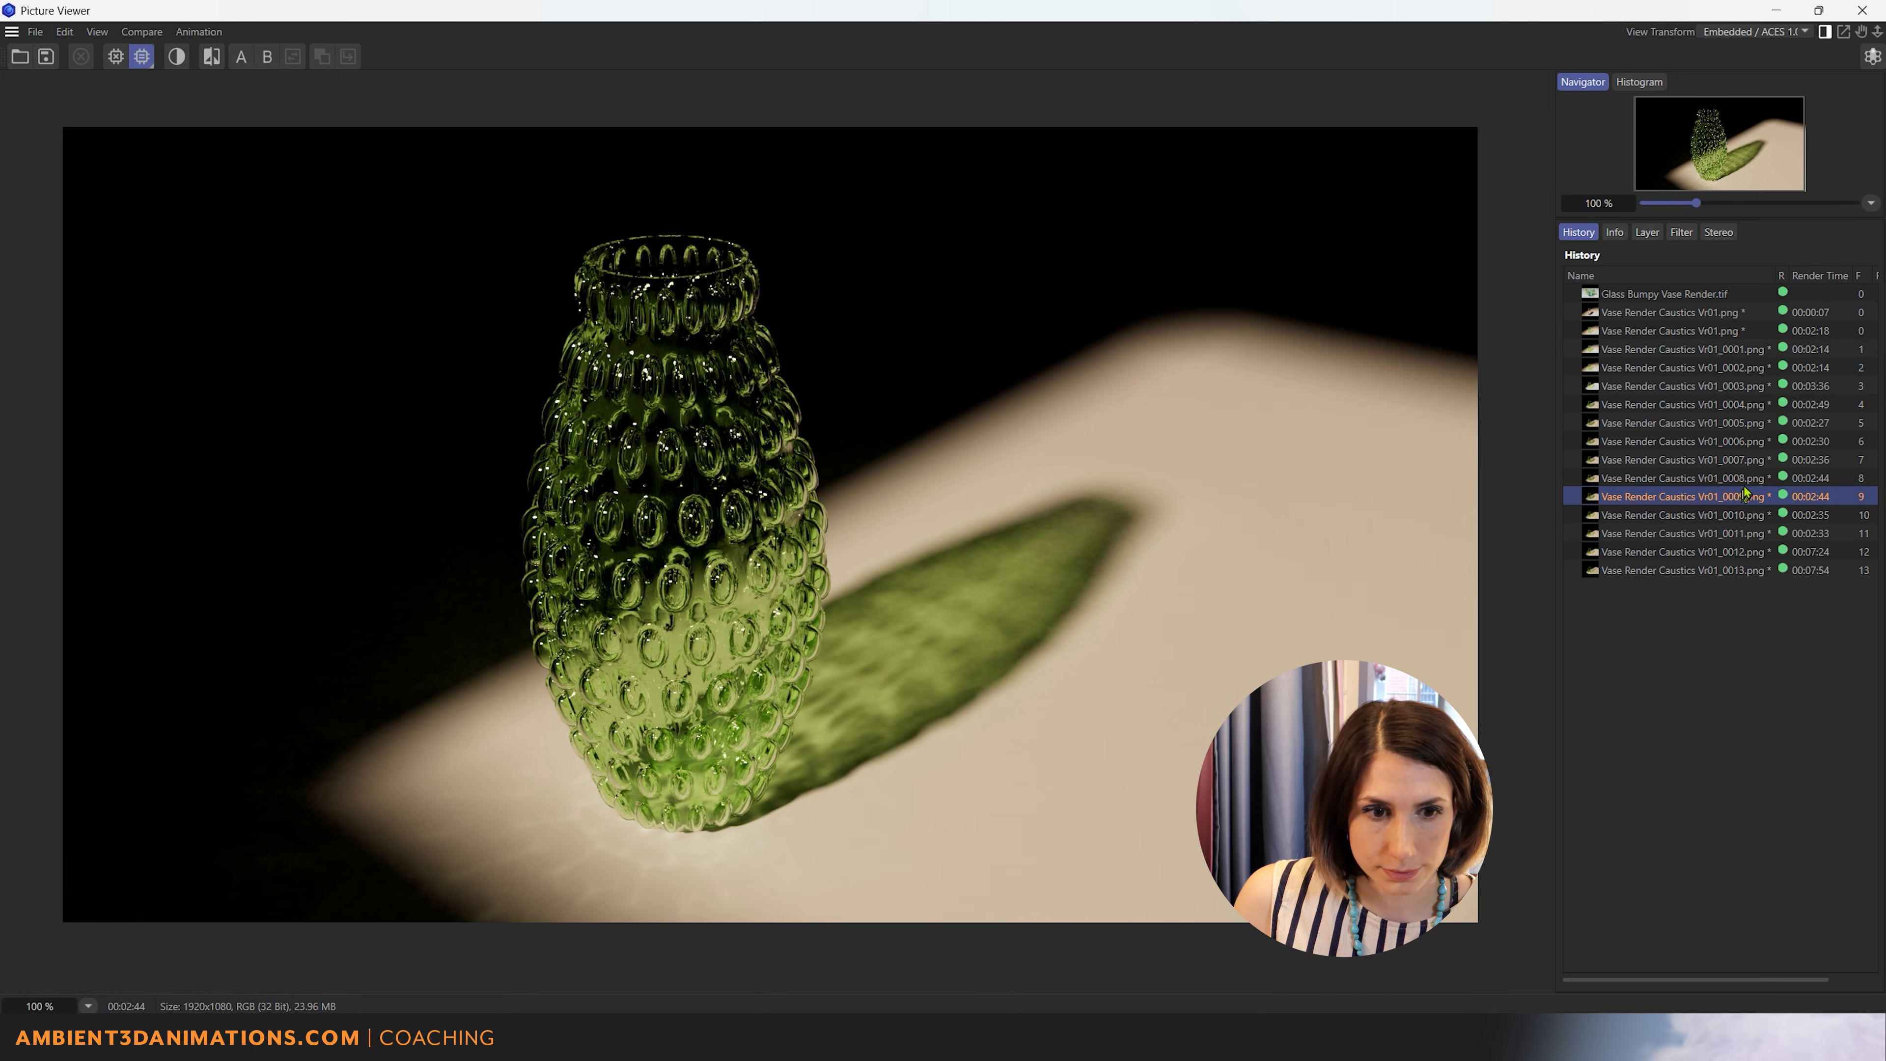
pyautogui.click(1744, 483)
pyautogui.click(1739, 503)
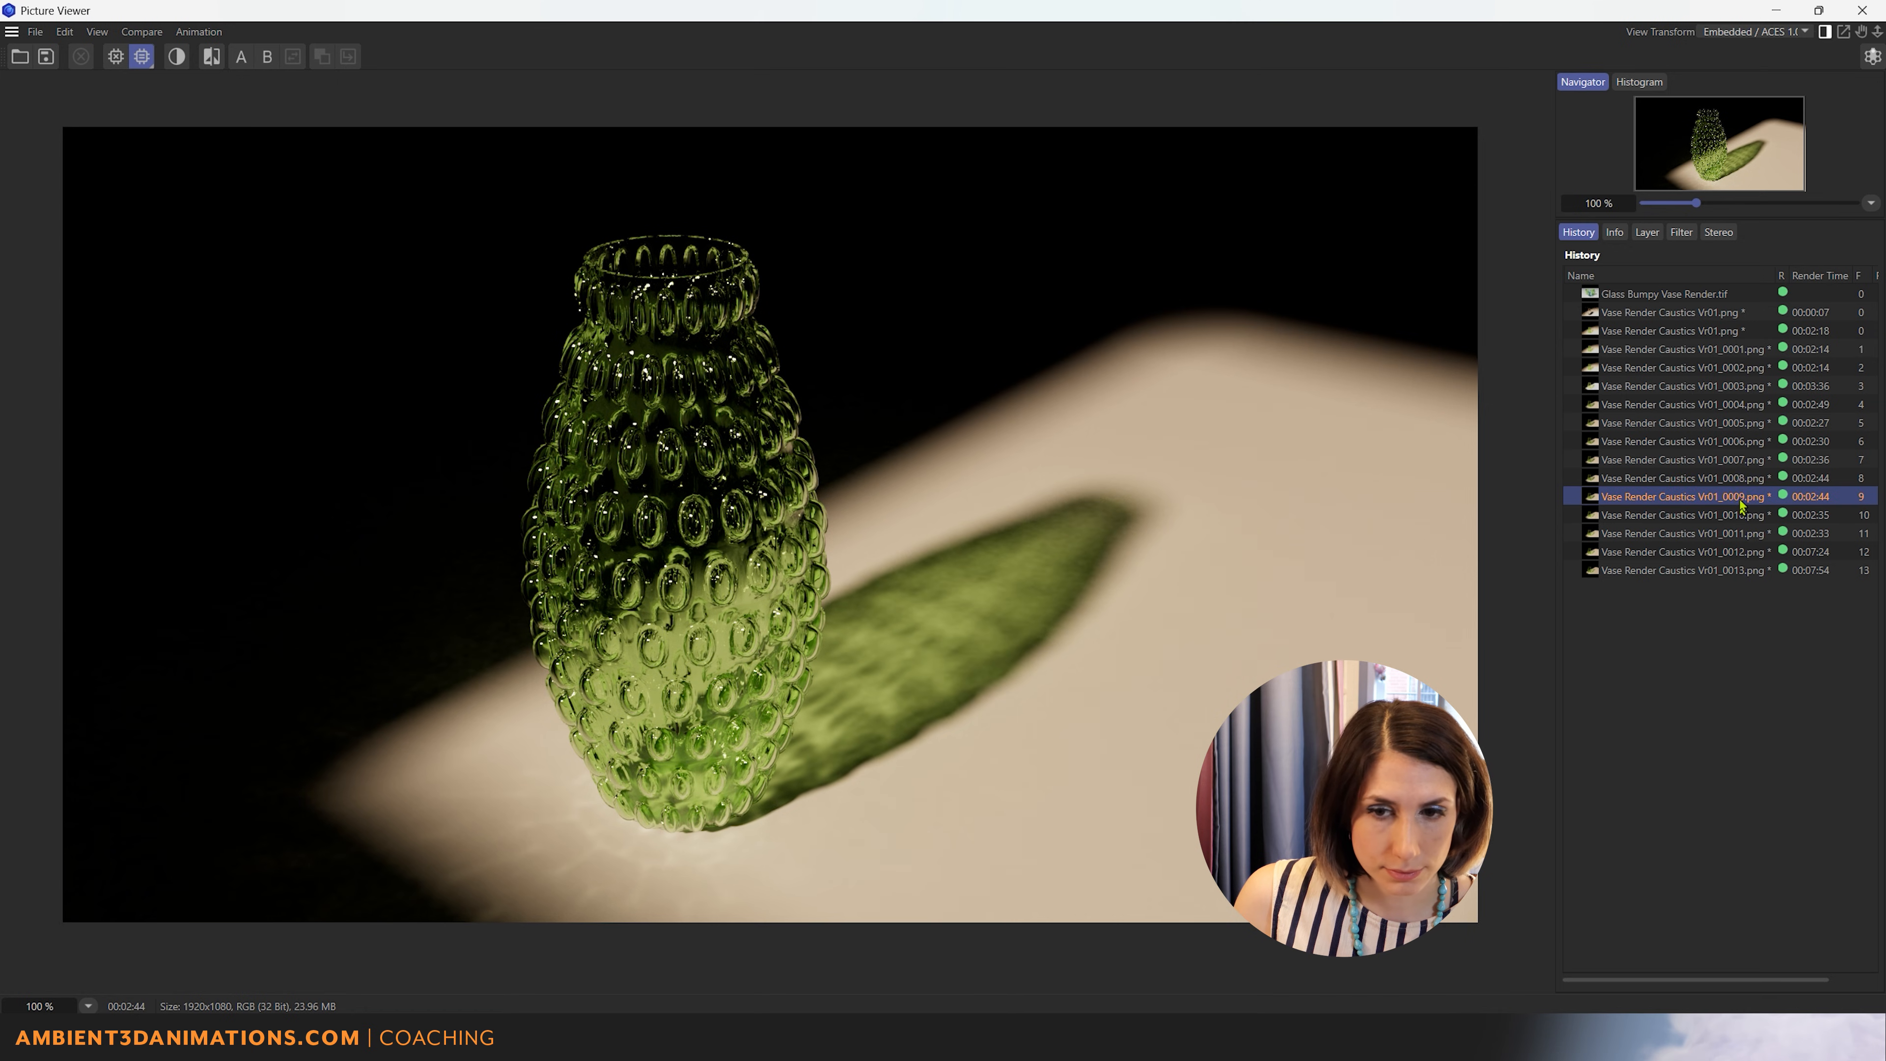
pyautogui.click(1742, 483)
pyautogui.click(1738, 498)
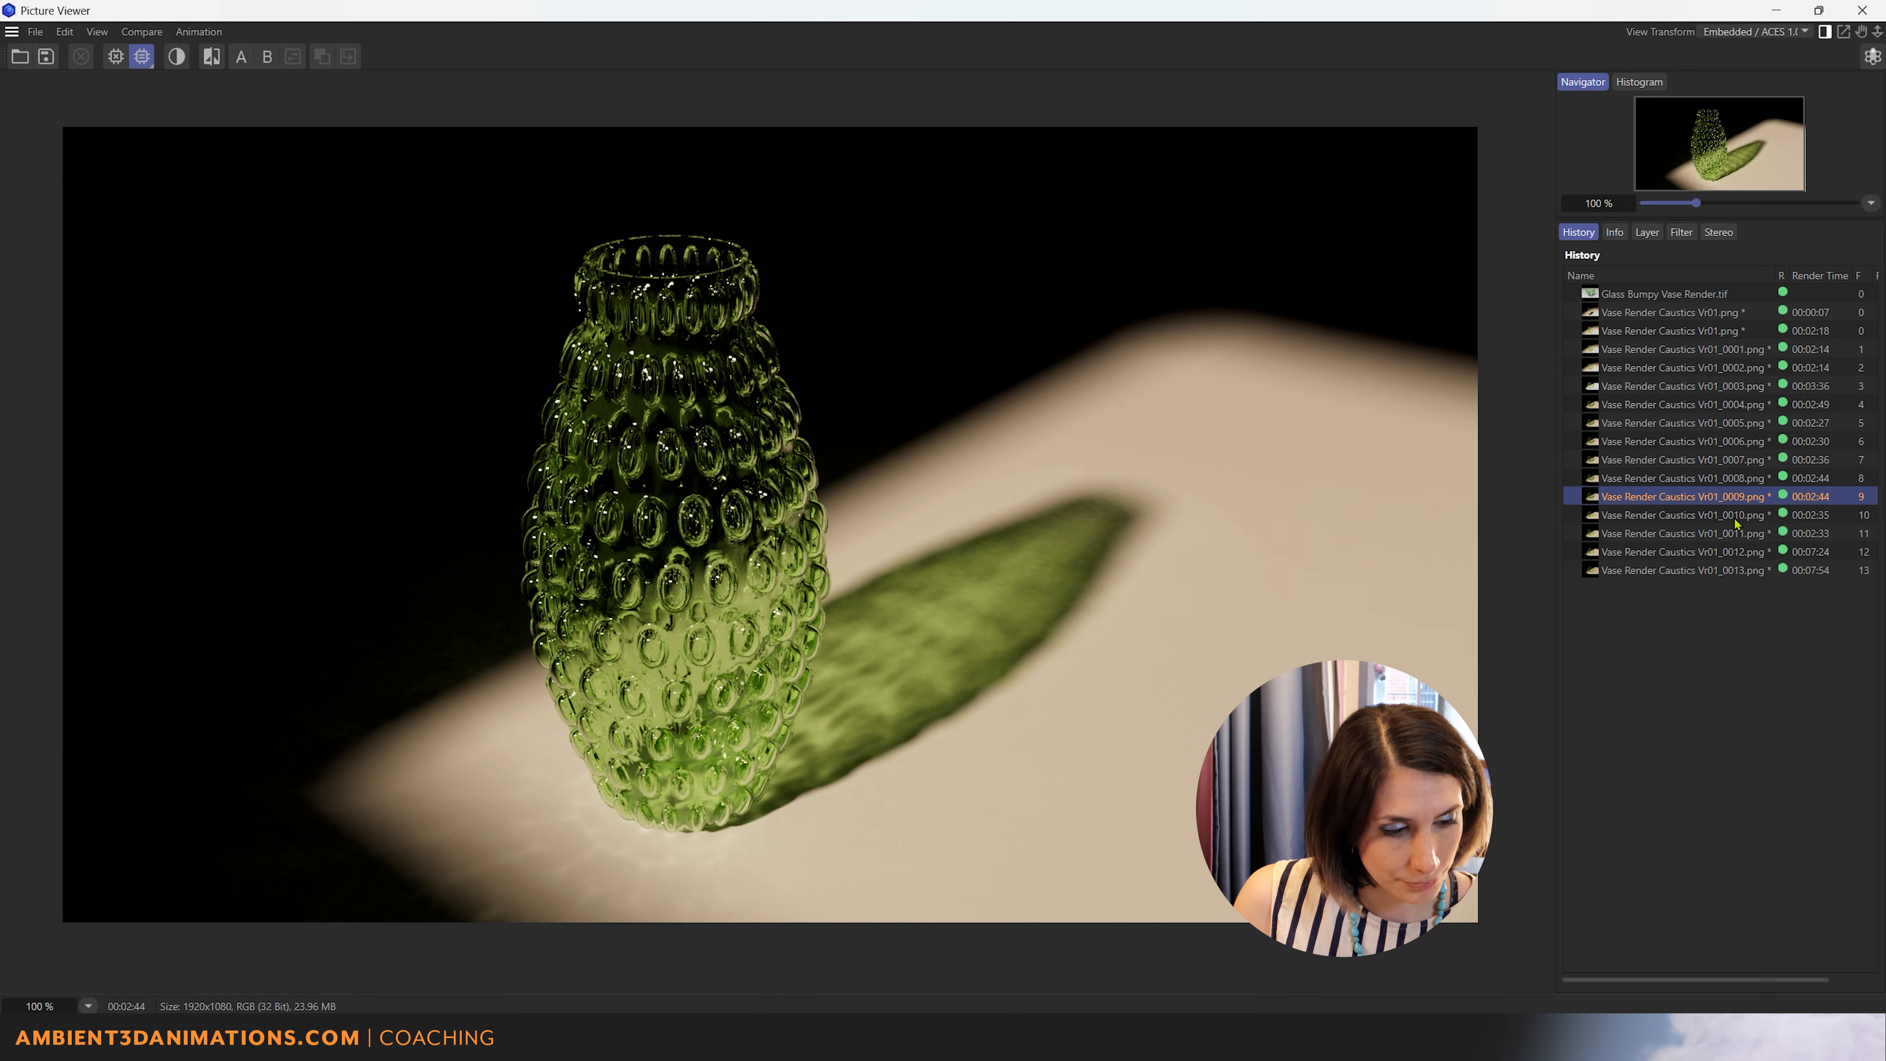
# Step: View the Vr01_0010 render, check the RS Area Light's caustics Intensity, and compare the image with Vr01_0009
pyautogui.click(1736, 520)
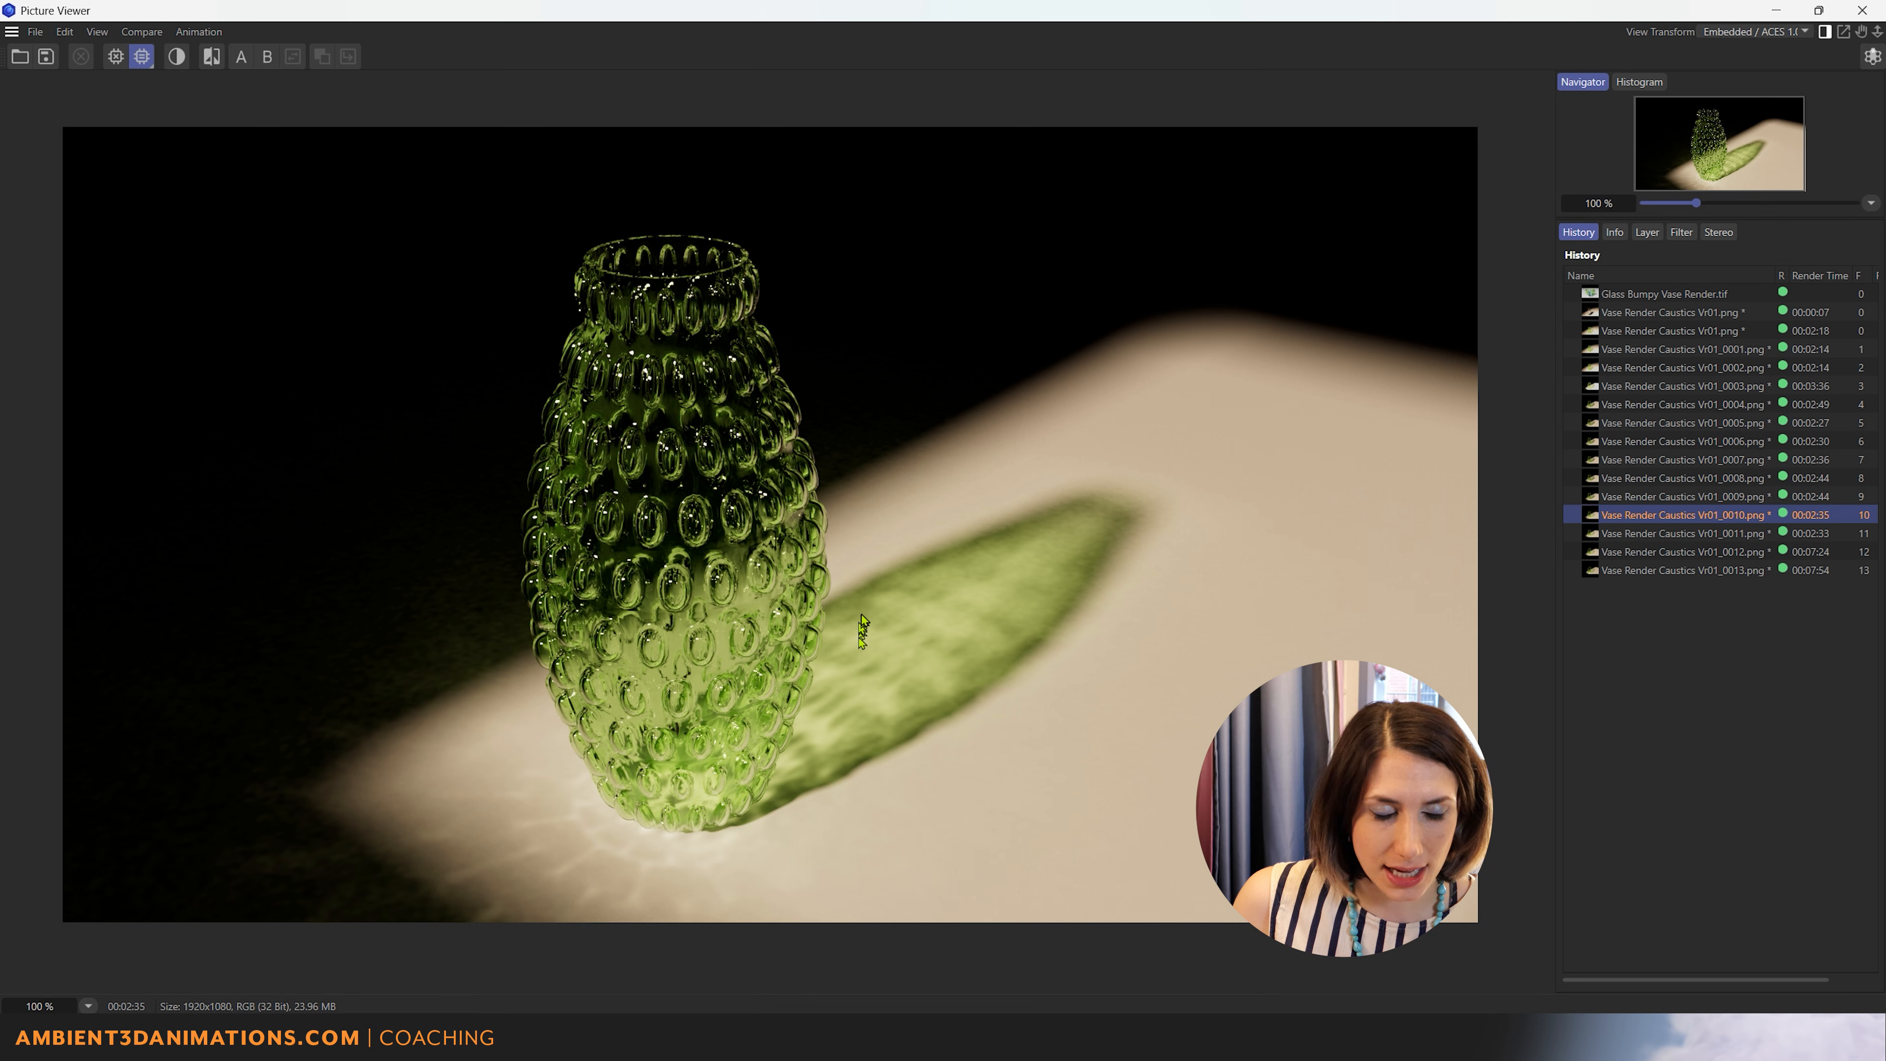
pyautogui.moveTo(1485, 10); pyautogui.dragTo(880, 147)
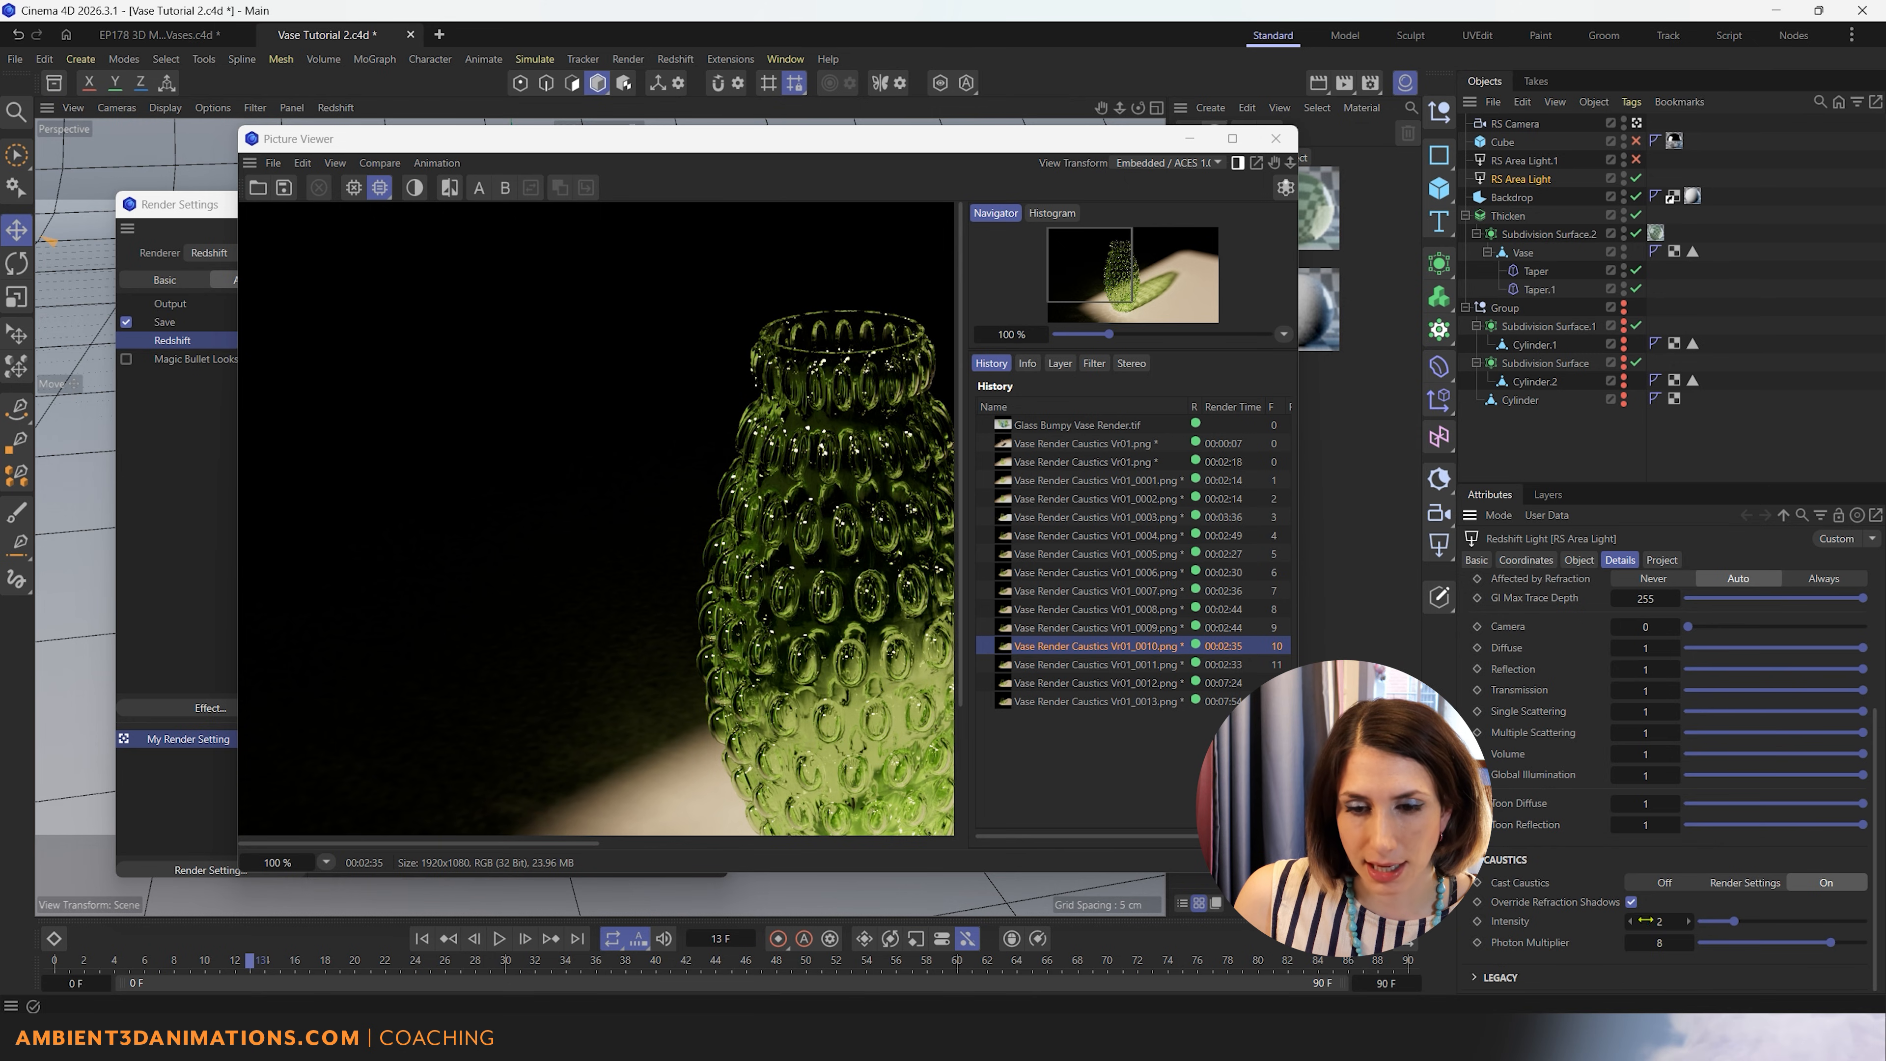
pyautogui.doubleClick(802, 142)
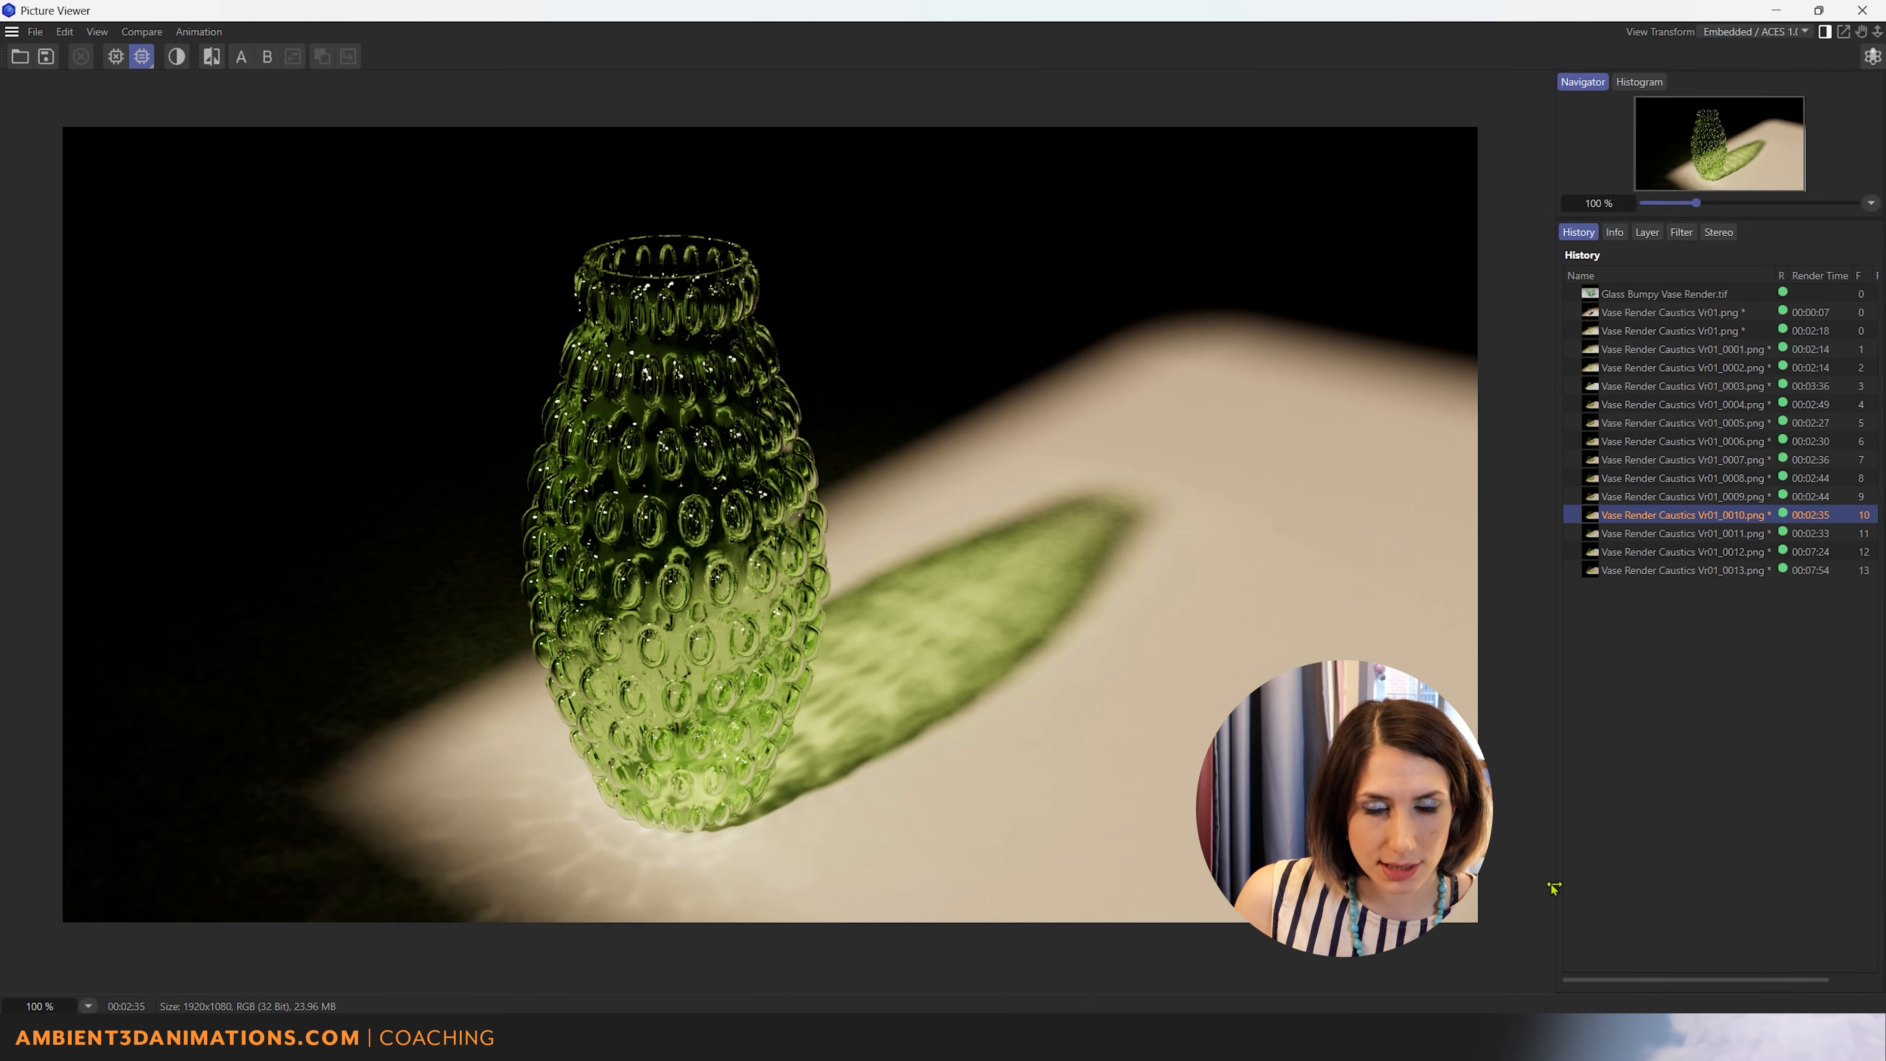
pyautogui.click(1733, 497)
pyautogui.click(1723, 520)
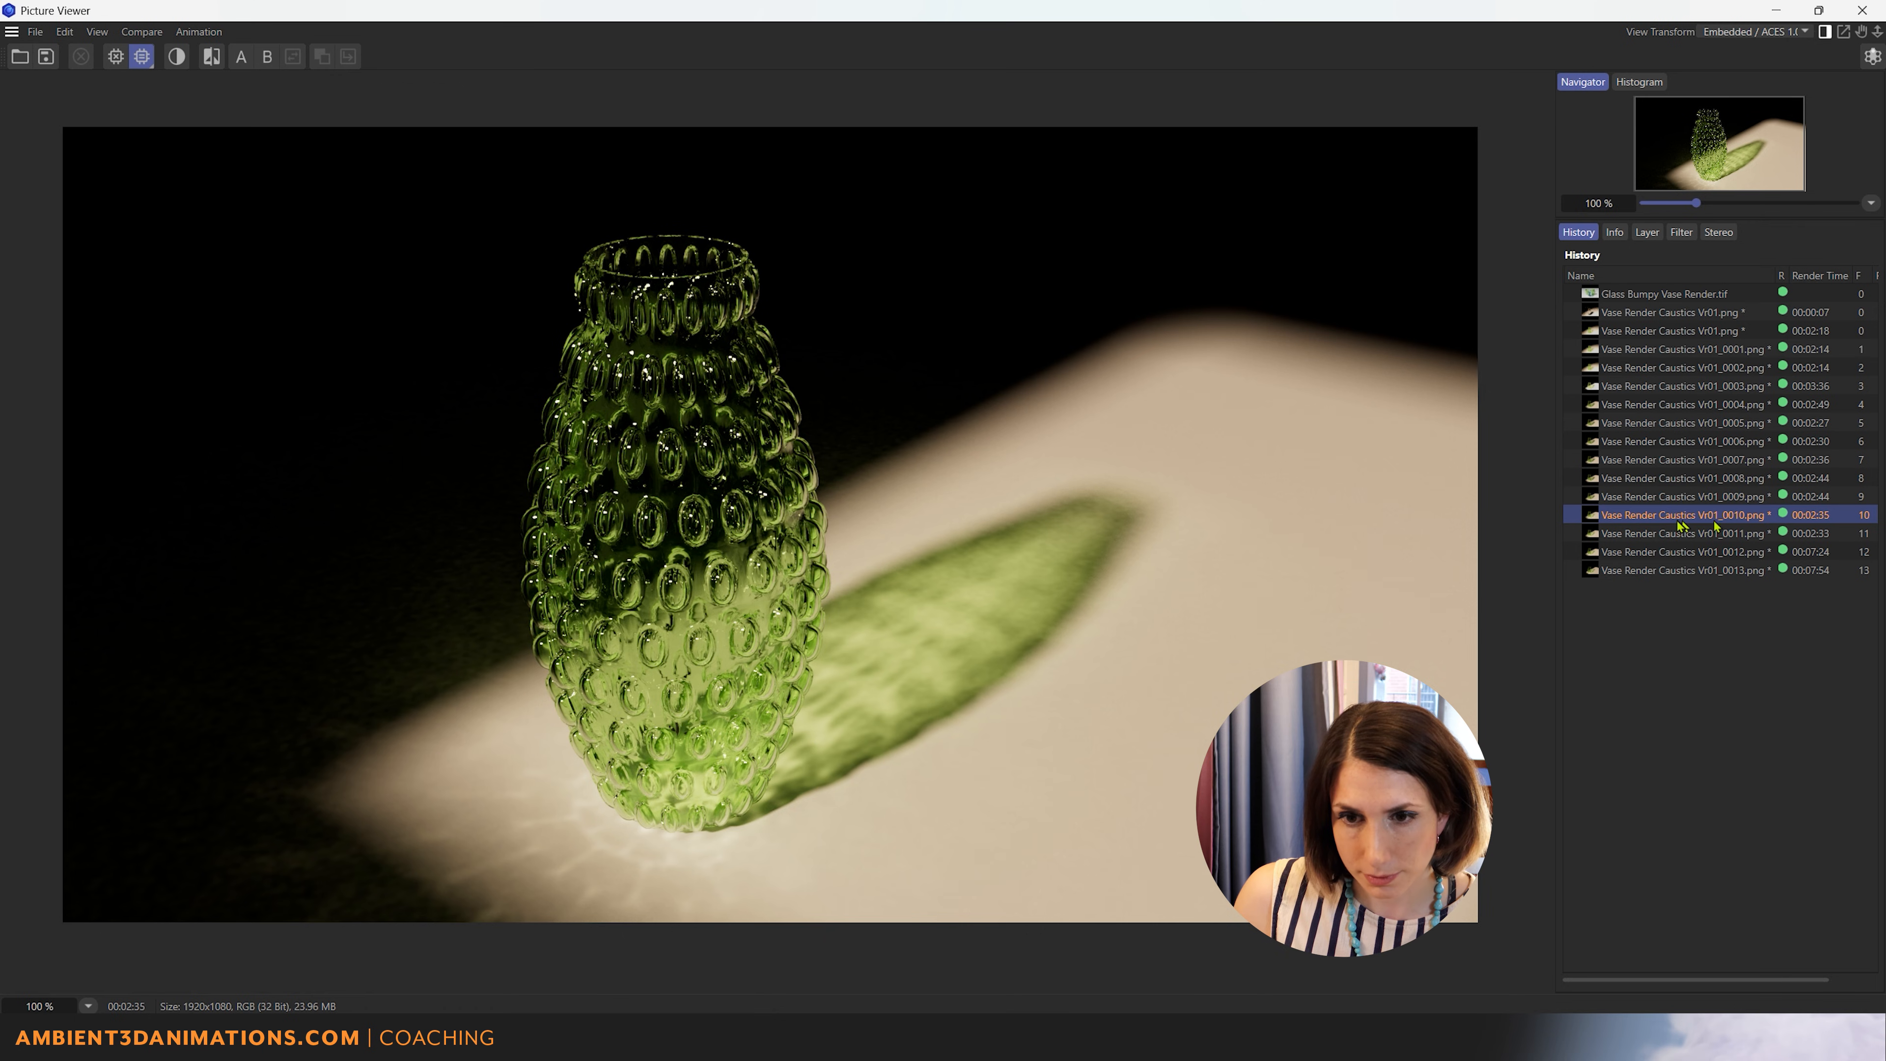
# Step: Compare the Vr01_0010 and Vr01_0011 renders by alternating between them in the render history
pyautogui.click(1685, 535)
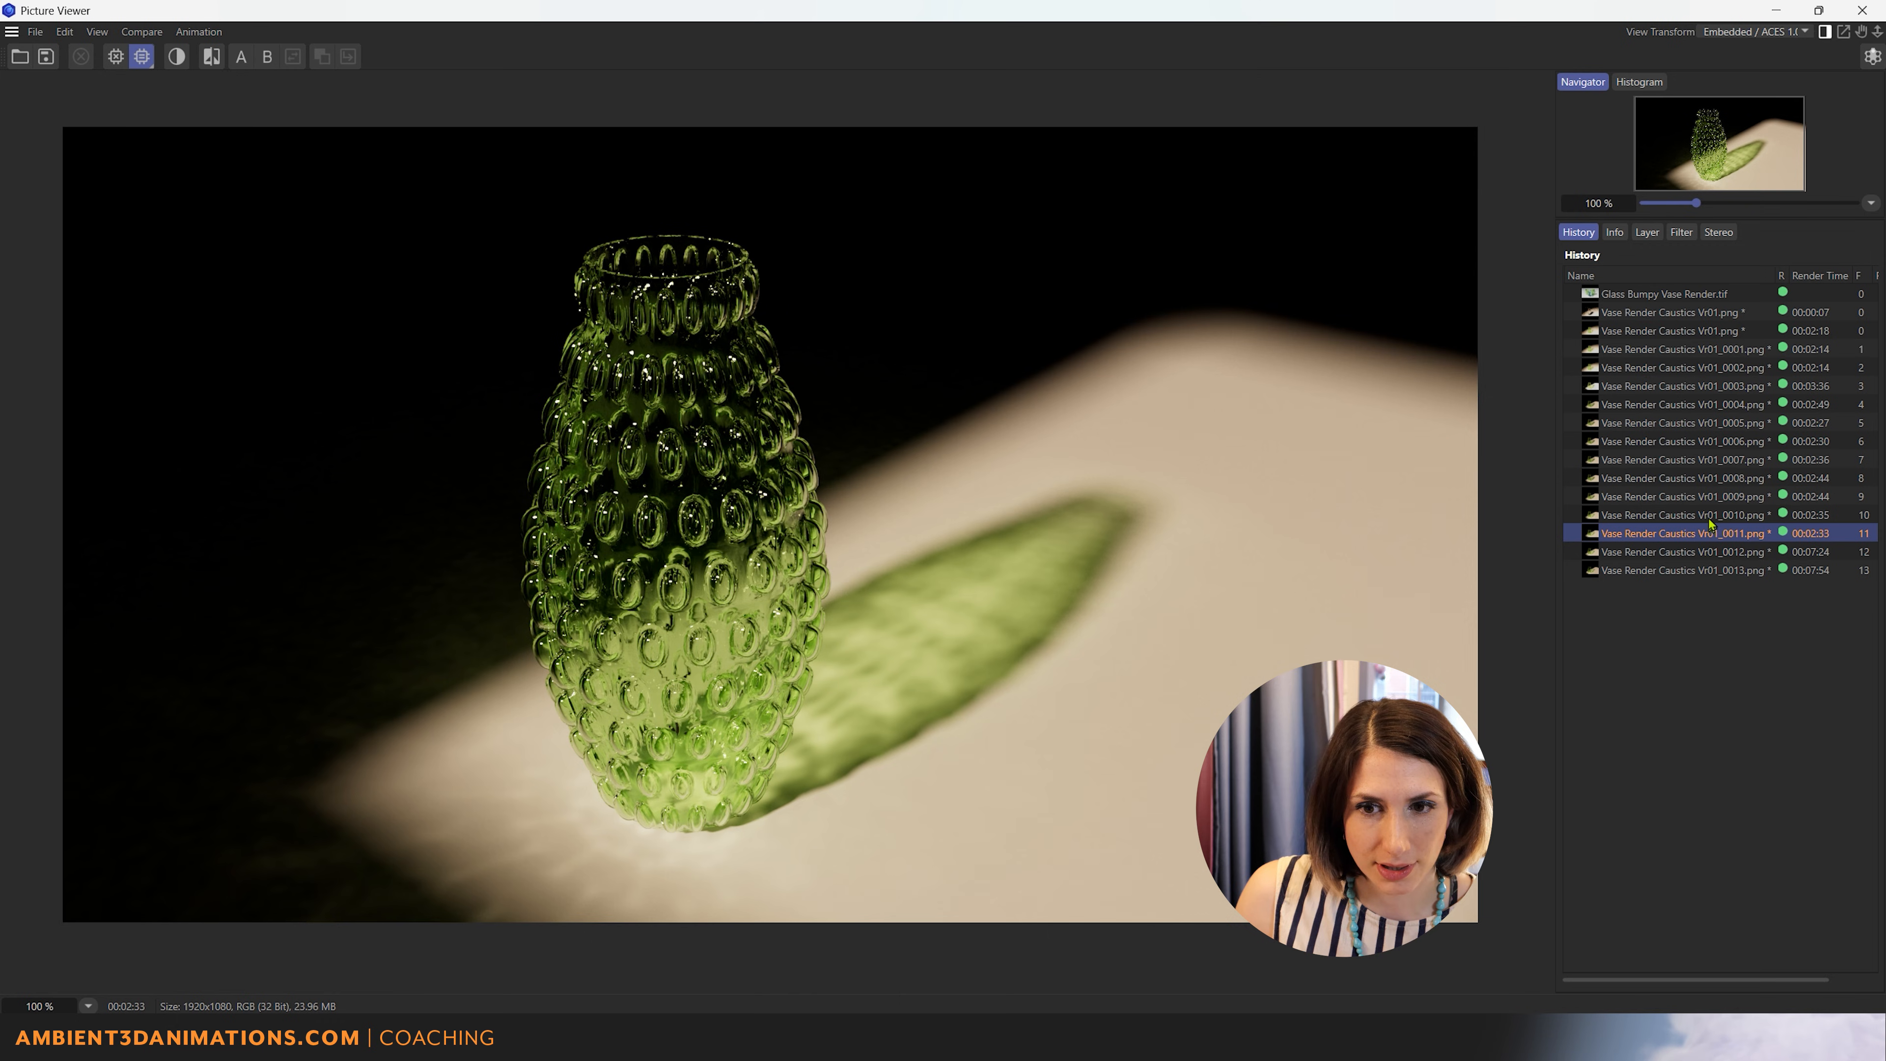
pyautogui.click(1709, 520)
pyautogui.click(1710, 535)
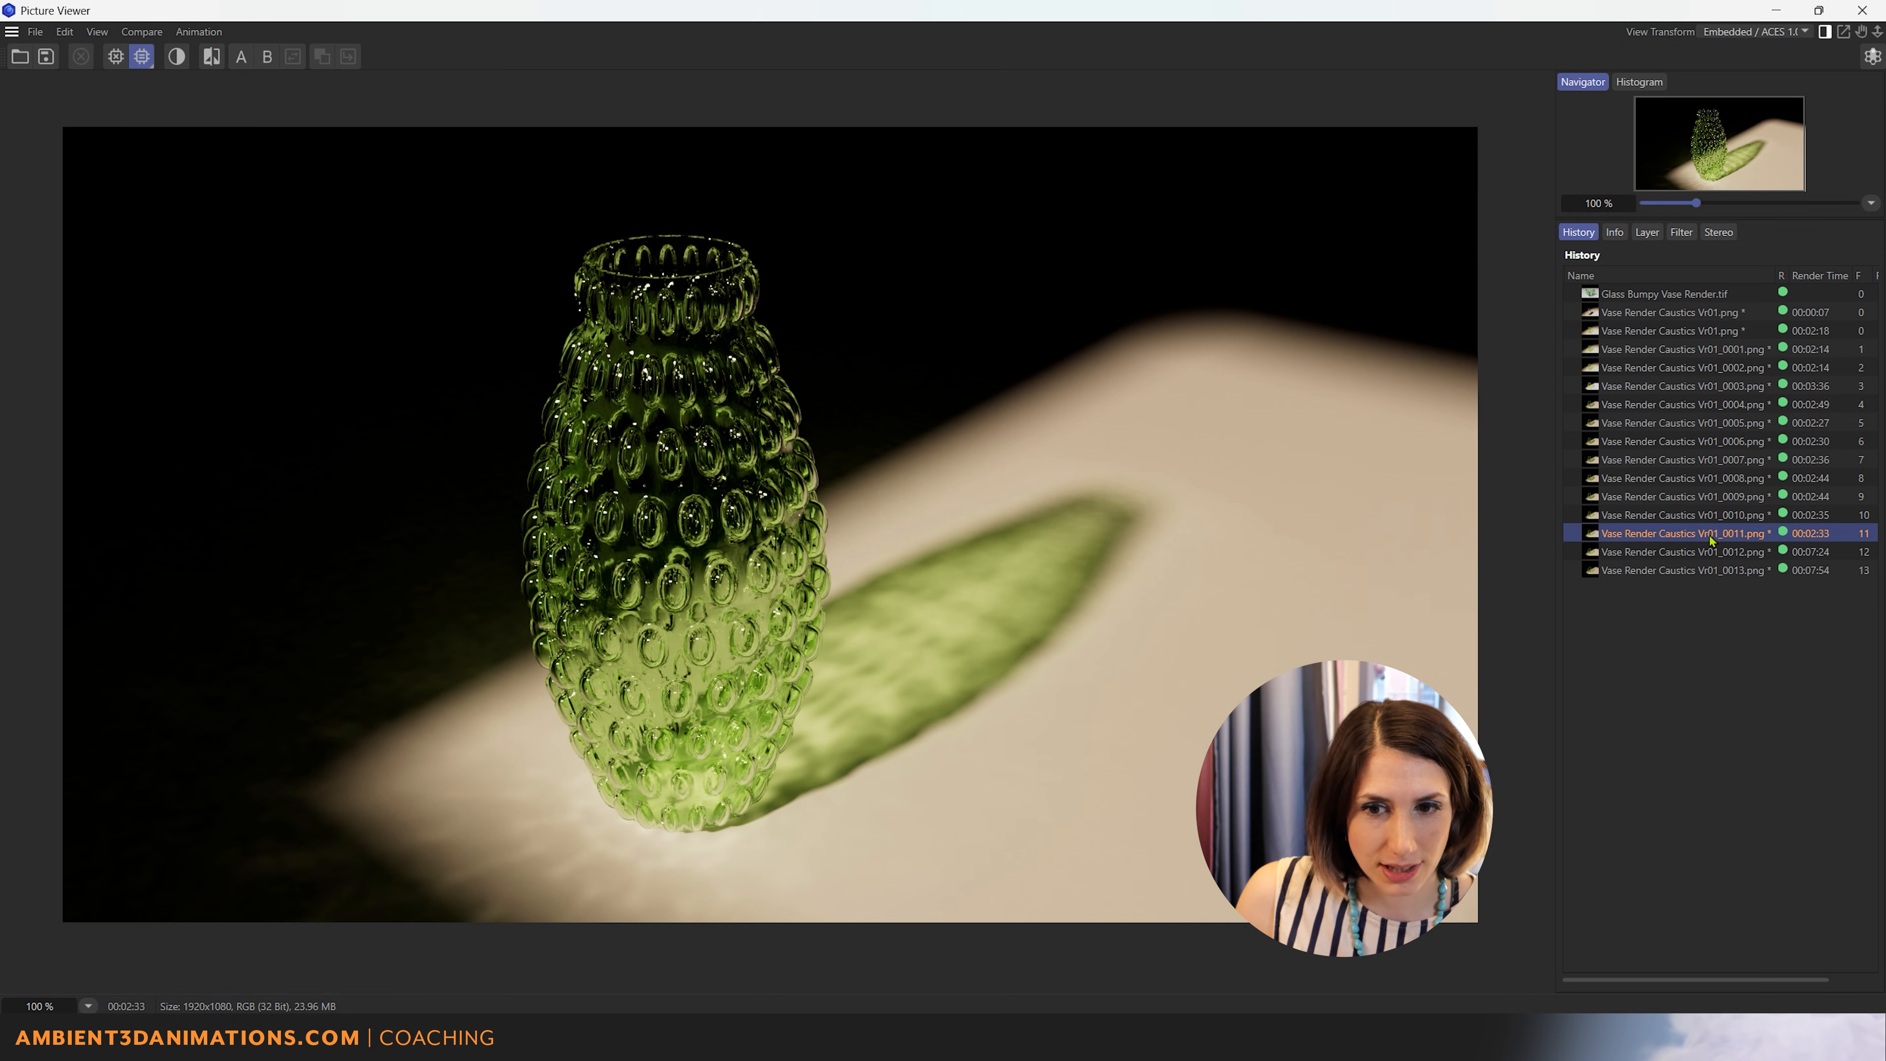
pyautogui.click(1711, 522)
pyautogui.click(1711, 536)
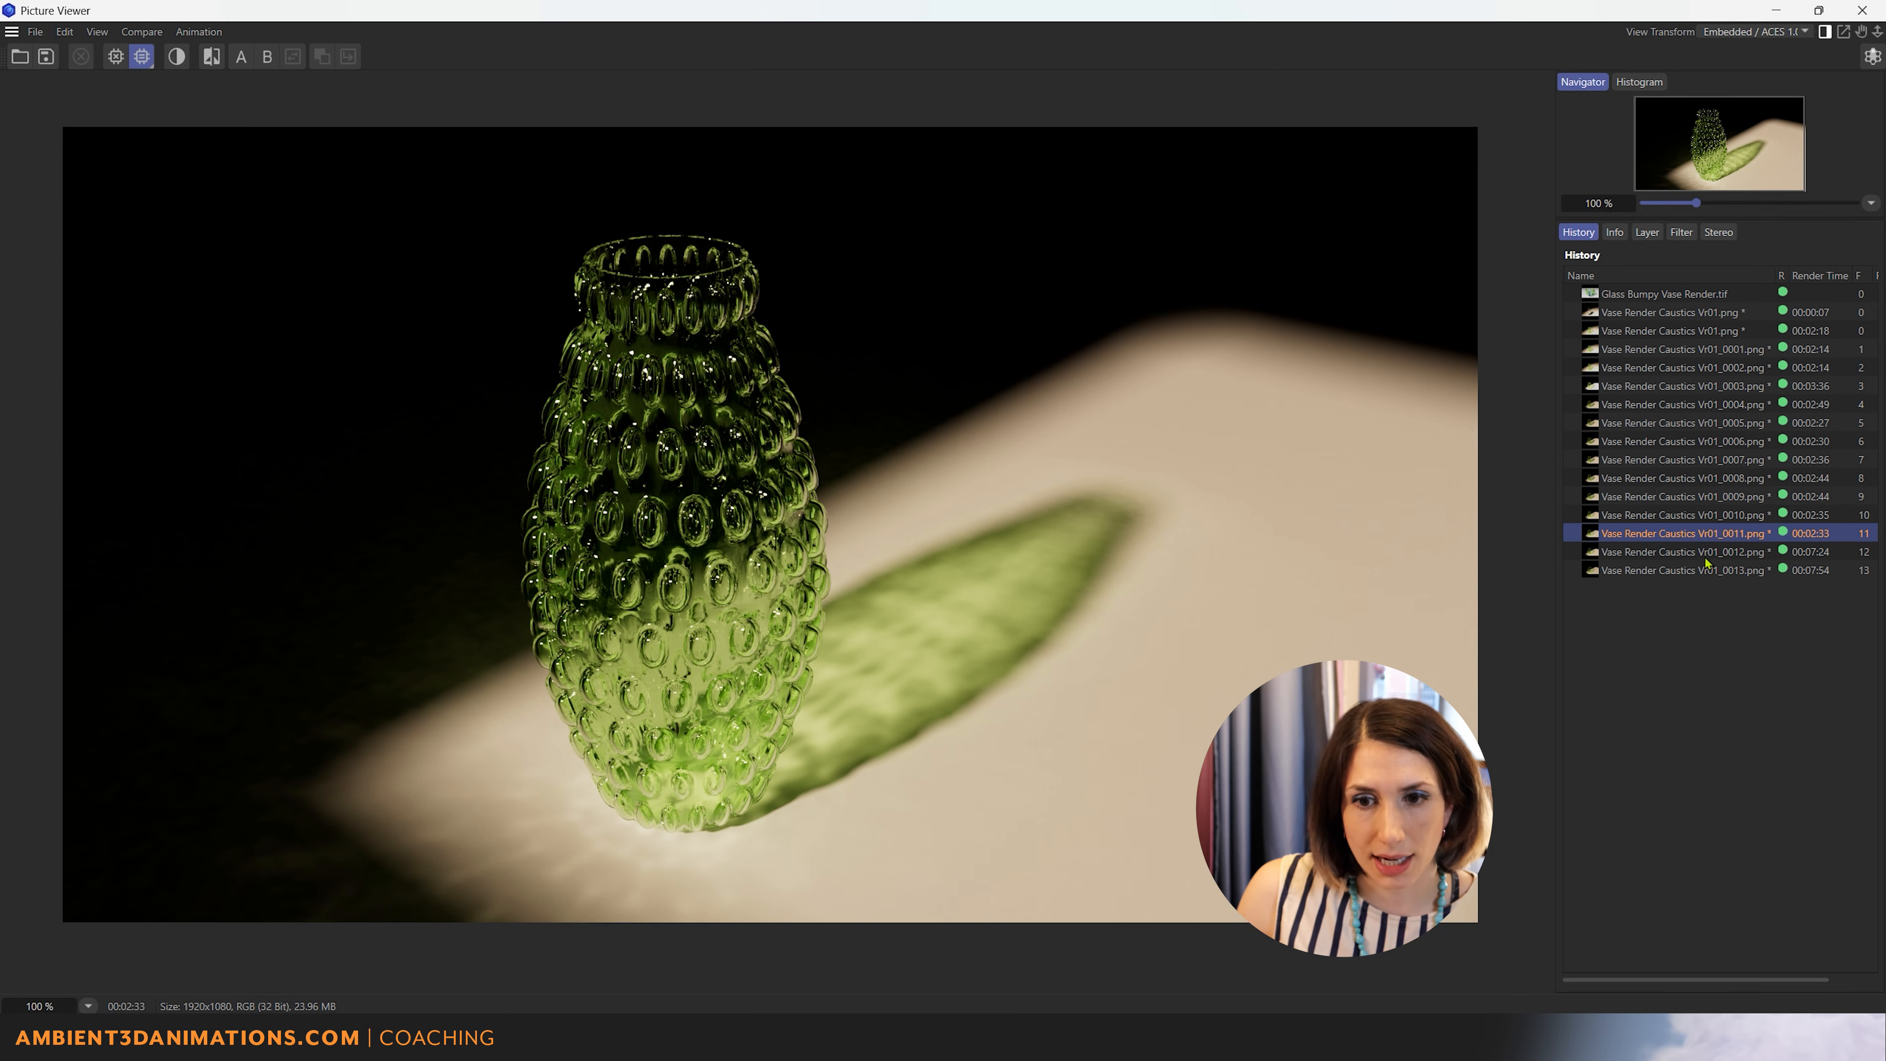
# Step: View the full Vr01_0012 render against Vr01_0013 and check the width and height in the render output settings
pyautogui.click(1704, 554)
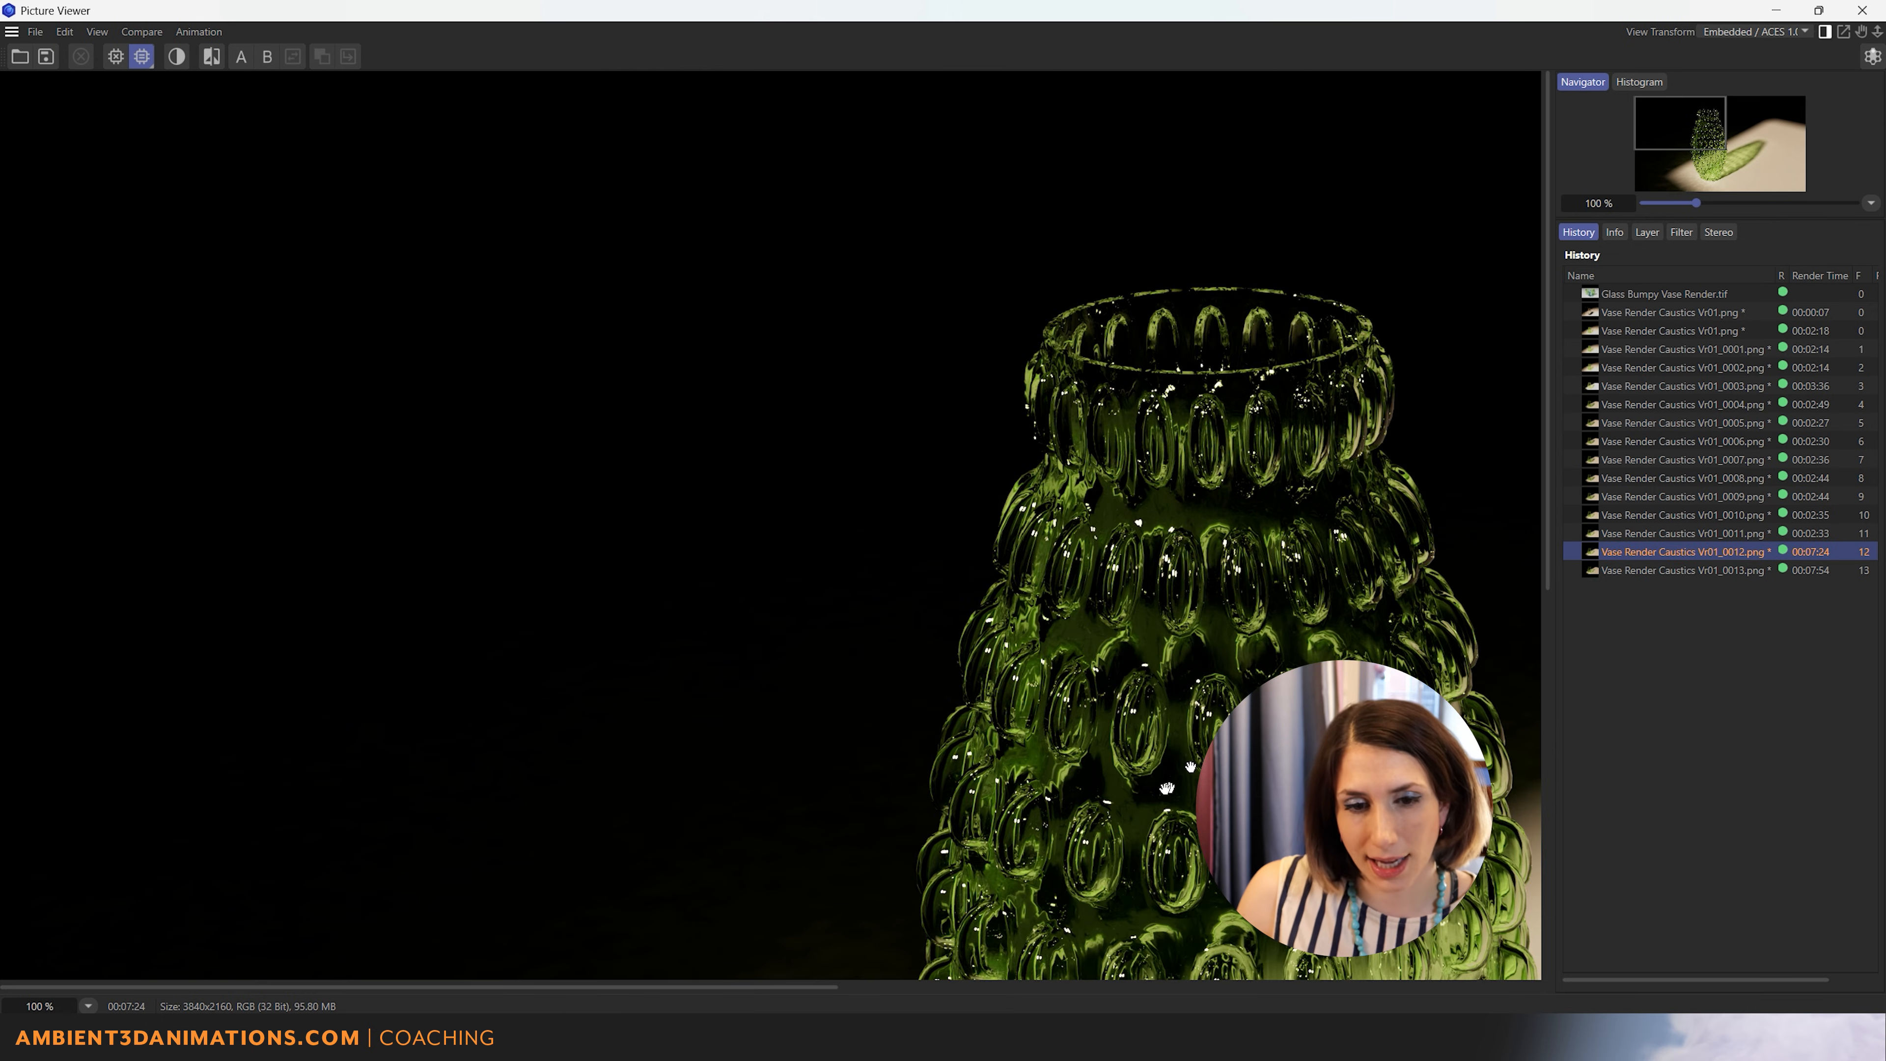
pyautogui.scroll(-1, 1166, 797)
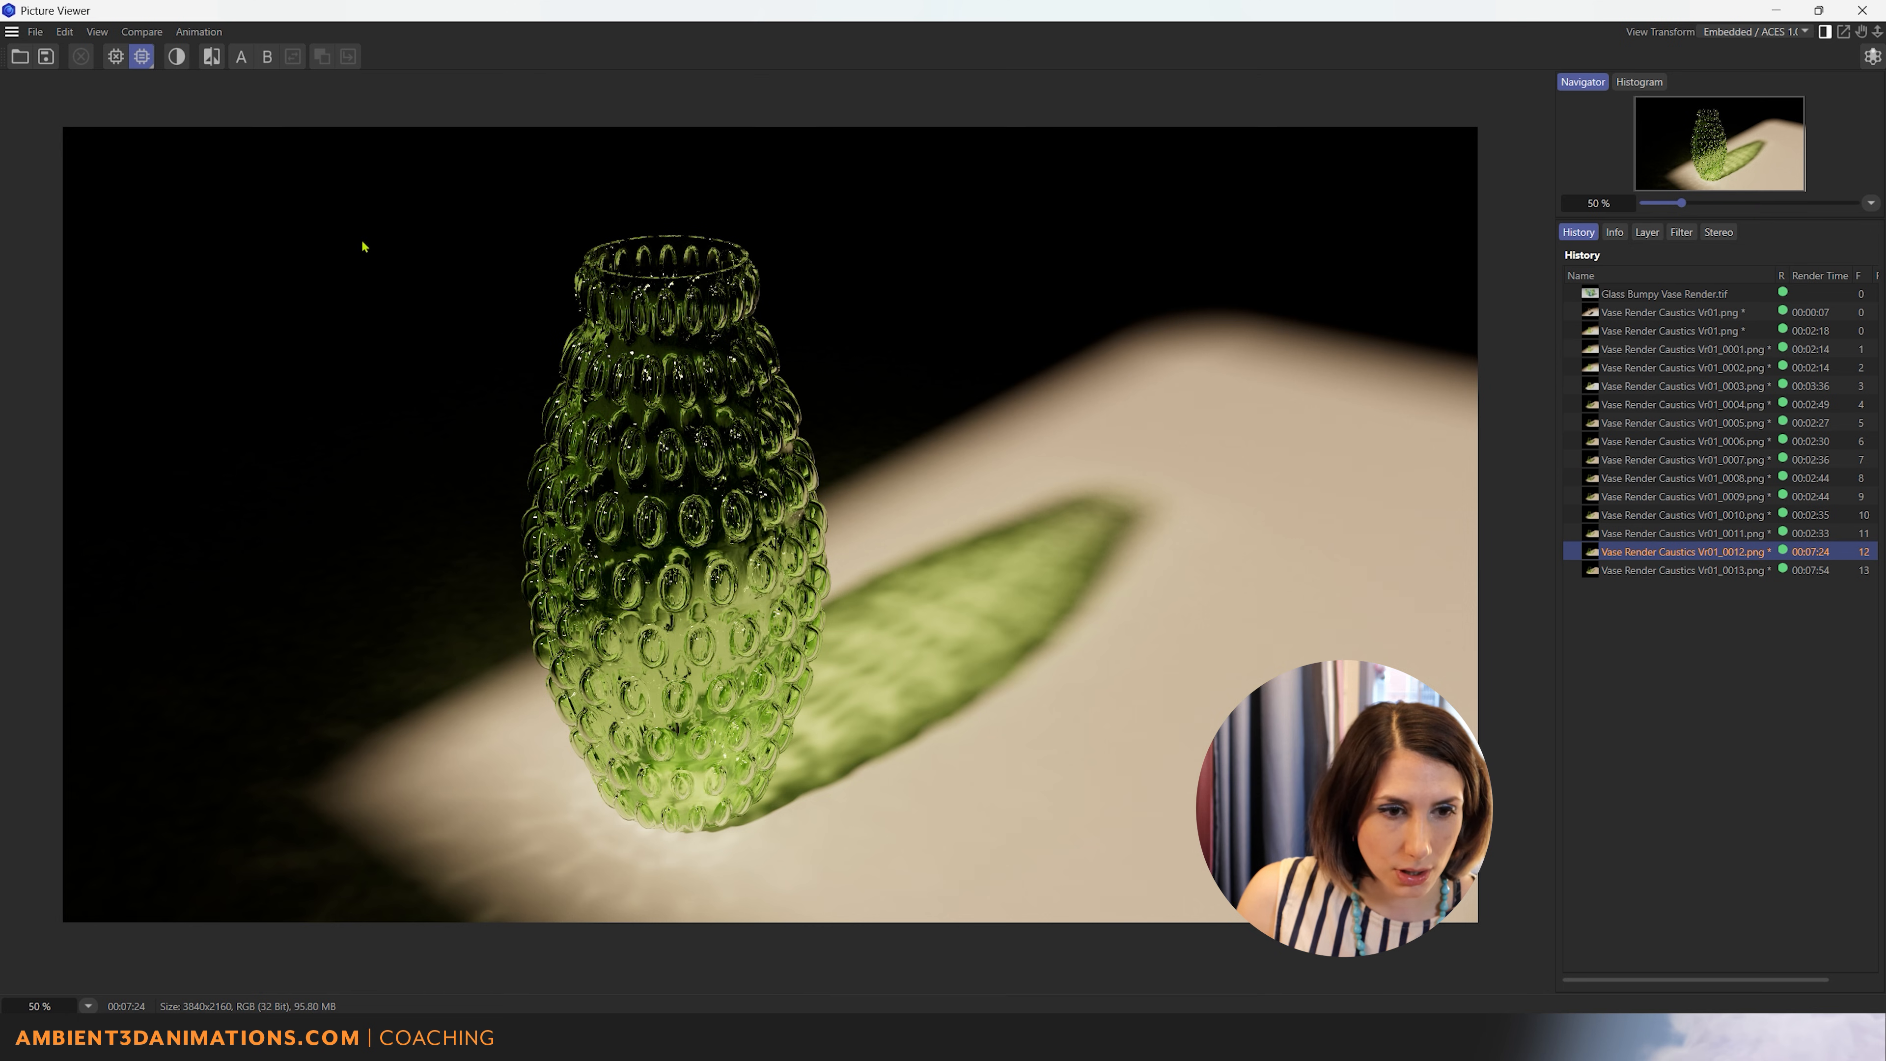
pyautogui.click(1730, 569)
pyautogui.click(1730, 551)
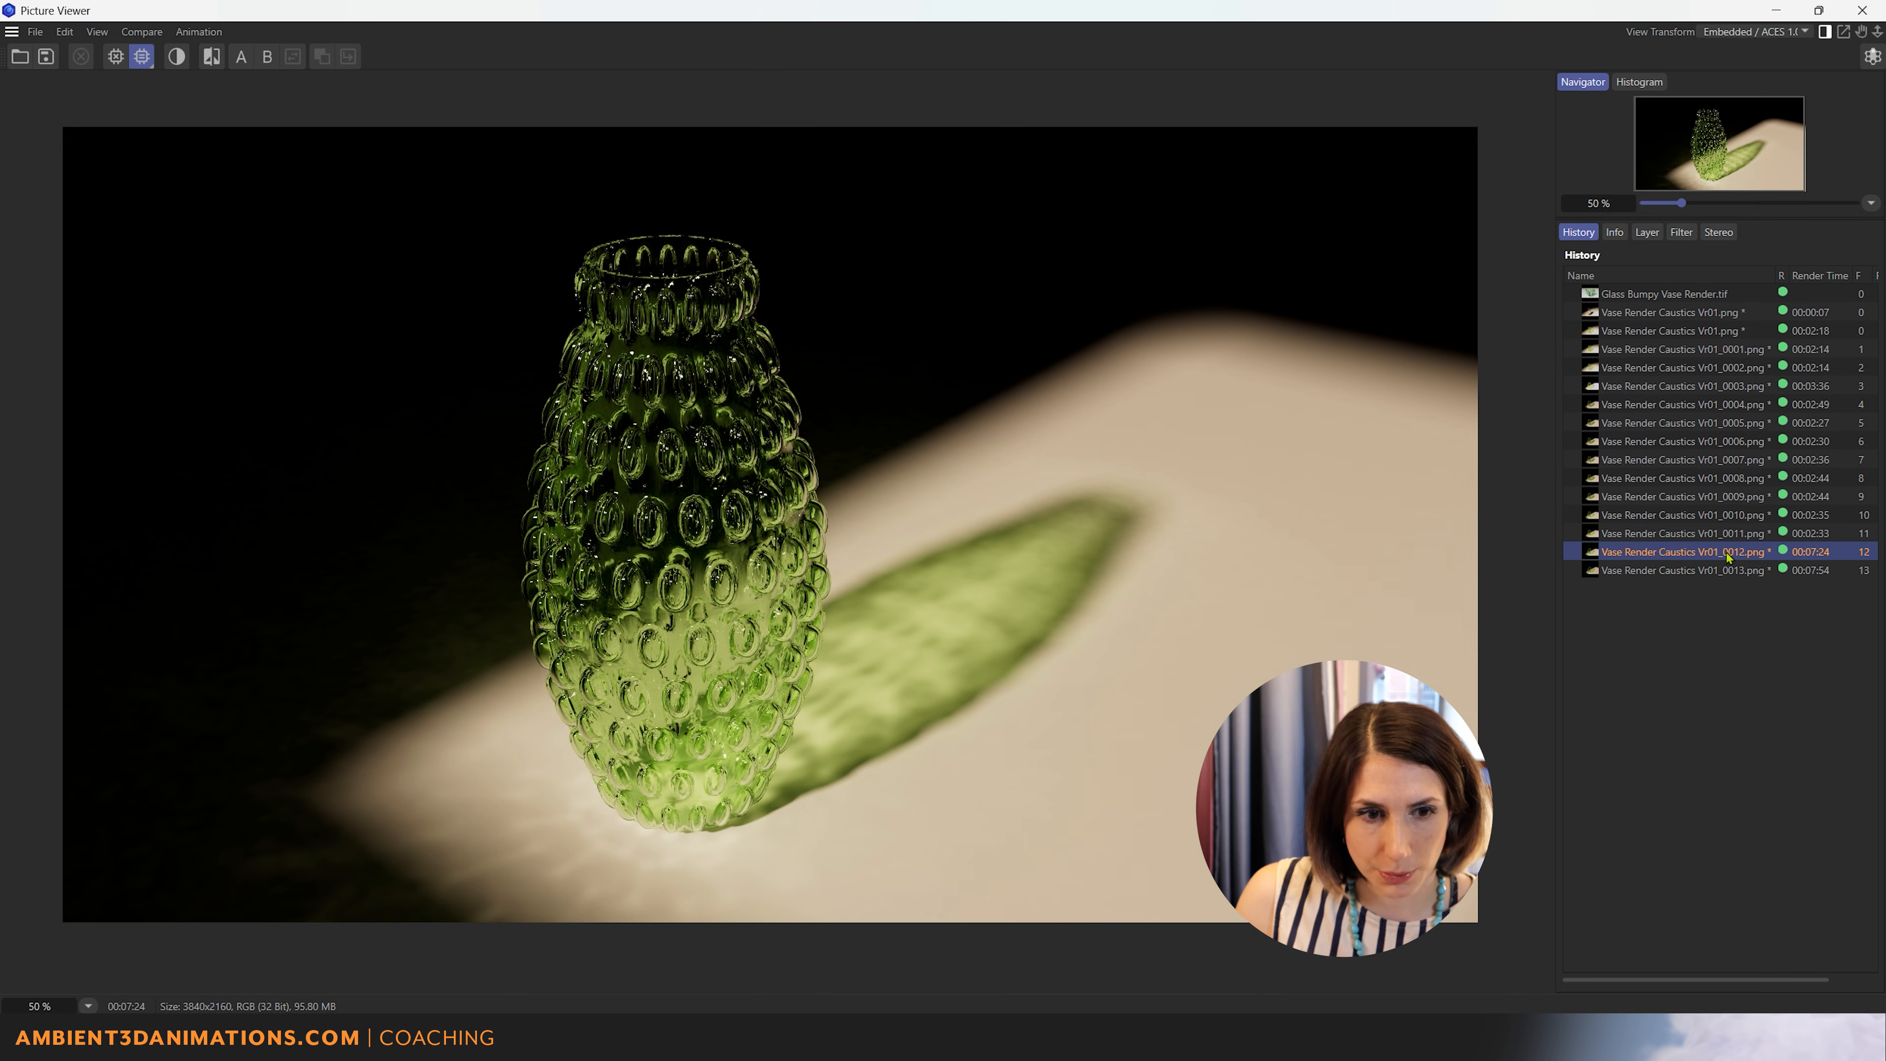
pyautogui.doubleClick(1125, 13)
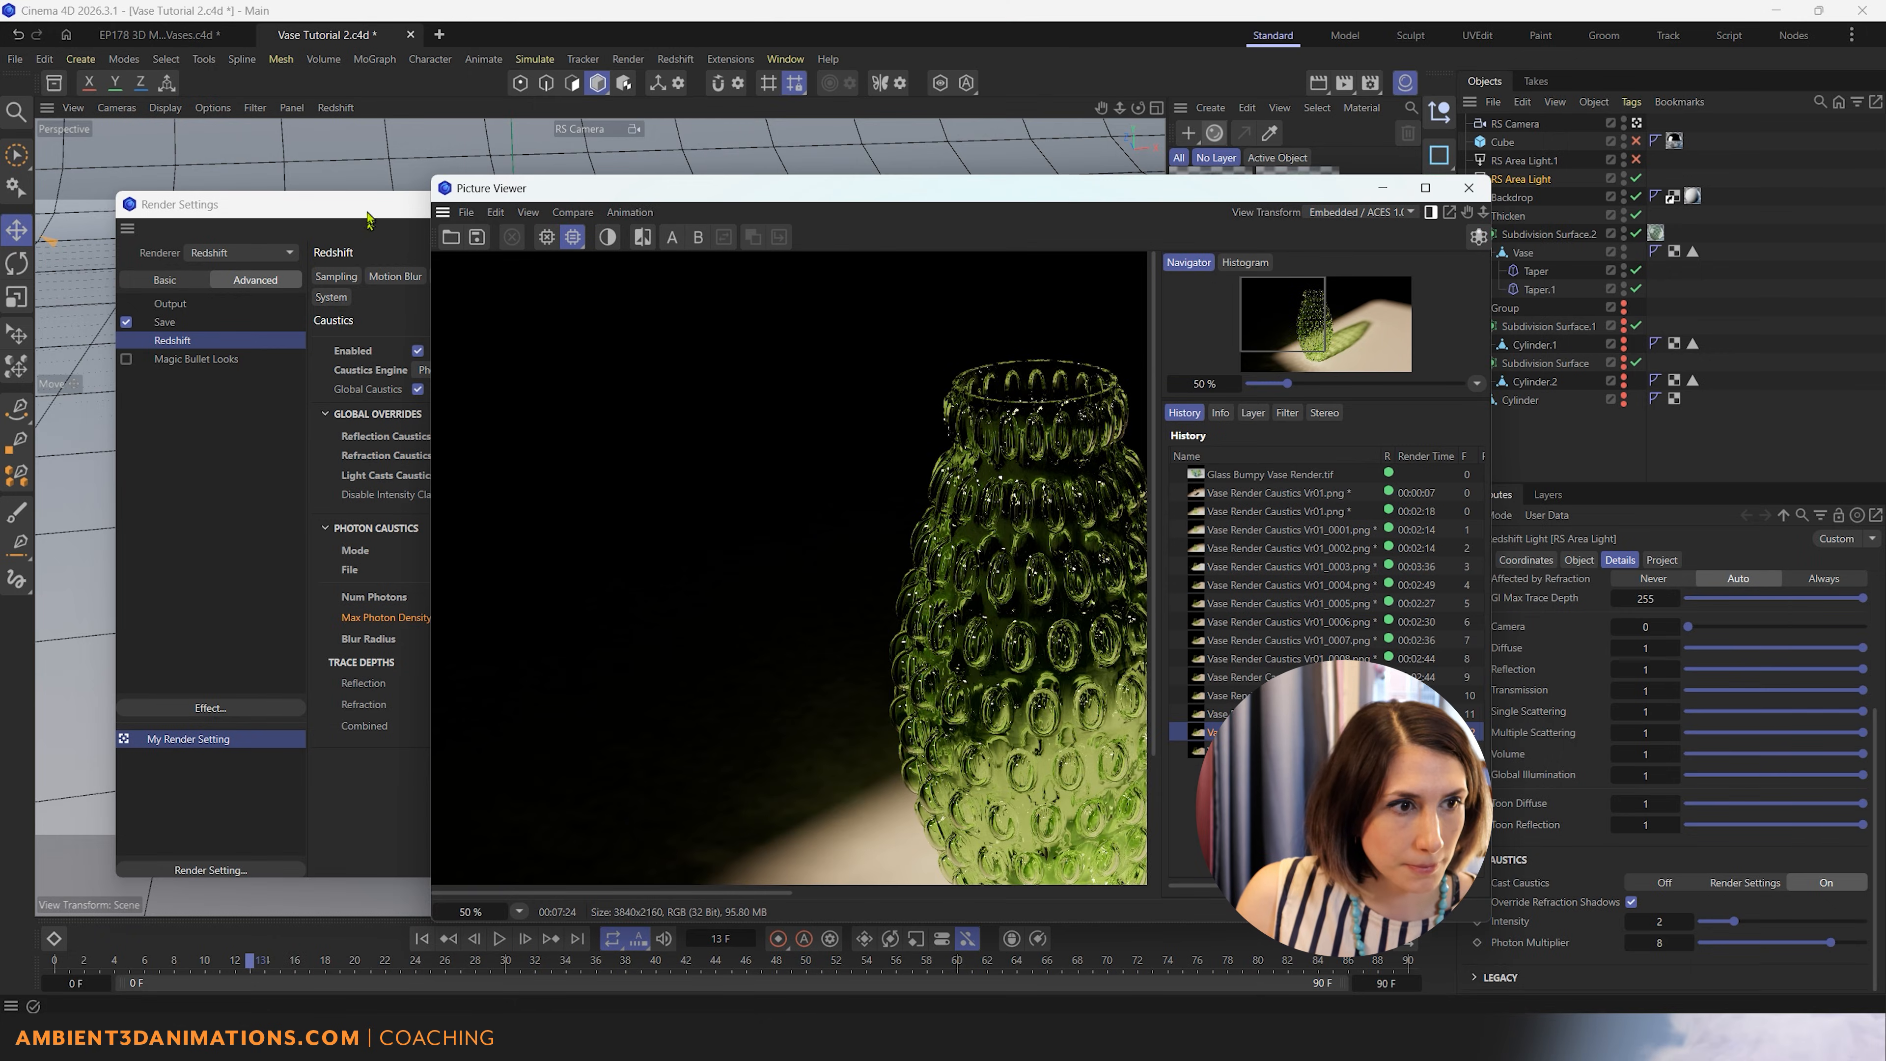
pyautogui.click(182, 340)
pyautogui.click(171, 306)
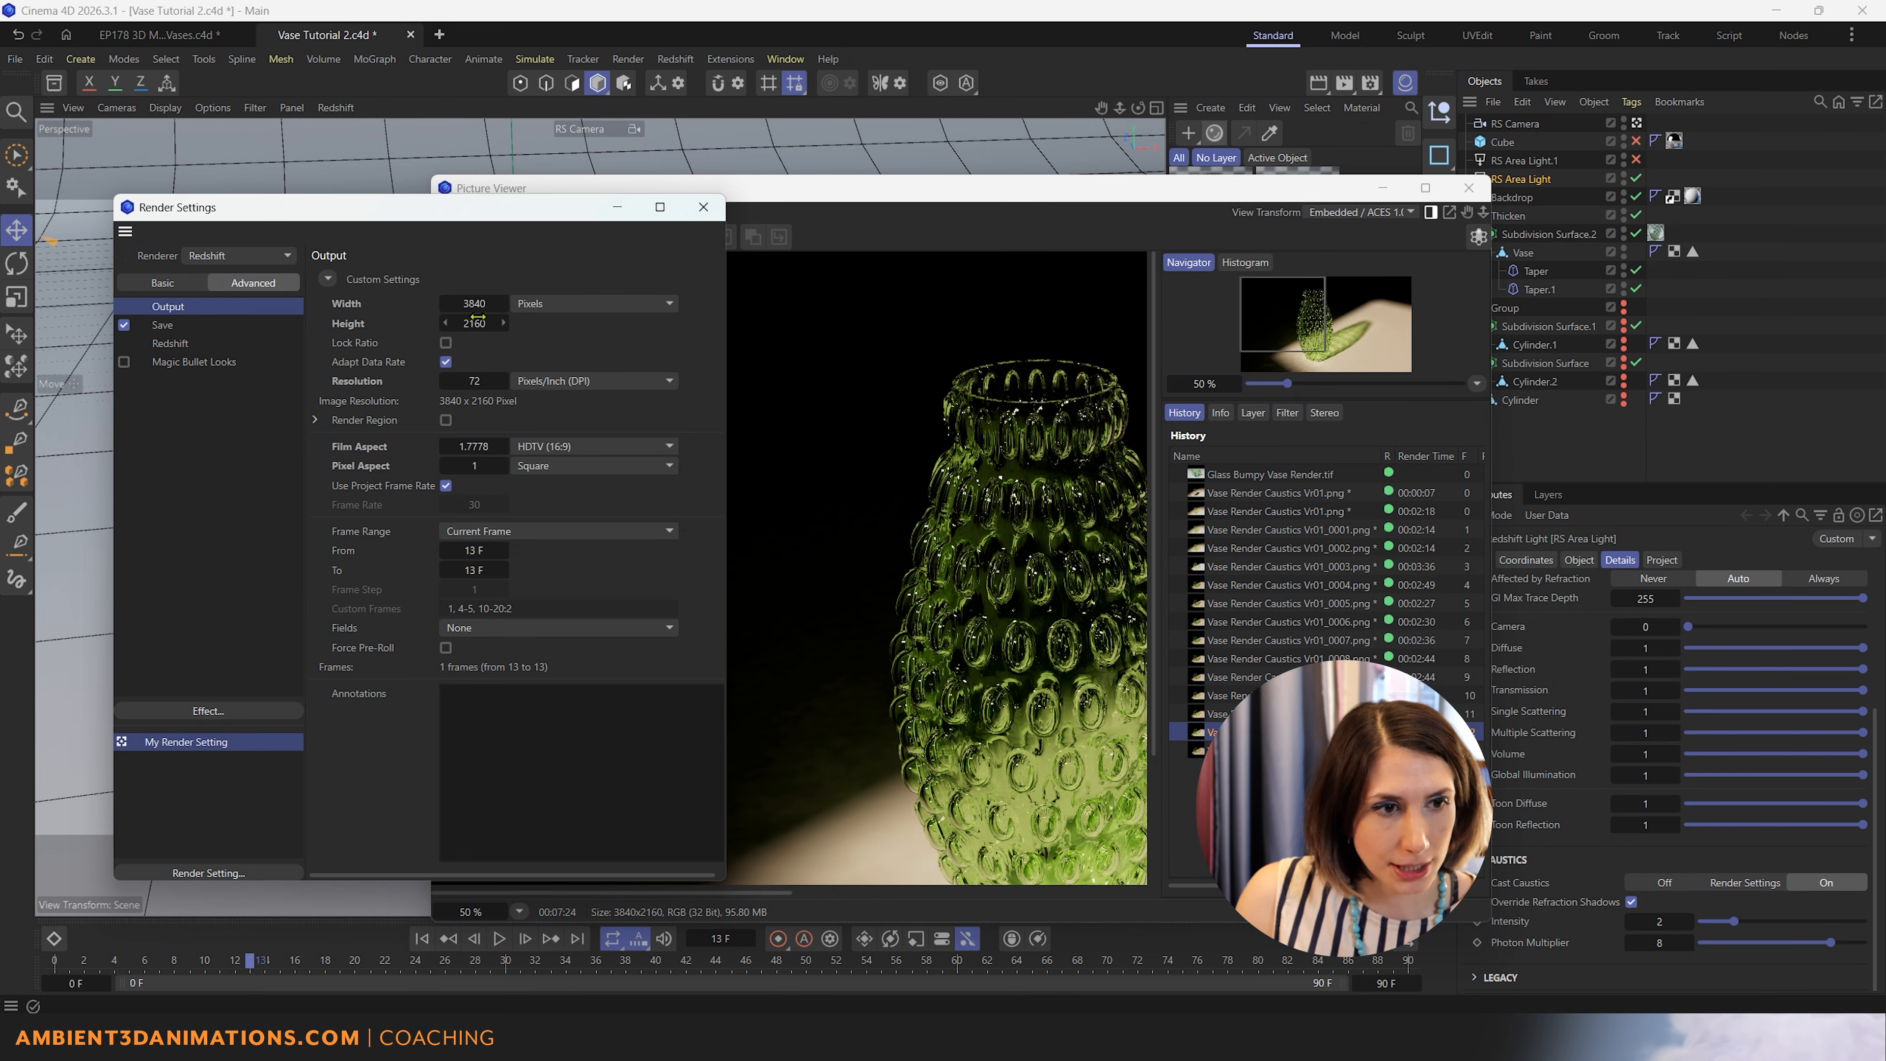
pyautogui.doubleClick(1118, 189)
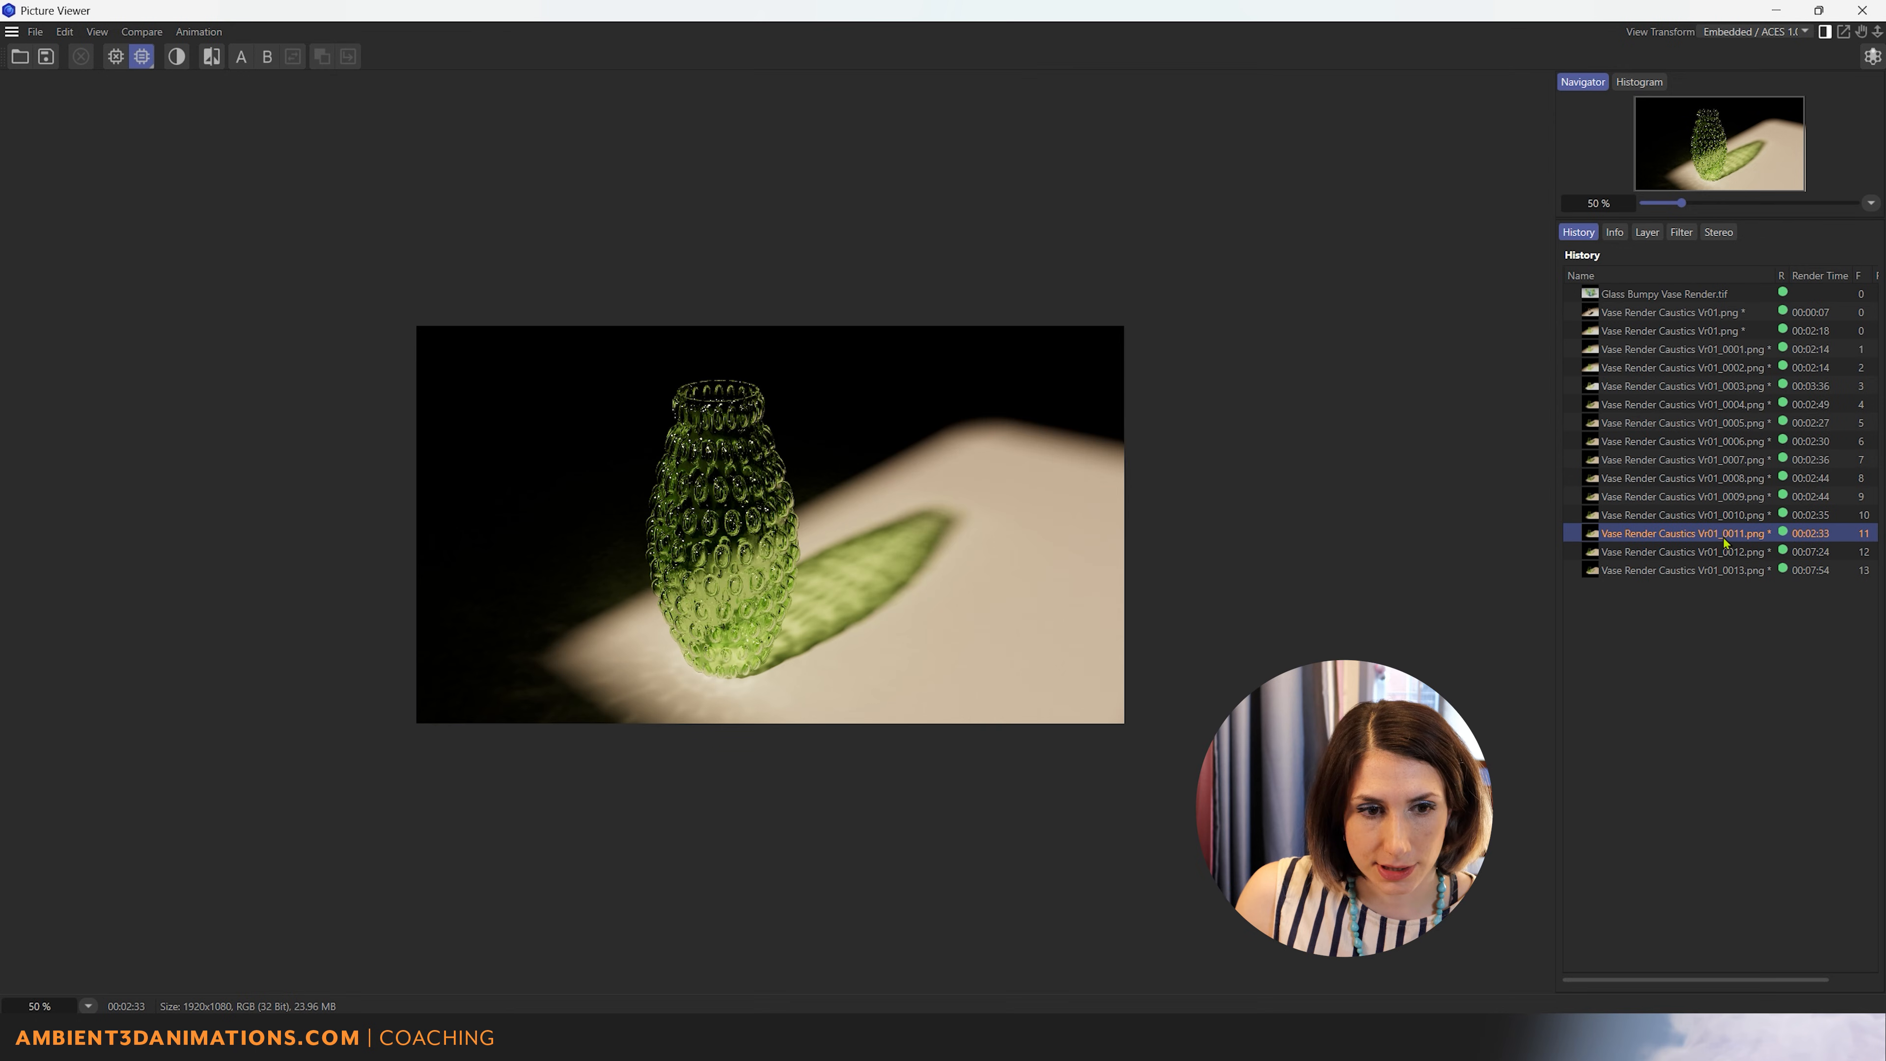
# Step: Compare the Vr01_0011 render with Vr01_0012 and Vr01_0013 in the render history
pyautogui.click(1721, 534)
pyautogui.click(1726, 553)
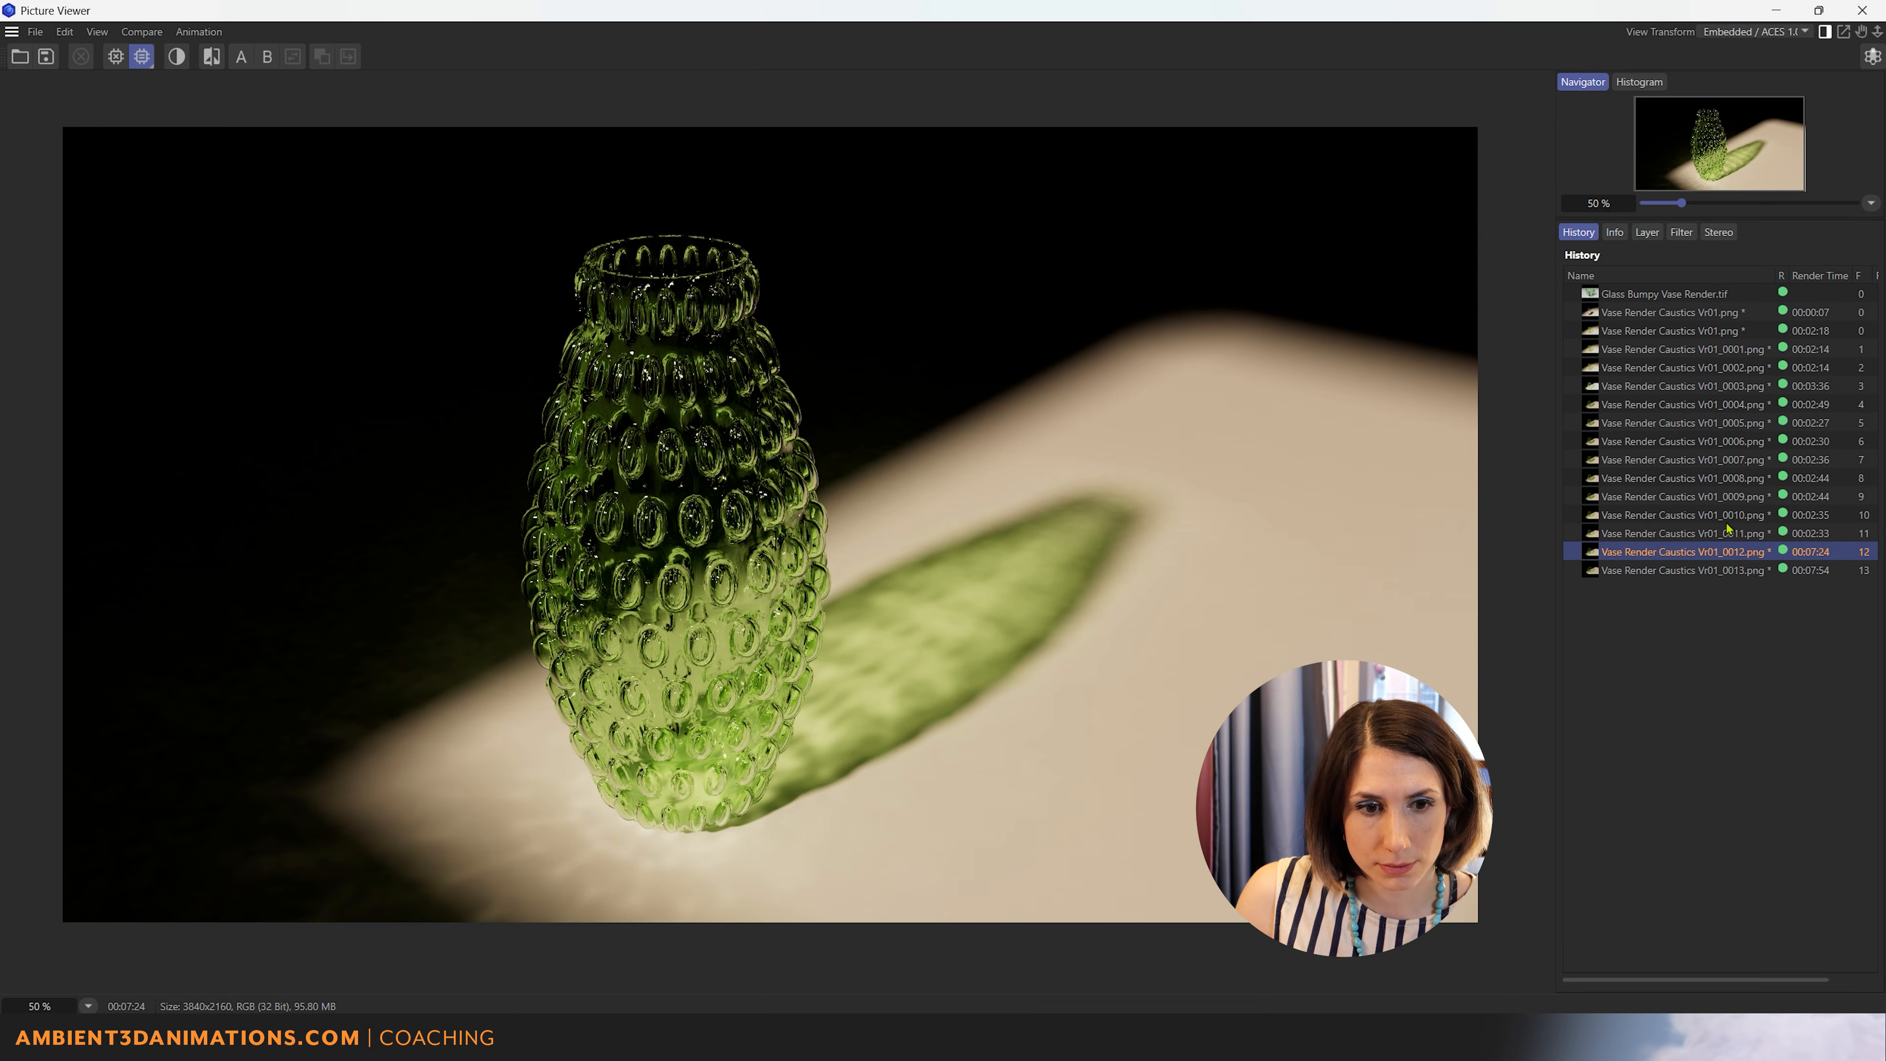
pyautogui.click(1725, 521)
pyautogui.click(1726, 533)
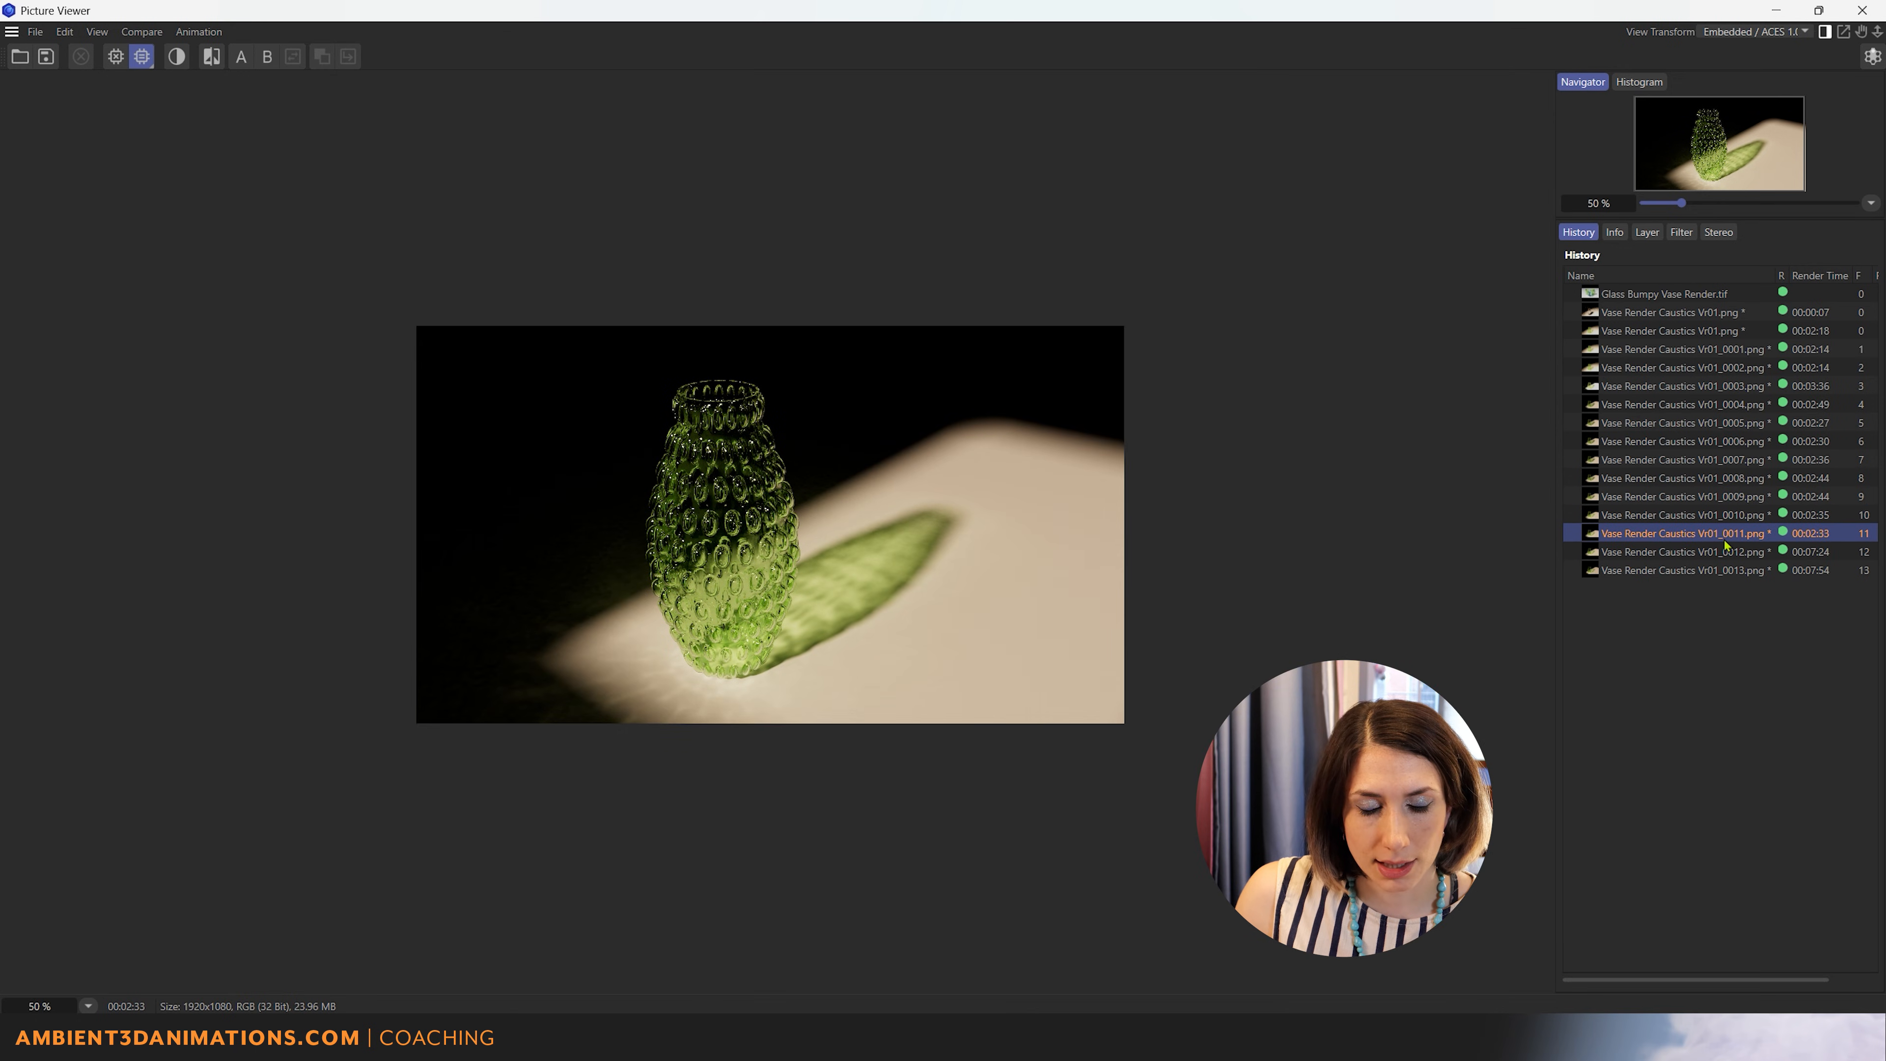
pyautogui.click(1726, 551)
pyautogui.click(1727, 533)
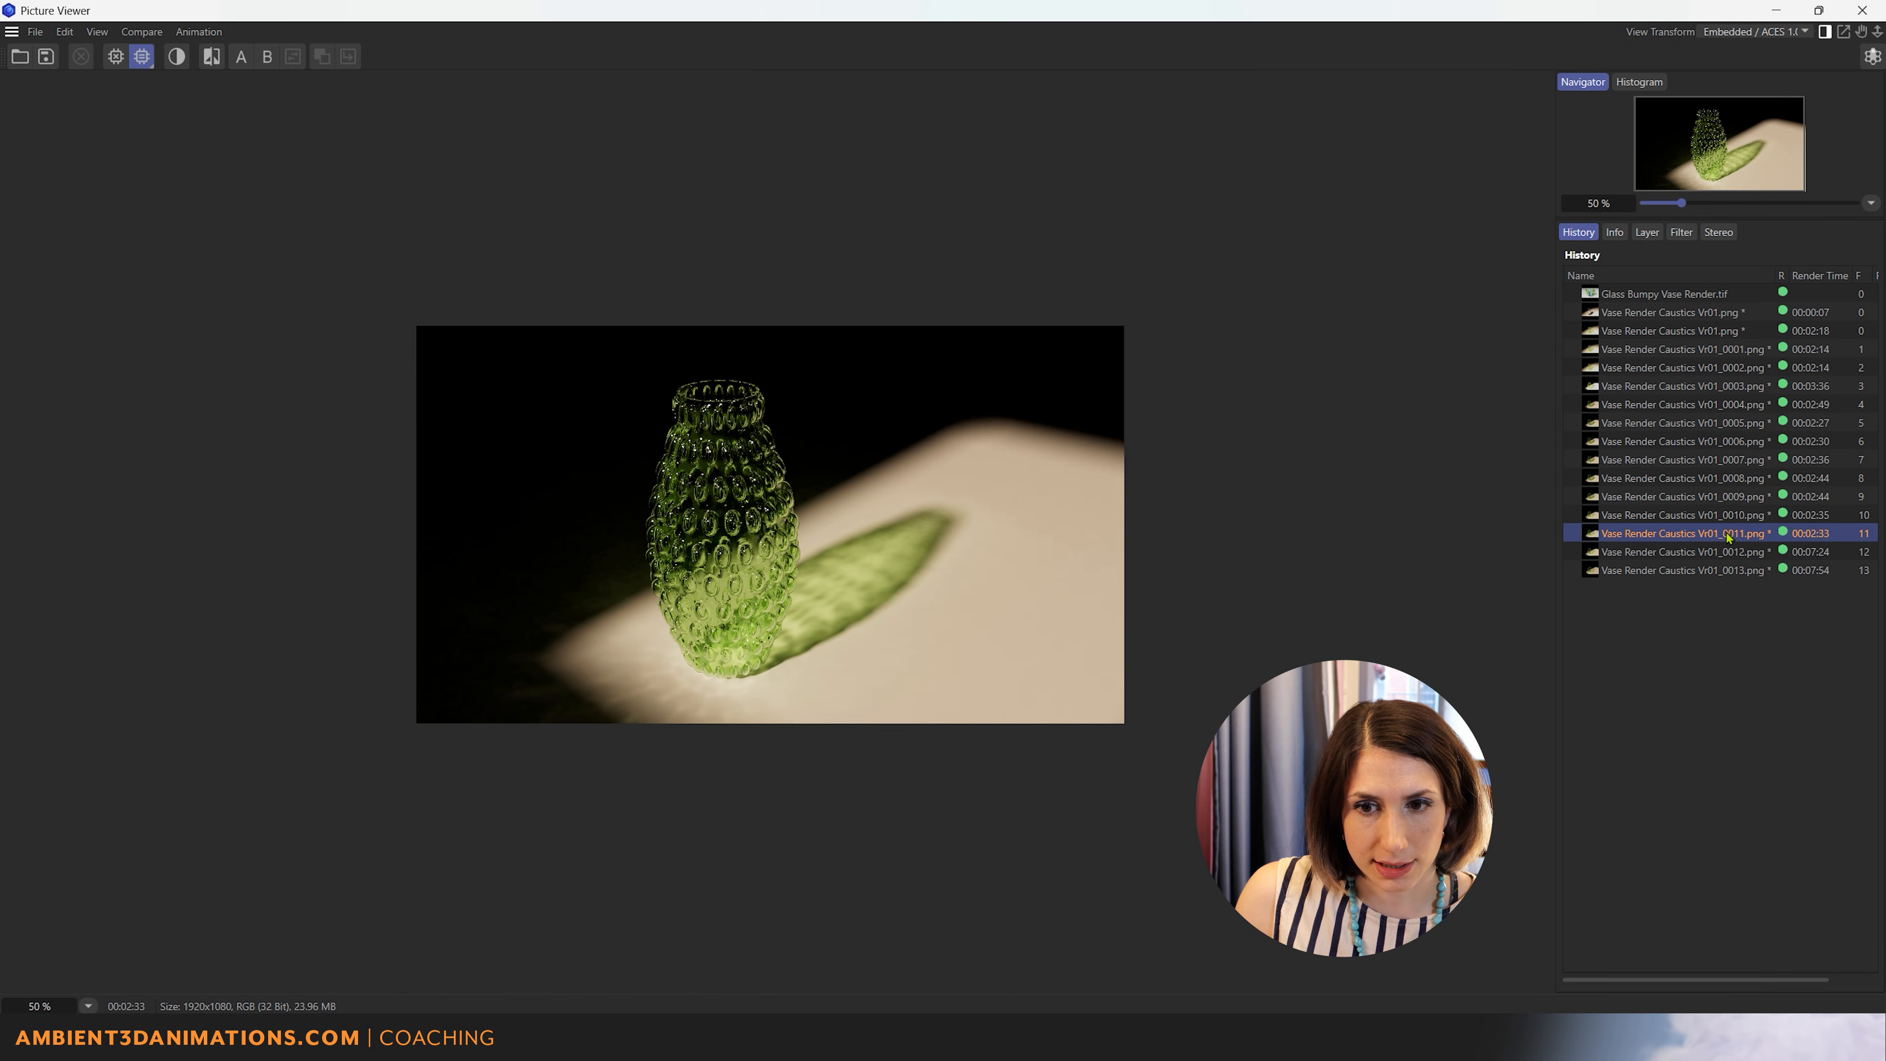
pyautogui.click(1730, 570)
pyautogui.click(1727, 535)
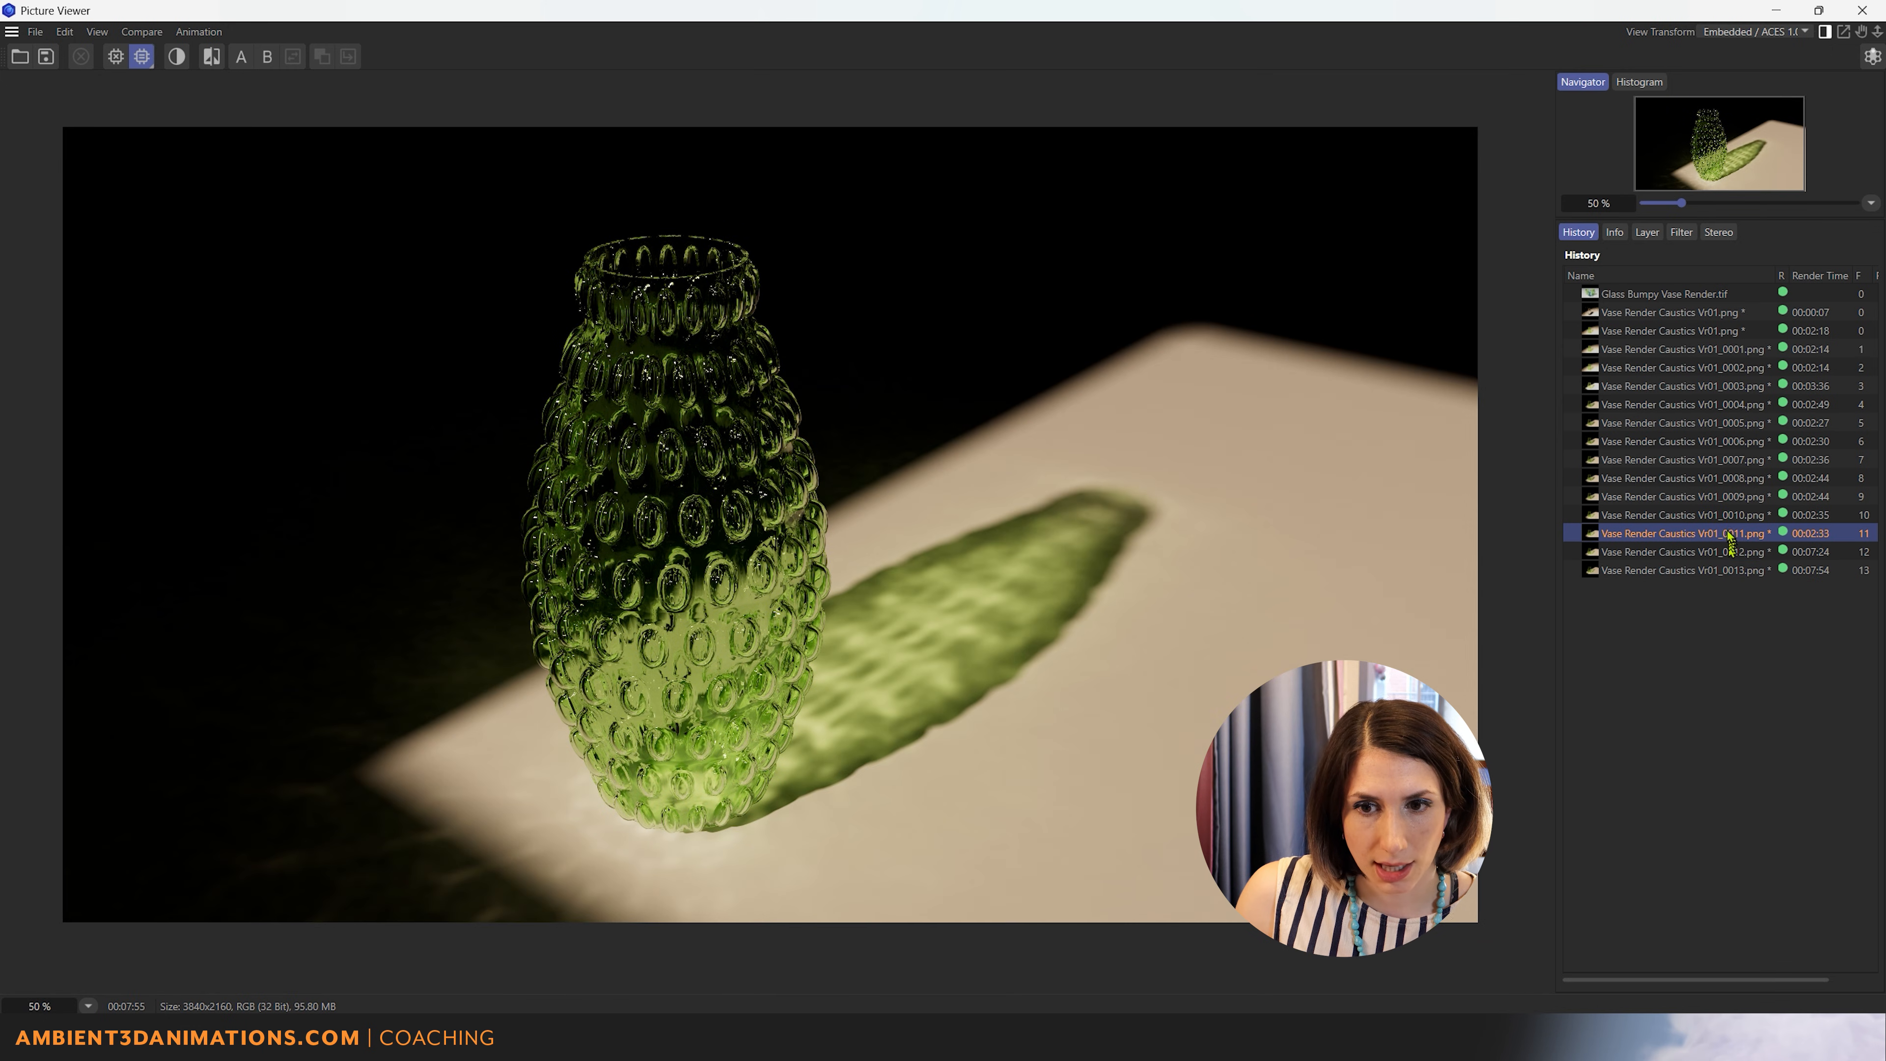
# Step: Compare the Vr01_0012 and Vr01_0013 renders by alternating between them in the render history
pyautogui.click(1728, 552)
pyautogui.click(1730, 571)
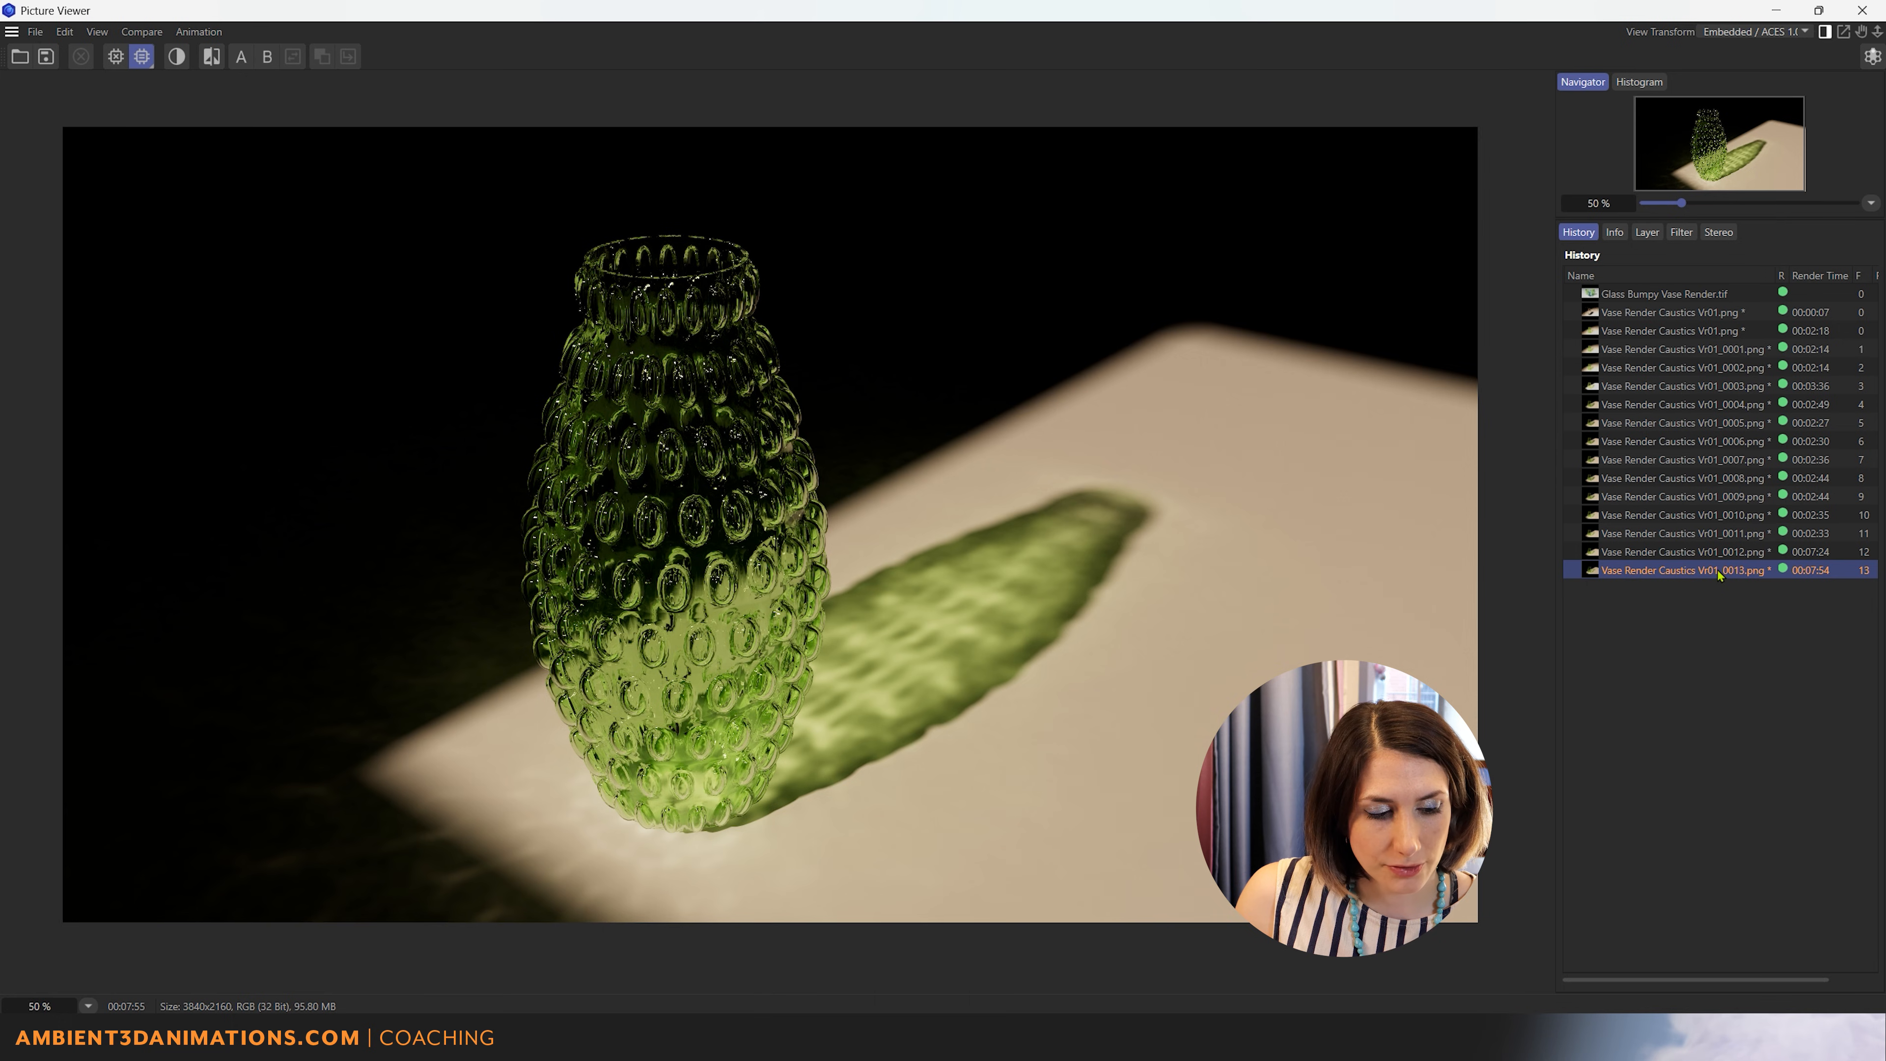
pyautogui.click(1721, 560)
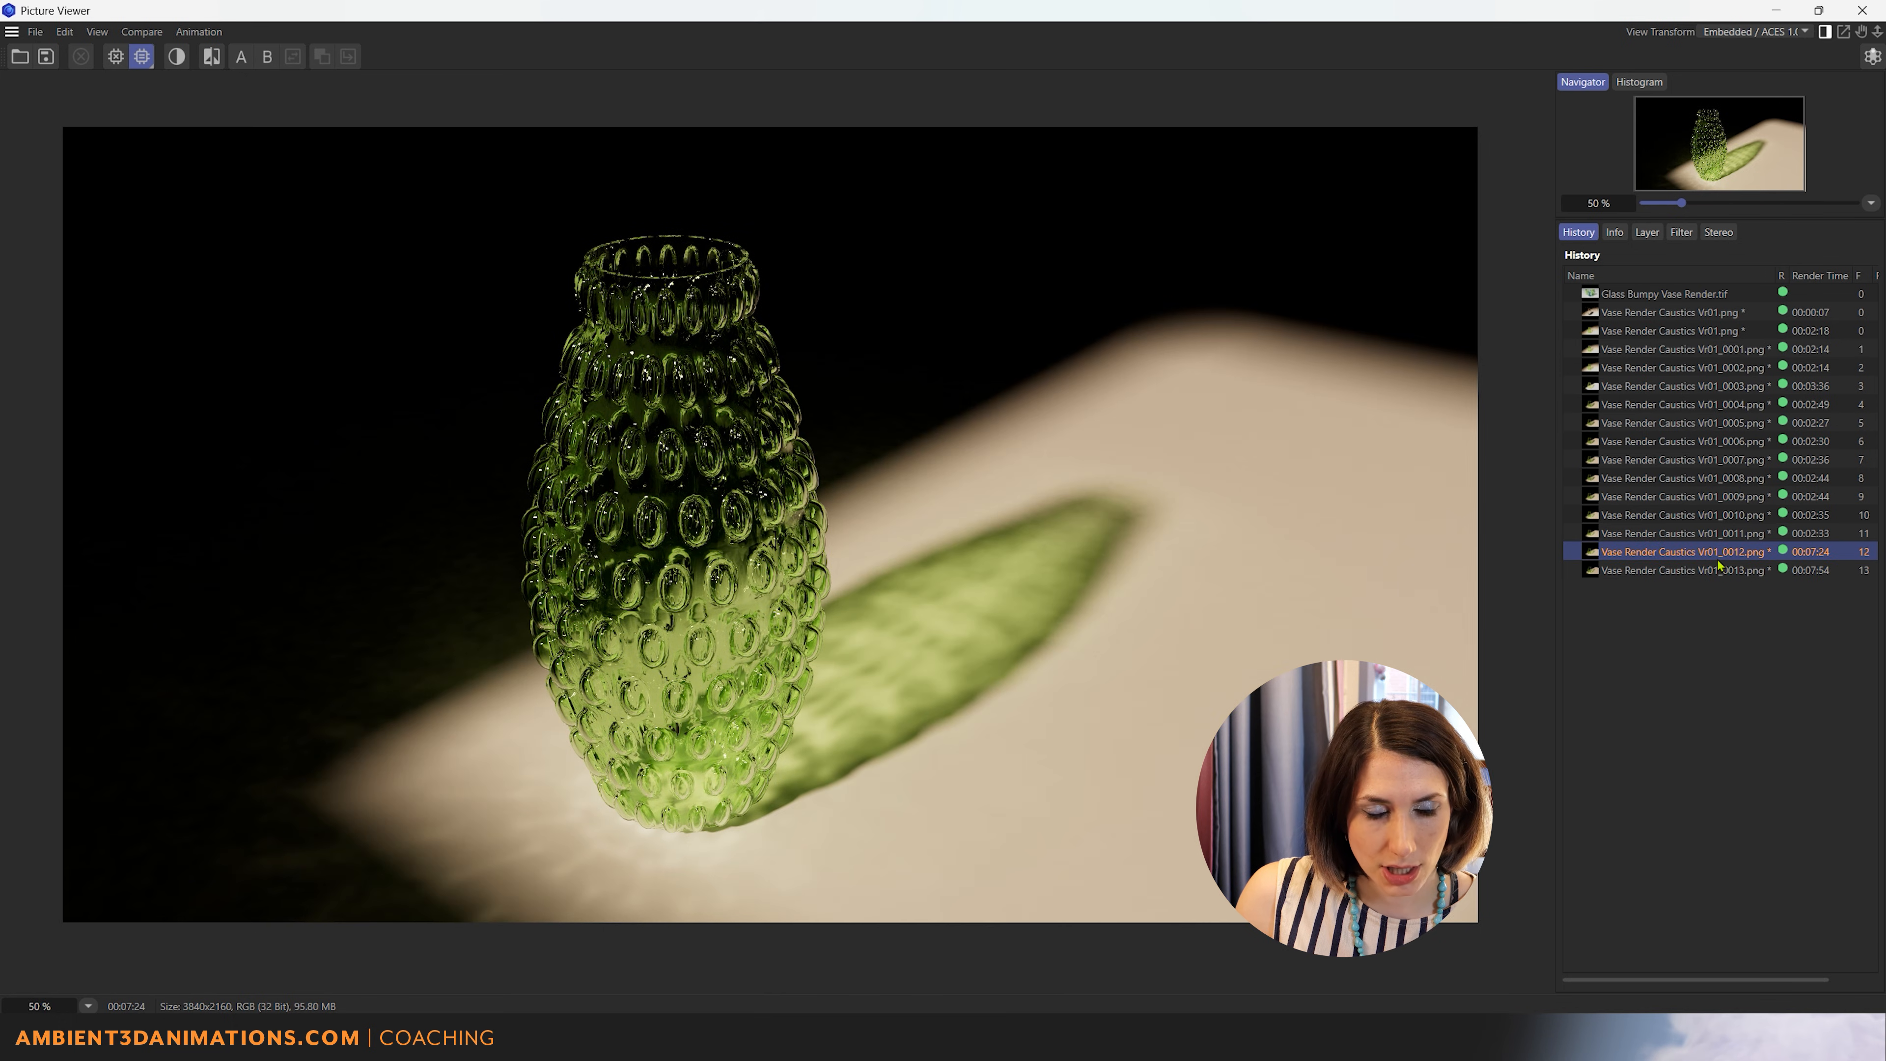
pyautogui.click(1719, 573)
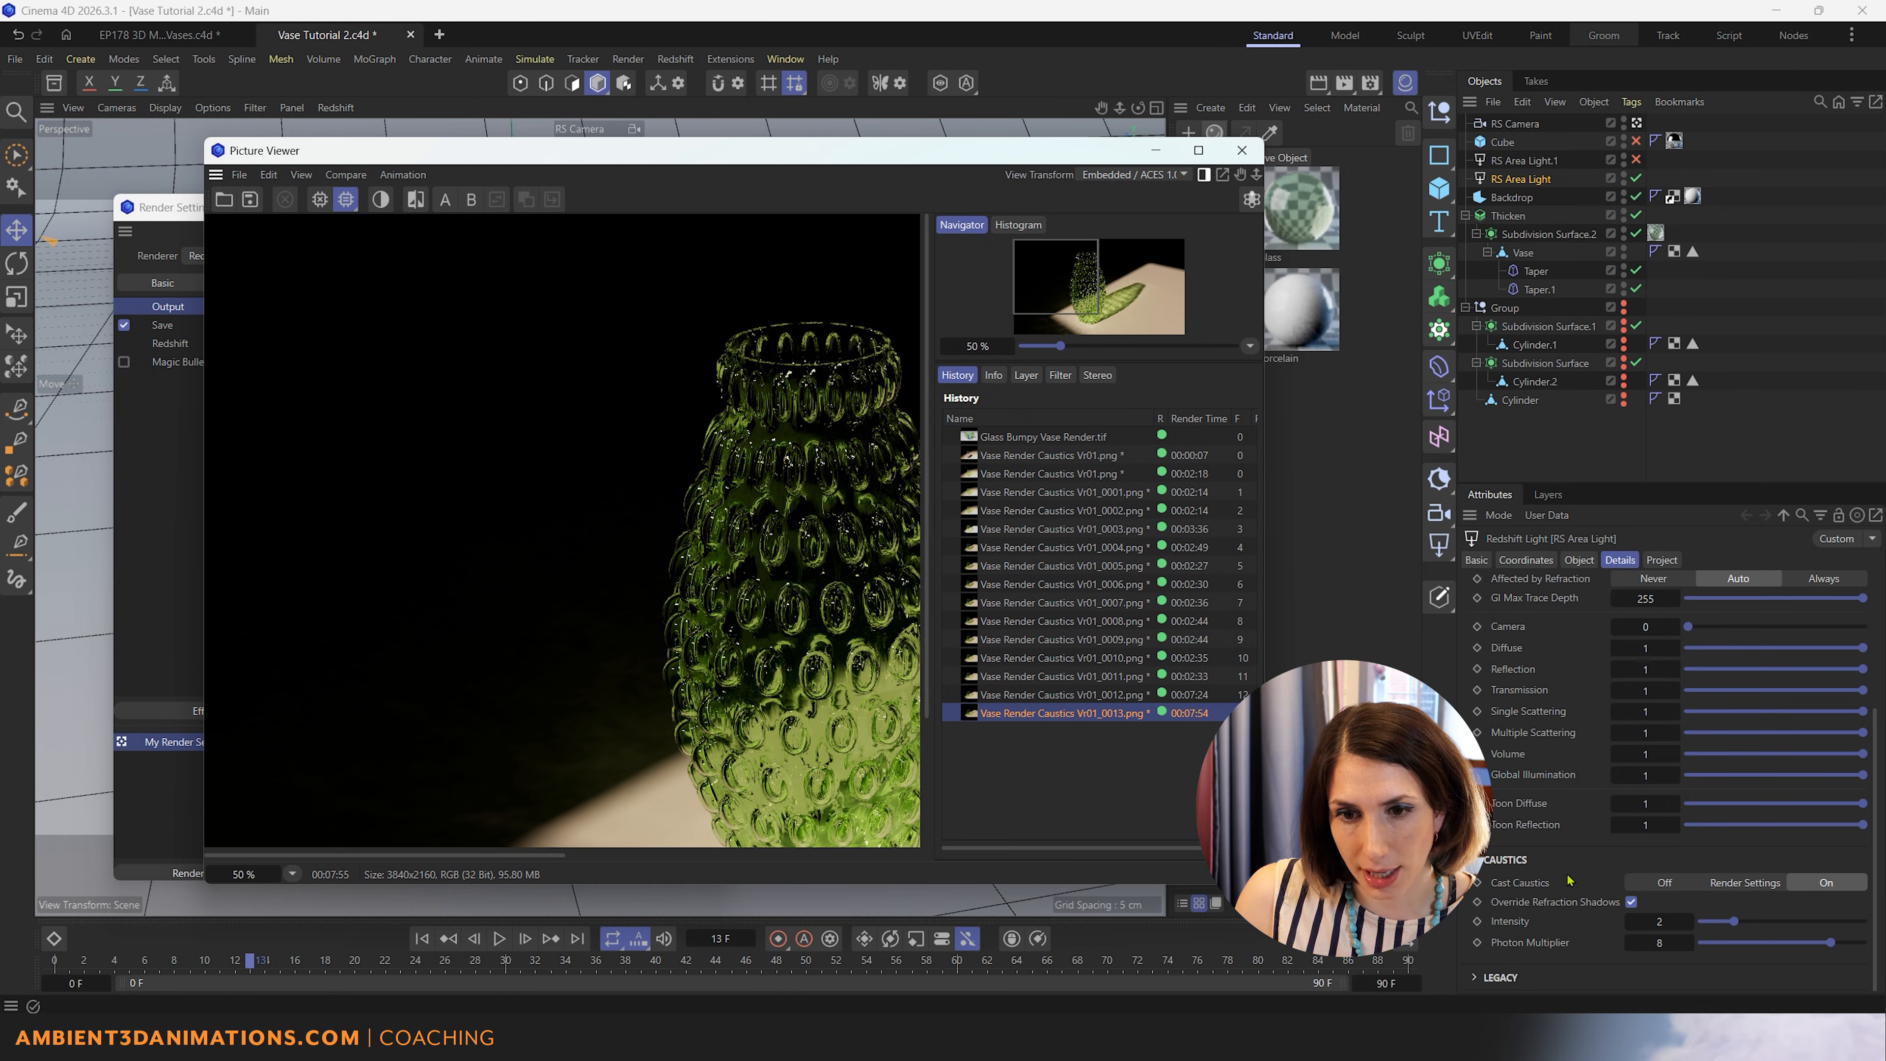
# Step: Review the RS Area Light's object intensity, color temperature and shape settings, and return to the full Vr01_0013 render
pyautogui.click(1578, 561)
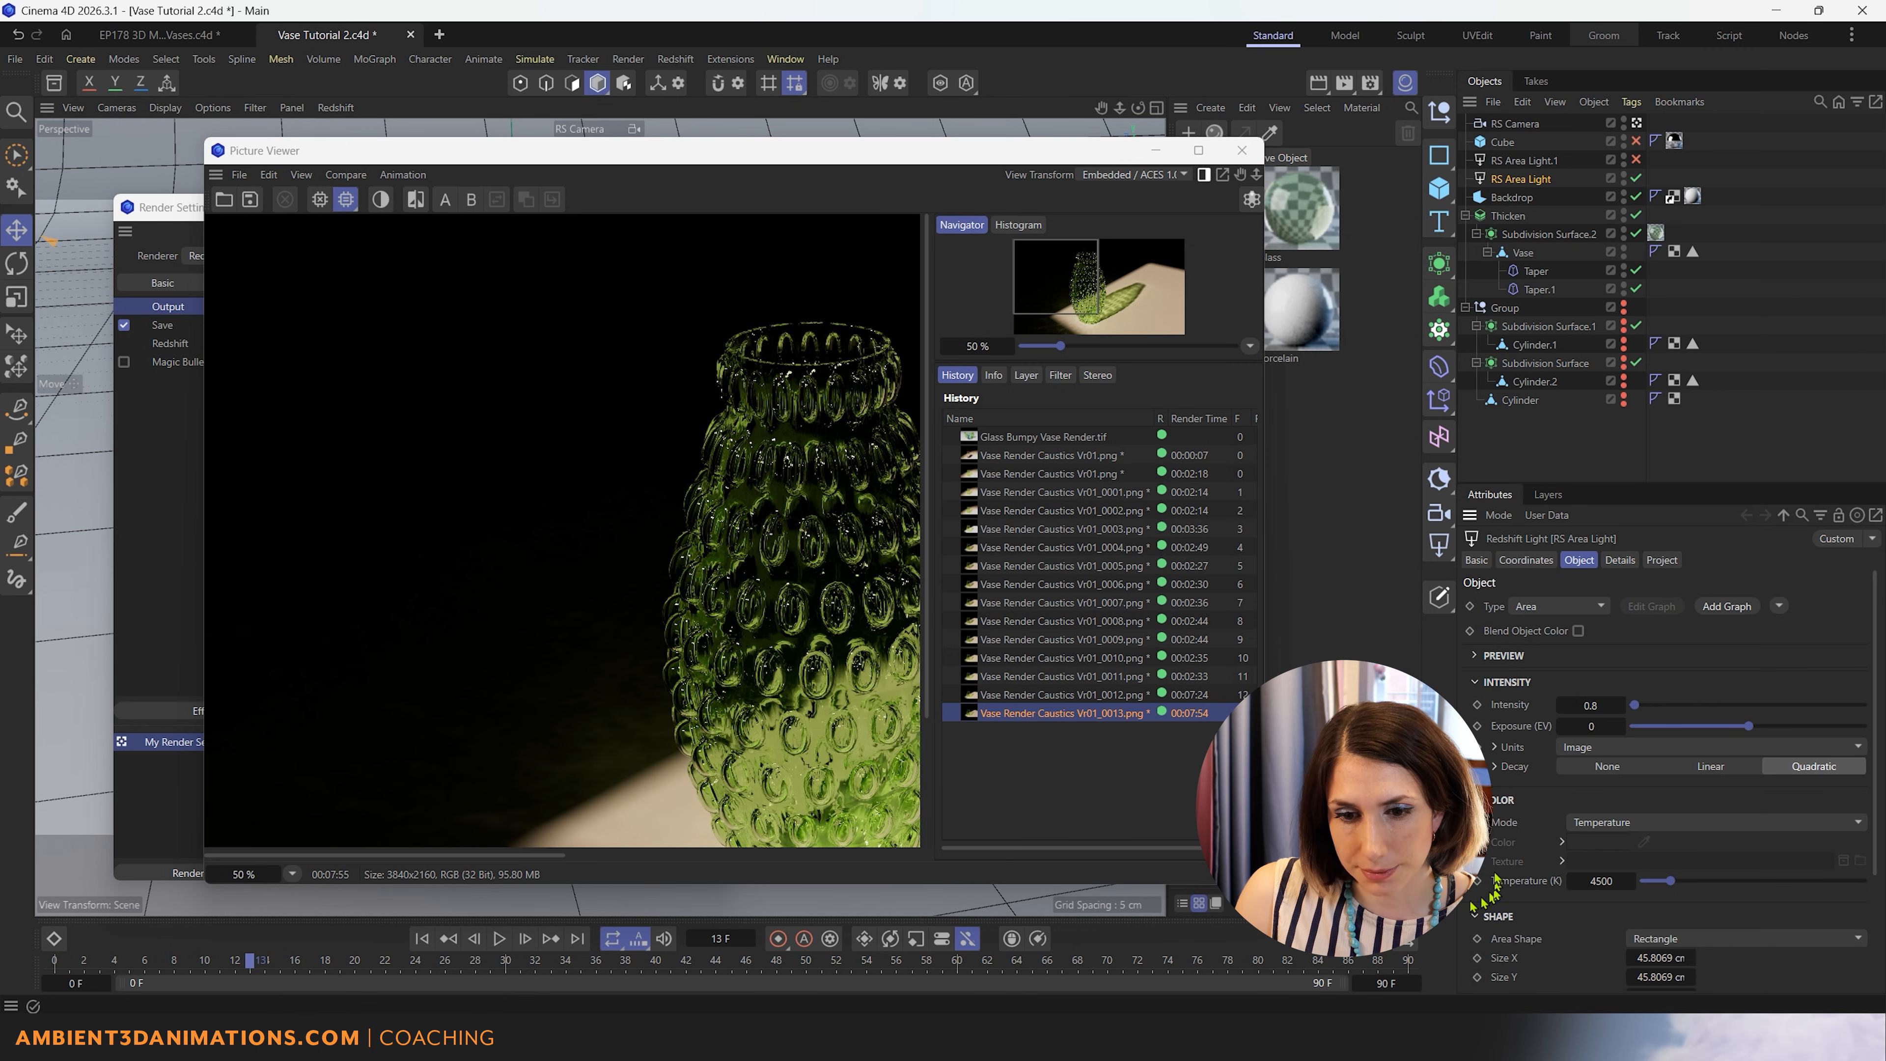
pyautogui.scroll(-3, 1505, 859)
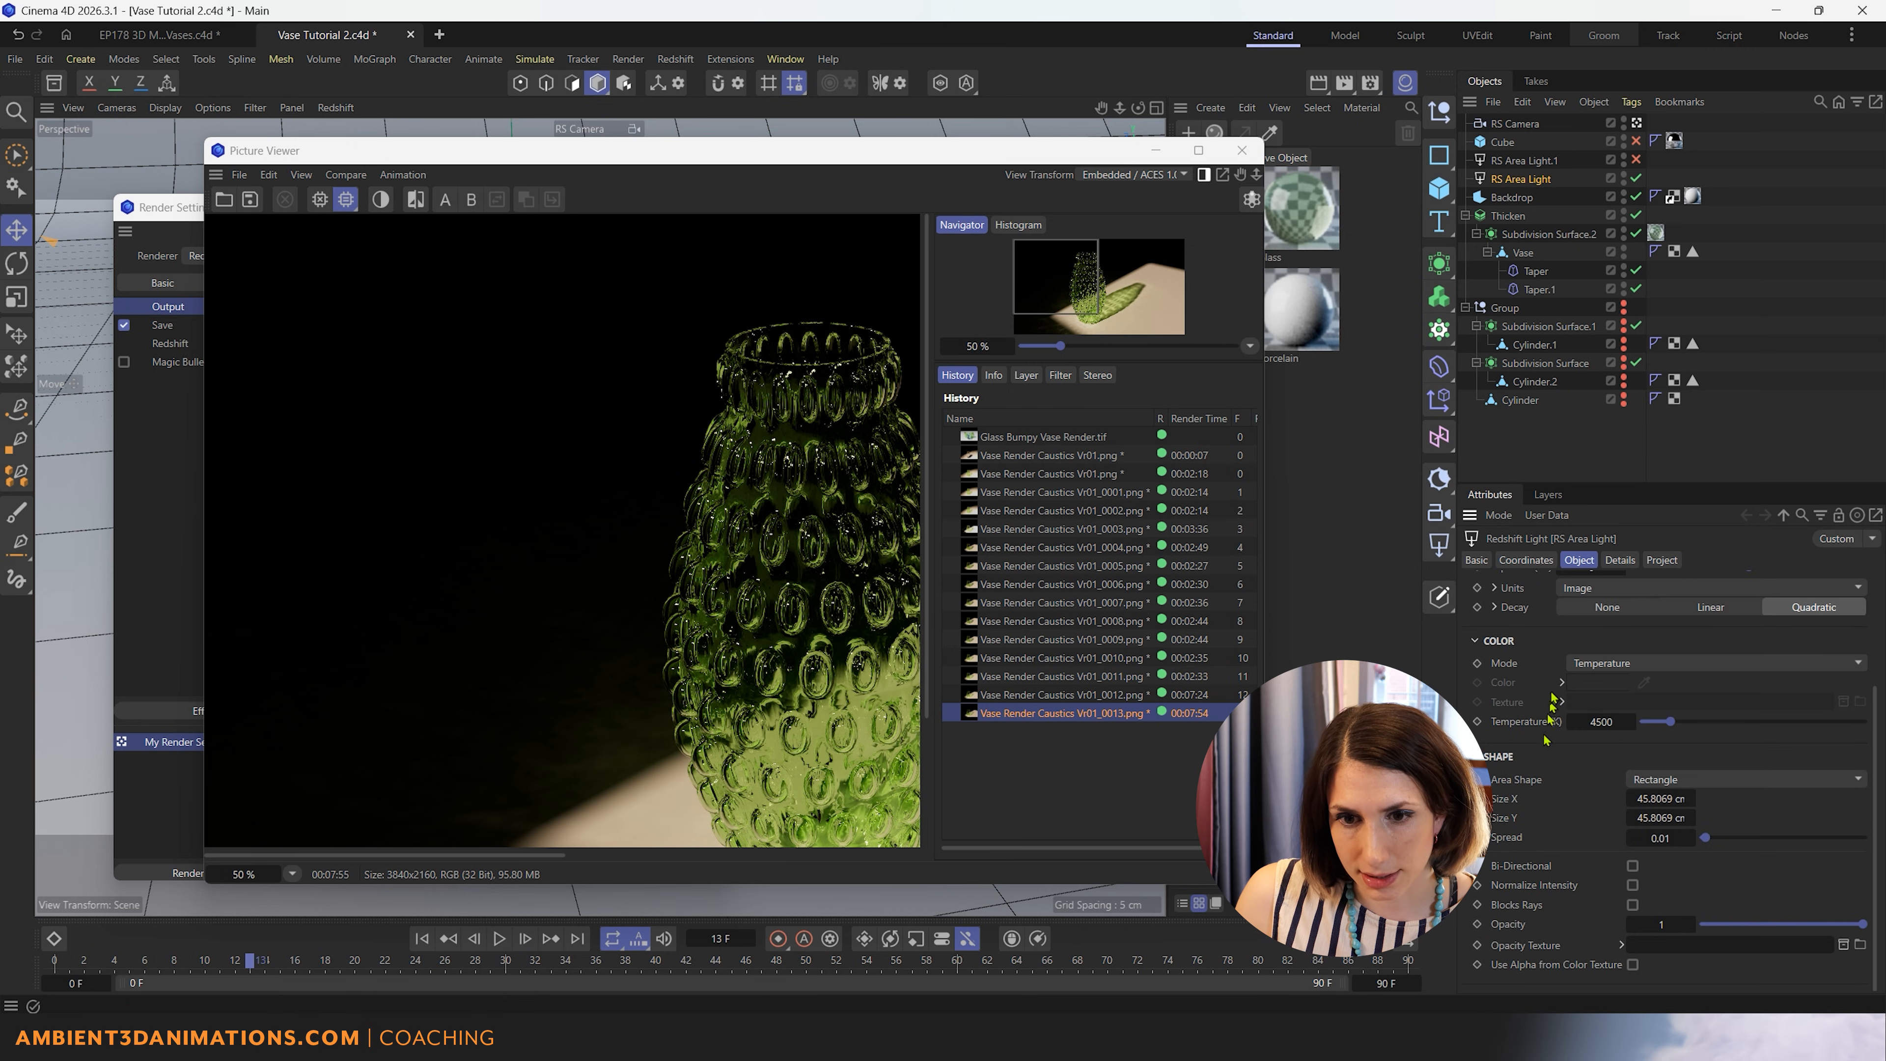
pyautogui.scroll(2, 1544, 739)
pyautogui.scroll(-2, 1511, 909)
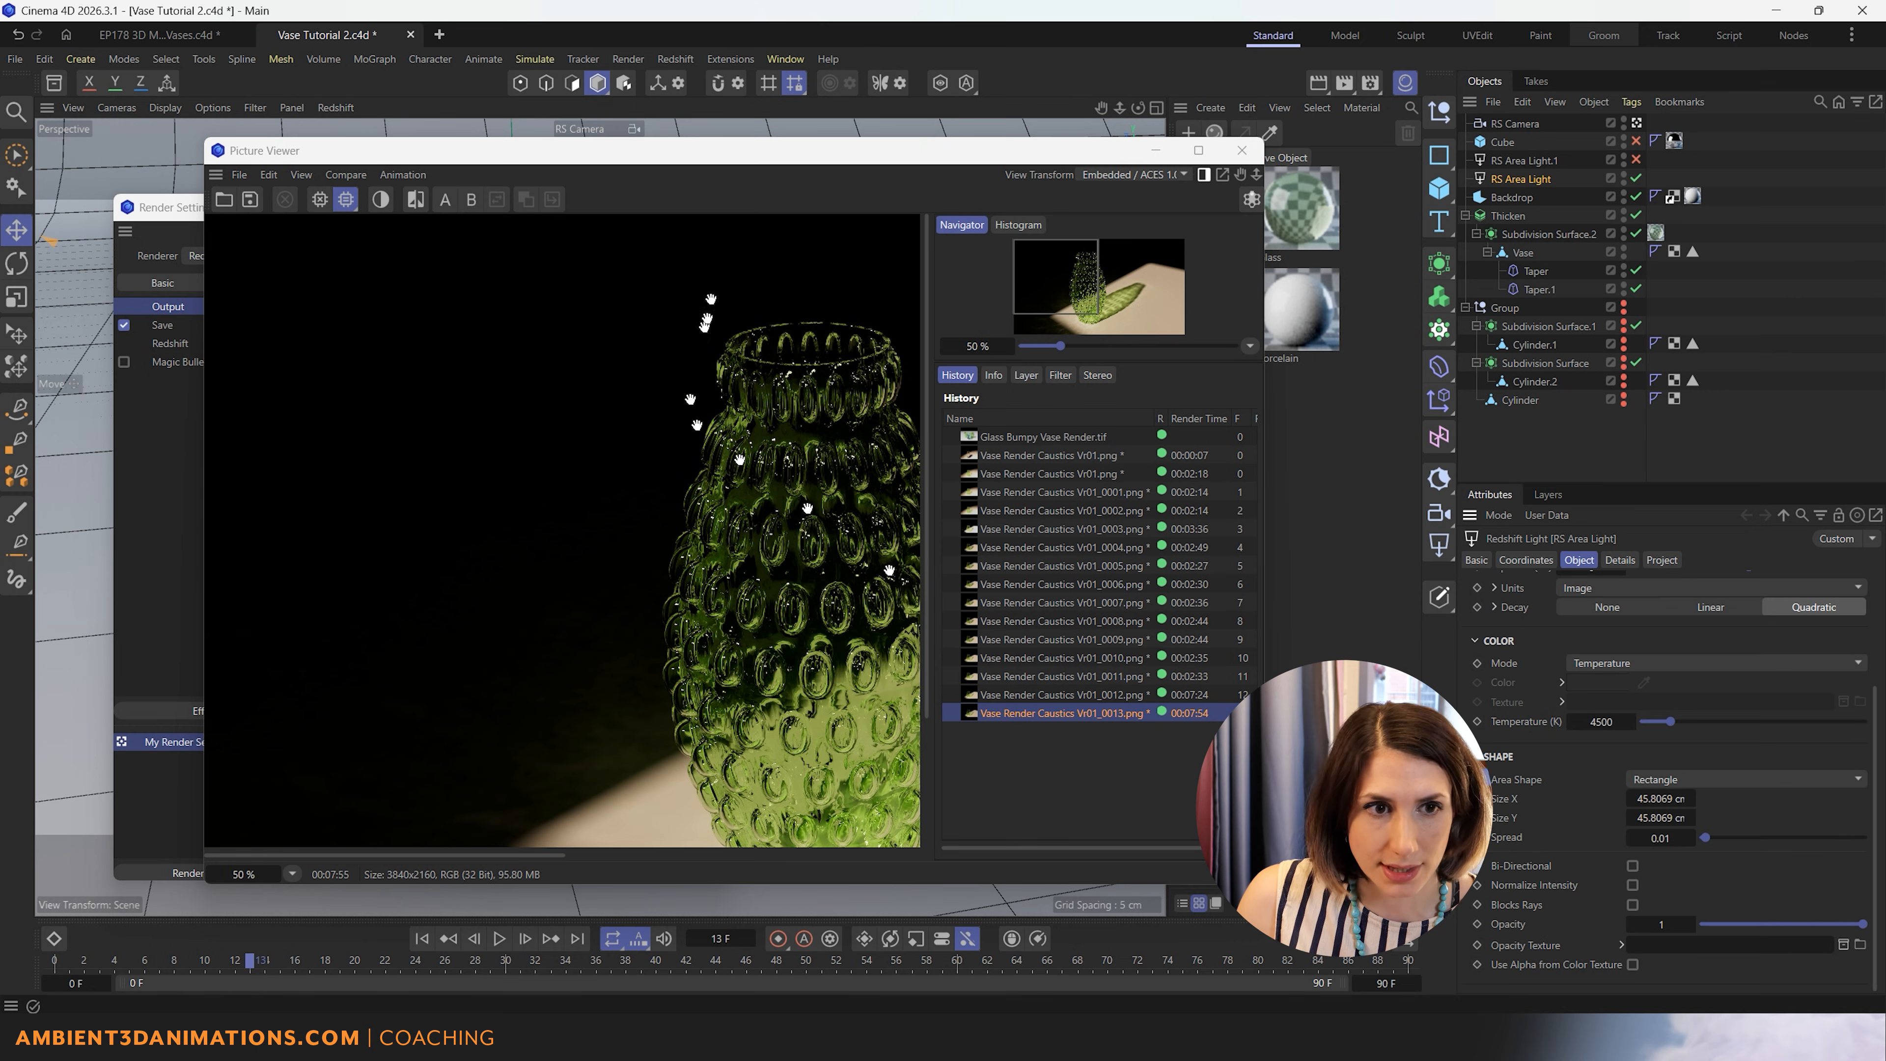
pyautogui.doubleClick(890, 152)
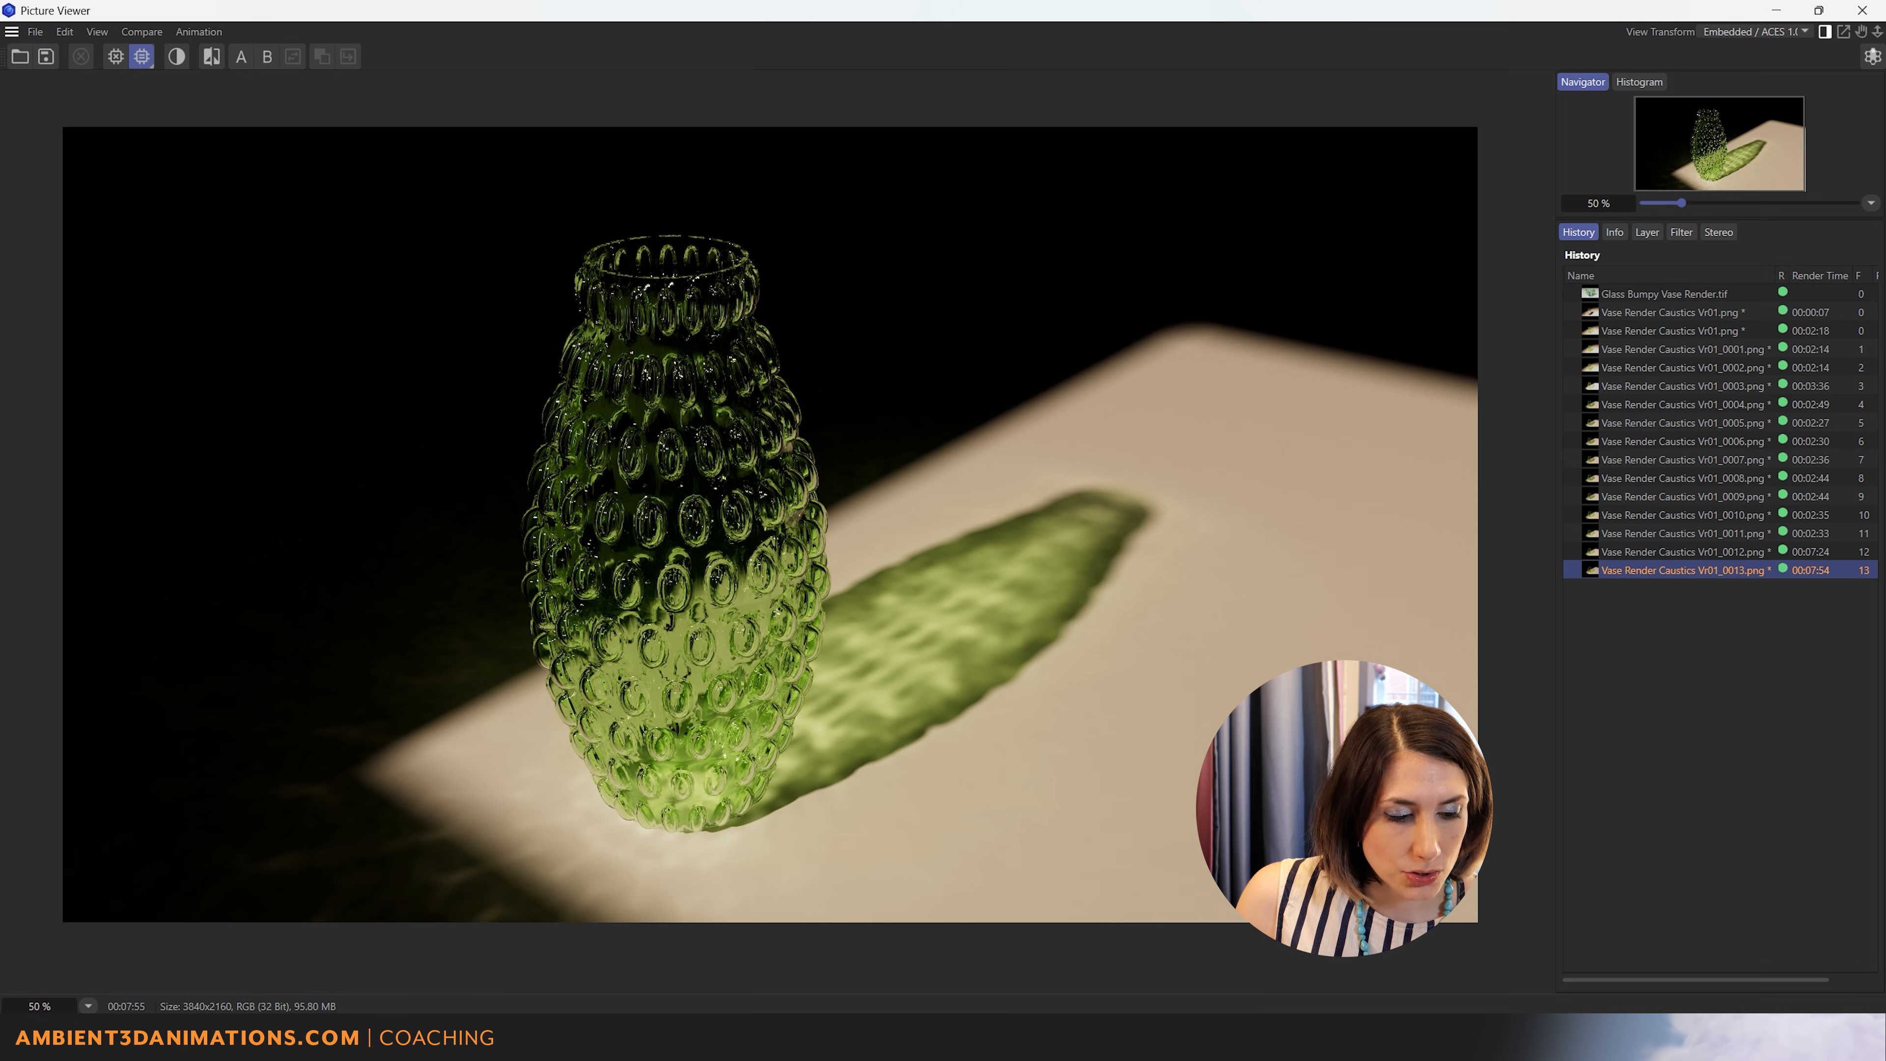
# Step: Recheck the RS Area Light's Spread, size and Intensity beside the Vr01_0013 render, and enlarge the render view again
pyautogui.moveTo(1581, 8); pyautogui.dragTo(924, 173)
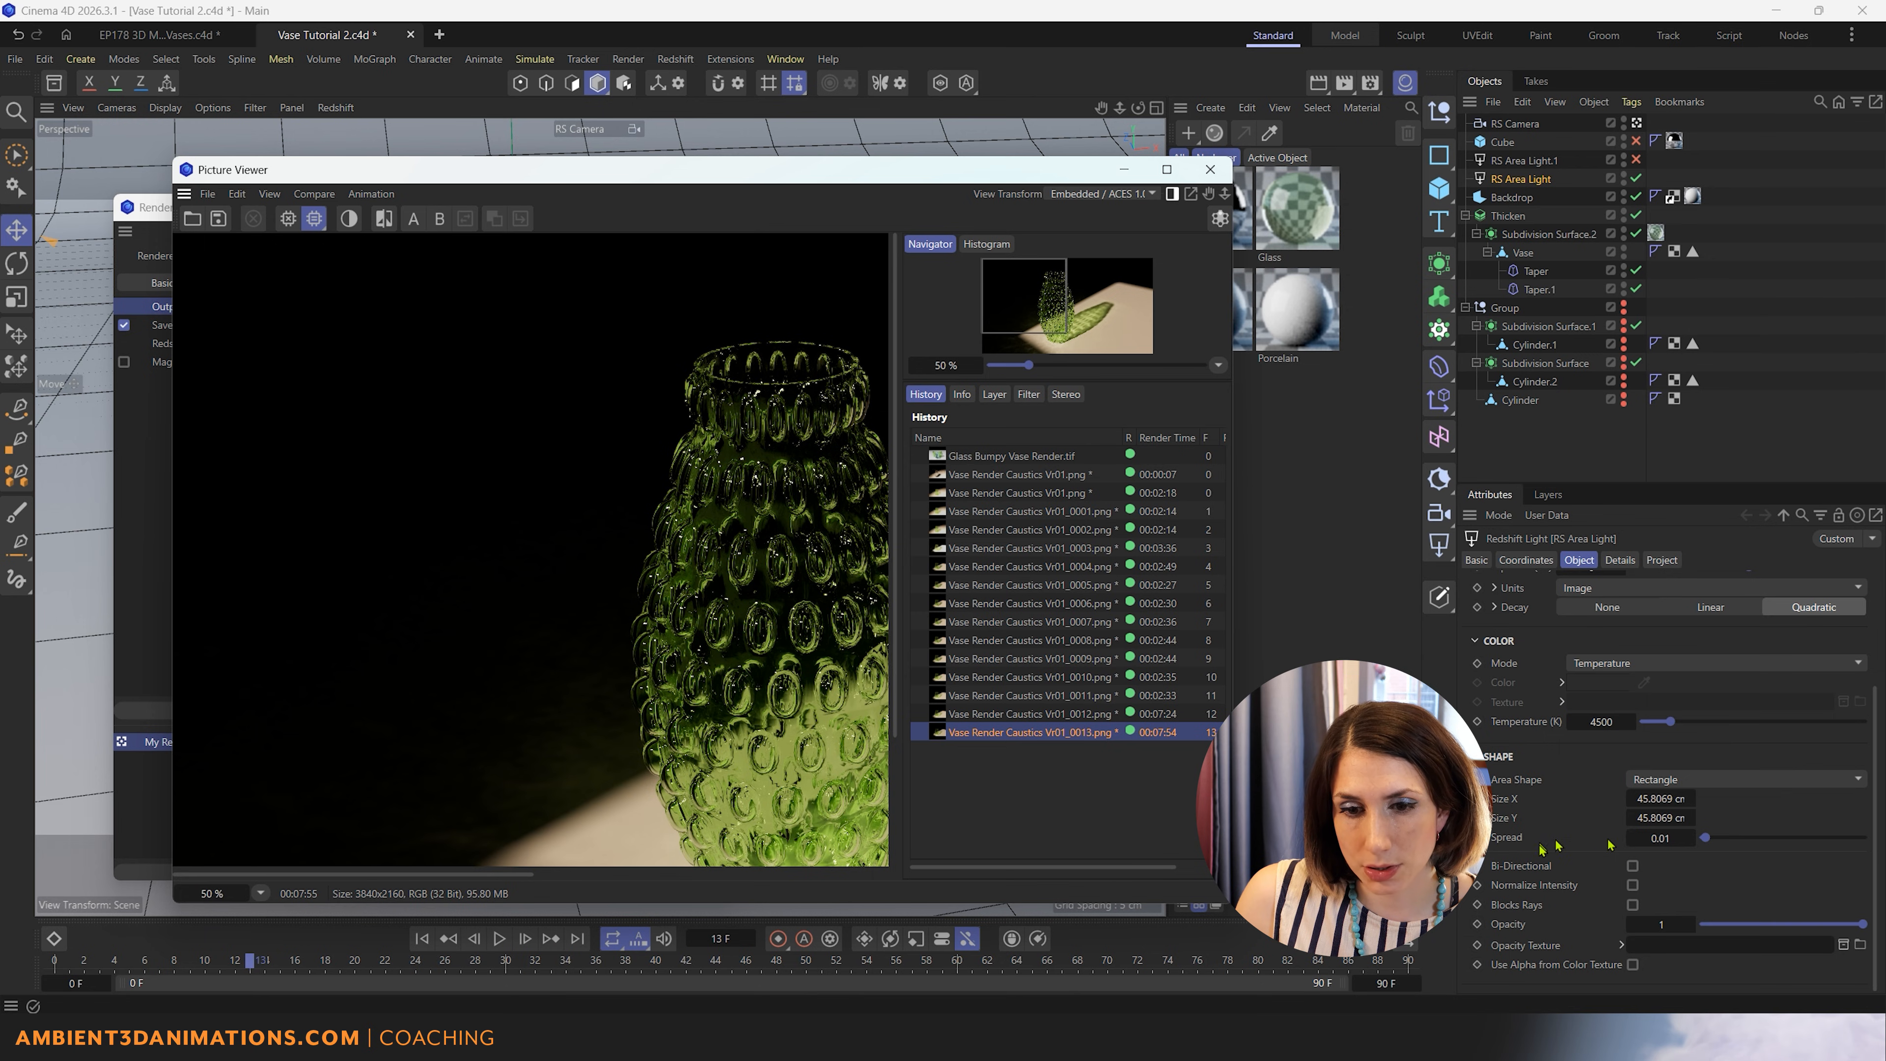
pyautogui.scroll(3, 1539, 854)
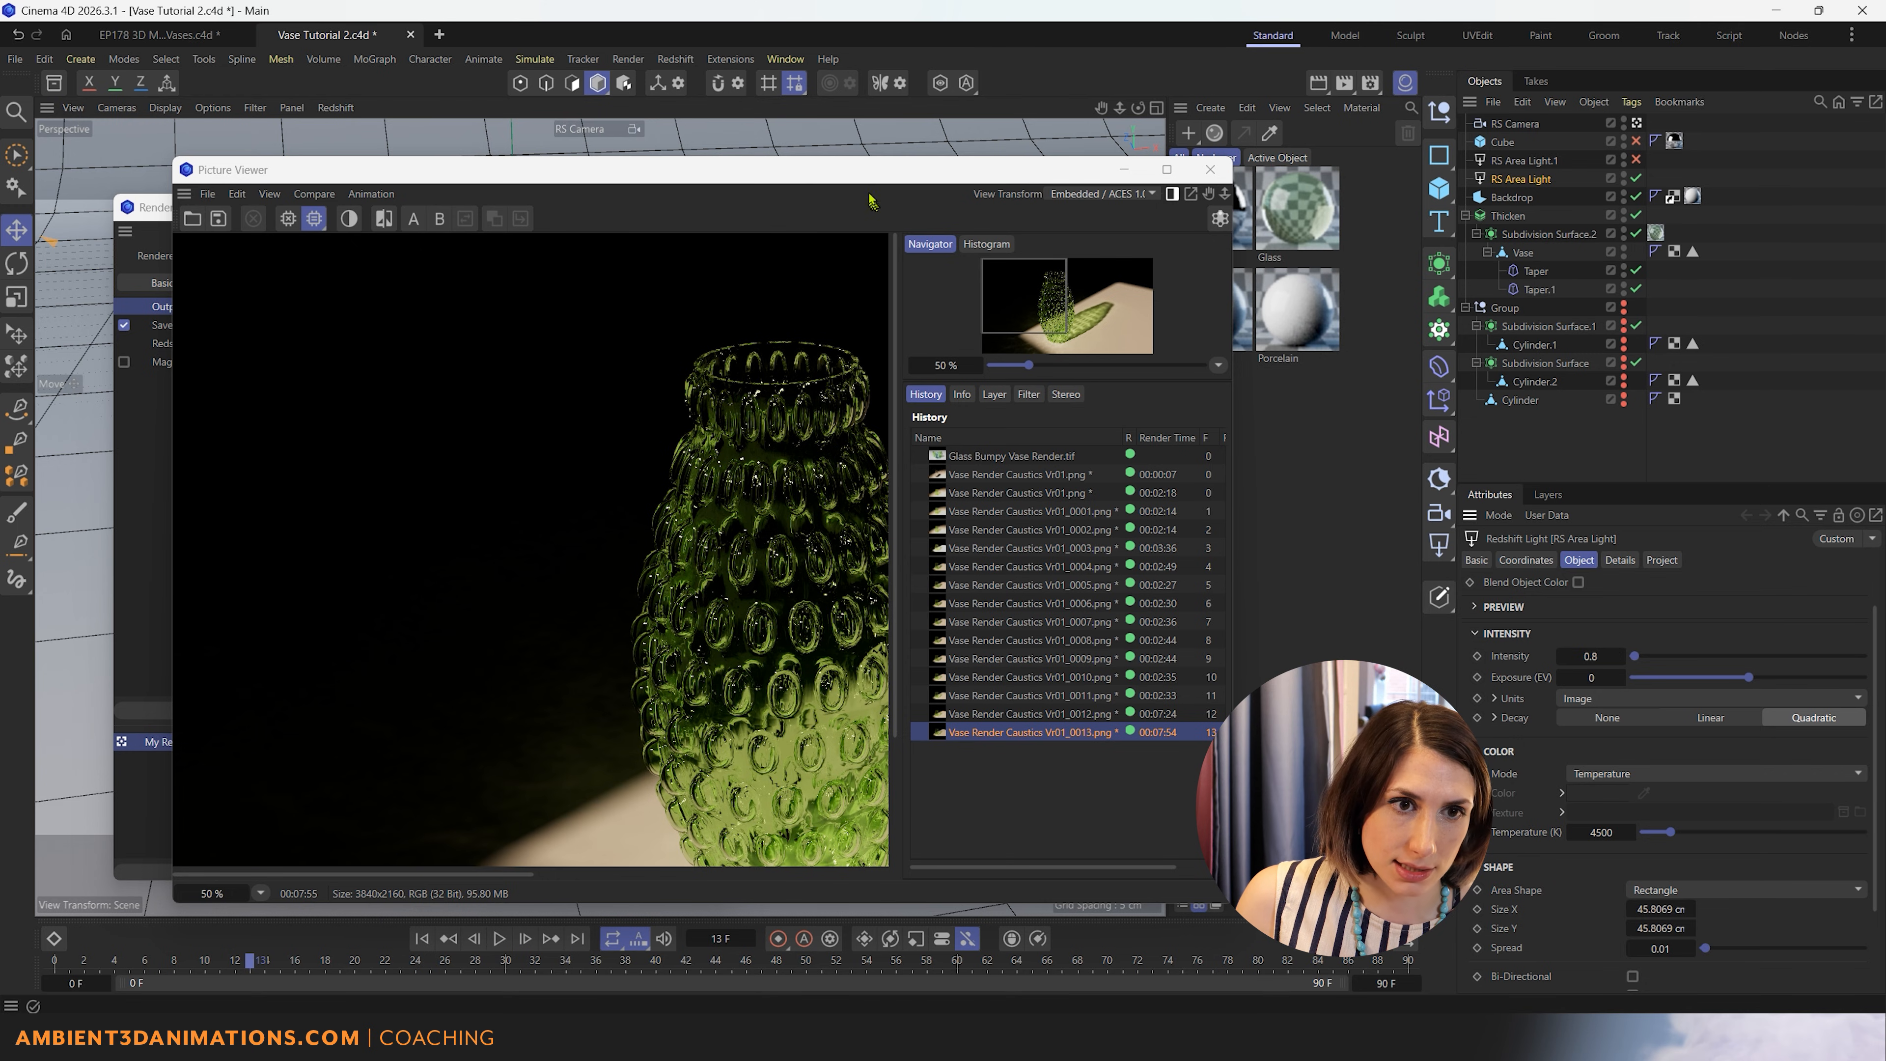
pyautogui.moveTo(870, 177); pyautogui.dragTo(1086, 4)
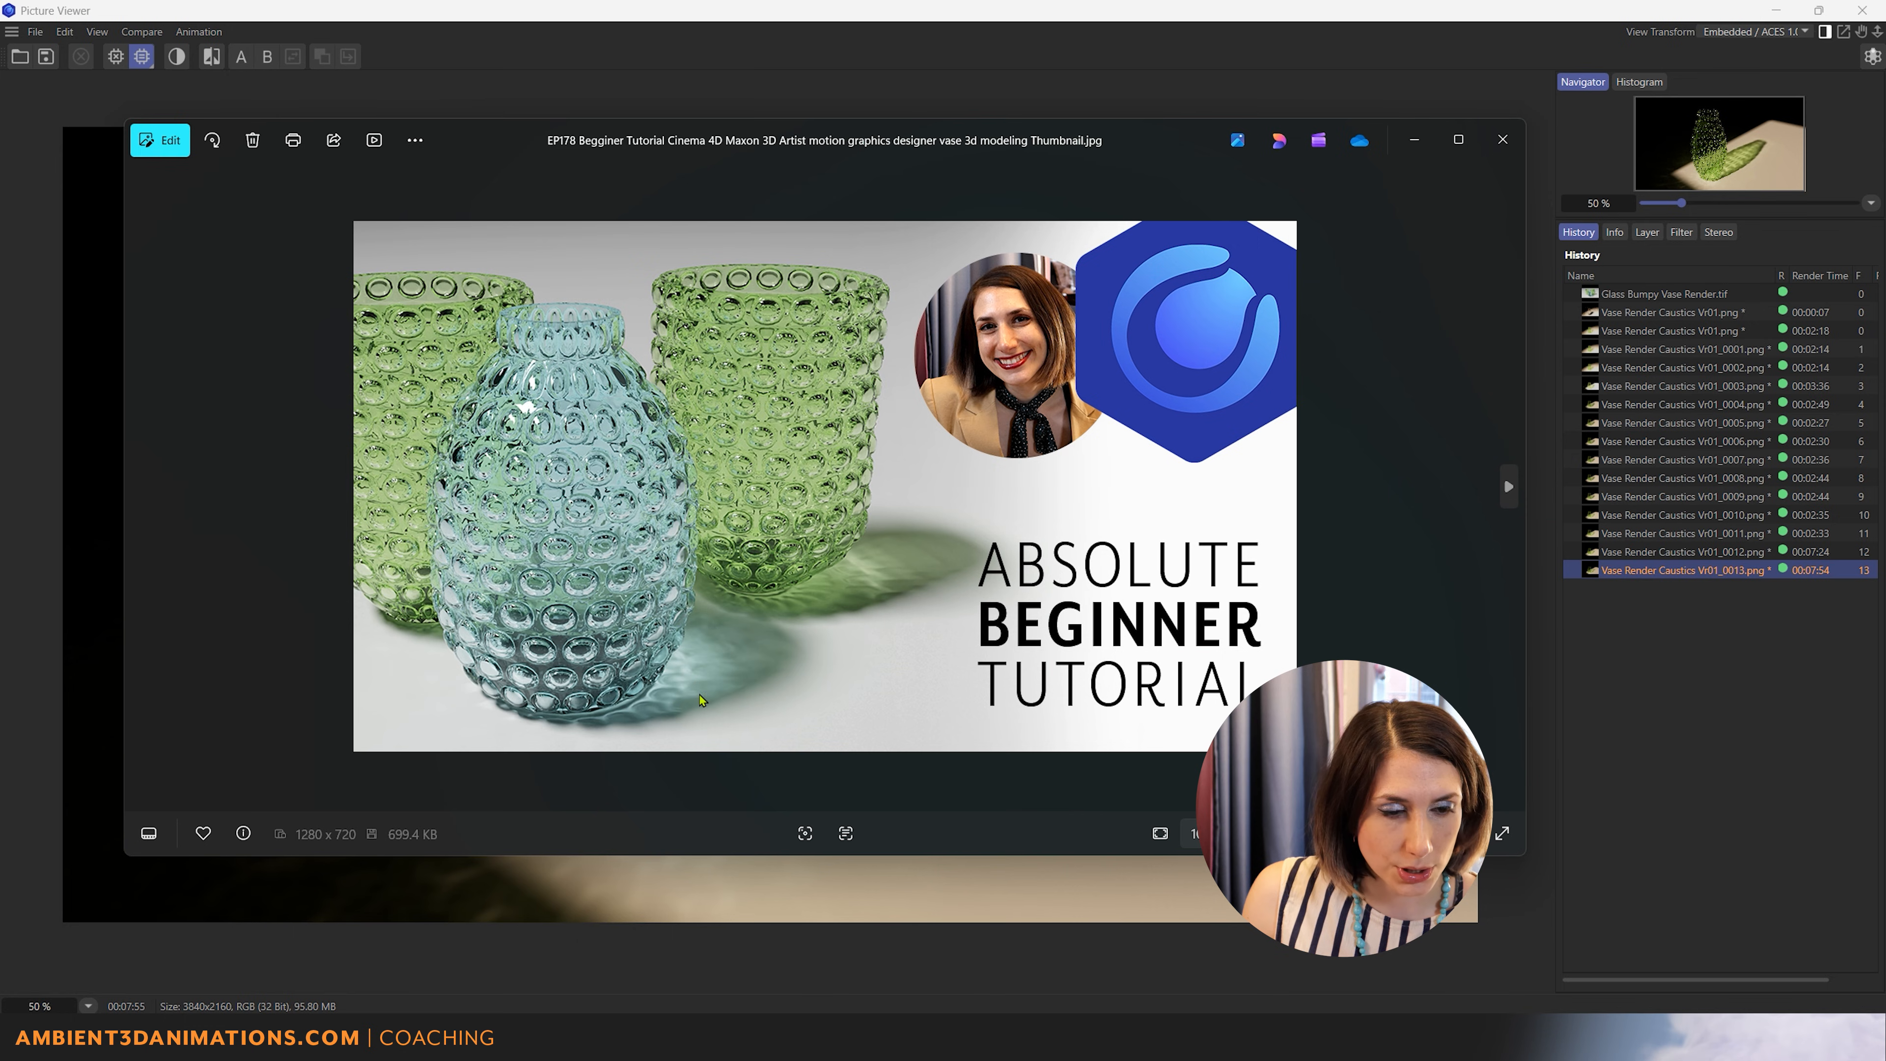
# Step: Close the thumbnail image and switch to SketchBook to examine the caustics at the base of the vases in Glass Bumpy Vase Render.tif
pyautogui.click(1503, 139)
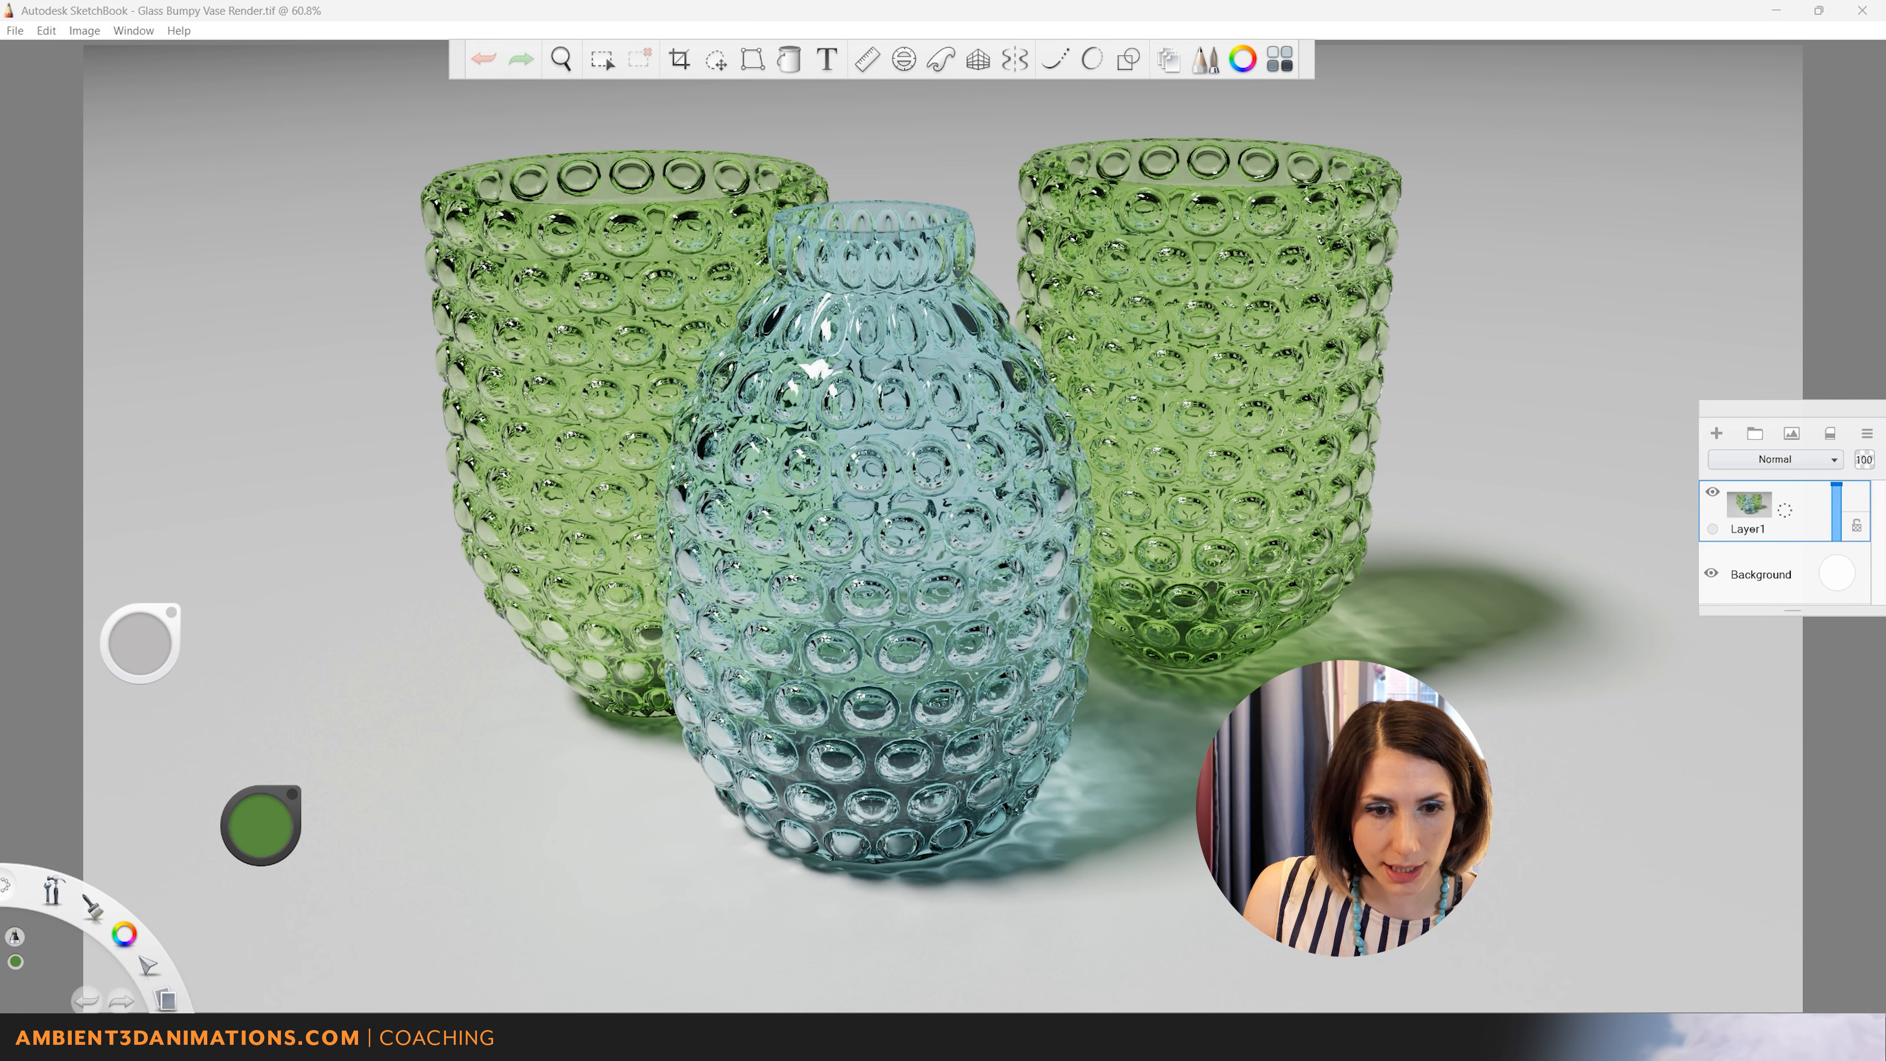
pyautogui.scroll(4, 1088, 832)
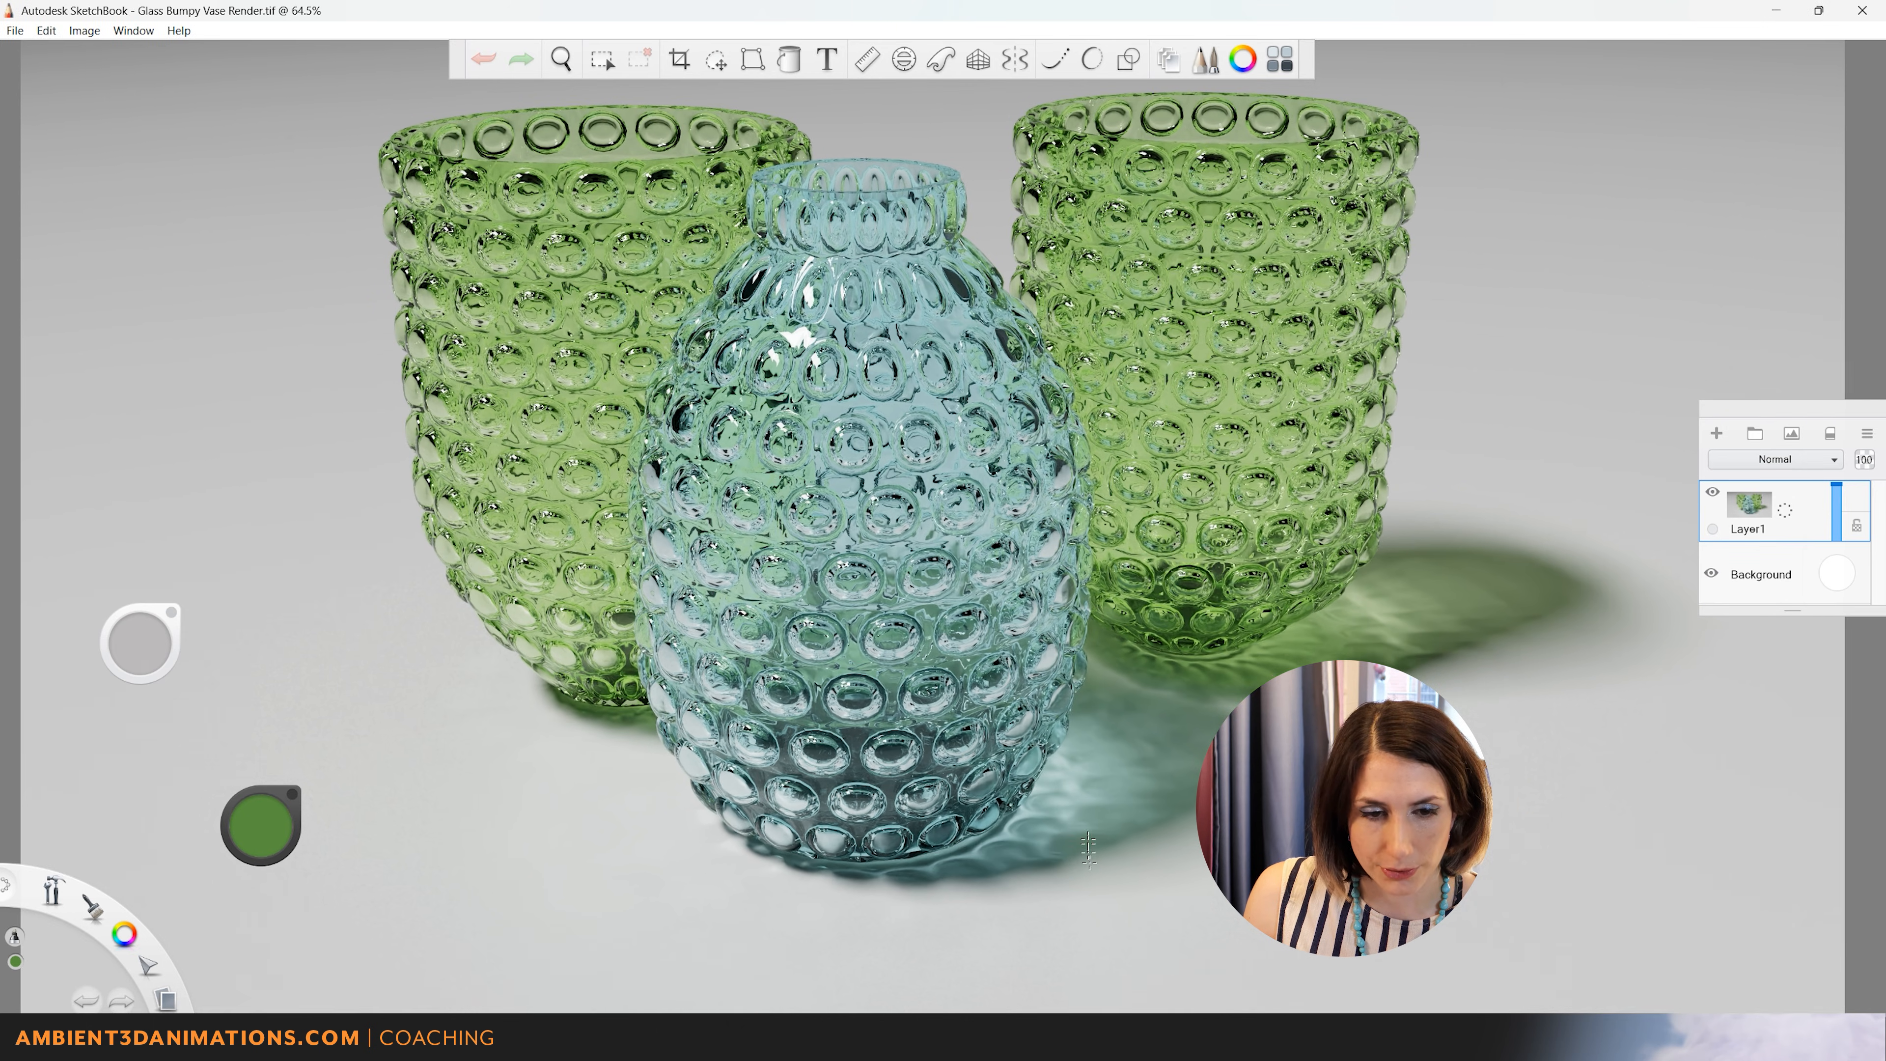
pyautogui.scroll(5, 1088, 832)
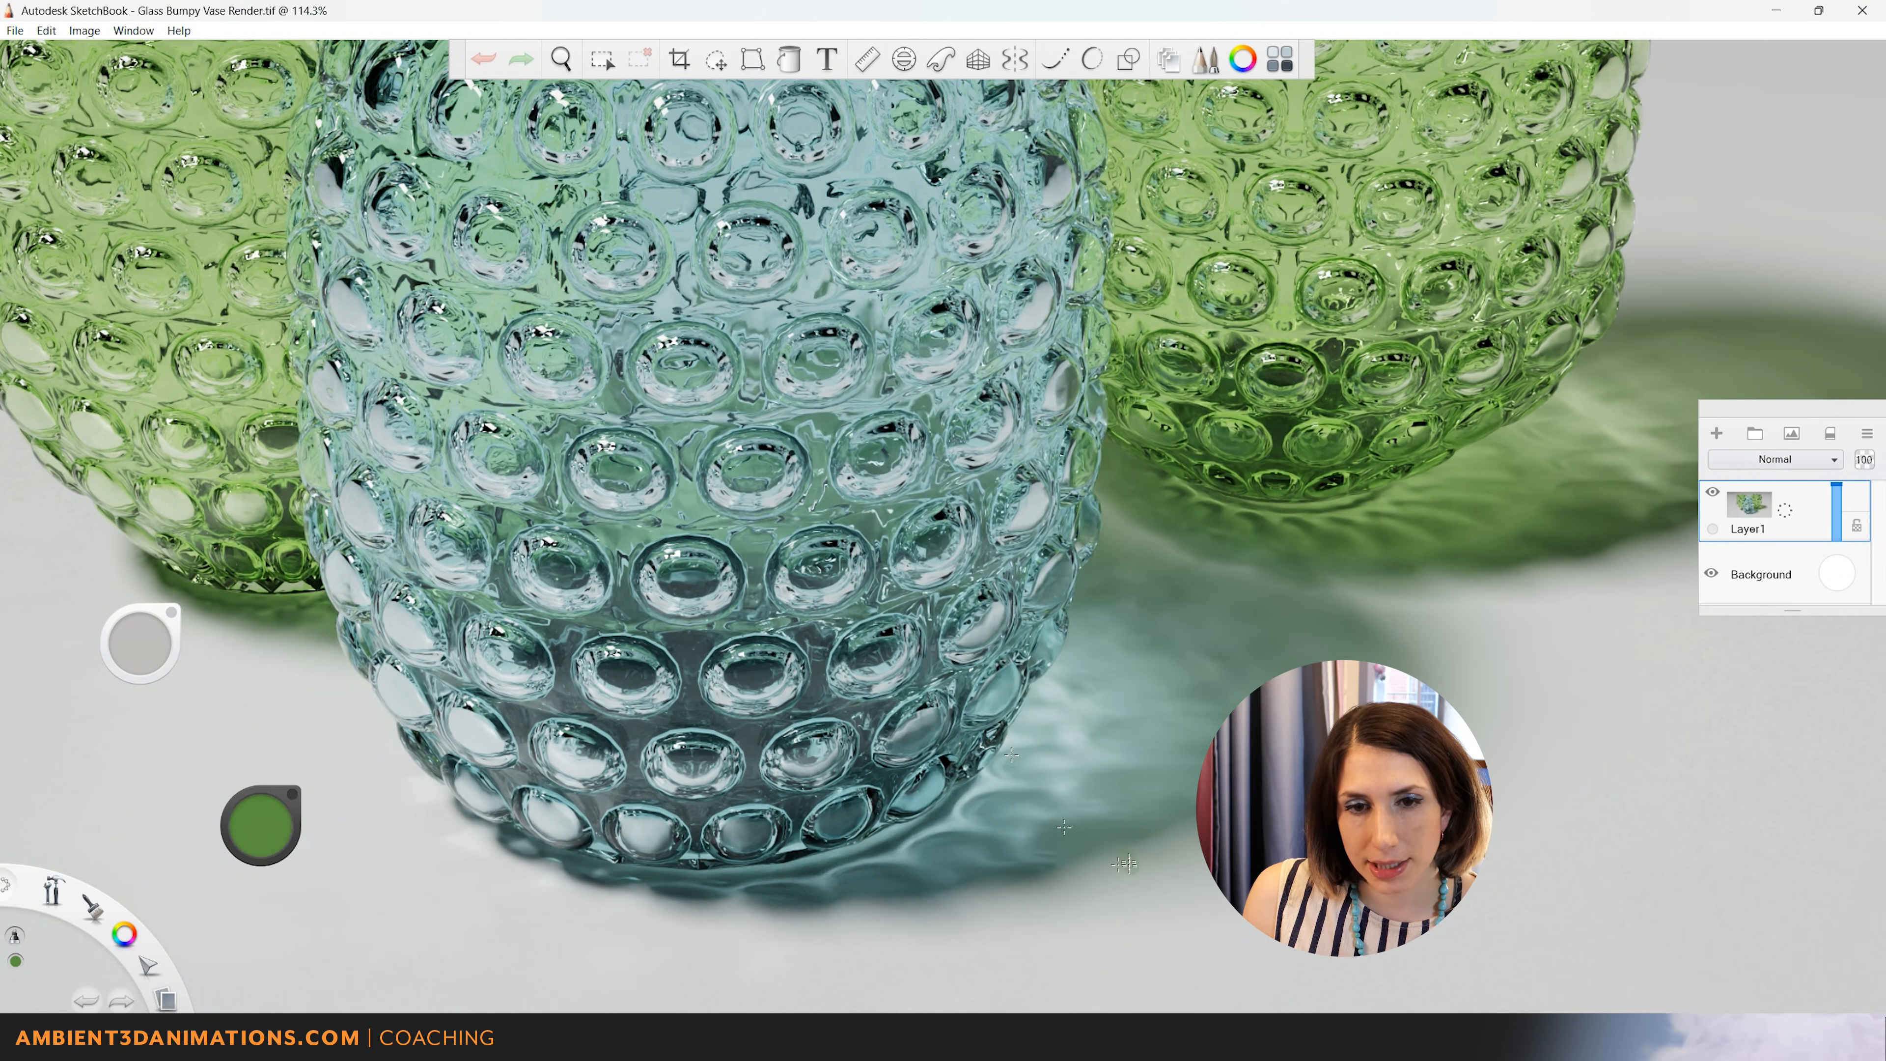
pyautogui.scroll(-2, 1073, 783)
pyautogui.scroll(-4, 1073, 783)
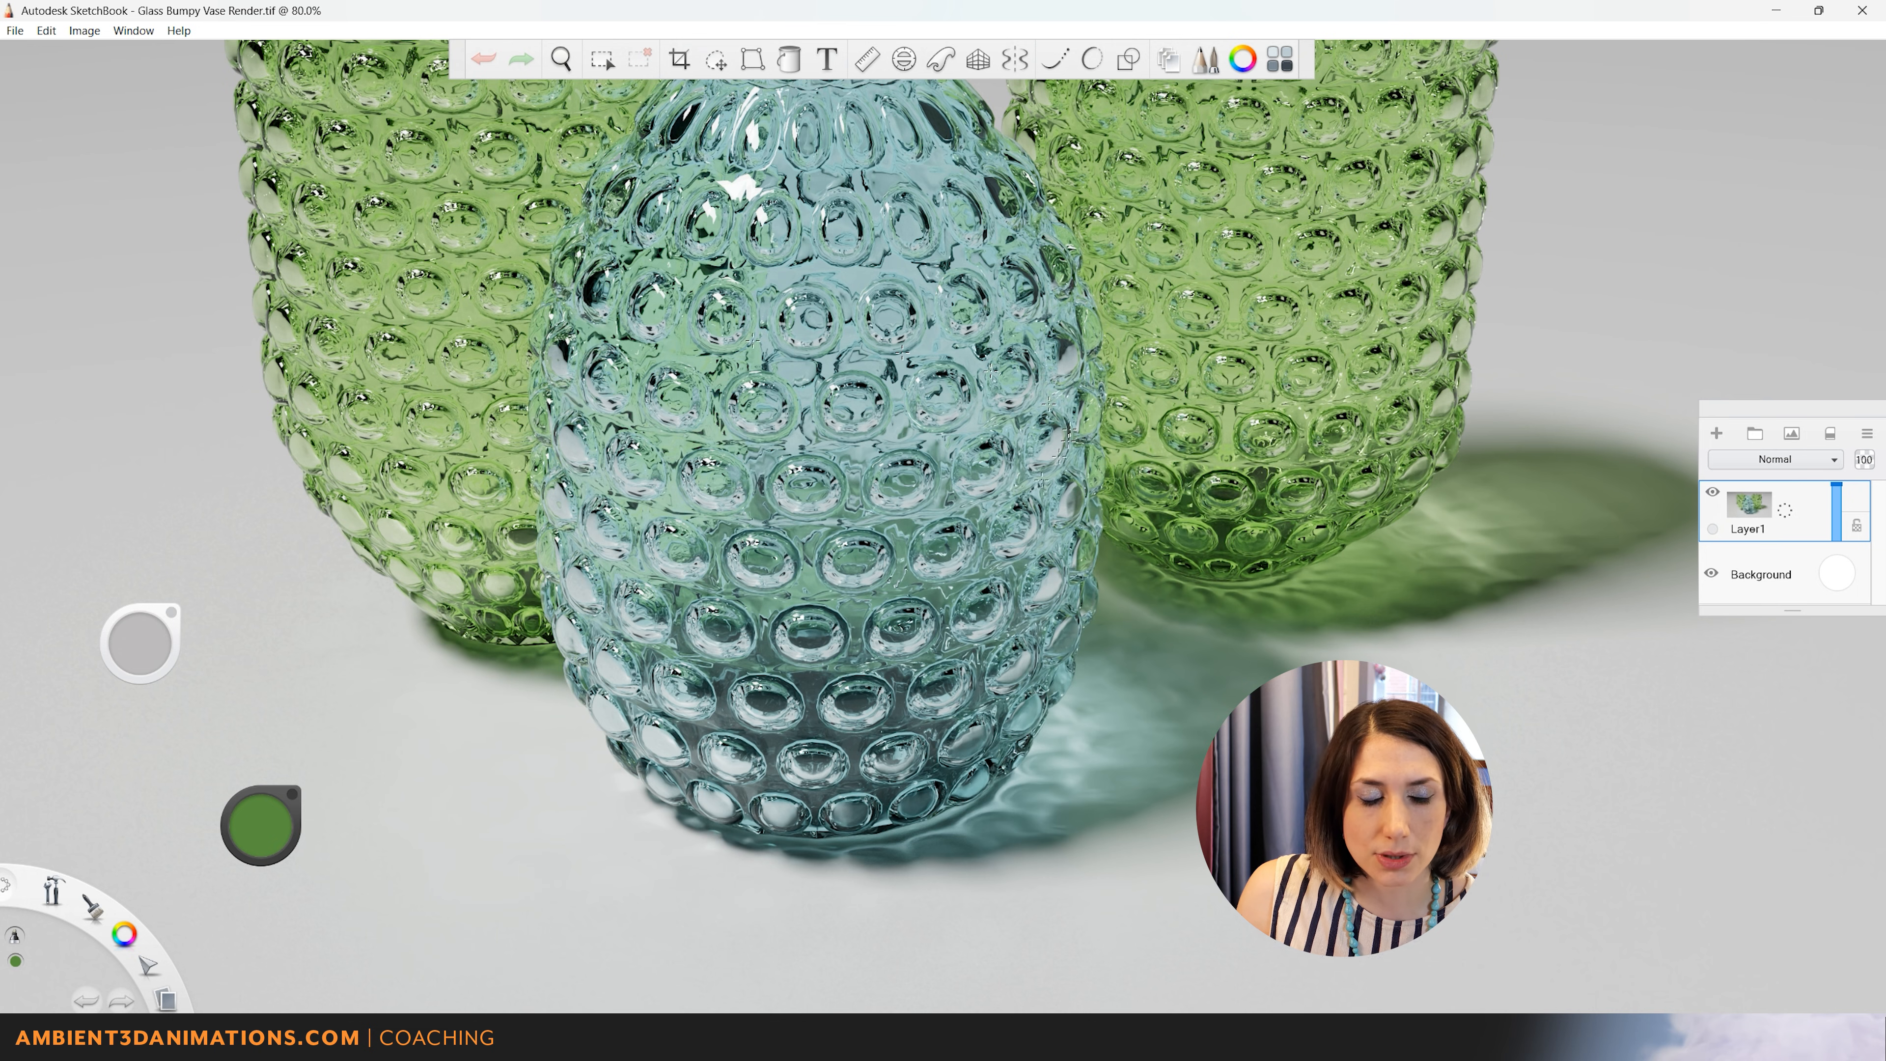
pyautogui.scroll(-1, 858, 607)
pyautogui.scroll(-2, 861, 595)
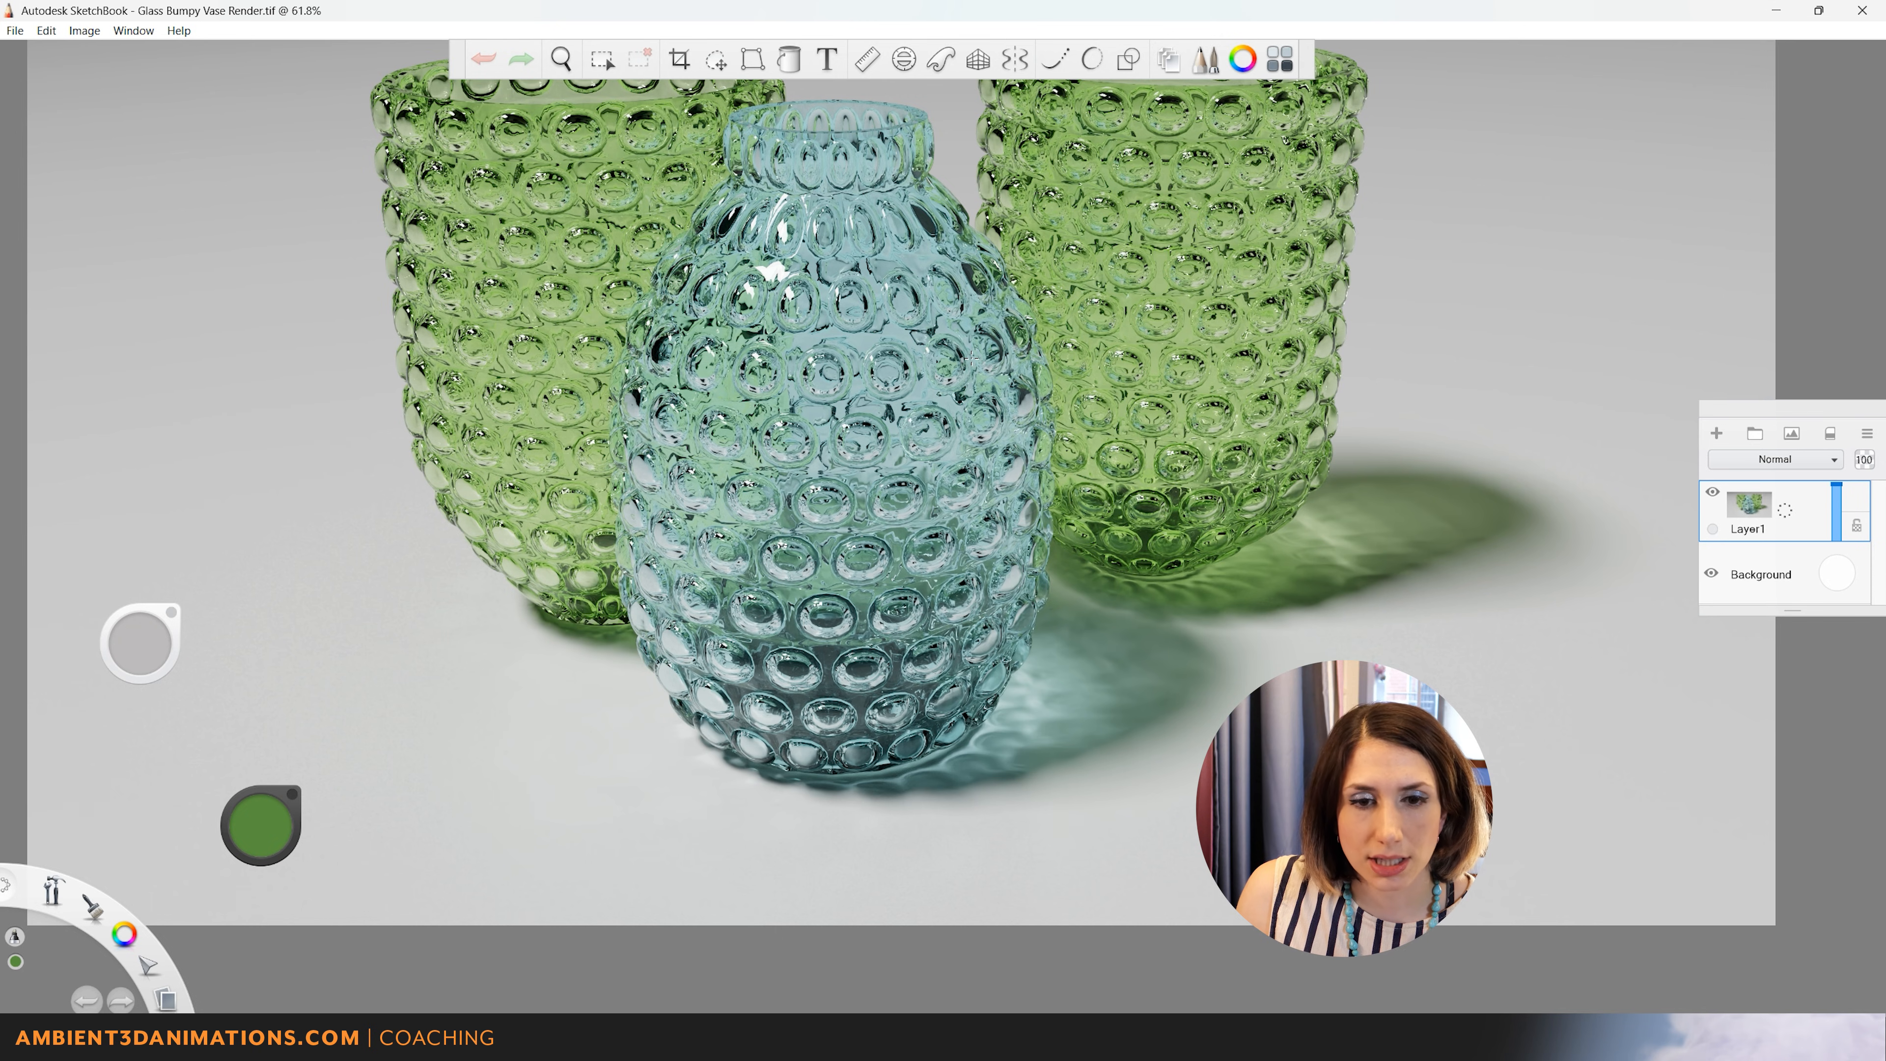
# Step: Switch back to Cinema 4D and check the Photon Caustics Mode in the Redshift render settings
pyautogui.moveTo(1144, 11)
pyautogui.mouseDown()
pyautogui.moveTo(1090, 25)
pyautogui.moveTo(1884, 246)
pyautogui.mouseUp()
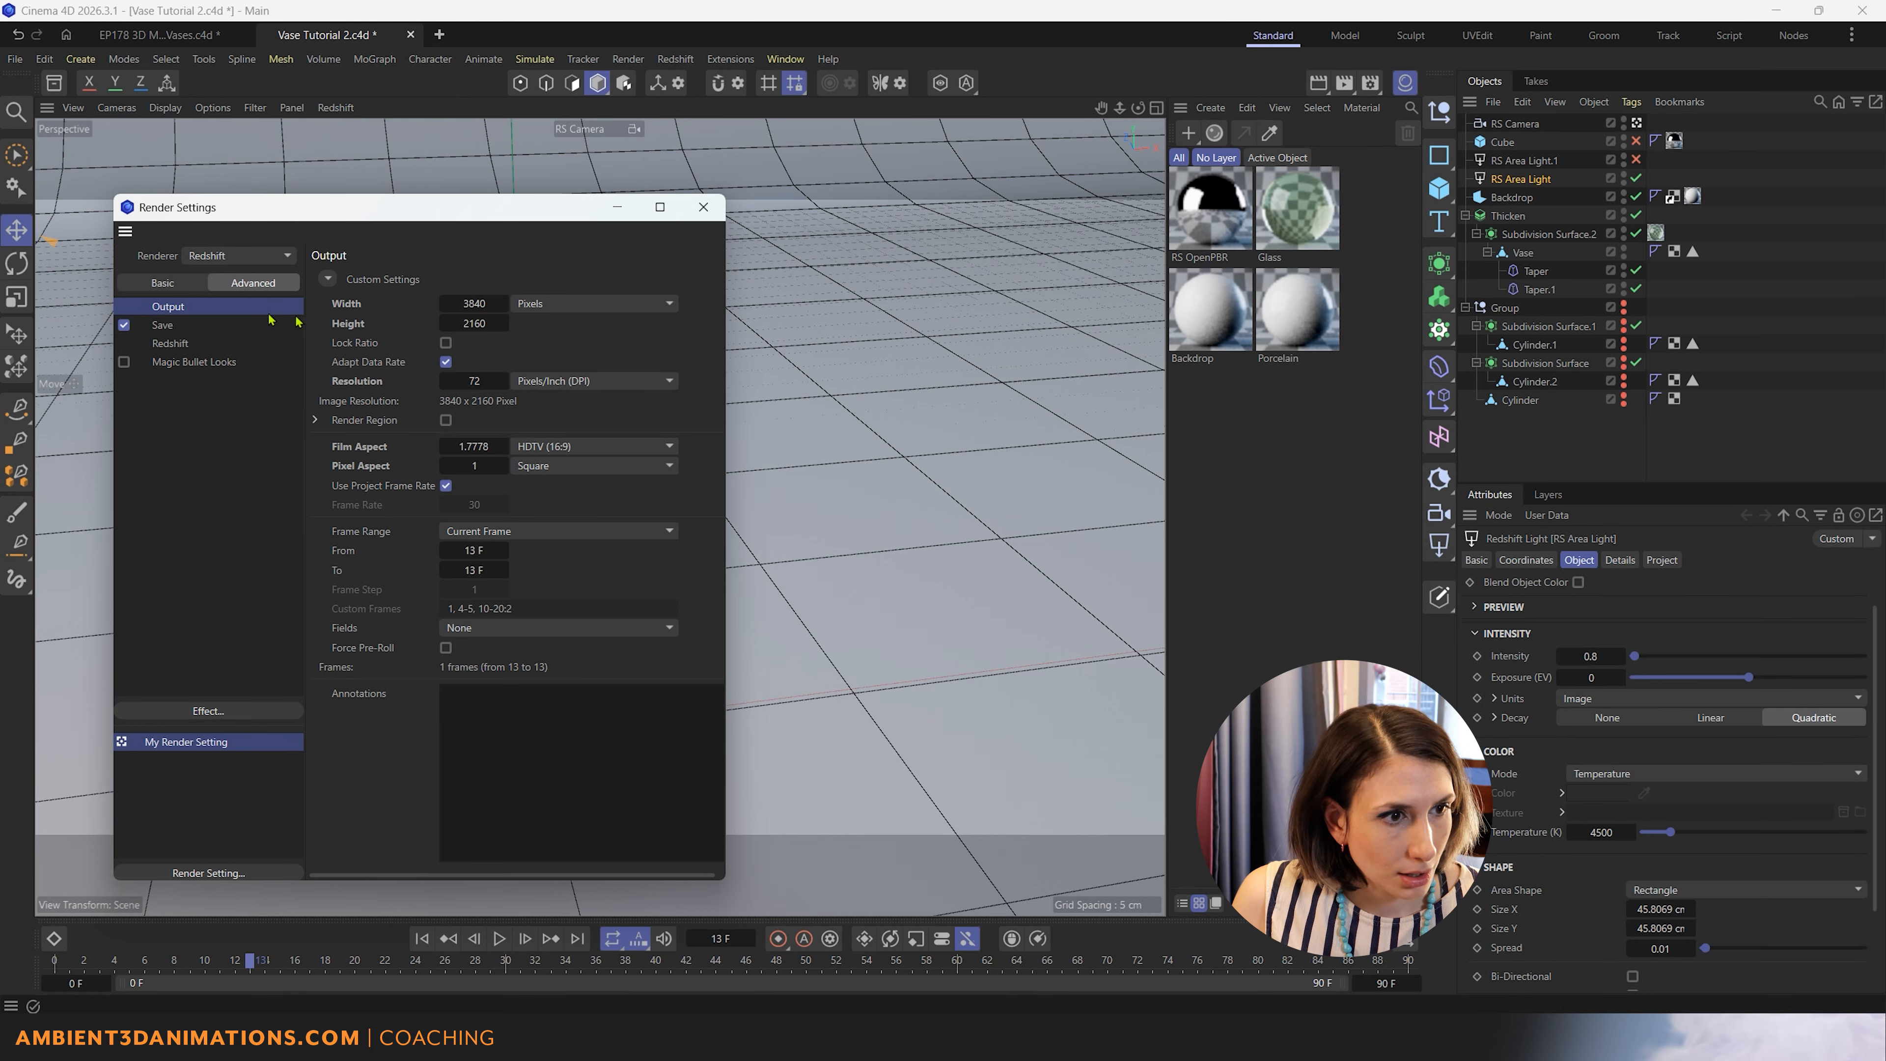
pyautogui.click(170, 343)
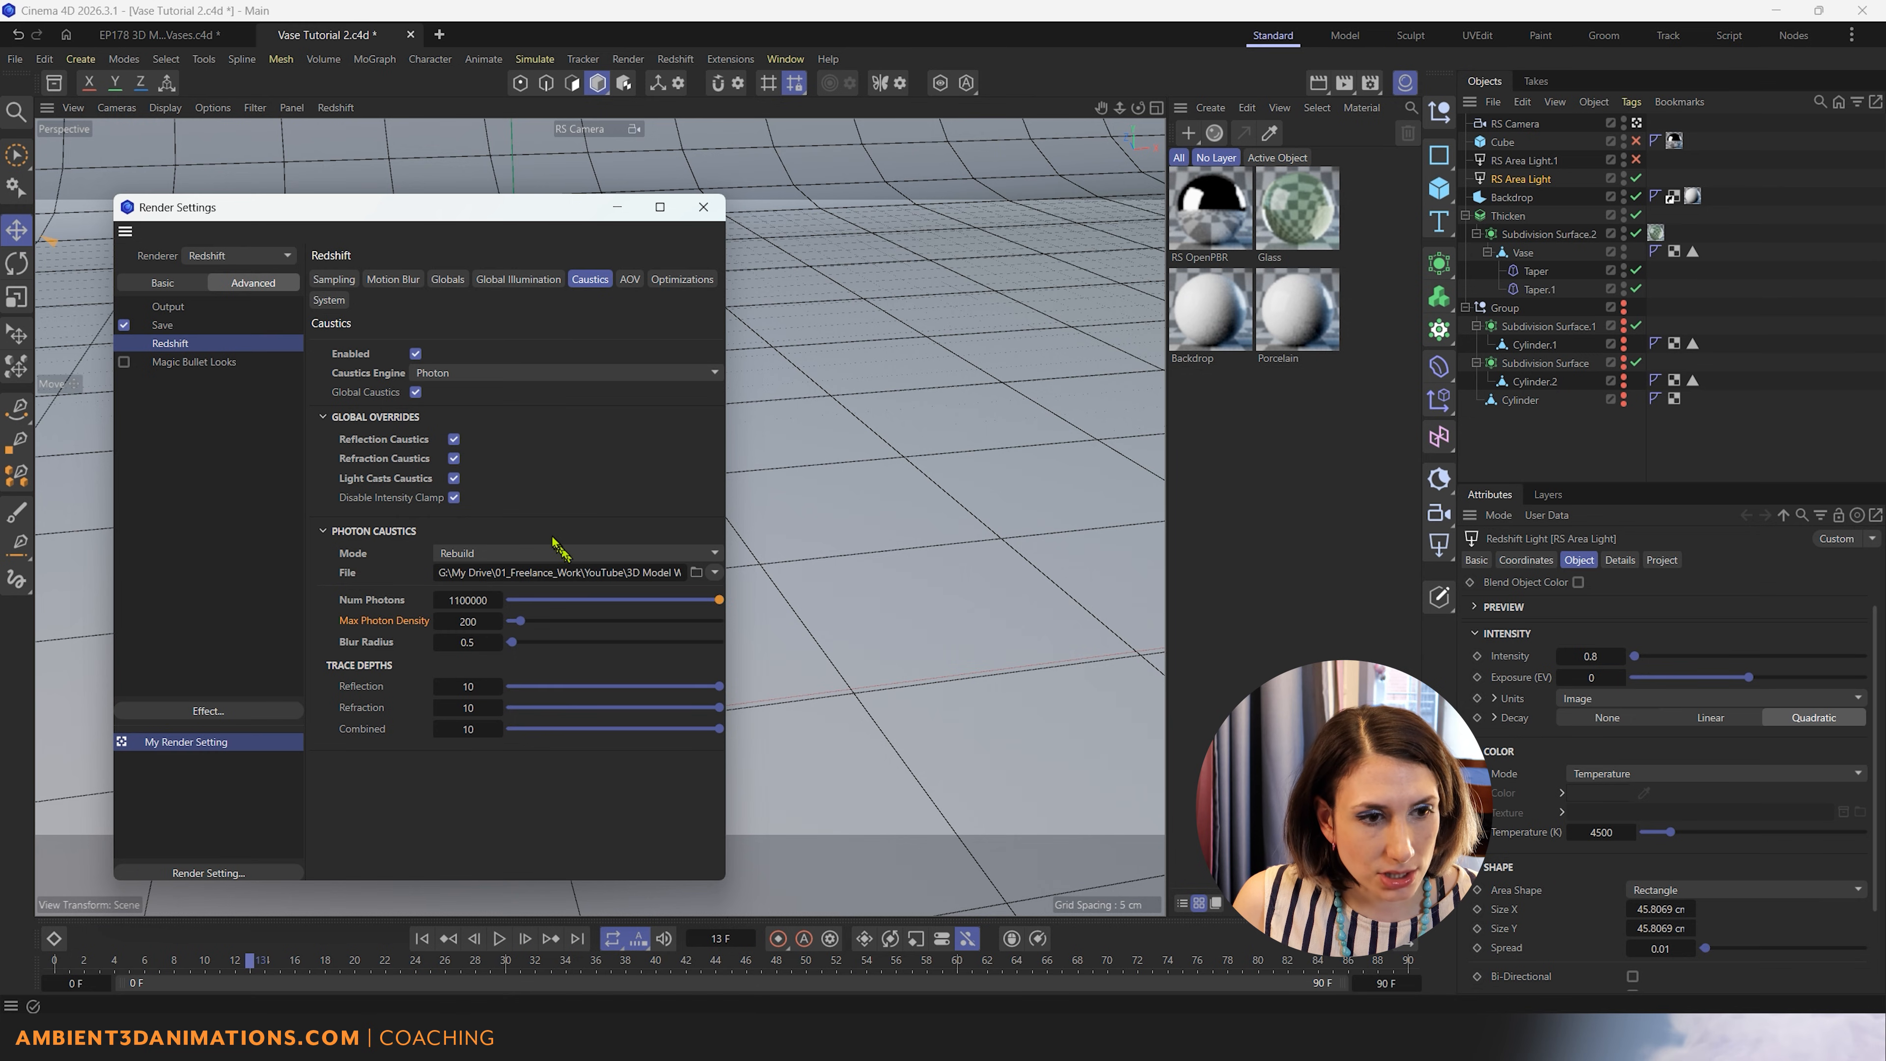
pyautogui.click(552, 552)
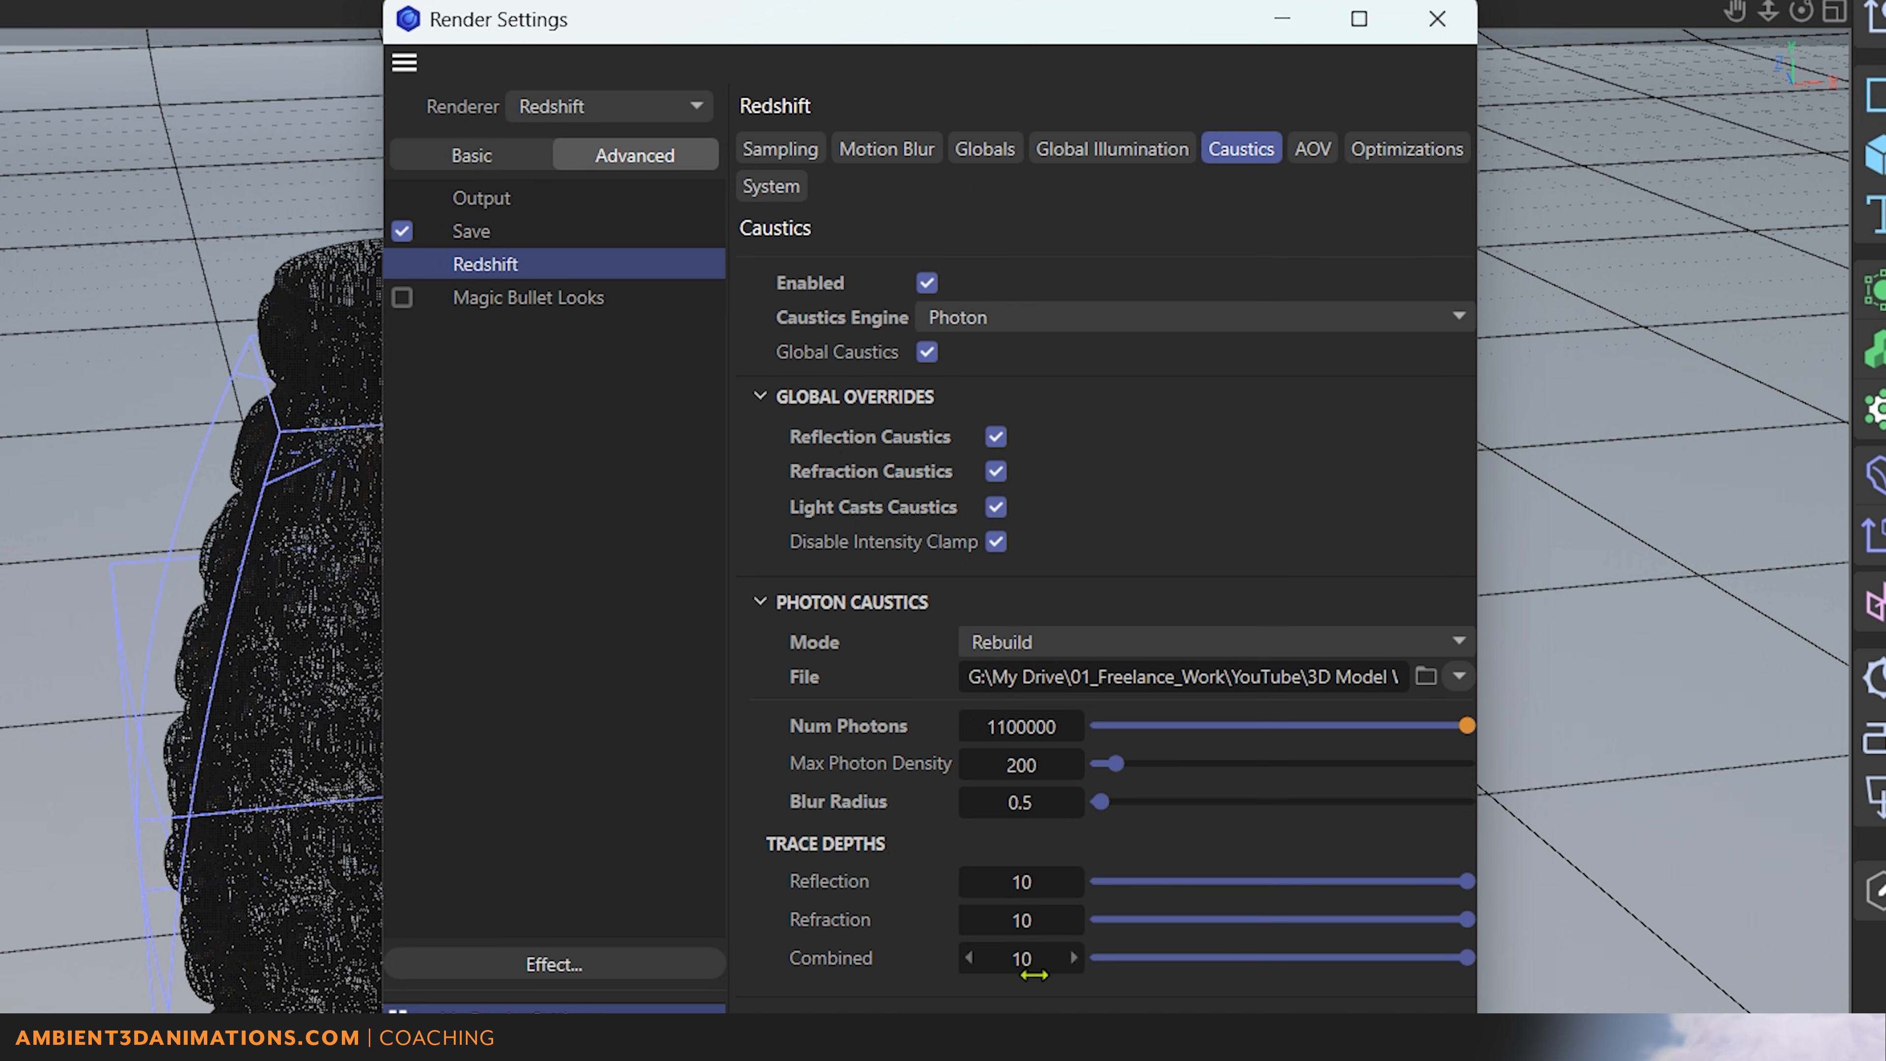
# Step: Try Combined trace depths of 8 and 5 for the photon caustics, and set the depth back to 10
pyautogui.click(1385, 965)
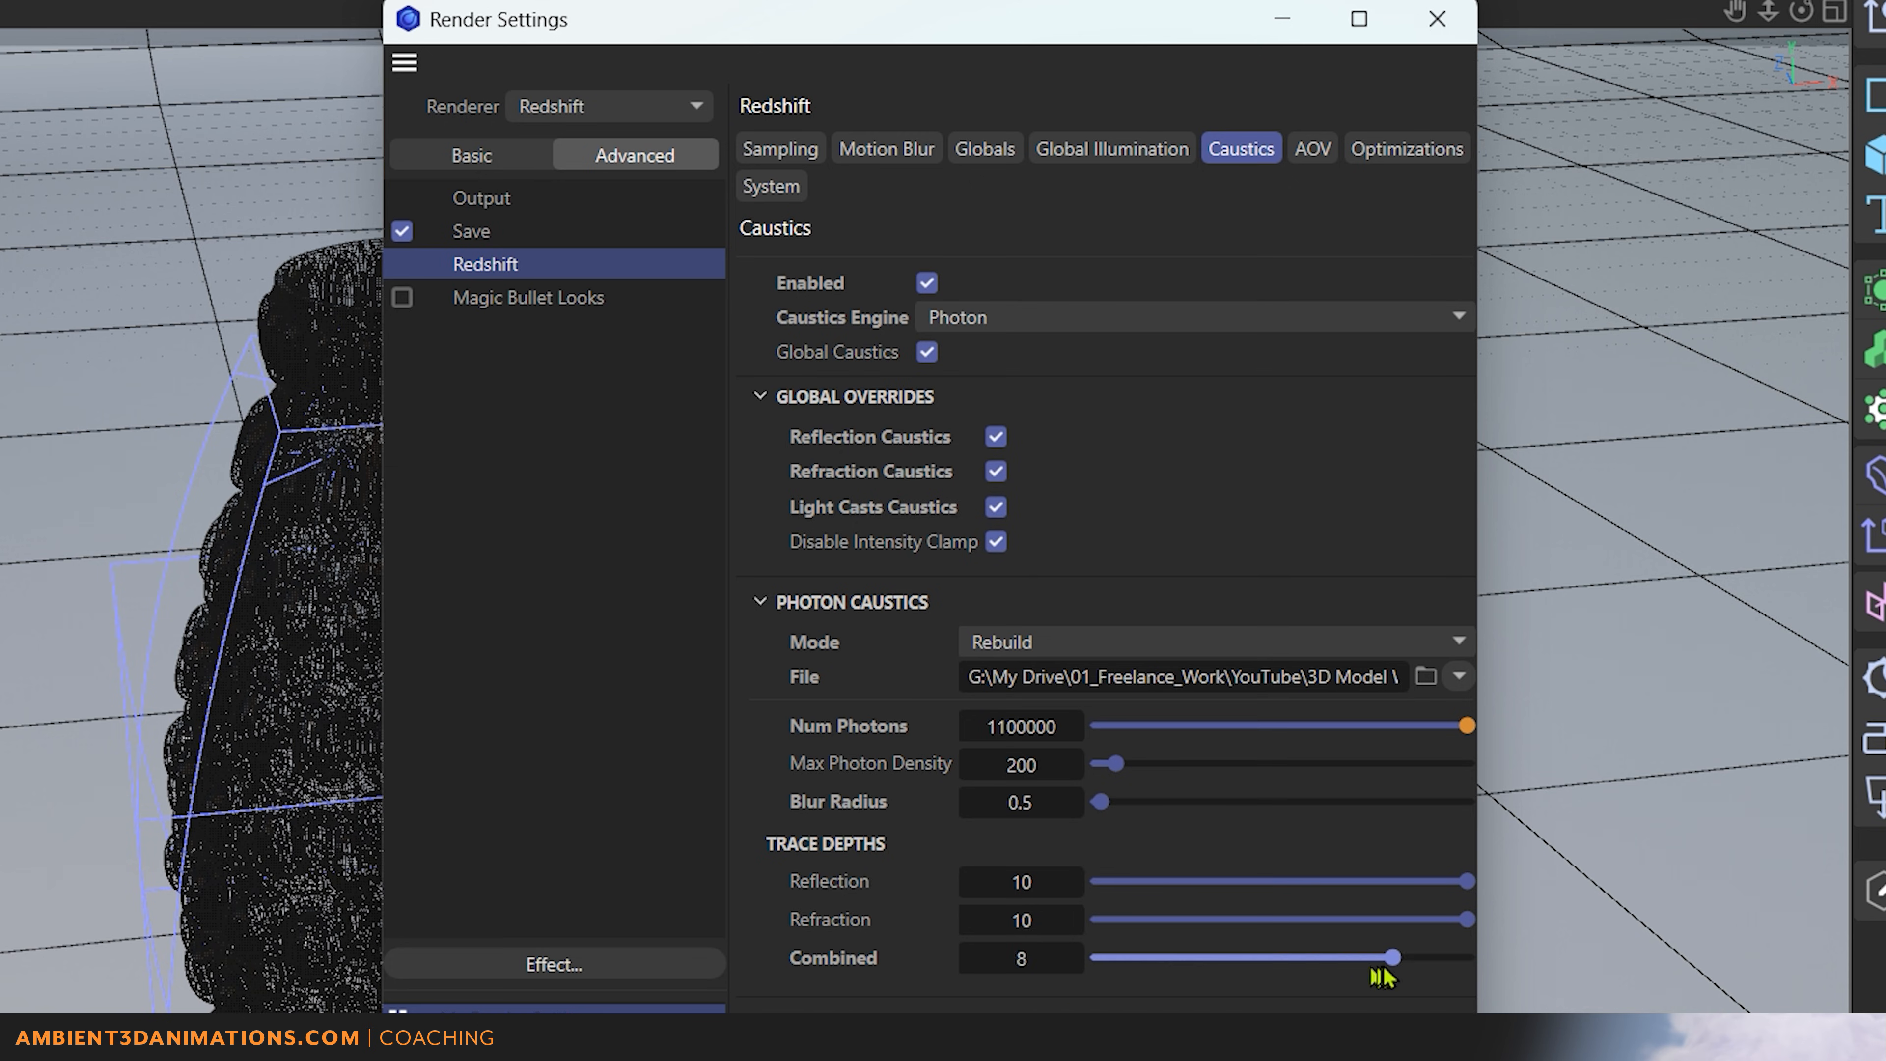
pyautogui.moveTo(1382, 969); pyautogui.dragTo(1284, 965)
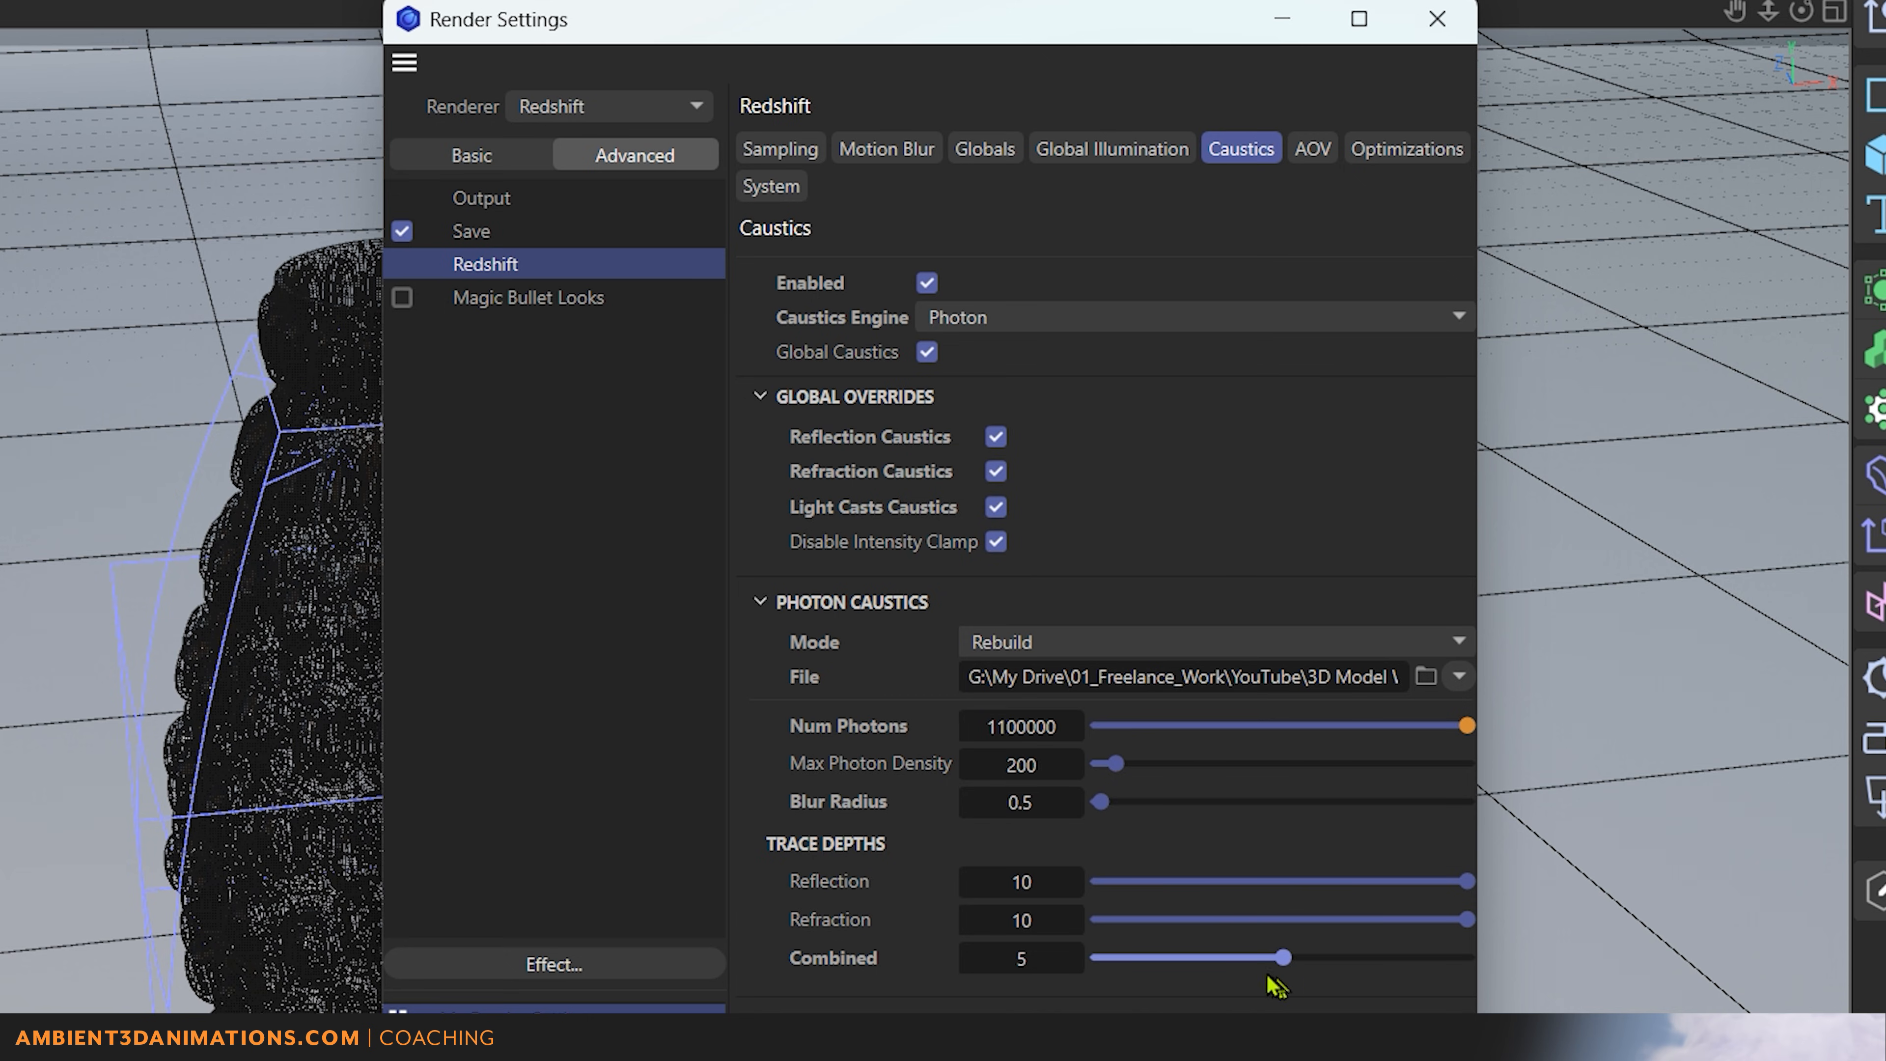
pyautogui.moveTo(1281, 959); pyautogui.dragTo(1477, 991)
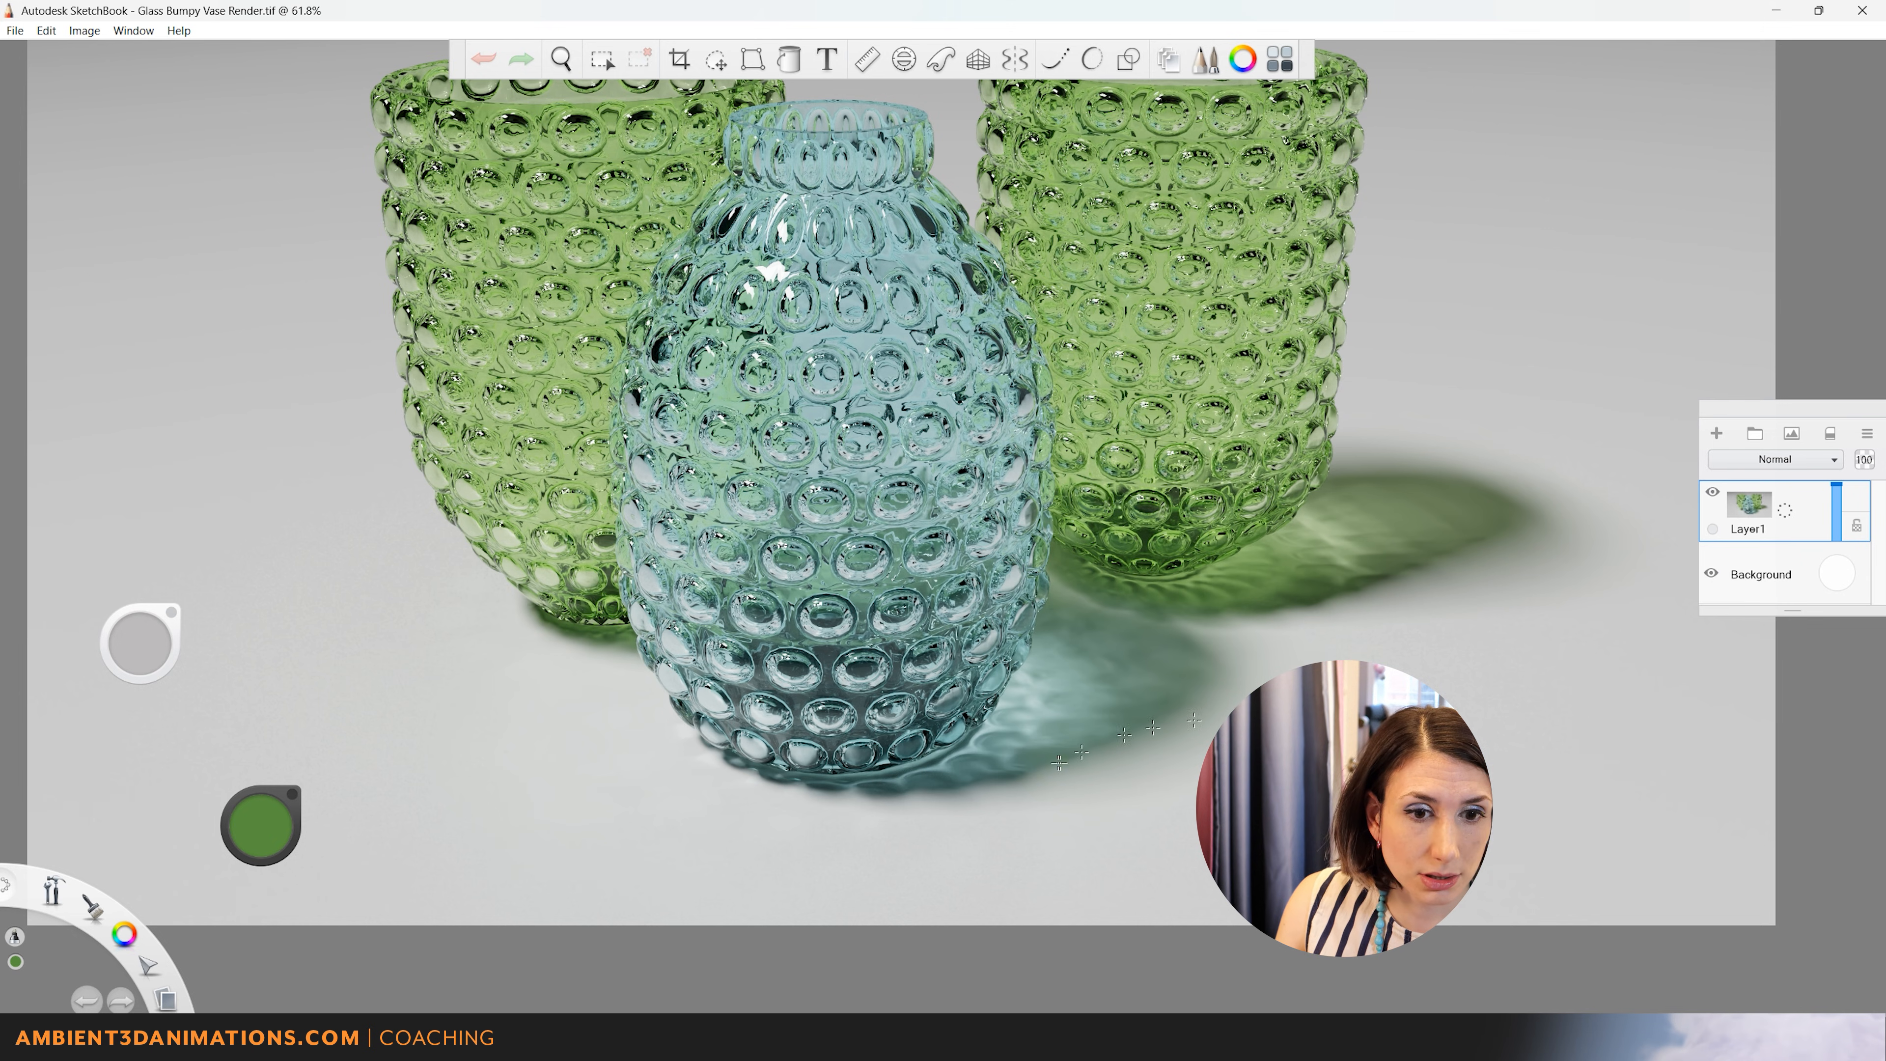
# Step: Switch to SketchBook and examine the colored shadows and caustics beside the blue and green vases in the finished render
pyautogui.scroll(-2, 1055, 743)
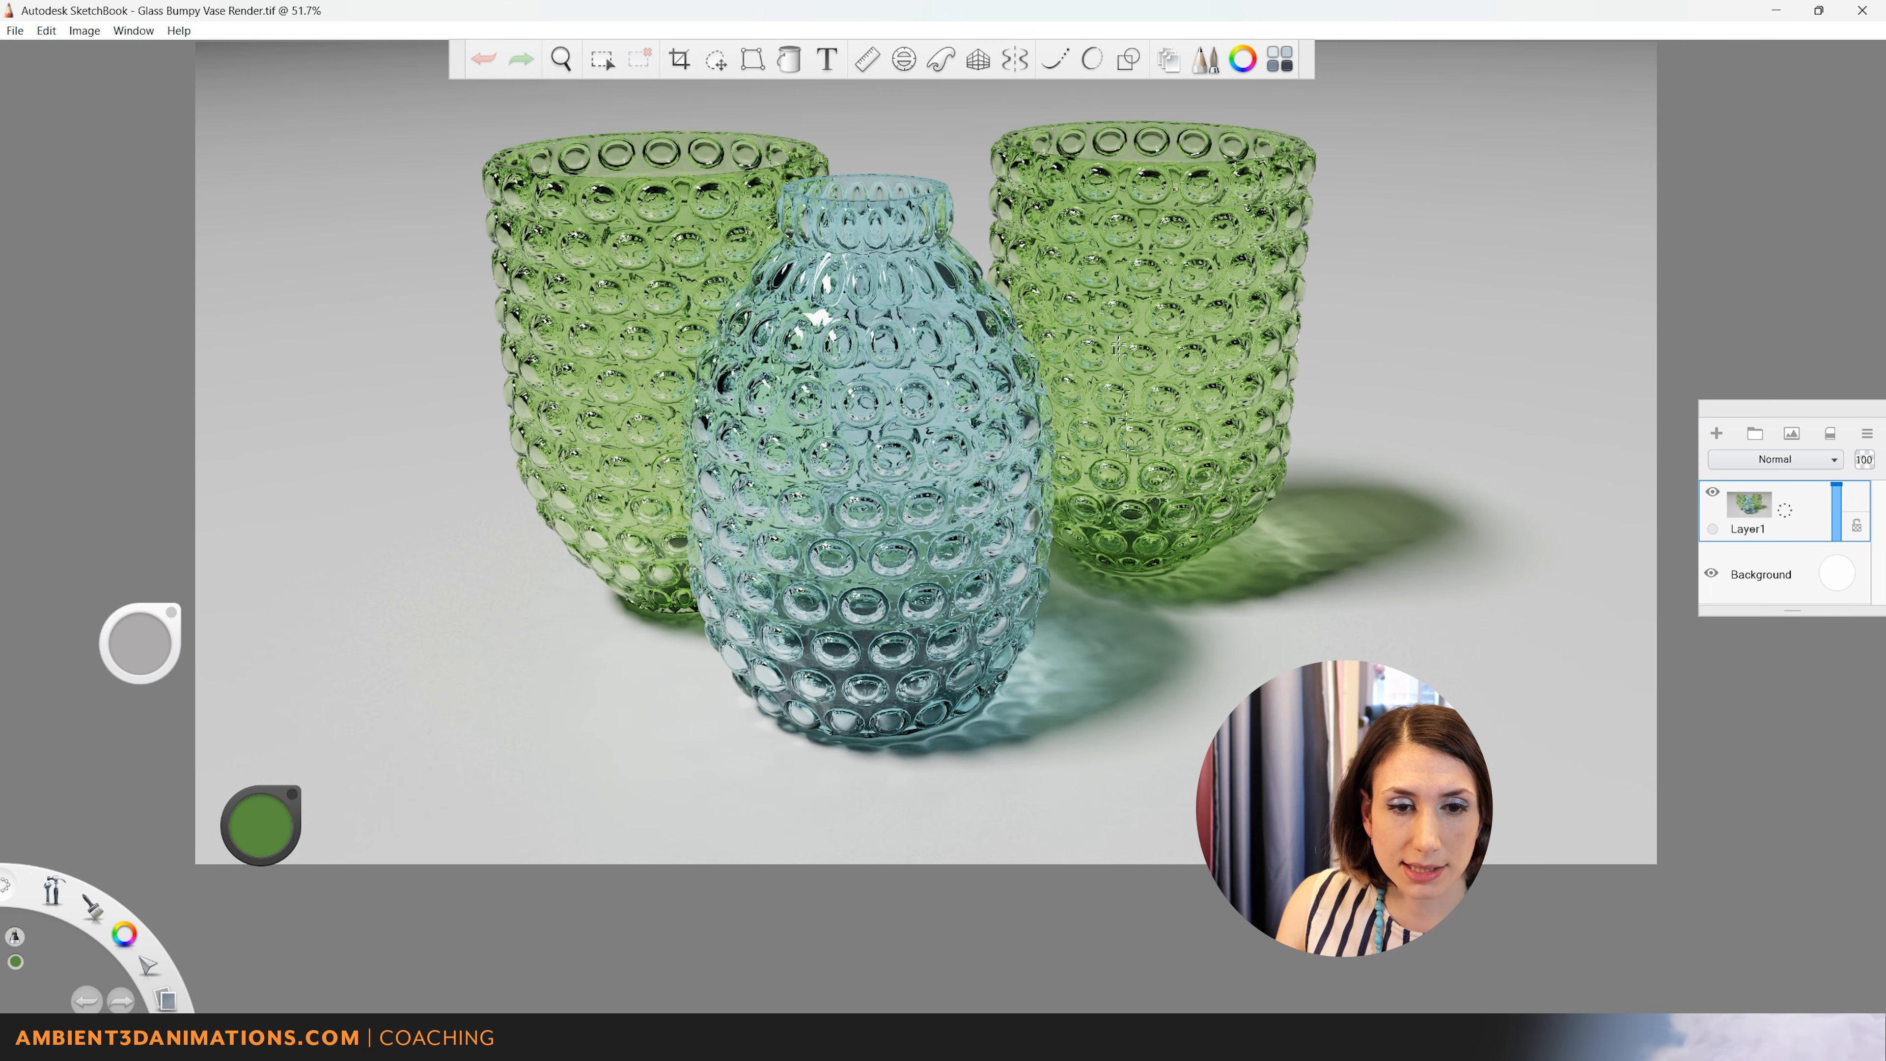
pyautogui.scroll(3, 1158, 557)
pyautogui.scroll(2, 1224, 504)
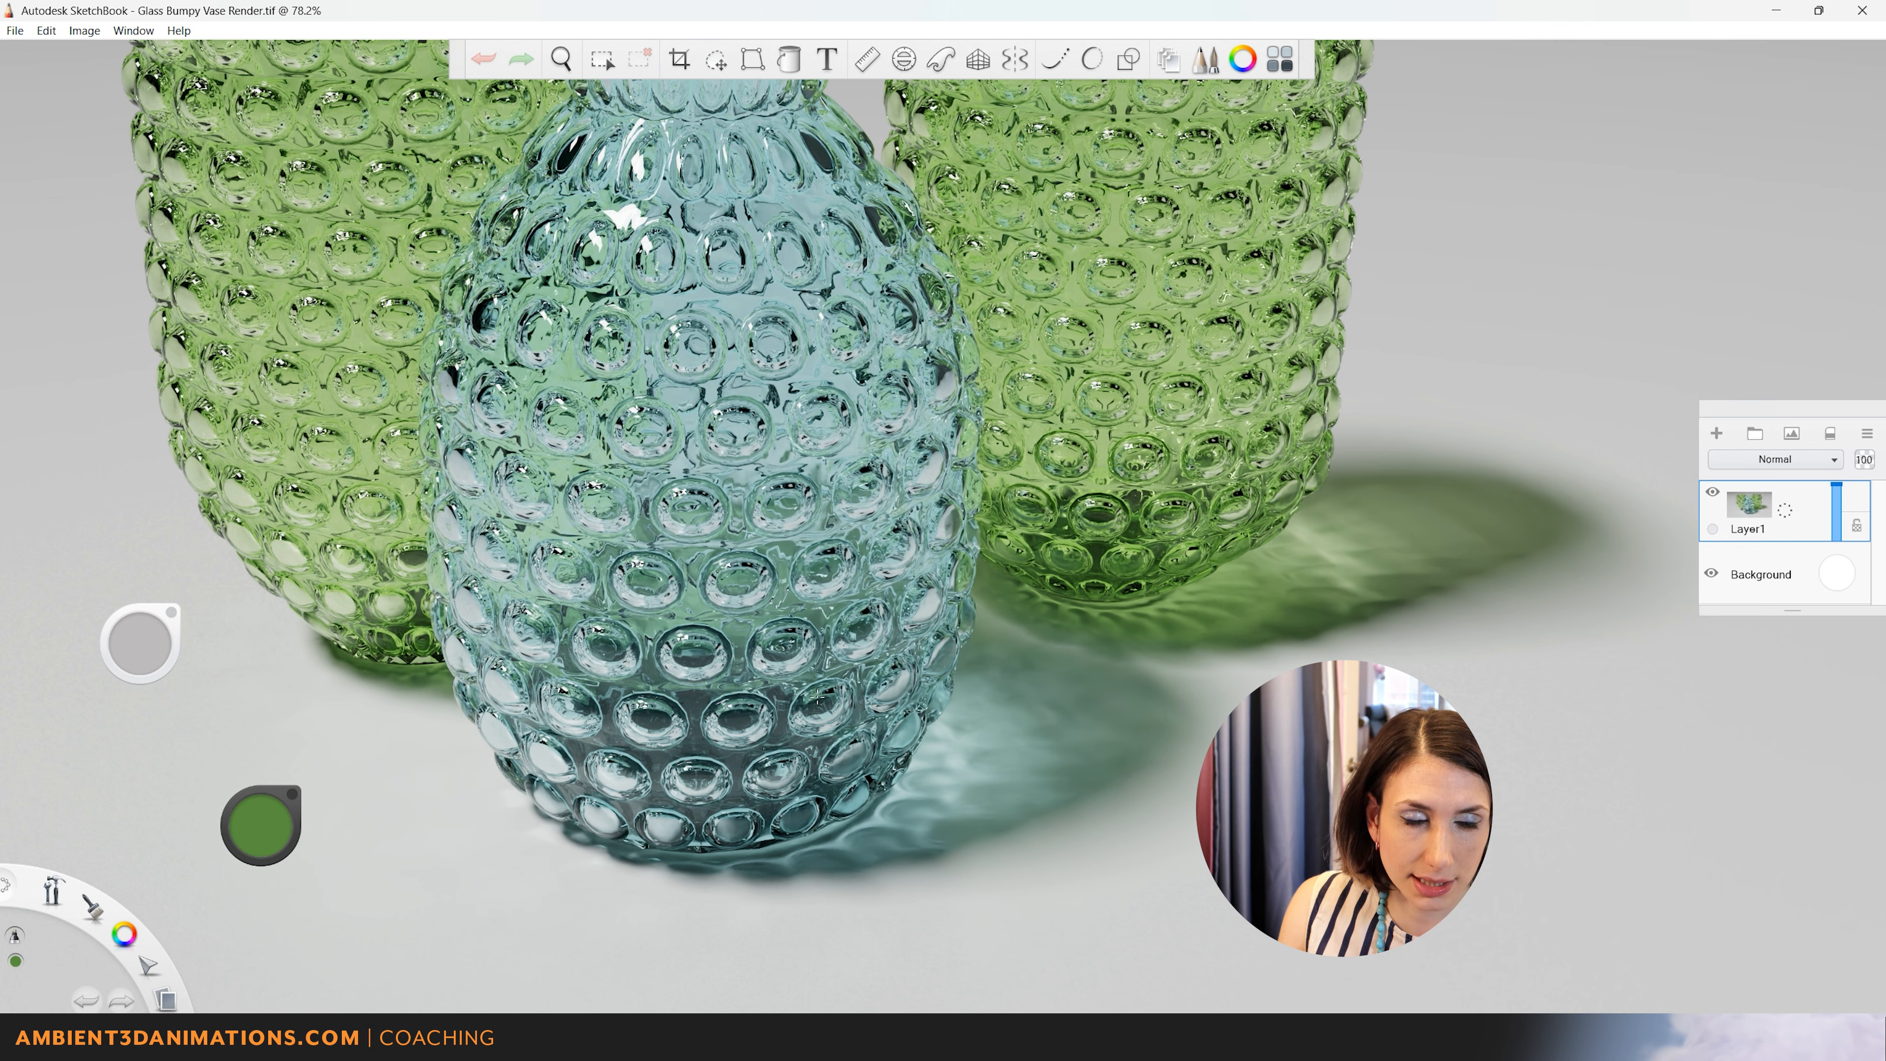
pyautogui.scroll(-1, 847, 630)
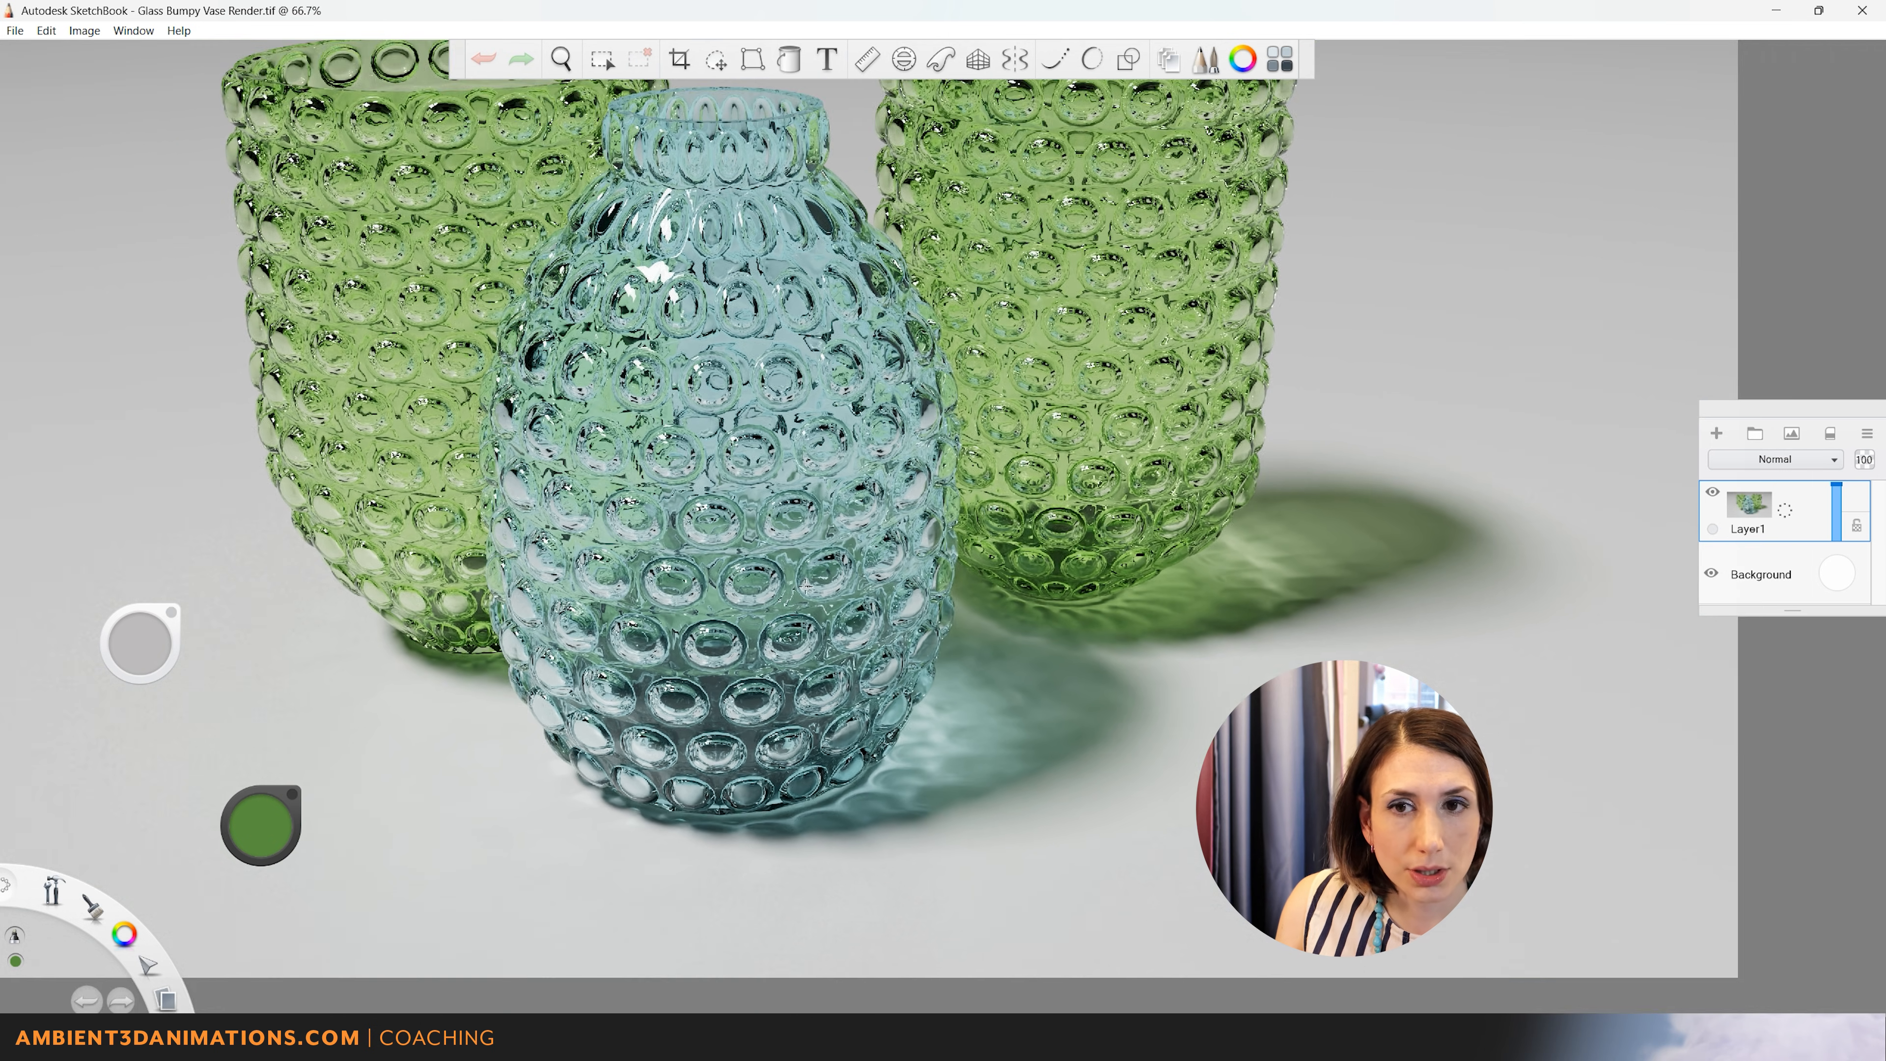